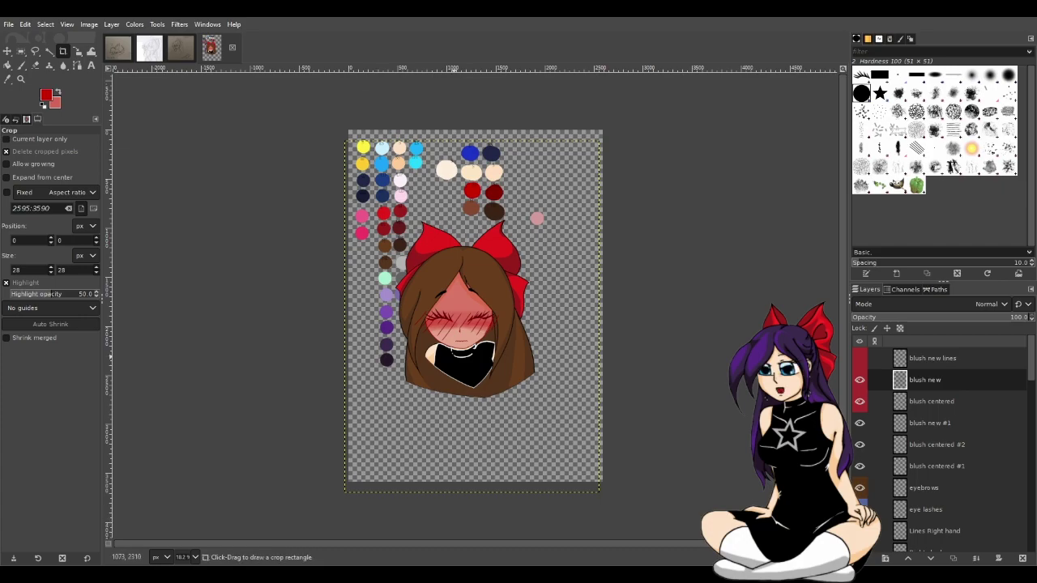
Copy the contents of the swatches layer in the coloured red-bow character image
{"action": "key", "text": "plus"}
{"action": "key", "text": "plus"}
{"action": "key", "text": "plus"}
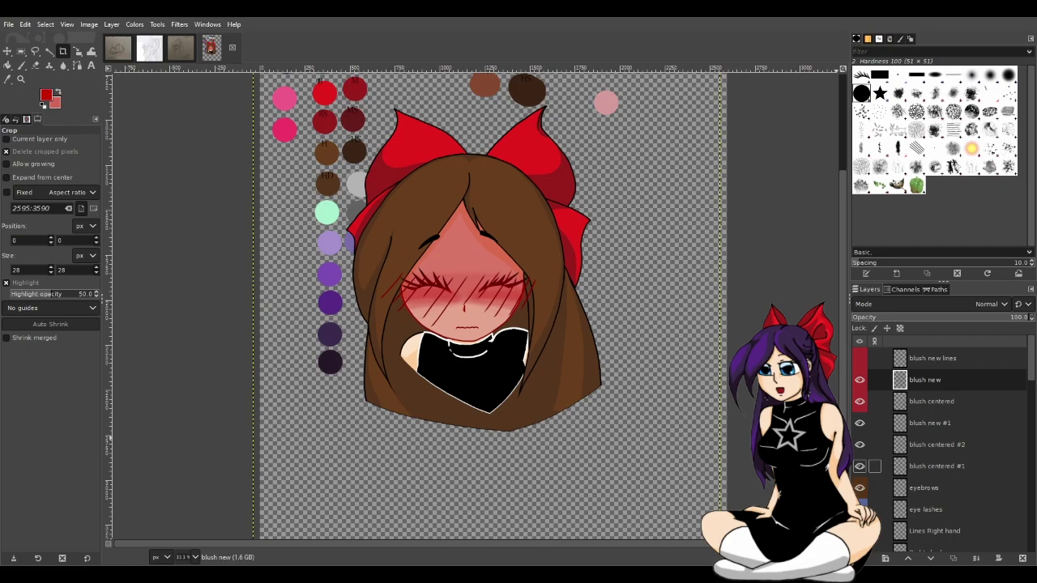
{"action": "scroll", "coordinate": [874, 465], "scroll_direction": "down", "scroll_amount": 10}
{"action": "scroll", "coordinate": [875, 491], "scroll_direction": "down", "scroll_amount": 5}
{"action": "left_click", "coordinate": [865, 455]}
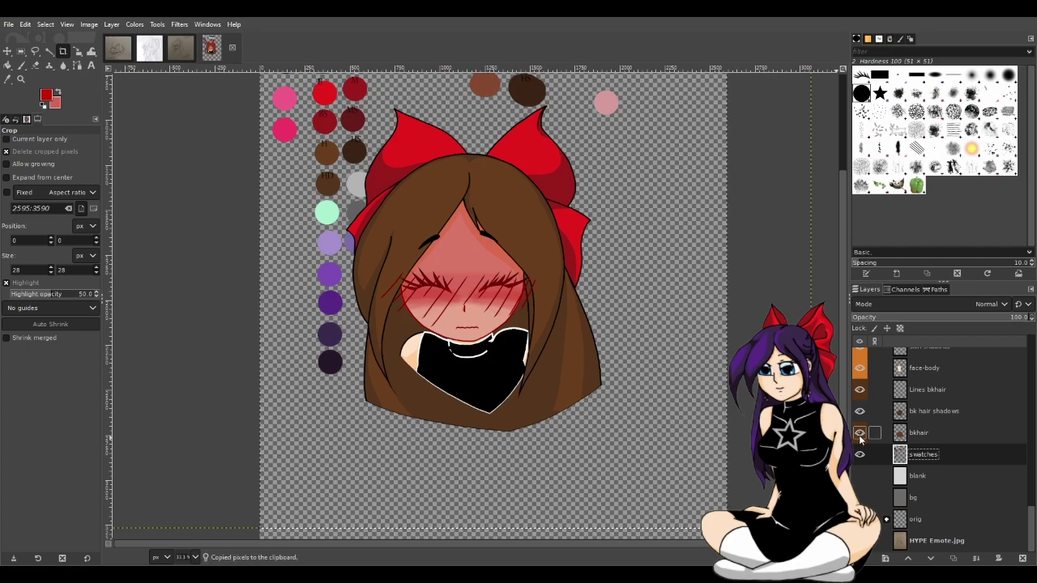
{"action": "key", "text": "ctrl+c"}
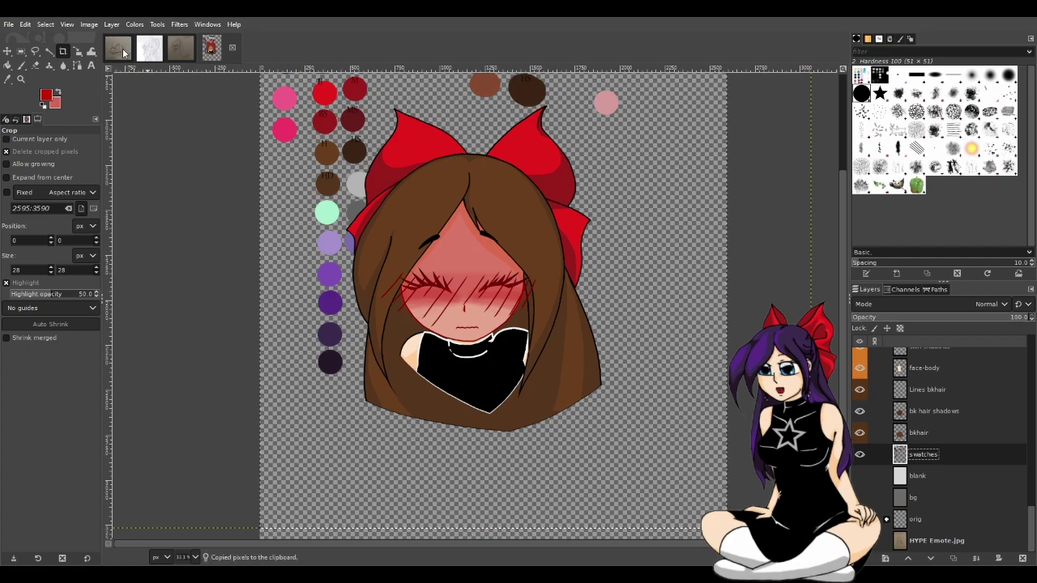
In the Sweepy sketch image, add a new layer named swatches above the photo and paste the copied colour swatches
{"action": "left_click", "coordinate": [186, 51]}
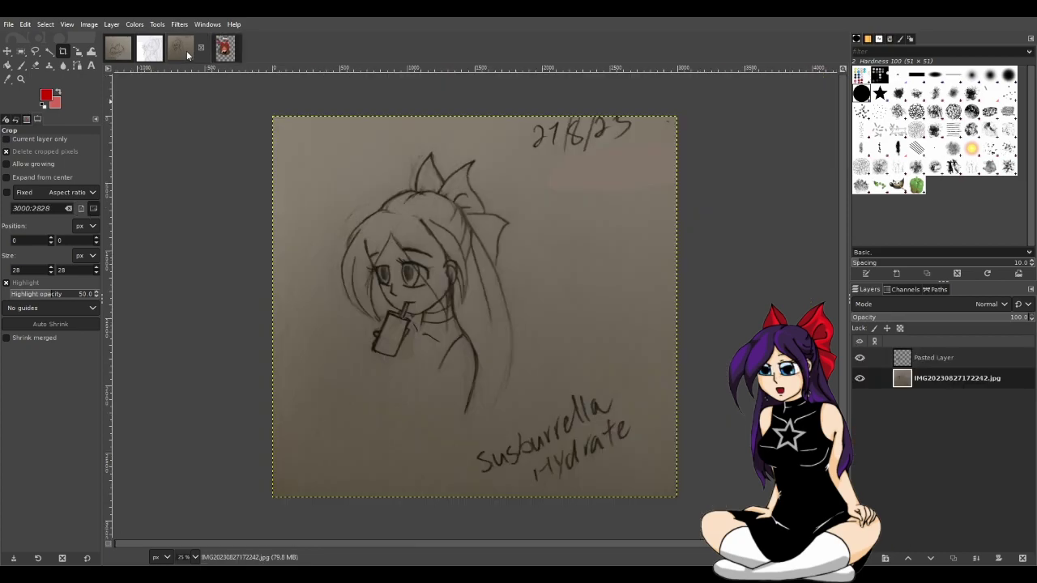
{"action": "left_click", "coordinate": [116, 51]}
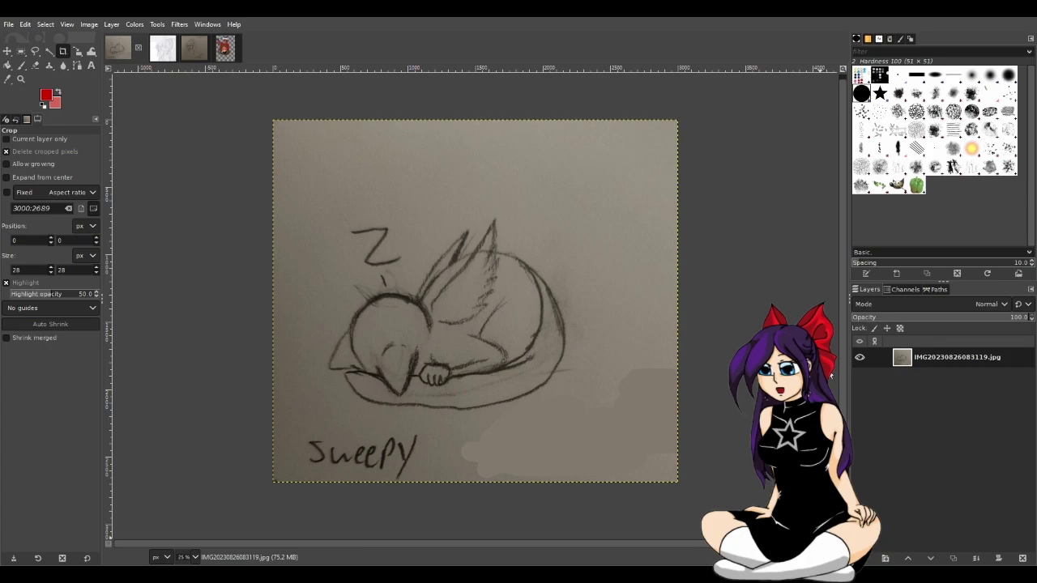
{"action": "left_click", "coordinate": [952, 557]}
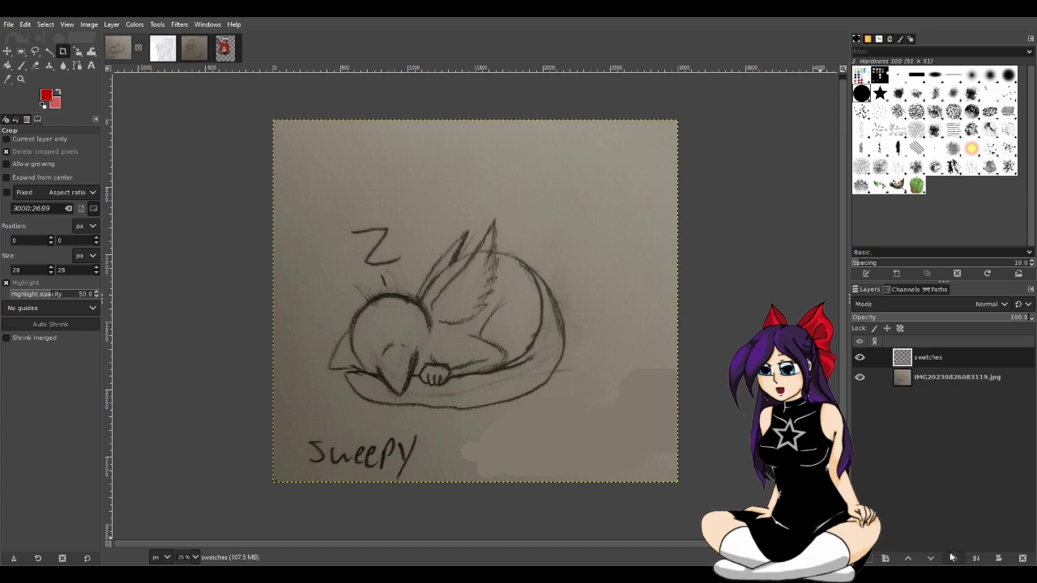
{"action": "key", "text": "ctrl+v"}
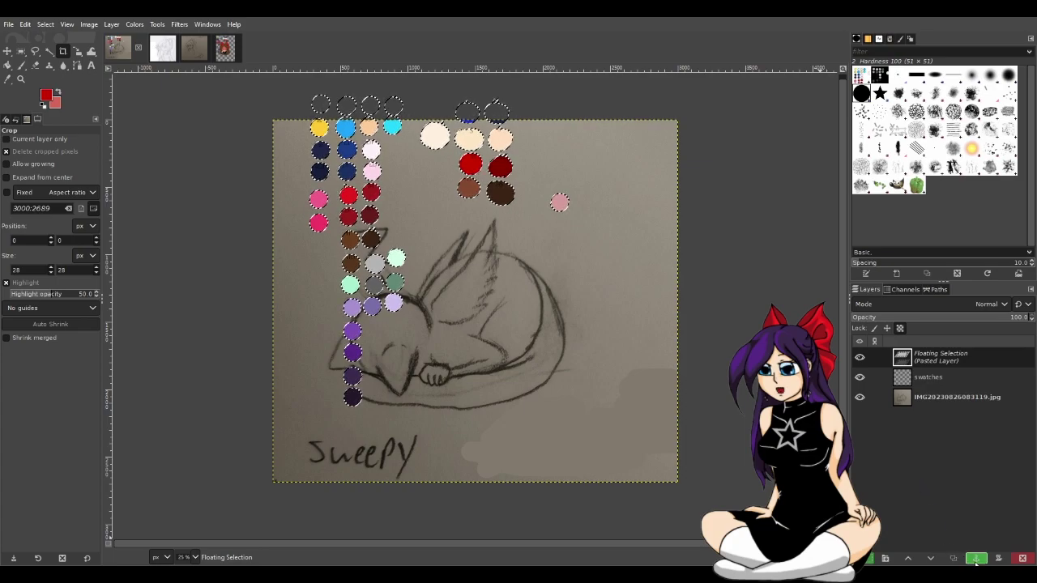
Move the floating swatches down and slightly left until all fit on the Sweepy canvas, and anchor them to the swatches layer
{"action": "key", "text": "m"}
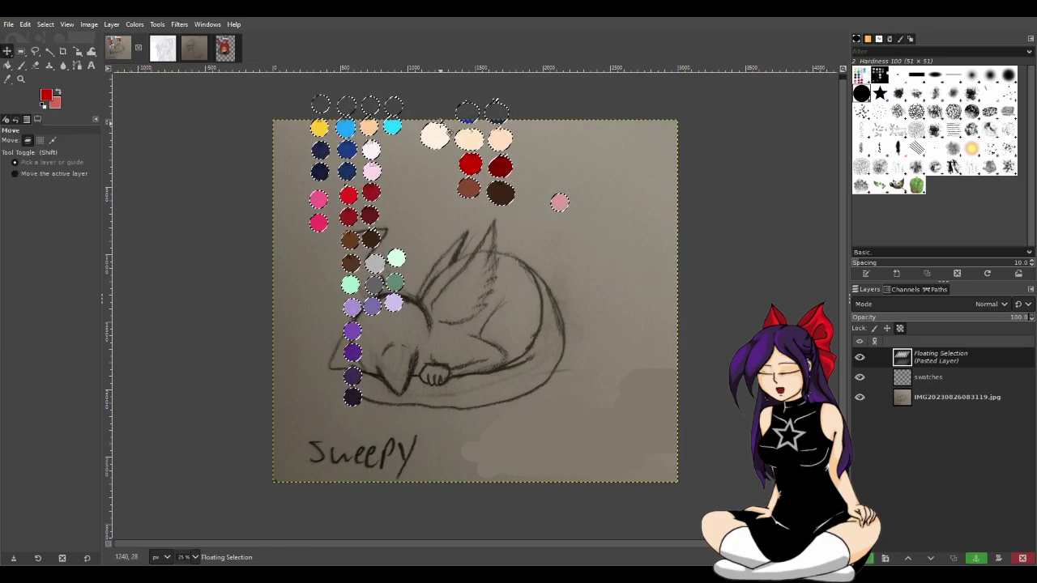
{"action": "mouse_move", "coordinate": [322, 106]}
{"action": "left_mouse_down"}
{"action": "mouse_move", "coordinate": [324, 142]}
{"action": "mouse_move", "coordinate": [313, 151]}
{"action": "left_mouse_up"}
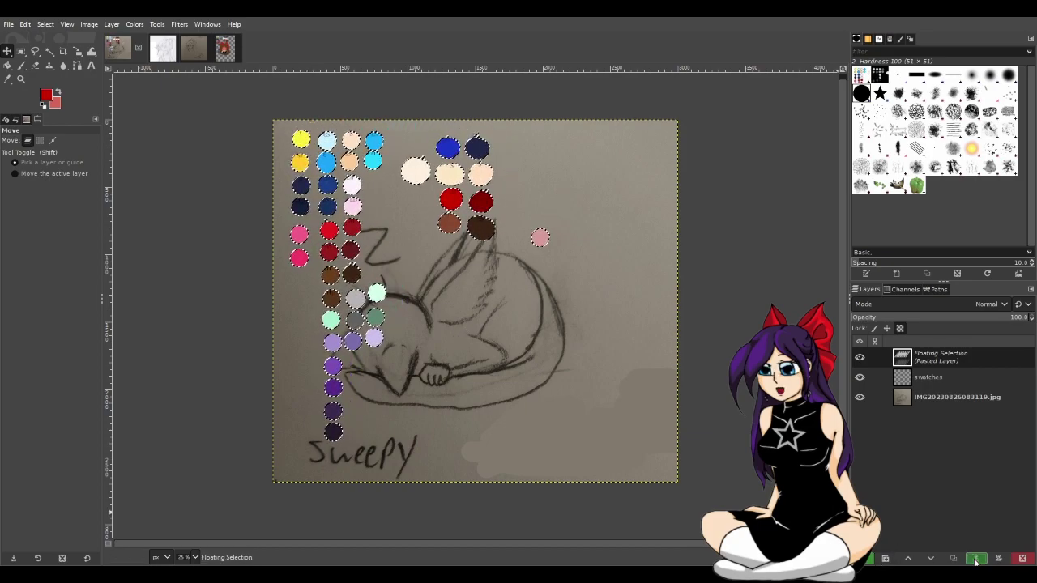
{"action": "left_click", "coordinate": [976, 558]}
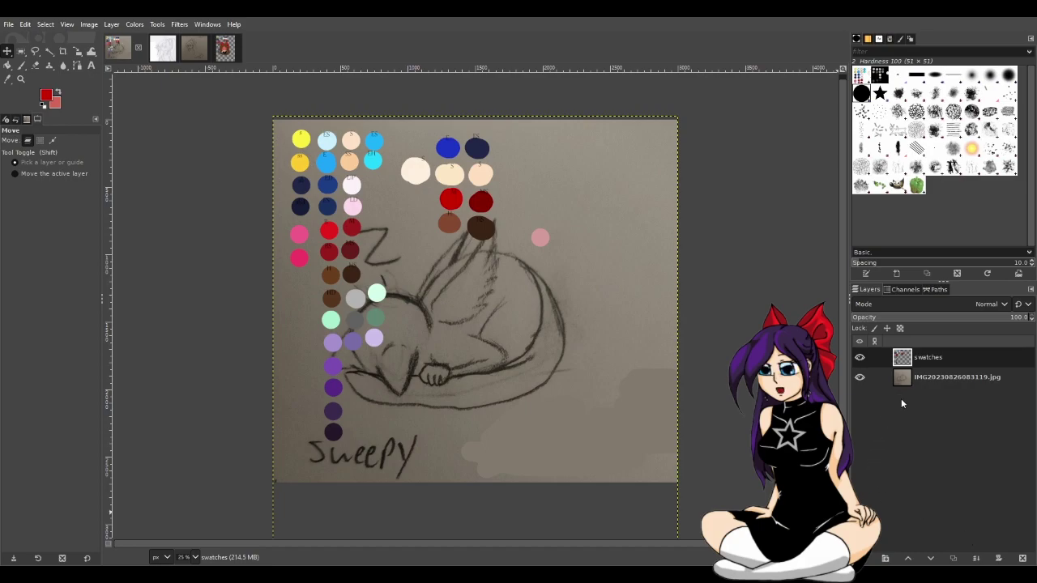
{"action": "left_click_drag", "start_coordinate": [920, 375], "coordinate": [928, 358]}
In the Hydrate sketch image, add a new layer named swatches above the pasted drink carton layer
{"action": "left_click", "coordinate": [194, 49]}
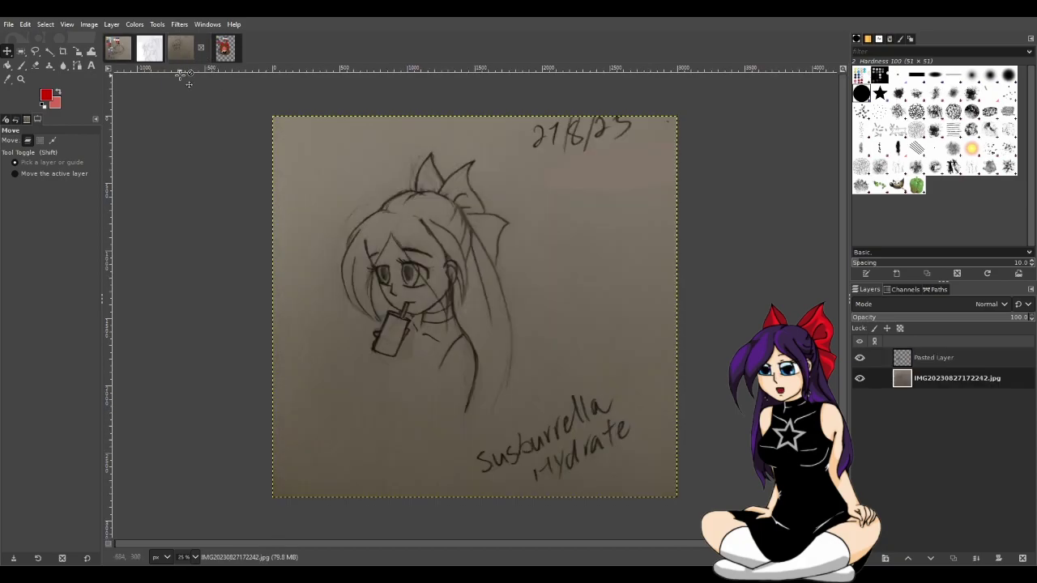
{"action": "left_click", "coordinate": [938, 359]}
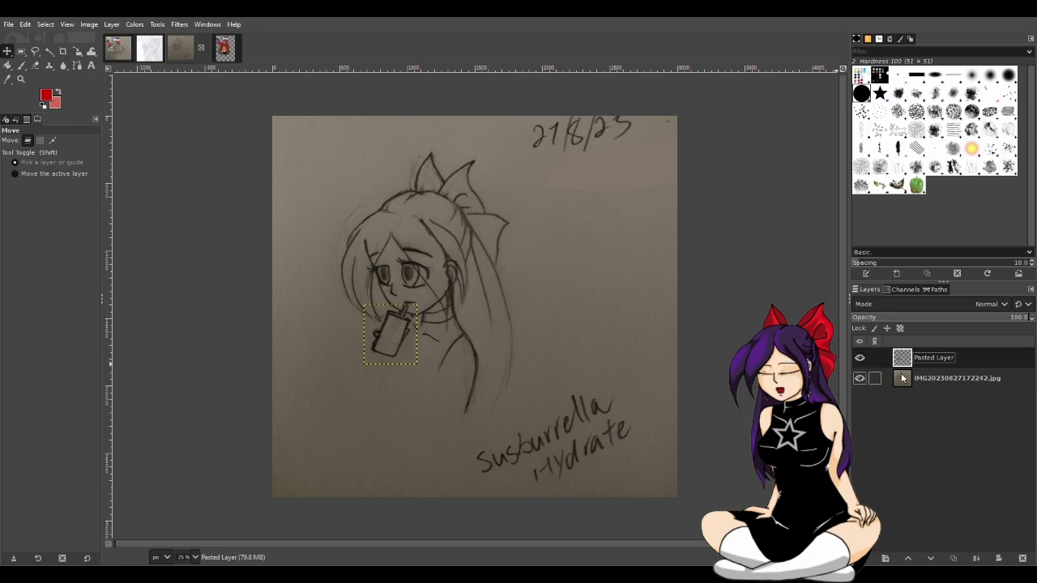
{"action": "scroll", "coordinate": [393, 359], "scroll_direction": "up", "scroll_amount": 5, "text": "ctrl"}
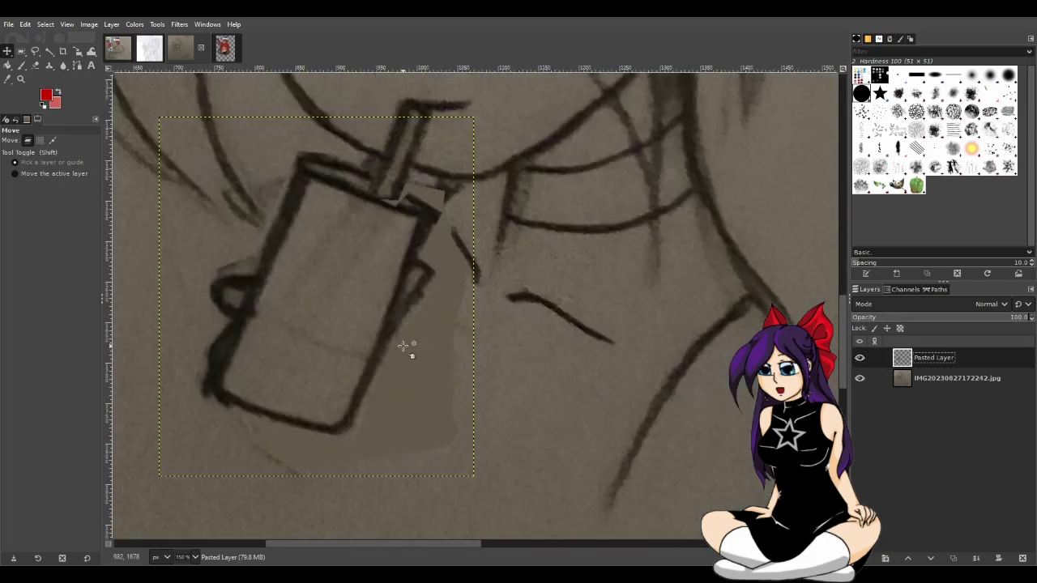
{"action": "scroll", "coordinate": [400, 346], "scroll_direction": "down", "scroll_amount": 3, "text": "ctrl"}
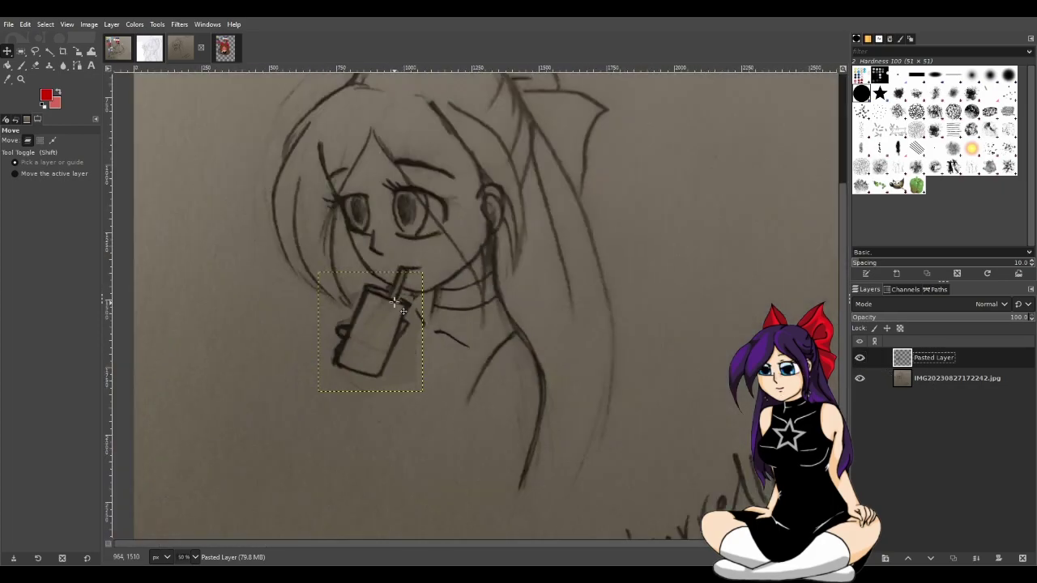
{"action": "scroll", "coordinate": [402, 358], "scroll_direction": "down", "scroll_amount": 2, "text": "ctrl"}
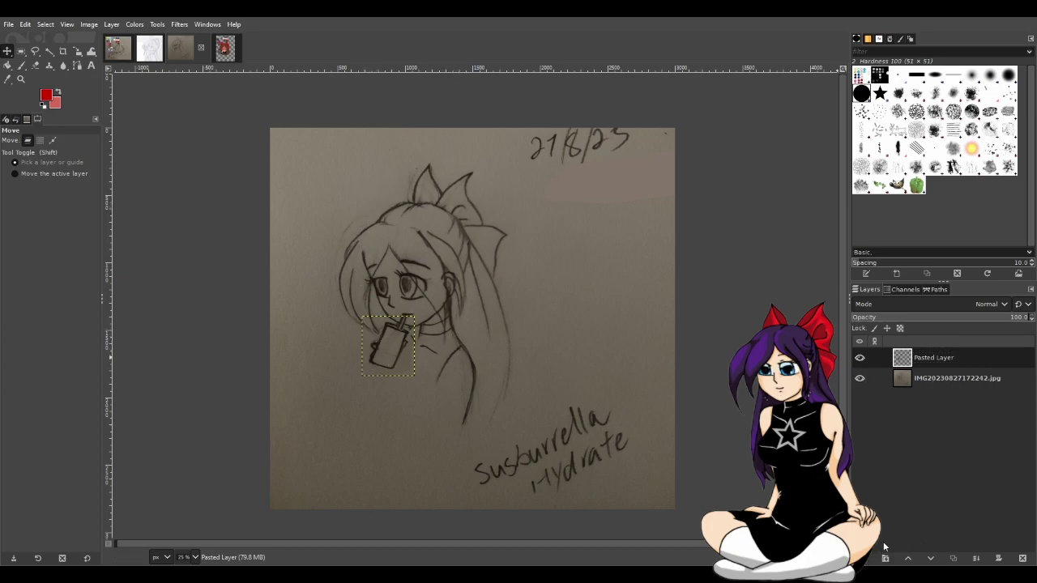
{"action": "key", "text": "shift+ctrl+n"}
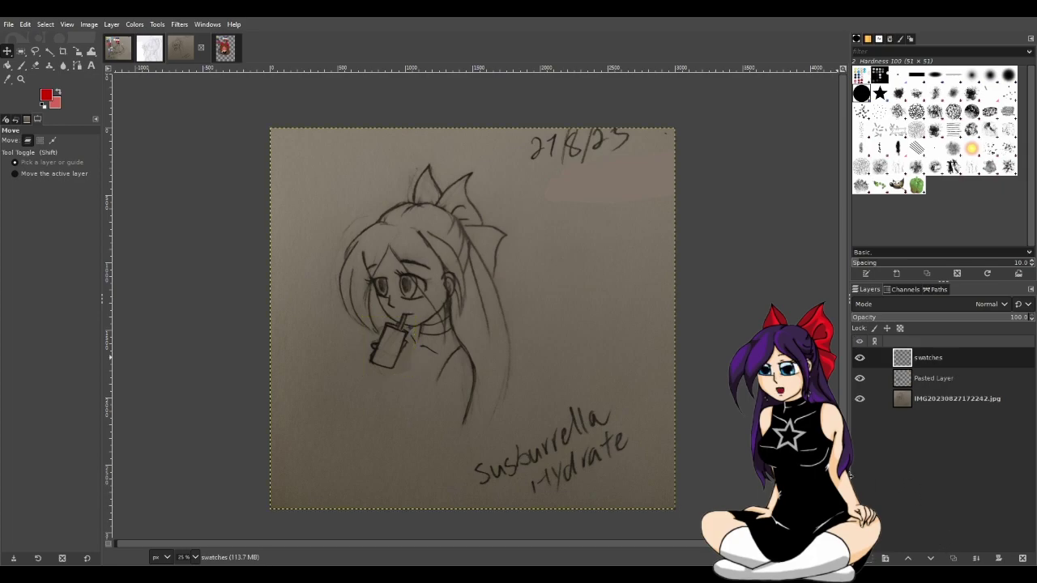
Paste the colour swatches into the Hydrate sketch, move them fully onto the canvas and anchor them to the swatches layer
{"action": "key", "text": "ctrl+v"}
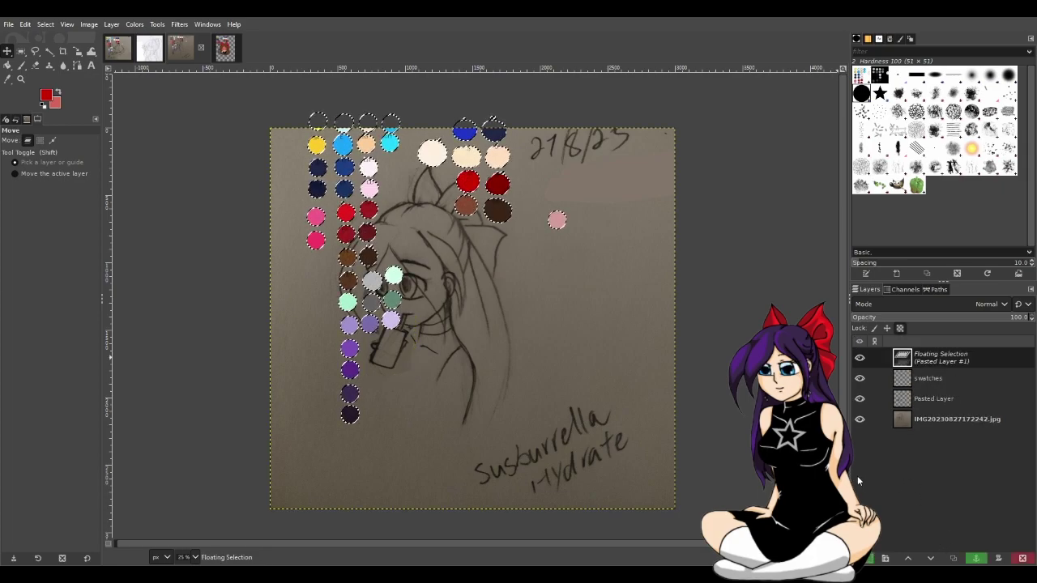
{"action": "left_click_drag", "start_coordinate": [473, 319], "coordinate": [459, 355]}
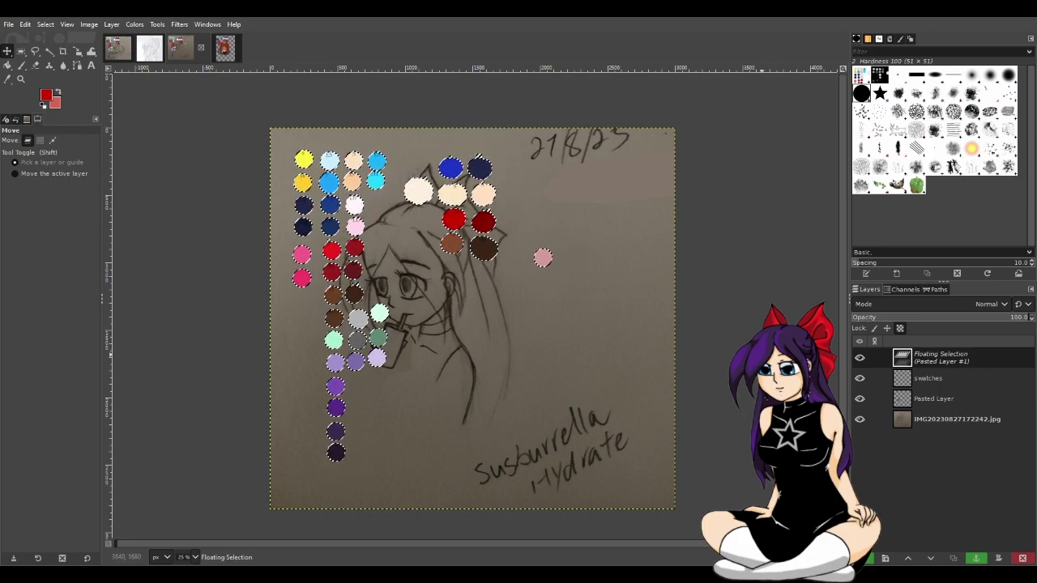
{"action": "left_click", "coordinate": [976, 558]}
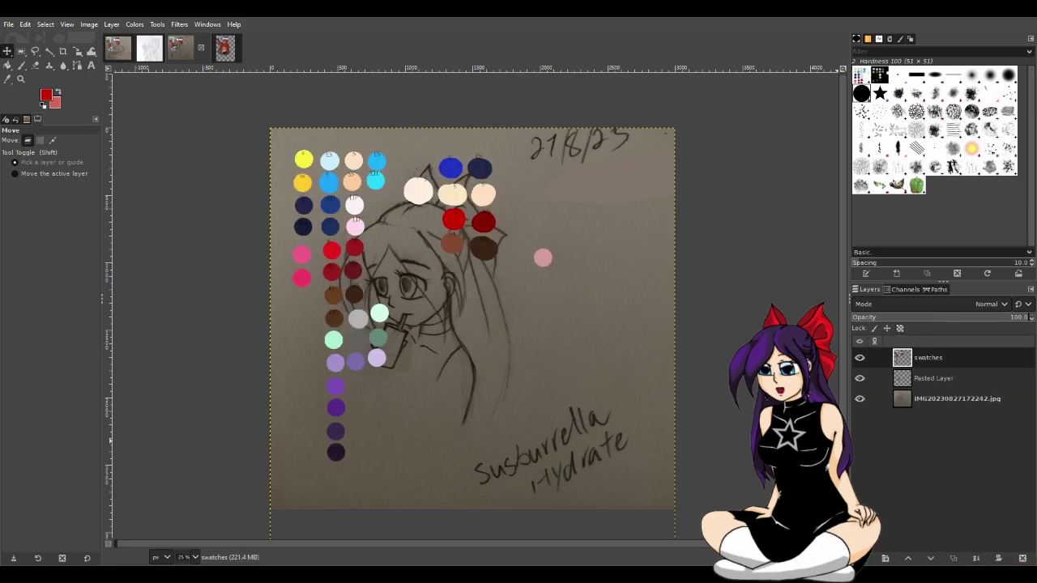
In the Sweepy sketch image, hide the swatches layer and add a new layer named lines directly above the photo
{"action": "left_click", "coordinate": [118, 52]}
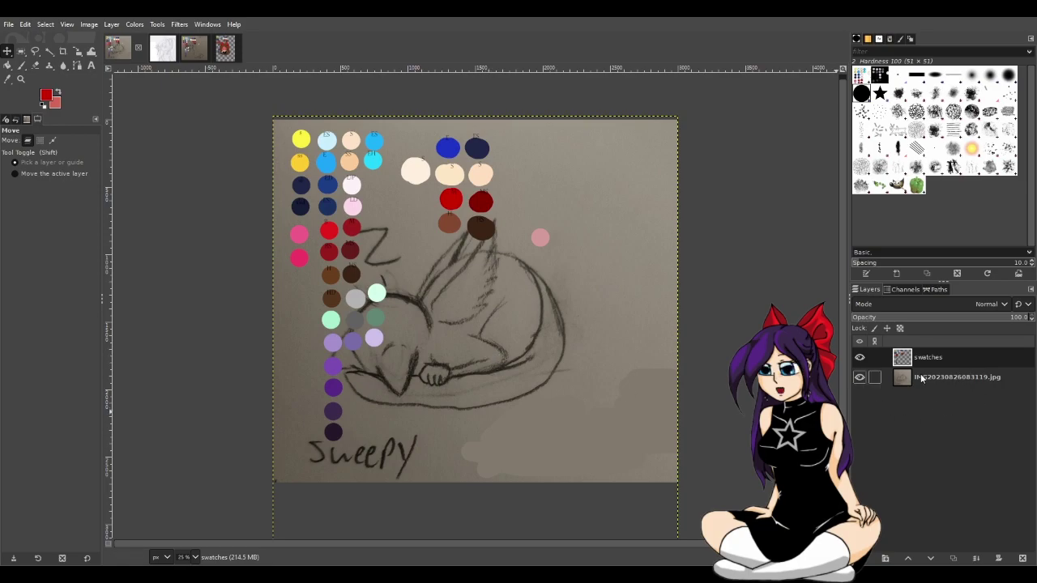
{"action": "left_click", "coordinate": [860, 357]}
{"action": "left_click", "coordinate": [948, 377]}
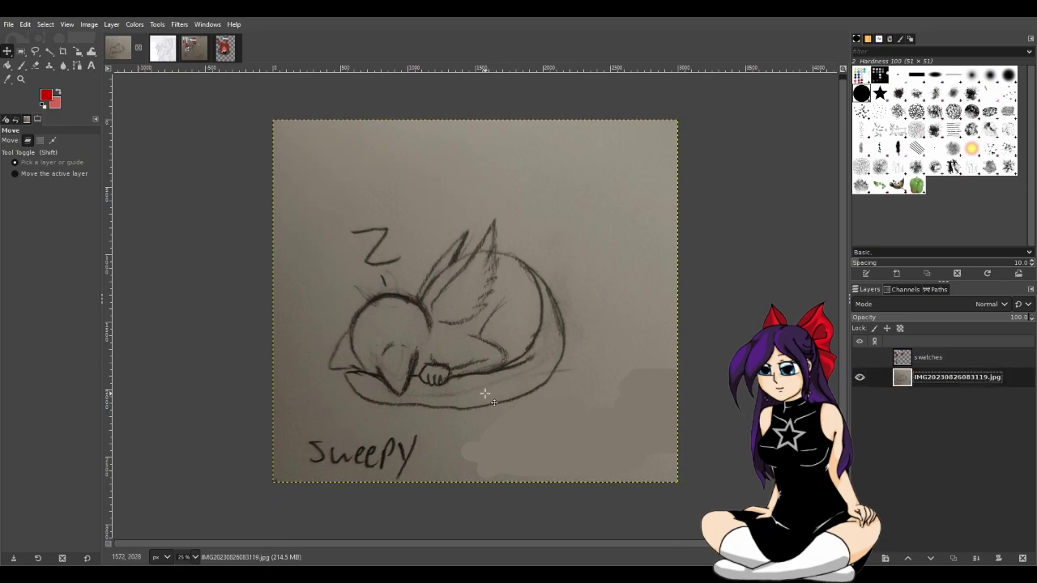
{"action": "scroll", "coordinate": [402, 366], "scroll_direction": "up", "scroll_amount": 2}
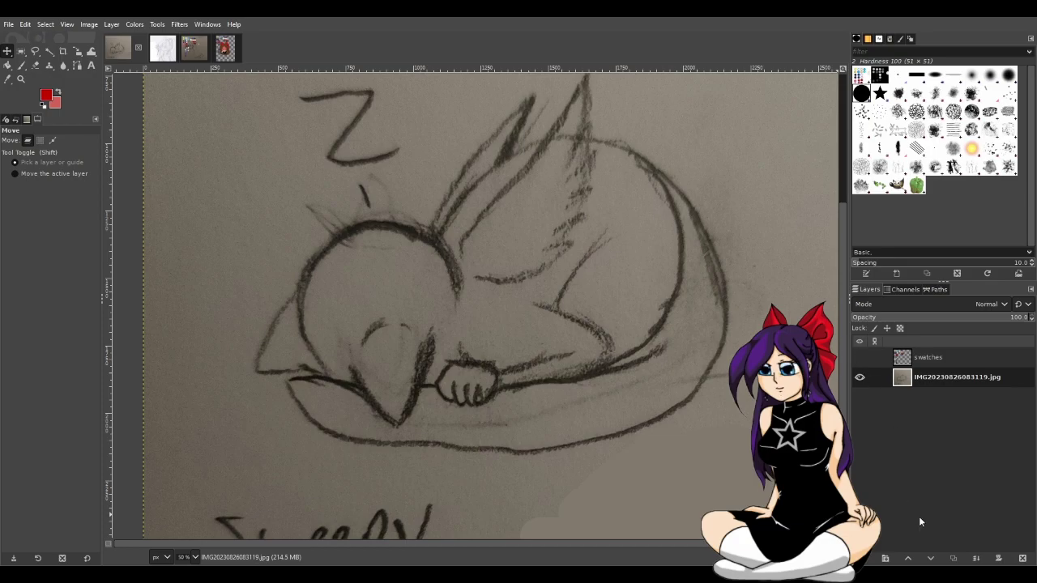
{"action": "left_click", "coordinate": [947, 552]}
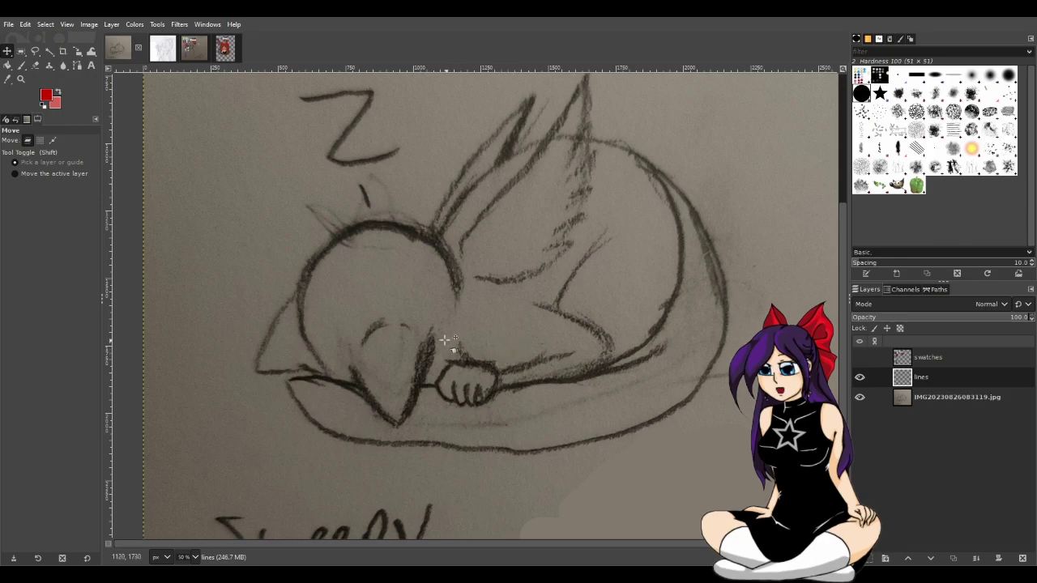
Set up the Paintbrush for inking with black as foreground colour, opacity 100 and brush size 6
{"action": "left_click", "coordinate": [45, 101]}
{"action": "key", "text": "d"}
{"action": "left_click", "coordinate": [21, 65]}
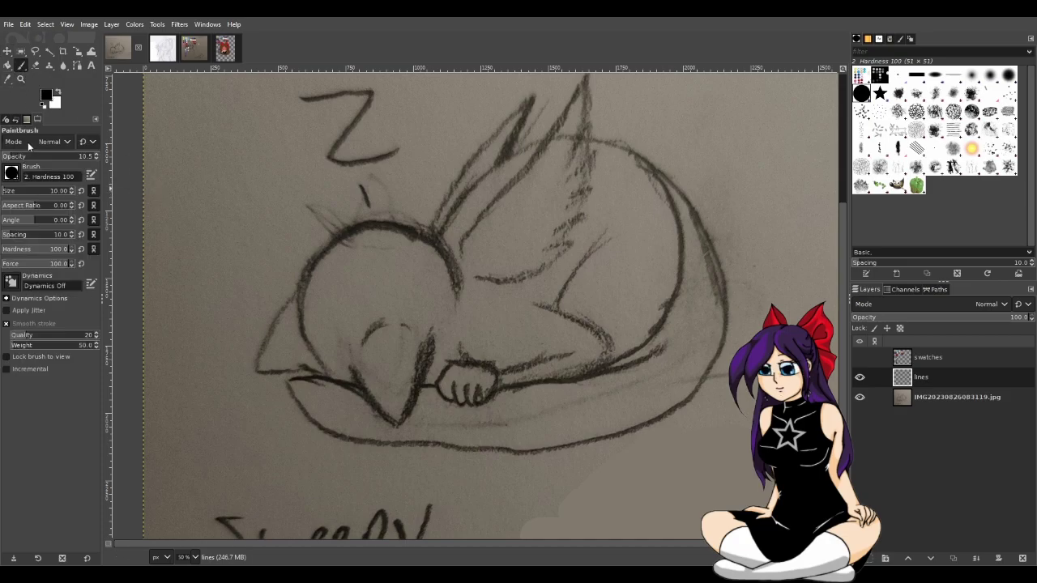
{"action": "left_click_drag", "start_coordinate": [16, 156], "coordinate": [162, 158]}
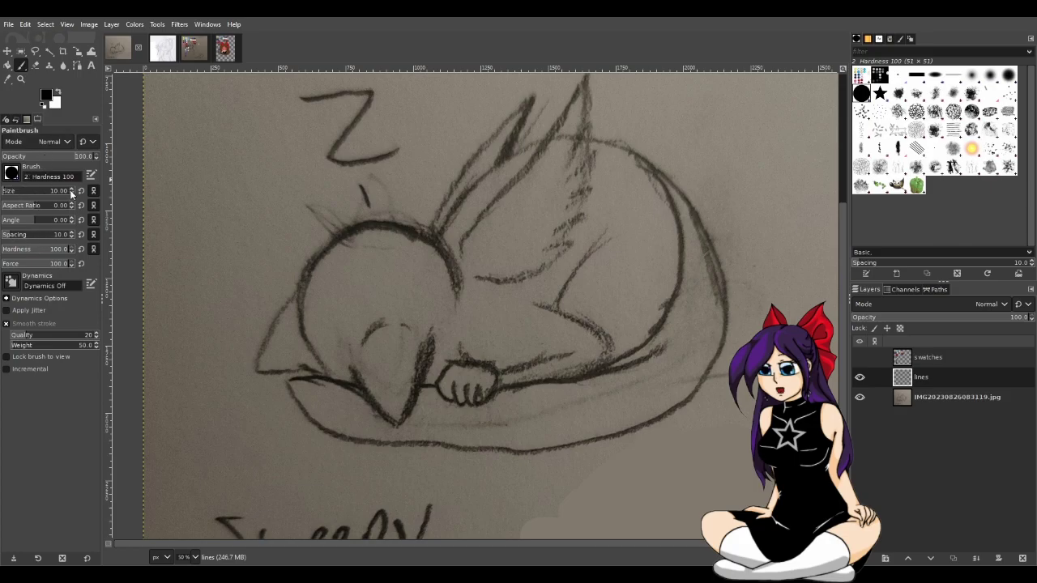
{"action": "left_click", "coordinate": [69, 190]}
{"action": "left_click_drag", "start_coordinate": [71, 193], "coordinate": [4, 191]}
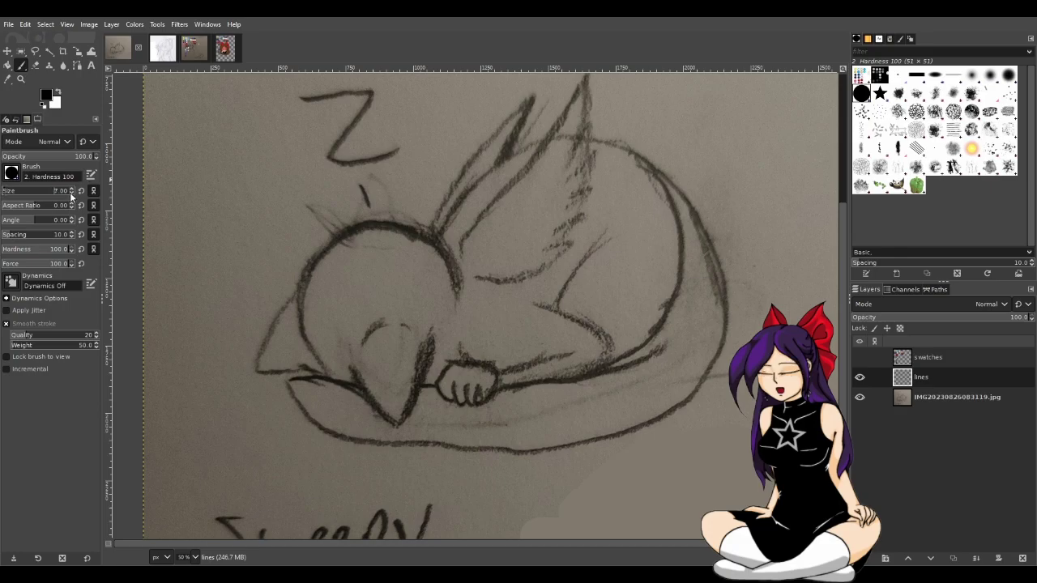
{"action": "left_click", "coordinate": [71, 193]}
{"action": "left_click", "coordinate": [71, 193]}
{"action": "left_click", "coordinate": [35, 65]}
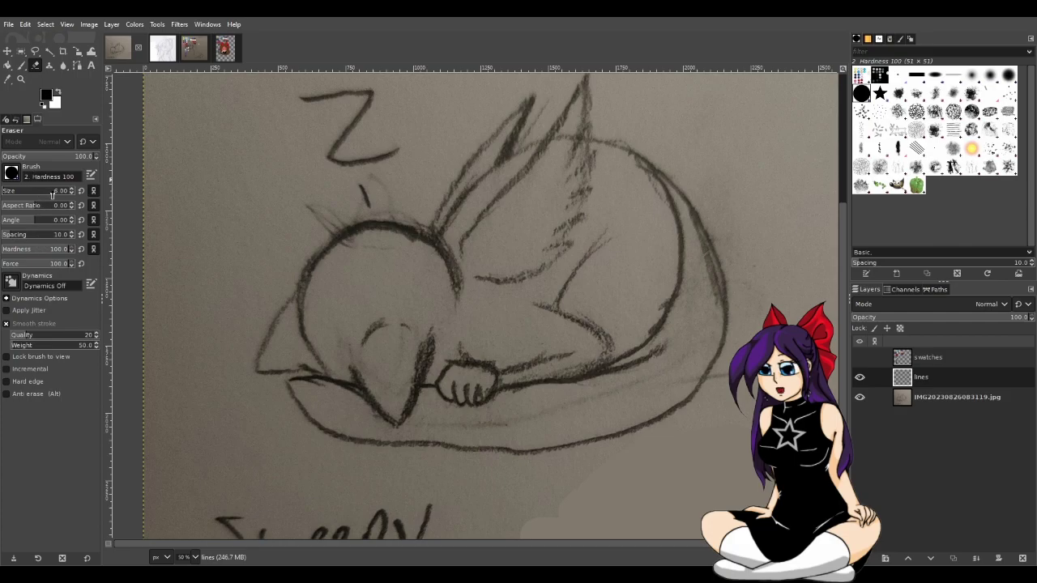
{"action": "left_click", "coordinate": [21, 65]}
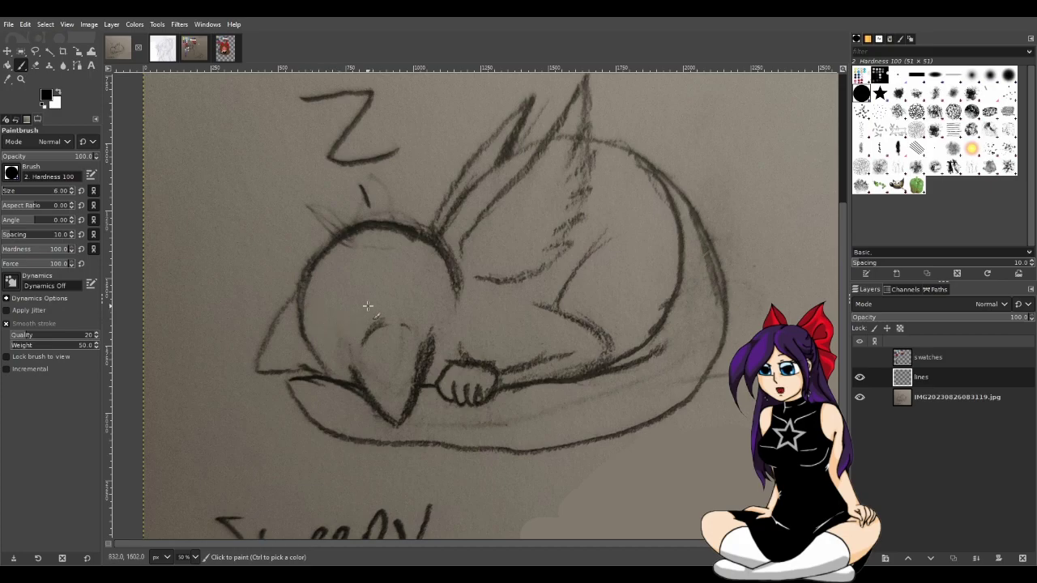
Try to ink the right side of the creature's round head outline on the lines layer, undoing each stroke
{"action": "scroll", "coordinate": [355, 316], "scroll_direction": "up", "scroll_amount": 2}
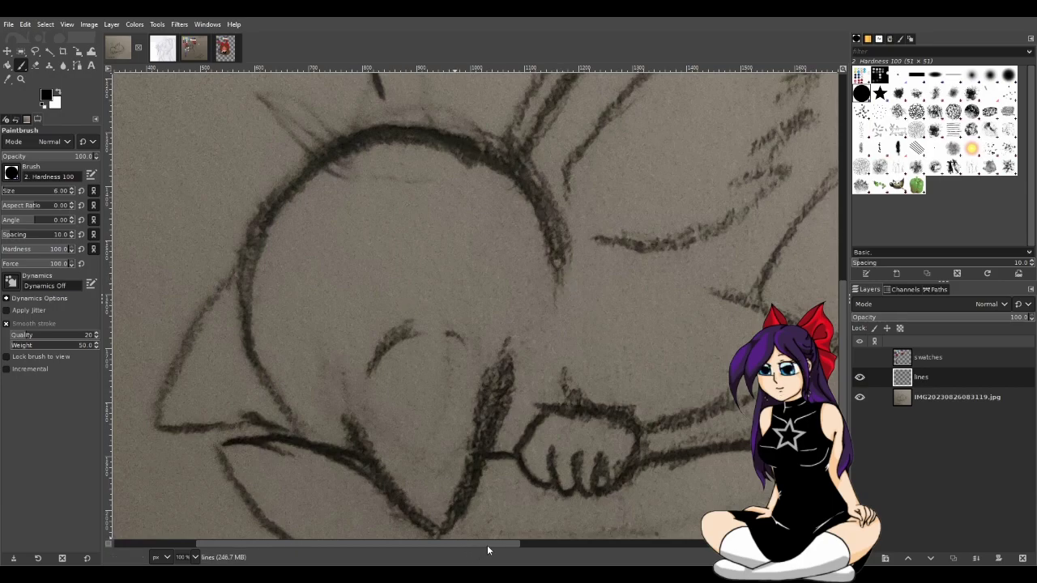
{"action": "left_click_drag", "start_coordinate": [492, 544], "coordinate": [515, 543]}
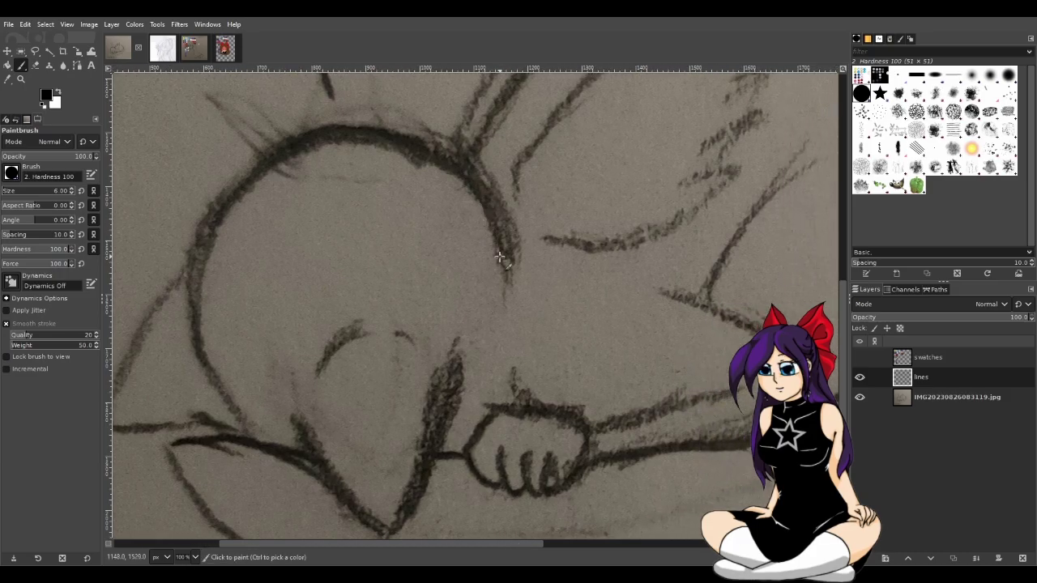
{"action": "mouse_move", "coordinate": [506, 277]}
{"action": "left_mouse_down"}
{"action": "mouse_move", "coordinate": [495, 224]}
{"action": "mouse_move", "coordinate": [465, 179]}
{"action": "mouse_move", "coordinate": [430, 157]}
{"action": "left_mouse_up"}
{"action": "key", "text": "ctrl+z"}
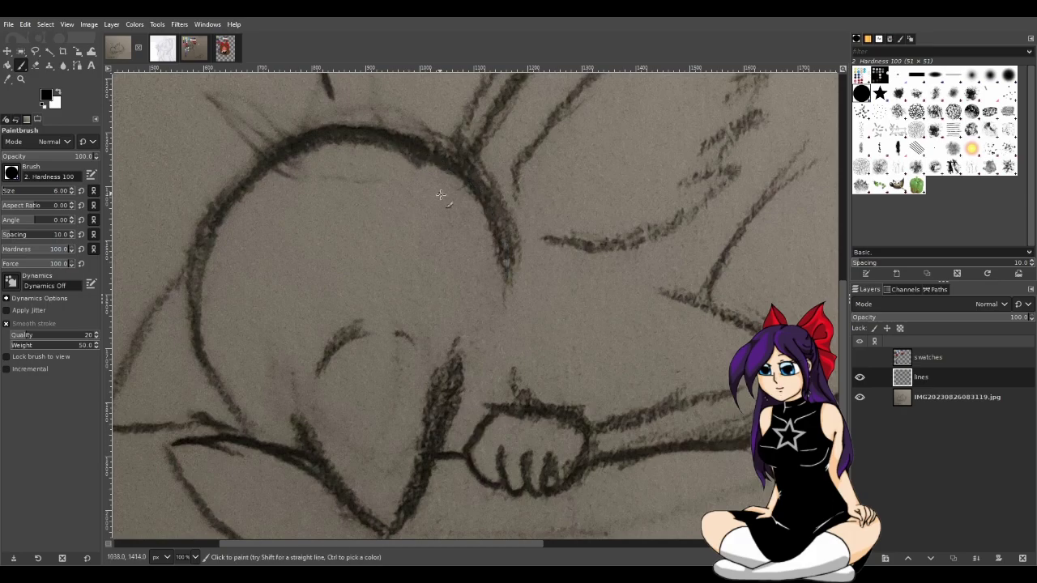
{"action": "scroll", "coordinate": [466, 220], "scroll_direction": "up", "scroll_amount": 1}
{"action": "scroll", "coordinate": [503, 245], "scroll_direction": "up", "scroll_amount": 3}
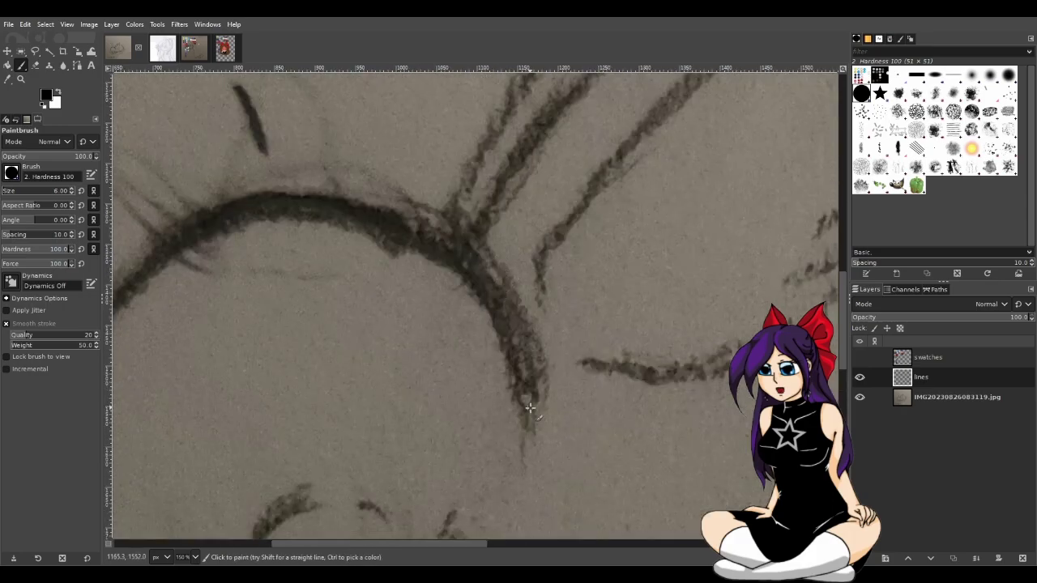
{"action": "left_click_drag", "start_coordinate": [529, 394], "coordinate": [476, 279]}
{"action": "key", "text": "ctrl+z"}
{"action": "left_click_drag", "start_coordinate": [528, 394], "coordinate": [478, 280]}
{"action": "key", "text": "ctrl+z"}
{"action": "scroll", "coordinate": [525, 370], "scroll_direction": "up", "scroll_amount": 1, "text": "ctrl"}
{"action": "left_click_drag", "start_coordinate": [525, 397], "coordinate": [469, 287]}
{"action": "key", "text": "ctrl+z"}
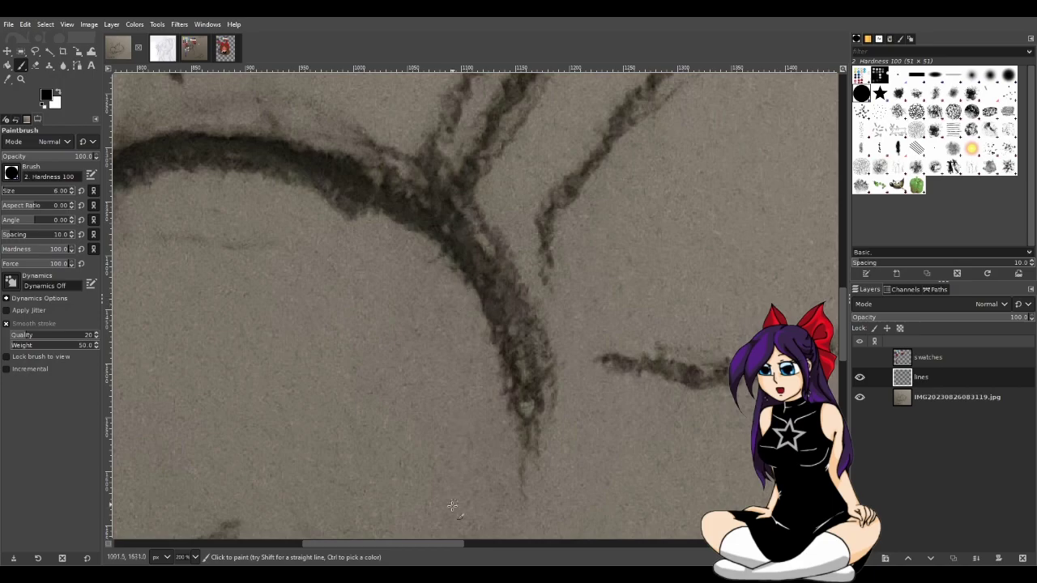
Ink the upper-right arc of the creature's head outline on the lines layer, following the pencil line toward the top
{"action": "left_click_drag", "start_coordinate": [446, 546], "coordinate": [465, 545]}
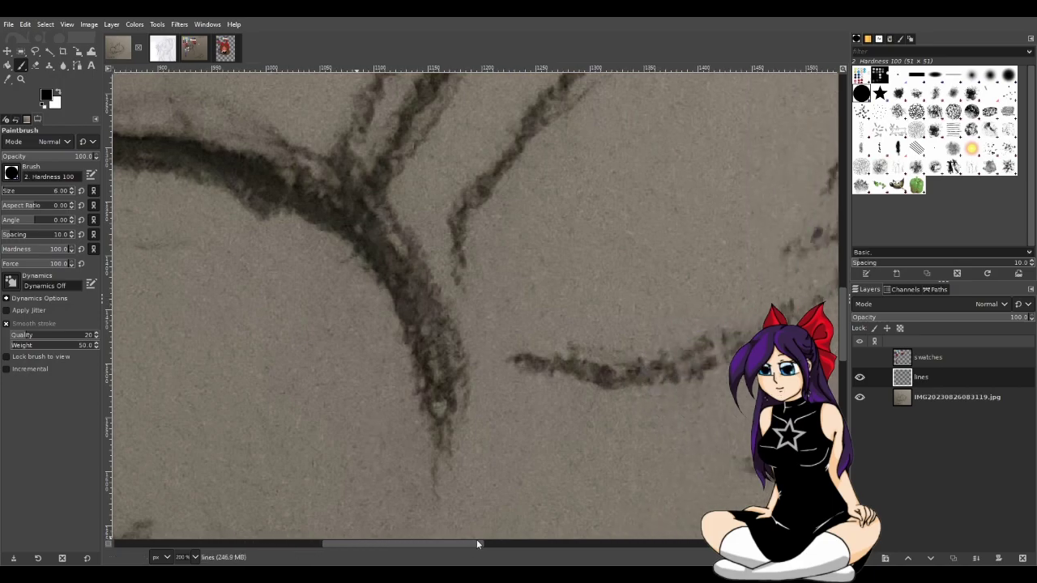
{"action": "mouse_move", "coordinate": [284, 201]}
{"action": "left_mouse_down"}
{"action": "mouse_move", "coordinate": [360, 249]}
{"action": "mouse_move", "coordinate": [391, 286]}
{"action": "mouse_move", "coordinate": [435, 438]}
{"action": "mouse_move", "coordinate": [419, 336]}
{"action": "mouse_move", "coordinate": [390, 277]}
{"action": "mouse_move", "coordinate": [358, 231]}
{"action": "mouse_move", "coordinate": [261, 181]}
{"action": "left_mouse_up"}
{"action": "key", "text": "ctrl+z"}
{"action": "mouse_move", "coordinate": [366, 236]}
{"action": "left_mouse_down"}
{"action": "mouse_move", "coordinate": [309, 194]}
{"action": "mouse_move", "coordinate": [225, 168]}
{"action": "left_mouse_up"}
{"action": "key", "text": "minus"}
{"action": "left_click_drag", "start_coordinate": [473, 542], "coordinate": [385, 541]}
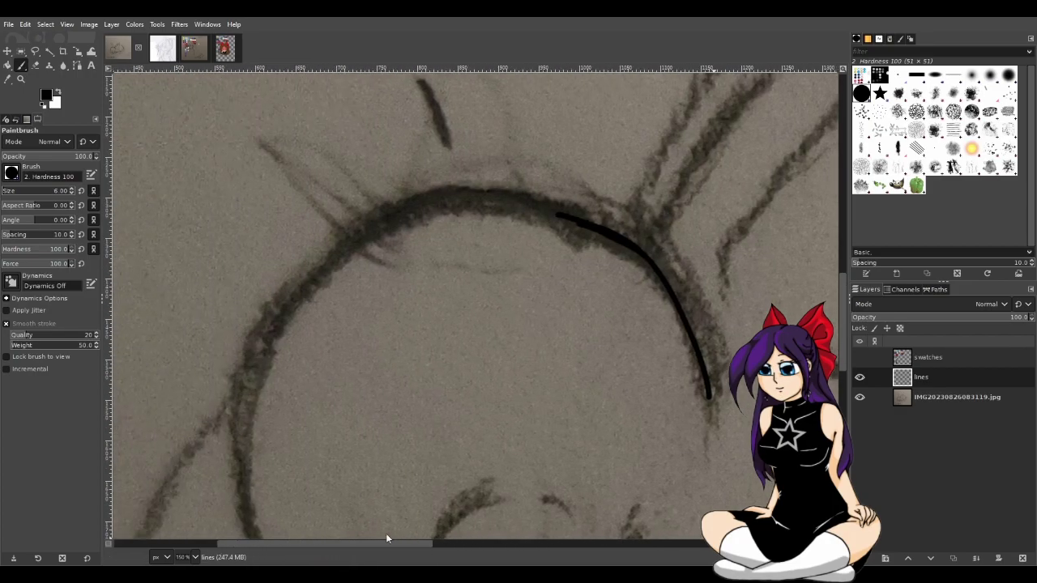
Undo the ink strokes on the top and upper-right arc of the creature's head outline
{"action": "key", "text": "plus"}
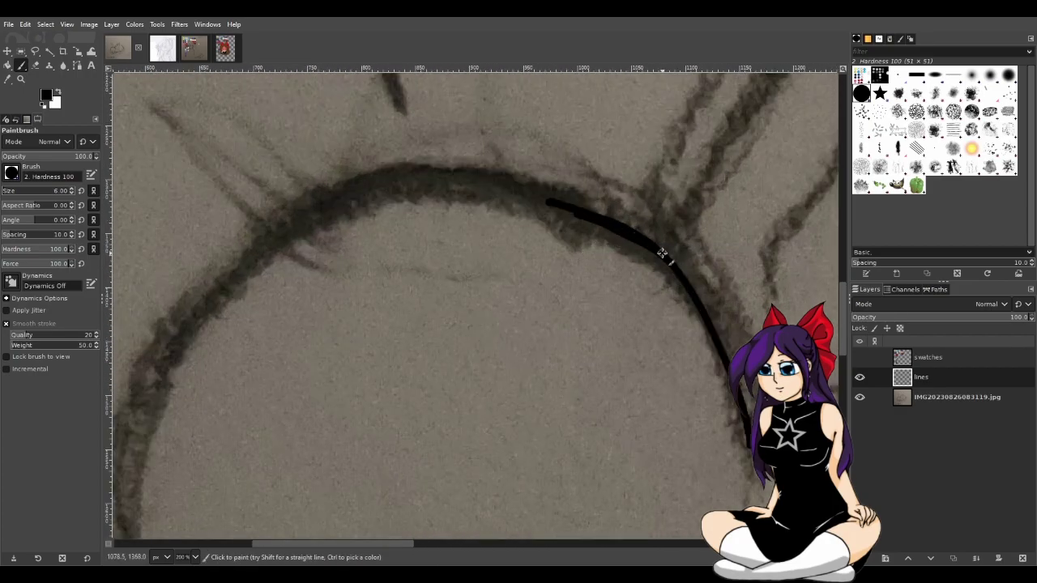
{"action": "mouse_move", "coordinate": [668, 258]}
{"action": "left_mouse_down"}
{"action": "mouse_move", "coordinate": [602, 213]}
{"action": "mouse_move", "coordinate": [519, 187]}
{"action": "mouse_move", "coordinate": [376, 182]}
{"action": "mouse_move", "coordinate": [274, 235]}
{"action": "mouse_move", "coordinate": [213, 283]}
{"action": "left_mouse_up"}
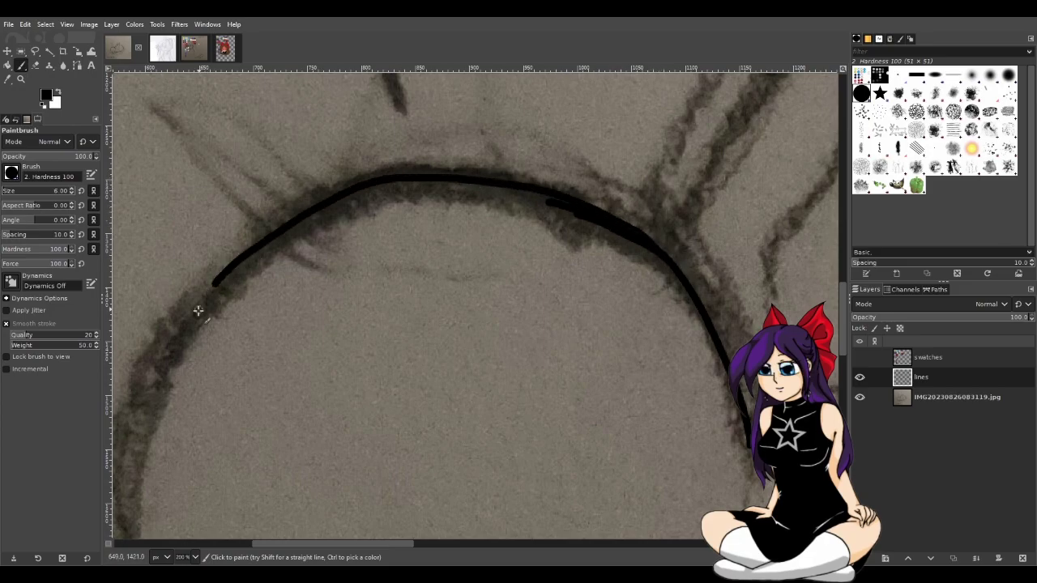
{"action": "key", "text": "ctrl+z"}
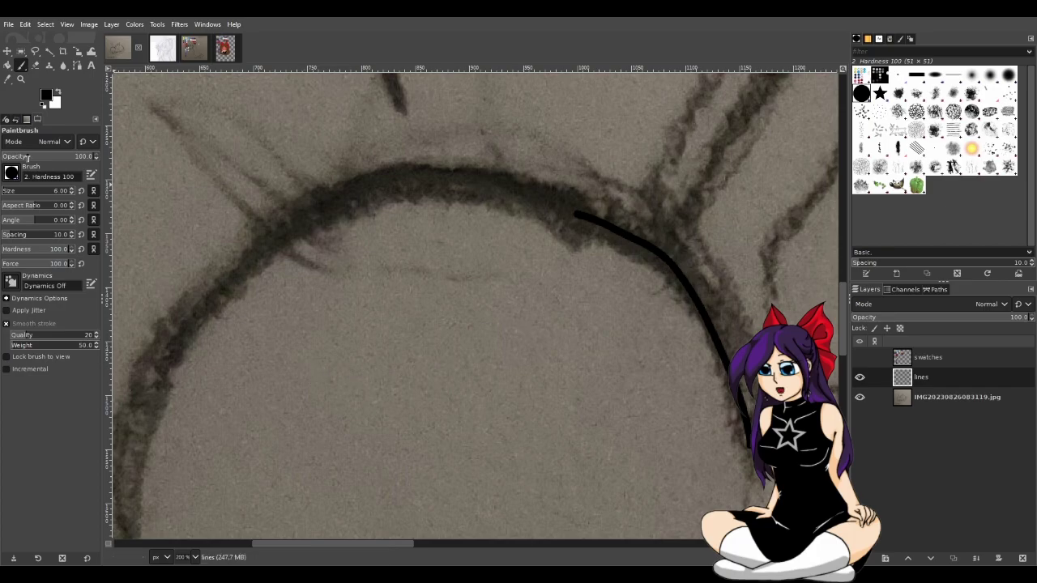
{"action": "key", "text": "ctrl+z"}
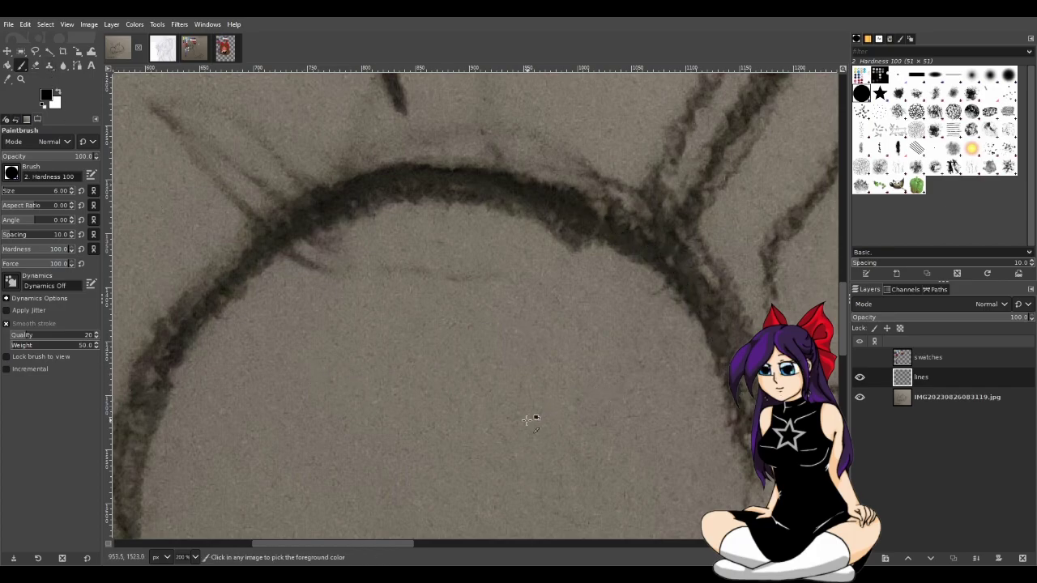
Ink the lower-left side of the head outline down toward the blanket edge, undoing and redrawing the stroke until it follows the pencil
{"action": "scroll", "coordinate": [527, 419], "scroll_direction": "down", "scroll_amount": 1}
{"action": "scroll", "coordinate": [361, 469], "scroll_direction": "down", "scroll_amount": 5}
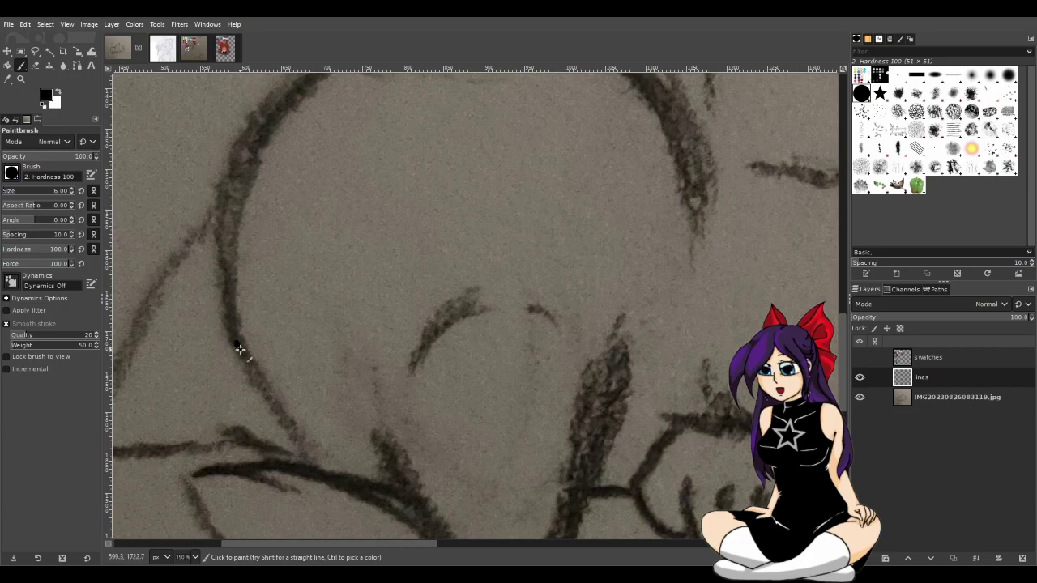
{"action": "left_click_drag", "start_coordinate": [256, 376], "coordinate": [266, 392]}
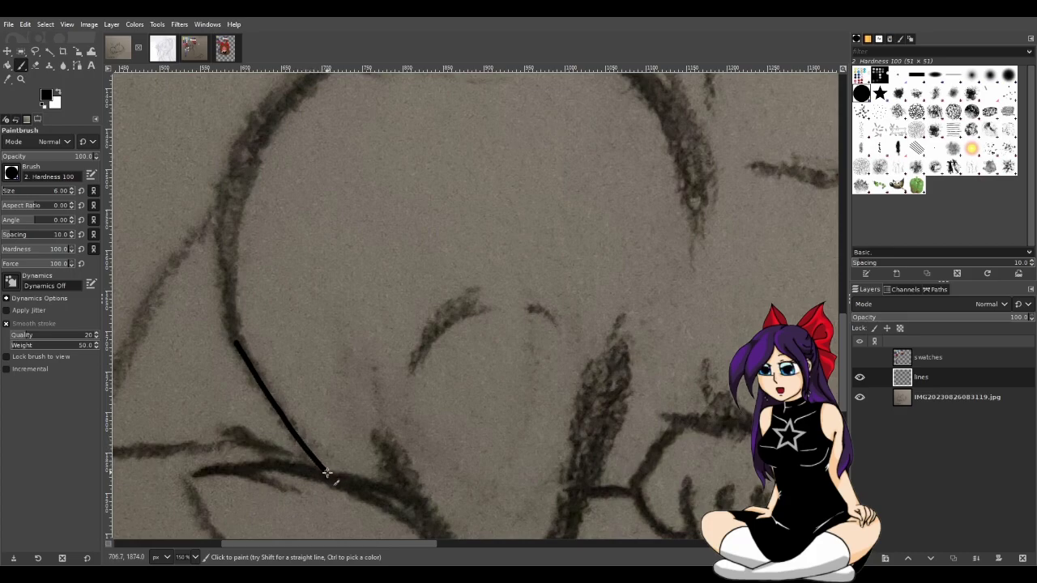
{"action": "key", "text": "ctrl+z"}
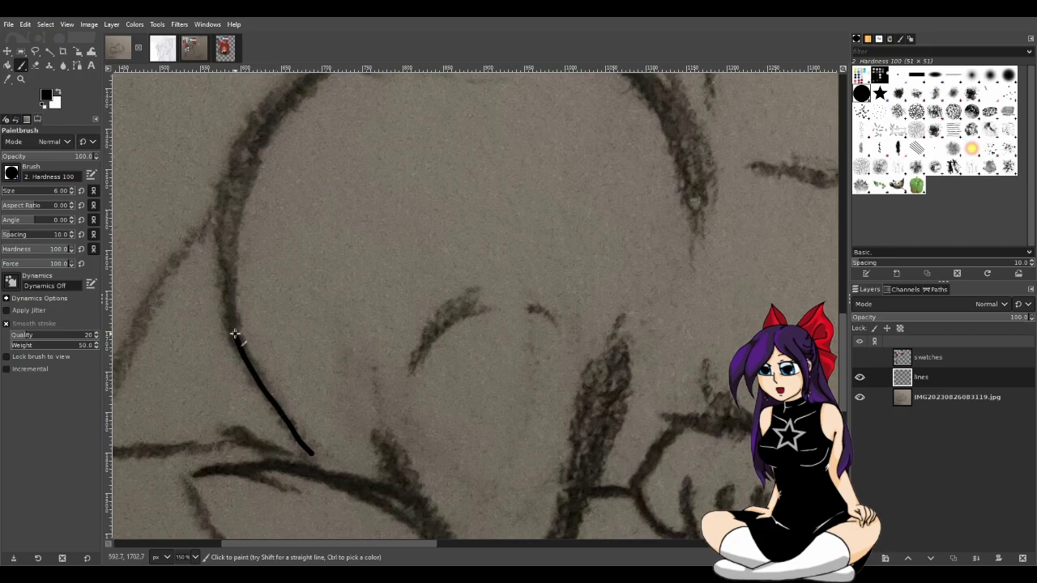
{"action": "key", "text": "ctrl+z"}
{"action": "left_click_drag", "start_coordinate": [266, 399], "coordinate": [300, 452]}
{"action": "key", "text": "ctrl+z"}
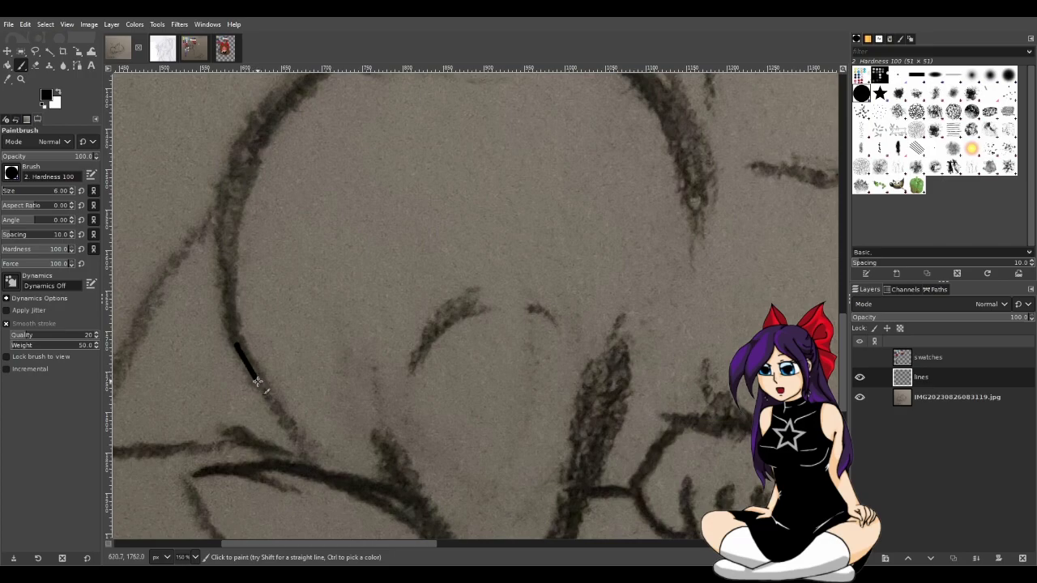
{"action": "left_click_drag", "start_coordinate": [301, 433], "coordinate": [313, 444]}
{"action": "key", "text": "ctrl+z"}
{"action": "left_click_drag", "start_coordinate": [233, 344], "coordinate": [260, 388]}
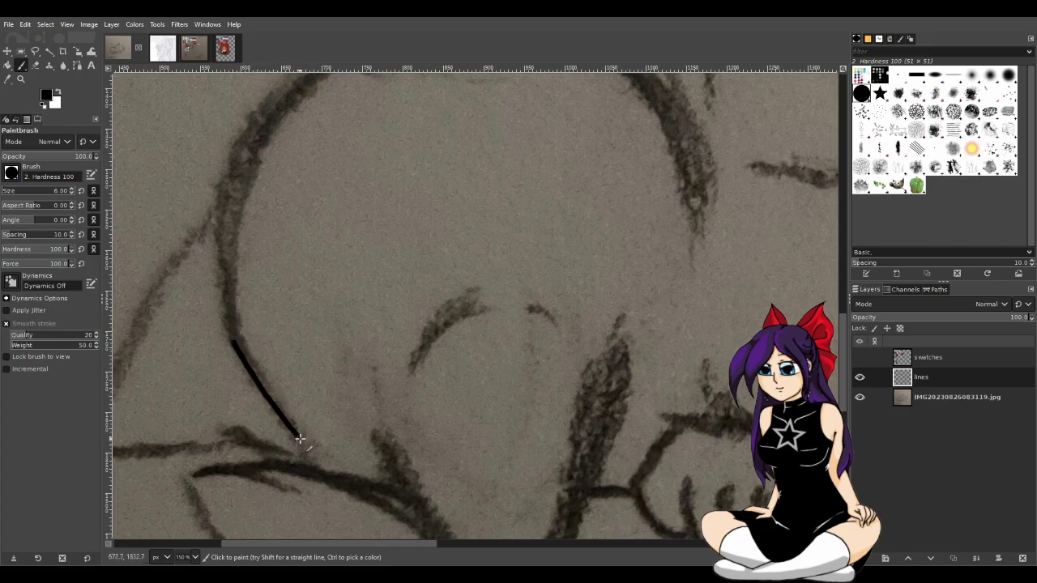
Ink the left side of the head outline upward from the lower-left stroke to the upper-left curve
{"action": "scroll", "coordinate": [315, 405], "scroll_direction": "up", "scroll_amount": 3}
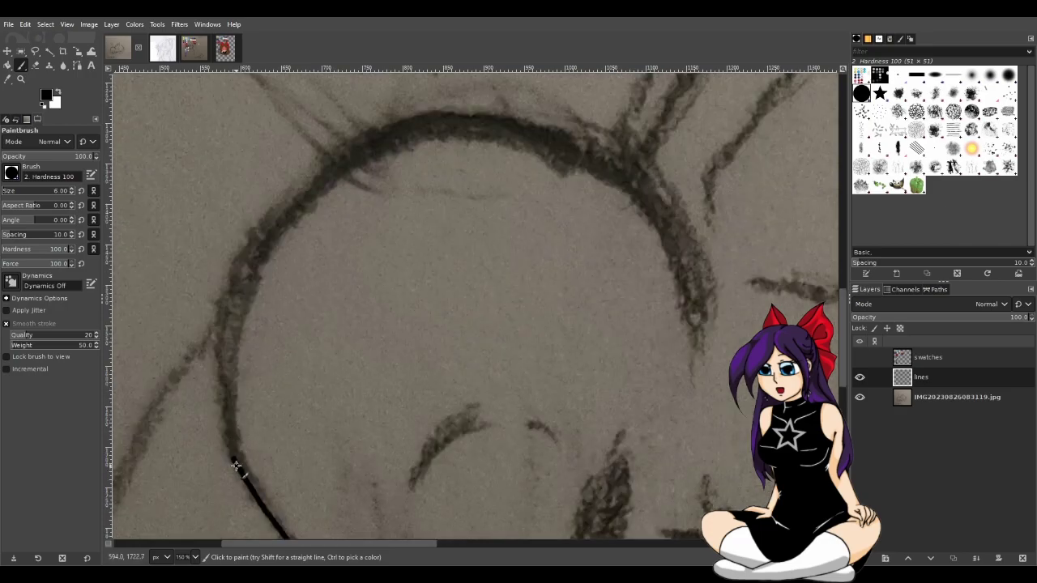
{"action": "left_click_drag", "start_coordinate": [231, 456], "coordinate": [224, 413]}
{"action": "key", "text": "ctrl+z"}
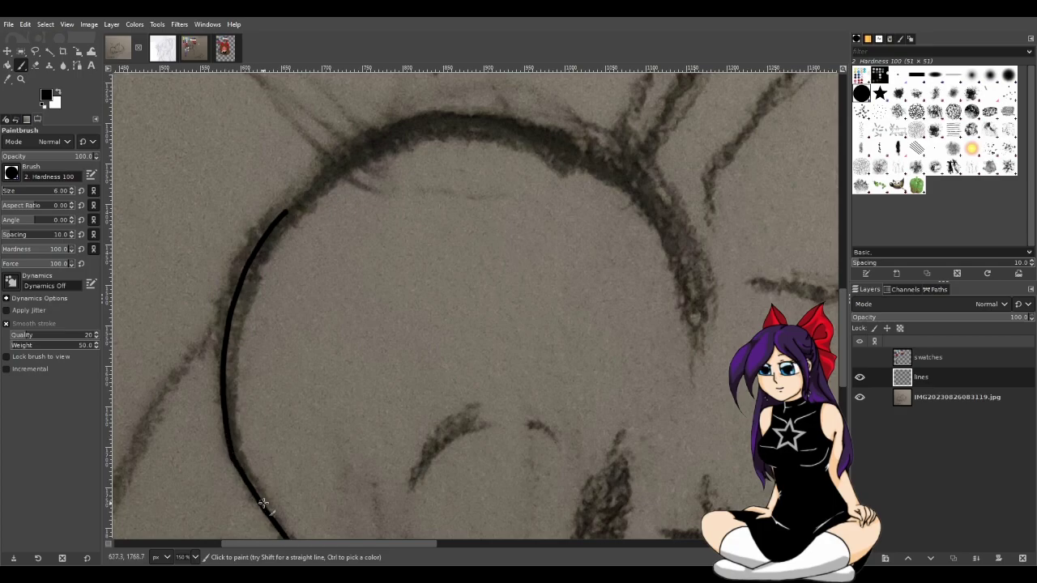
Smooth the corner where the two strokes meet on the head's left side with a black touch-up and the Eraser
{"action": "scroll", "coordinate": [256, 443], "scroll_direction": "up", "scroll_amount": 2}
{"action": "scroll", "coordinate": [231, 470], "scroll_direction": "up", "scroll_amount": 2}
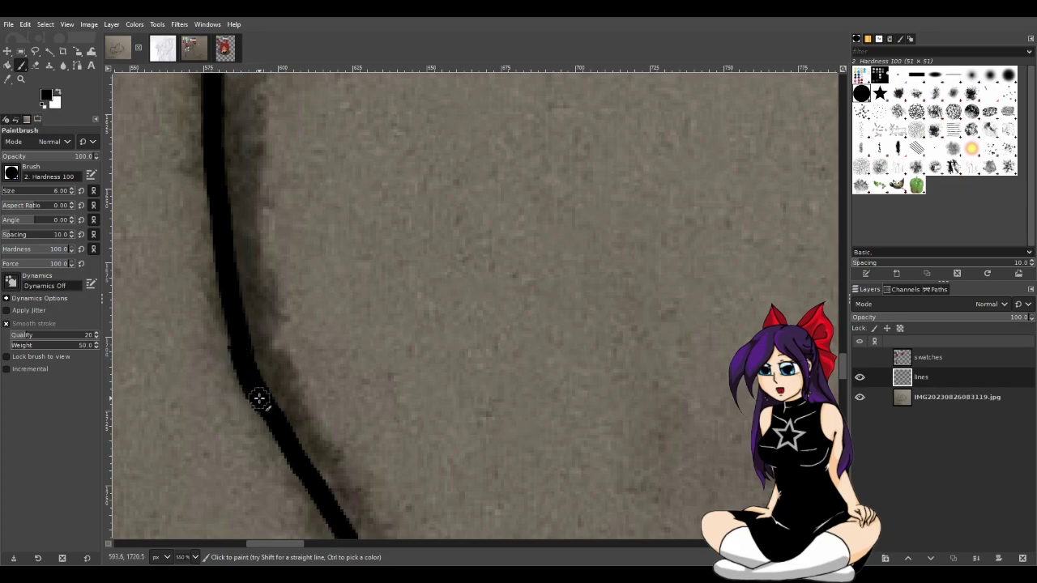
{"action": "left_click_drag", "start_coordinate": [251, 375], "coordinate": [226, 316]}
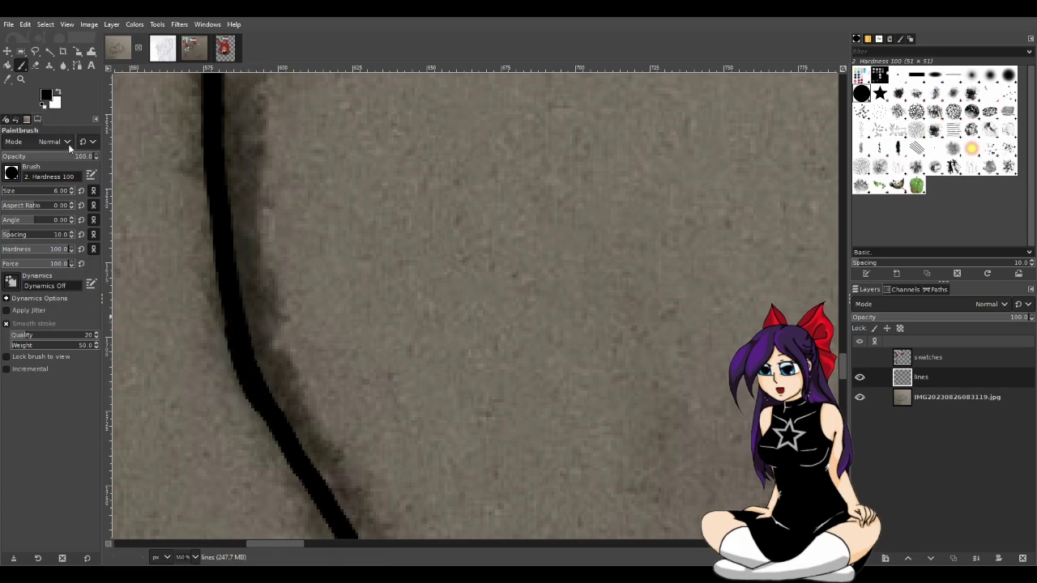
{"action": "left_click", "coordinate": [36, 64]}
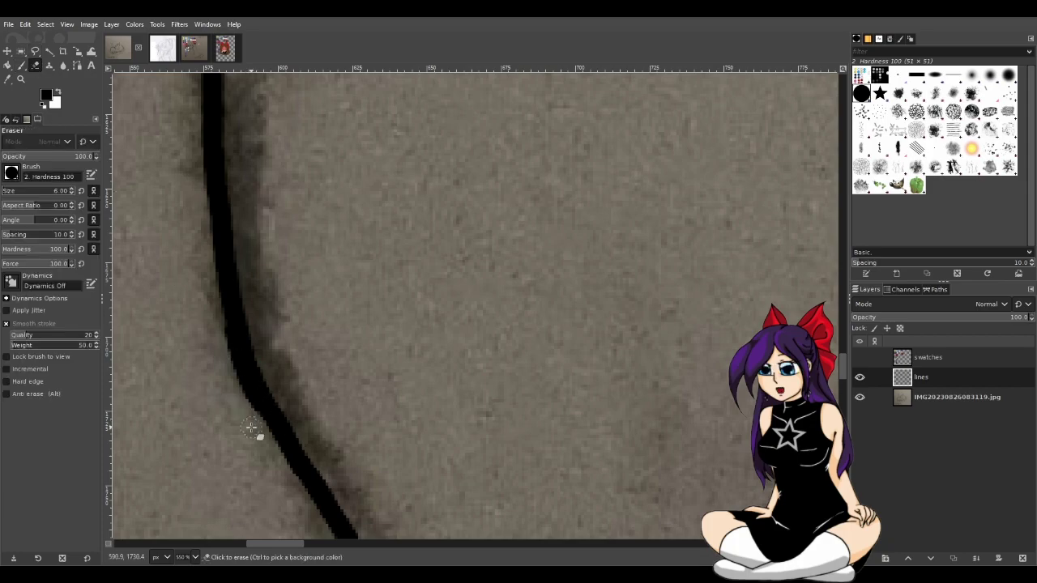
{"action": "left_click_drag", "start_coordinate": [218, 343], "coordinate": [254, 416]}
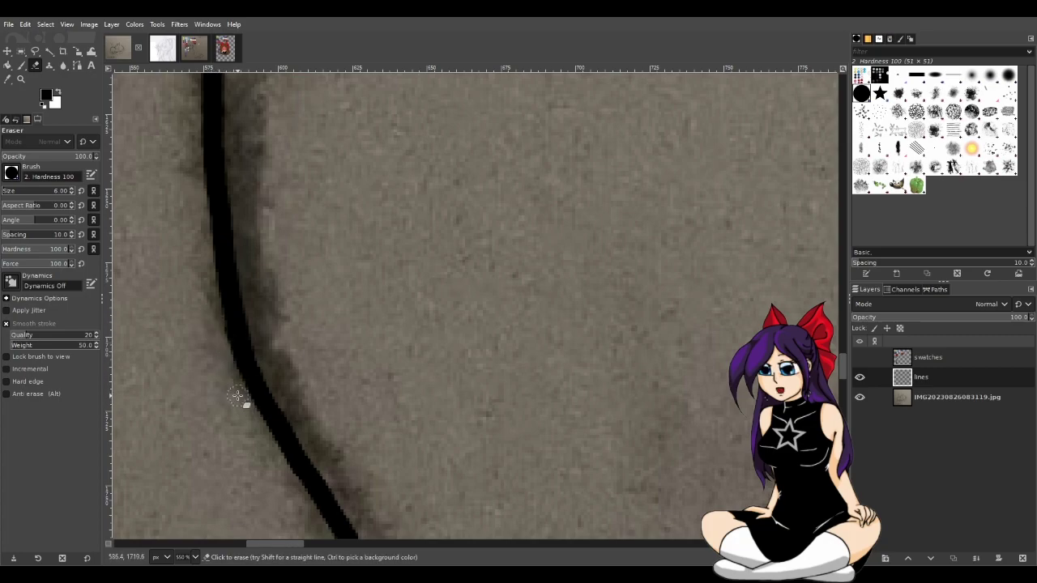
Switch back to the Paintbrush to ink the top of the head outline
{"action": "scroll", "coordinate": [324, 429], "scroll_direction": "down", "scroll_amount": 1}
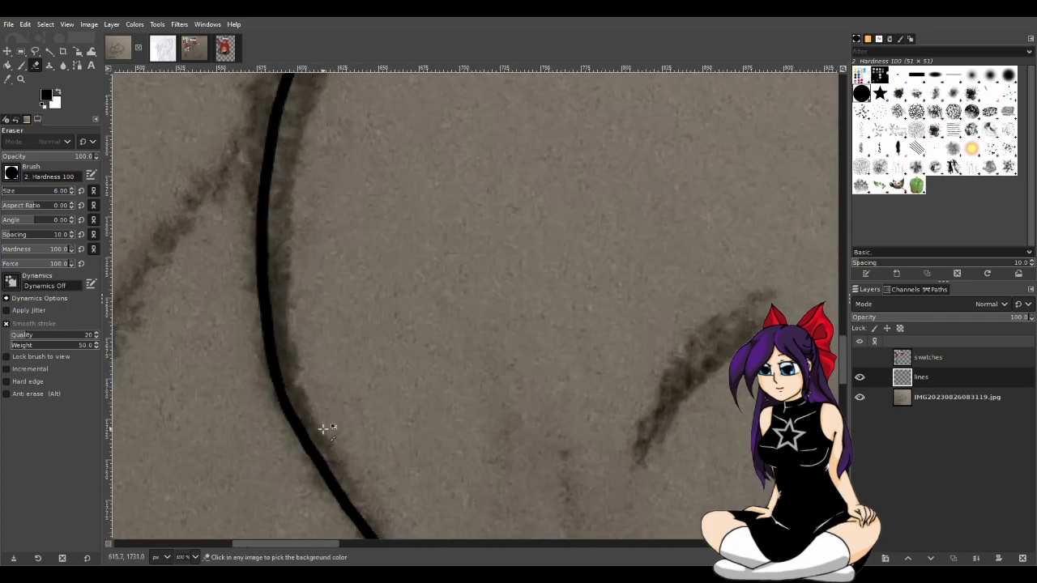
{"action": "scroll", "coordinate": [370, 438], "scroll_direction": "down", "scroll_amount": 1}
{"action": "scroll", "coordinate": [475, 410], "scroll_direction": "up", "scroll_amount": 5}
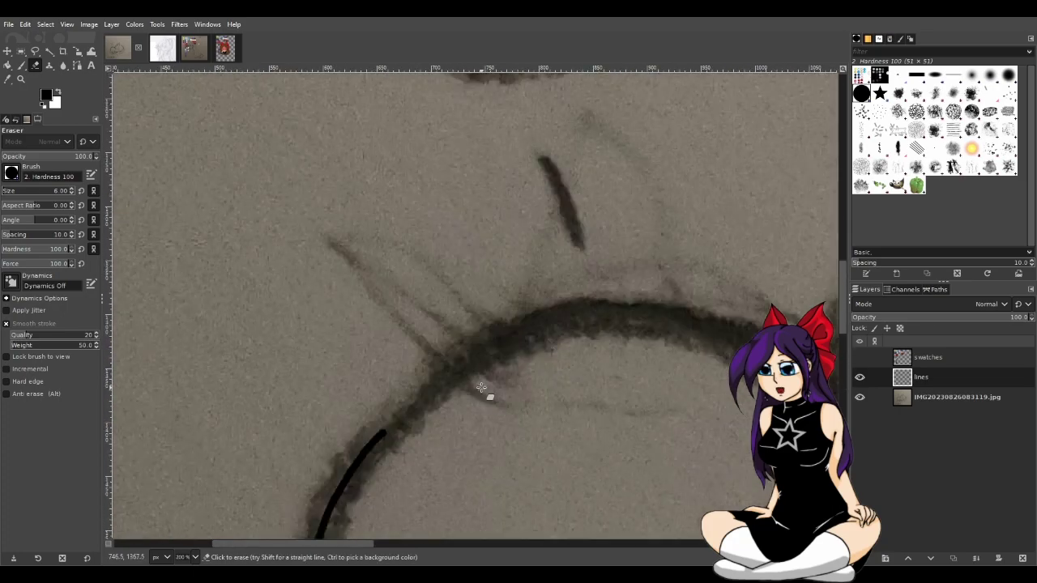
{"action": "scroll", "coordinate": [478, 447], "scroll_direction": "down", "scroll_amount": 1}
{"action": "scroll", "coordinate": [484, 447], "scroll_direction": "up", "scroll_amount": 1}
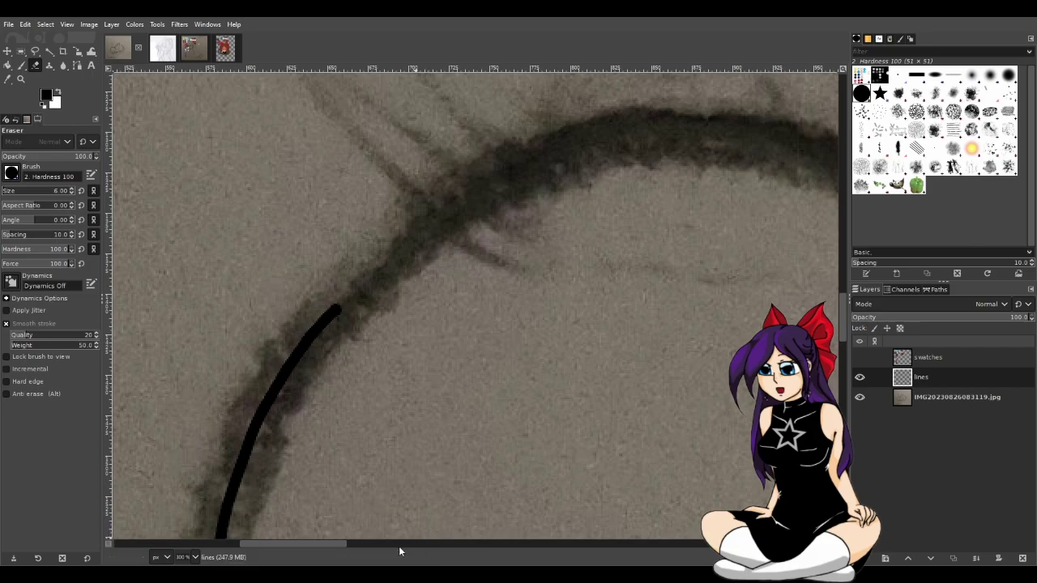
{"action": "scroll", "coordinate": [400, 546], "scroll_direction": "down", "scroll_amount": 2}
{"action": "left_click_drag", "start_coordinate": [325, 545], "coordinate": [274, 543]}
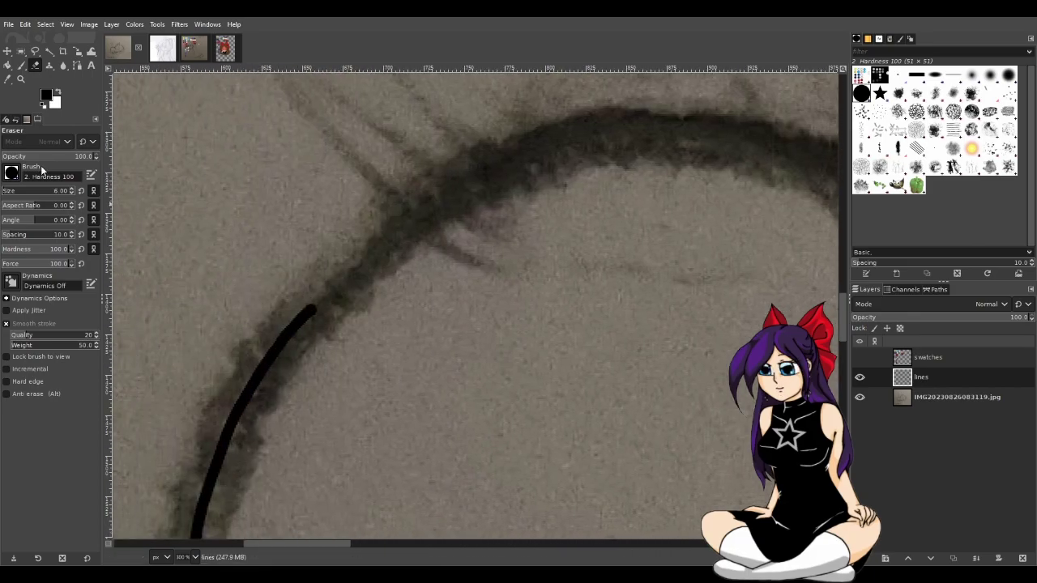
{"action": "left_click", "coordinate": [21, 65]}
{"action": "left_click_drag", "start_coordinate": [346, 542], "coordinate": [362, 543]}
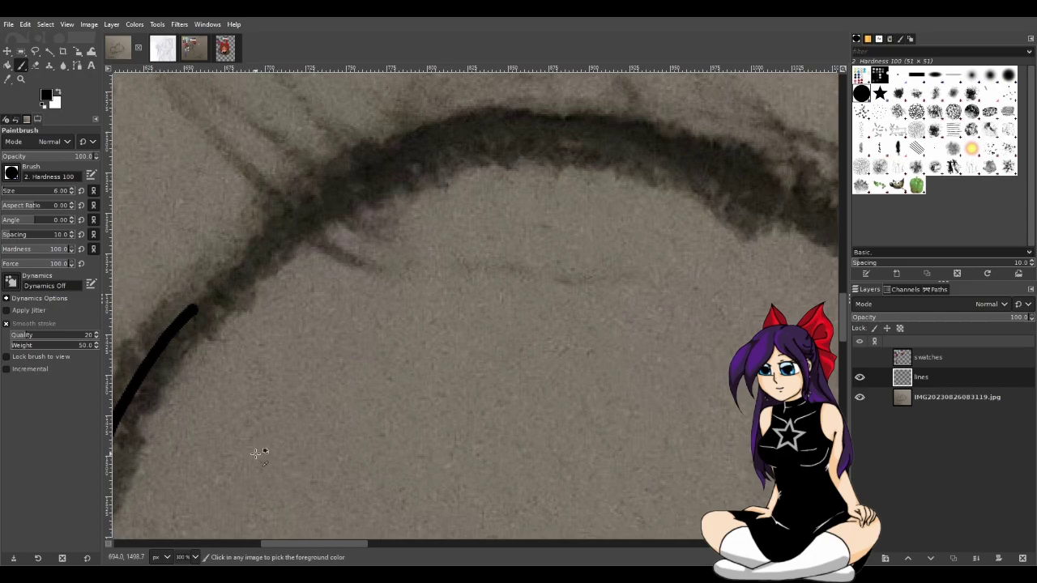
Try to ink the top of the head outline rightward from the end of the left arc, undoing each stroke
{"action": "scroll", "coordinate": [250, 441], "scroll_direction": "down", "scroll_amount": 1}
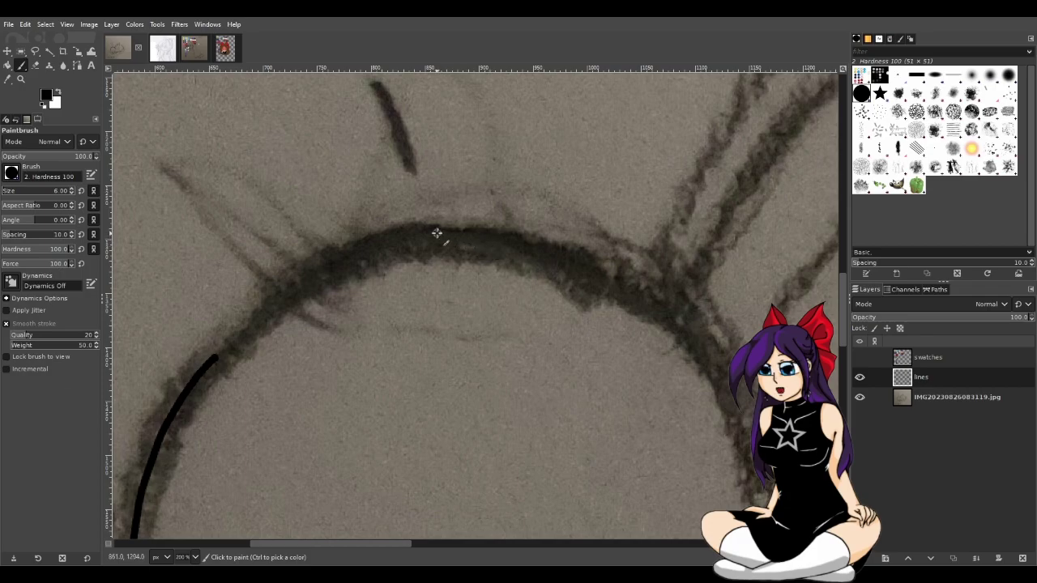
{"action": "scroll", "coordinate": [437, 233], "scroll_direction": "down", "scroll_amount": 4}
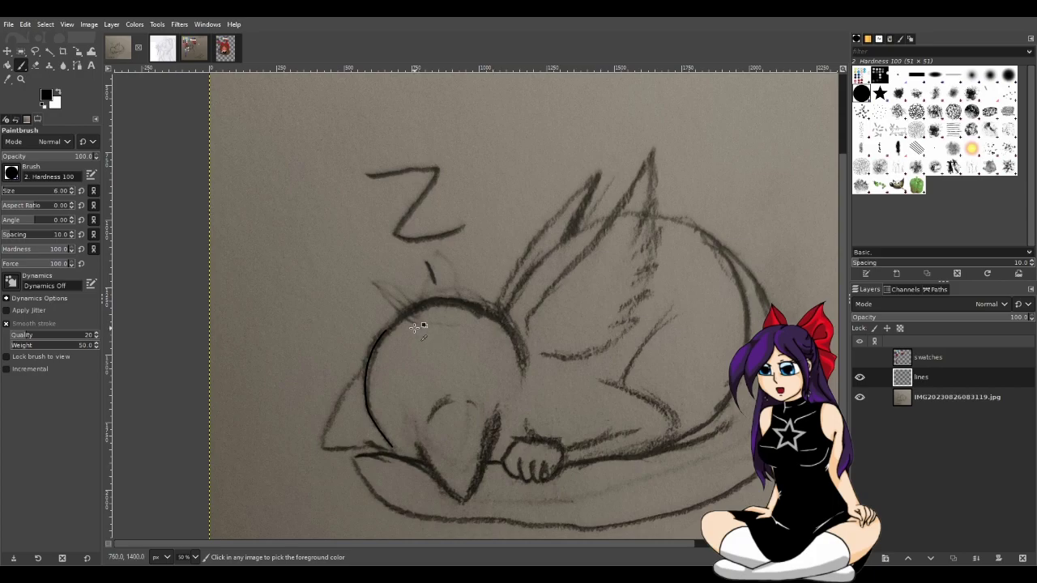
{"action": "scroll", "coordinate": [414, 327], "scroll_direction": "up", "scroll_amount": 2}
{"action": "scroll", "coordinate": [412, 324], "scroll_direction": "up", "scroll_amount": 2}
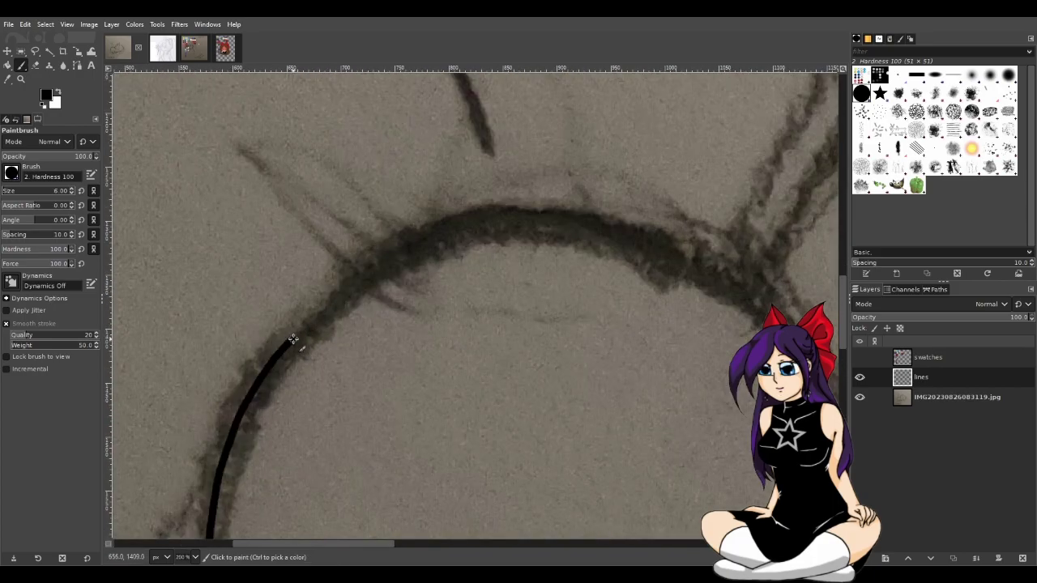
{"action": "left_click_drag", "start_coordinate": [297, 334], "coordinate": [409, 271]}
{"action": "key", "text": "ctrl+z"}
{"action": "mouse_move", "coordinate": [293, 338]}
{"action": "left_mouse_down"}
{"action": "mouse_move", "coordinate": [386, 278]}
{"action": "mouse_move", "coordinate": [495, 248]}
{"action": "mouse_move", "coordinate": [565, 250]}
{"action": "mouse_move", "coordinate": [652, 271]}
{"action": "mouse_move", "coordinate": [762, 326]}
{"action": "left_mouse_up"}
{"action": "key", "text": "ctrl+z"}
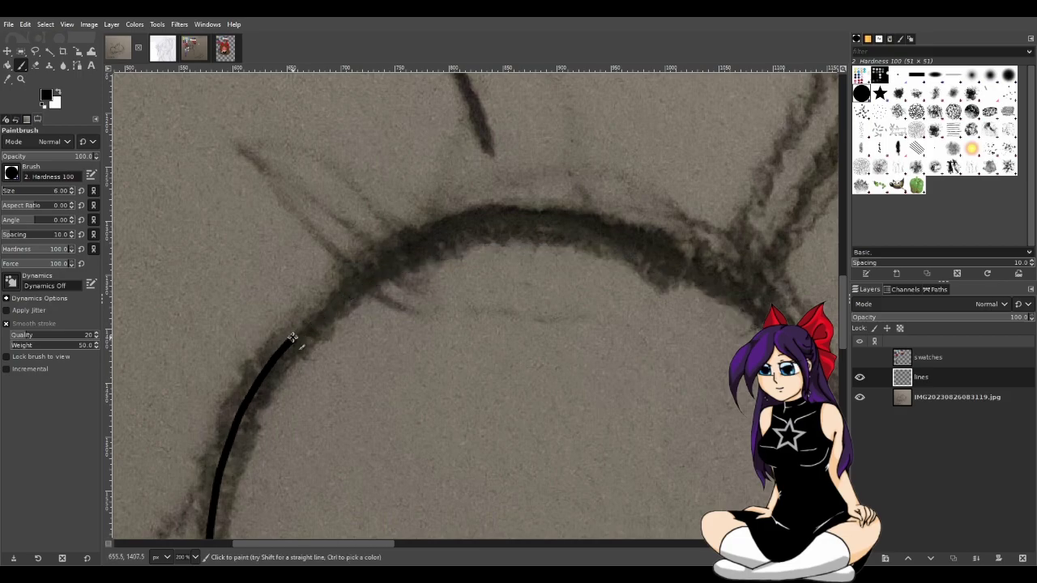
{"action": "left_click_drag", "start_coordinate": [299, 333], "coordinate": [354, 301]}
{"action": "key", "text": "ctrl+z"}
Try to ink the top-left arc along the inner edge of the thick pencil line, undoing each stroke
{"action": "scroll", "coordinate": [410, 324], "scroll_direction": "up", "scroll_amount": 1}
{"action": "left_click_drag", "start_coordinate": [351, 544], "coordinate": [364, 545]}
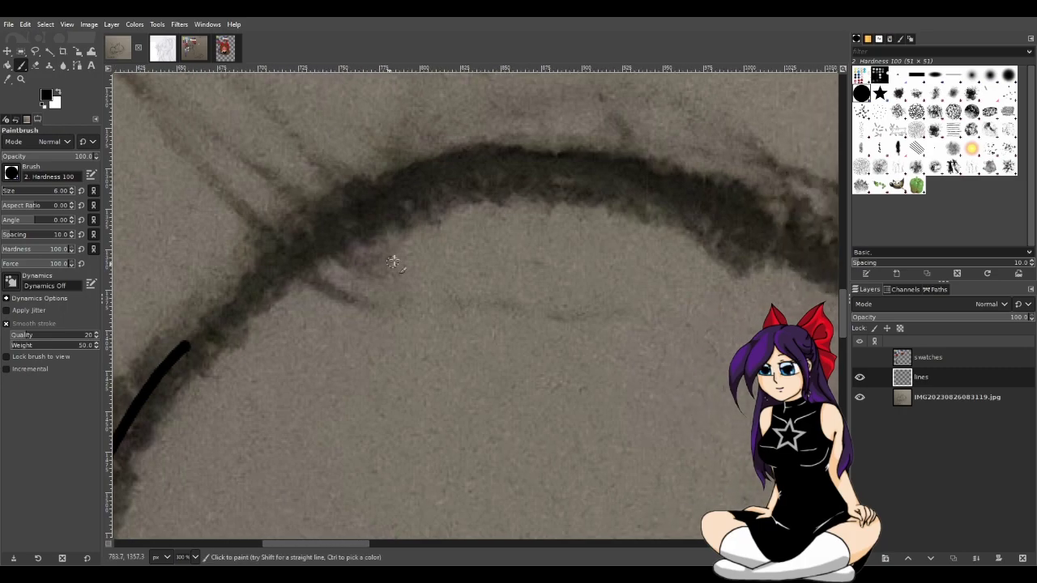
{"action": "mouse_move", "coordinate": [502, 196]}
{"action": "left_mouse_down"}
{"action": "mouse_move", "coordinate": [365, 238]}
{"action": "mouse_move", "coordinate": [209, 335]}
{"action": "left_mouse_up"}
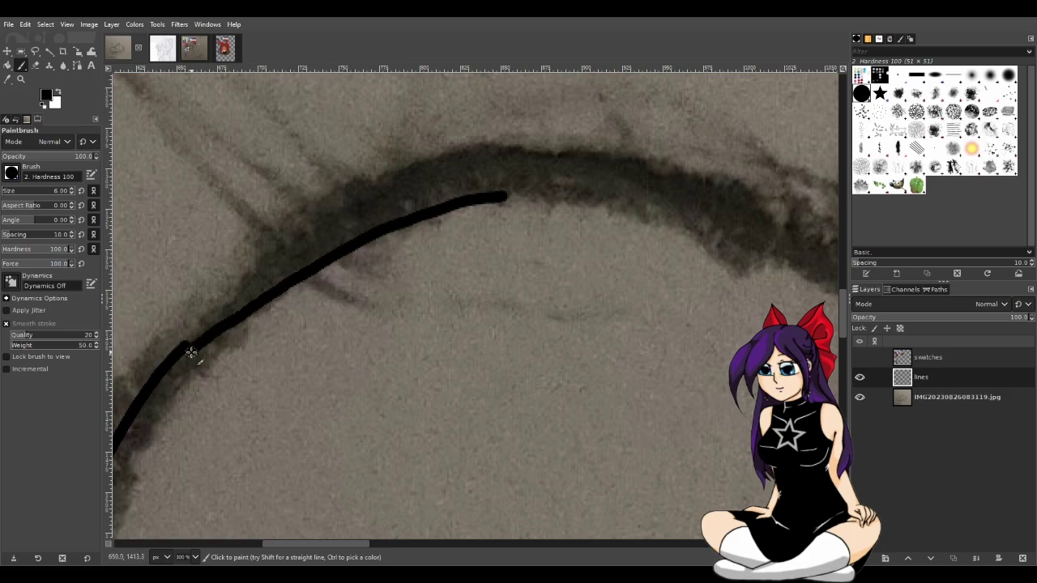
{"action": "key", "text": "ctrl+z"}
{"action": "mouse_move", "coordinate": [185, 346]}
{"action": "left_mouse_down"}
{"action": "mouse_move", "coordinate": [275, 272]}
{"action": "mouse_move", "coordinate": [202, 331]}
{"action": "mouse_move", "coordinate": [423, 208]}
{"action": "mouse_move", "coordinate": [631, 217]}
{"action": "left_mouse_up"}
{"action": "key", "text": "ctrl+z"}
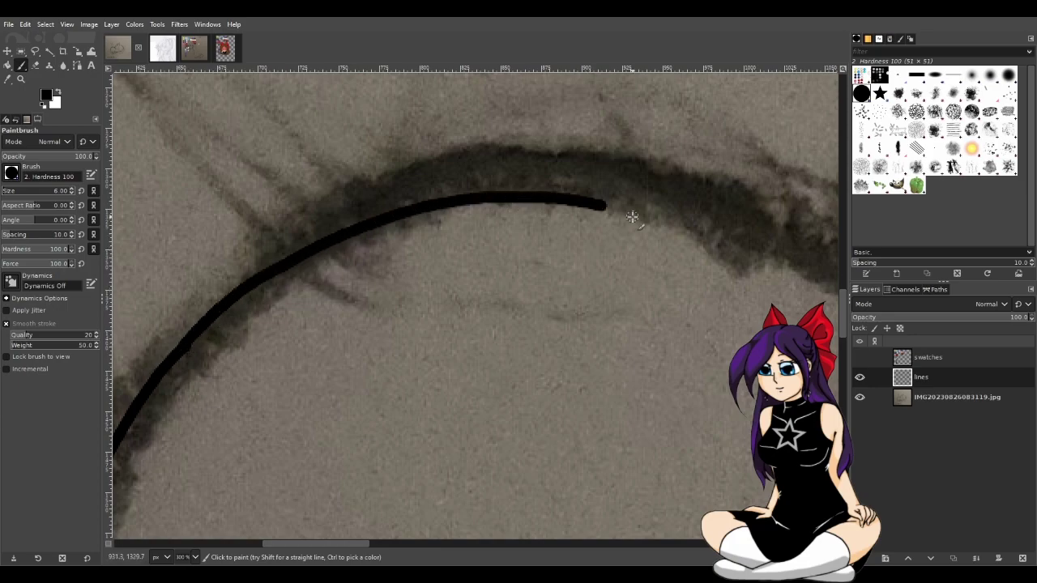
{"action": "scroll", "coordinate": [597, 289], "scroll_direction": "down", "scroll_amount": 2, "text": "ctrl"}
{"action": "scroll", "coordinate": [594, 363], "scroll_direction": "up", "scroll_amount": 1, "text": "ctrl"}
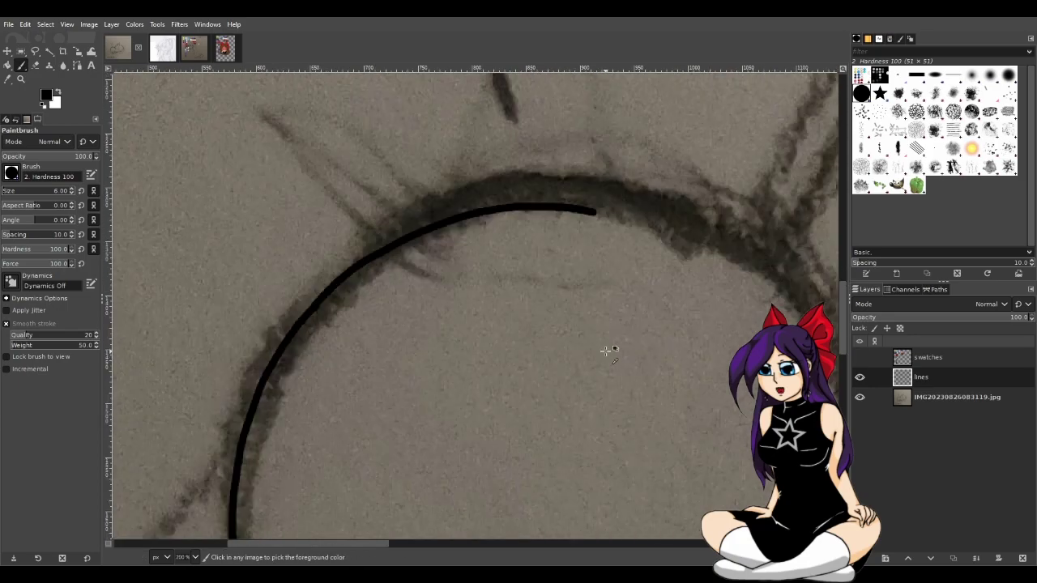
{"action": "key", "text": "ctrl+z"}
Ink the top of the head outline from the end of the left arc to the upper right, undoing strokes that do not fit
{"action": "scroll", "coordinate": [527, 296], "scroll_direction": "up", "scroll_amount": 1, "text": "ctrl"}
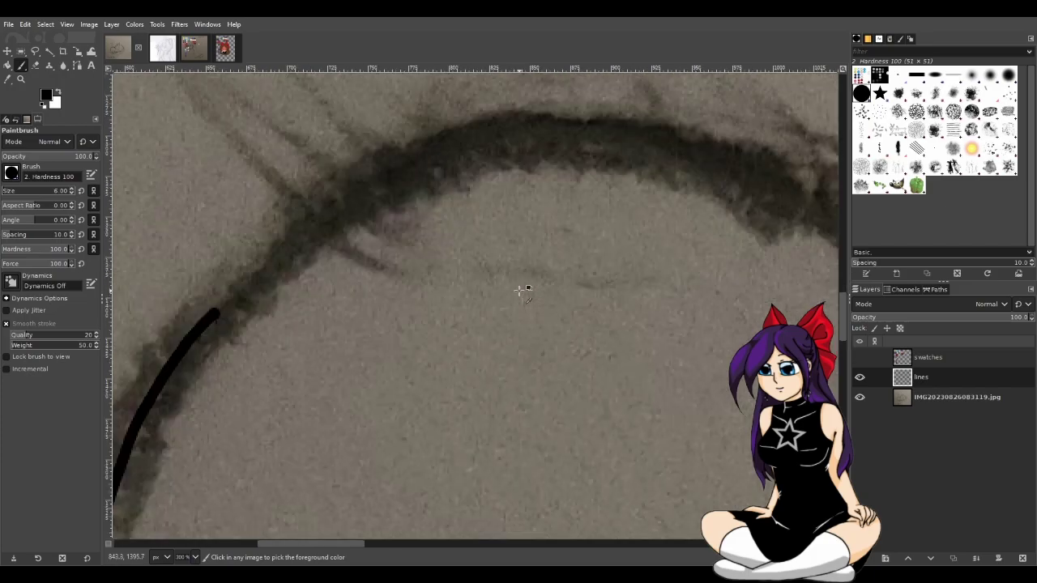
{"action": "scroll", "coordinate": [336, 504], "scroll_direction": "right", "scroll_amount": 1}
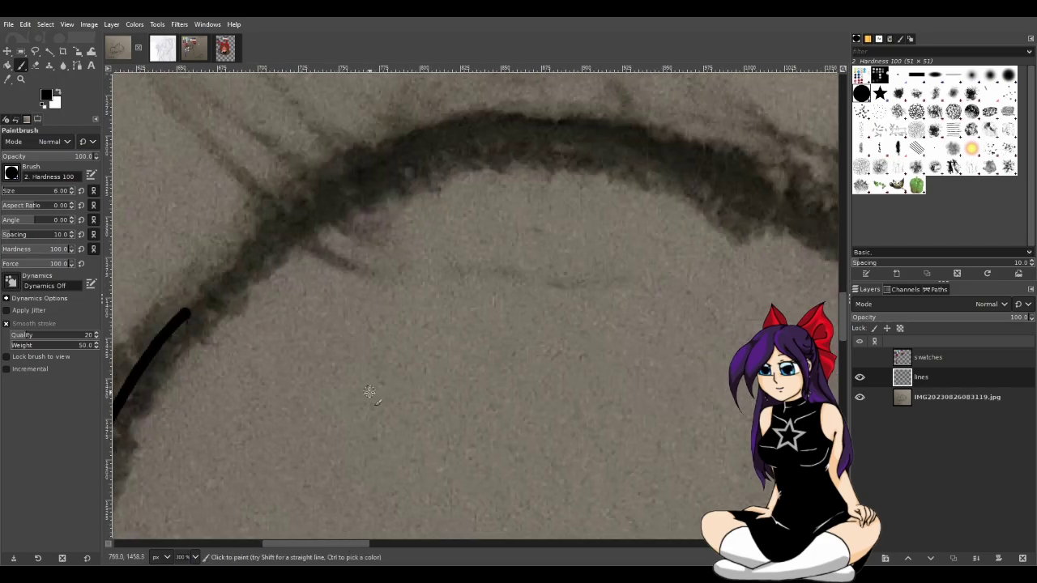
{"action": "scroll", "coordinate": [267, 357], "scroll_direction": "up", "scroll_amount": 2}
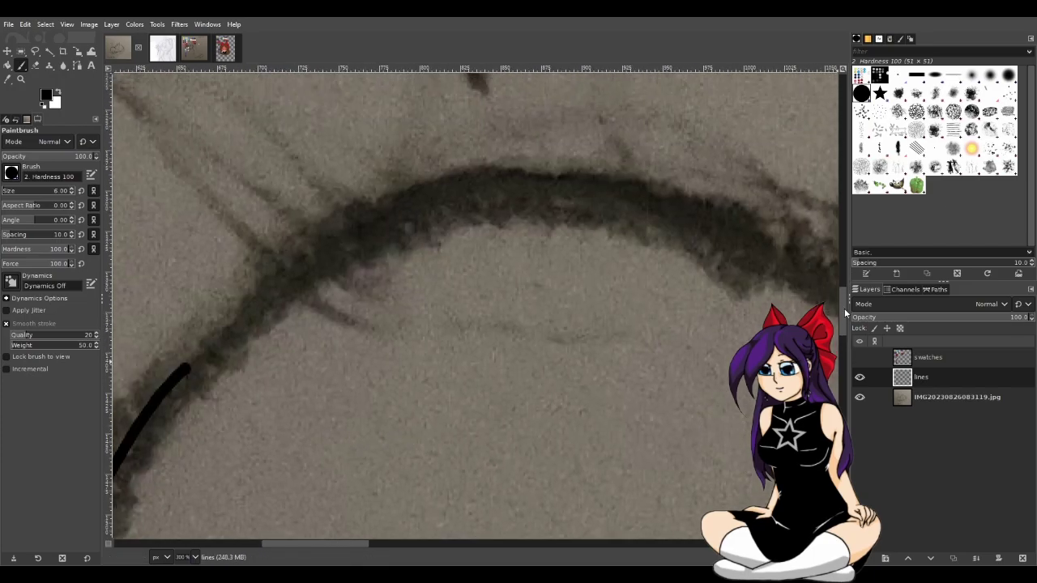
{"action": "left_click_drag", "start_coordinate": [184, 367], "coordinate": [235, 319]}
{"action": "key", "text": "ctrl+z"}
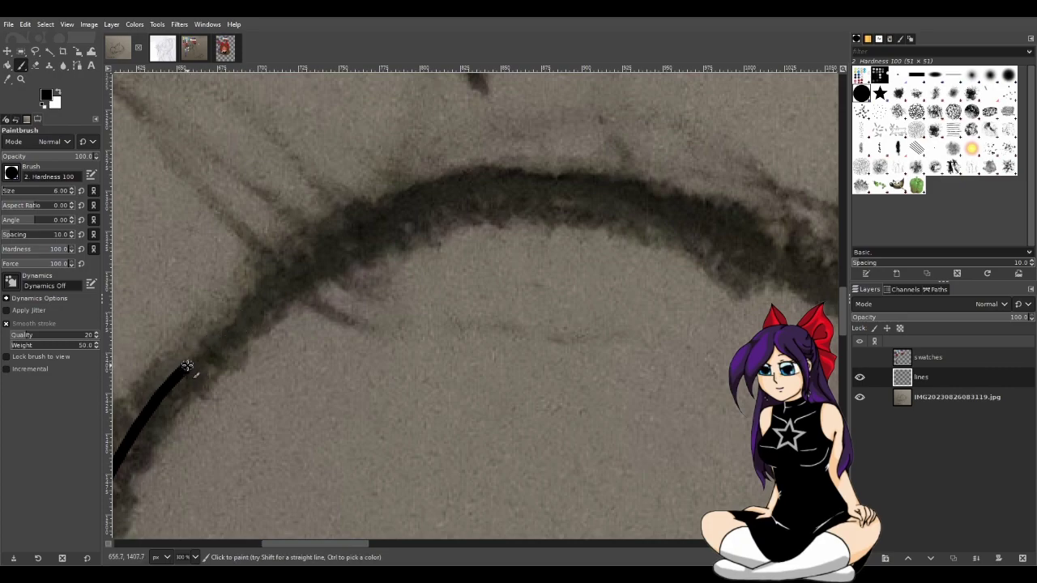
{"action": "mouse_move", "coordinate": [185, 369]}
{"action": "left_mouse_down"}
{"action": "mouse_move", "coordinate": [285, 282]}
{"action": "mouse_move", "coordinate": [350, 253]}
{"action": "left_mouse_up"}
{"action": "key", "text": "ctrl+z"}
{"action": "left_click_drag", "start_coordinate": [191, 362], "coordinate": [254, 311]}
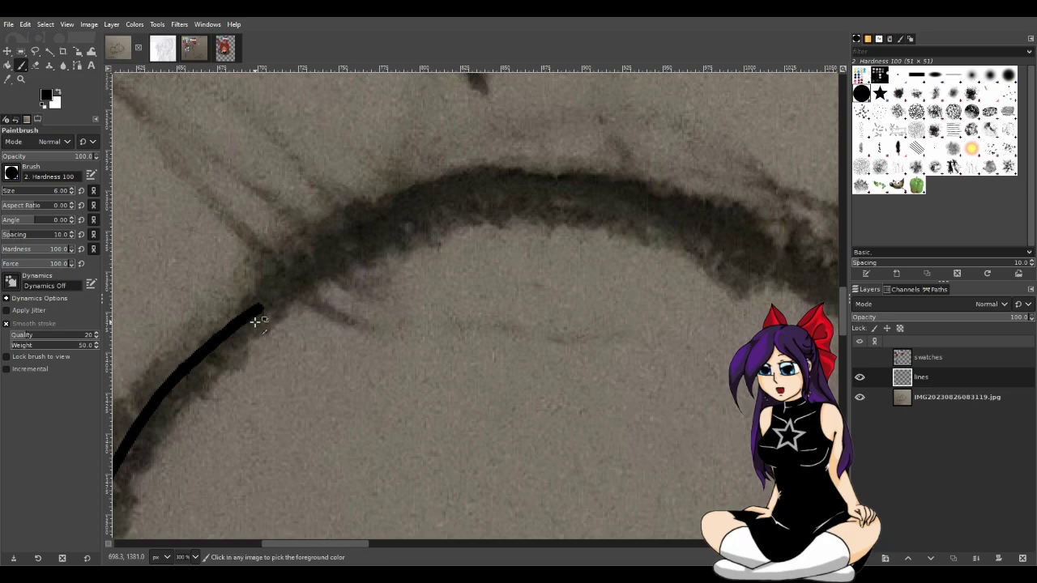
{"action": "key", "text": "ctrl+z"}
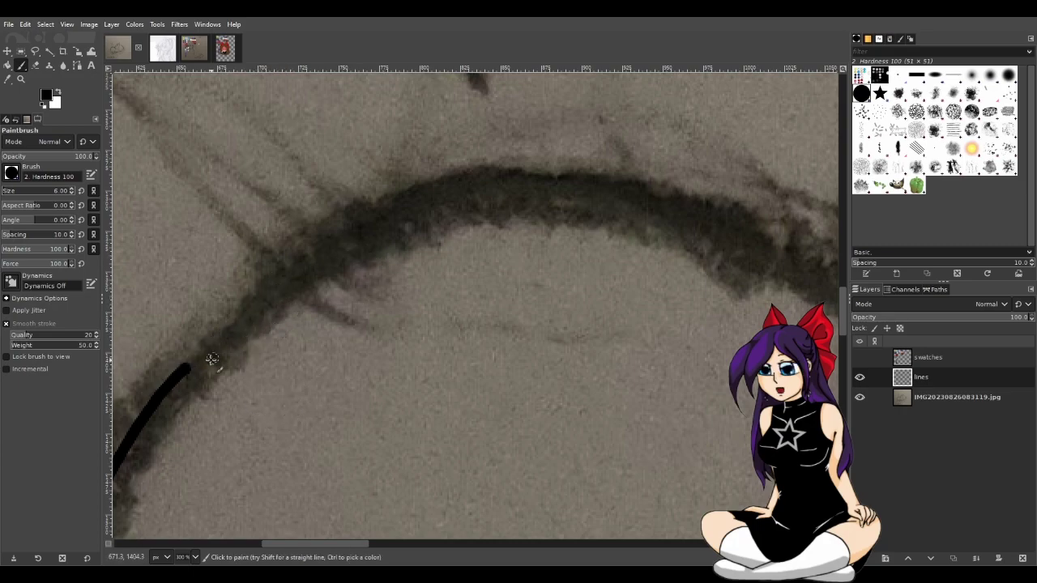
{"action": "left_click_drag", "start_coordinate": [185, 369], "coordinate": [306, 289]}
{"action": "key", "text": "ctrl+z"}
{"action": "mouse_move", "coordinate": [186, 370]}
{"action": "left_mouse_down"}
{"action": "mouse_move", "coordinate": [259, 305]}
{"action": "mouse_move", "coordinate": [345, 257]}
{"action": "mouse_move", "coordinate": [451, 220]}
{"action": "mouse_move", "coordinate": [597, 224]}
{"action": "mouse_move", "coordinate": [741, 255]}
{"action": "mouse_move", "coordinate": [811, 284]}
{"action": "left_mouse_up"}
{"action": "scroll", "coordinate": [706, 435], "scroll_direction": "down", "scroll_amount": 4}
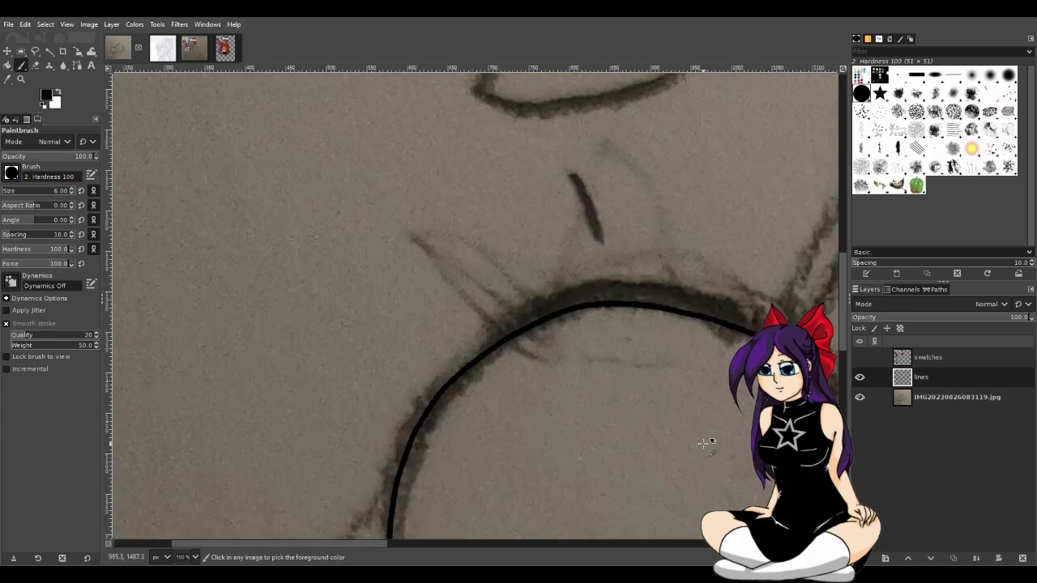
Ink the right side of the head outline from the upper-right end of the line down past the thick pencil shading
{"action": "scroll", "coordinate": [664, 470], "scroll_direction": "up", "scroll_amount": 2}
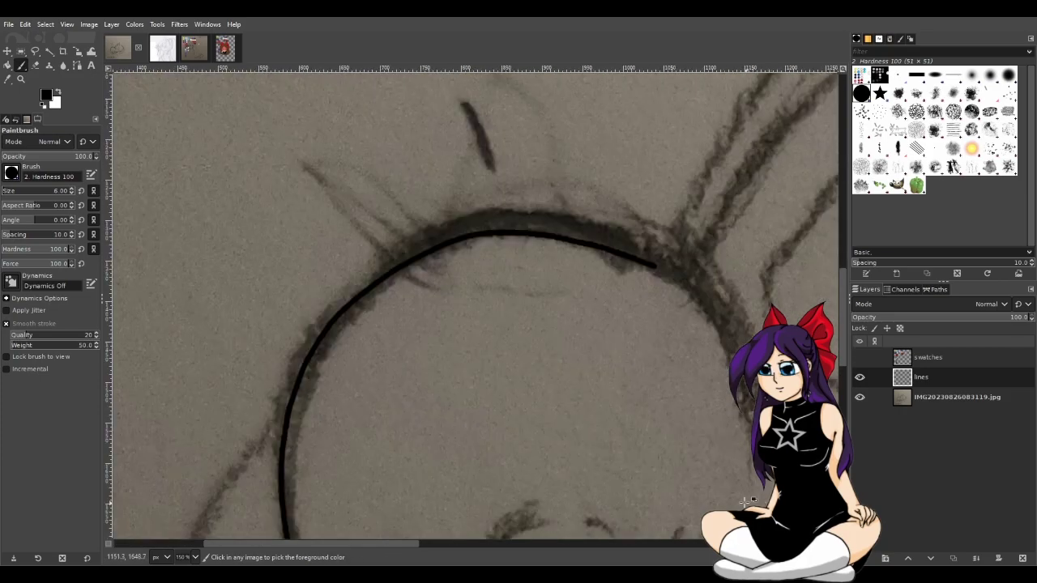
{"action": "scroll", "coordinate": [423, 547], "scroll_direction": "right", "scroll_amount": 1}
{"action": "scroll", "coordinate": [478, 324], "scroll_direction": "up", "scroll_amount": 3}
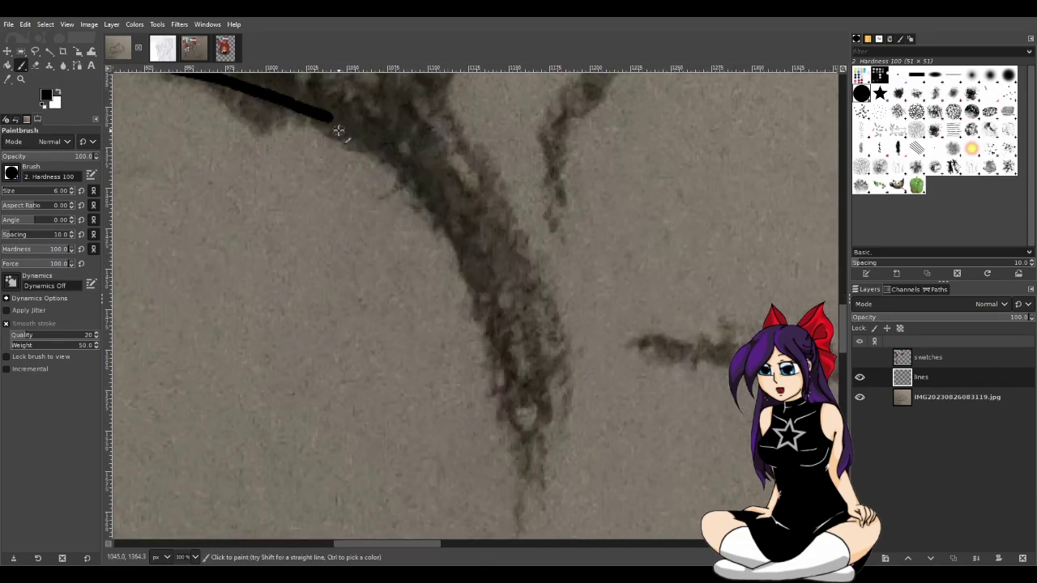
{"action": "mouse_move", "coordinate": [326, 117]}
{"action": "left_mouse_down"}
{"action": "mouse_move", "coordinate": [413, 192]}
{"action": "mouse_move", "coordinate": [478, 298]}
{"action": "mouse_move", "coordinate": [514, 401]}
{"action": "mouse_move", "coordinate": [537, 538]}
{"action": "left_mouse_up"}
{"action": "key", "text": "1"}
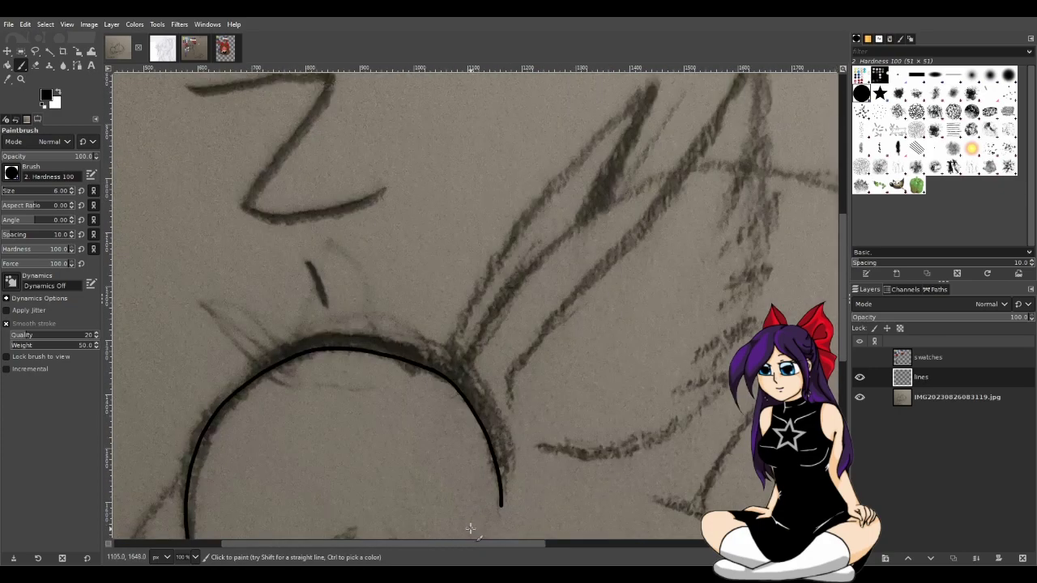
{"action": "scroll", "coordinate": [470, 528], "scroll_direction": "down", "scroll_amount": 3}
{"action": "scroll", "coordinate": [450, 511], "scroll_direction": "down", "scroll_amount": 3}
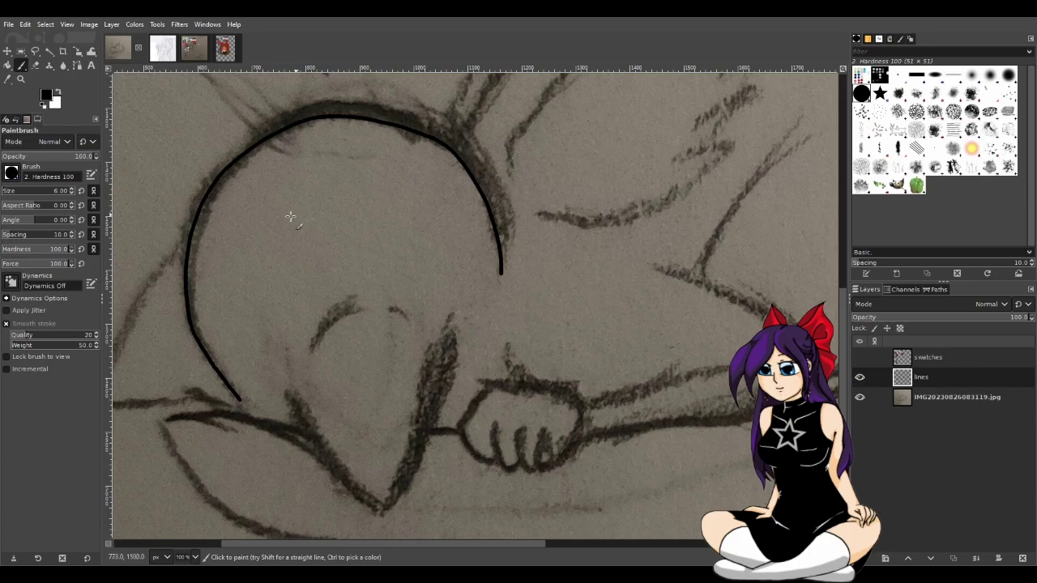
Paint over the top edge of the head outline from right to left to thicken and round the crown
{"action": "scroll", "coordinate": [359, 128], "scroll_direction": "up", "scroll_amount": 4}
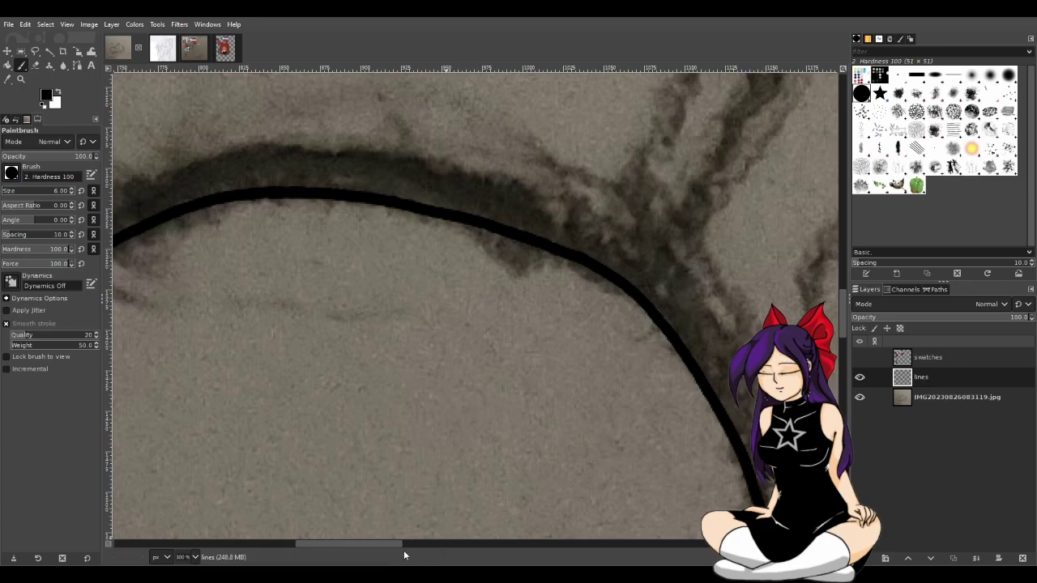
{"action": "left_click_drag", "start_coordinate": [399, 547], "coordinate": [386, 545]}
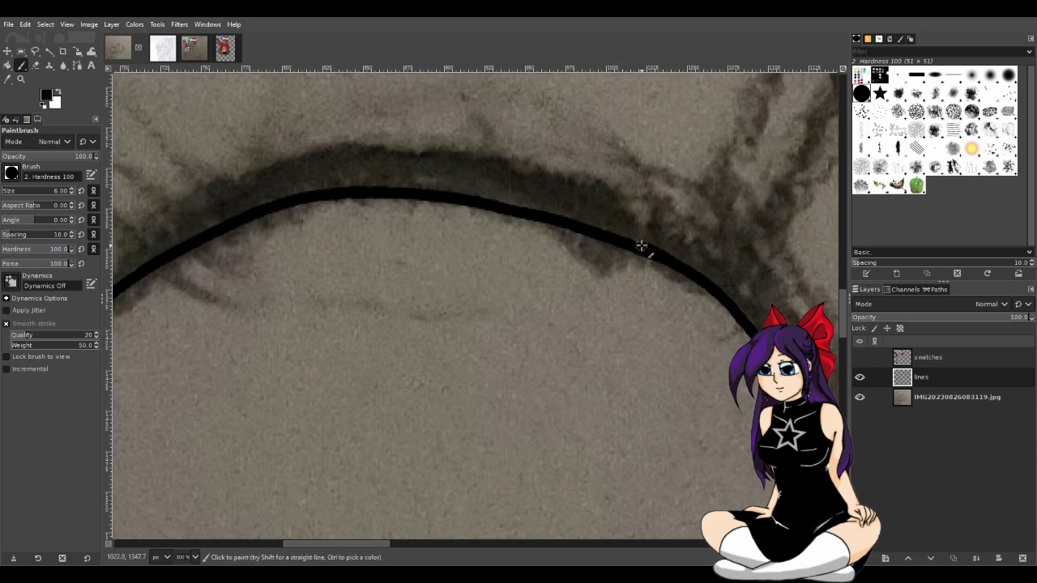
{"action": "mouse_move", "coordinate": [476, 199]}
{"action": "left_mouse_down"}
{"action": "mouse_move", "coordinate": [326, 188]}
{"action": "mouse_move", "coordinate": [226, 226]}
{"action": "left_mouse_up"}
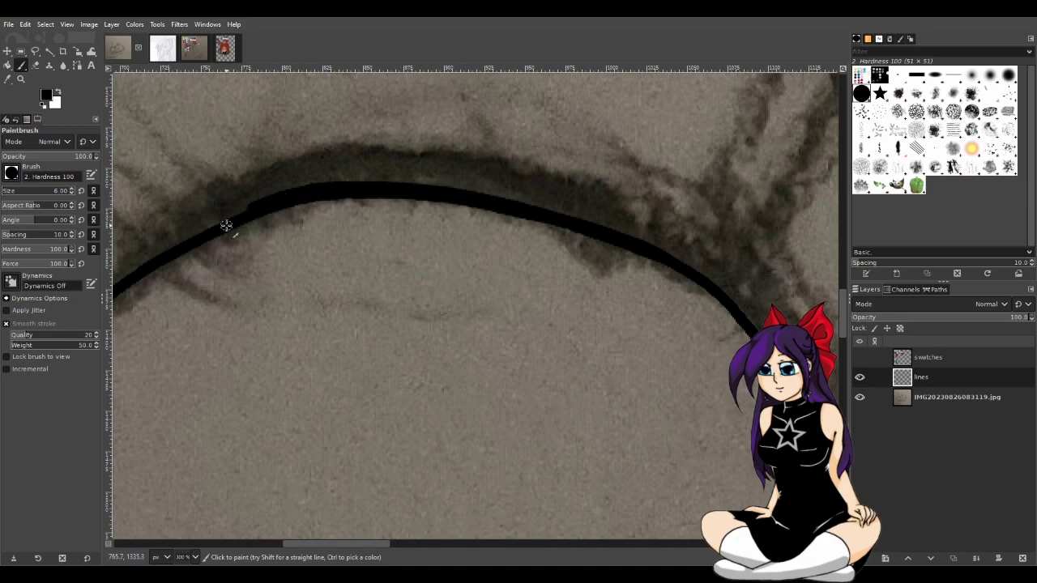
Switch to the Eraser and smooth the bump at the crown's left end and the underside of the top line
{"action": "key", "text": "shift+e"}
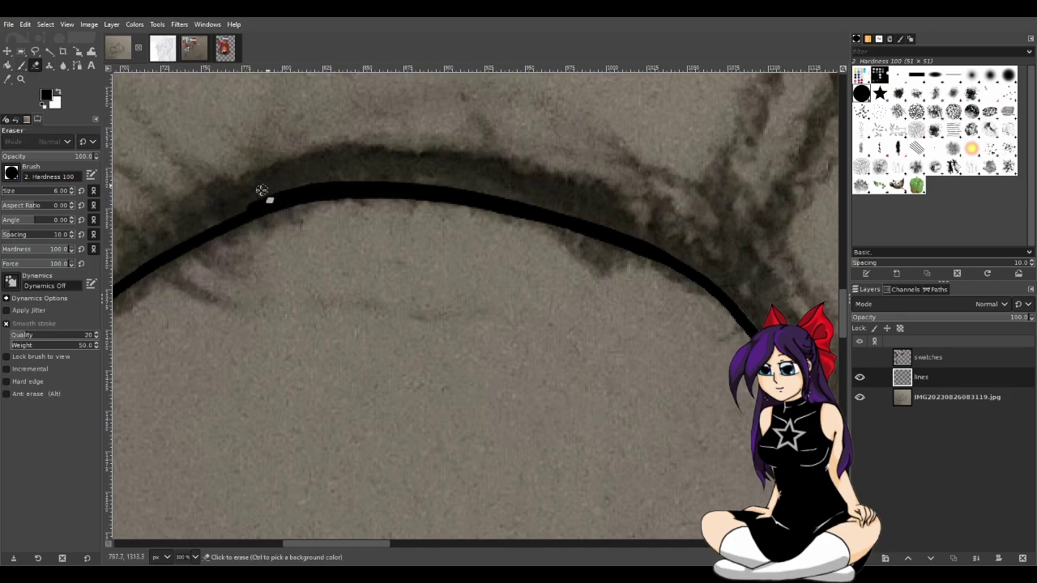
{"action": "scroll", "coordinate": [240, 207], "scroll_direction": "up", "scroll_amount": 2}
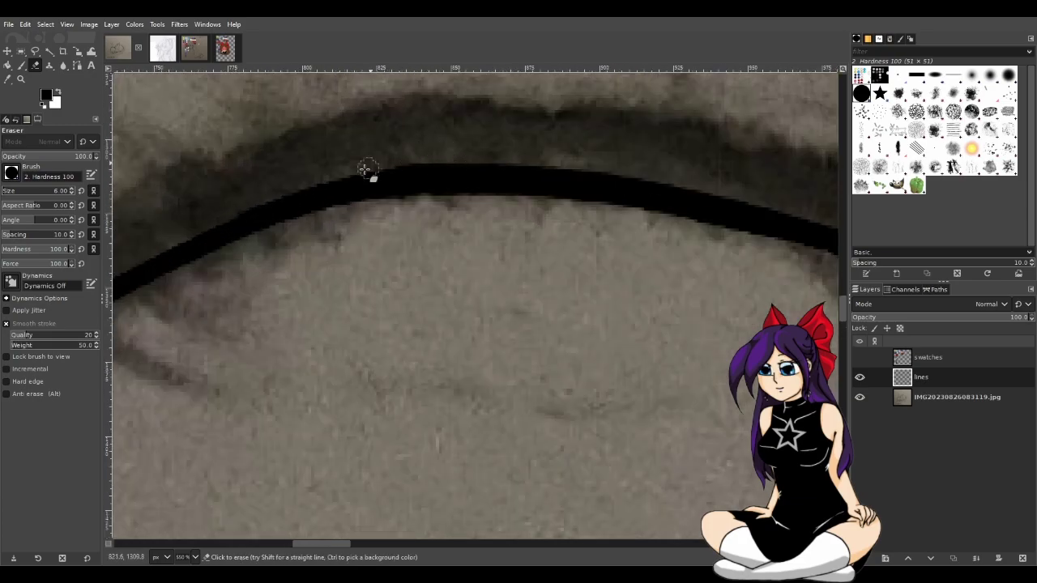
{"action": "scroll", "coordinate": [489, 268], "scroll_direction": "down", "scroll_amount": 2}
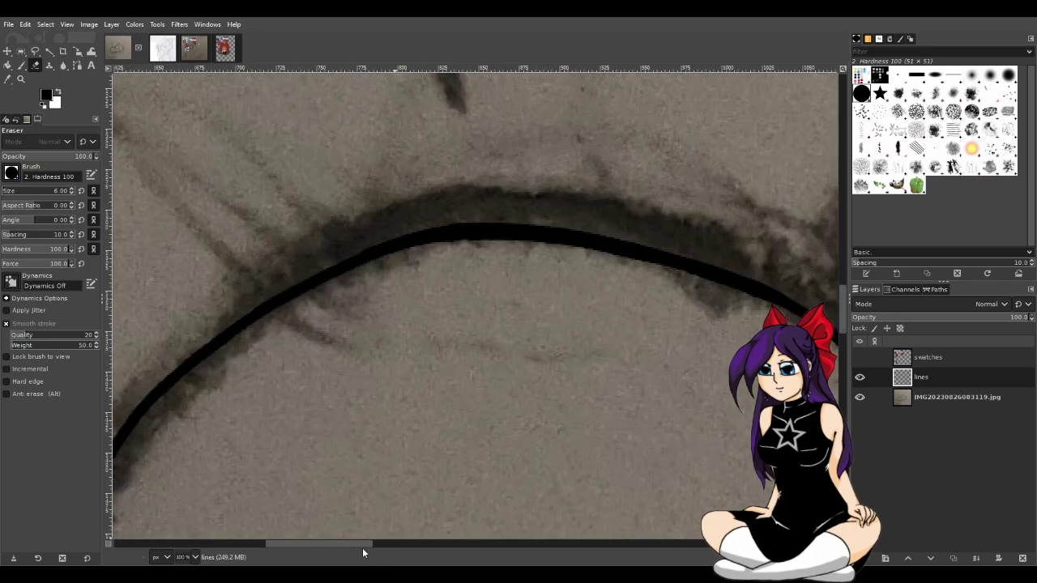
{"action": "scroll", "coordinate": [362, 545], "scroll_direction": "right", "scroll_amount": 5}
{"action": "scroll", "coordinate": [398, 339], "scroll_direction": "up", "scroll_amount": 1}
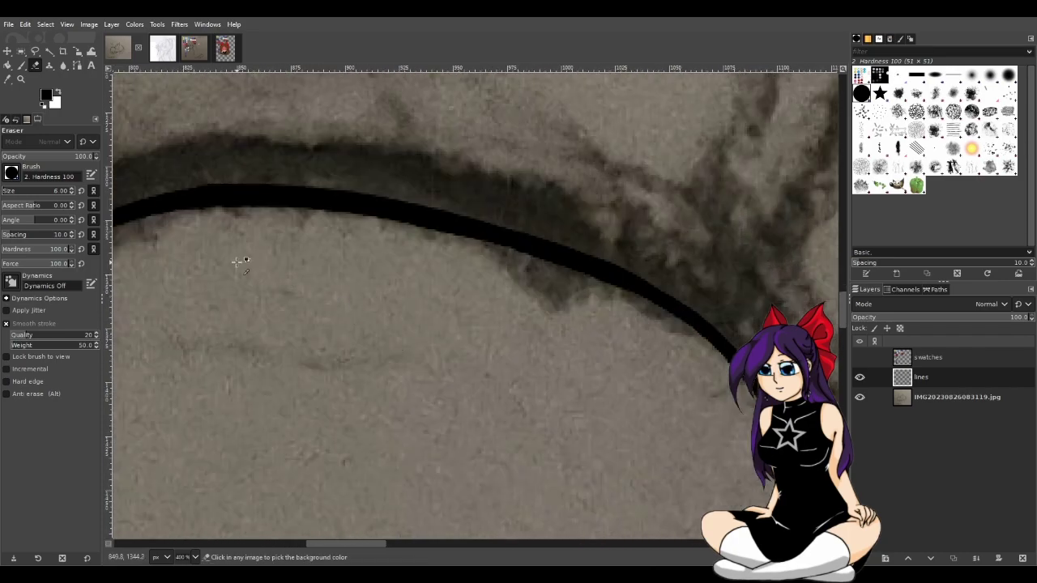
{"action": "scroll", "coordinate": [237, 261], "scroll_direction": "up", "scroll_amount": 1}
{"action": "mouse_move", "coordinate": [248, 193]}
{"action": "left_mouse_down"}
{"action": "mouse_move", "coordinate": [470, 221]}
{"action": "mouse_move", "coordinate": [706, 289]}
{"action": "left_mouse_up"}
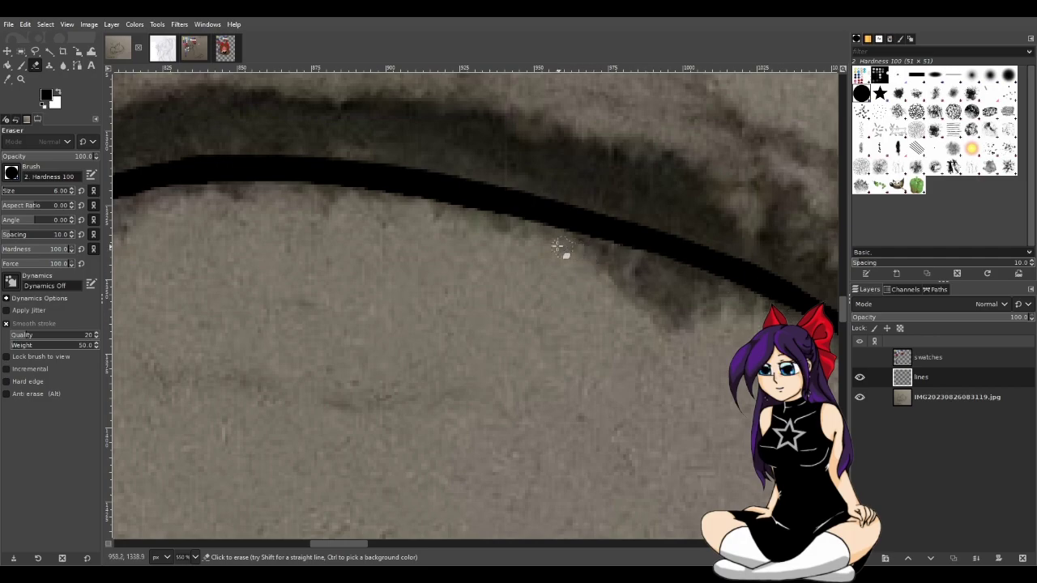
Try to thin the underside of the line at the crown with the Eraser and undo the stroke
{"action": "scroll", "coordinate": [696, 306], "scroll_direction": "down", "scroll_amount": 2}
{"action": "scroll", "coordinate": [417, 288], "scroll_direction": "up", "scroll_amount": 2}
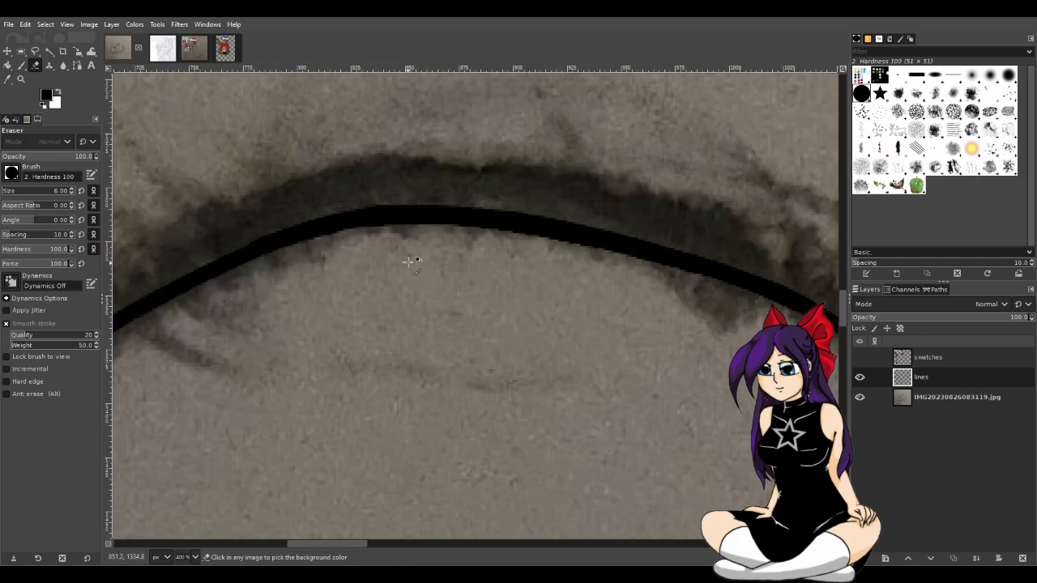
{"action": "left_click_drag", "start_coordinate": [311, 233], "coordinate": [440, 232]}
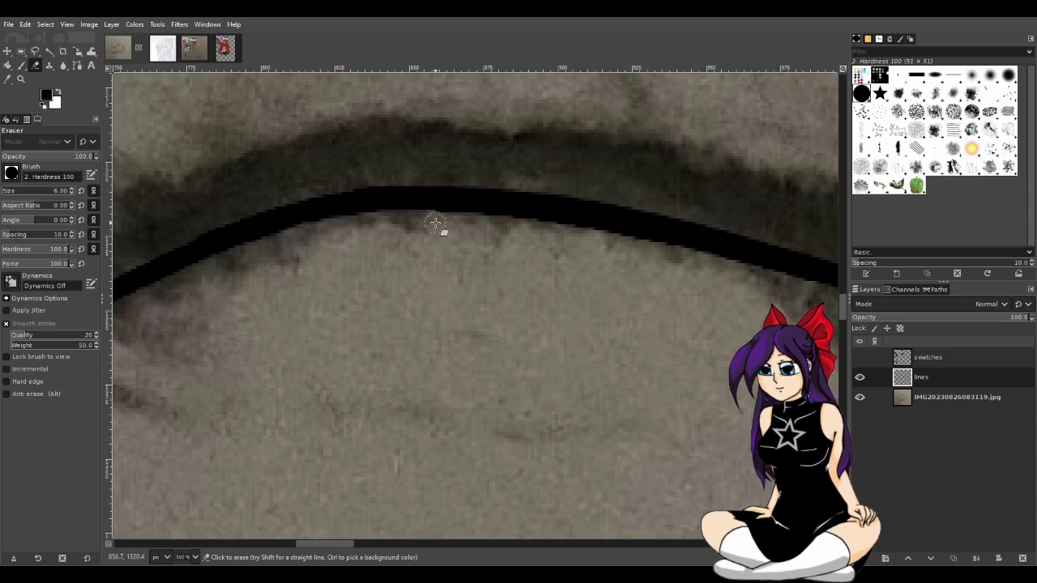
{"action": "key", "text": "ctrl+z"}
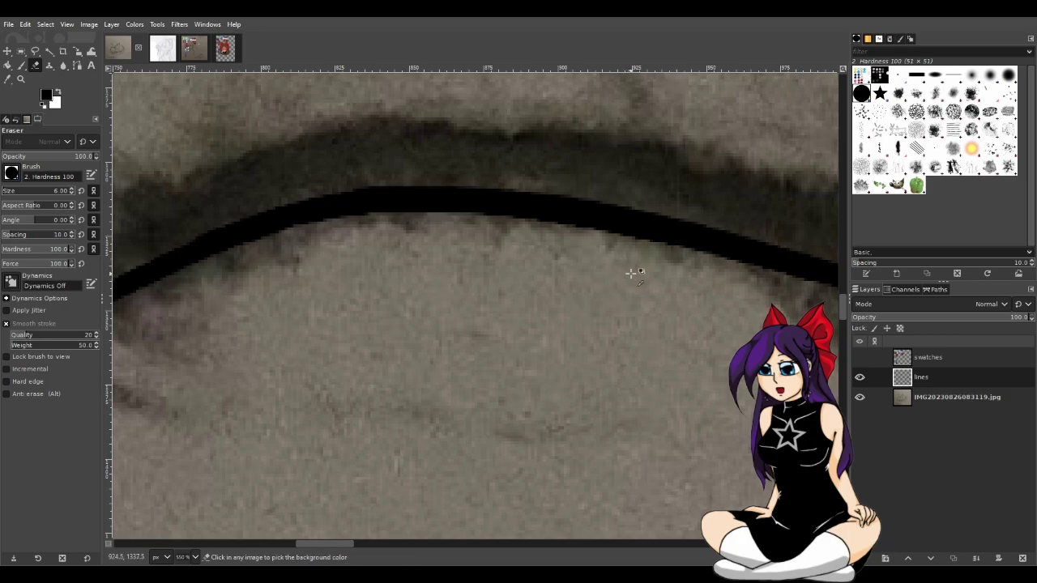
Erase along the underside of the head outline from the crown to the upper right, undoing strokes that do not fit
{"action": "scroll", "coordinate": [632, 267], "scroll_direction": "down", "scroll_amount": 2}
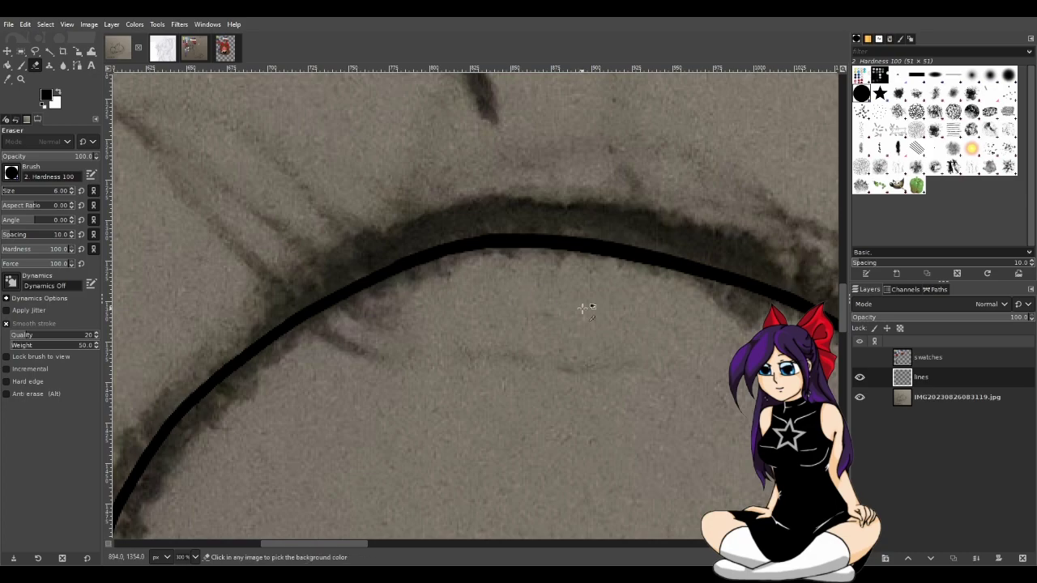
{"action": "scroll", "coordinate": [584, 303], "scroll_direction": "up", "scroll_amount": 2}
{"action": "left_click_drag", "start_coordinate": [347, 545], "coordinate": [356, 544]}
{"action": "mouse_move", "coordinate": [285, 216]}
{"action": "left_mouse_down"}
{"action": "mouse_move", "coordinate": [380, 205]}
{"action": "mouse_move", "coordinate": [486, 226]}
{"action": "mouse_move", "coordinate": [396, 210]}
{"action": "mouse_move", "coordinate": [429, 208]}
{"action": "mouse_move", "coordinate": [709, 269]}
{"action": "mouse_move", "coordinate": [443, 217]}
{"action": "mouse_move", "coordinate": [621, 267]}
{"action": "left_mouse_up"}
{"action": "left_click_drag", "start_coordinate": [344, 544], "coordinate": [373, 546]}
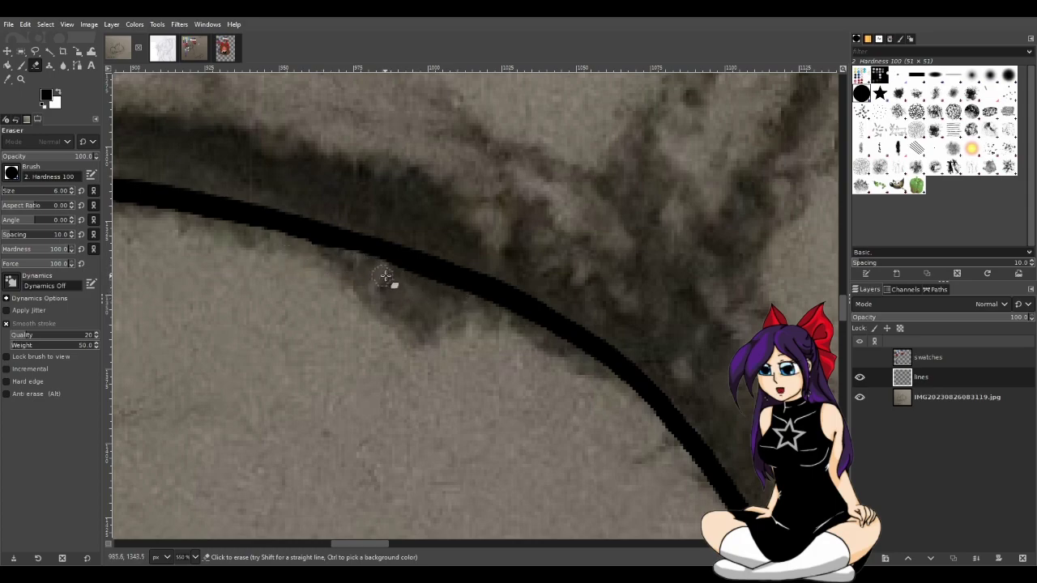
{"action": "key", "text": "ctrl"}
{"action": "key", "text": "ctrl+z"}
{"action": "key", "text": "ctrl+z"}
{"action": "scroll", "coordinate": [409, 354], "scroll_direction": "down", "scroll_amount": 4}
{"action": "scroll", "coordinate": [412, 409], "scroll_direction": "up", "scroll_amount": 4}
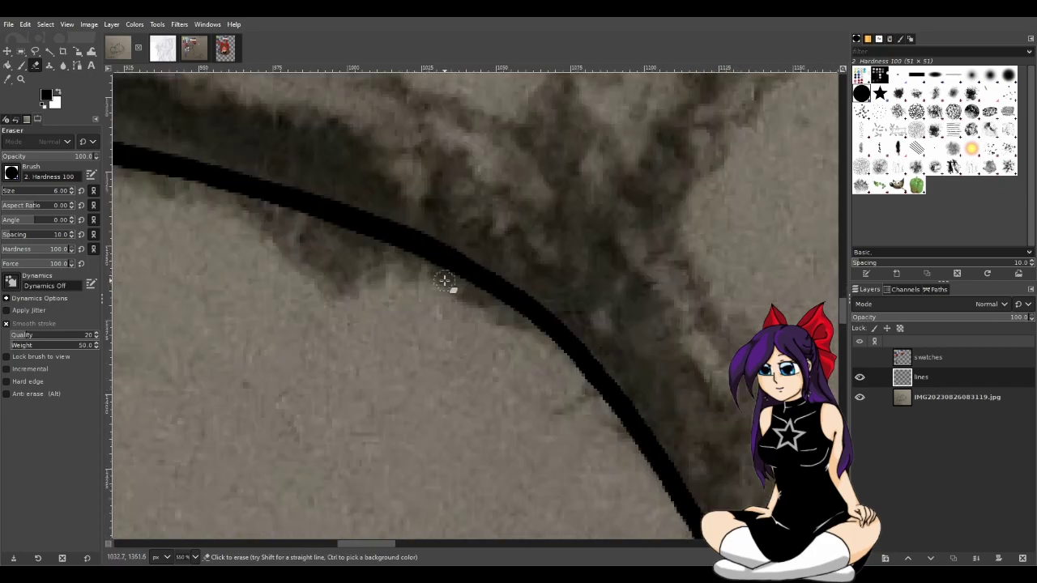
Examine the smoothness of the head outline along the crown, the right curve and the left side down to its lower end
{"action": "scroll", "coordinate": [448, 300], "scroll_direction": "down", "scroll_amount": 1}
{"action": "scroll", "coordinate": [448, 301], "scroll_direction": "down", "scroll_amount": 3}
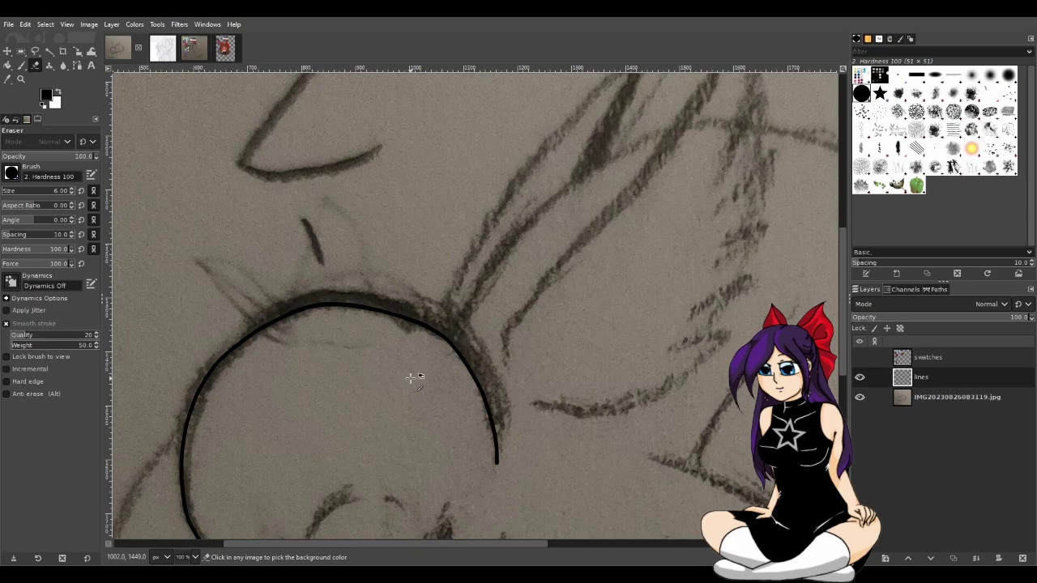
{"action": "scroll", "coordinate": [411, 377], "scroll_direction": "up", "scroll_amount": 3}
{"action": "scroll", "coordinate": [444, 303], "scroll_direction": "up", "scroll_amount": 1}
{"action": "scroll", "coordinate": [479, 178], "scroll_direction": "up", "scroll_amount": 1}
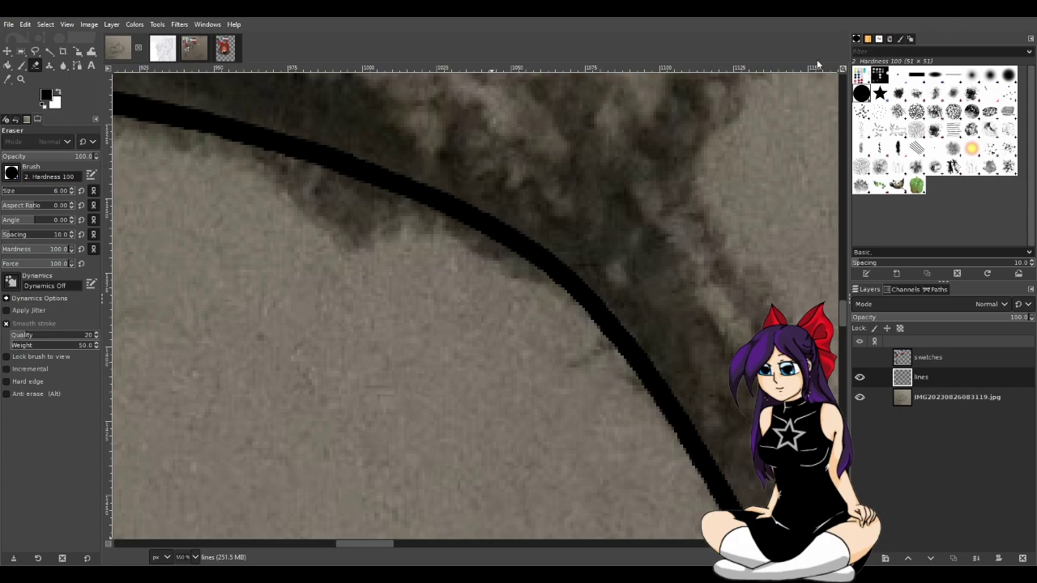
{"action": "scroll", "coordinate": [386, 356], "scroll_direction": "down", "scroll_amount": 1}
{"action": "scroll", "coordinate": [388, 355], "scroll_direction": "down", "scroll_amount": 2}
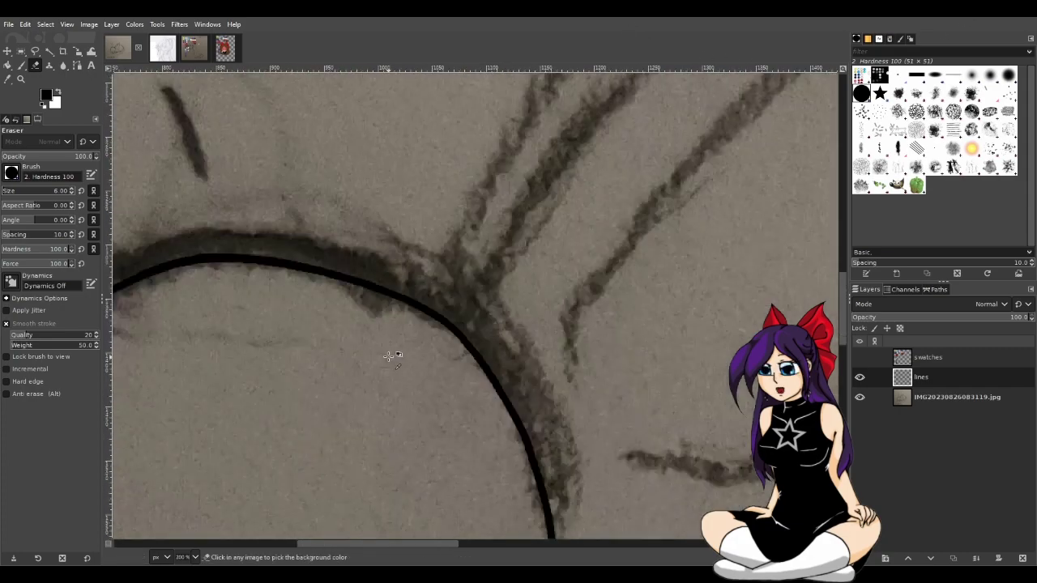
{"action": "scroll", "coordinate": [390, 357], "scroll_direction": "down", "scroll_amount": 1}
{"action": "left_click_drag", "start_coordinate": [455, 544], "coordinate": [409, 540]}
{"action": "scroll", "coordinate": [401, 509], "scroll_direction": "down", "scroll_amount": 3}
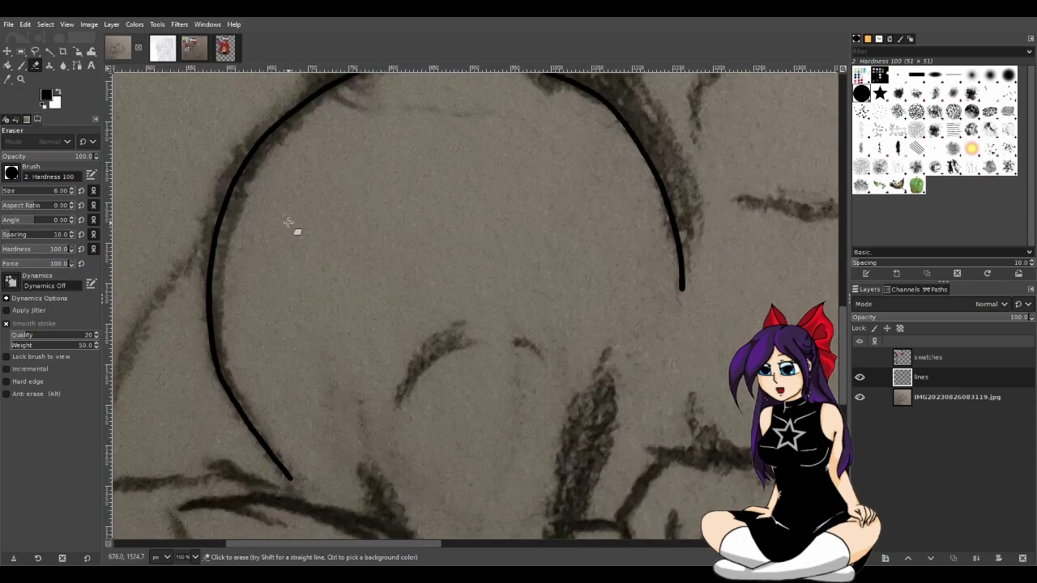
{"action": "scroll", "coordinate": [336, 253], "scroll_direction": "up", "scroll_amount": 1}
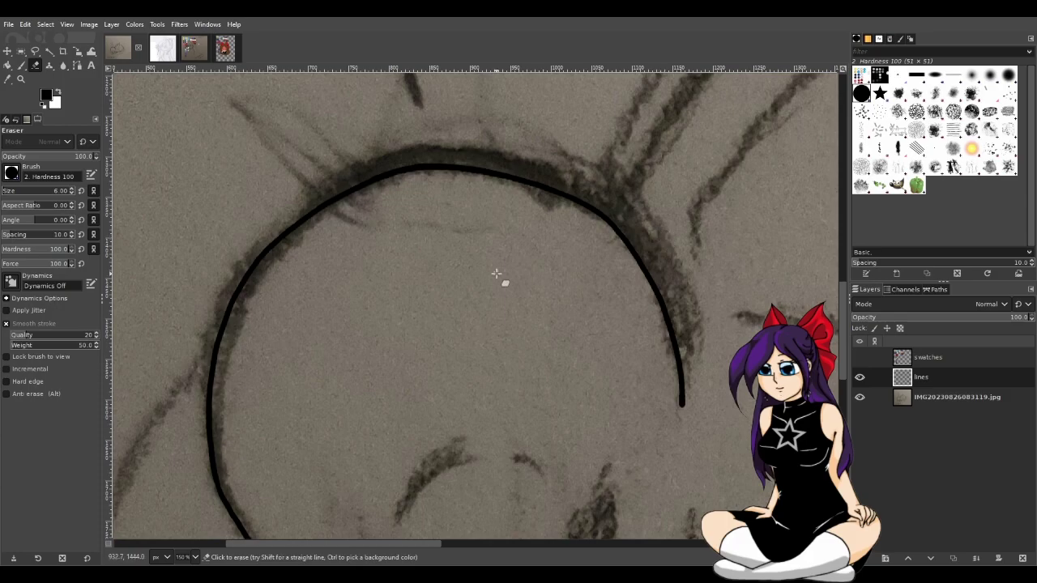
{"action": "scroll", "coordinate": [496, 274], "scroll_direction": "down", "scroll_amount": 3}
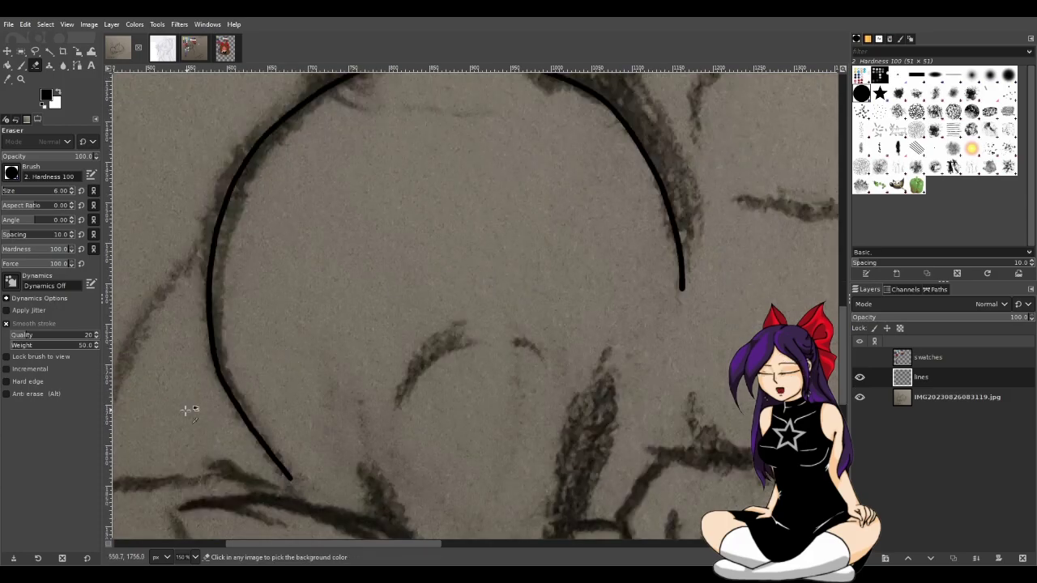
{"action": "scroll", "coordinate": [185, 413], "scroll_direction": "up", "scroll_amount": 1}
{"action": "scroll", "coordinate": [180, 416], "scroll_direction": "down", "scroll_amount": 2}
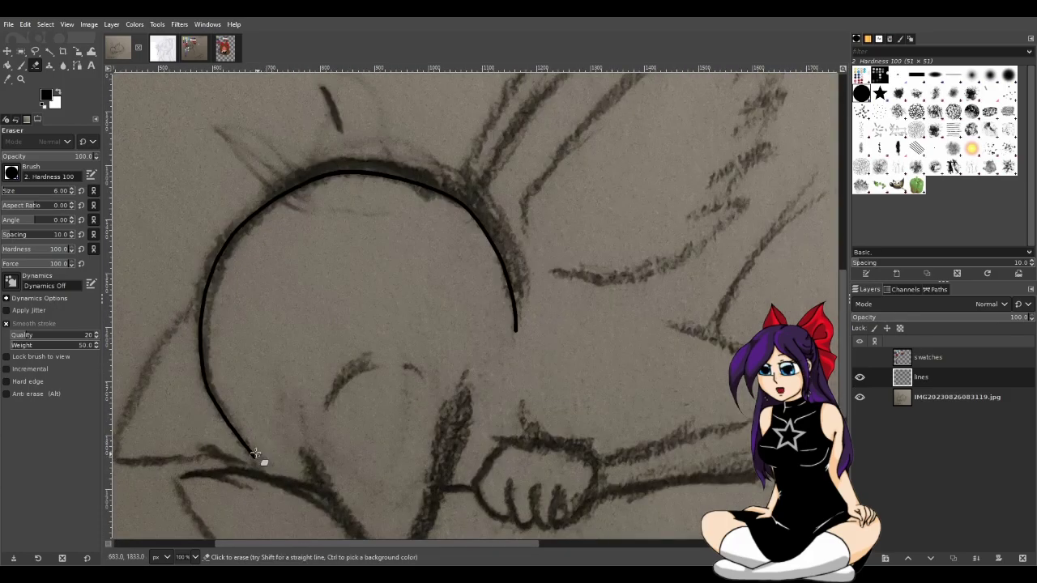
Switch back to the Paintbrush to ink the triangular shape beside the left of the head
{"action": "left_click_drag", "start_coordinate": [446, 546], "coordinate": [335, 528]}
{"action": "scroll", "coordinate": [311, 505], "scroll_direction": "up", "scroll_amount": 1}
{"action": "scroll", "coordinate": [310, 504], "scroll_direction": "up", "scroll_amount": 1}
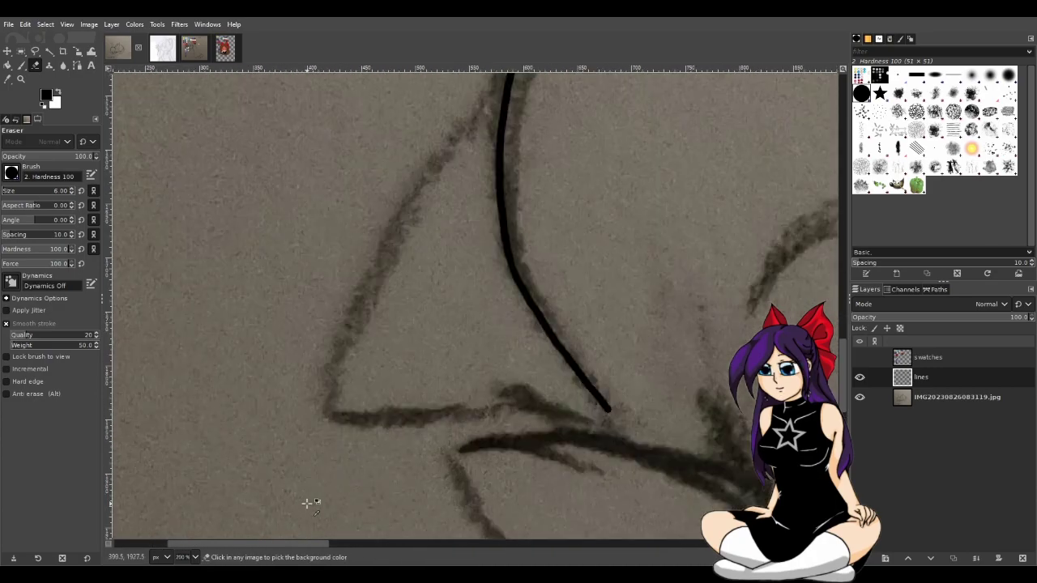
{"action": "key", "text": "p"}
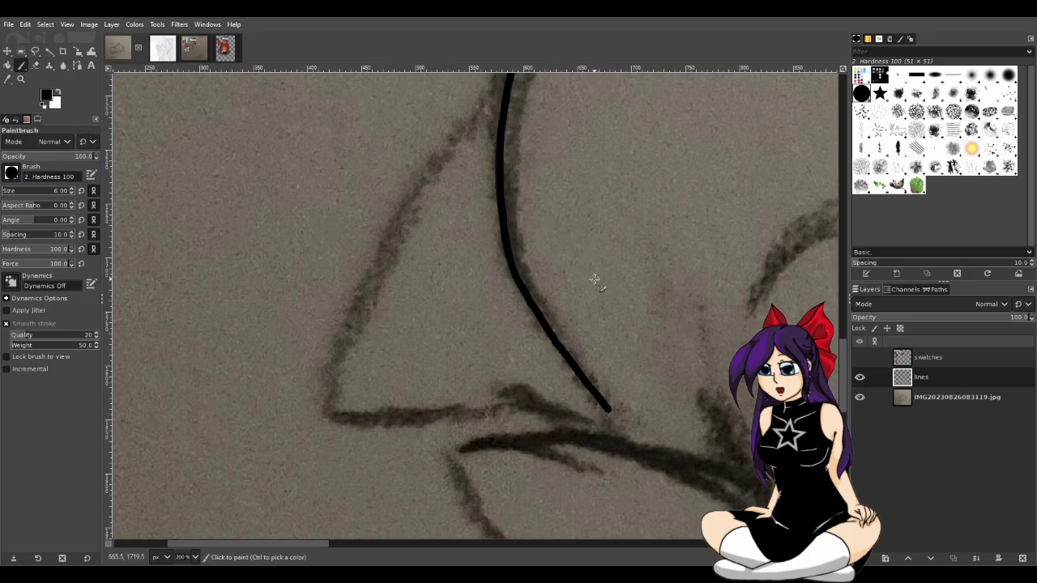
{"action": "scroll", "coordinate": [558, 293], "scroll_direction": "up", "scroll_amount": 1}
{"action": "scroll", "coordinate": [559, 291], "scroll_direction": "up", "scroll_amount": 1}
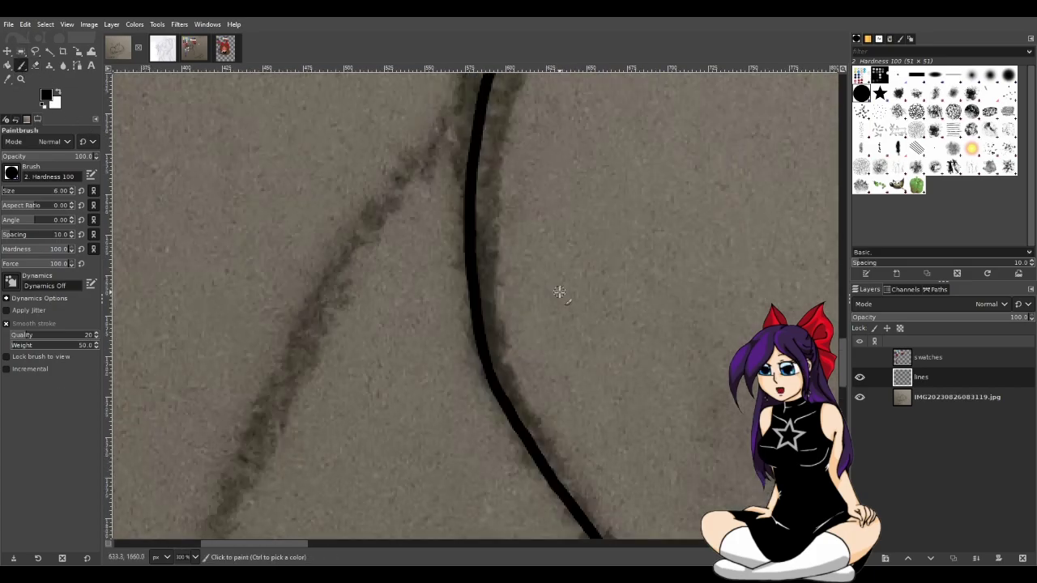
Try to ink the triangular shape left of the head, down its outer side and along its base, and undo the strokes
{"action": "scroll", "coordinate": [559, 291], "scroll_direction": "down", "scroll_amount": 1}
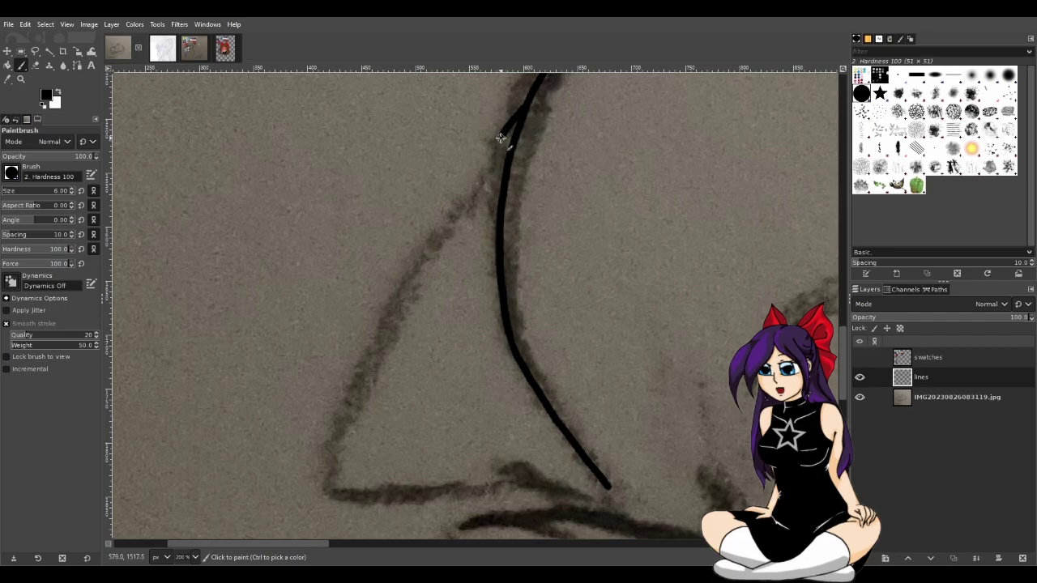
{"action": "mouse_move", "coordinate": [492, 151]}
{"action": "left_mouse_down"}
{"action": "mouse_move", "coordinate": [371, 345]}
{"action": "mouse_move", "coordinate": [327, 491]}
{"action": "mouse_move", "coordinate": [393, 501]}
{"action": "mouse_move", "coordinate": [619, 500]}
{"action": "left_mouse_up"}
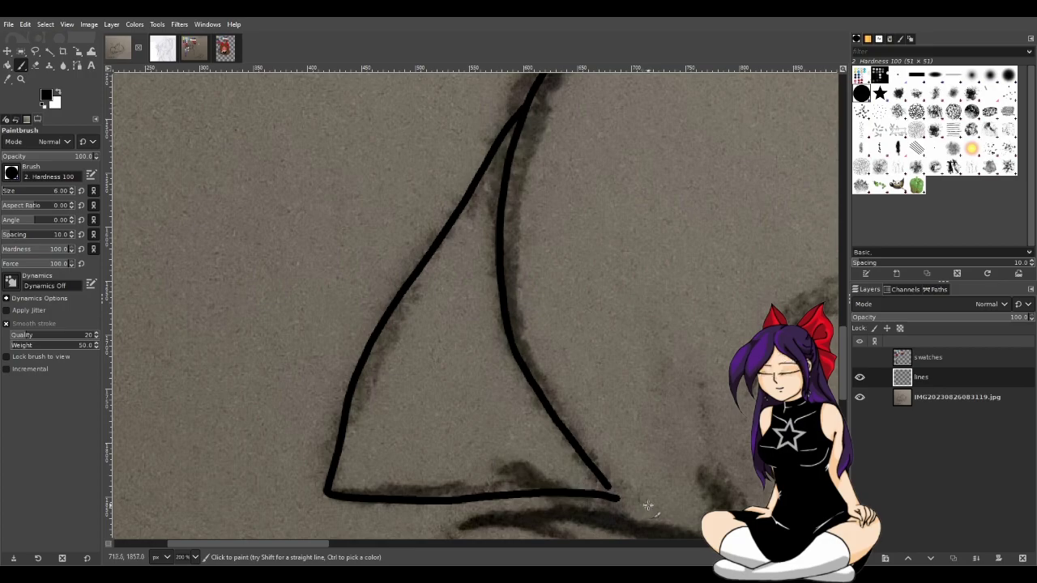
{"action": "scroll", "coordinate": [648, 509], "scroll_direction": "down", "scroll_amount": 3, "text": "ctrl"}
{"action": "scroll", "coordinate": [690, 522], "scroll_direction": "up", "scroll_amount": 3, "text": "ctrl"}
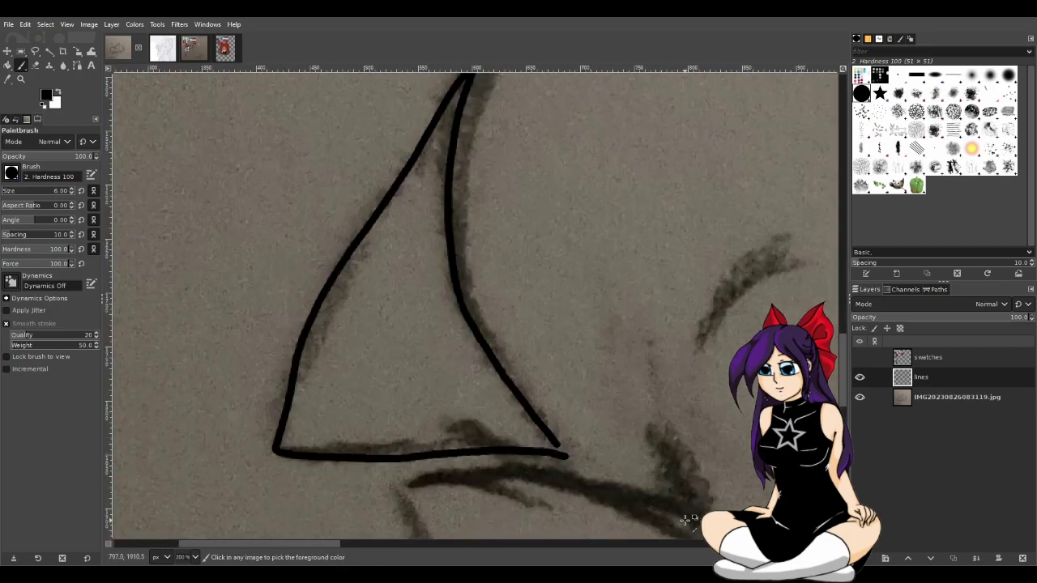
{"action": "key", "text": "ctrl+z"}
{"action": "key", "text": "ctrl+z"}
Ink the triangular shape from the head's left side down to its outer point and along the wavy base, undoing a poor first stroke
{"action": "scroll", "coordinate": [413, 348], "scroll_direction": "up", "scroll_amount": 3}
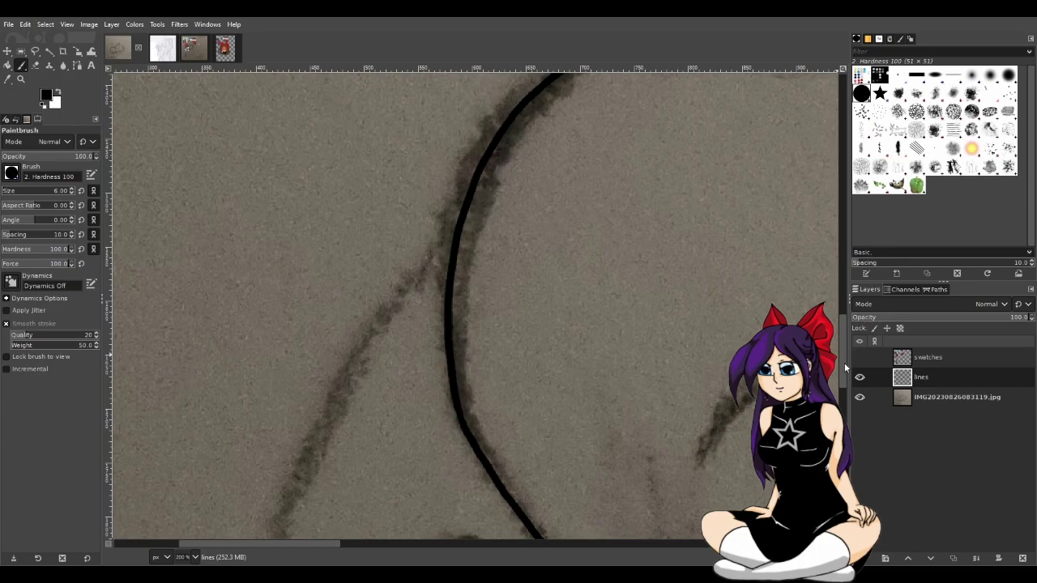
{"action": "scroll", "coordinate": [845, 366], "scroll_direction": "down", "scroll_amount": 3}
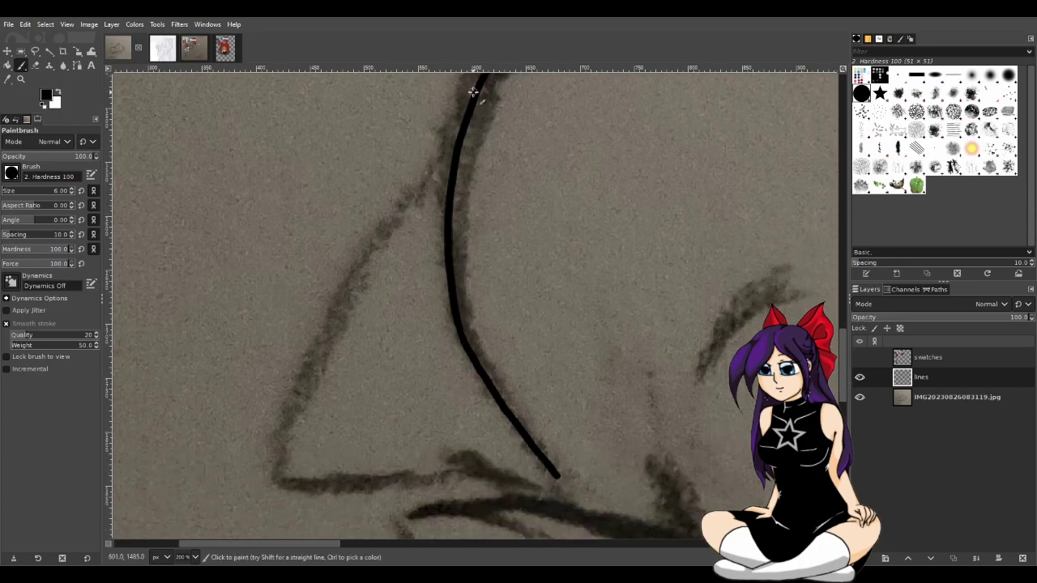
{"action": "left_click_drag", "start_coordinate": [459, 122], "coordinate": [411, 182]}
{"action": "key", "text": "ctrl+z"}
{"action": "left_click_drag", "start_coordinate": [461, 120], "coordinate": [359, 273]}
{"action": "mouse_move", "coordinate": [323, 334]}
{"action": "left_mouse_down"}
{"action": "mouse_move", "coordinate": [280, 467]}
{"action": "mouse_move", "coordinate": [324, 486]}
{"action": "mouse_move", "coordinate": [484, 478]}
{"action": "mouse_move", "coordinate": [558, 498]}
{"action": "left_mouse_up"}
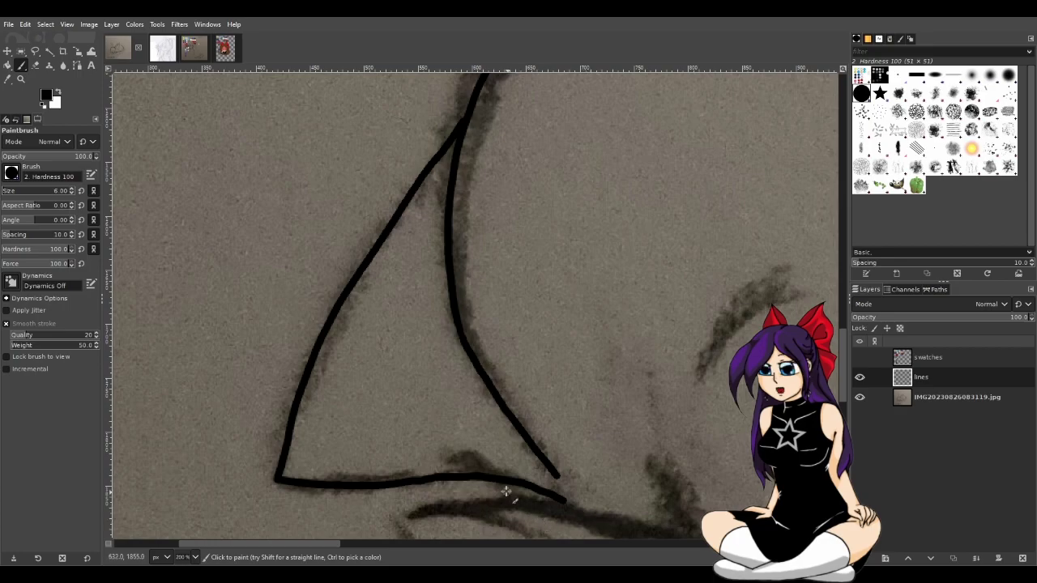
{"action": "scroll", "coordinate": [526, 509], "scroll_direction": "right", "scroll_amount": 2}
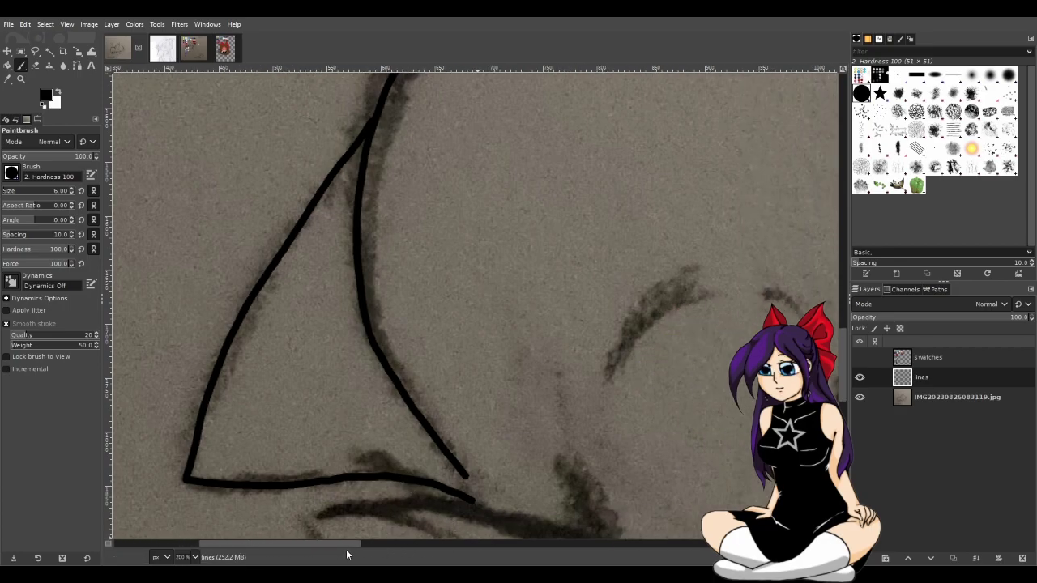
Examine the end of the inked triangular shape's base near the head outline and compare the line art with the whole sketch
{"action": "scroll", "coordinate": [502, 501], "scroll_direction": "down", "scroll_amount": 1, "text": "ctrl"}
{"action": "scroll", "coordinate": [503, 501], "scroll_direction": "down", "scroll_amount": 2}
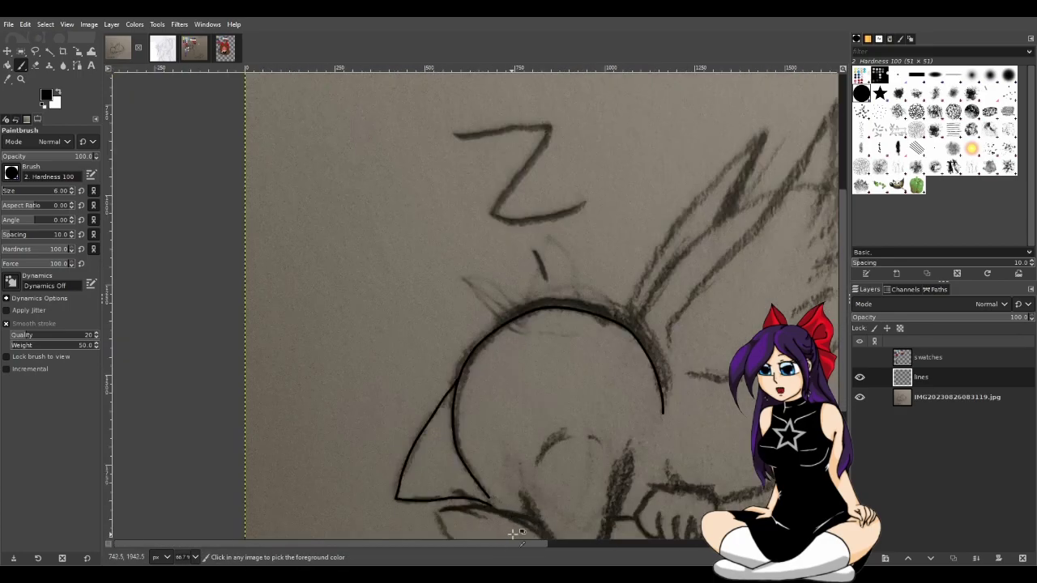
{"action": "scroll", "coordinate": [509, 535], "scroll_direction": "up", "scroll_amount": 4}
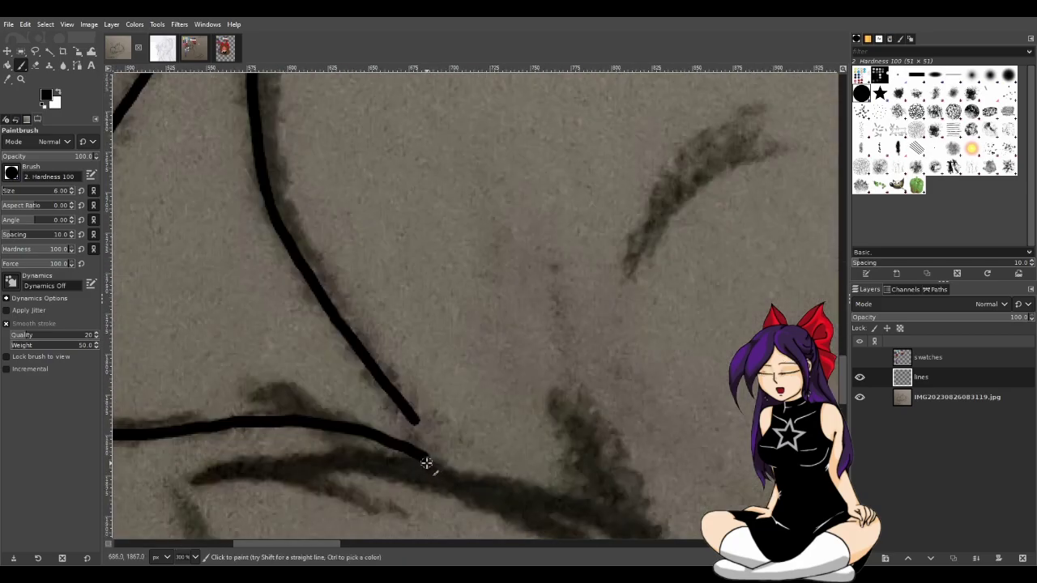
{"action": "mouse_move", "coordinate": [321, 544]}
{"action": "left_mouse_down"}
{"action": "mouse_move", "coordinate": [362, 544]}
{"action": "mouse_move", "coordinate": [331, 541]}
{"action": "left_mouse_up"}
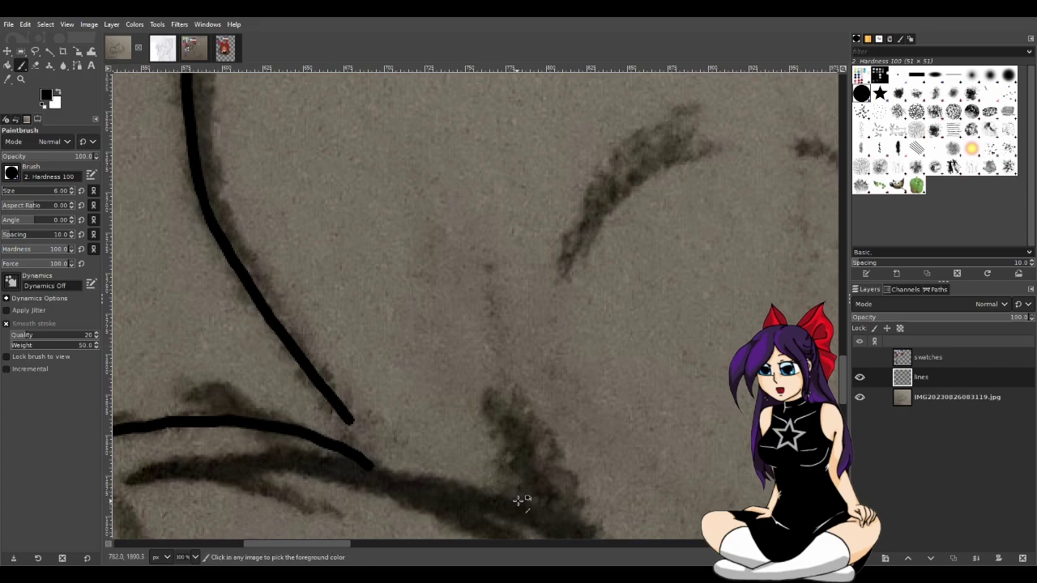
{"action": "scroll", "coordinate": [521, 500], "scroll_direction": "down", "scroll_amount": 4}
{"action": "scroll", "coordinate": [525, 508], "scroll_direction": "down", "scroll_amount": 3}
{"action": "scroll", "coordinate": [525, 507], "scroll_direction": "down", "scroll_amount": 3}
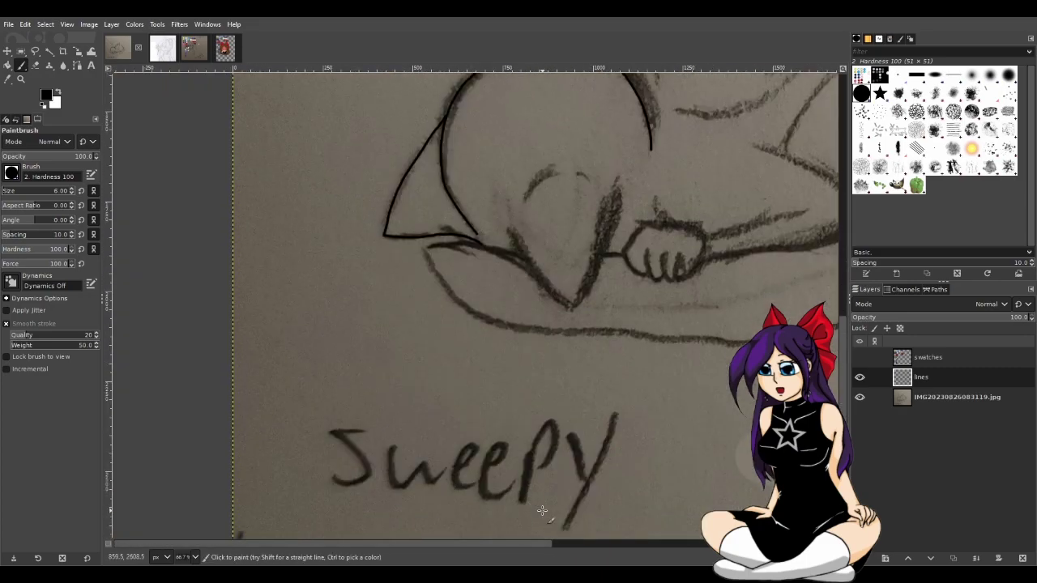
{"action": "scroll", "coordinate": [542, 510], "scroll_direction": "up", "scroll_amount": 7}
{"action": "scroll", "coordinate": [575, 514], "scroll_direction": "down", "scroll_amount": 1, "text": "ctrl"}
{"action": "scroll", "coordinate": [632, 512], "scroll_direction": "down", "scroll_amount": 4}
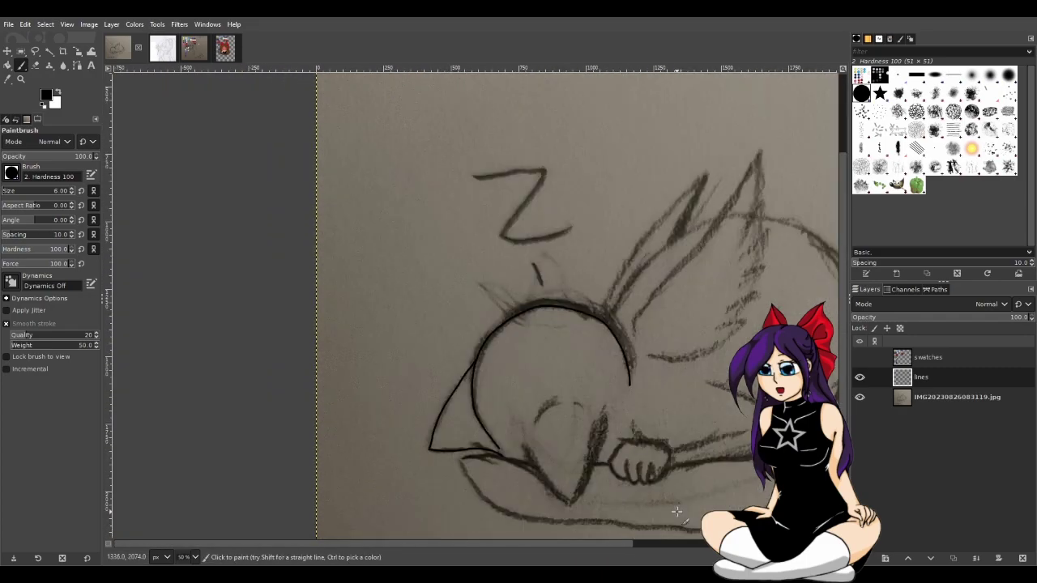
{"action": "scroll", "coordinate": [679, 502], "scroll_direction": "up", "scroll_amount": 3, "text": "ctrl"}
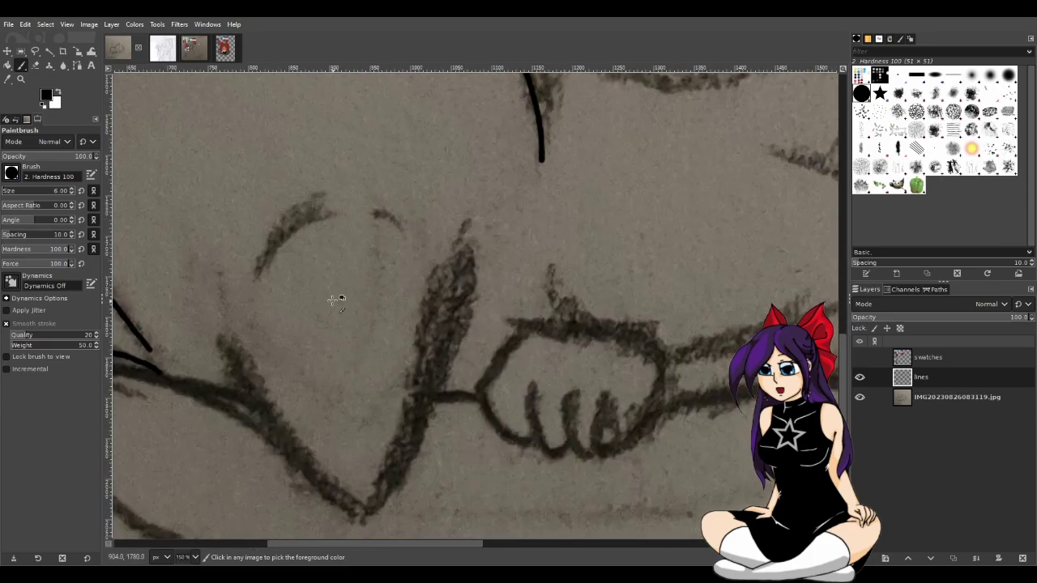
Ink the two arcs in the middle of the face, a long left one and a short right one, undoing poor strokes
{"action": "scroll", "coordinate": [455, 543], "scroll_direction": "left", "scroll_amount": 5}
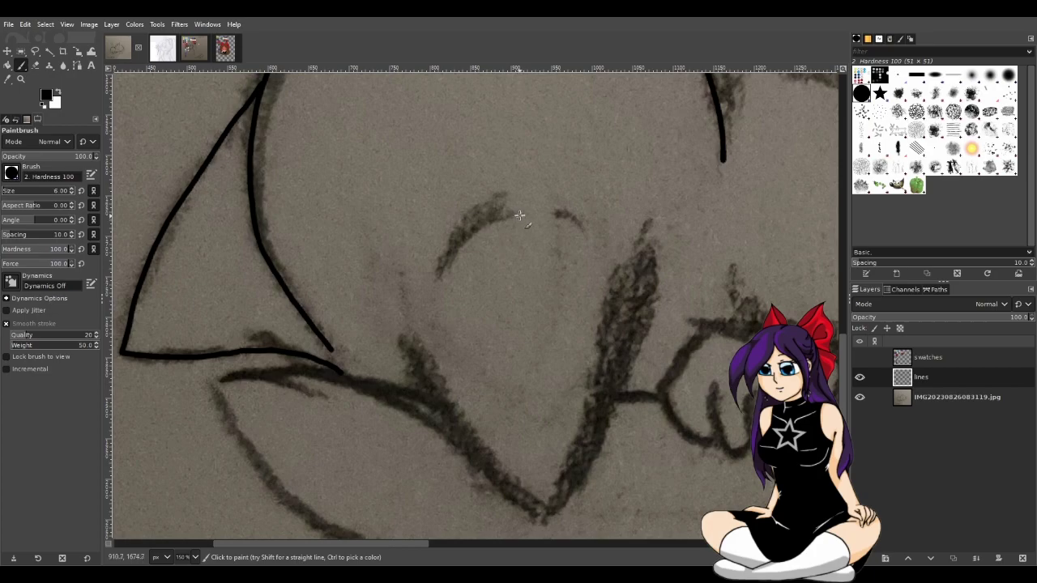
{"action": "left_click_drag", "start_coordinate": [496, 213], "coordinate": [452, 248]}
{"action": "key", "text": "ctrl+z"}
{"action": "left_click_drag", "start_coordinate": [442, 264], "coordinate": [439, 269]}
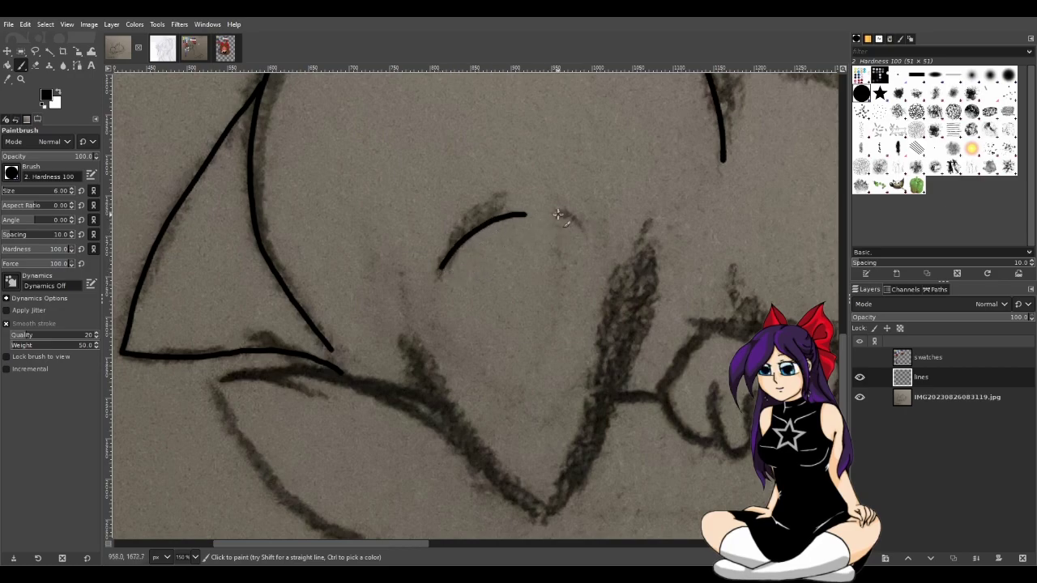
{"action": "key", "text": "ctrl+z"}
{"action": "key", "text": "ctrl+z"}
{"action": "left_click_drag", "start_coordinate": [559, 216], "coordinate": [580, 226]}
{"action": "key", "text": "ctrl+z"}
{"action": "left_click_drag", "start_coordinate": [558, 215], "coordinate": [572, 221]}
{"action": "key", "text": "ctrl+z"}
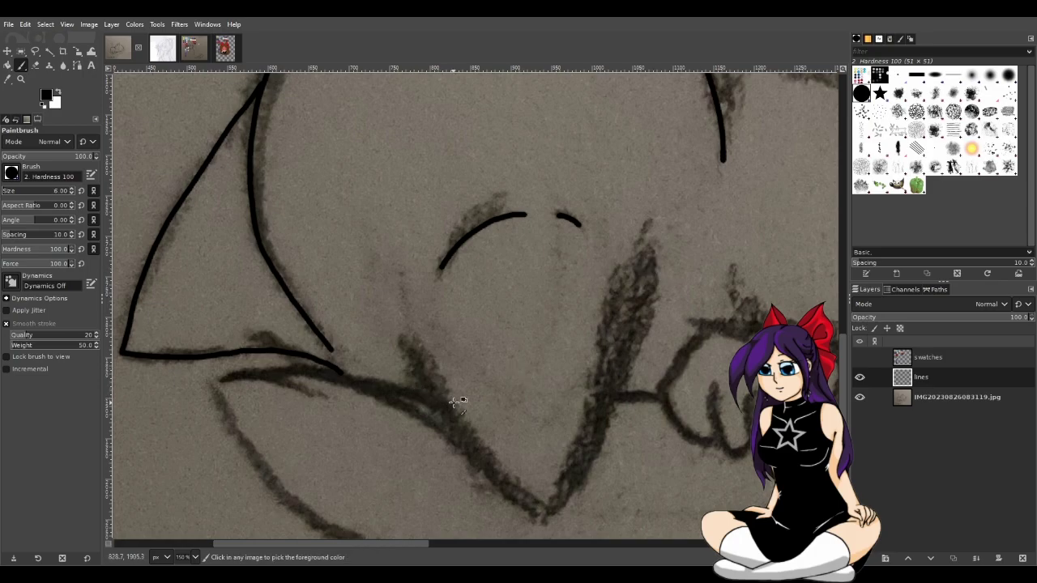
Try to ink the V-shaped beak below the face arcs, tracing its left and right sides down to the tip
{"action": "scroll", "coordinate": [842, 372], "scroll_direction": "down", "scroll_amount": 2}
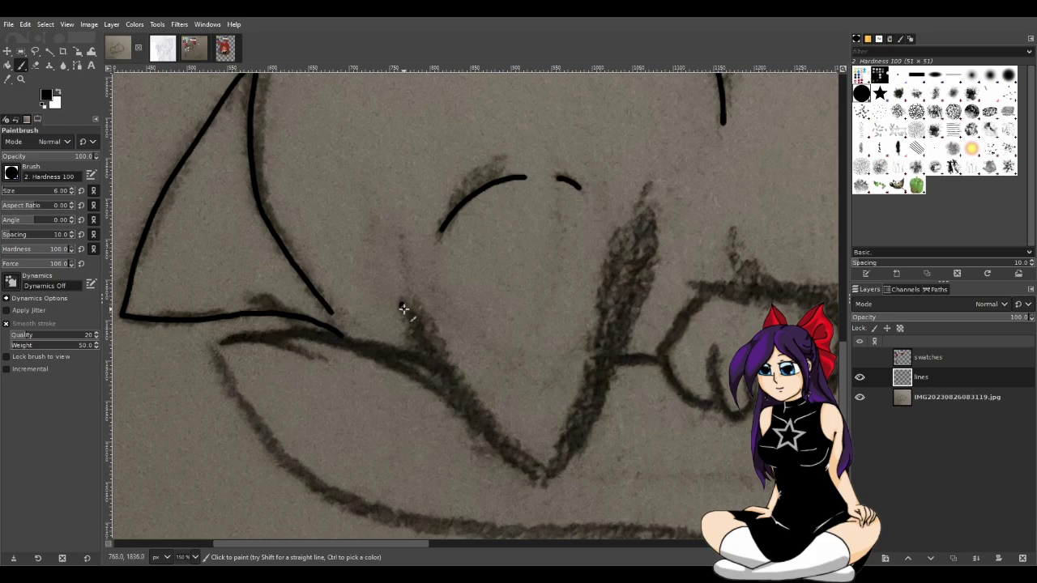
{"action": "left_click_drag", "start_coordinate": [413, 324], "coordinate": [424, 345]}
{"action": "mouse_move", "coordinate": [445, 378]}
{"action": "left_mouse_down"}
{"action": "mouse_move", "coordinate": [488, 429]}
{"action": "mouse_move", "coordinate": [559, 476]}
{"action": "left_mouse_up"}
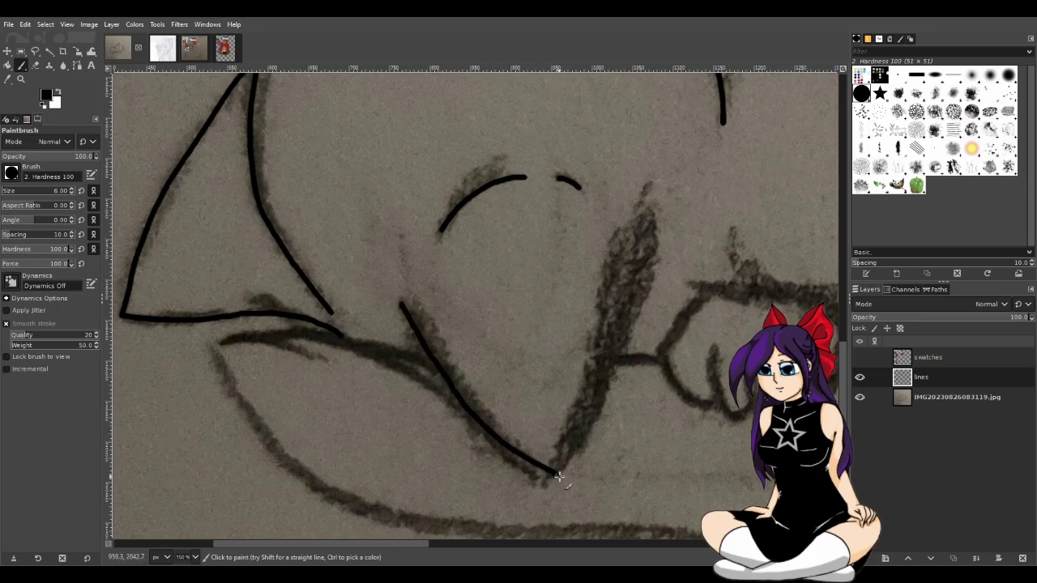
{"action": "key", "text": "ctrl+z"}
{"action": "scroll", "coordinate": [676, 454], "scroll_direction": "down", "scroll_amount": 4}
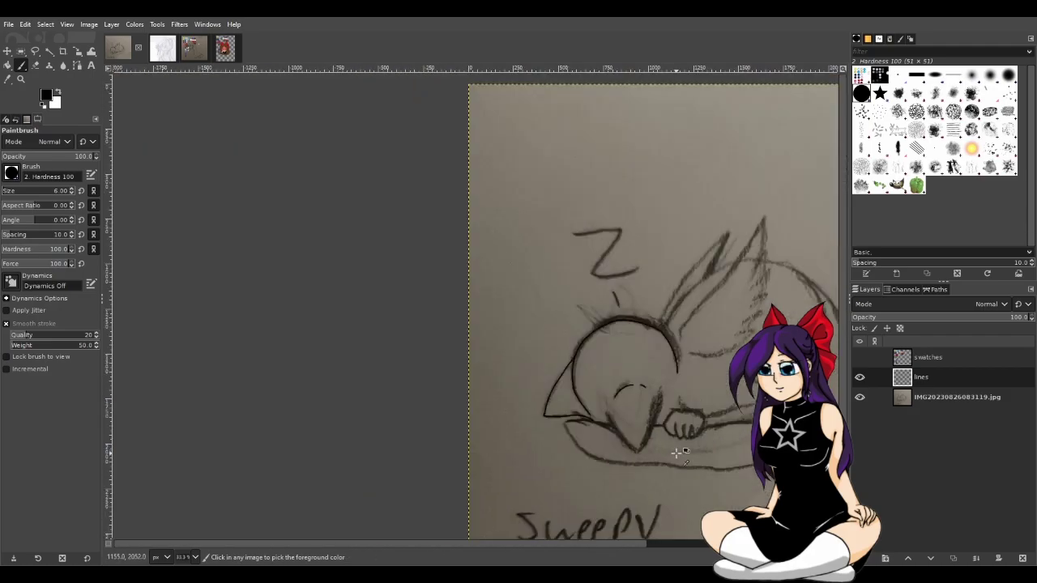
{"action": "scroll", "coordinate": [705, 462], "scroll_direction": "up", "scroll_amount": 4}
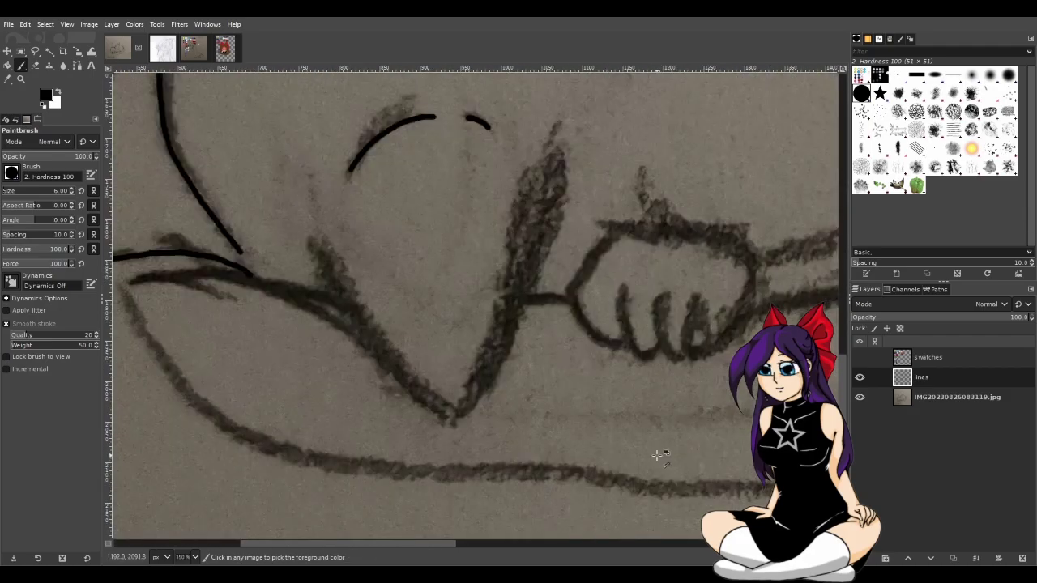
{"action": "key", "text": "ctrl+y"}
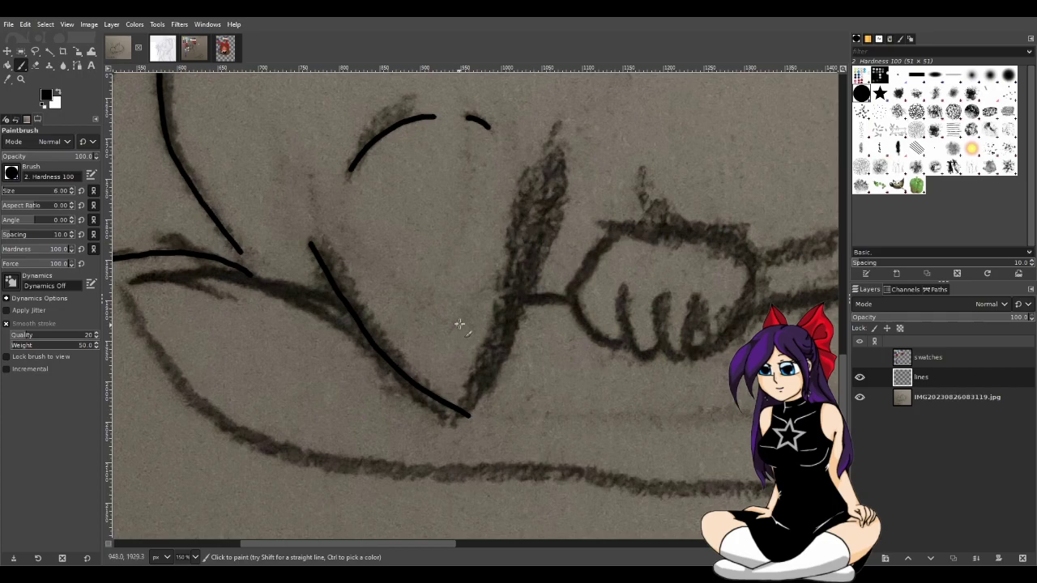
{"action": "left_click_drag", "start_coordinate": [559, 176], "coordinate": [468, 412]}
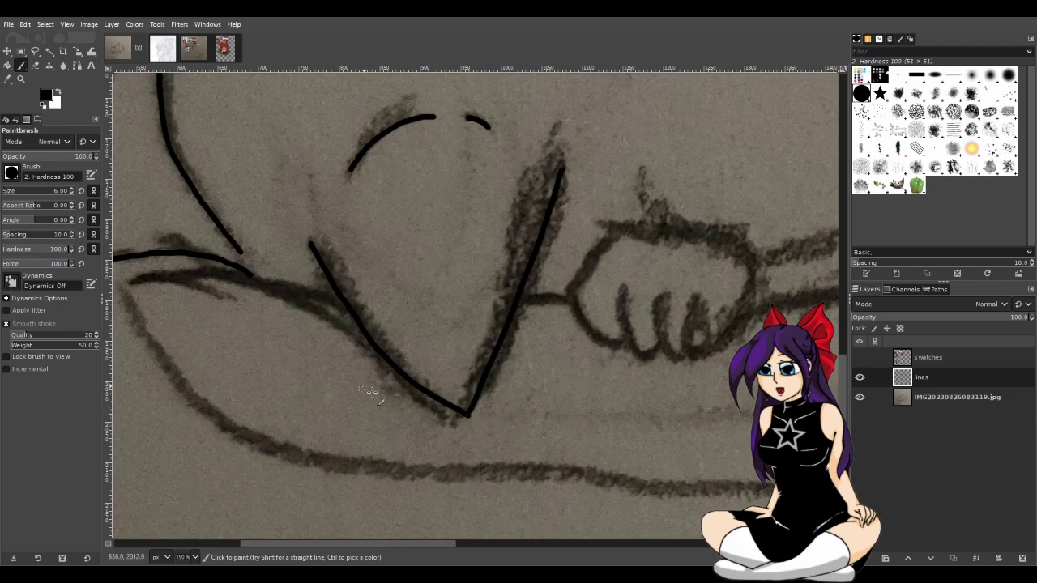
Try to clean up the tip where the two beak lines meet with the Eraser
{"action": "scroll", "coordinate": [475, 424], "scroll_direction": "up", "scroll_amount": 1, "text": "ctrl"}
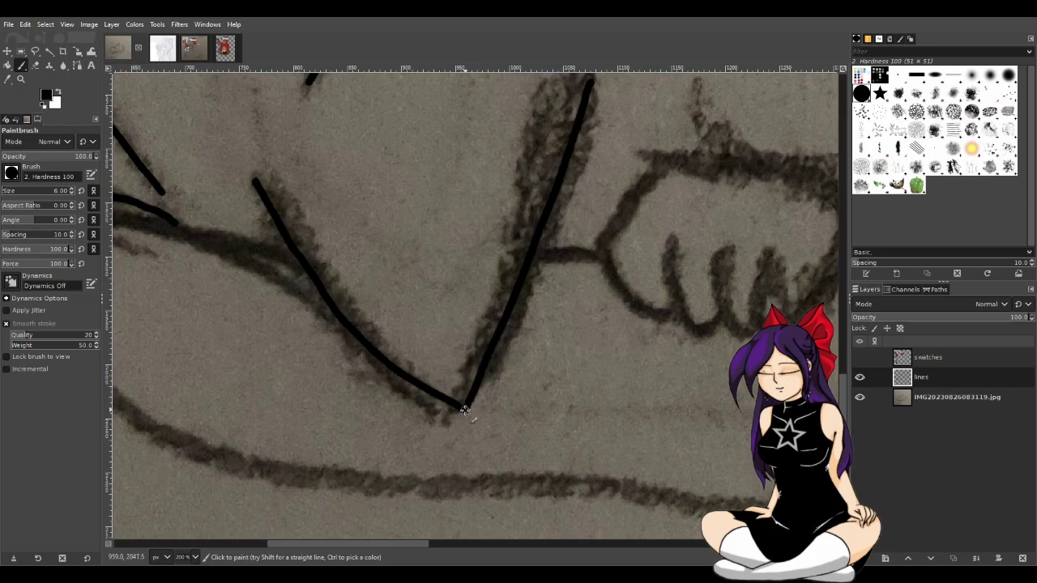
{"action": "scroll", "coordinate": [519, 433], "scroll_direction": "up", "scroll_amount": 1, "text": "ctrl"}
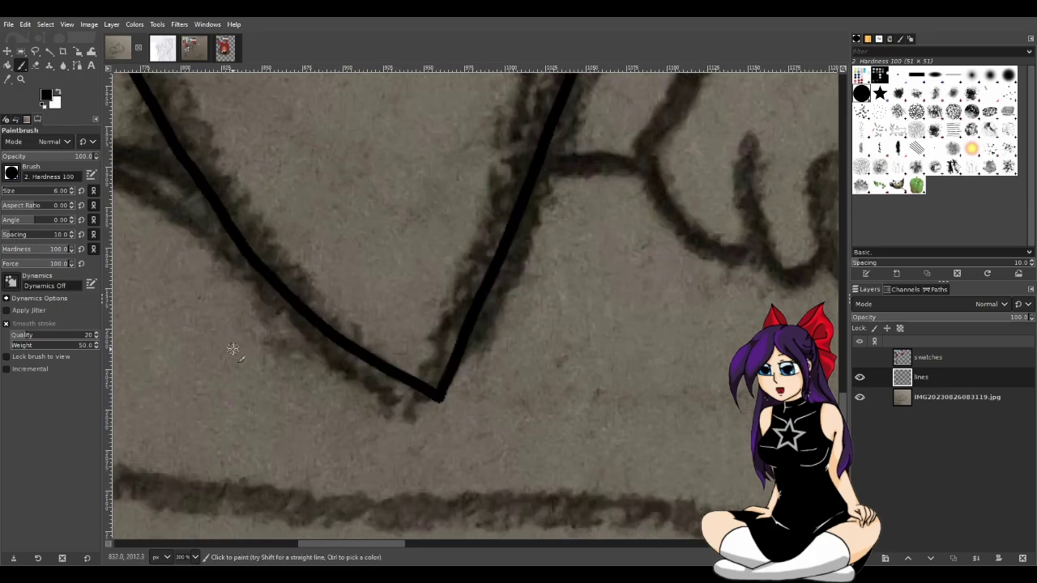
{"action": "key", "text": "shift+e"}
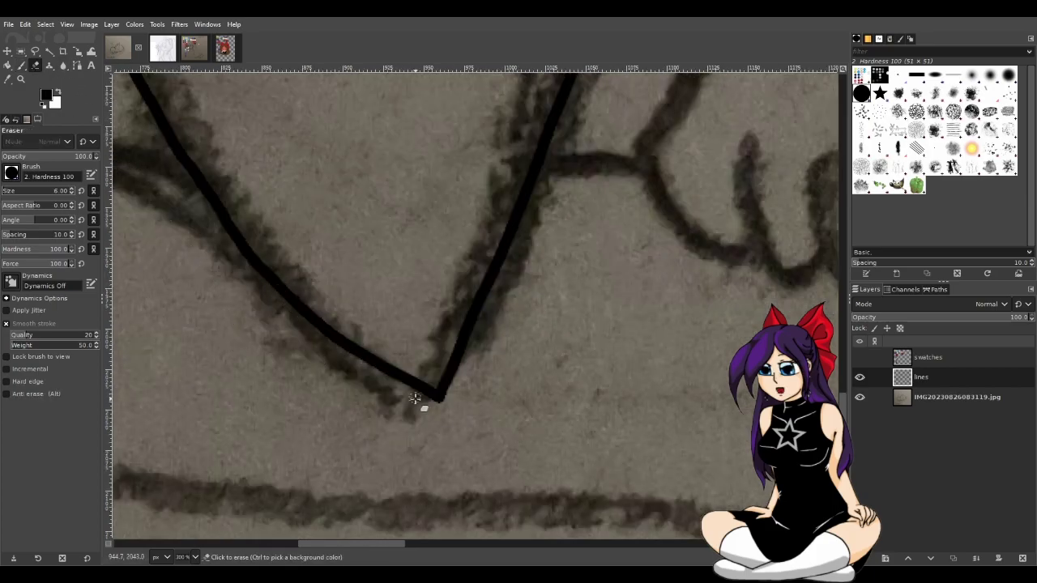
{"action": "key", "text": "ctrl"}
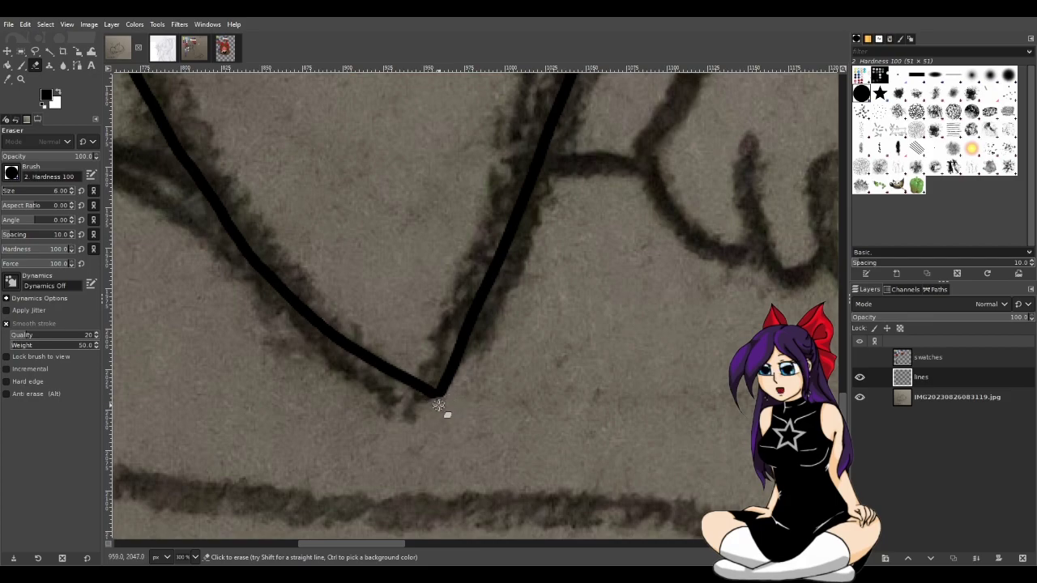
{"action": "scroll", "coordinate": [481, 420], "scroll_direction": "down", "scroll_amount": 4, "text": "ctrl"}
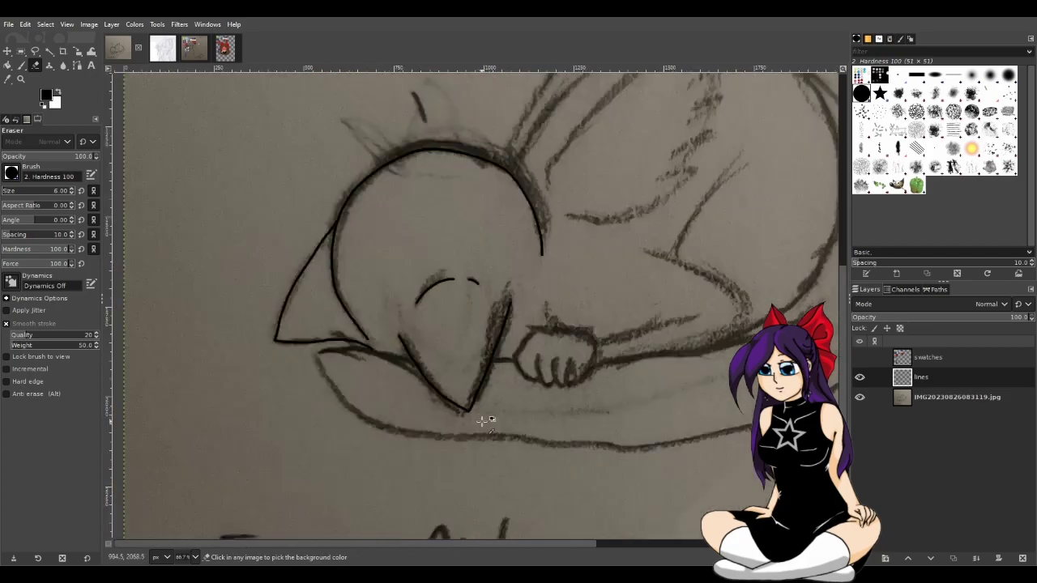
{"action": "scroll", "coordinate": [483, 422], "scroll_direction": "up", "scroll_amount": 5, "text": "ctrl"}
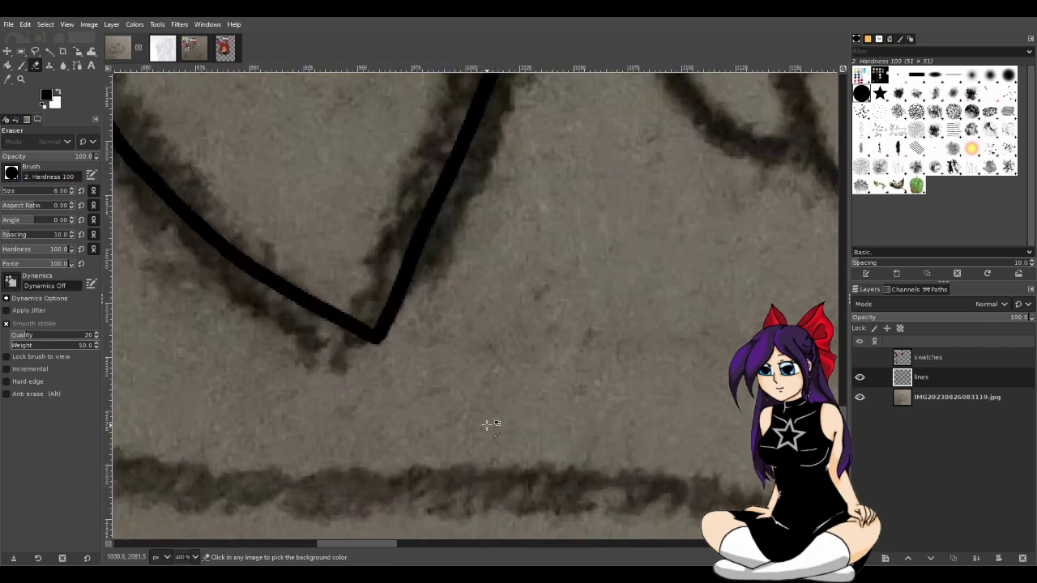
{"action": "scroll", "coordinate": [393, 384], "scroll_direction": "up", "scroll_amount": 2, "text": "ctrl"}
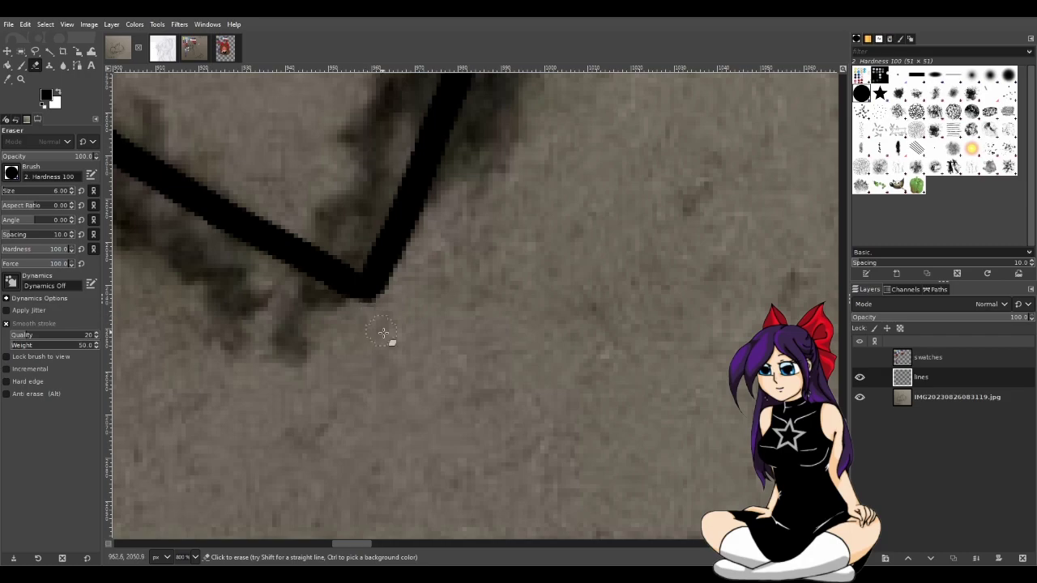
Compare the beak with the whole drawing and undo the tip clean-up and both beak strokes
{"action": "scroll", "coordinate": [405, 380], "scroll_direction": "down", "scroll_amount": 7, "text": "ctrl"}
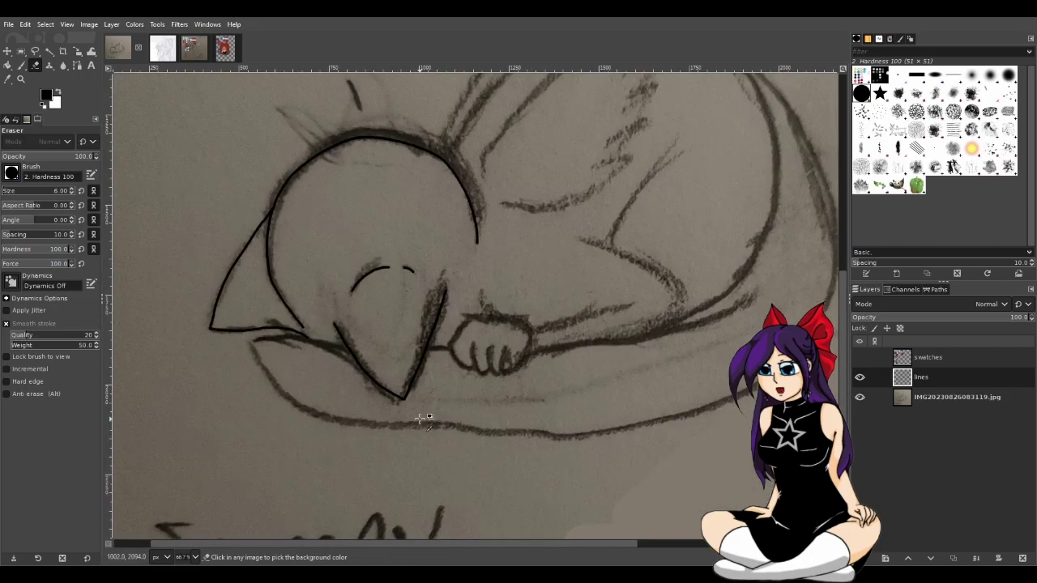
{"action": "scroll", "coordinate": [420, 419], "scroll_direction": "down", "scroll_amount": 3, "text": "ctrl"}
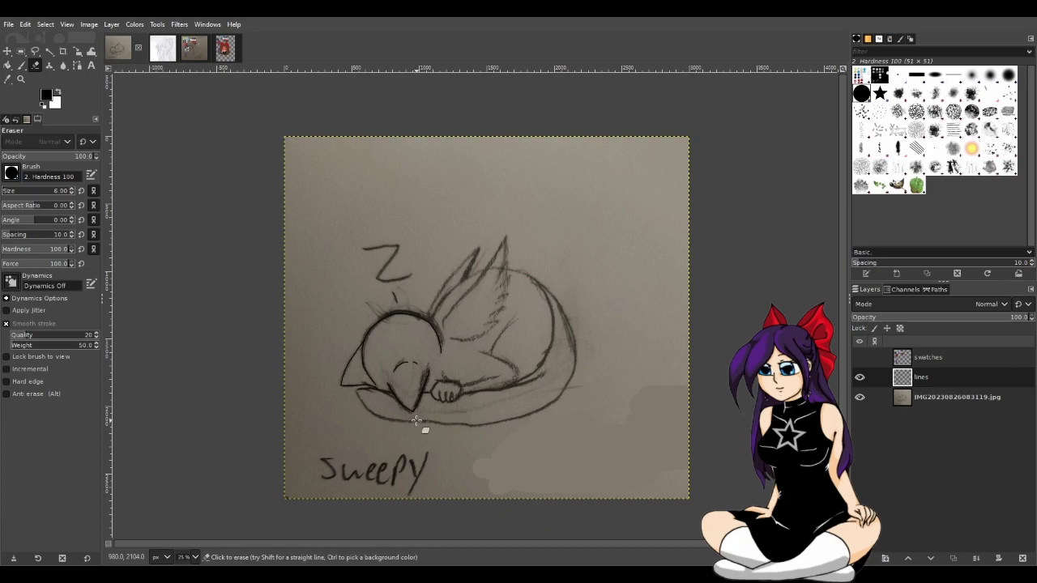
{"action": "scroll", "coordinate": [415, 420], "scroll_direction": "up", "scroll_amount": 3, "text": "ctrl"}
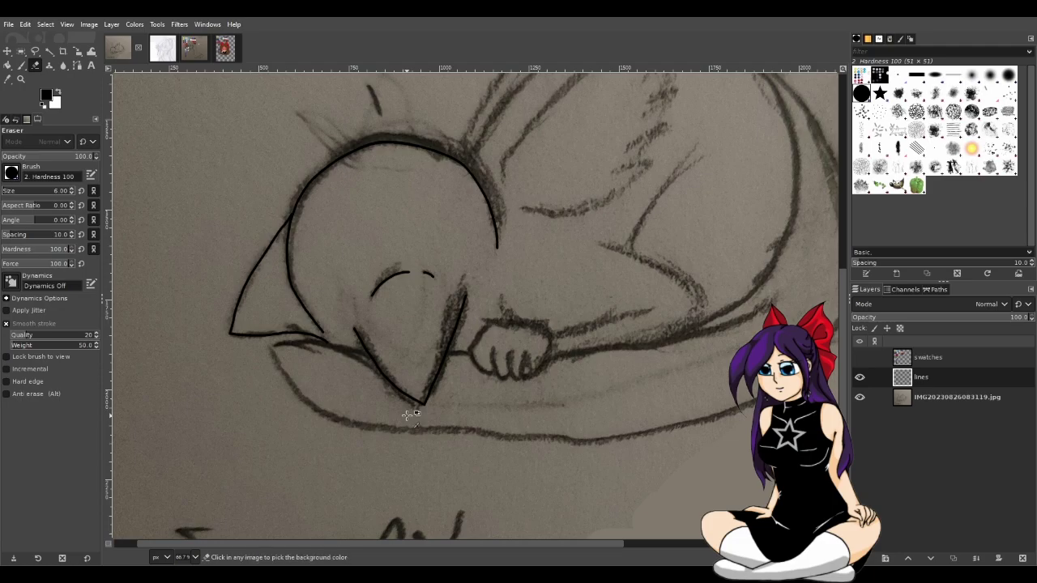
{"action": "key", "text": "ctrl+z"}
Ink the V-shaped beak with the Paintbrush, down its left side and right side to the tip, redoing the right stroke once
{"action": "scroll", "coordinate": [403, 386], "scroll_direction": "up", "scroll_amount": 2, "text": "ctrl"}
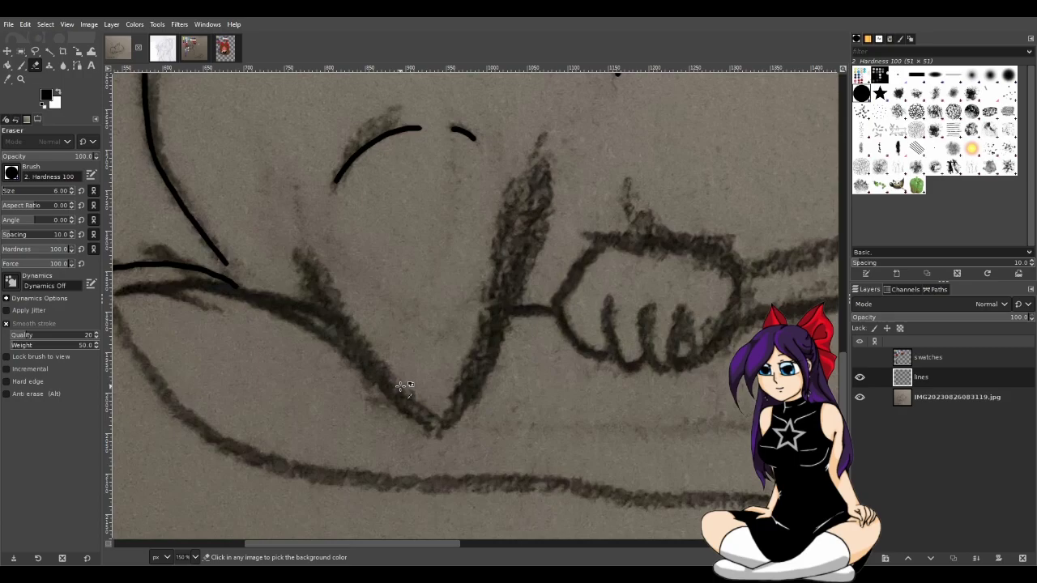
{"action": "key", "text": "p"}
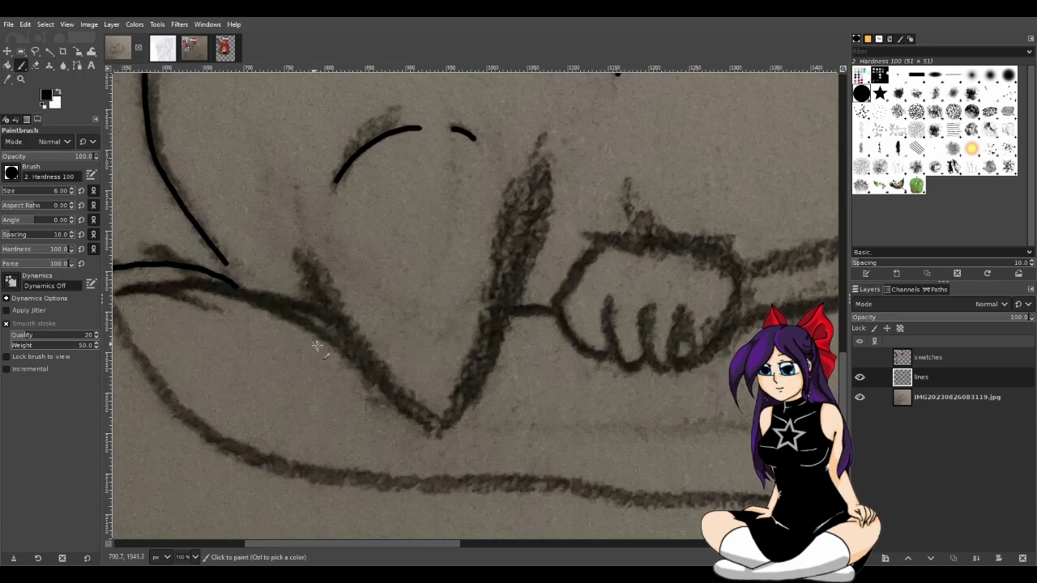
{"action": "left_click_drag", "start_coordinate": [294, 255], "coordinate": [342, 336]}
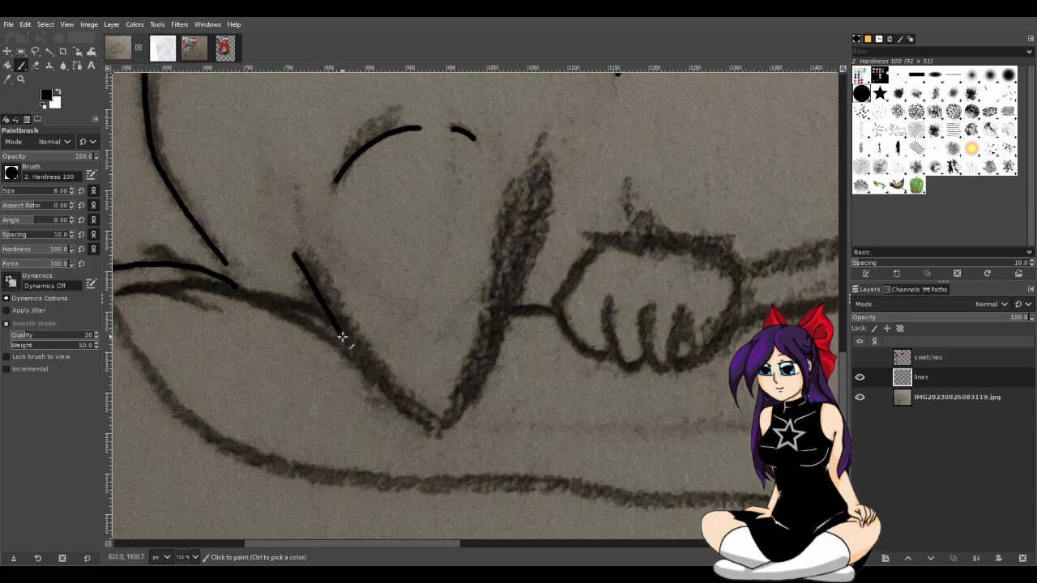
{"action": "left_click_drag", "start_coordinate": [382, 387], "coordinate": [442, 432]}
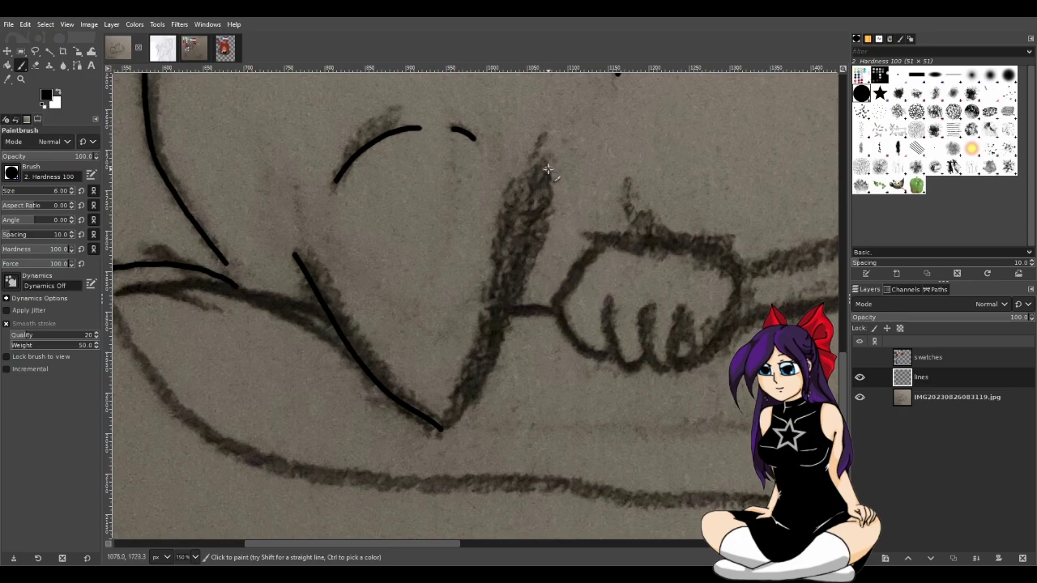
{"action": "mouse_move", "coordinate": [548, 174]}
{"action": "left_mouse_down"}
{"action": "mouse_move", "coordinate": [523, 268]}
{"action": "mouse_move", "coordinate": [441, 432]}
{"action": "left_mouse_up"}
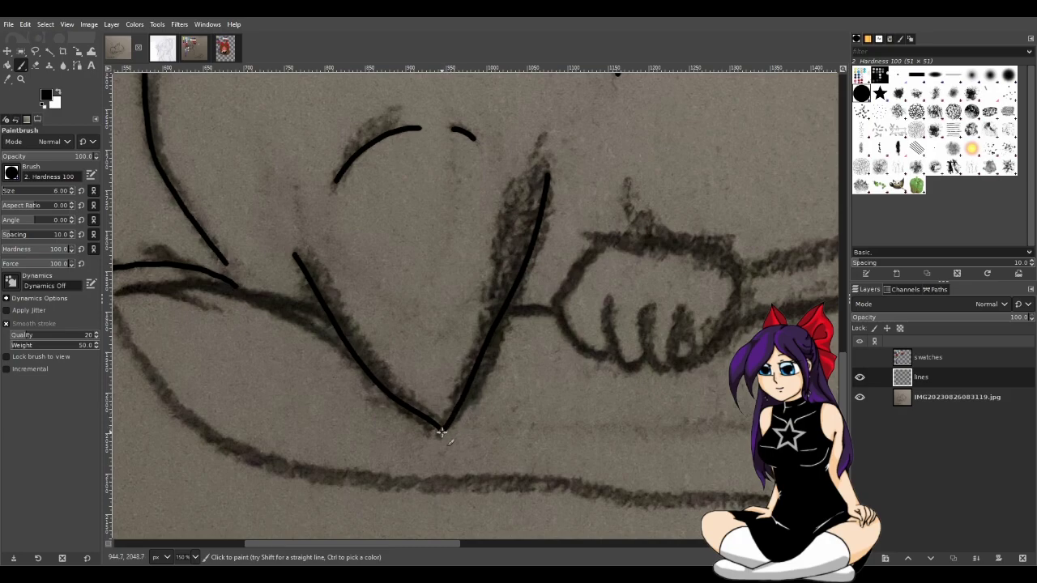
{"action": "key", "text": "ctrl+z"}
{"action": "mouse_move", "coordinate": [547, 180]}
{"action": "left_mouse_down"}
{"action": "mouse_move", "coordinate": [497, 331]}
{"action": "mouse_move", "coordinate": [440, 431]}
{"action": "left_mouse_up"}
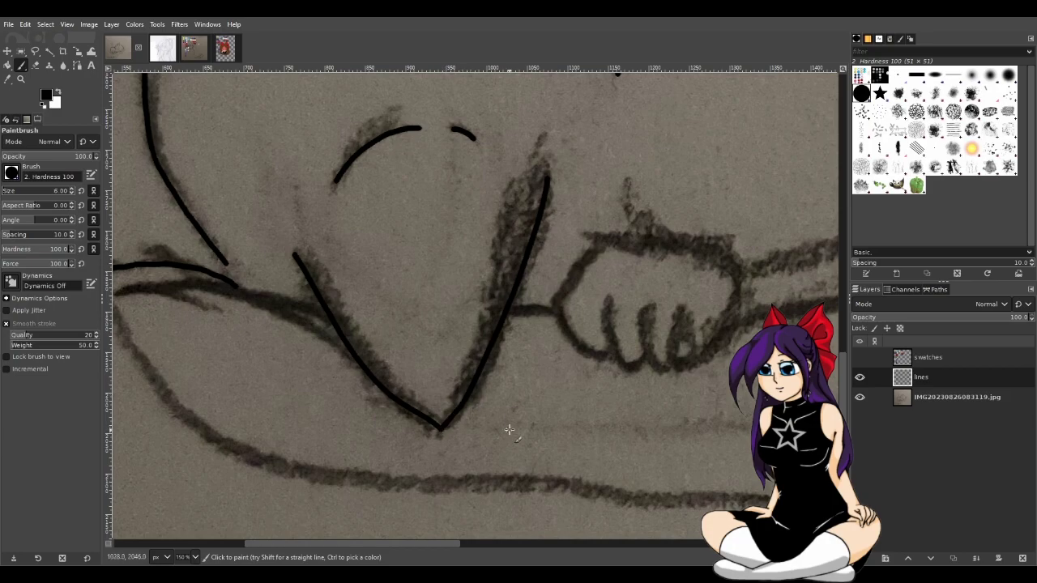
{"action": "scroll", "coordinate": [510, 430], "scroll_direction": "down", "scroll_amount": 3}
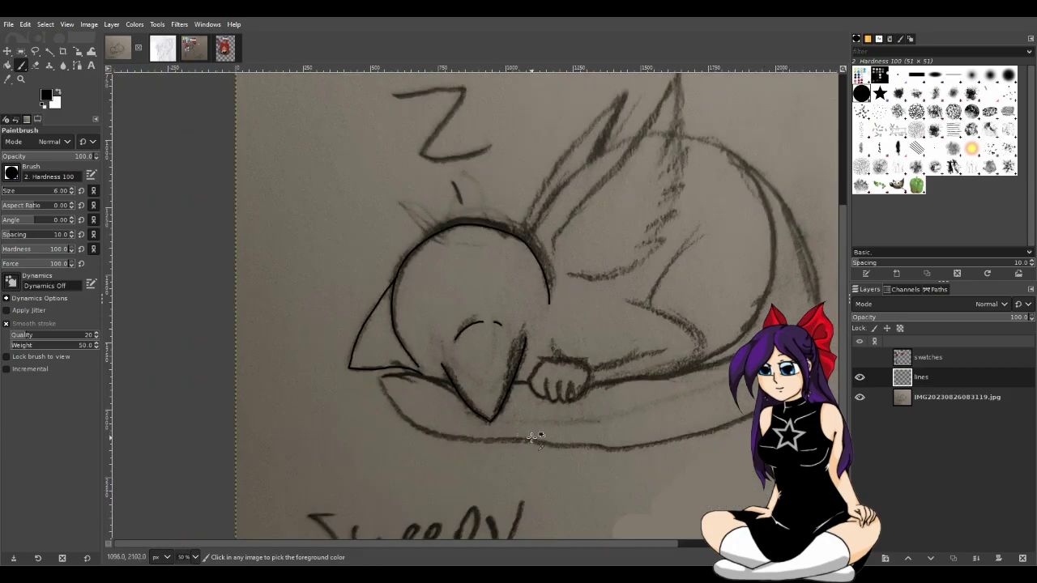
{"action": "scroll", "coordinate": [536, 438], "scroll_direction": "down", "scroll_amount": 1}
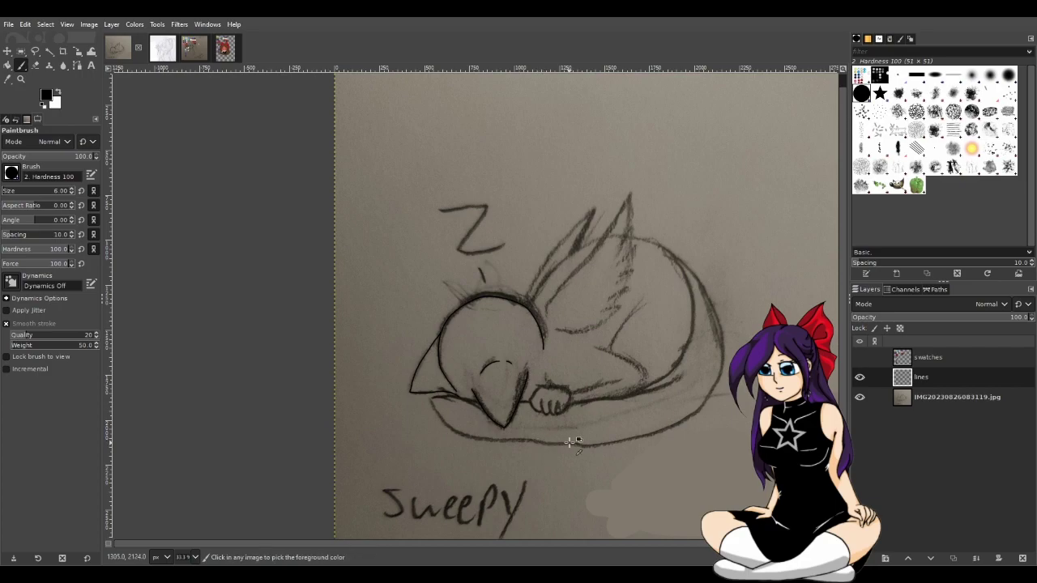
{"action": "scroll", "coordinate": [567, 437], "scroll_direction": "up", "scroll_amount": 2}
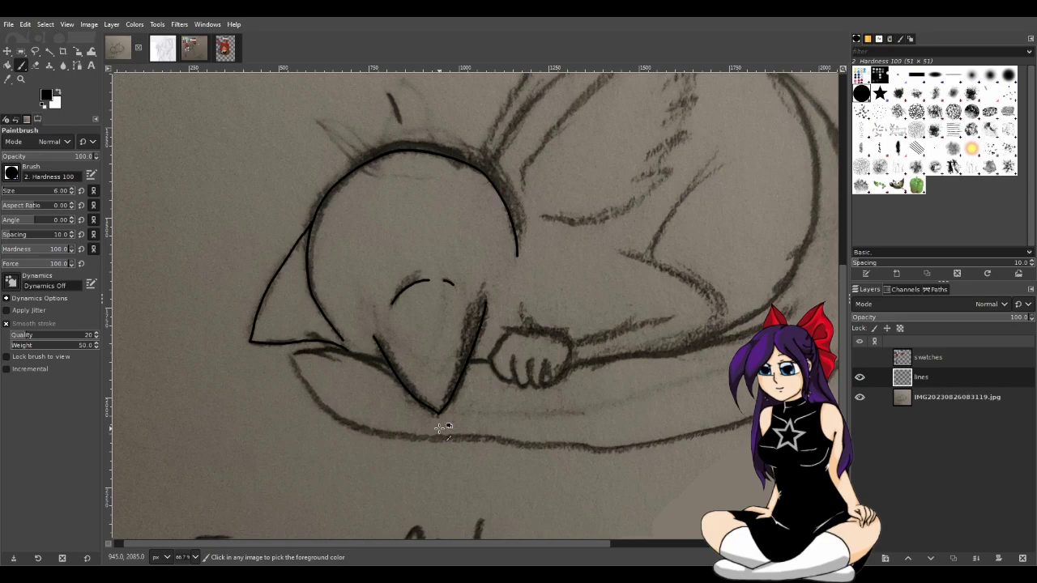
{"action": "scroll", "coordinate": [438, 428], "scroll_direction": "up", "scroll_amount": 3}
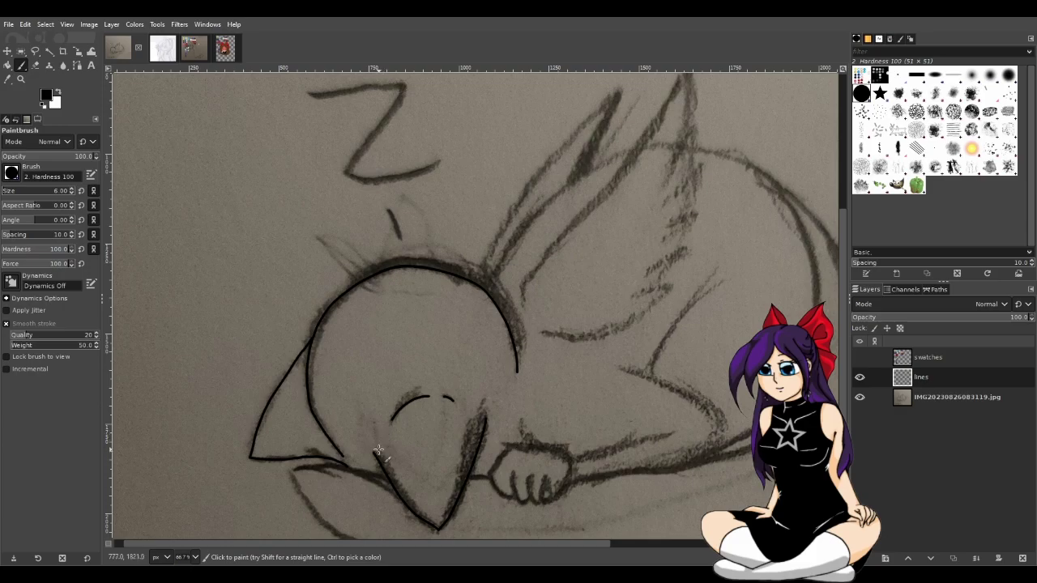
Examine the inked beak against the whole drawing, hiding and showing the scanned sketch layer to judge the line art alone
{"action": "scroll", "coordinate": [514, 509], "scroll_direction": "up", "scroll_amount": 3}
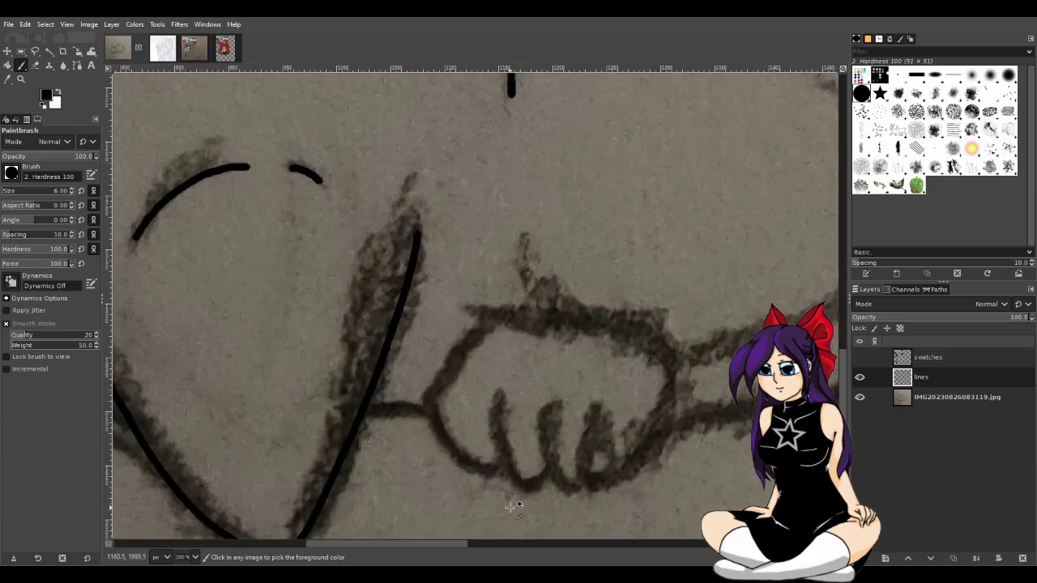
{"action": "scroll", "coordinate": [498, 503], "scroll_direction": "down", "scroll_amount": 1}
{"action": "scroll", "coordinate": [476, 505], "scroll_direction": "down", "scroll_amount": 3}
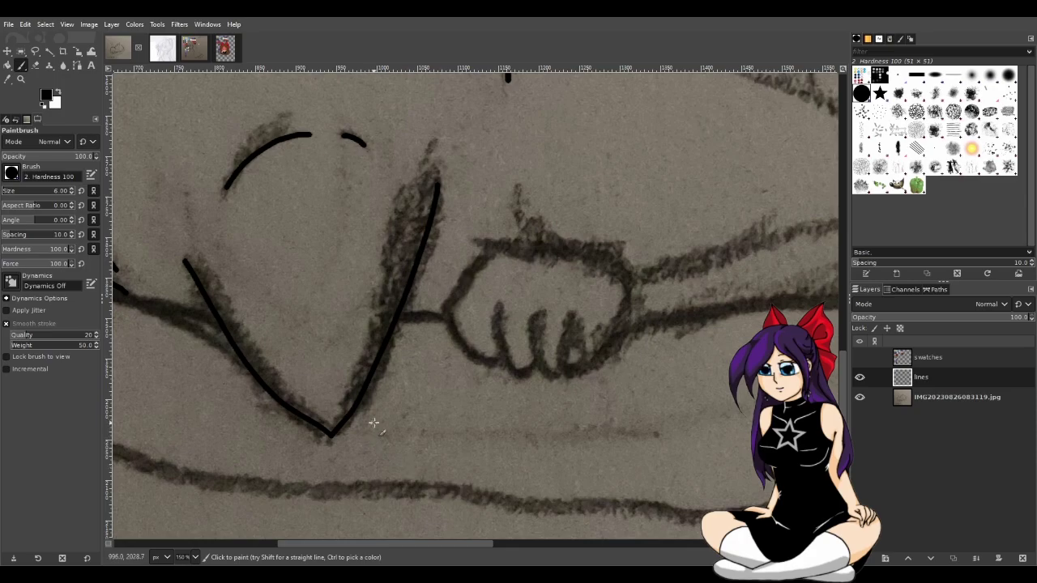
{"action": "scroll", "coordinate": [374, 422], "scroll_direction": "down", "scroll_amount": 4}
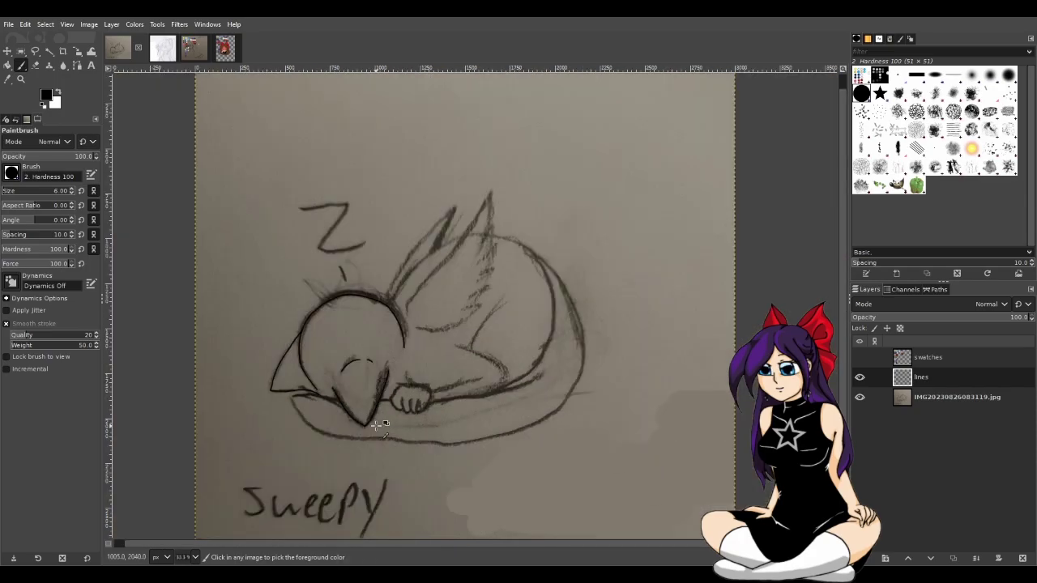
{"action": "left_click", "coordinate": [861, 397]}
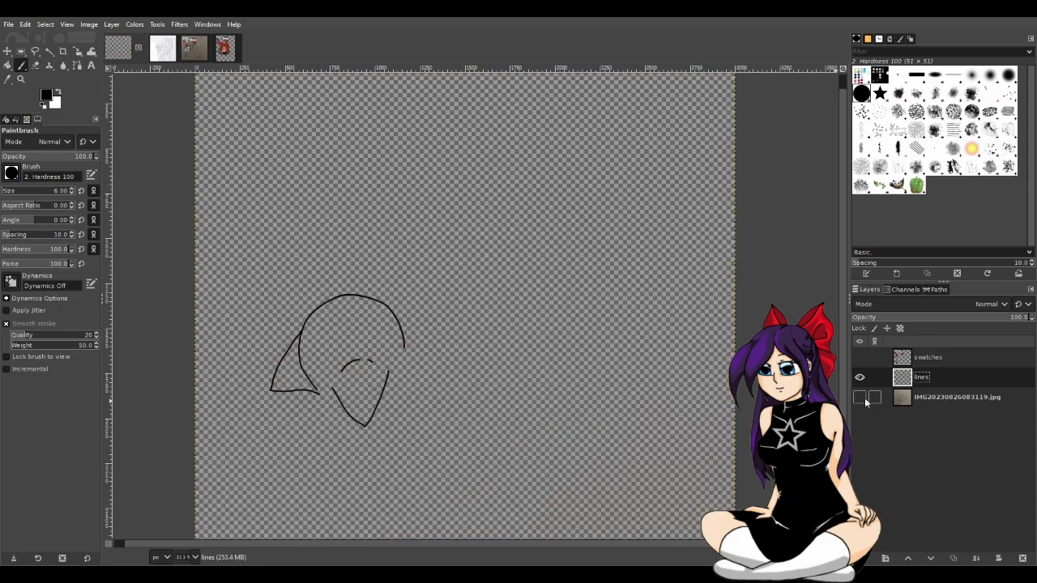
{"action": "left_click", "coordinate": [861, 397]}
{"action": "left_click", "coordinate": [861, 397]}
{"action": "left_click", "coordinate": [861, 397]}
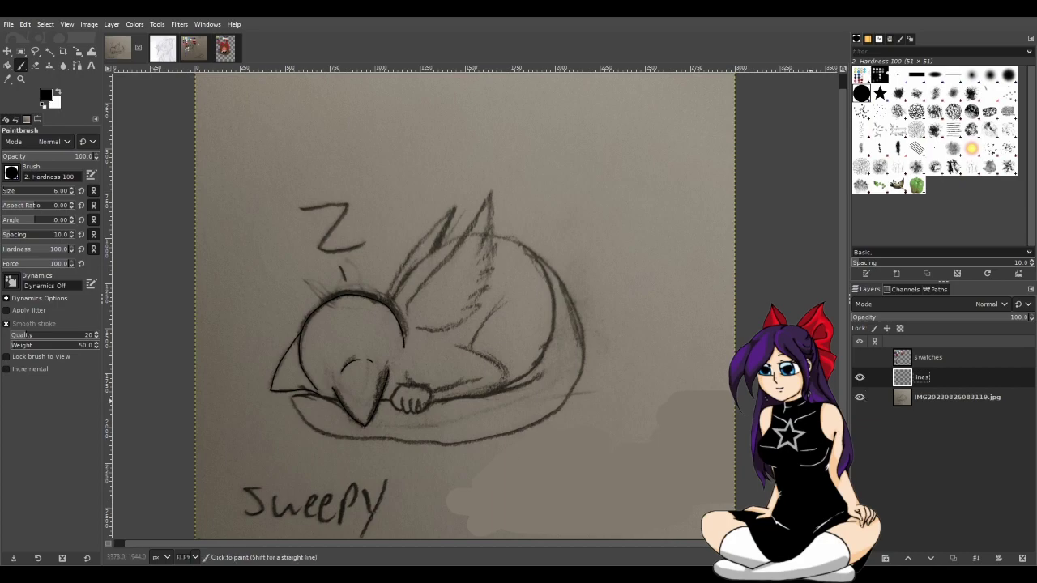
Replace the beak's right-side stroke with a new Paintbrush stroke that starts slightly farther inward and higher and runs down to the tip
{"action": "scroll", "coordinate": [389, 446], "scroll_direction": "up", "scroll_amount": 5}
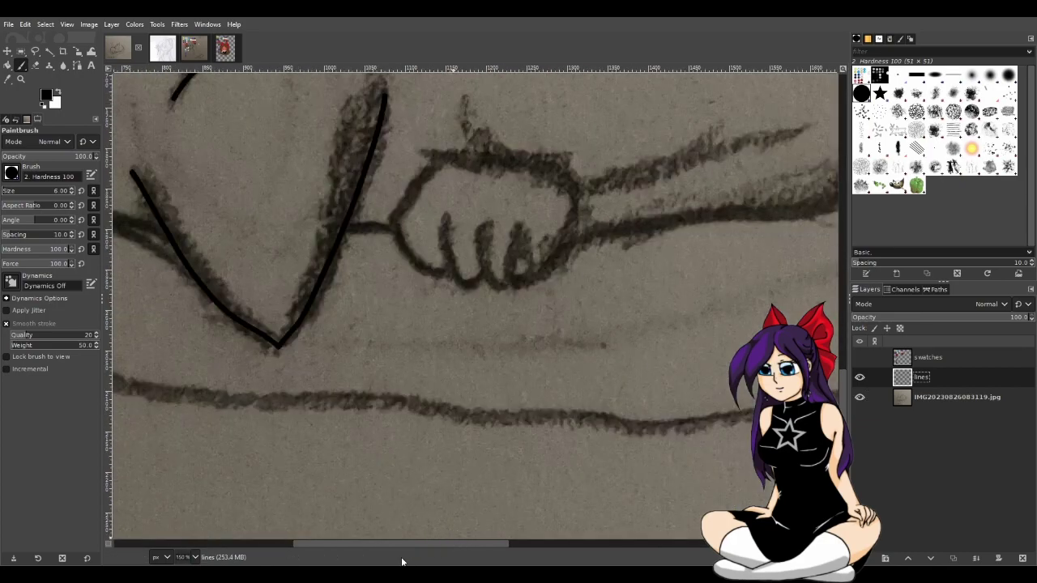
{"action": "left_click_drag", "start_coordinate": [423, 544], "coordinate": [391, 544]}
{"action": "scroll", "coordinate": [380, 500], "scroll_direction": "up", "scroll_amount": 3}
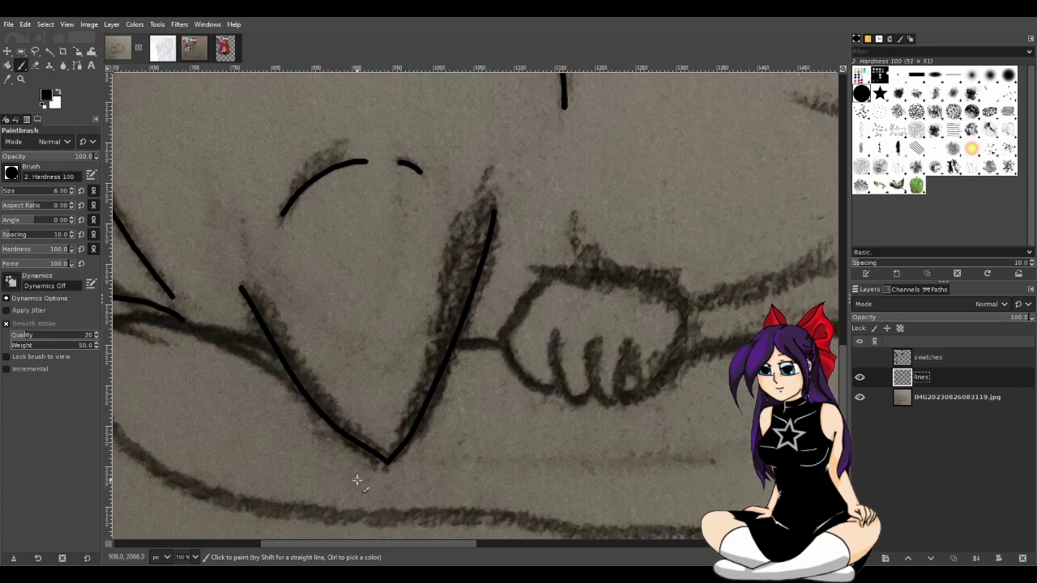
{"action": "key", "text": "ctrl+z"}
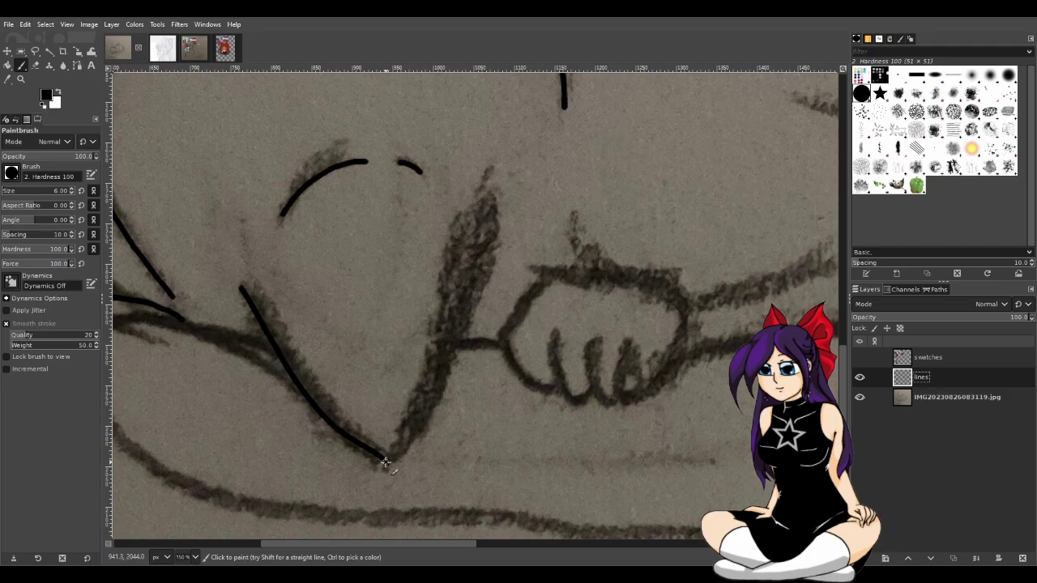
{"action": "key", "text": "ctrl+y"}
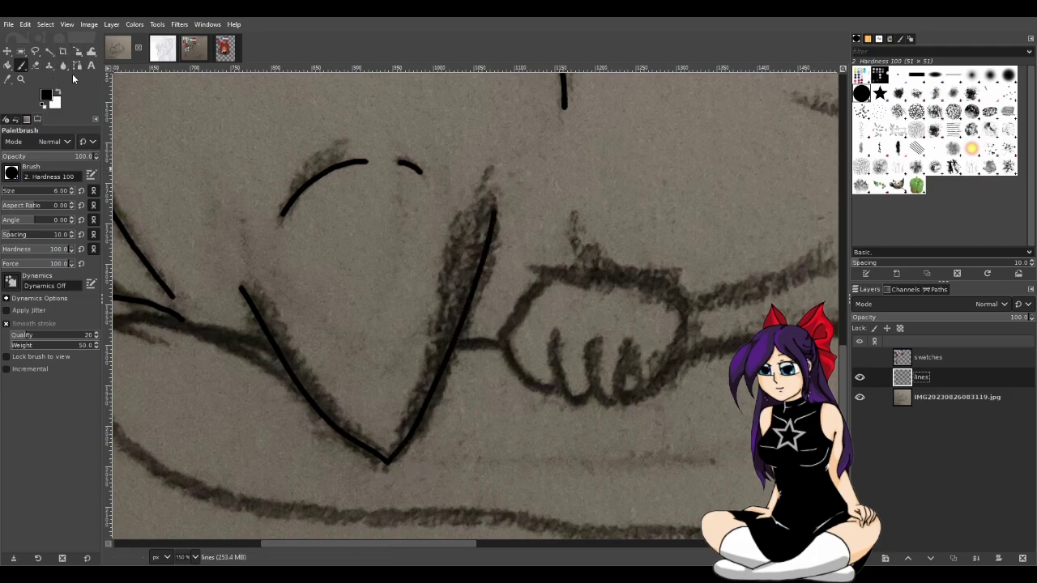
{"action": "key", "text": "ctrl+z"}
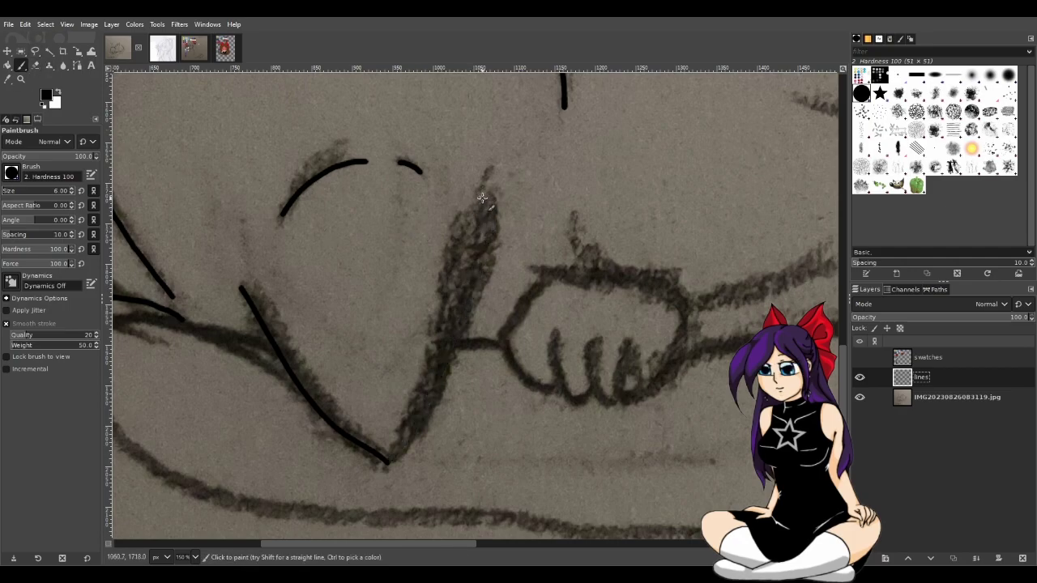
{"action": "mouse_move", "coordinate": [483, 194]}
{"action": "left_mouse_down"}
{"action": "mouse_move", "coordinate": [439, 373]}
{"action": "mouse_move", "coordinate": [388, 462]}
{"action": "left_mouse_up"}
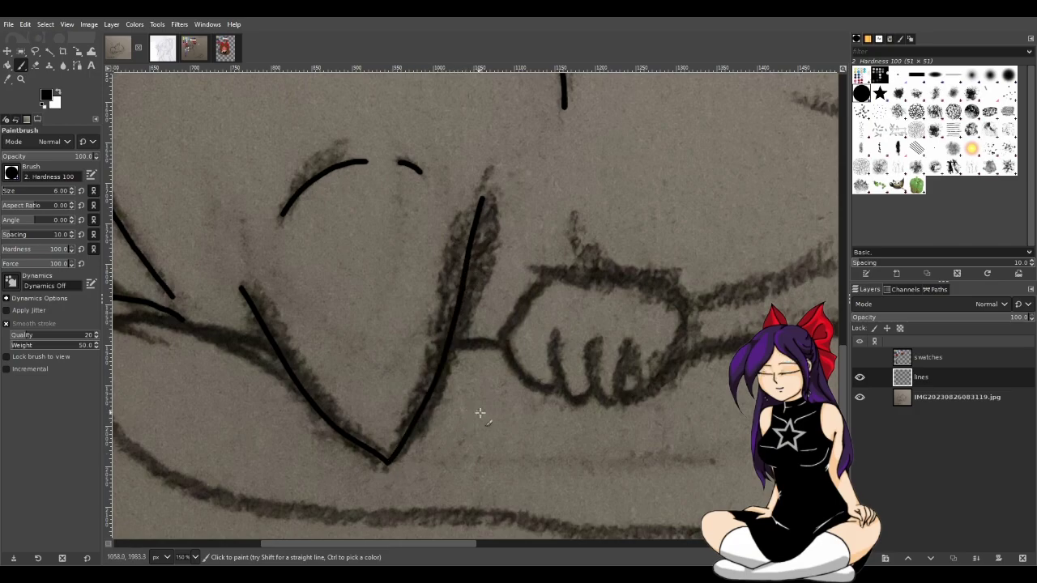
{"action": "scroll", "coordinate": [478, 413], "scroll_direction": "down", "scroll_amount": 4, "text": "ctrl"}
{"action": "scroll", "coordinate": [512, 429], "scroll_direction": "up", "scroll_amount": 3, "text": "ctrl"}
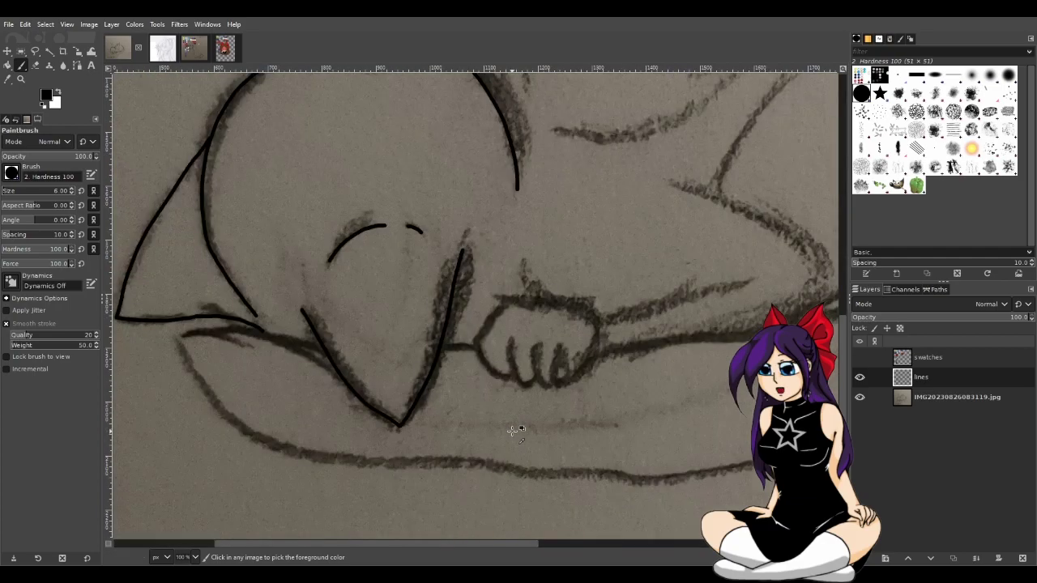
{"action": "scroll", "coordinate": [512, 429], "scroll_direction": "up", "scroll_amount": 1, "text": "ctrl"}
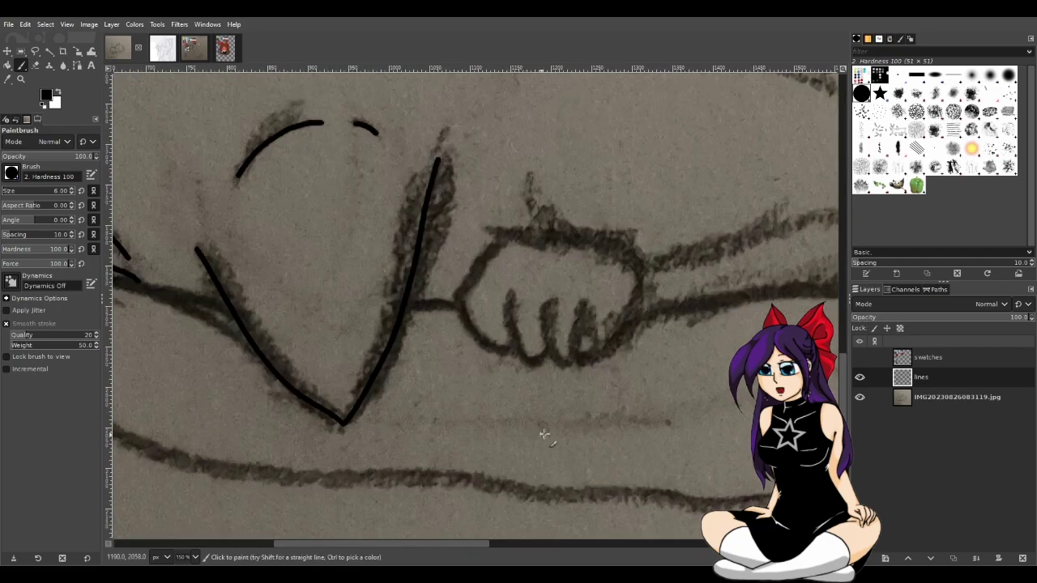
Save the drawing in its existing file, sweepy.xcf
{"action": "scroll", "coordinate": [544, 434], "scroll_direction": "up", "scroll_amount": 10}
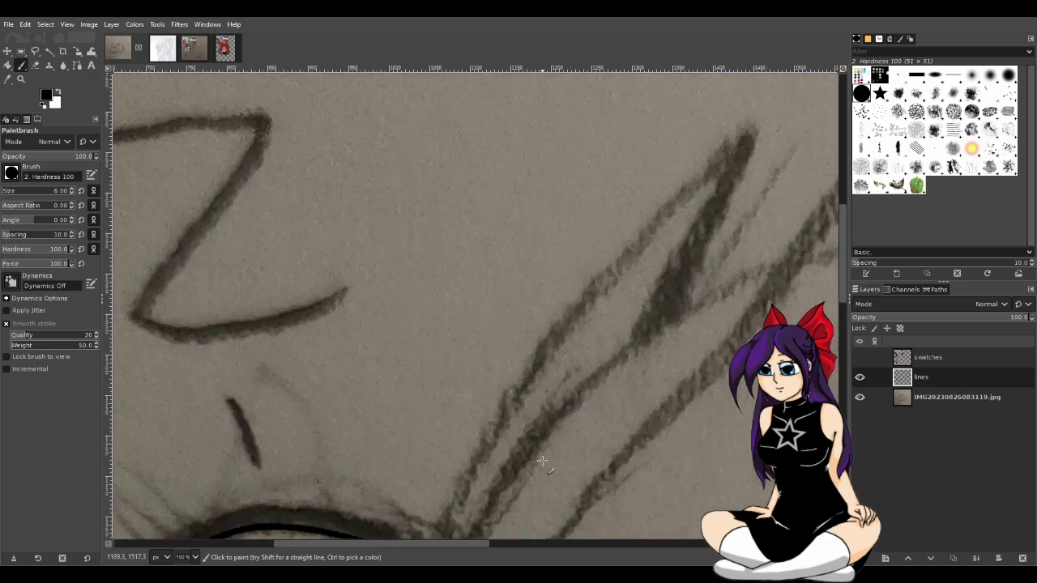
{"action": "scroll", "coordinate": [542, 465], "scroll_direction": "right", "scroll_amount": 5}
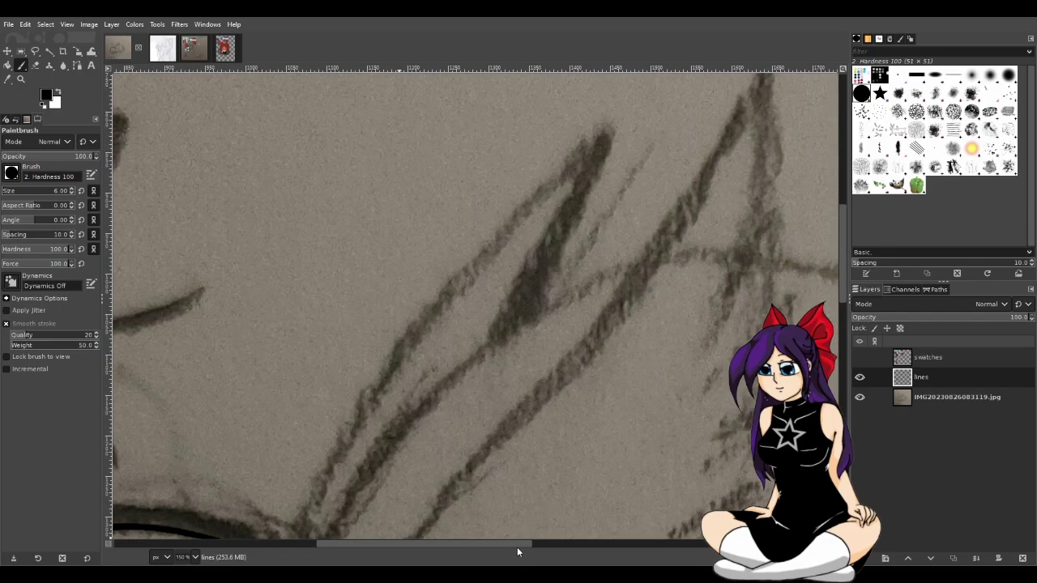
{"action": "scroll", "coordinate": [502, 509], "scroll_direction": "down", "scroll_amount": 3}
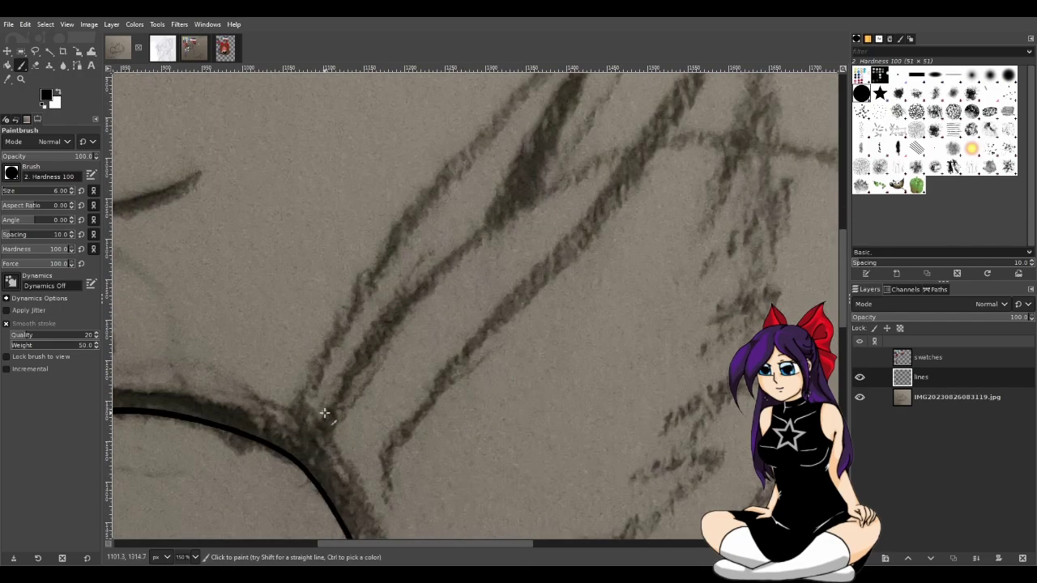
{"action": "left_click", "coordinate": [9, 24]}
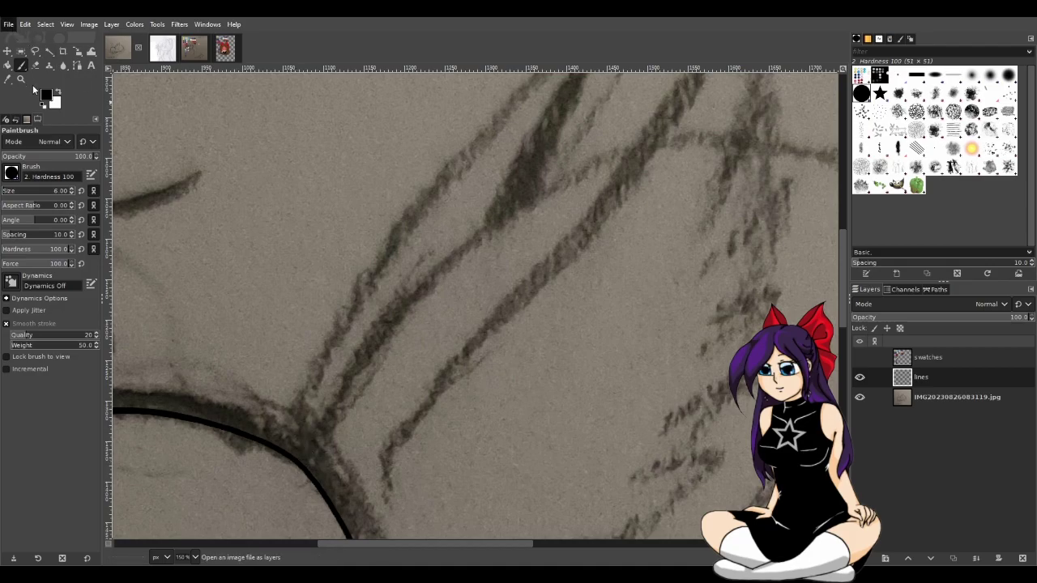
{"action": "left_click", "coordinate": [32, 129]}
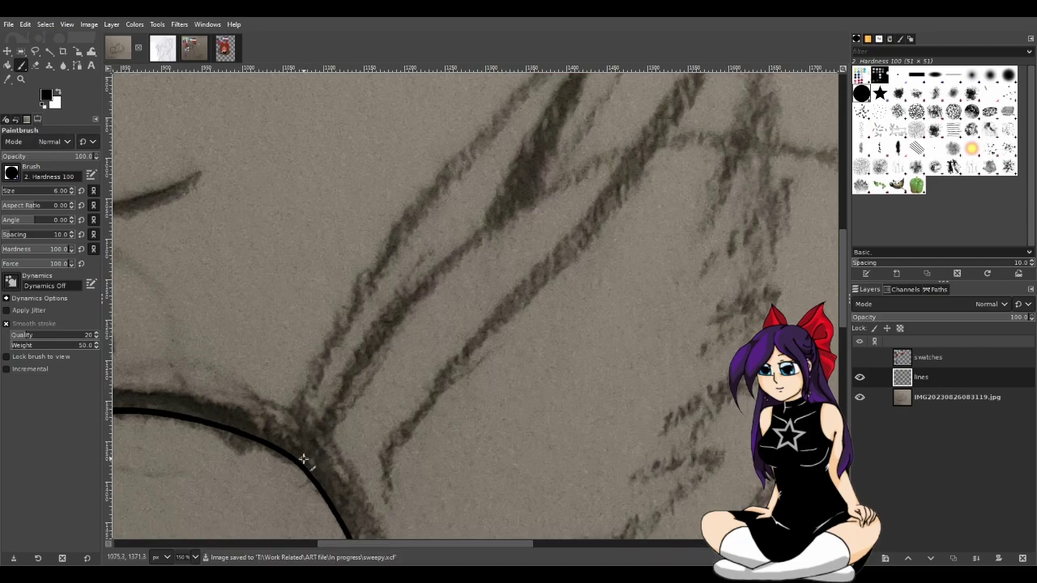
Ink the first part of the back outline from the head's upper right curve up to the tall wing, retrying the stroke
{"action": "mouse_move", "coordinate": [299, 462]}
{"action": "left_mouse_down"}
{"action": "mouse_move", "coordinate": [413, 280]}
{"action": "mouse_move", "coordinate": [486, 222]}
{"action": "mouse_move", "coordinate": [636, 142]}
{"action": "left_mouse_up"}
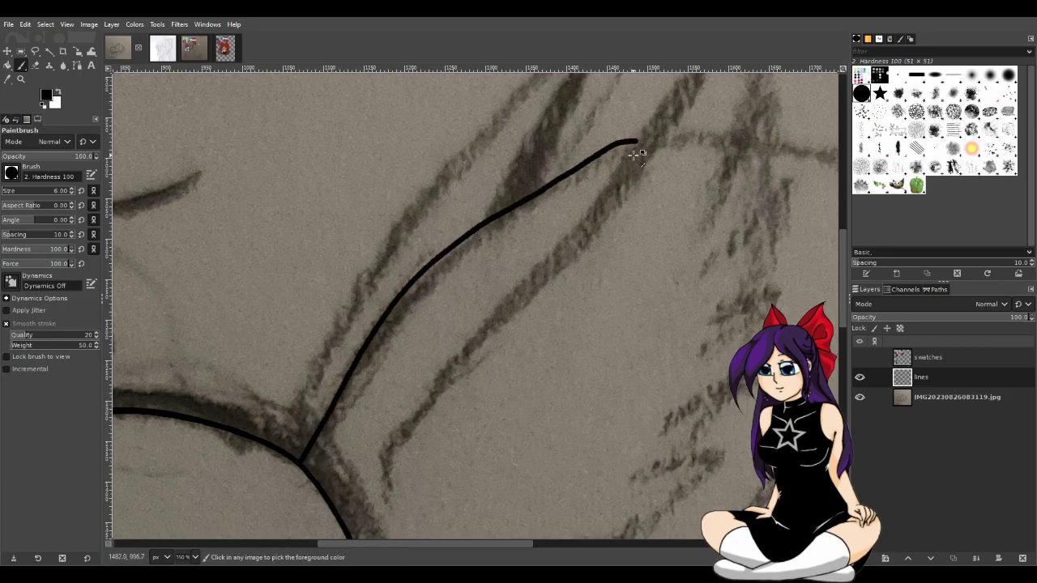
{"action": "key", "text": "ctrl+z"}
{"action": "mouse_move", "coordinate": [624, 149]}
{"action": "left_mouse_down"}
{"action": "mouse_move", "coordinate": [490, 234]}
{"action": "mouse_move", "coordinate": [426, 299]}
{"action": "mouse_move", "coordinate": [301, 463]}
{"action": "left_mouse_up"}
{"action": "key", "text": "ctrl+z"}
{"action": "scroll", "coordinate": [470, 475], "scroll_direction": "down", "scroll_amount": 4, "text": "ctrl"}
{"action": "scroll", "coordinate": [481, 486], "scroll_direction": "down", "scroll_amount": 3}
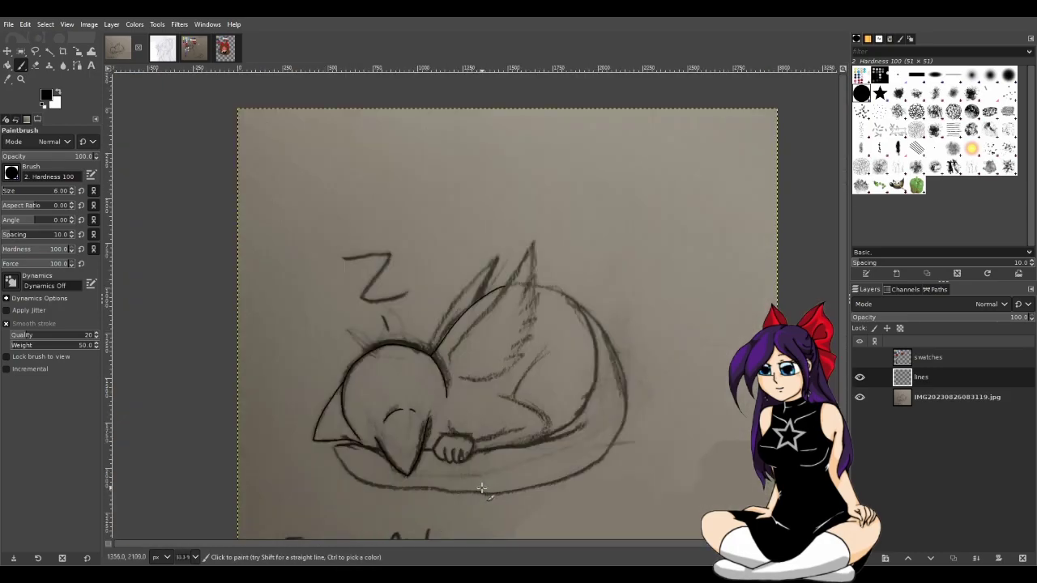
Erase the upper end of the new back line, from the small wing's base to the tall wing
{"action": "scroll", "coordinate": [632, 321], "scroll_direction": "up", "scroll_amount": 3, "text": "ctrl"}
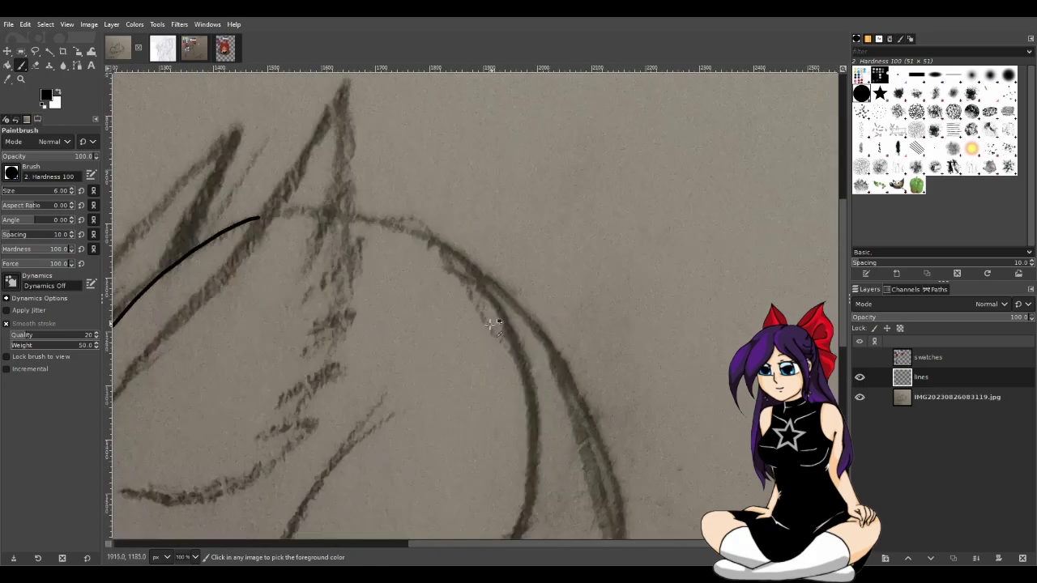
{"action": "scroll", "coordinate": [217, 279], "scroll_direction": "up", "scroll_amount": 1, "text": "ctrl"}
{"action": "scroll", "coordinate": [208, 255], "scroll_direction": "up", "scroll_amount": 1, "text": "ctrl"}
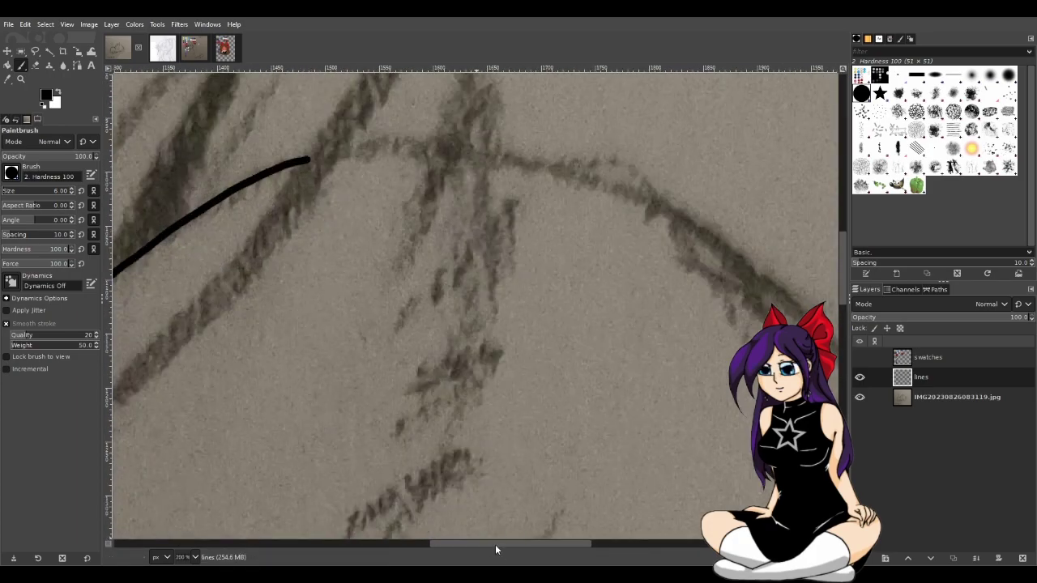
{"action": "left_click_drag", "start_coordinate": [495, 548], "coordinate": [448, 545]}
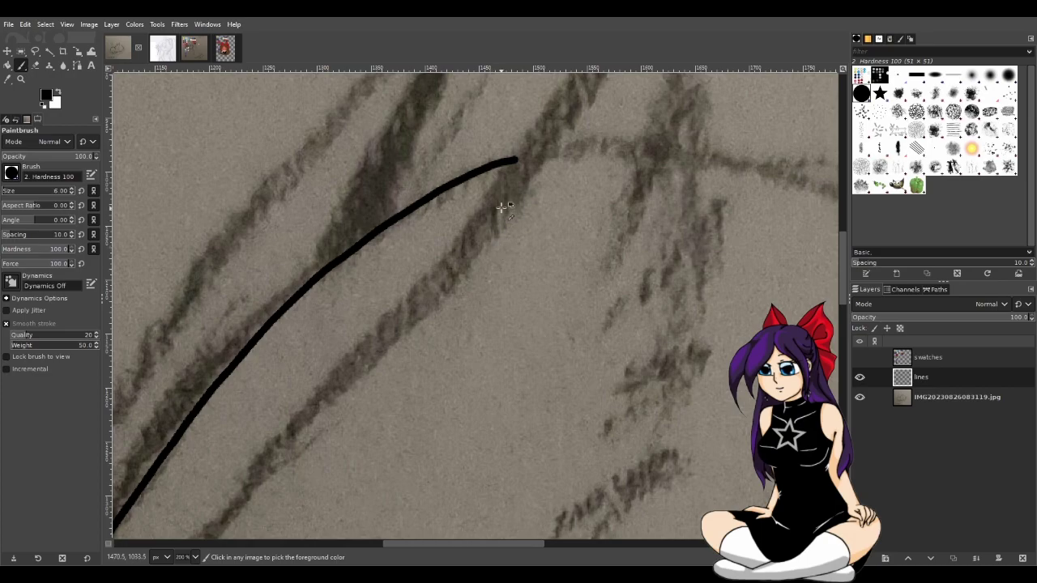
{"action": "scroll", "coordinate": [478, 231], "scroll_direction": "up", "scroll_amount": 2}
{"action": "scroll", "coordinate": [451, 354], "scroll_direction": "up", "scroll_amount": 1, "text": "ctrl"}
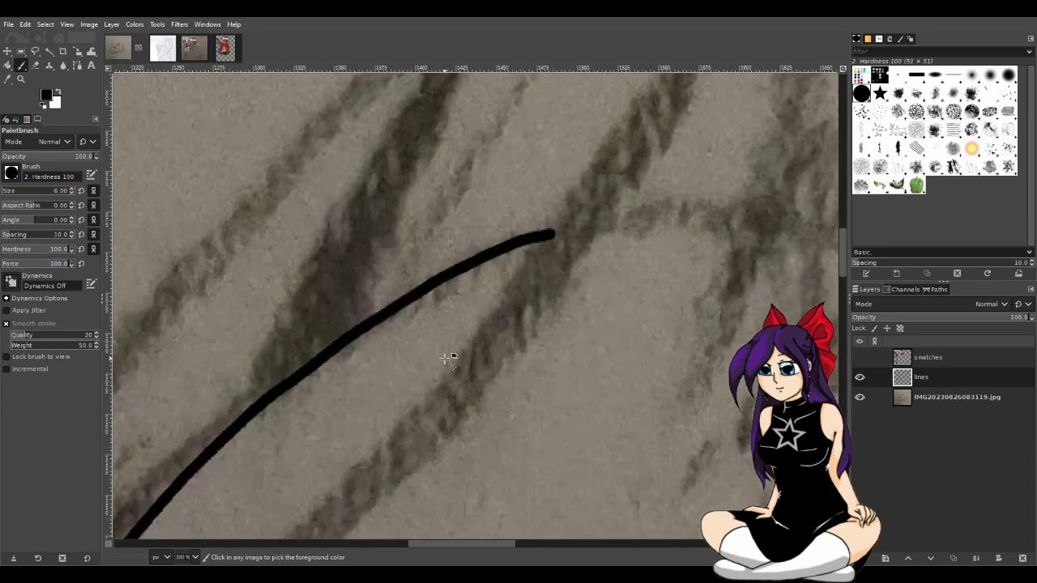
{"action": "left_click", "coordinate": [36, 65]}
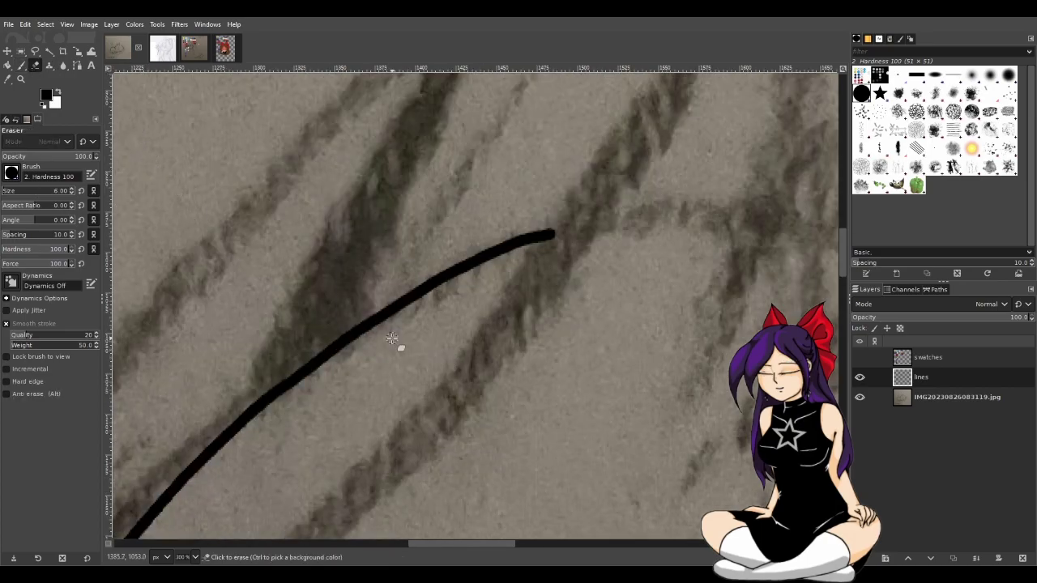
{"action": "mouse_move", "coordinate": [361, 320]}
{"action": "left_mouse_down"}
{"action": "mouse_move", "coordinate": [436, 321]}
{"action": "mouse_move", "coordinate": [386, 298]}
{"action": "mouse_move", "coordinate": [445, 294]}
{"action": "mouse_move", "coordinate": [380, 280]}
{"action": "mouse_move", "coordinate": [503, 276]}
{"action": "mouse_move", "coordinate": [439, 259]}
{"action": "mouse_move", "coordinate": [556, 231]}
{"action": "left_mouse_up"}
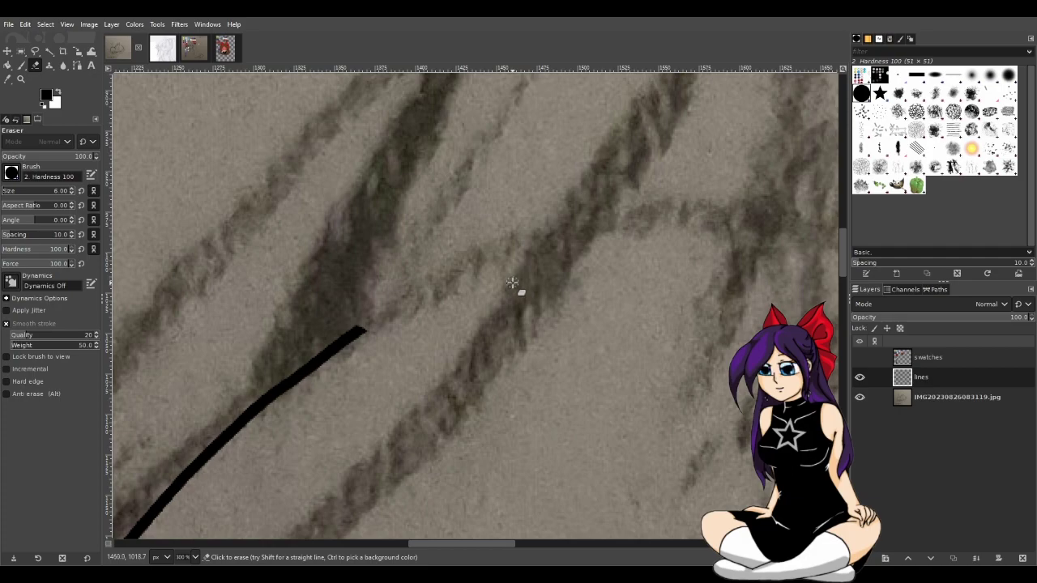
Redraw the upper end of the back line with the Paintbrush, curving to the tall wing's edge and retrying until it joins smoothly
{"action": "key", "text": "p"}
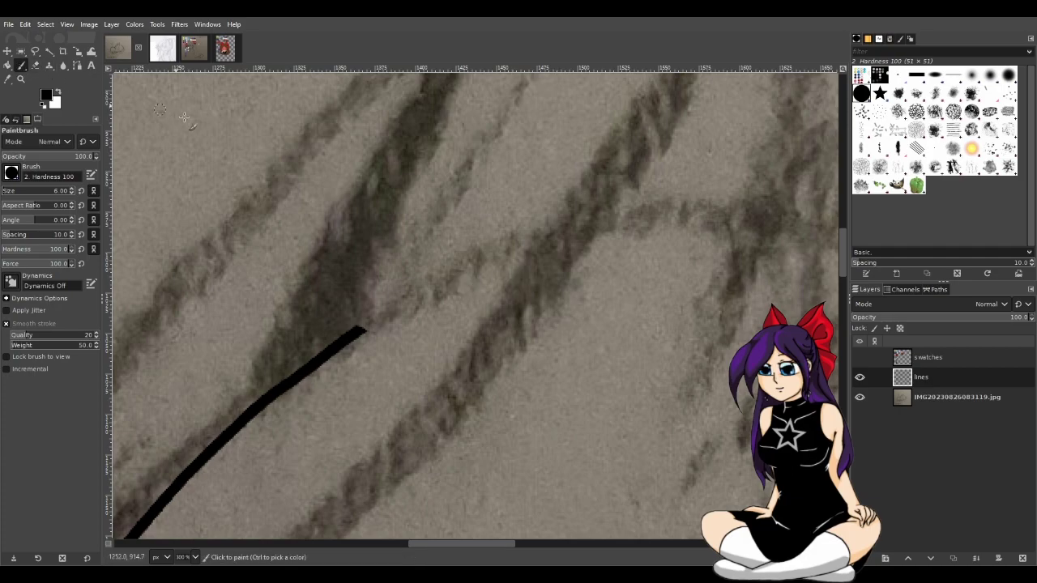
{"action": "mouse_move", "coordinate": [357, 332]}
{"action": "left_mouse_down"}
{"action": "mouse_move", "coordinate": [512, 255]}
{"action": "mouse_move", "coordinate": [414, 280]}
{"action": "left_mouse_up"}
{"action": "key", "text": "ctrl+z"}
{"action": "key", "text": "ctrl+z"}
{"action": "mouse_move", "coordinate": [544, 243]}
{"action": "left_mouse_down"}
{"action": "mouse_move", "coordinate": [405, 303]}
{"action": "mouse_move", "coordinate": [371, 332]}
{"action": "left_mouse_up"}
{"action": "left_click_drag", "start_coordinate": [369, 325], "coordinate": [544, 243]}
{"action": "key", "text": "ctrl+z"}
{"action": "left_click_drag", "start_coordinate": [352, 336], "coordinate": [536, 243]}
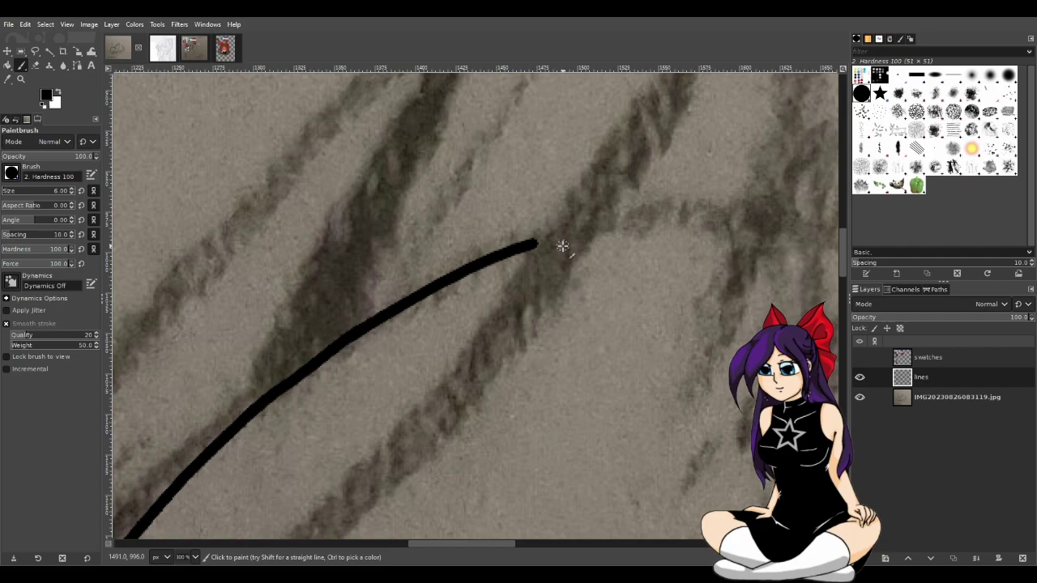
Smooth the underside of the join in the back line near the small wing's base with the Eraser
{"action": "scroll", "coordinate": [408, 365], "scroll_direction": "down", "scroll_amount": 3, "text": "ctrl"}
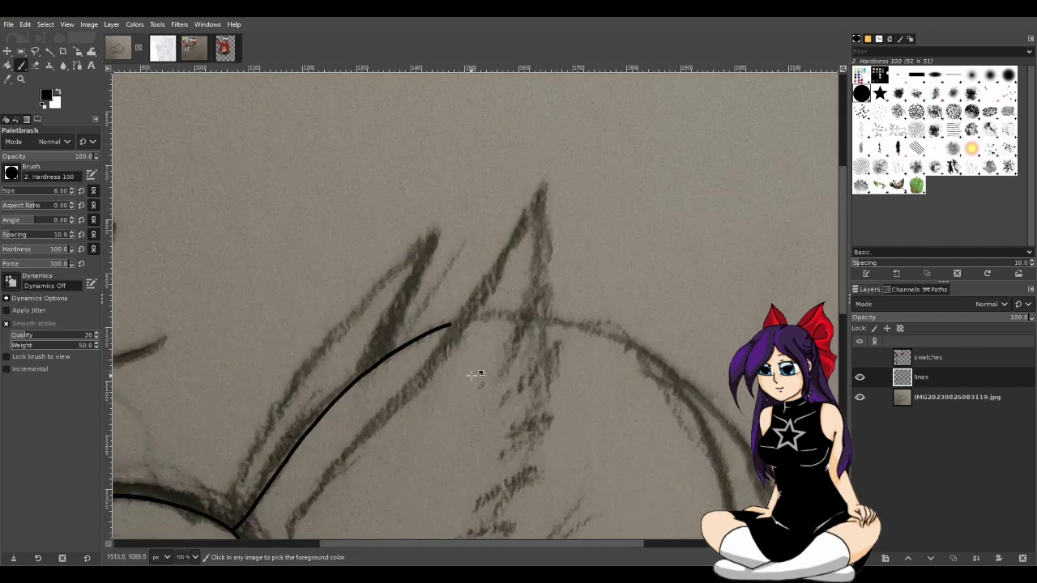
{"action": "scroll", "coordinate": [474, 373], "scroll_direction": "up", "scroll_amount": 7, "text": "ctrl"}
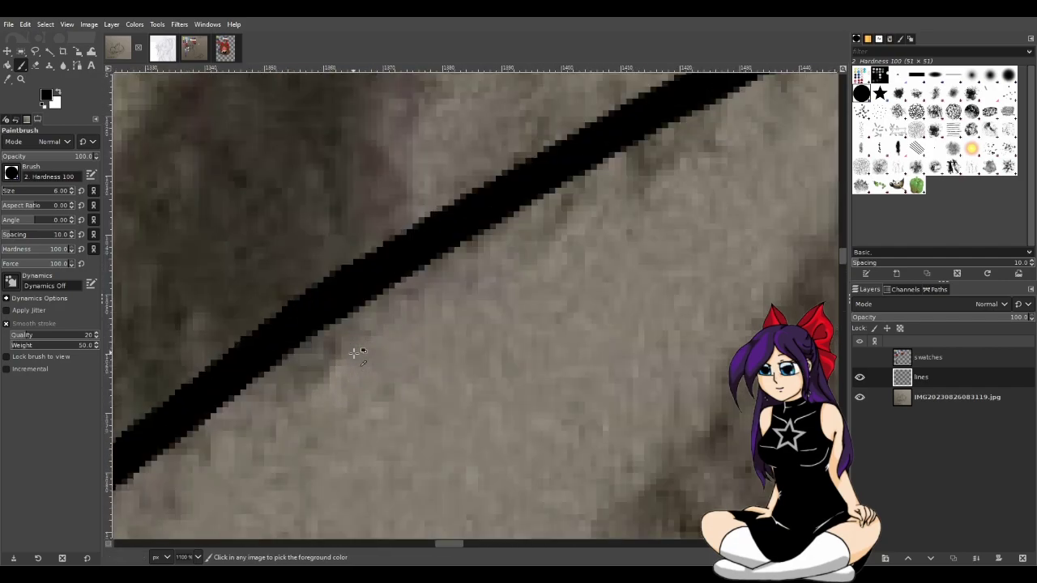
{"action": "left_click", "coordinate": [35, 65]}
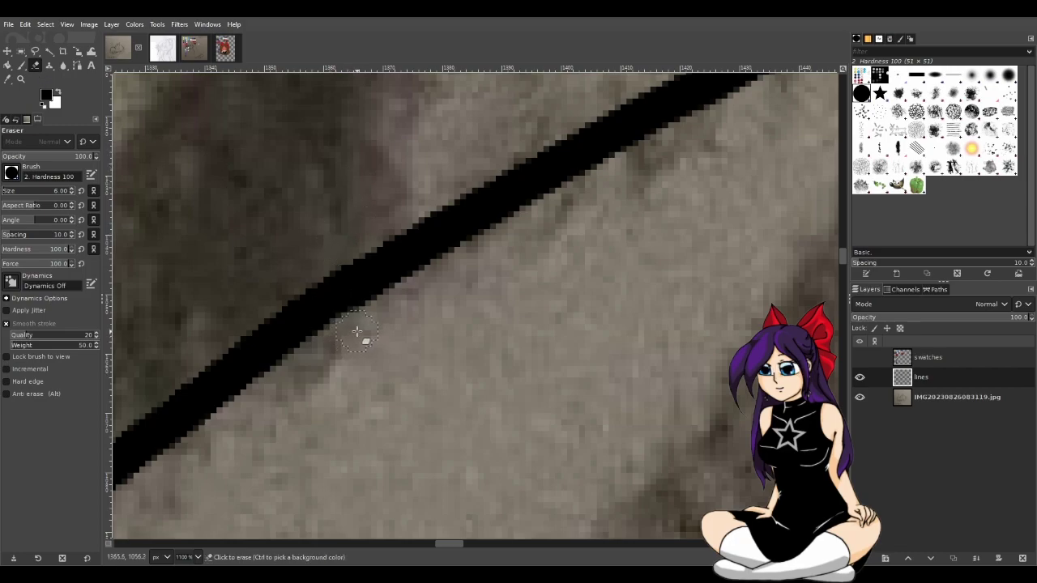
{"action": "left_click", "coordinate": [389, 316]}
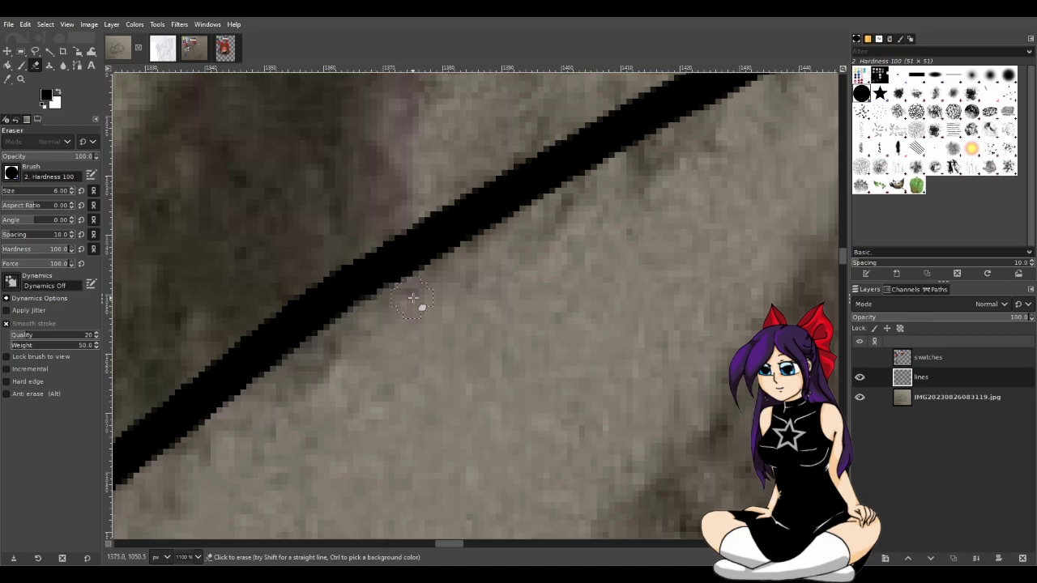
Extend the back line with the Paintbrush from the tall wing's front edge across its base to the start of the rump
{"action": "scroll", "coordinate": [502, 357], "scroll_direction": "down", "scroll_amount": 5, "text": "ctrl"}
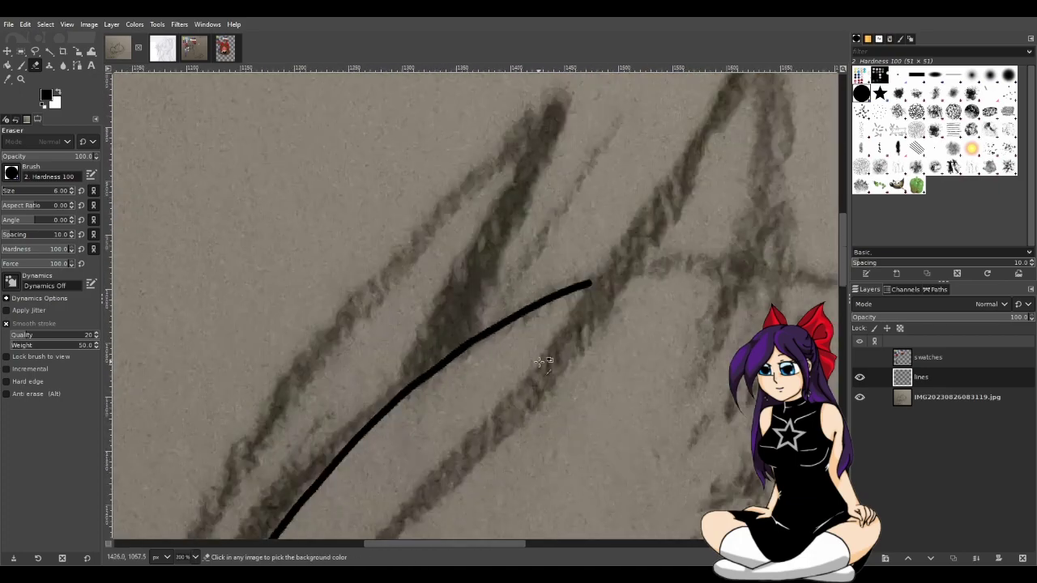
{"action": "scroll", "coordinate": [599, 397], "scroll_direction": "down", "scroll_amount": 3, "text": "ctrl"}
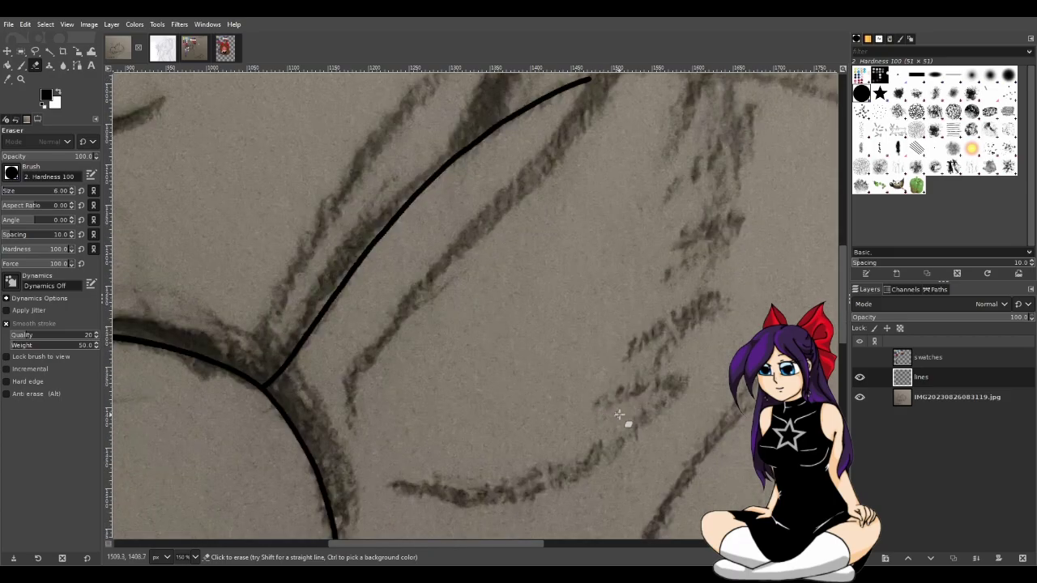
{"action": "left_click_drag", "start_coordinate": [486, 543], "coordinate": [592, 543]}
{"action": "left_click", "coordinate": [21, 65]}
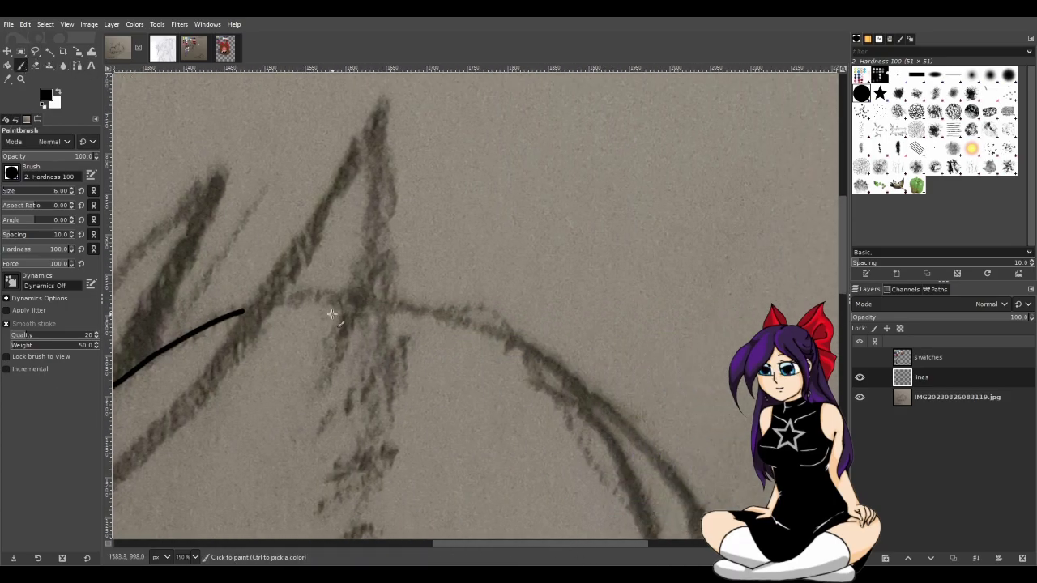
{"action": "left_click_drag", "start_coordinate": [242, 312], "coordinate": [300, 301]}
{"action": "key", "text": "ctrl+z"}
{"action": "mouse_move", "coordinate": [241, 312]}
{"action": "left_mouse_down"}
{"action": "mouse_move", "coordinate": [316, 296]}
{"action": "mouse_move", "coordinate": [405, 302]}
{"action": "mouse_move", "coordinate": [499, 333]}
{"action": "left_mouse_up"}
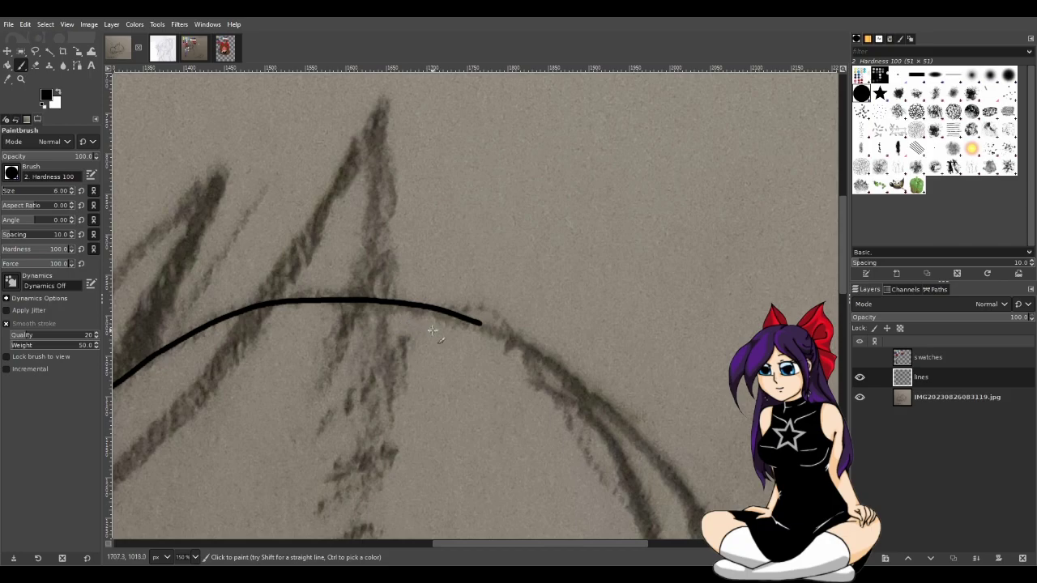
Erase the far end of the new back line, from between the tall wing's two edges to the start of the rump
{"action": "left_click", "coordinate": [36, 66]}
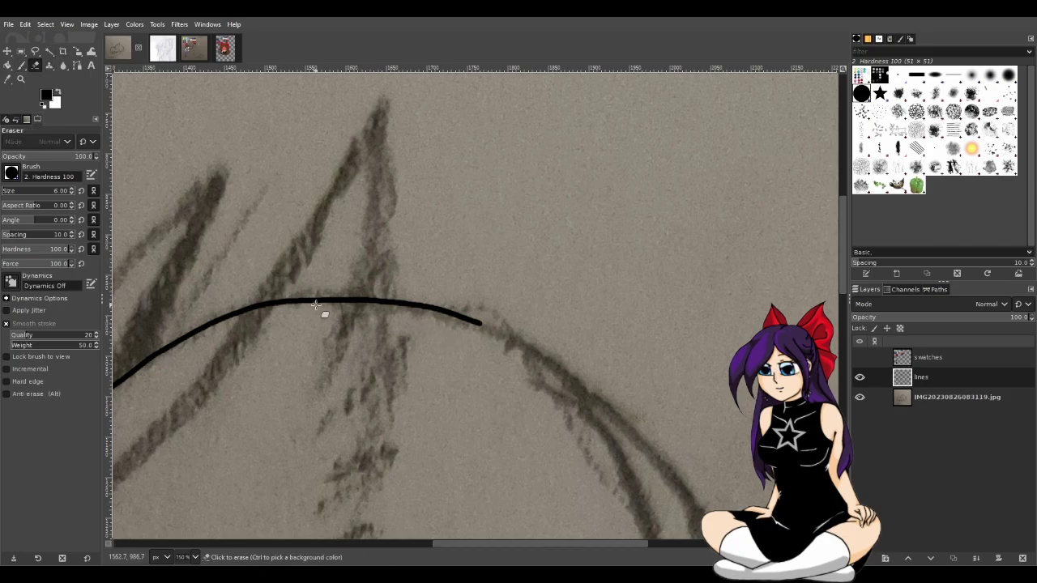
{"action": "left_click_drag", "start_coordinate": [339, 302], "coordinate": [352, 308]}
{"action": "scroll", "coordinate": [408, 339], "scroll_direction": "up", "scroll_amount": 4}
{"action": "mouse_move", "coordinate": [225, 203]}
{"action": "left_mouse_down"}
{"action": "mouse_move", "coordinate": [238, 208]}
{"action": "mouse_move", "coordinate": [267, 187]}
{"action": "mouse_move", "coordinate": [350, 199]}
{"action": "left_mouse_up"}
{"action": "mouse_move", "coordinate": [262, 190]}
{"action": "left_mouse_down"}
{"action": "mouse_move", "coordinate": [452, 221]}
{"action": "mouse_move", "coordinate": [496, 273]}
{"action": "mouse_move", "coordinate": [401, 186]}
{"action": "mouse_move", "coordinate": [449, 189]}
{"action": "mouse_move", "coordinate": [630, 287]}
{"action": "mouse_move", "coordinate": [585, 253]}
{"action": "mouse_move", "coordinate": [696, 307]}
{"action": "mouse_move", "coordinate": [641, 273]}
{"action": "left_mouse_up"}
{"action": "scroll", "coordinate": [613, 299], "scroll_direction": "down", "scroll_amount": 2}
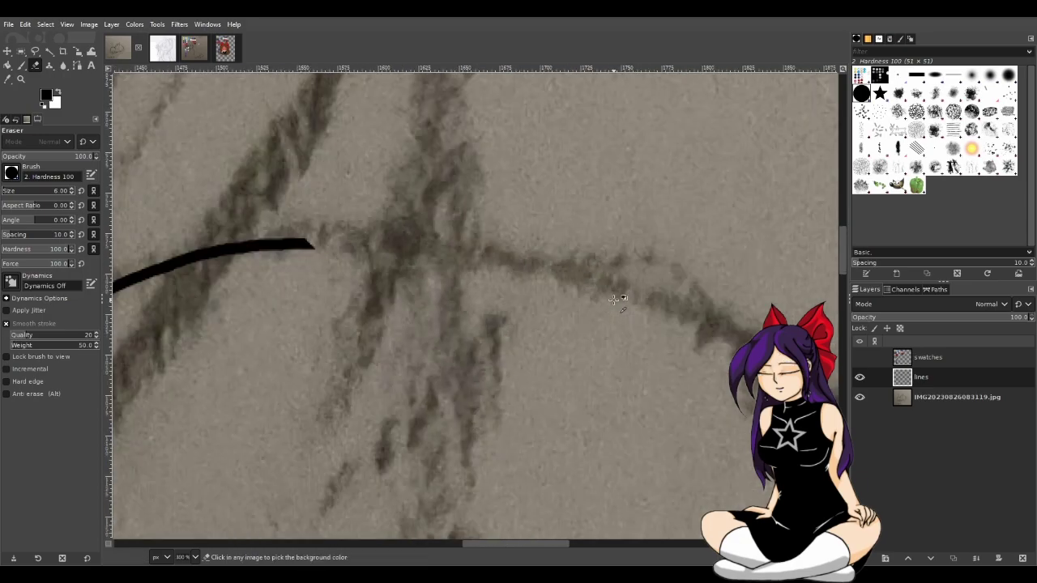
Redraw the back line with the Paintbrush from inside the tall wing's base to the rump's fork with the tail, retrying until it curves smoothly
{"action": "left_click_drag", "start_coordinate": [566, 545], "coordinate": [589, 544]}
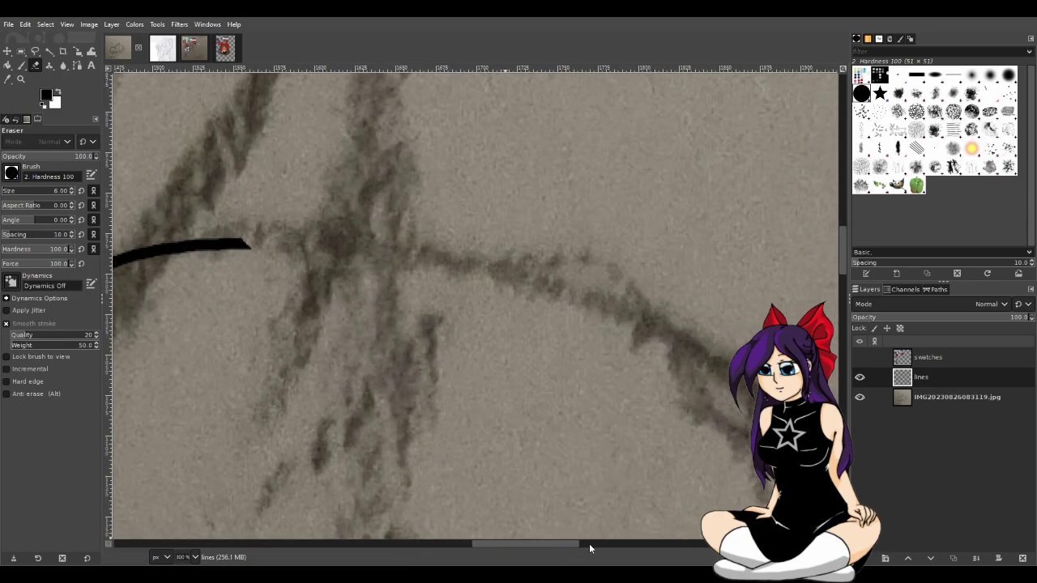
{"action": "key", "text": "p"}
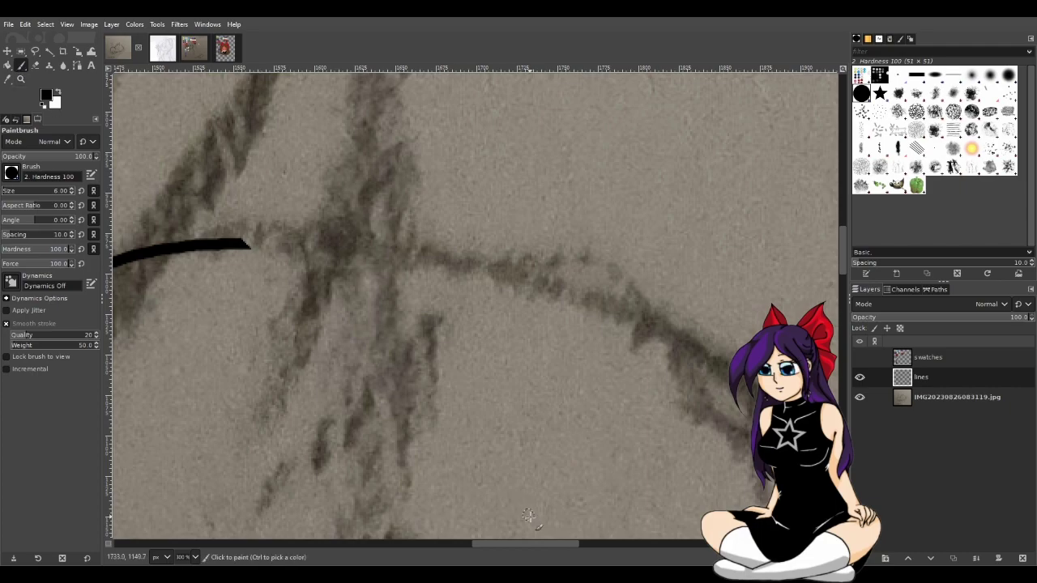
{"action": "left_click_drag", "start_coordinate": [551, 544], "coordinate": [556, 546]}
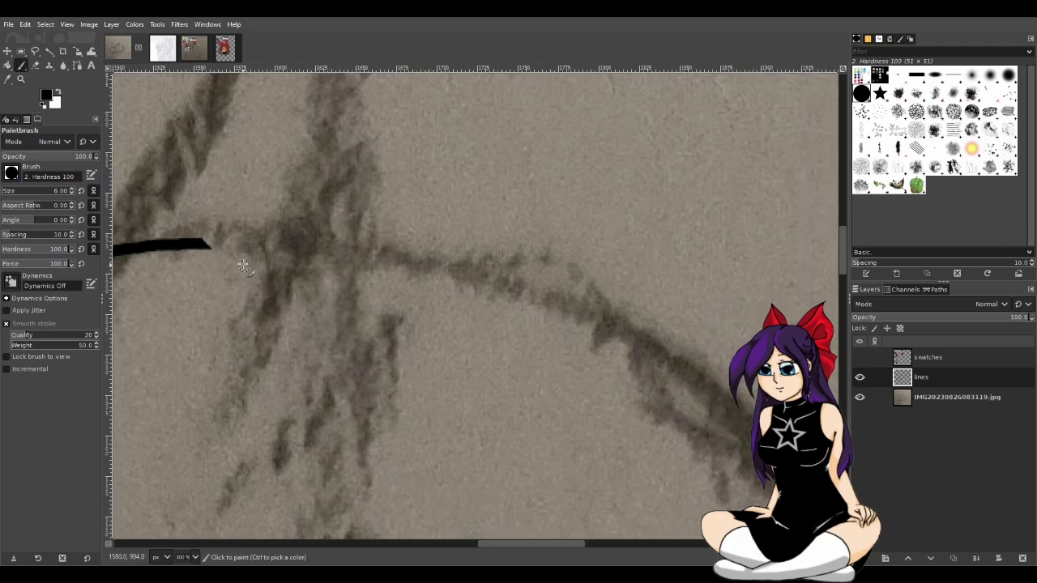
{"action": "left_click_drag", "start_coordinate": [191, 243], "coordinate": [324, 250]}
{"action": "key", "text": "ctrl+z"}
{"action": "mouse_move", "coordinate": [189, 243]}
{"action": "left_mouse_down"}
{"action": "mouse_move", "coordinate": [336, 259]}
{"action": "mouse_move", "coordinate": [551, 312]}
{"action": "left_mouse_up"}
{"action": "key", "text": "ctrl+z"}
{"action": "mouse_move", "coordinate": [190, 244]}
{"action": "left_mouse_down"}
{"action": "mouse_move", "coordinate": [382, 266]}
{"action": "mouse_move", "coordinate": [654, 360]}
{"action": "left_mouse_up"}
{"action": "key", "text": "ctrl+z"}
{"action": "scroll", "coordinate": [546, 367], "scroll_direction": "up", "scroll_amount": 2}
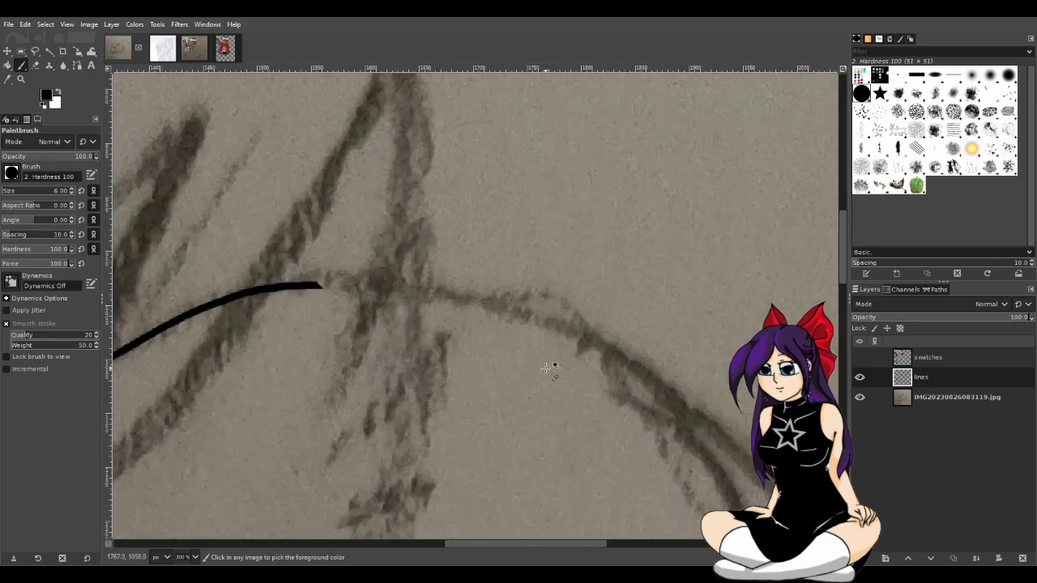
{"action": "scroll", "coordinate": [546, 367], "scroll_direction": "down", "scroll_amount": 1}
{"action": "left_click_drag", "start_coordinate": [534, 547], "coordinate": [559, 542]}
{"action": "scroll", "coordinate": [567, 505], "scroll_direction": "down", "scroll_amount": 1}
{"action": "scroll", "coordinate": [566, 507], "scroll_direction": "down", "scroll_amount": 2}
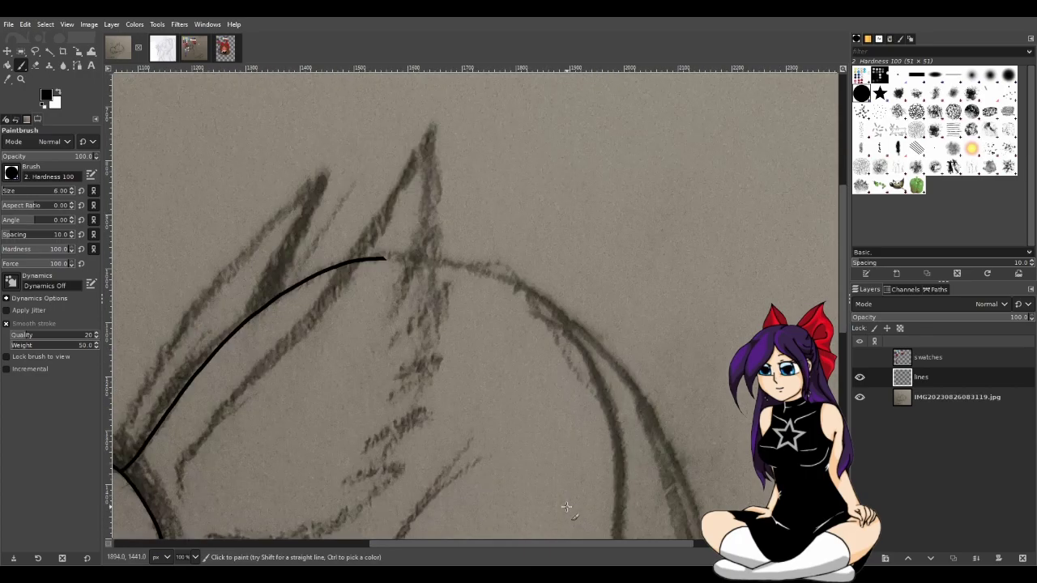
{"action": "scroll", "coordinate": [561, 474], "scroll_direction": "up", "scroll_amount": 1}
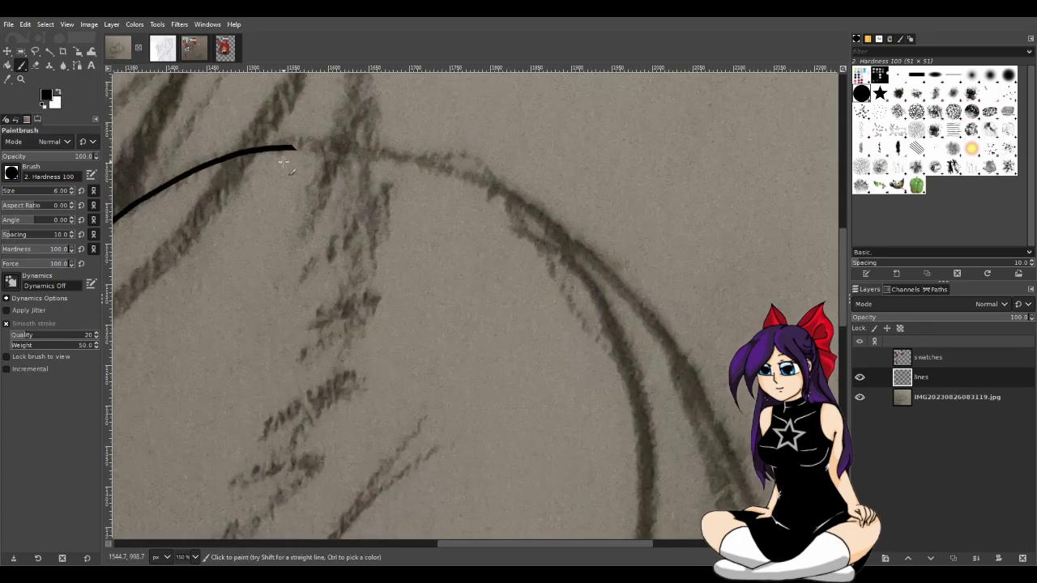
{"action": "mouse_move", "coordinate": [293, 149]}
{"action": "left_mouse_down"}
{"action": "mouse_move", "coordinate": [407, 165]}
{"action": "mouse_move", "coordinate": [524, 208]}
{"action": "left_mouse_up"}
{"action": "key", "text": "ctrl+z"}
{"action": "mouse_move", "coordinate": [261, 150]}
{"action": "left_mouse_down"}
{"action": "mouse_move", "coordinate": [342, 153]}
{"action": "mouse_move", "coordinate": [428, 173]}
{"action": "mouse_move", "coordinate": [542, 222]}
{"action": "mouse_move", "coordinate": [439, 169]}
{"action": "mouse_move", "coordinate": [311, 147]}
{"action": "left_mouse_up"}
{"action": "key", "text": "ctrl+z"}
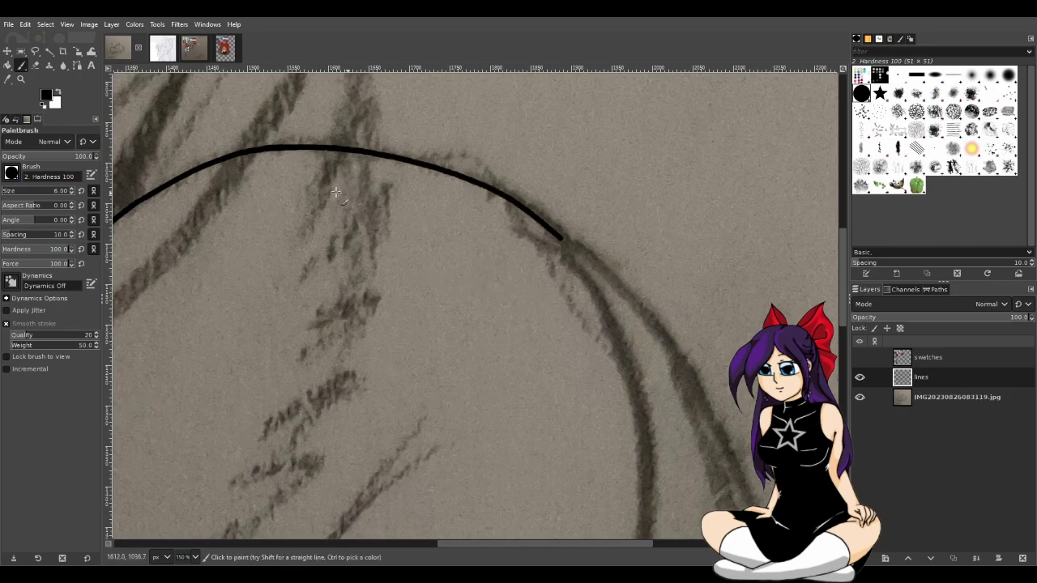
Smooth the underside of the join in the back line at the tall wing's base with the Eraser
{"action": "scroll", "coordinate": [335, 192], "scroll_direction": "up", "scroll_amount": 4, "text": "ctrl"}
{"action": "key", "text": "shift+e"}
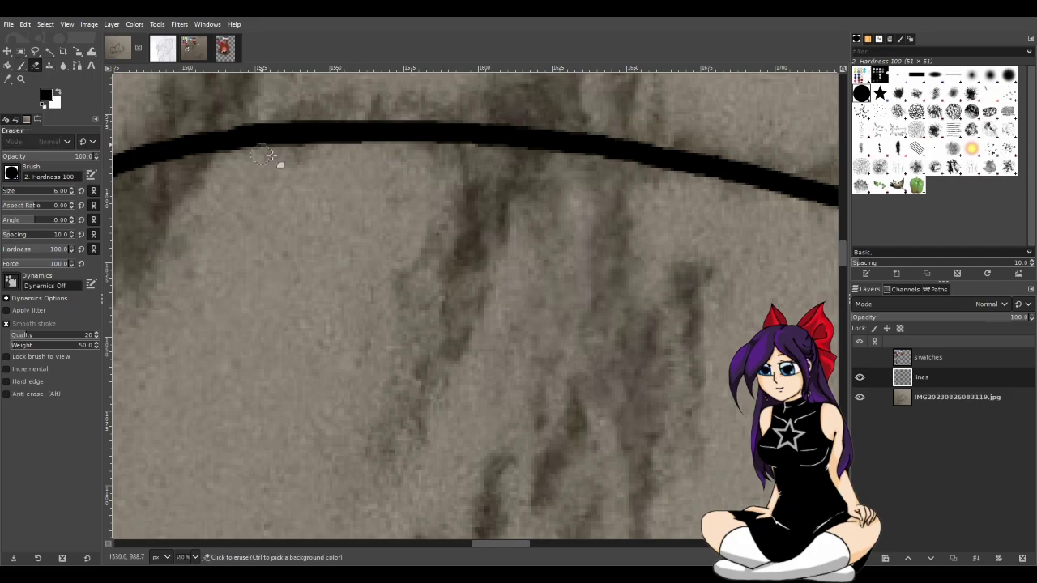
{"action": "scroll", "coordinate": [231, 146], "scroll_direction": "up", "scroll_amount": 1, "text": "ctrl"}
{"action": "left_click_drag", "start_coordinate": [364, 152], "coordinate": [225, 163]}
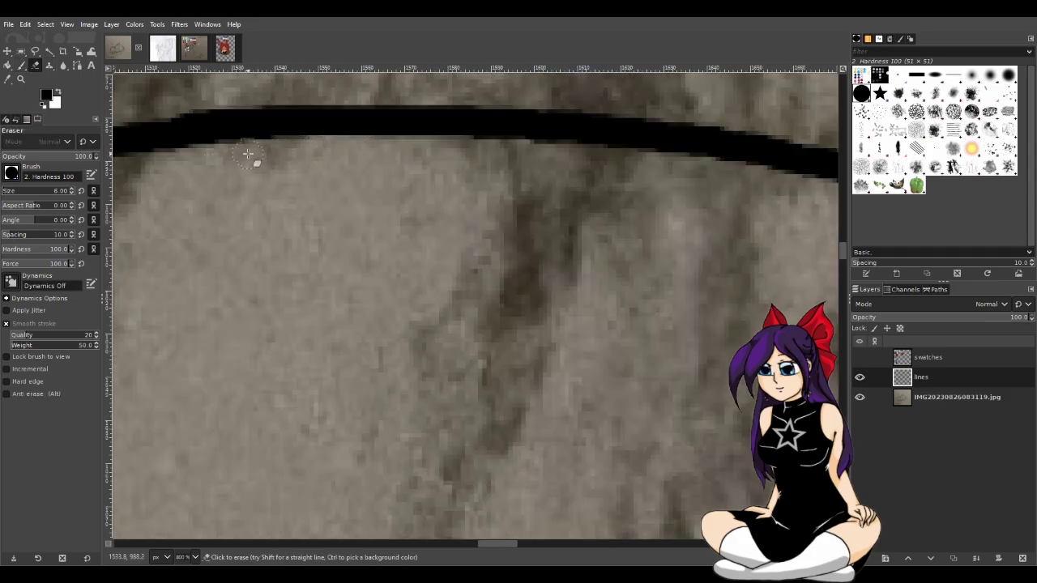
Ink the rump outline with the Paintbrush from the fork with the tail, around the hind curve and down to the hind leg's base
{"action": "scroll", "coordinate": [576, 337], "scroll_direction": "down", "scroll_amount": 3, "text": "ctrl"}
{"action": "scroll", "coordinate": [580, 342], "scroll_direction": "down", "scroll_amount": 1, "text": "ctrl"}
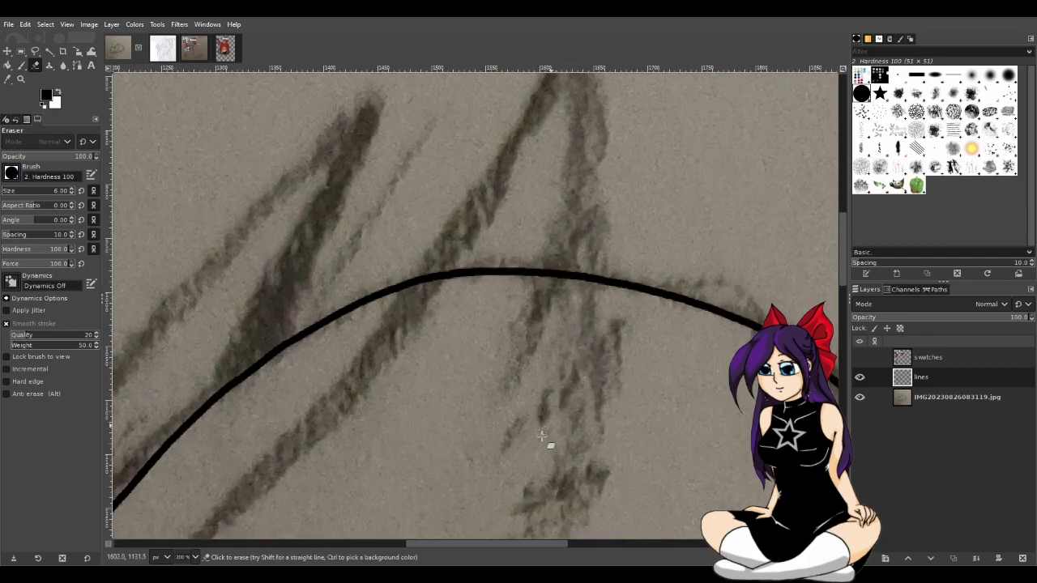
{"action": "left_click_drag", "start_coordinate": [531, 542], "coordinate": [600, 542]}
{"action": "scroll", "coordinate": [666, 474], "scroll_direction": "down", "scroll_amount": 2}
{"action": "scroll", "coordinate": [671, 471], "scroll_direction": "down", "scroll_amount": 2}
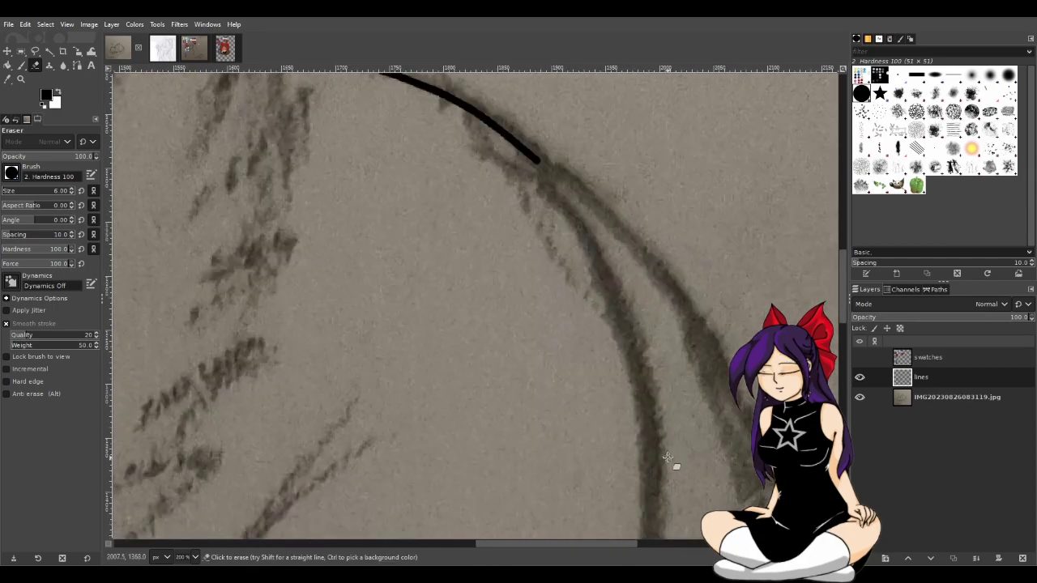
{"action": "key", "text": "p"}
{"action": "scroll", "coordinate": [459, 316], "scroll_direction": "down", "scroll_amount": 1, "text": "ctrl"}
{"action": "scroll", "coordinate": [459, 316], "scroll_direction": "down", "scroll_amount": 1, "text": "ctrl"}
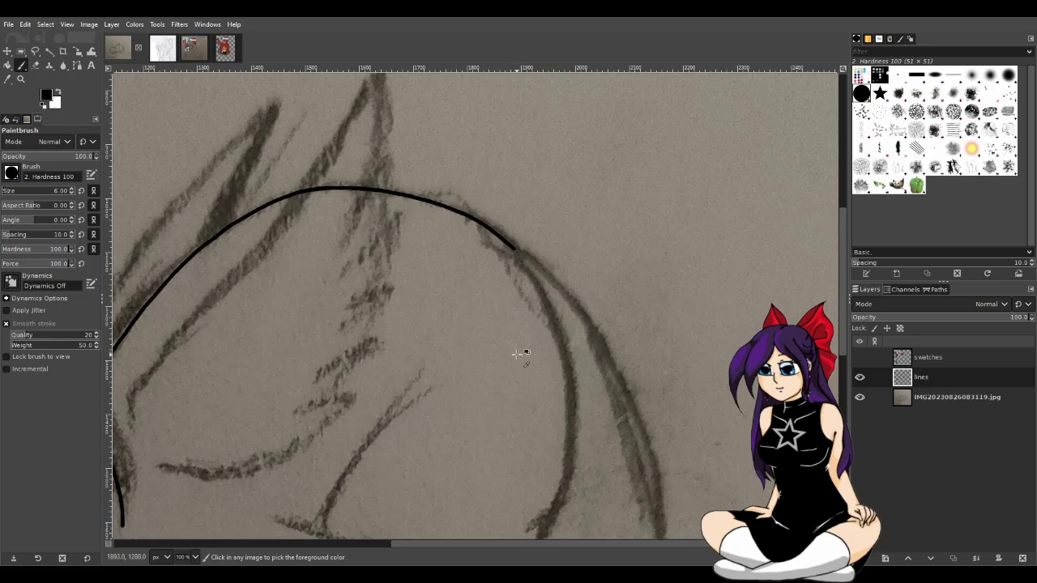
{"action": "scroll", "coordinate": [521, 354], "scroll_direction": "down", "scroll_amount": 2}
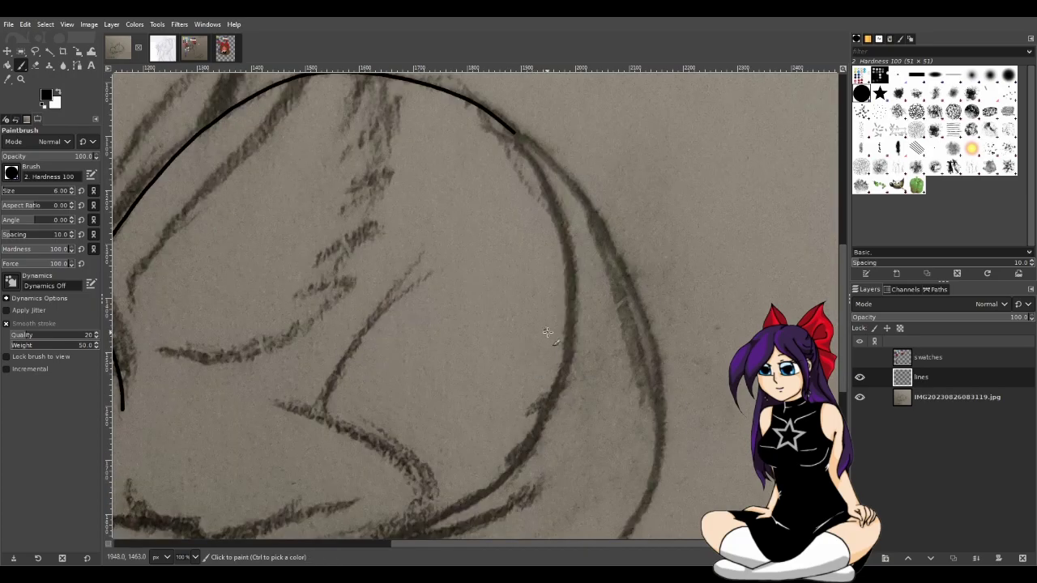
{"action": "left_click_drag", "start_coordinate": [841, 343], "coordinate": [841, 354]}
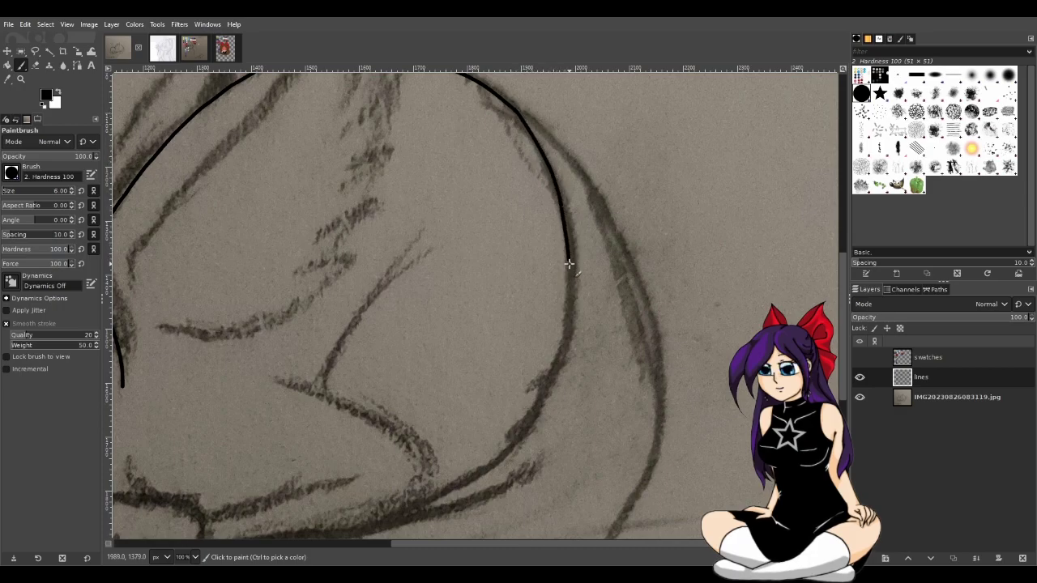
{"action": "left_click_drag", "start_coordinate": [565, 335], "coordinate": [530, 408]}
{"action": "left_click_drag", "start_coordinate": [471, 477], "coordinate": [397, 512]}
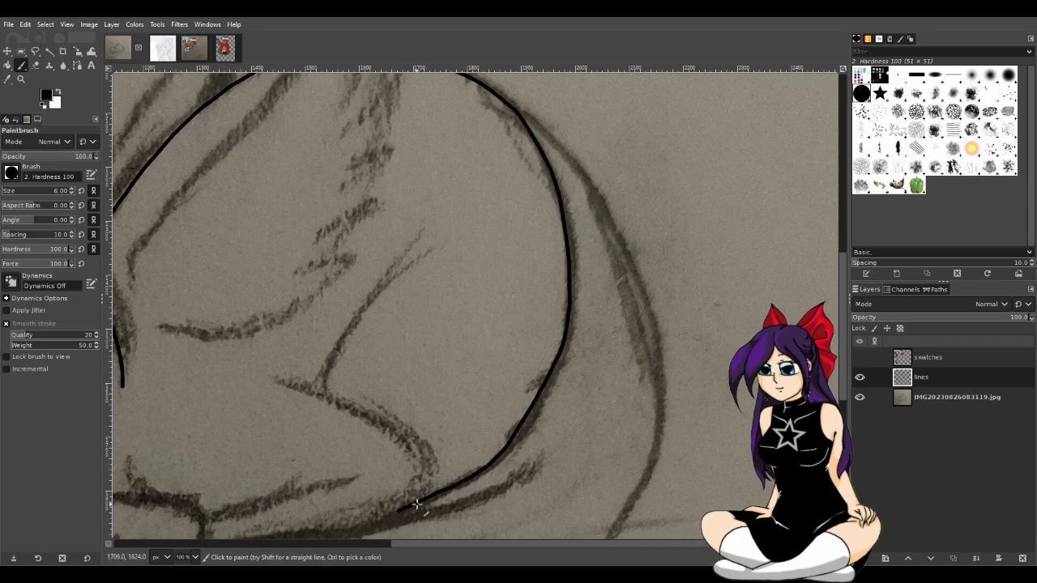
Thicken and round out the lower rump outline with extra Paintbrush strokes along its outer side
{"action": "scroll", "coordinate": [453, 494], "scroll_direction": "down", "scroll_amount": 5, "text": "ctrl"}
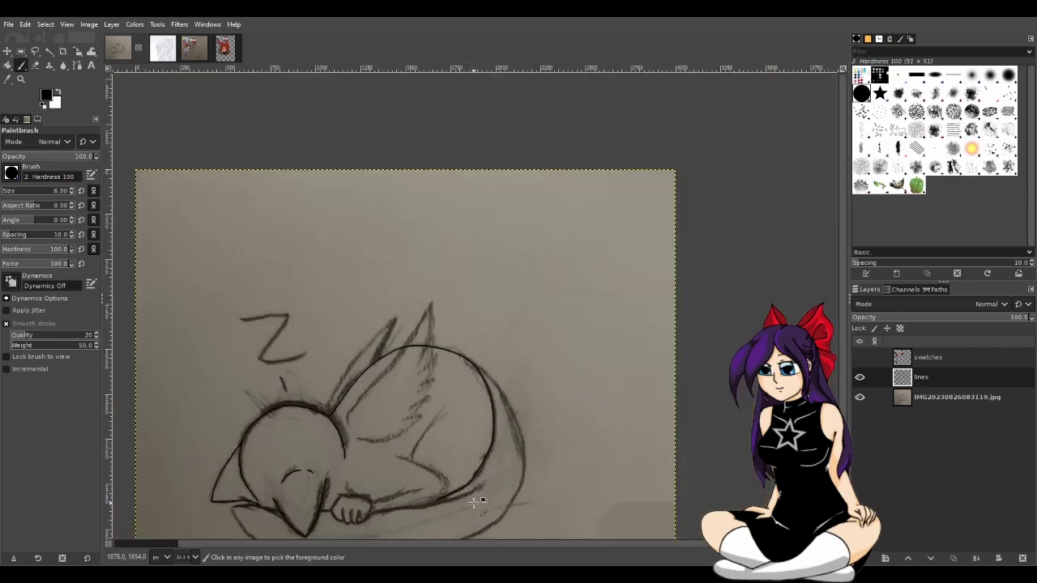
{"action": "scroll", "coordinate": [476, 499], "scroll_direction": "up", "scroll_amount": 3, "text": "ctrl"}
{"action": "scroll", "coordinate": [474, 503], "scroll_direction": "up", "scroll_amount": 3, "text": "ctrl"}
{"action": "scroll", "coordinate": [472, 501], "scroll_direction": "up", "scroll_amount": 1, "text": "ctrl"}
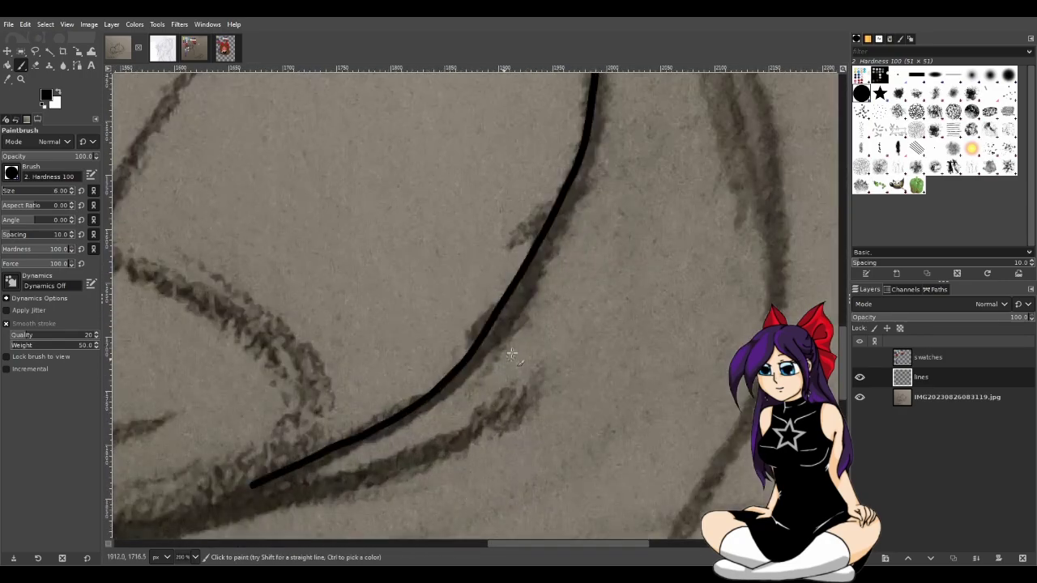
{"action": "left_click_drag", "start_coordinate": [560, 206], "coordinate": [481, 335]}
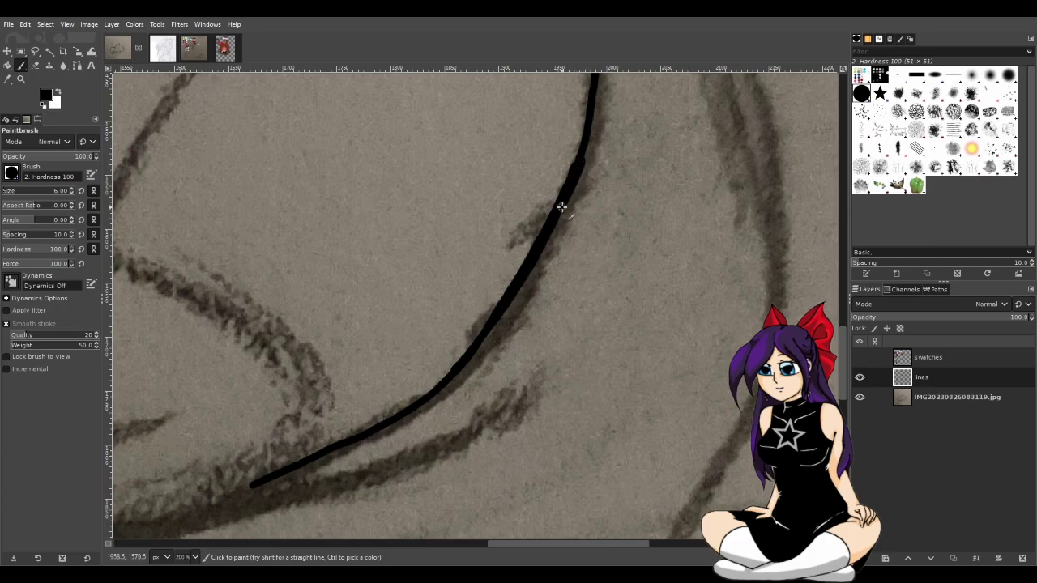
{"action": "left_click_drag", "start_coordinate": [545, 246], "coordinate": [468, 362]}
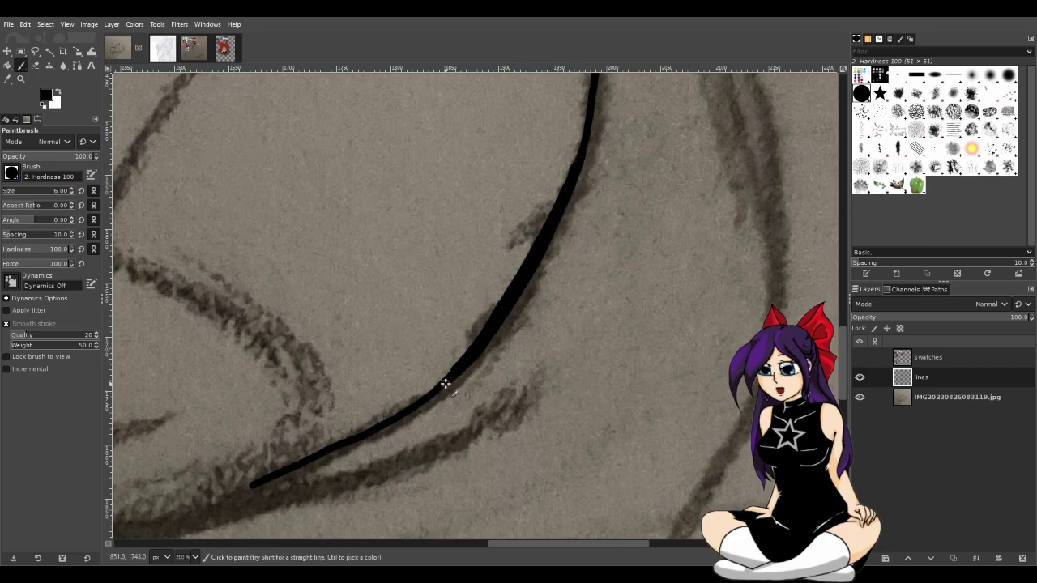
Smooth the kink in the outline where the back meets the rump, using the Eraser and small Paintbrush dabs
{"action": "scroll", "coordinate": [600, 271], "scroll_direction": "up", "scroll_amount": 2}
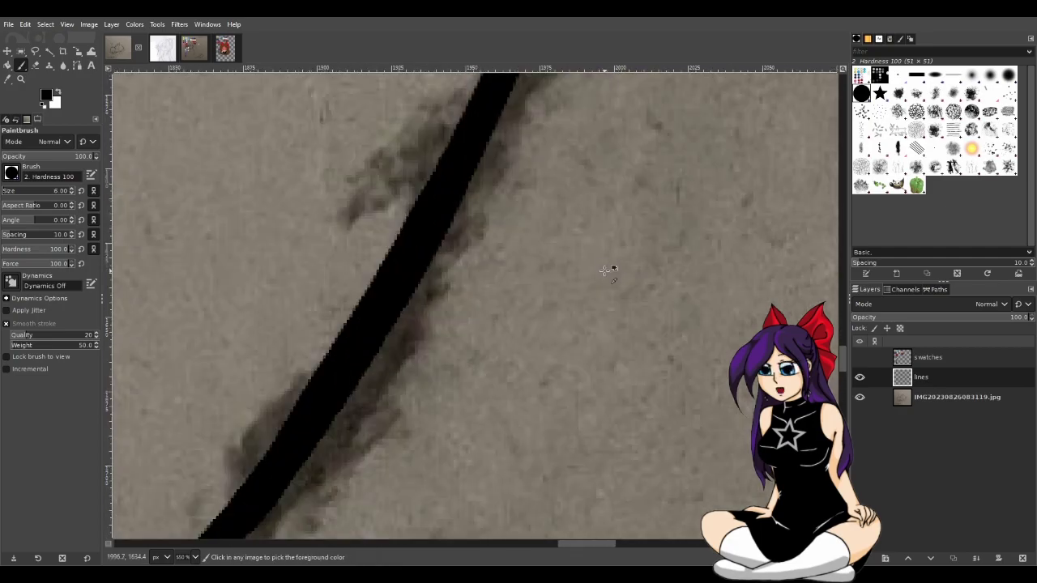
{"action": "scroll", "coordinate": [600, 271], "scroll_direction": "down", "scroll_amount": 3}
{"action": "scroll", "coordinate": [602, 280], "scroll_direction": "up", "scroll_amount": 5}
{"action": "scroll", "coordinate": [602, 280], "scroll_direction": "up", "scroll_amount": 6}
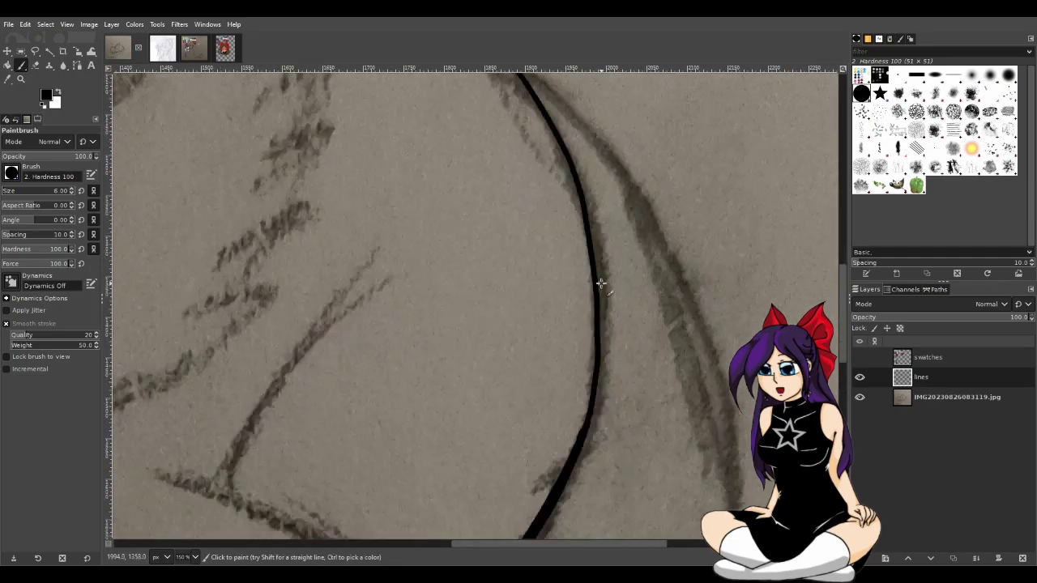
{"action": "scroll", "coordinate": [559, 300], "scroll_direction": "up", "scroll_amount": 5}
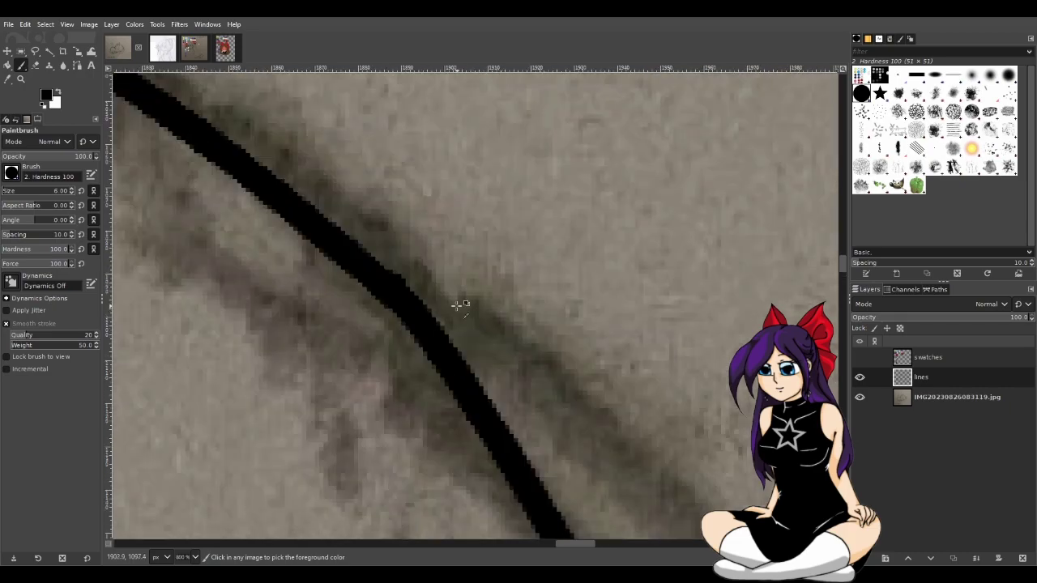
{"action": "left_click", "coordinate": [37, 67]}
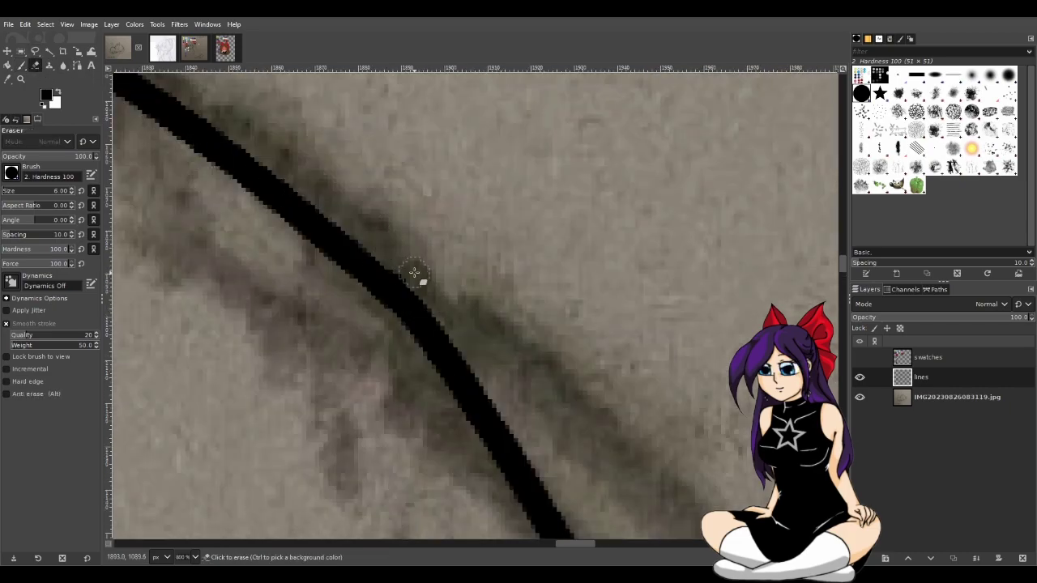
{"action": "scroll", "coordinate": [527, 406], "scroll_direction": "down", "scroll_amount": 4}
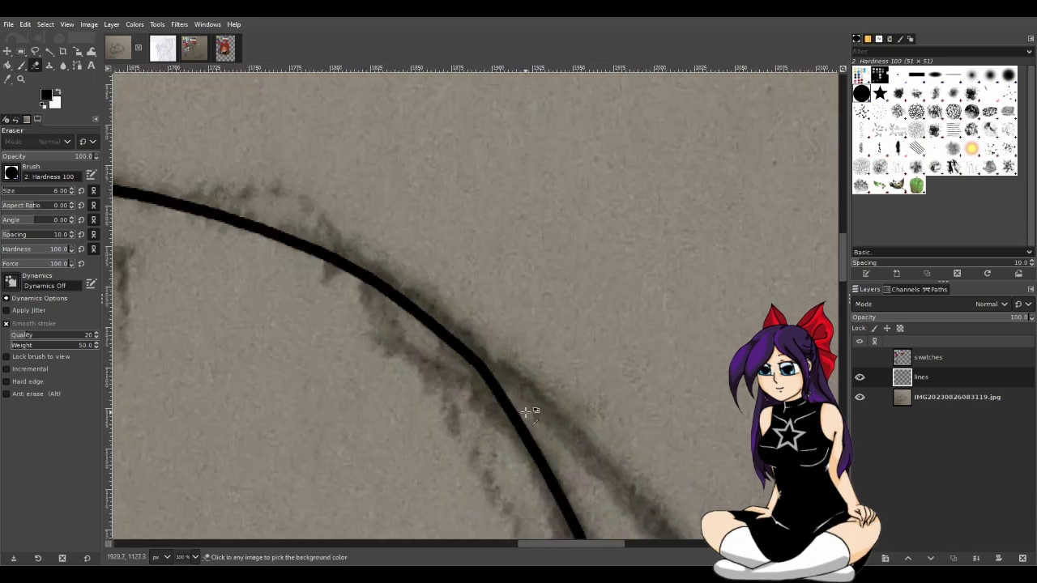
{"action": "scroll", "coordinate": [494, 409], "scroll_direction": "up", "scroll_amount": 5}
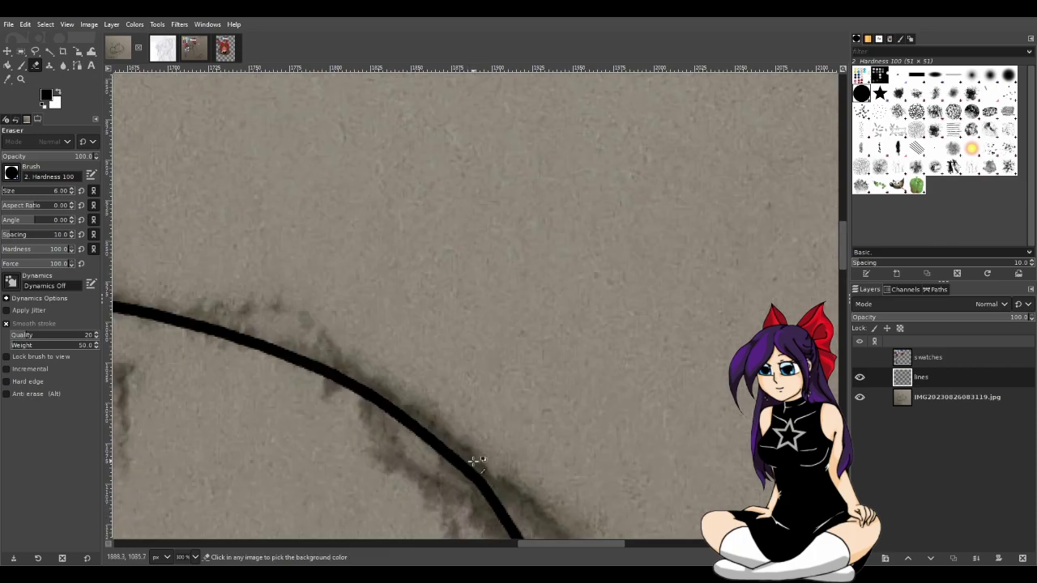
{"action": "left_click", "coordinate": [21, 65]}
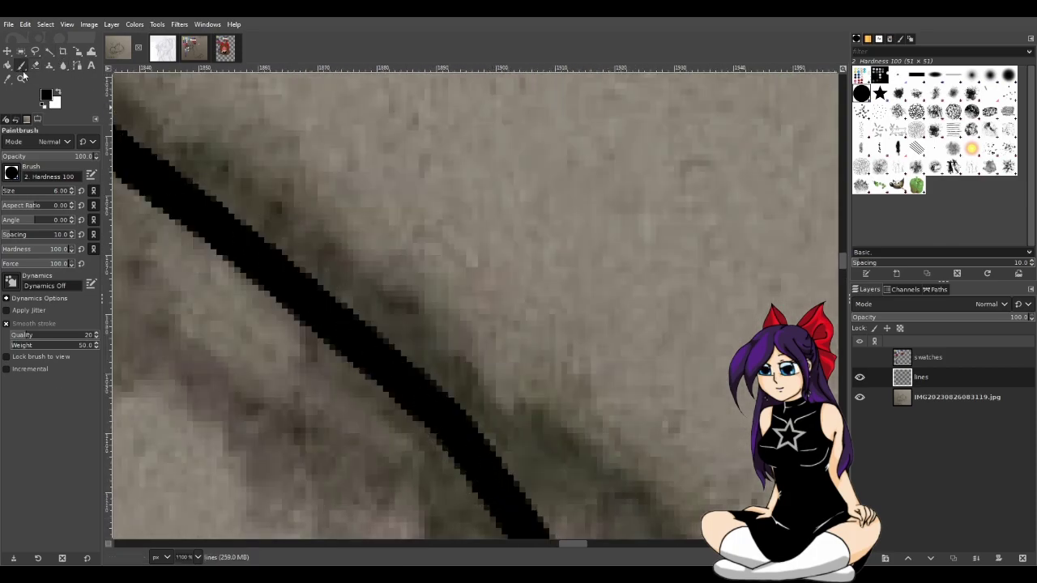
{"action": "left_click", "coordinate": [433, 412]}
{"action": "left_click", "coordinate": [440, 419]}
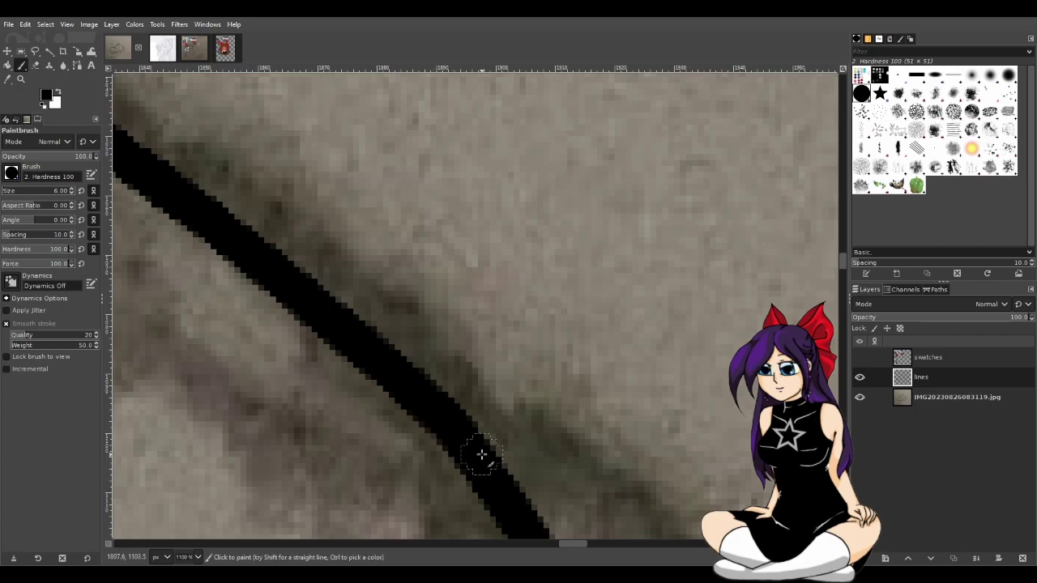
{"action": "scroll", "coordinate": [482, 455], "scroll_direction": "down", "scroll_amount": 2, "text": "ctrl"}
{"action": "scroll", "coordinate": [497, 462], "scroll_direction": "down", "scroll_amount": 5}
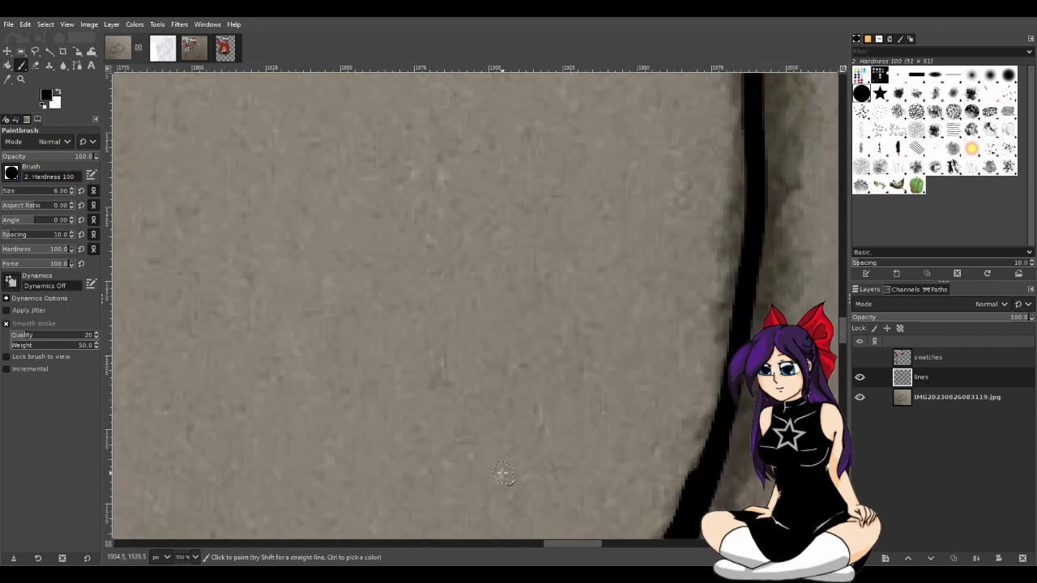
{"action": "scroll", "coordinate": [502, 474], "scroll_direction": "down", "scroll_amount": 2, "text": "ctrl"}
{"action": "scroll", "coordinate": [499, 472], "scroll_direction": "down", "scroll_amount": 3, "text": "ctrl"}
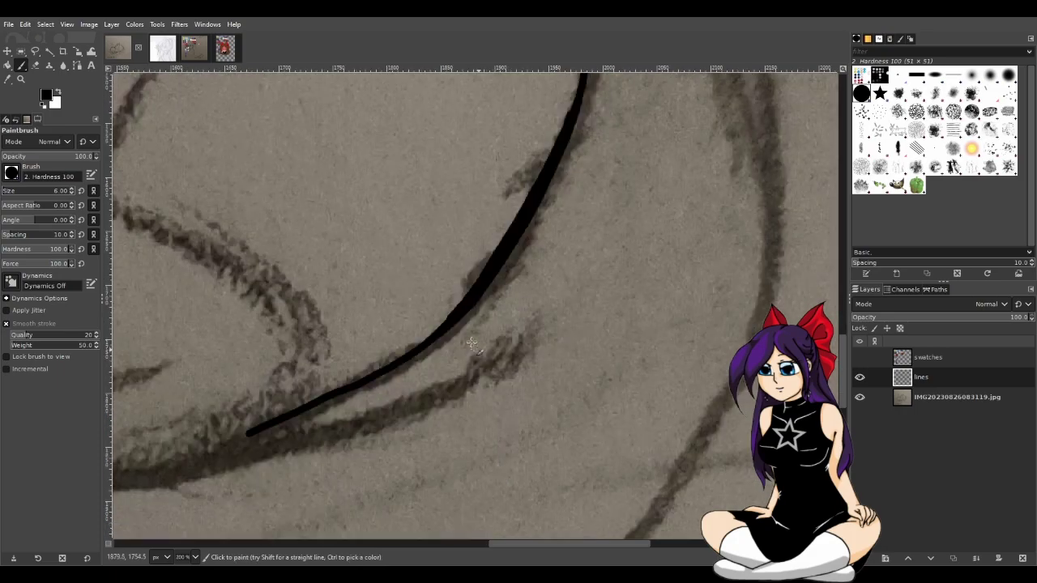
Thin and smooth the inner edge of the rear rump outline with the Eraser where it curves down toward the hind leg
{"action": "scroll", "coordinate": [543, 241], "scroll_direction": "up", "scroll_amount": 2, "text": "ctrl"}
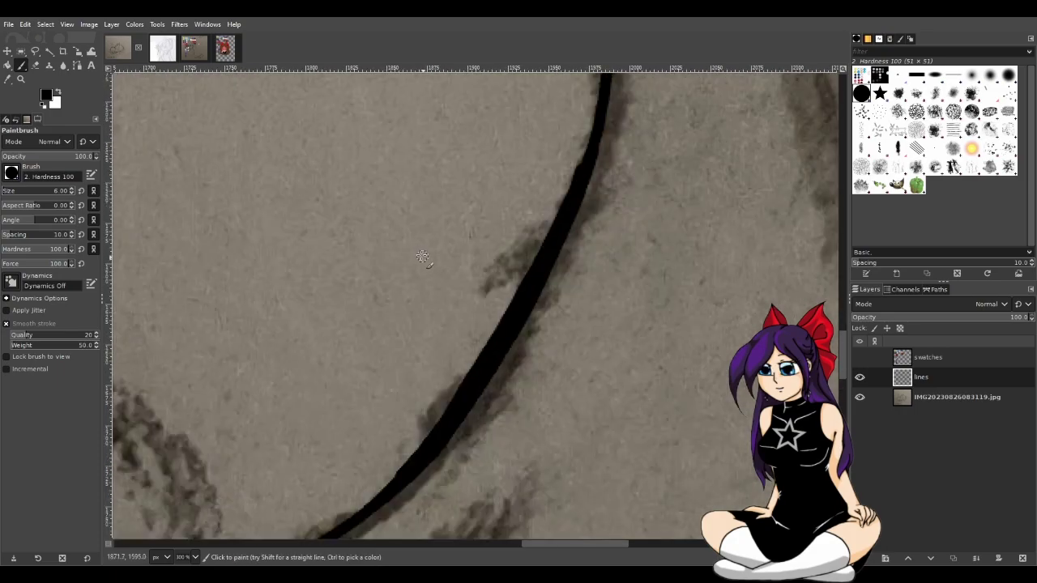
{"action": "left_click", "coordinate": [35, 64]}
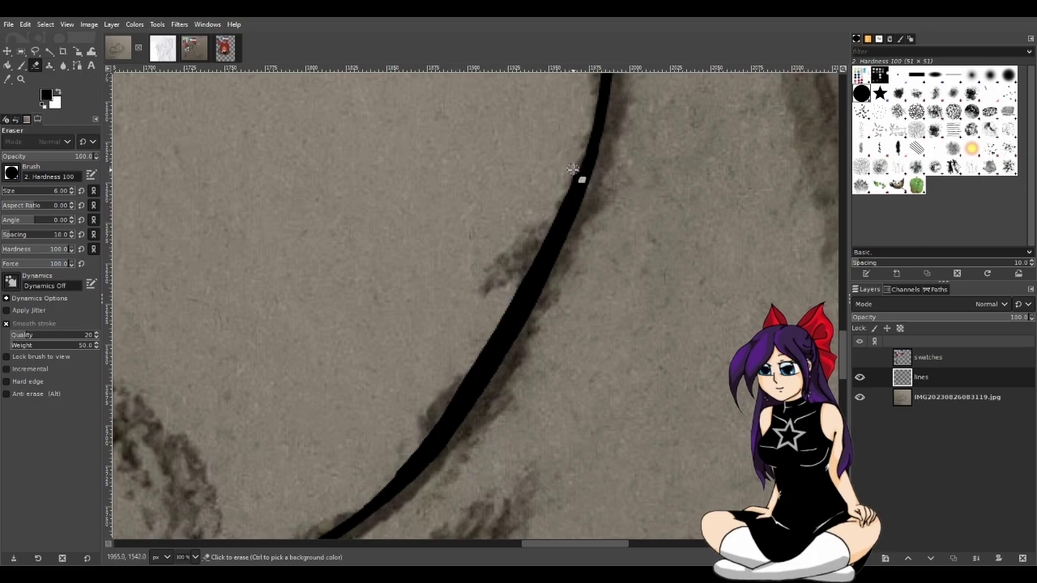
{"action": "left_click_drag", "start_coordinate": [525, 290], "coordinate": [546, 213]}
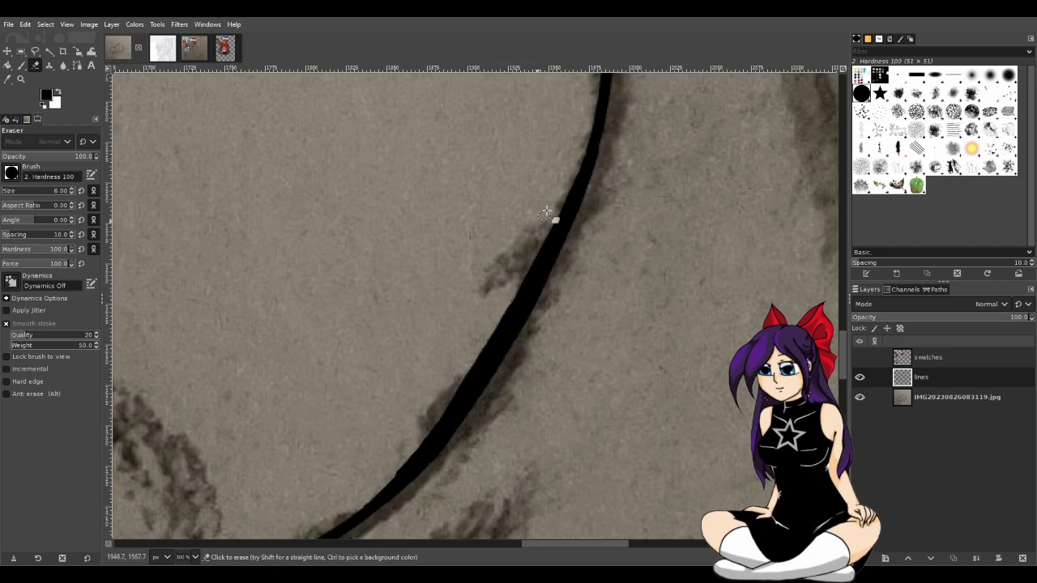
{"action": "mouse_move", "coordinate": [573, 163]}
{"action": "left_mouse_down"}
{"action": "mouse_move", "coordinate": [574, 191]}
{"action": "mouse_move", "coordinate": [530, 292]}
{"action": "mouse_move", "coordinate": [493, 324]}
{"action": "mouse_move", "coordinate": [451, 389]}
{"action": "left_mouse_up"}
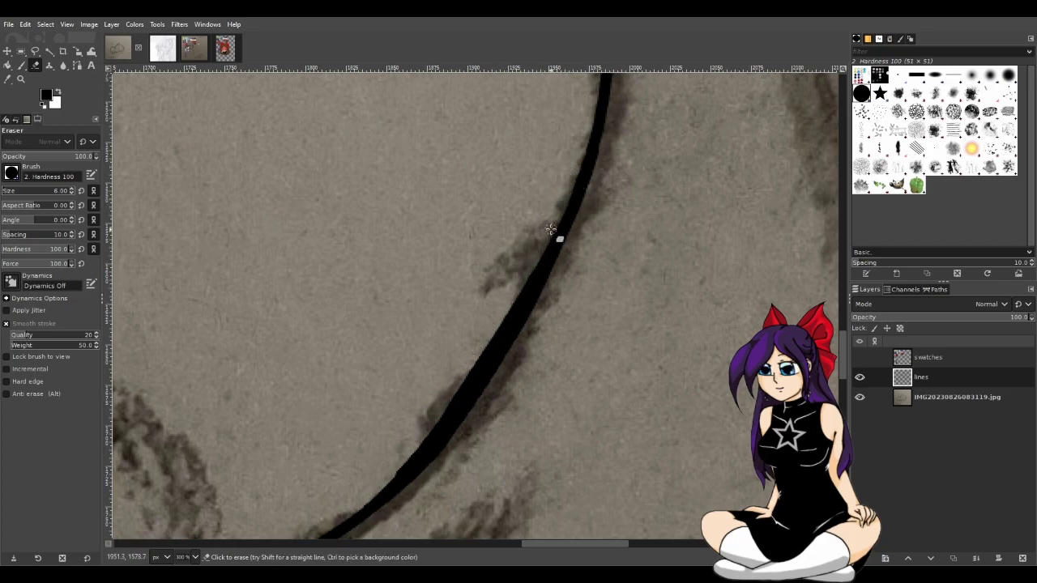
{"action": "left_click_drag", "start_coordinate": [544, 264], "coordinate": [468, 362]}
{"action": "mouse_move", "coordinate": [542, 243]}
{"action": "left_mouse_down"}
{"action": "mouse_move", "coordinate": [505, 343]}
{"action": "mouse_move", "coordinate": [377, 500]}
{"action": "left_mouse_up"}
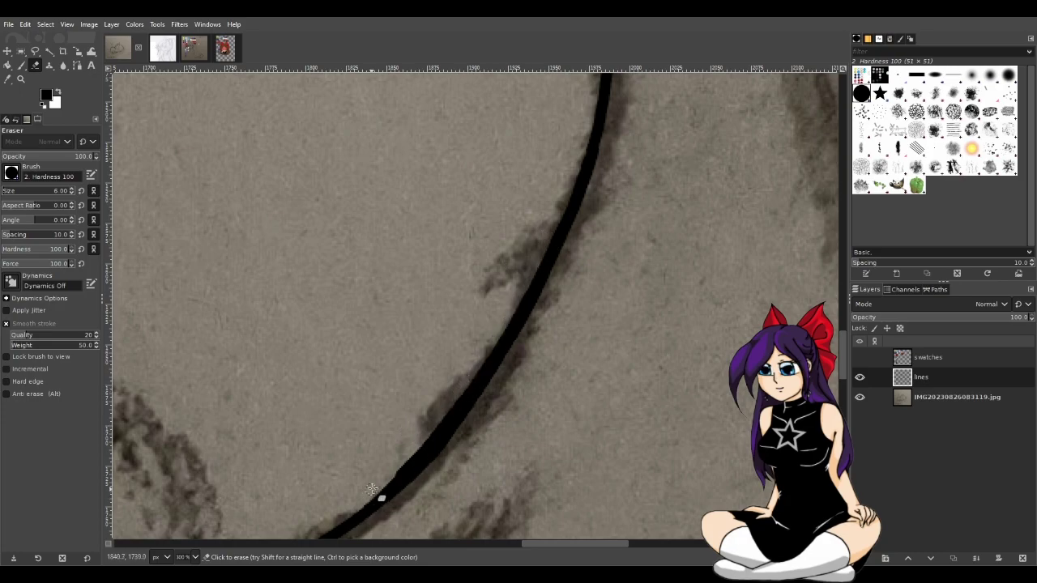
Trim the inner side of the lower rump outline with the Eraser, evening its thickness toward the hind leg's base
{"action": "scroll", "coordinate": [454, 389], "scroll_direction": "down", "scroll_amount": 3}
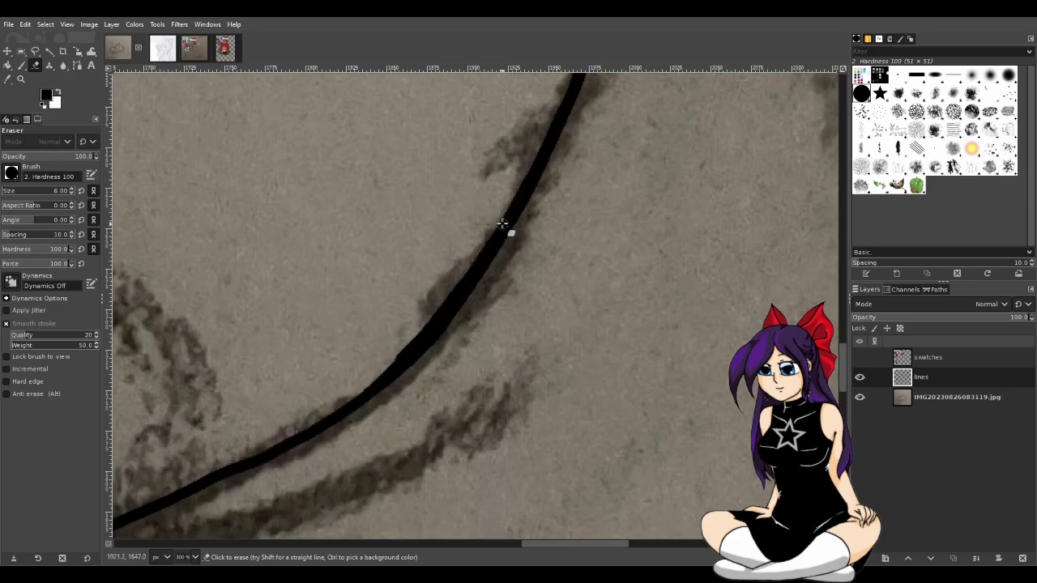
{"action": "mouse_move", "coordinate": [488, 234]}
{"action": "left_mouse_down"}
{"action": "mouse_move", "coordinate": [442, 327]}
{"action": "mouse_move", "coordinate": [405, 354]}
{"action": "left_mouse_up"}
{"action": "key", "text": "ctrl+z"}
{"action": "mouse_move", "coordinate": [489, 229]}
{"action": "left_mouse_down"}
{"action": "mouse_move", "coordinate": [422, 331]}
{"action": "mouse_move", "coordinate": [368, 376]}
{"action": "left_mouse_up"}
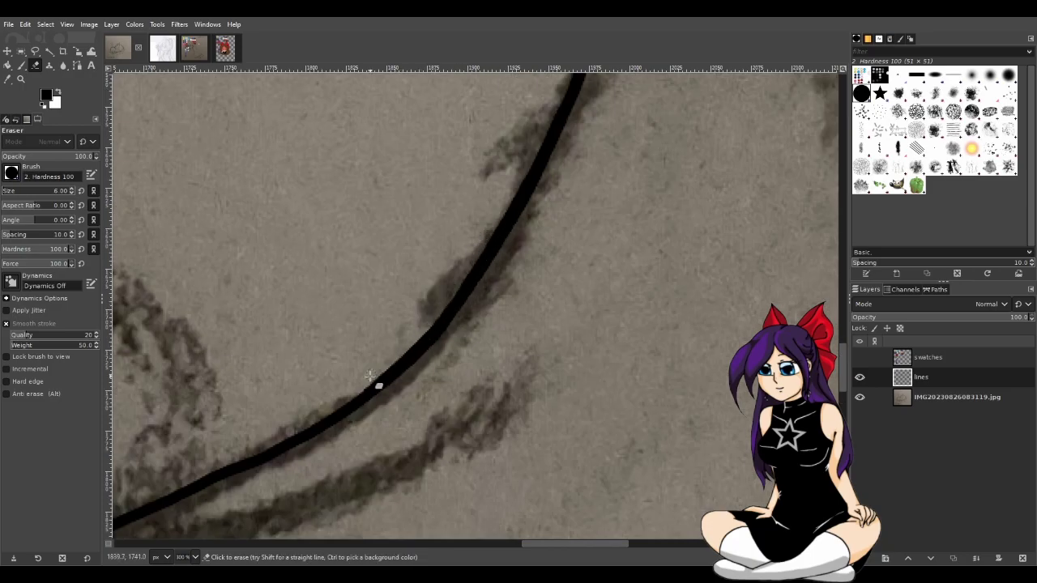
Ink the front thigh line with the Paintbrush, curving from inside the rump down to the body's bottom line
{"action": "scroll", "coordinate": [451, 364], "scroll_direction": "down", "scroll_amount": 4}
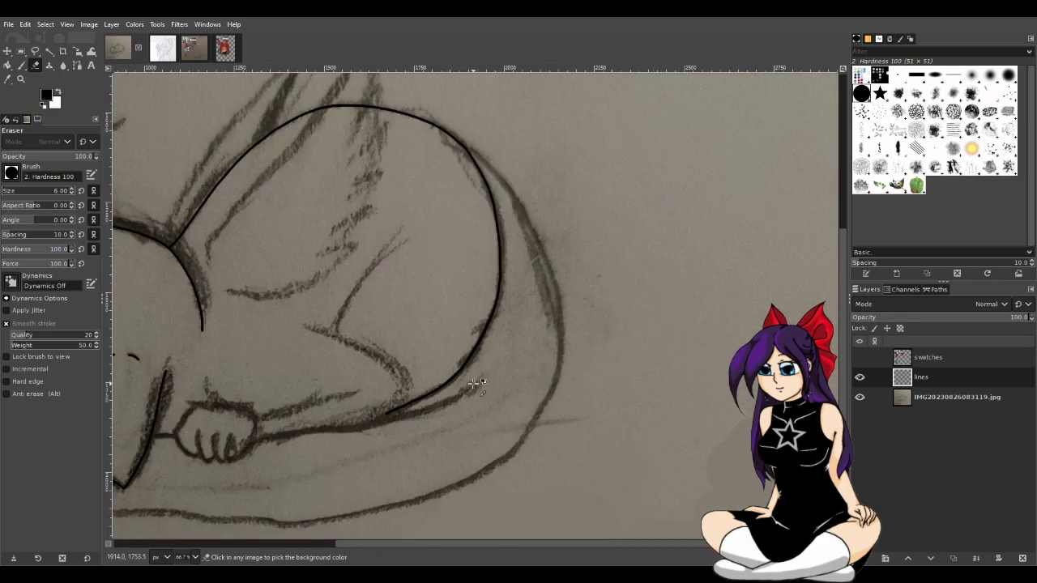
{"action": "scroll", "coordinate": [473, 383], "scroll_direction": "up", "scroll_amount": 1}
{"action": "scroll", "coordinate": [473, 383], "scroll_direction": "down", "scroll_amount": 2}
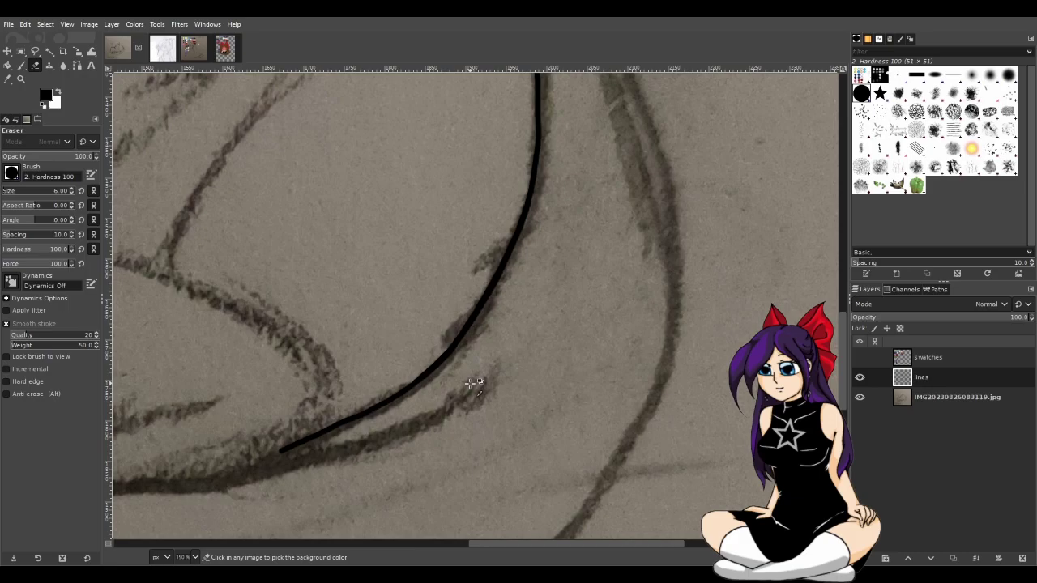
{"action": "scroll", "coordinate": [473, 376], "scroll_direction": "down", "scroll_amount": 2}
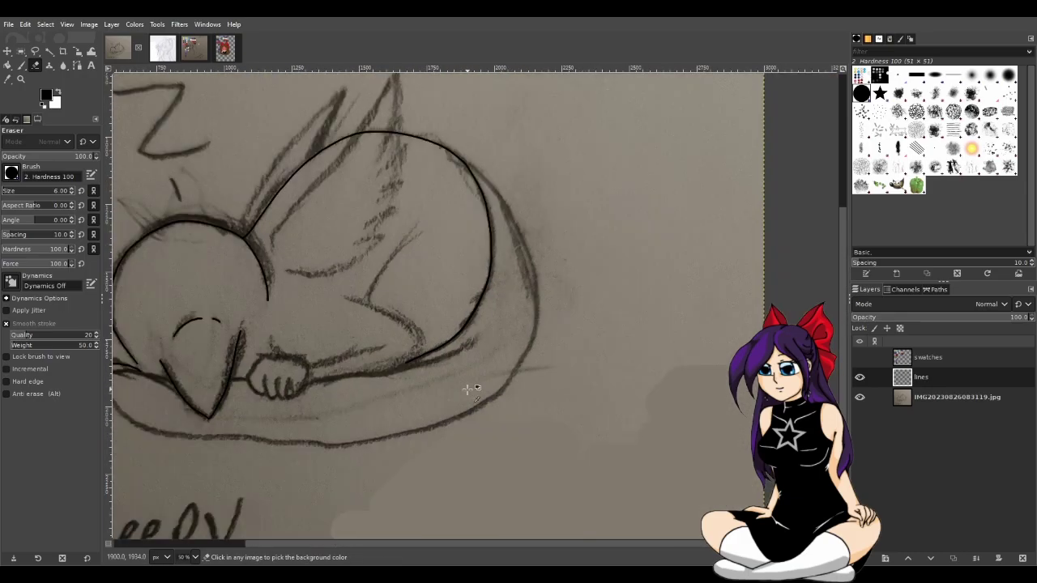
{"action": "left_click_drag", "start_coordinate": [514, 540], "coordinate": [416, 539]}
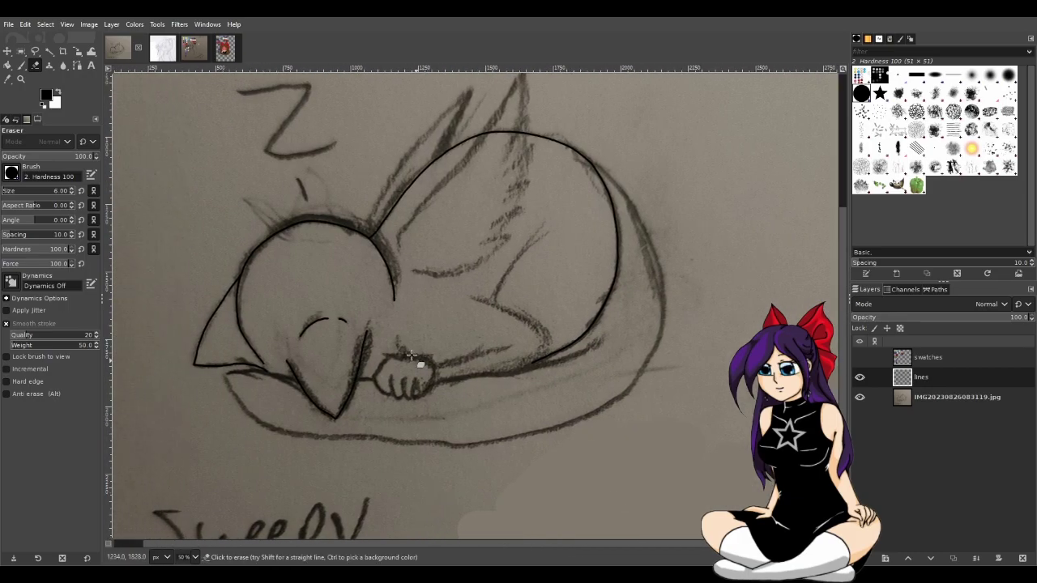
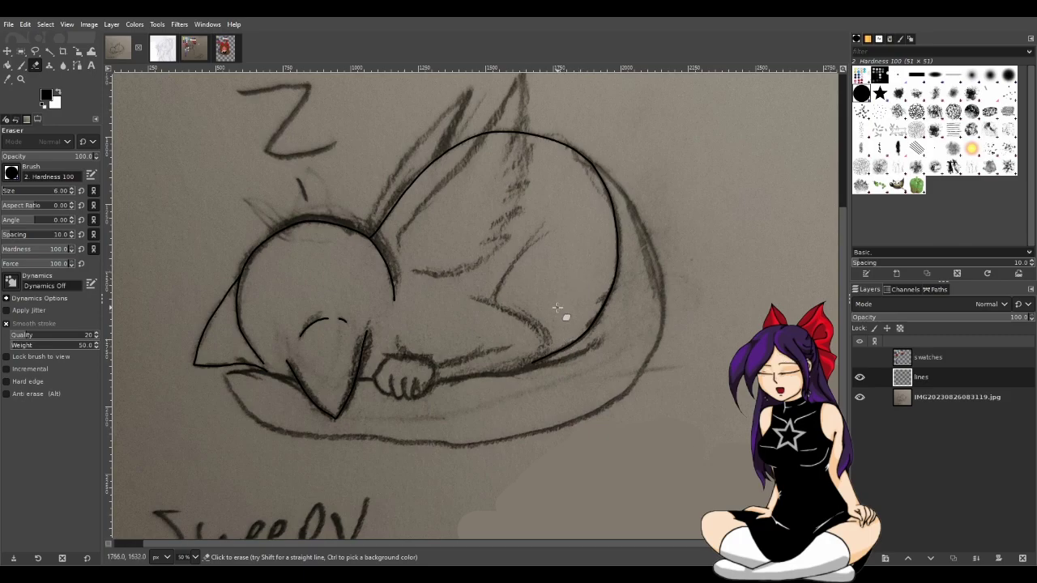
{"action": "scroll", "coordinate": [612, 322], "scroll_direction": "up", "scroll_amount": 2}
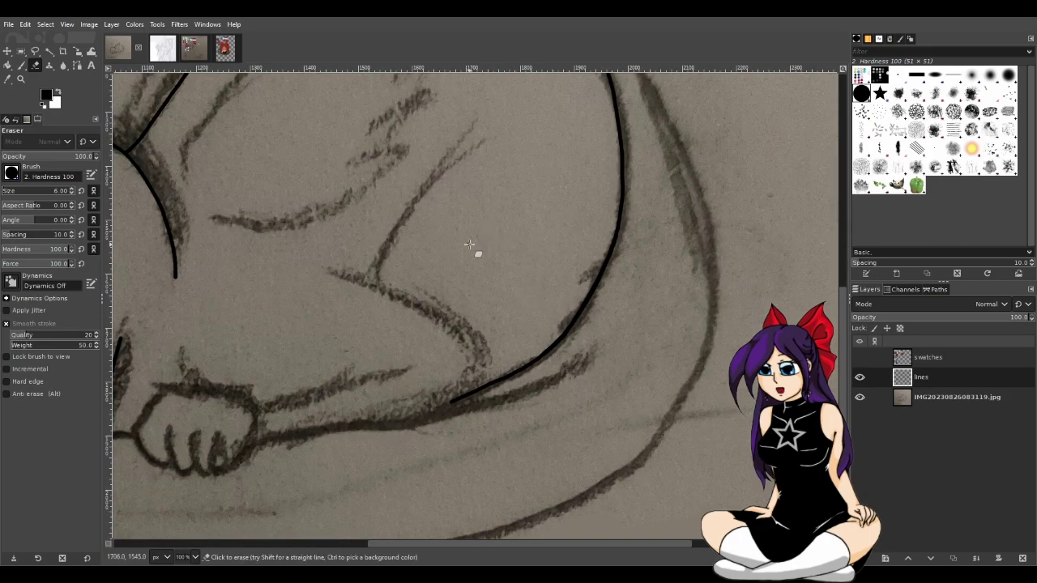
{"action": "key", "text": "p"}
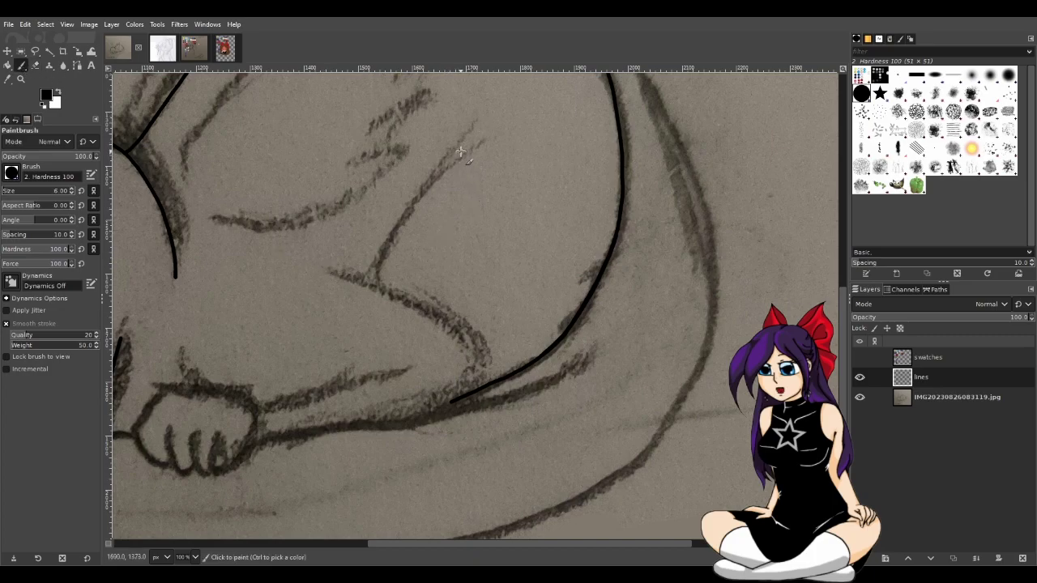
{"action": "mouse_move", "coordinate": [488, 137]}
{"action": "left_mouse_down"}
{"action": "mouse_move", "coordinate": [393, 230]}
{"action": "mouse_move", "coordinate": [361, 301]}
{"action": "mouse_move", "coordinate": [347, 371]}
{"action": "left_mouse_up"}
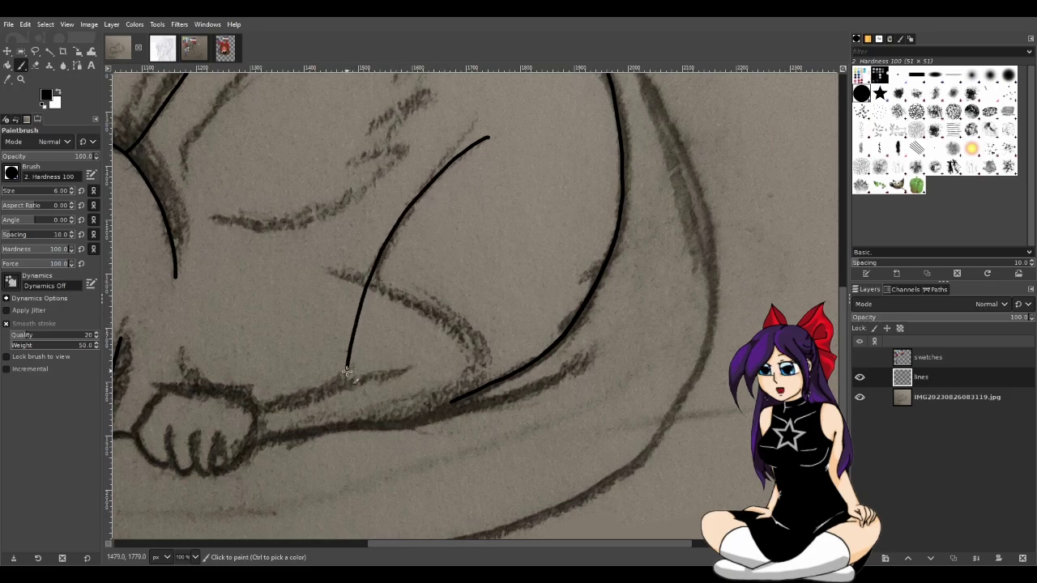
{"action": "left_click", "coordinate": [352, 427]}
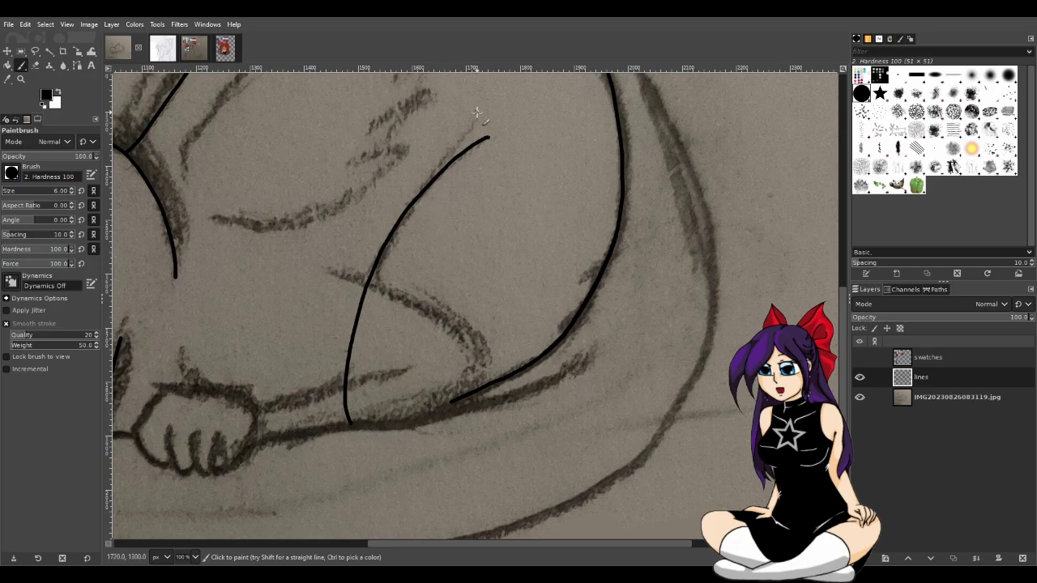
{"action": "key", "text": "ctrl+z"}
{"action": "key", "text": "ctrl+z"}
{"action": "left_click_drag", "start_coordinate": [478, 121], "coordinate": [436, 173]}
{"action": "key", "text": "ctrl+z"}
{"action": "left_click_drag", "start_coordinate": [478, 119], "coordinate": [450, 156]}
{"action": "key", "text": "ctrl+z"}
{"action": "left_click_drag", "start_coordinate": [464, 135], "coordinate": [395, 223]}
{"action": "scroll", "coordinate": [372, 311], "scroll_direction": "down", "scroll_amount": 2}
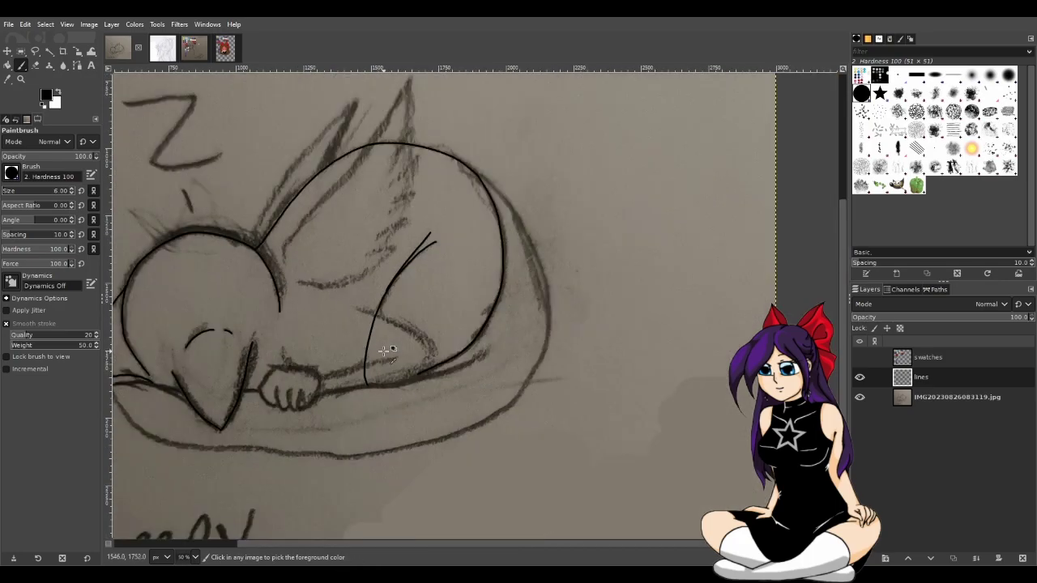
{"action": "scroll", "coordinate": [384, 350], "scroll_direction": "up", "scroll_amount": 3}
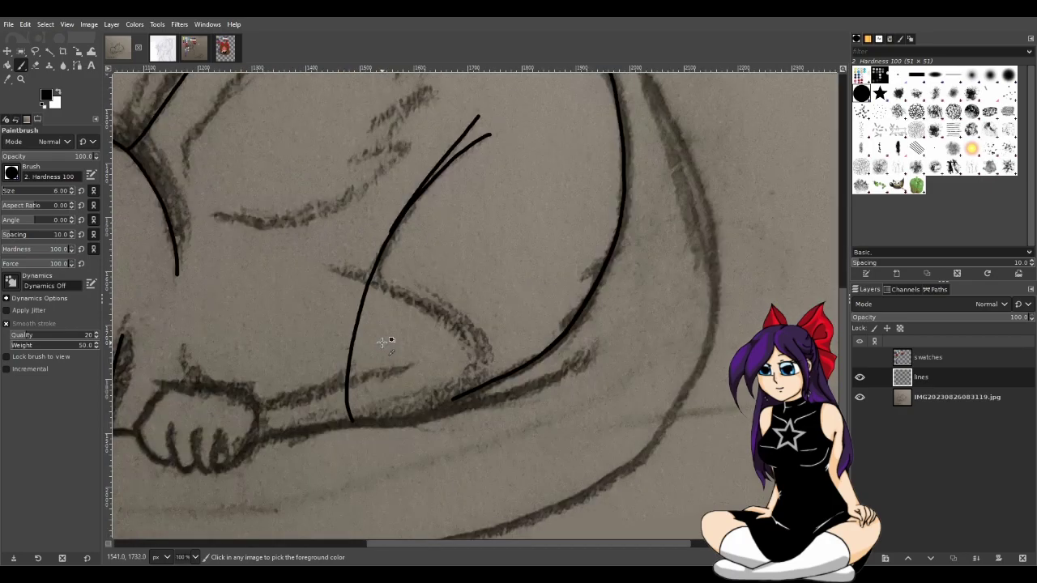
Ink a short second strand at the thigh line's upper end with the Paintbrush, following the sketch and merging into the line below
{"action": "scroll", "coordinate": [475, 244], "scroll_direction": "up", "scroll_amount": 2}
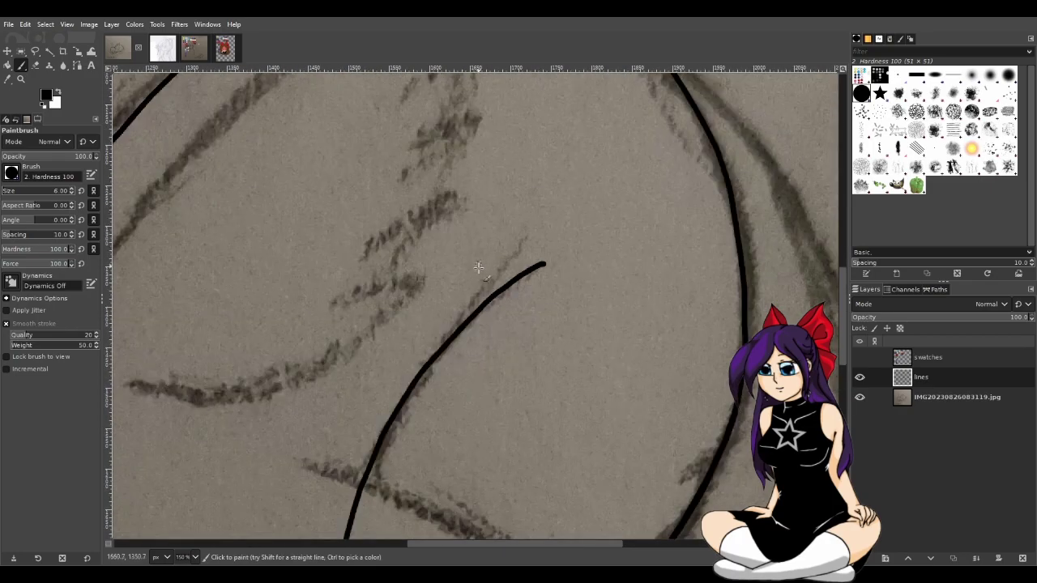
{"action": "scroll", "coordinate": [493, 353], "scroll_direction": "up", "scroll_amount": 2}
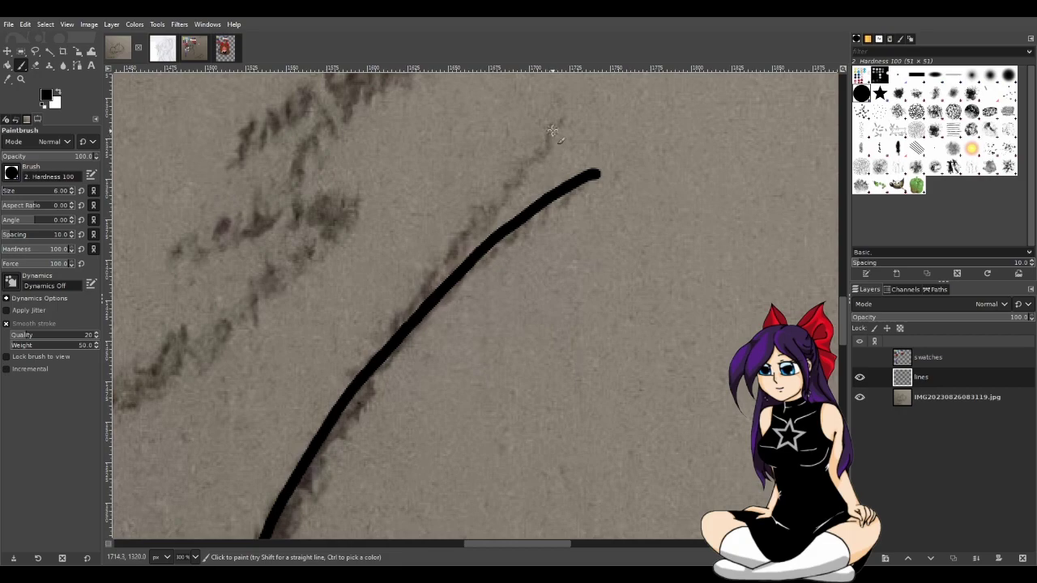
{"action": "left_click_drag", "start_coordinate": [553, 131], "coordinate": [407, 319]}
{"action": "key", "text": "ctrl+z"}
{"action": "left_click_drag", "start_coordinate": [555, 128], "coordinate": [415, 321]}
{"action": "key", "text": "ctrl+z"}
{"action": "mouse_move", "coordinate": [559, 128]}
{"action": "left_mouse_down"}
{"action": "mouse_move", "coordinate": [468, 268]}
{"action": "mouse_move", "coordinate": [438, 293]}
{"action": "left_mouse_up"}
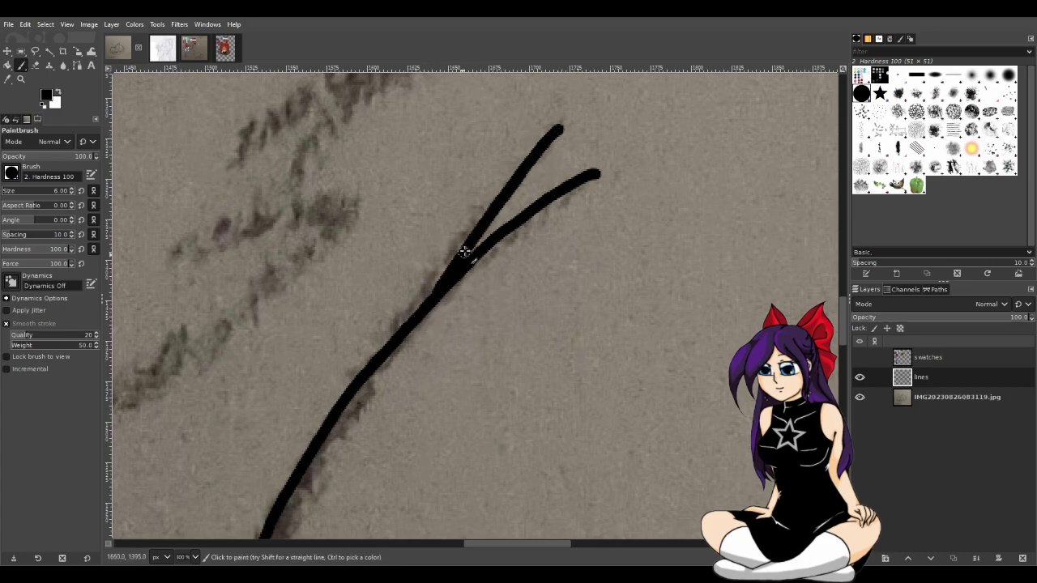
{"action": "key", "text": "ctrl+z"}
{"action": "left_click_drag", "start_coordinate": [559, 128], "coordinate": [397, 333]}
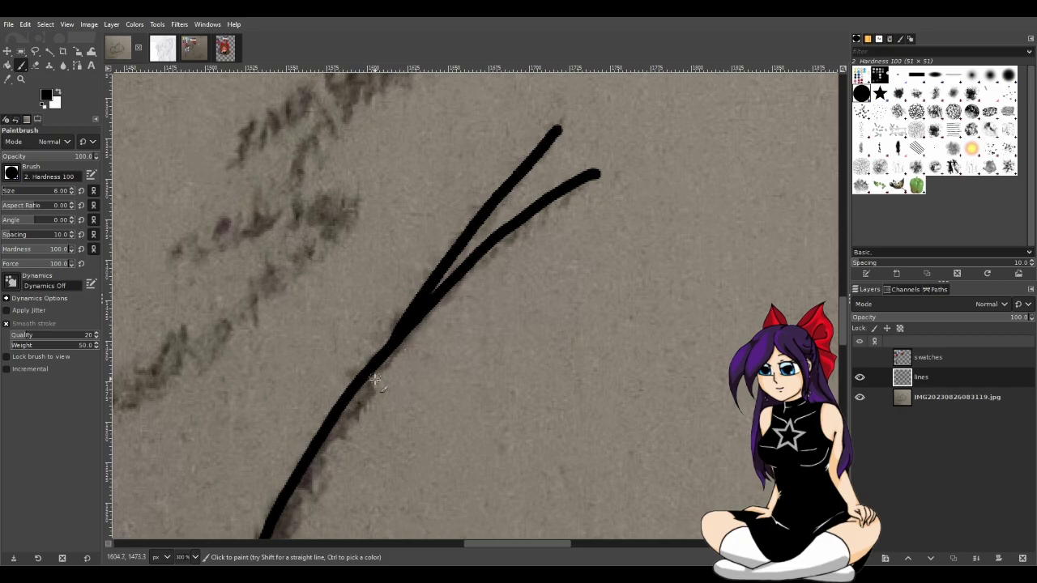
{"action": "scroll", "coordinate": [382, 389], "scroll_direction": "down", "scroll_amount": 1}
{"action": "scroll", "coordinate": [379, 381], "scroll_direction": "up", "scroll_amount": 1}
{"action": "scroll", "coordinate": [379, 381], "scroll_direction": "up", "scroll_amount": 2}
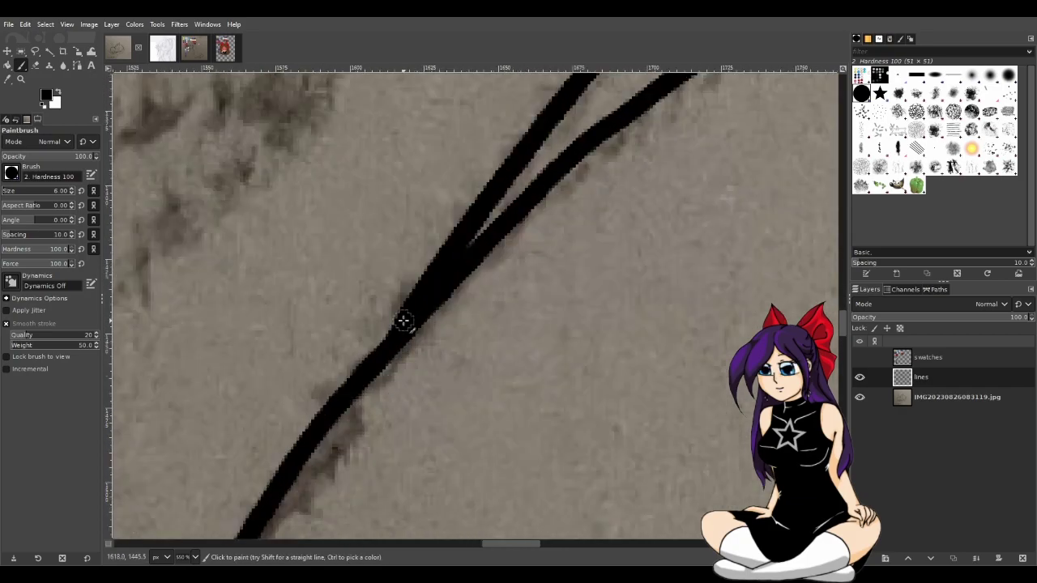
{"action": "scroll", "coordinate": [356, 393], "scroll_direction": "down", "scroll_amount": 10}
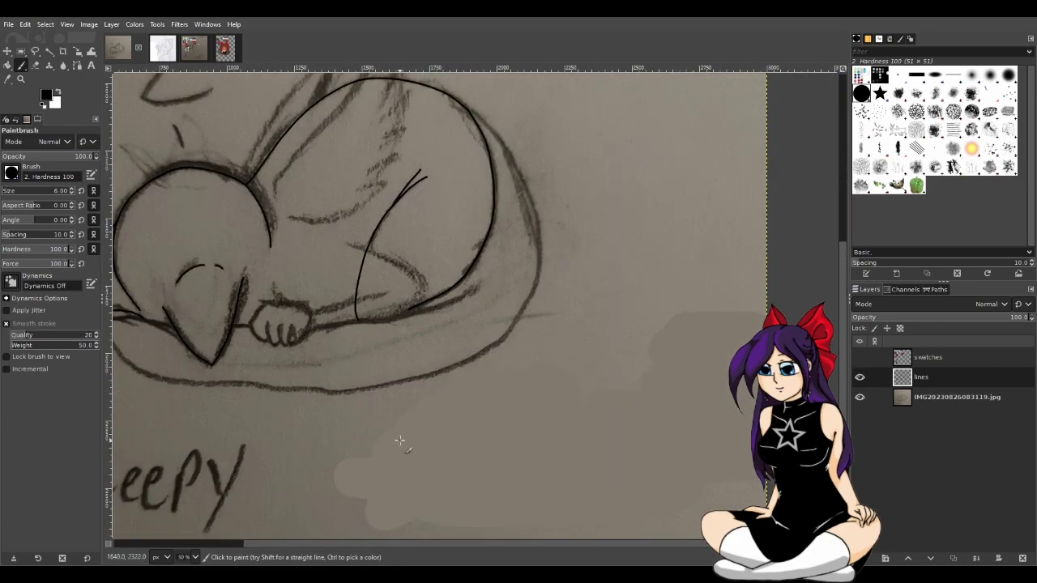
Ink the rounded outline of the front paw beside the snout as a closed loop with the Paintbrush
{"action": "scroll", "coordinate": [488, 543], "scroll_direction": "left", "scroll_amount": 3}
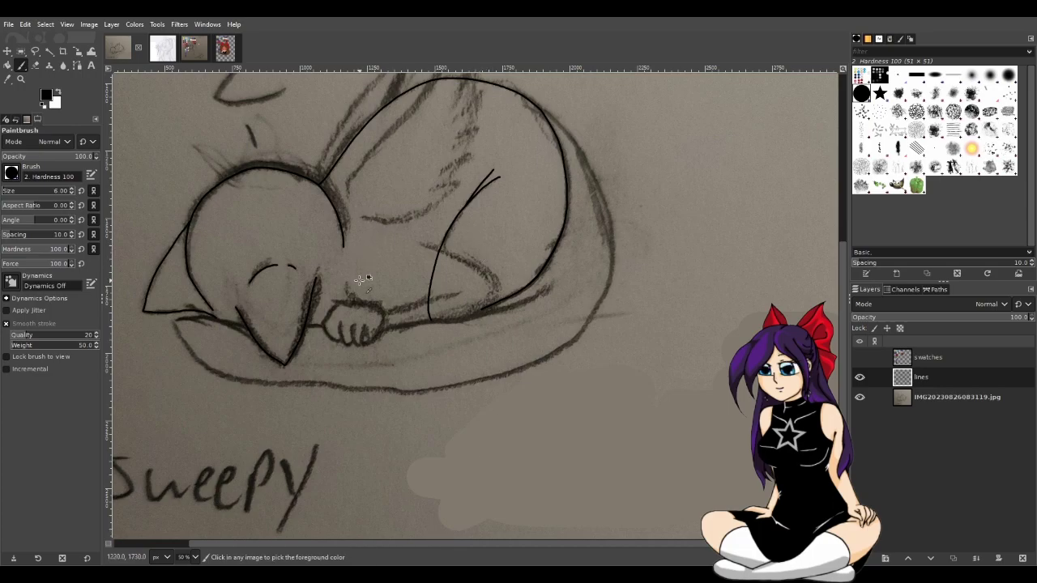
{"action": "scroll", "coordinate": [359, 281], "scroll_direction": "up", "scroll_amount": 1}
{"action": "scroll", "coordinate": [359, 280], "scroll_direction": "up", "scroll_amount": 1}
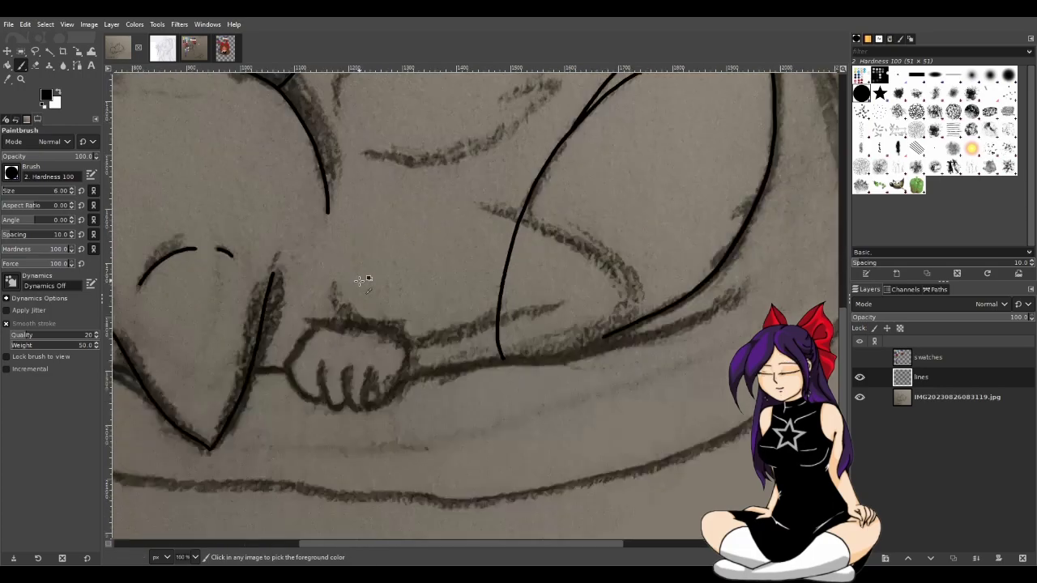
{"action": "scroll", "coordinate": [358, 281], "scroll_direction": "down", "scroll_amount": 2}
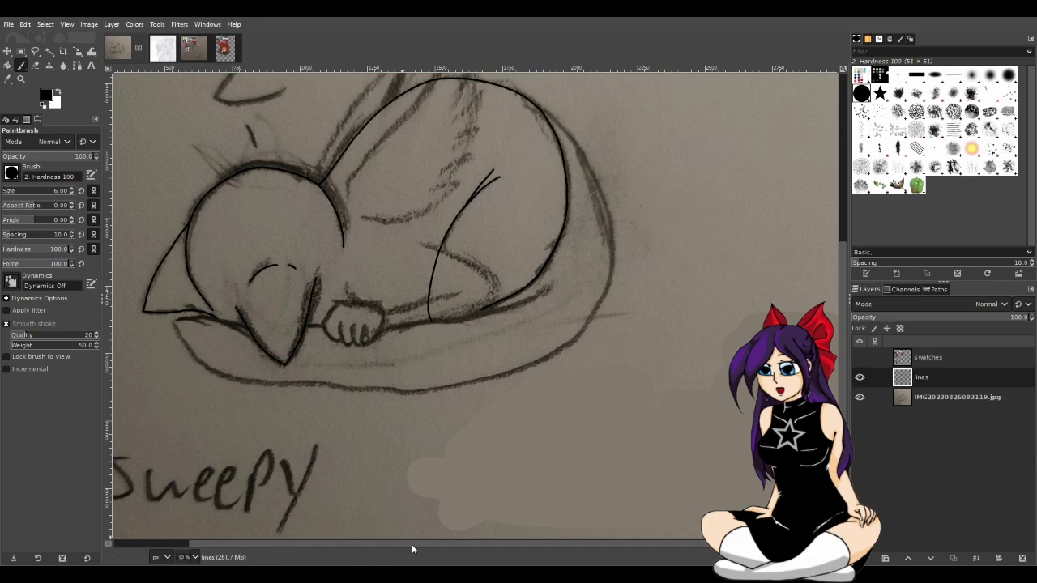
{"action": "scroll", "coordinate": [471, 541], "scroll_direction": "left", "scroll_amount": 1}
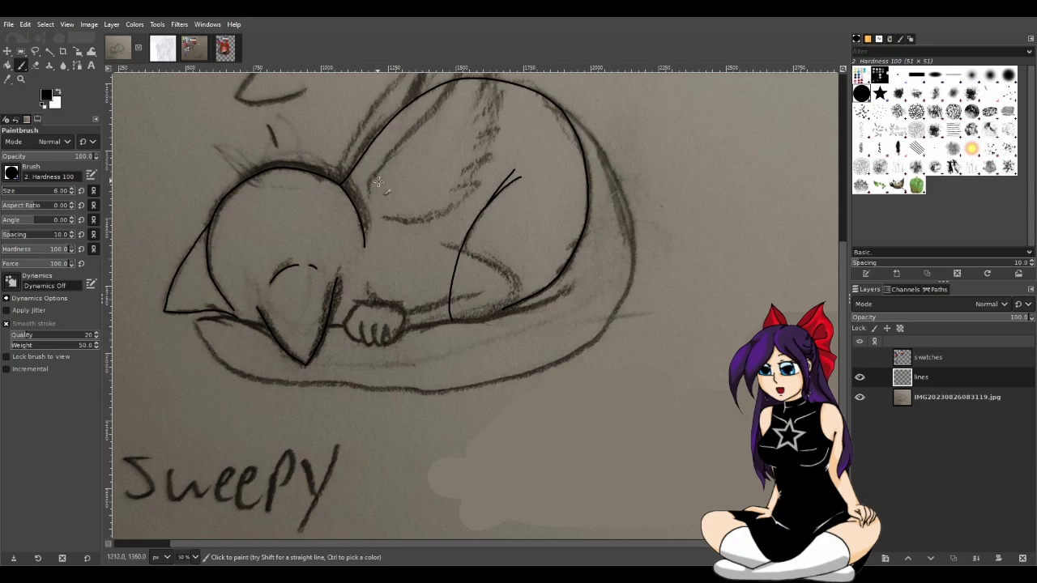
{"action": "scroll", "coordinate": [425, 275], "scroll_direction": "up", "scroll_amount": 2}
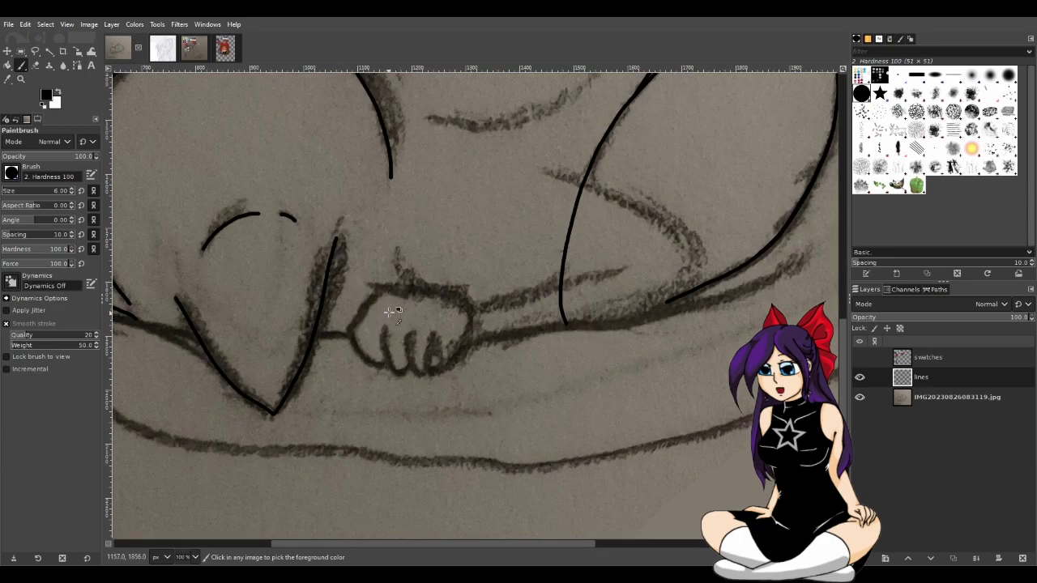
{"action": "scroll", "coordinate": [388, 313], "scroll_direction": "up", "scroll_amount": 1}
{"action": "scroll", "coordinate": [381, 296], "scroll_direction": "up", "scroll_amount": 1}
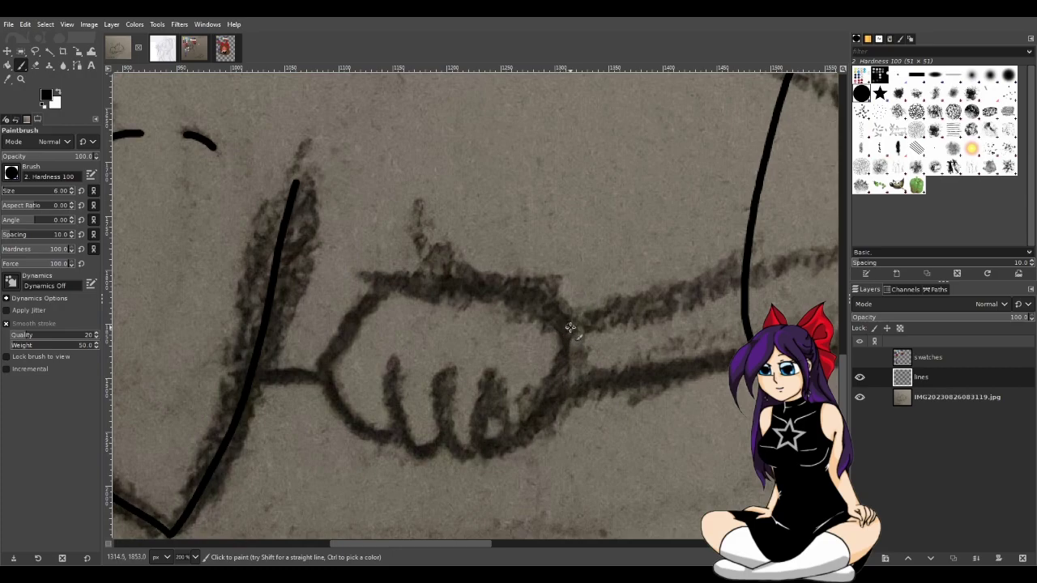
{"action": "mouse_move", "coordinate": [571, 325]}
{"action": "left_mouse_down"}
{"action": "mouse_move", "coordinate": [498, 276]}
{"action": "mouse_move", "coordinate": [386, 267]}
{"action": "mouse_move", "coordinate": [347, 291]}
{"action": "mouse_move", "coordinate": [328, 327]}
{"action": "mouse_move", "coordinate": [330, 406]}
{"action": "mouse_move", "coordinate": [381, 440]}
{"action": "mouse_move", "coordinate": [511, 454]}
{"action": "mouse_move", "coordinate": [538, 443]}
{"action": "mouse_move", "coordinate": [576, 327]}
{"action": "left_mouse_up"}
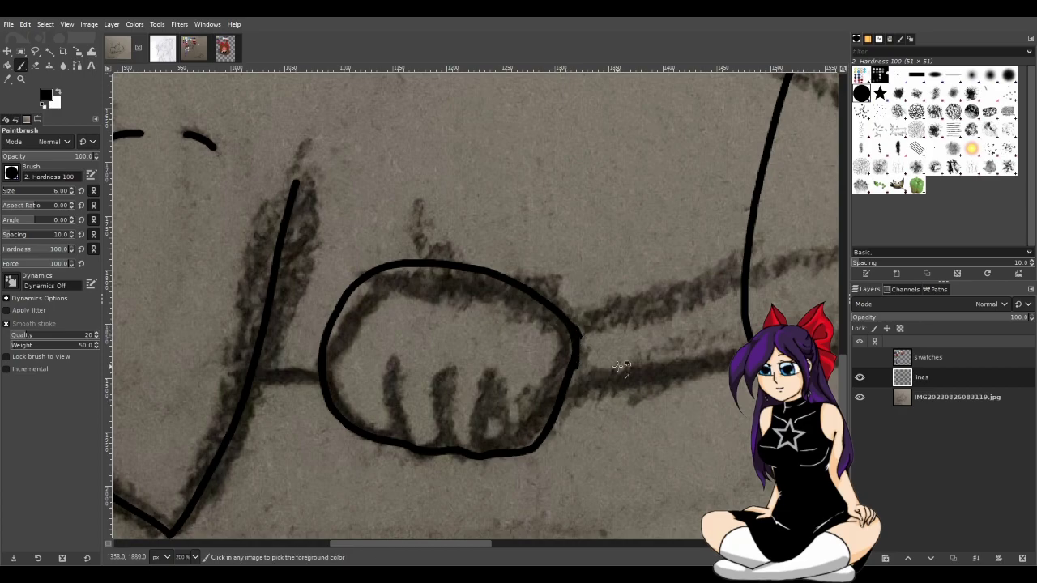
Smooth the bump where the paw outline closes at the wrist with the Eraser, and switch back to the Paintbrush
{"action": "scroll", "coordinate": [562, 398], "scroll_direction": "up", "scroll_amount": 3}
{"action": "key", "text": "shift+e"}
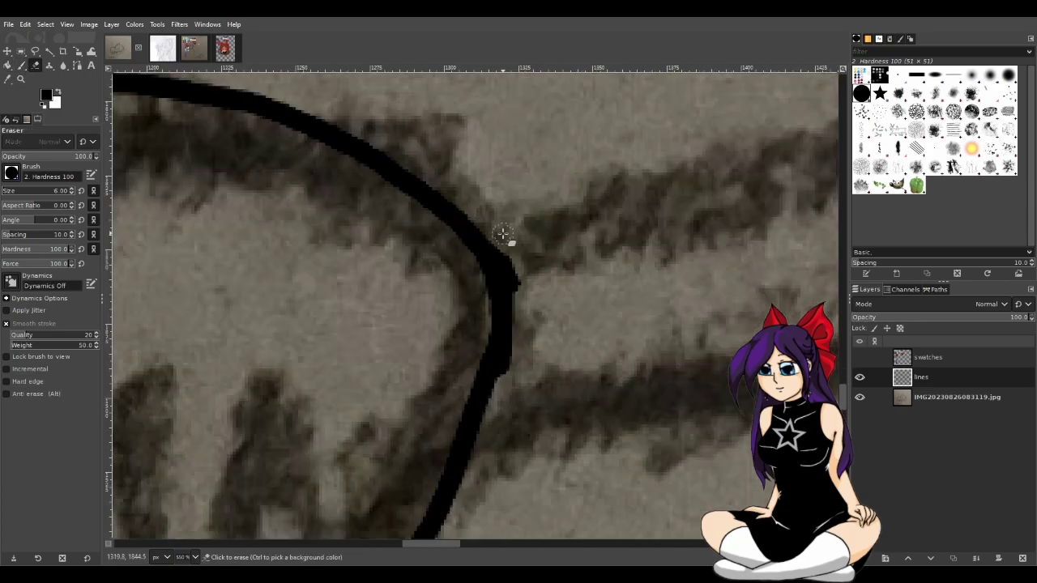
{"action": "left_click_drag", "start_coordinate": [507, 242], "coordinate": [537, 308]}
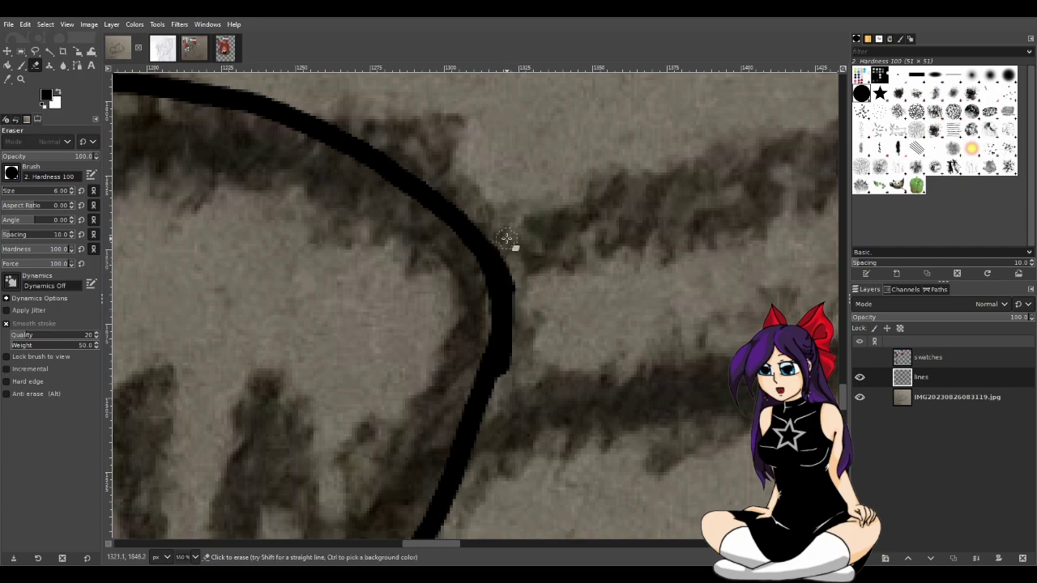
{"action": "mouse_move", "coordinate": [512, 254]}
{"action": "left_mouse_down"}
{"action": "mouse_move", "coordinate": [527, 292]}
{"action": "mouse_move", "coordinate": [524, 364]}
{"action": "mouse_move", "coordinate": [523, 347]}
{"action": "mouse_move", "coordinate": [502, 405]}
{"action": "mouse_move", "coordinate": [532, 343]}
{"action": "mouse_move", "coordinate": [521, 398]}
{"action": "mouse_move", "coordinate": [527, 317]}
{"action": "left_mouse_up"}
{"action": "scroll", "coordinate": [498, 388], "scroll_direction": "down", "scroll_amount": 4, "text": "ctrl"}
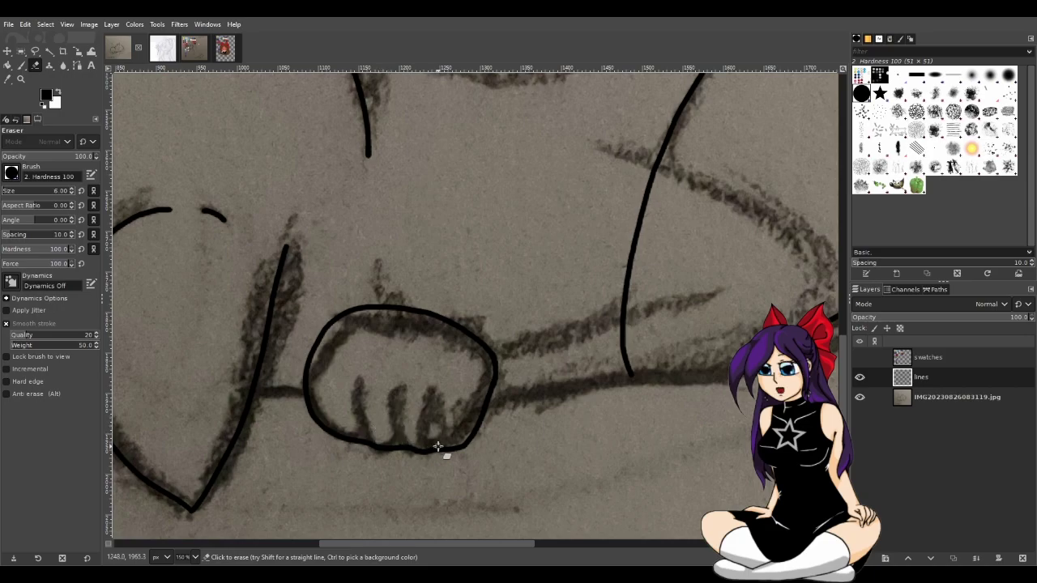
{"action": "scroll", "coordinate": [444, 448], "scroll_direction": "down", "scroll_amount": 2}
{"action": "scroll", "coordinate": [442, 446], "scroll_direction": "up", "scroll_amount": 2}
{"action": "key", "text": "p"}
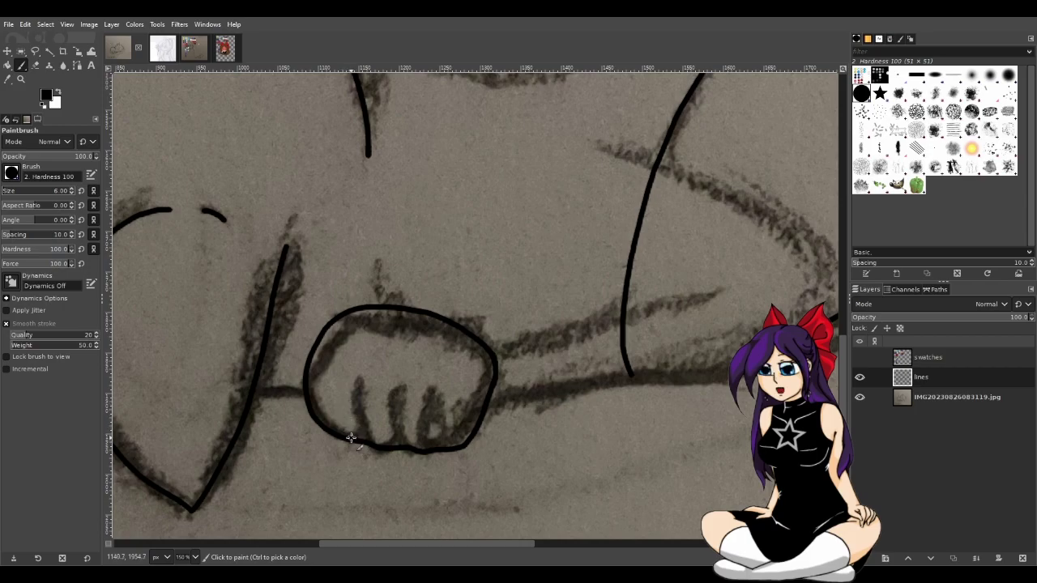
Ink three curved toe lines rising from the front paw's bottom edge with the Paintbrush, the last one shorter than the others
{"action": "left_click_drag", "start_coordinate": [346, 438], "coordinate": [356, 381]}
{"action": "key", "text": "ctrl+z"}
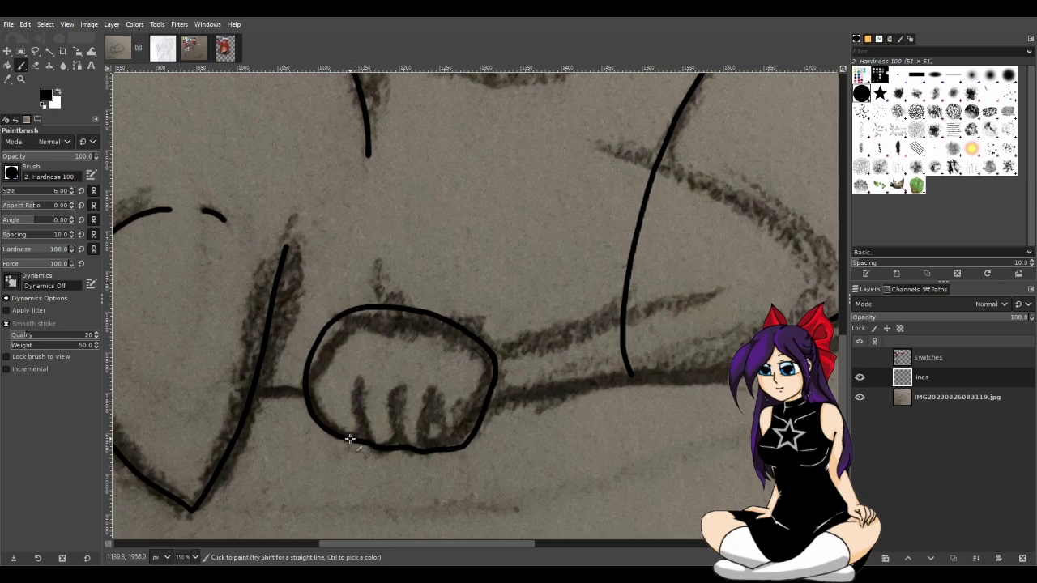
{"action": "mouse_move", "coordinate": [416, 452]}
{"action": "left_mouse_down"}
{"action": "mouse_move", "coordinate": [391, 407]}
{"action": "mouse_move", "coordinate": [393, 379]}
{"action": "left_mouse_up"}
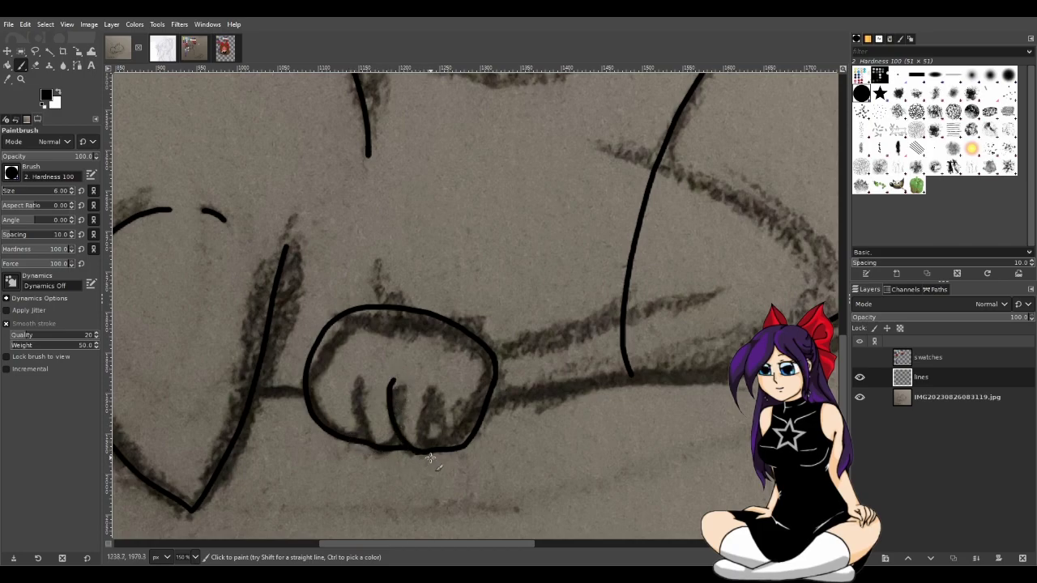
{"action": "left_click_drag", "start_coordinate": [445, 450], "coordinate": [431, 413]}
{"action": "mouse_move", "coordinate": [360, 429]}
{"action": "left_mouse_down"}
{"action": "mouse_move", "coordinate": [361, 378]}
{"action": "mouse_move", "coordinate": [366, 436]}
{"action": "left_mouse_up"}
{"action": "key", "text": "ctrl+z"}
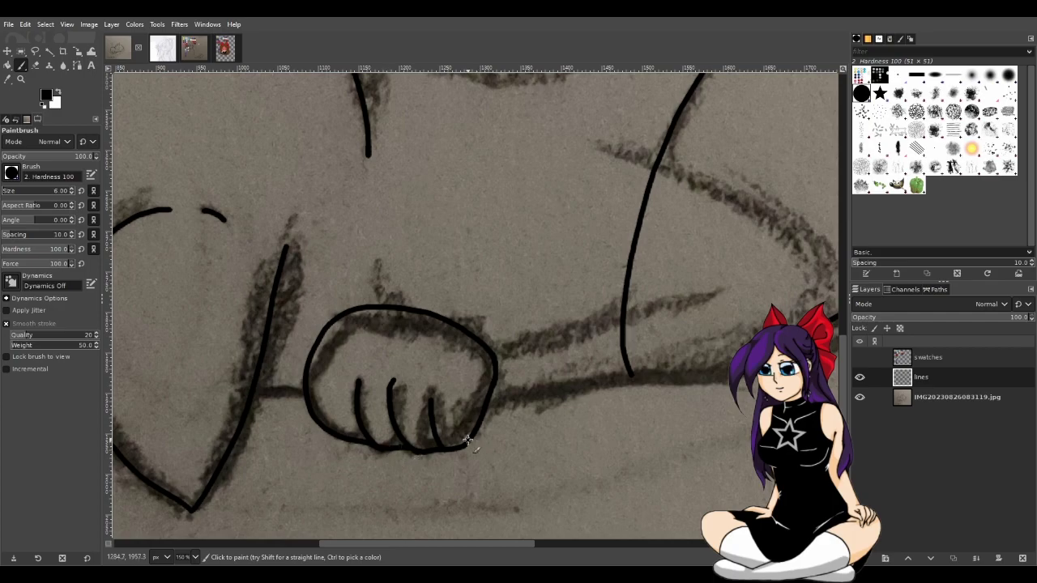
Taper the upper ends of the paw's first and second toe lines to points with the Eraser
{"action": "scroll", "coordinate": [484, 453], "scroll_direction": "down", "scroll_amount": 3}
{"action": "scroll", "coordinate": [492, 457], "scroll_direction": "up", "scroll_amount": 5}
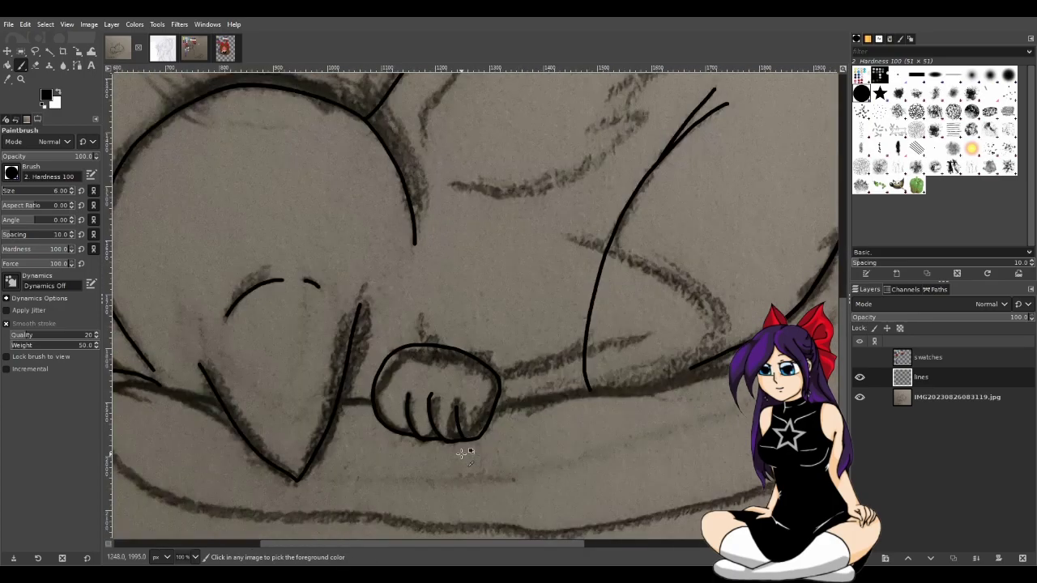
{"action": "scroll", "coordinate": [334, 288], "scroll_direction": "up", "scroll_amount": 3}
{"action": "key", "text": "shift+e"}
{"action": "left_click_drag", "start_coordinate": [381, 285], "coordinate": [377, 209]}
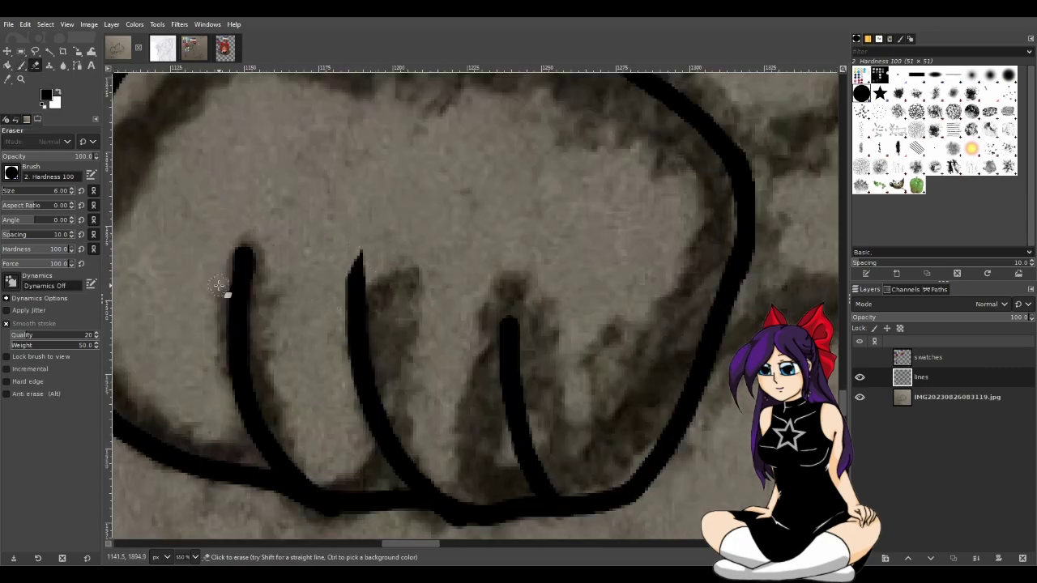
{"action": "mouse_move", "coordinate": [216, 282]}
{"action": "left_mouse_down"}
{"action": "mouse_move", "coordinate": [232, 203]}
{"action": "mouse_move", "coordinate": [229, 253]}
{"action": "mouse_move", "coordinate": [262, 268]}
{"action": "mouse_move", "coordinate": [258, 329]}
{"action": "left_mouse_up"}
{"action": "key", "text": "ctrl+z"}
{"action": "left_click_drag", "start_coordinate": [259, 240], "coordinate": [256, 288]}
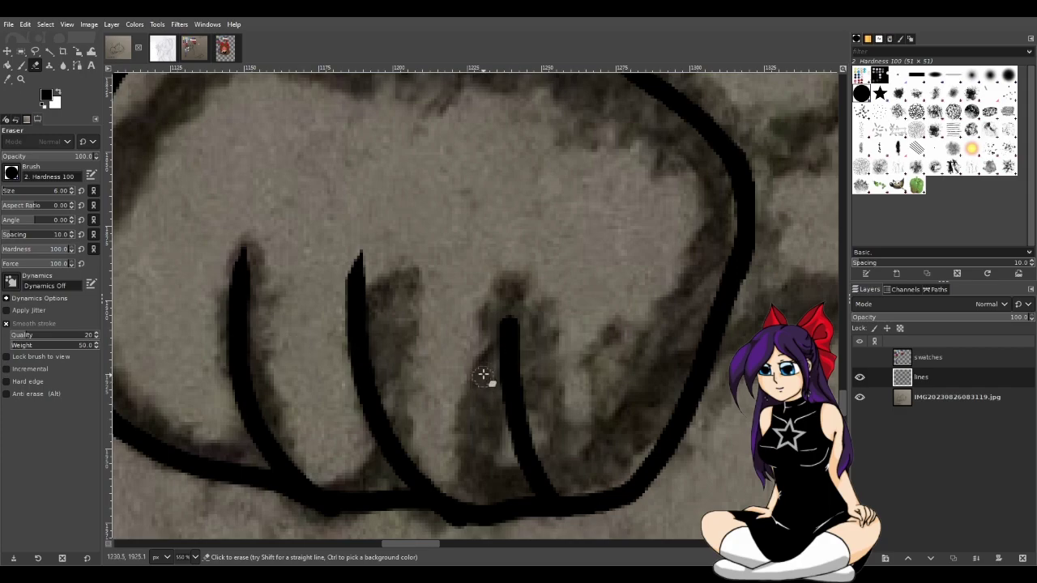
Erase the third toe line and ink a short, nearly vertical stub in its place with the Paintbrush
{"action": "mouse_move", "coordinate": [556, 497]}
{"action": "left_mouse_down"}
{"action": "mouse_move", "coordinate": [540, 486]}
{"action": "mouse_move", "coordinate": [550, 485]}
{"action": "mouse_move", "coordinate": [505, 324]}
{"action": "left_mouse_up"}
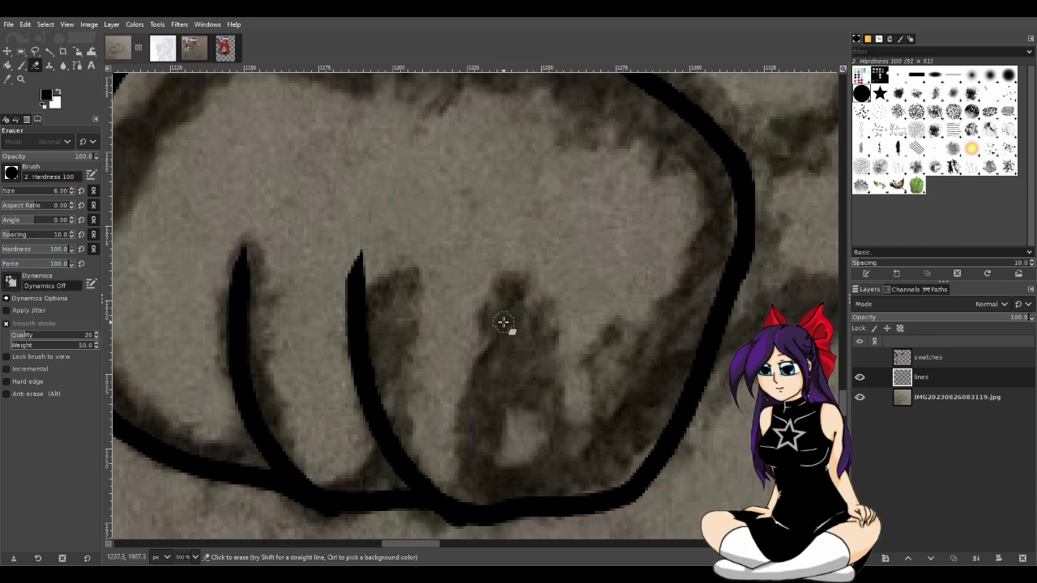
{"action": "left_click", "coordinate": [22, 64]}
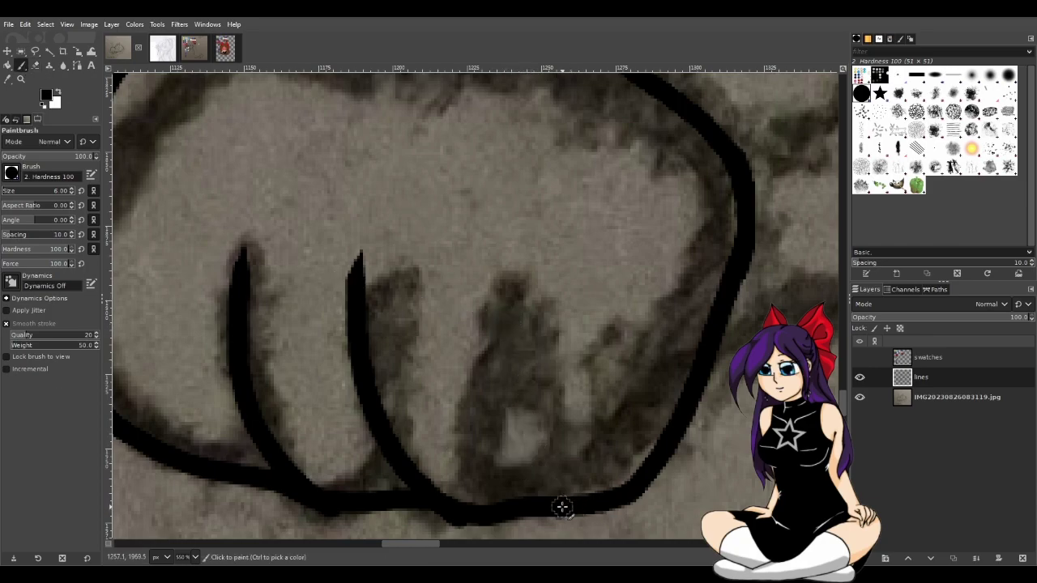
{"action": "left_click_drag", "start_coordinate": [520, 489], "coordinate": [496, 348]}
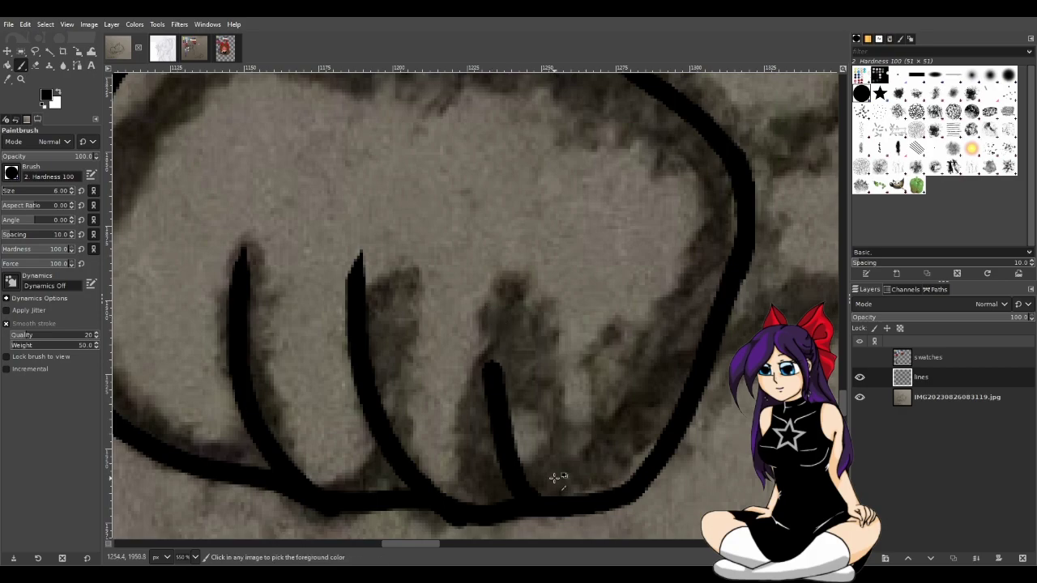
{"action": "key", "text": "ctrl+z"}
{"action": "left_click_drag", "start_coordinate": [535, 502], "coordinate": [510, 450]}
{"action": "scroll", "coordinate": [537, 494], "scroll_direction": "down", "scroll_amount": 4}
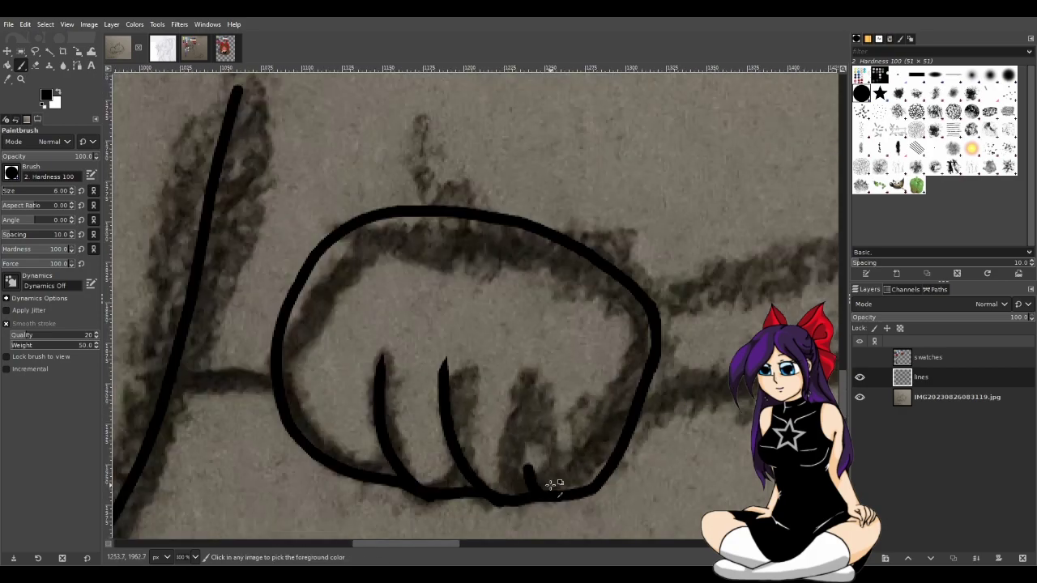
{"action": "scroll", "coordinate": [582, 506], "scroll_direction": "up", "scroll_amount": 3}
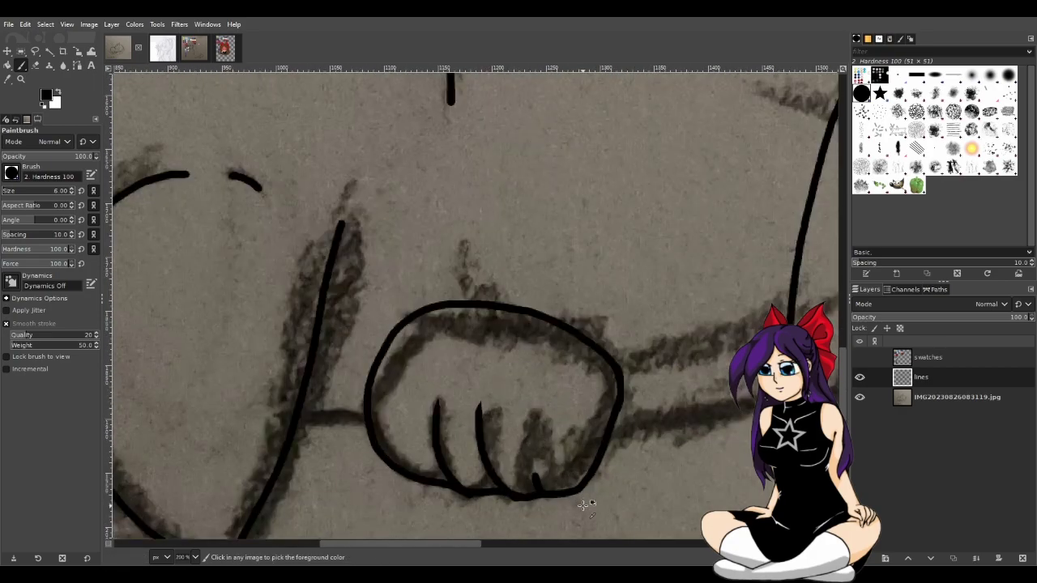
{"action": "left_click_drag", "start_coordinate": [500, 485], "coordinate": [498, 421]}
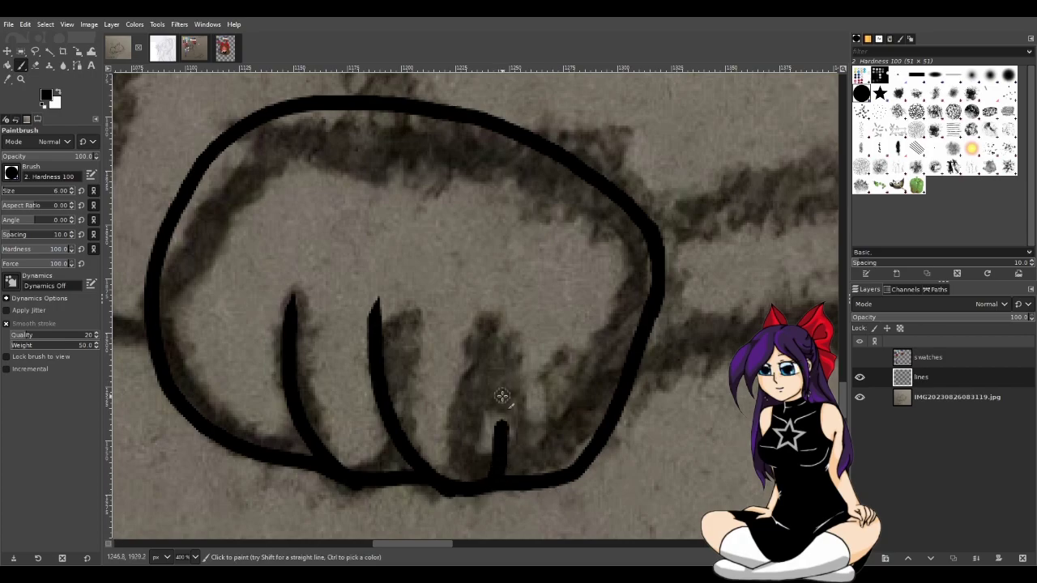
Check the line art with the scanned sketch layer hidden and shown again, and examine the inked paw up close
{"action": "scroll", "coordinate": [522, 474], "scroll_direction": "down", "scroll_amount": 2}
{"action": "scroll", "coordinate": [536, 514], "scroll_direction": "down", "scroll_amount": 2}
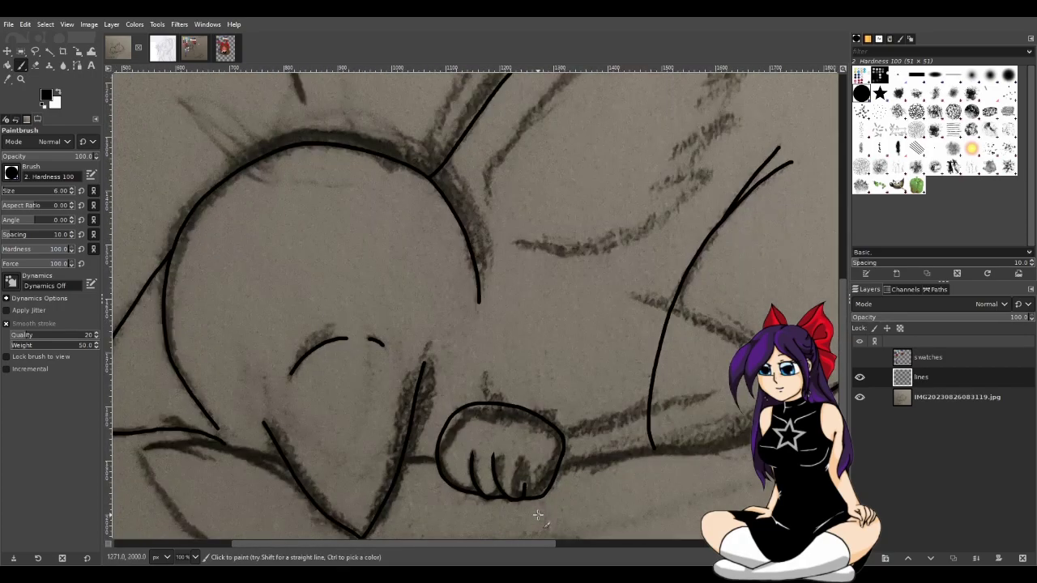
{"action": "scroll", "coordinate": [537, 513], "scroll_direction": "down", "scroll_amount": 2}
{"action": "left_click", "coordinate": [859, 397]}
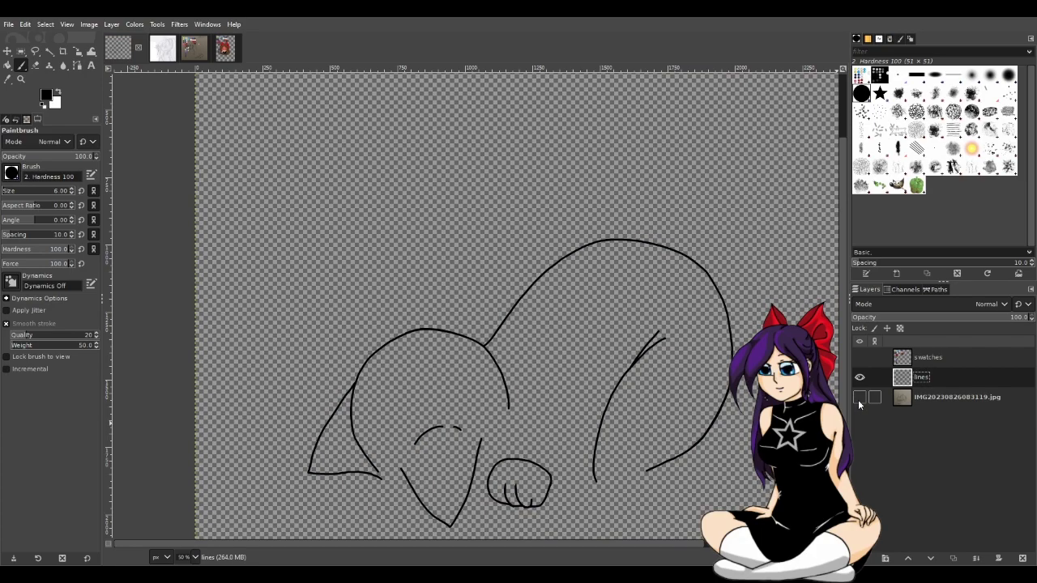
{"action": "left_click", "coordinate": [860, 397]}
{"action": "left_click", "coordinate": [859, 397]}
{"action": "left_click", "coordinate": [859, 397]}
{"action": "scroll", "coordinate": [539, 525], "scroll_direction": "up", "scroll_amount": 1}
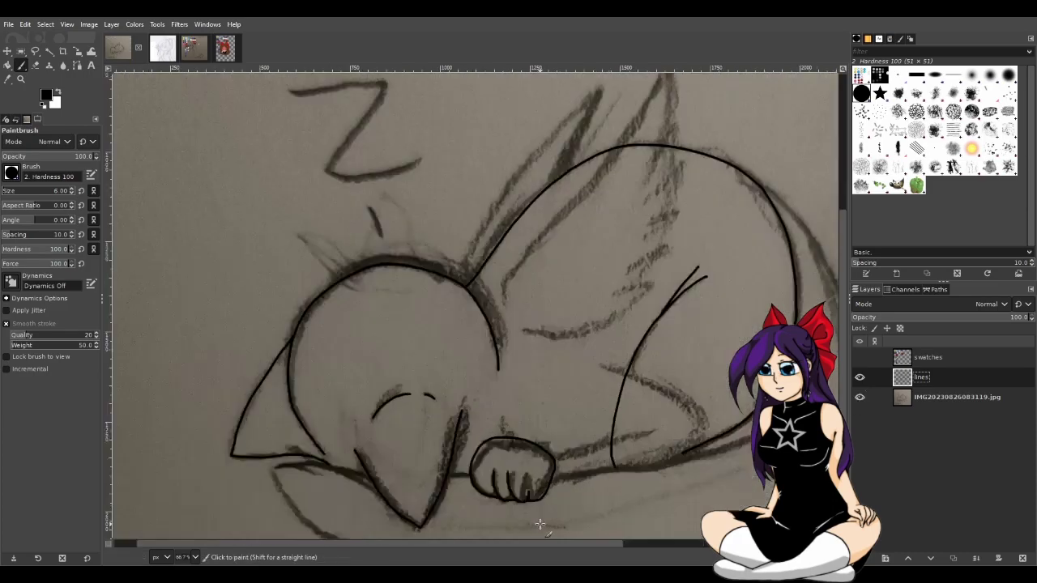
{"action": "scroll", "coordinate": [539, 525], "scroll_direction": "up", "scroll_amount": 3}
{"action": "scroll", "coordinate": [453, 489], "scroll_direction": "up", "scroll_amount": 1}
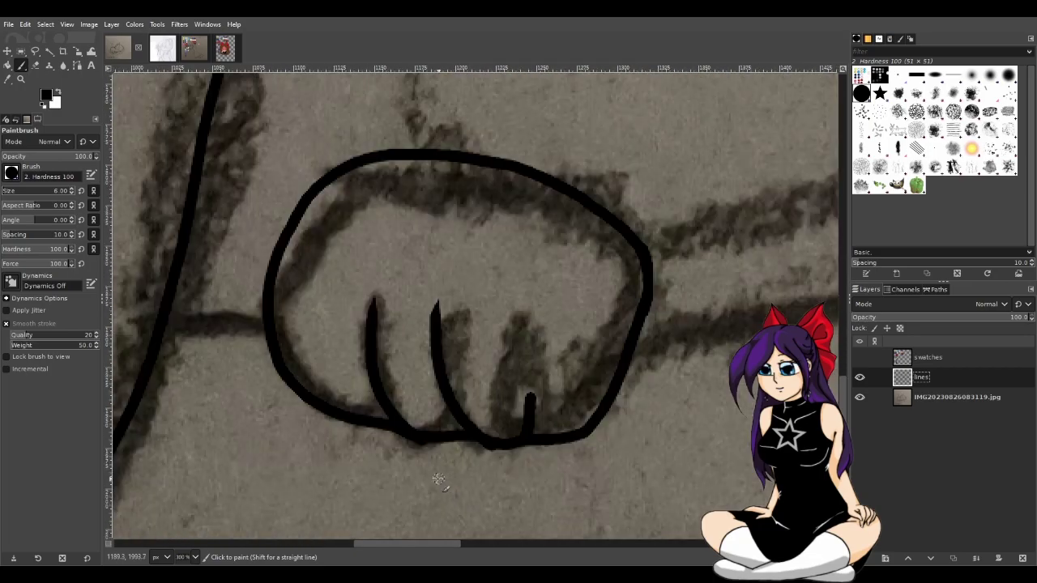
{"action": "left_click", "coordinate": [35, 51]}
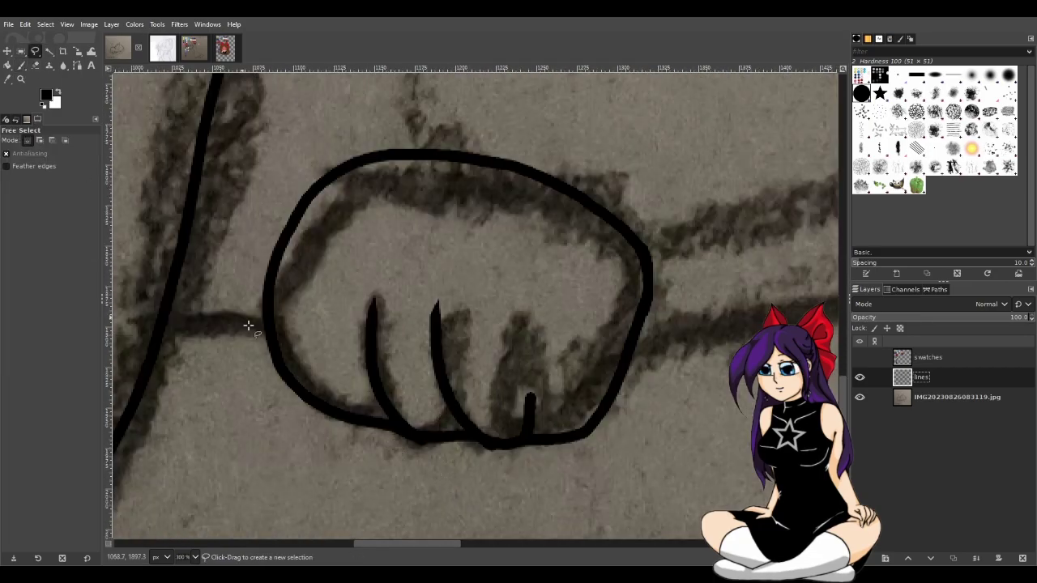
{"action": "scroll", "coordinate": [378, 396], "scroll_direction": "up", "scroll_amount": 2}
{"action": "scroll", "coordinate": [557, 491], "scroll_direction": "up", "scroll_amount": 1}
{"action": "left_click", "coordinate": [595, 429]}
{"action": "mouse_move", "coordinate": [493, 370]}
{"action": "left_mouse_down"}
{"action": "mouse_move", "coordinate": [443, 203]}
{"action": "mouse_move", "coordinate": [445, 146]}
{"action": "mouse_move", "coordinate": [442, 154]}
{"action": "left_mouse_up"}
{"action": "scroll", "coordinate": [444, 150], "scroll_direction": "up", "scroll_amount": 3}
{"action": "mouse_move", "coordinate": [535, 192]}
{"action": "left_mouse_down"}
{"action": "mouse_move", "coordinate": [554, 315]}
{"action": "mouse_move", "coordinate": [561, 302]}
{"action": "mouse_move", "coordinate": [601, 309]}
{"action": "left_mouse_up"}
{"action": "scroll", "coordinate": [555, 301], "scroll_direction": "down", "scroll_amount": 6}
{"action": "scroll", "coordinate": [602, 311], "scroll_direction": "down", "scroll_amount": 4}
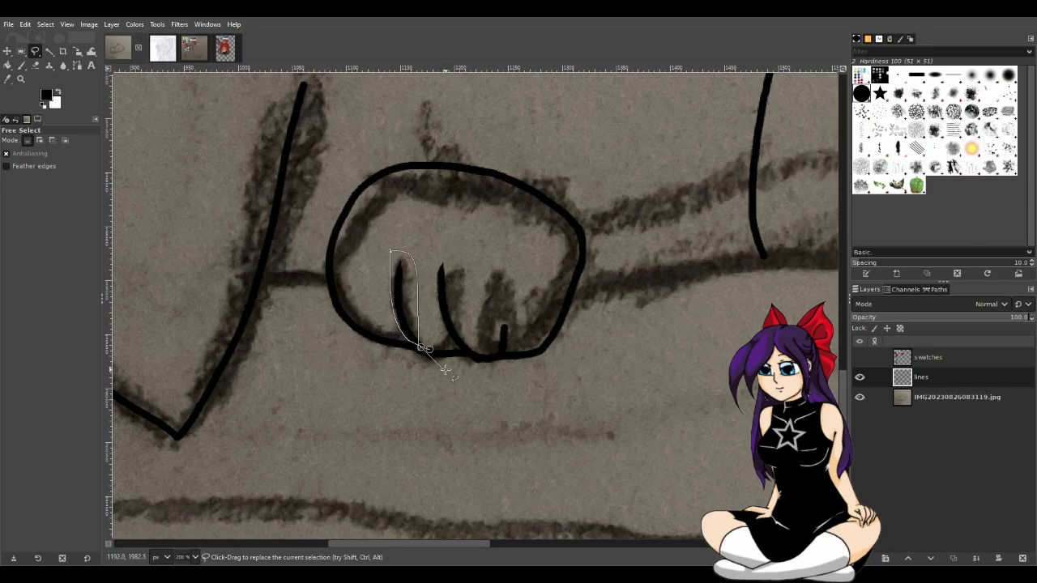
{"action": "scroll", "coordinate": [448, 371], "scroll_direction": "down", "scroll_amount": 2}
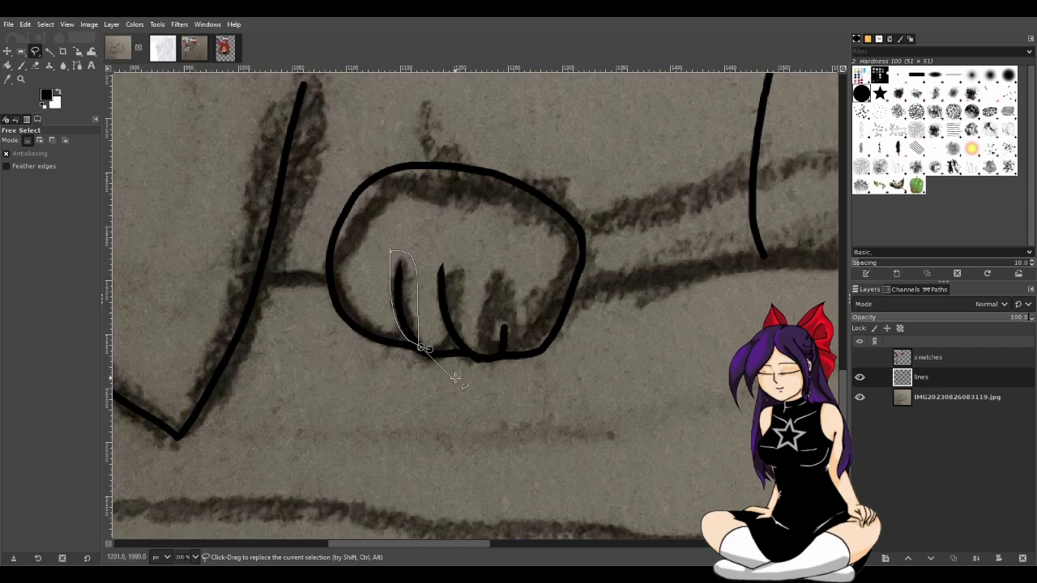
{"action": "scroll", "coordinate": [451, 382], "scroll_direction": "down", "scroll_amount": 6}
{"action": "scroll", "coordinate": [446, 381], "scroll_direction": "up", "scroll_amount": 2}
{"action": "scroll", "coordinate": [447, 382], "scroll_direction": "down", "scroll_amount": 2}
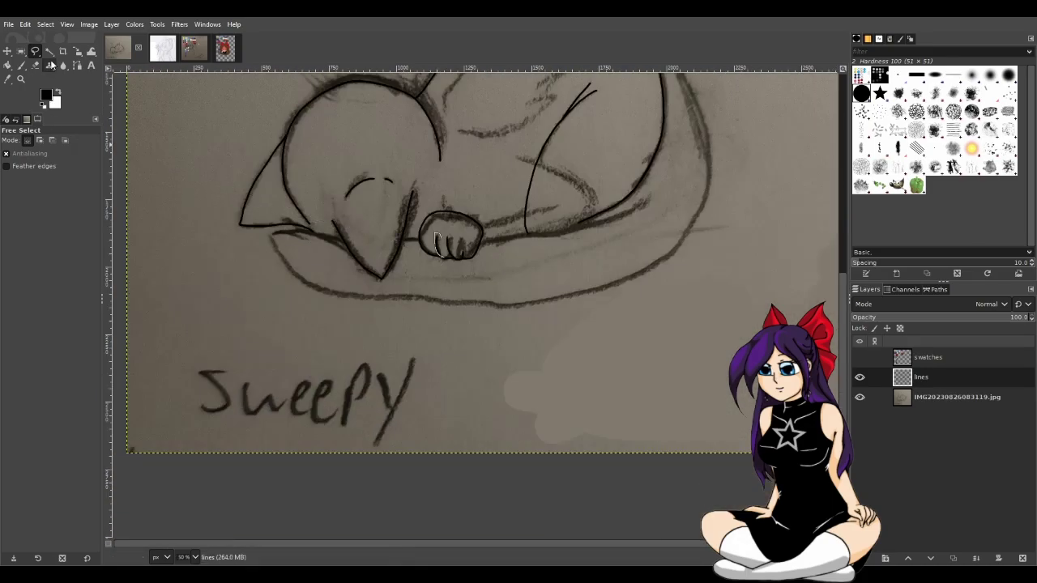
{"action": "key", "text": "u"}
{"action": "scroll", "coordinate": [446, 230], "scroll_direction": "up", "scroll_amount": 2}
{"action": "scroll", "coordinate": [446, 230], "scroll_direction": "up", "scroll_amount": 3}
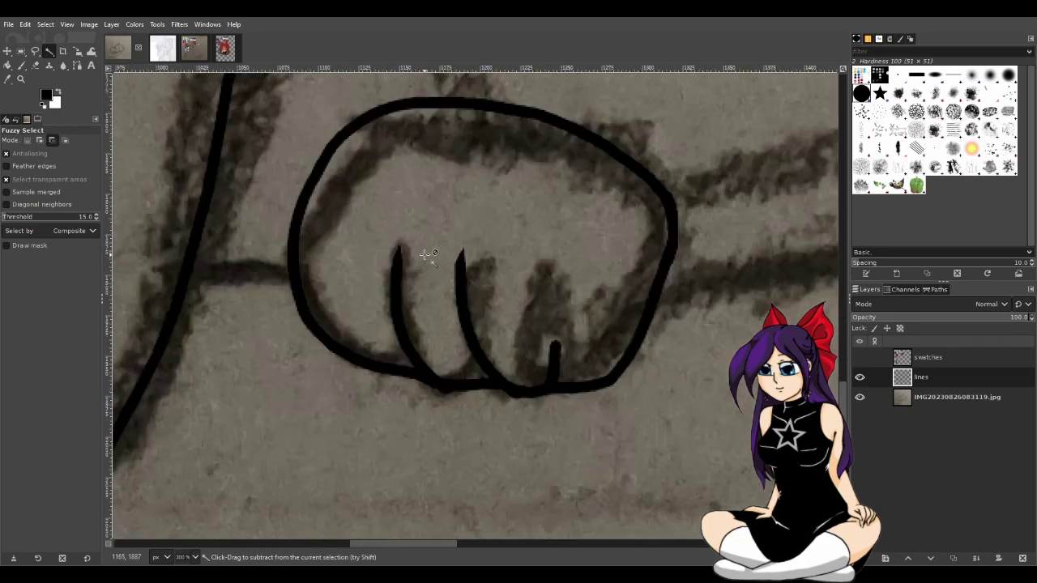
{"action": "scroll", "coordinate": [405, 276], "scroll_direction": "up", "scroll_amount": 1}
Outline the first toe line above the paw's bottom edge with Free Select, then cut and paste it as a floating selection
{"action": "key", "text": "f"}
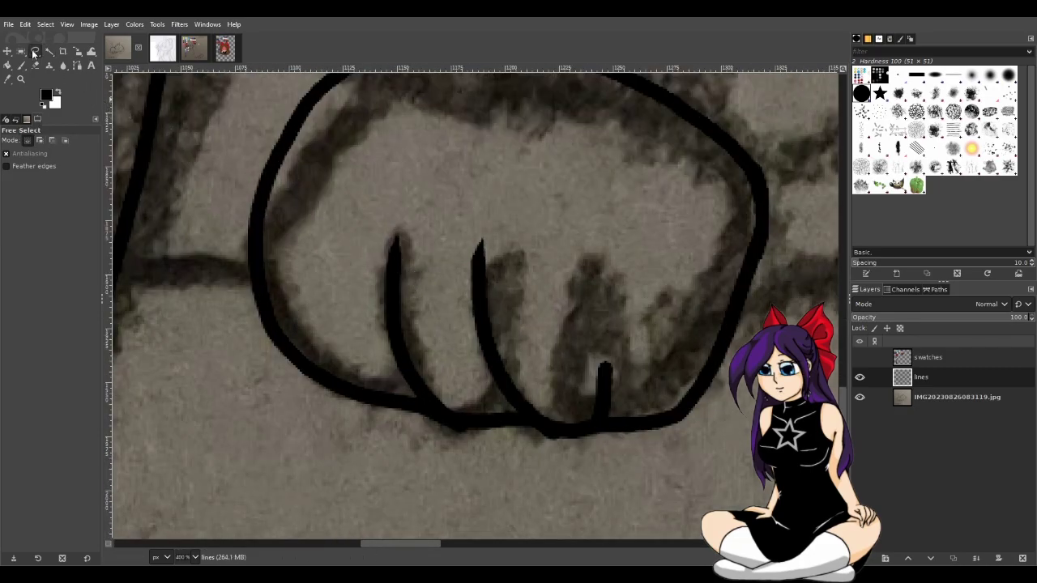
{"action": "scroll", "coordinate": [484, 428], "scroll_direction": "up", "scroll_amount": 1}
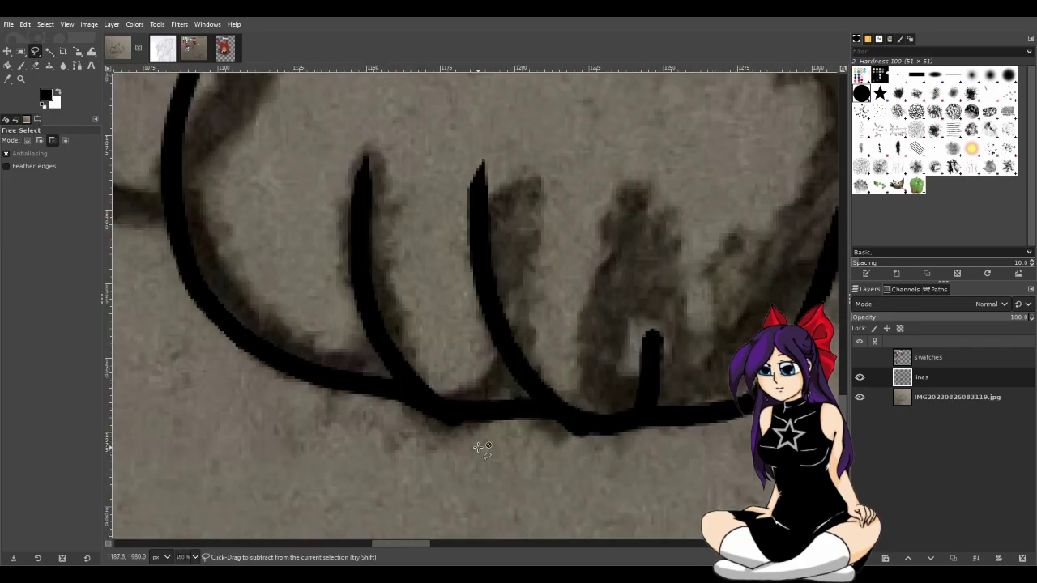
{"action": "left_click", "coordinate": [391, 378]}
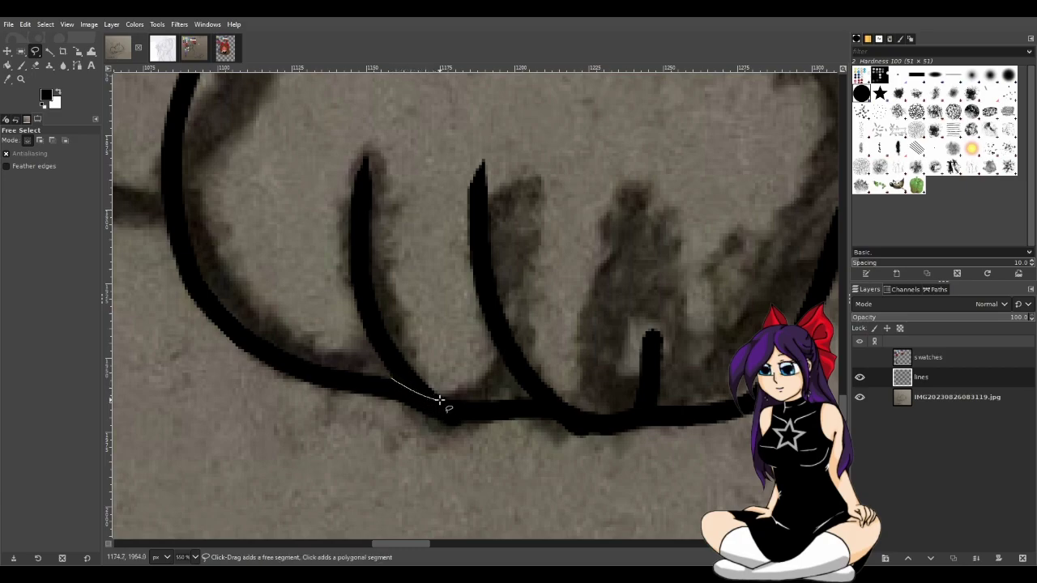
{"action": "mouse_move", "coordinate": [410, 193]}
{"action": "left_mouse_down"}
{"action": "mouse_move", "coordinate": [324, 186]}
{"action": "mouse_move", "coordinate": [343, 343]}
{"action": "mouse_move", "coordinate": [391, 377]}
{"action": "left_mouse_up"}
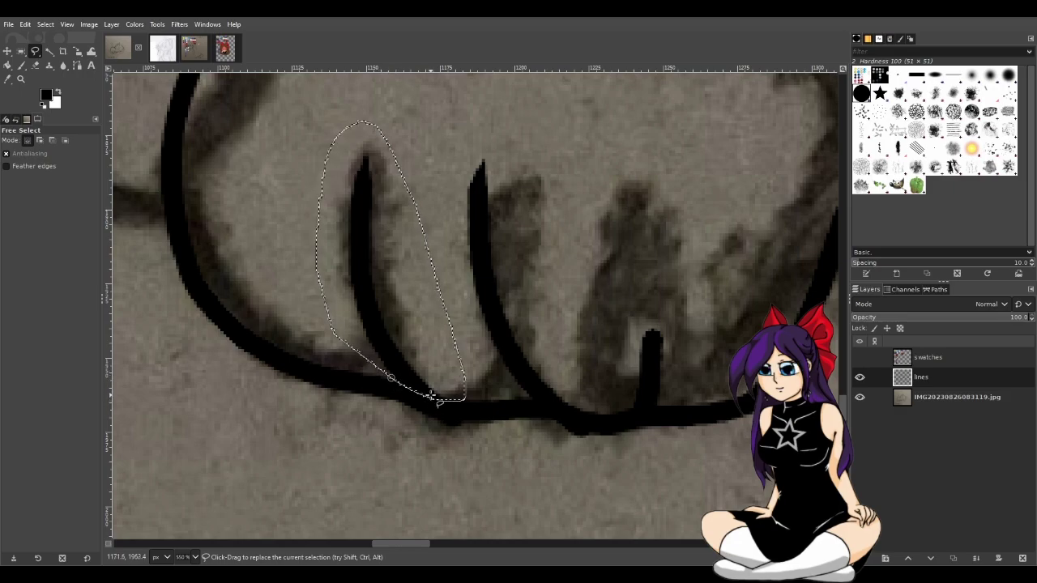
{"action": "key", "text": "ctrl+x"}
{"action": "key", "text": "ctrl+v"}
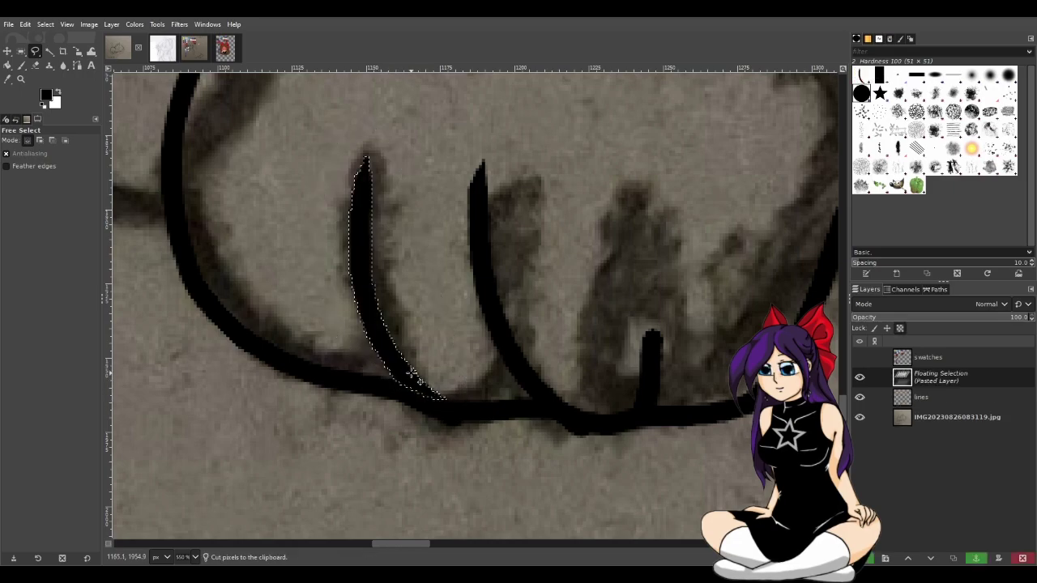
Move the floating first toe line left to meet the paw outline, hide the sketch photo layer and anchor the line
{"action": "key", "text": "m"}
{"action": "left_click_drag", "start_coordinate": [377, 332], "coordinate": [350, 330]}
{"action": "key", "text": "Left"}
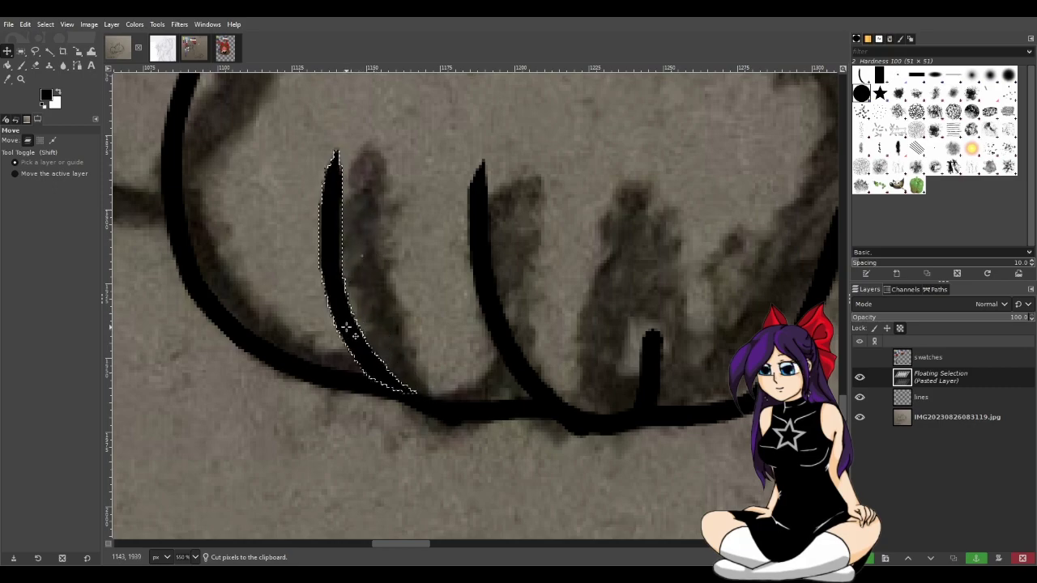
{"action": "key", "text": "Up"}
{"action": "scroll", "coordinate": [494, 388], "scroll_direction": "down", "scroll_amount": 4, "text": "ctrl"}
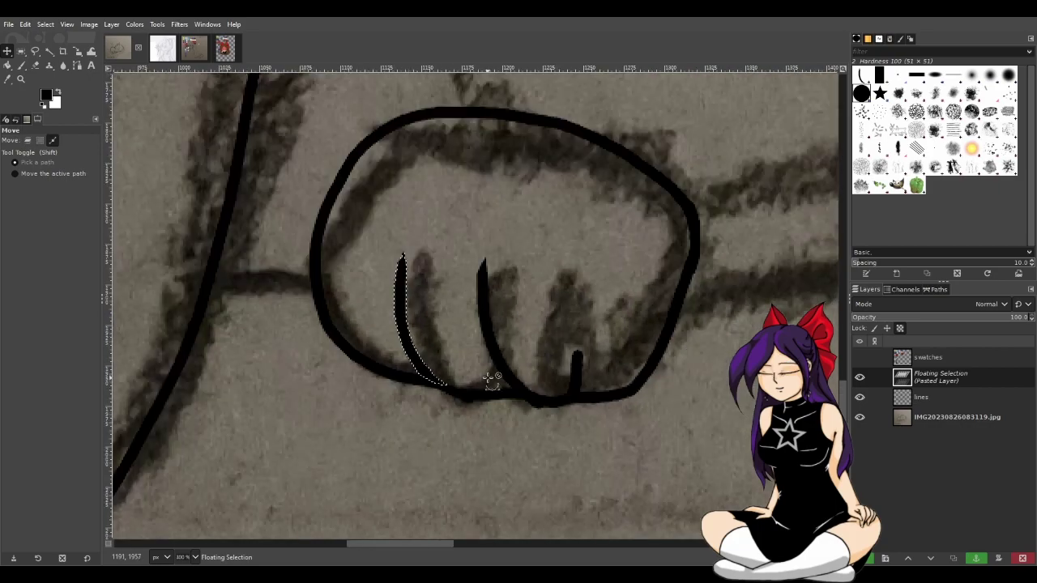
{"action": "left_click", "coordinate": [859, 417]}
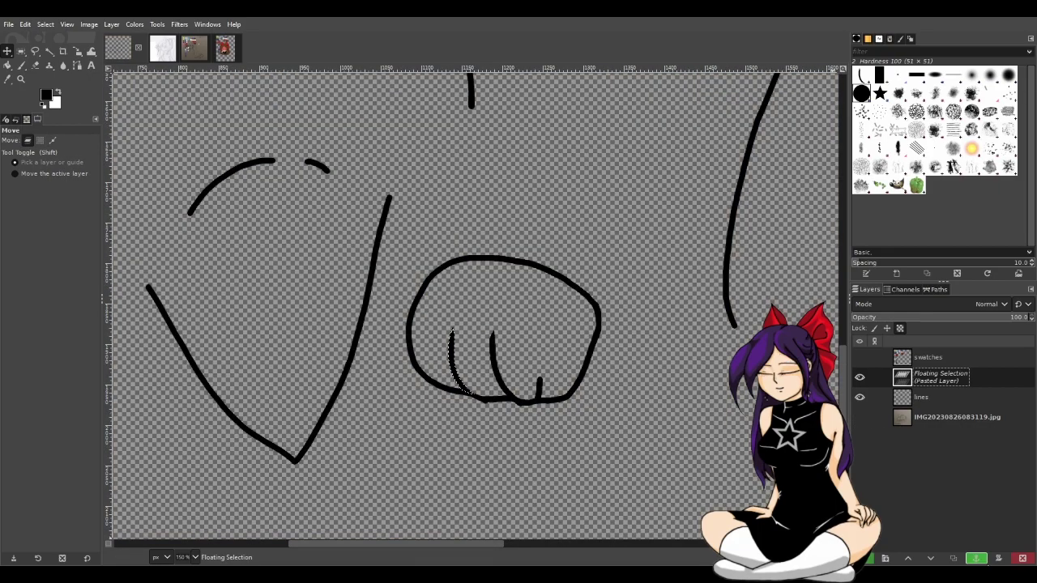
{"action": "left_click", "coordinate": [979, 559]}
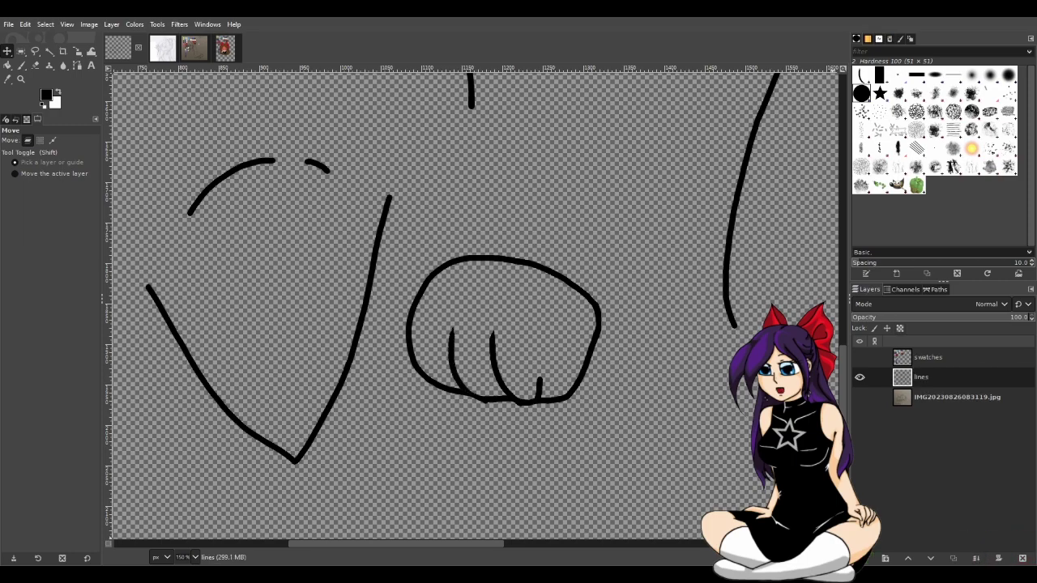
Erase the protruding bumps along the underside of the paw outline with the sketch photo hidden
{"action": "scroll", "coordinate": [465, 419], "scroll_direction": "up", "scroll_amount": 3, "text": "ctrl"}
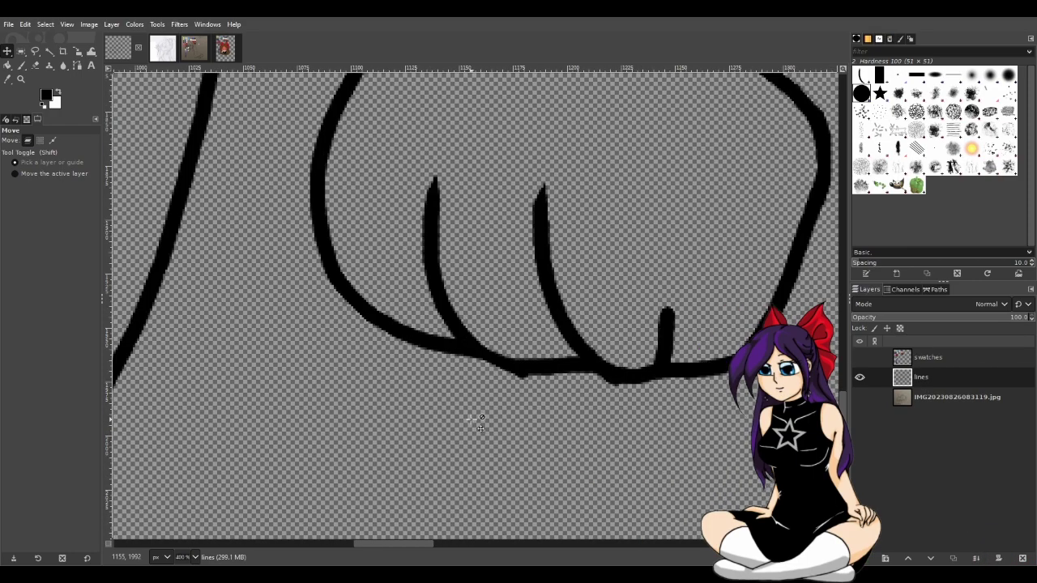
{"action": "scroll", "coordinate": [842, 413], "scroll_direction": "up", "scroll_amount": 1, "text": "ctrl"}
{"action": "left_click", "coordinate": [860, 397]}
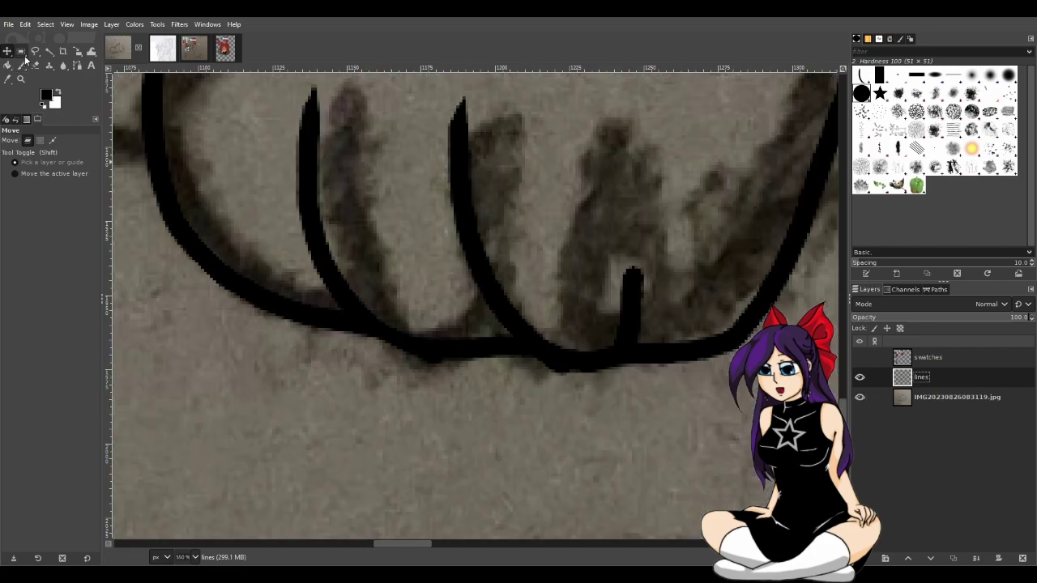
{"action": "key", "text": "shift+e"}
{"action": "scroll", "coordinate": [446, 382], "scroll_direction": "up", "scroll_amount": 2, "text": "ctrl"}
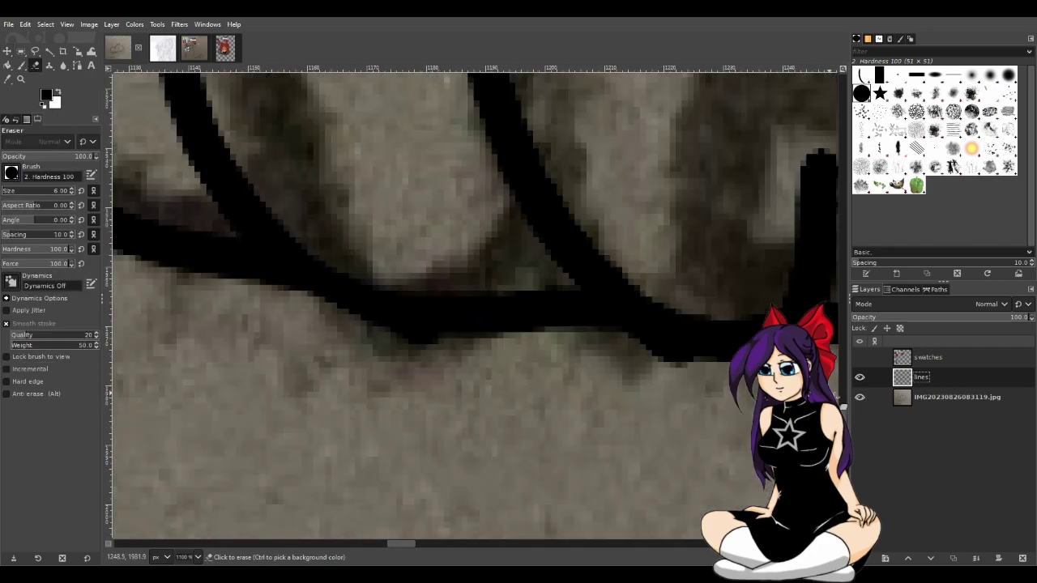
{"action": "left_click", "coordinate": [860, 397]}
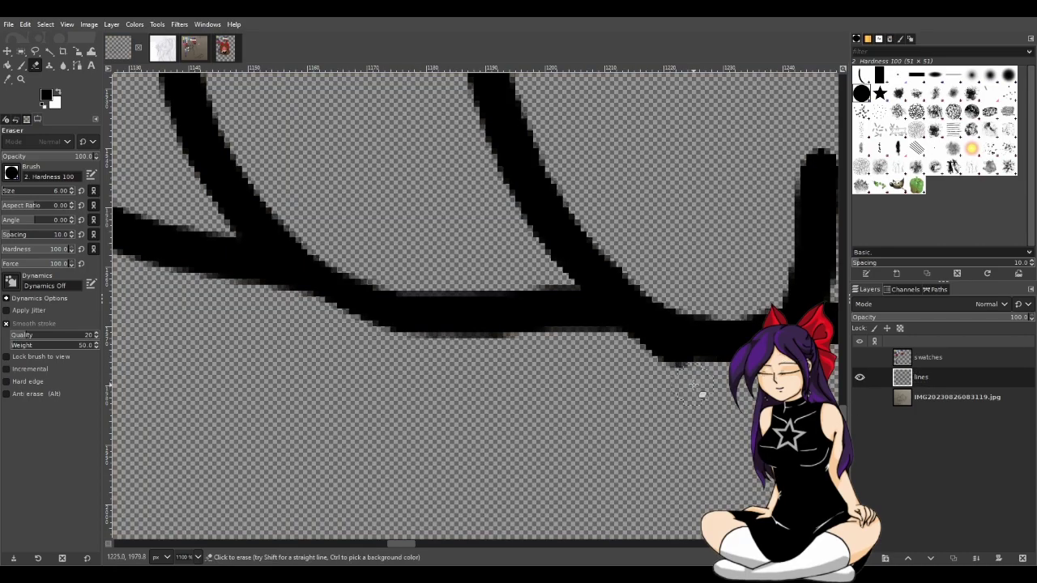
{"action": "left_click_drag", "start_coordinate": [700, 394], "coordinate": [622, 372]}
{"action": "scroll", "coordinate": [694, 385], "scroll_direction": "down", "scroll_amount": 2, "text": "ctrl"}
{"action": "key", "text": "minus"}
{"action": "key", "text": "minus"}
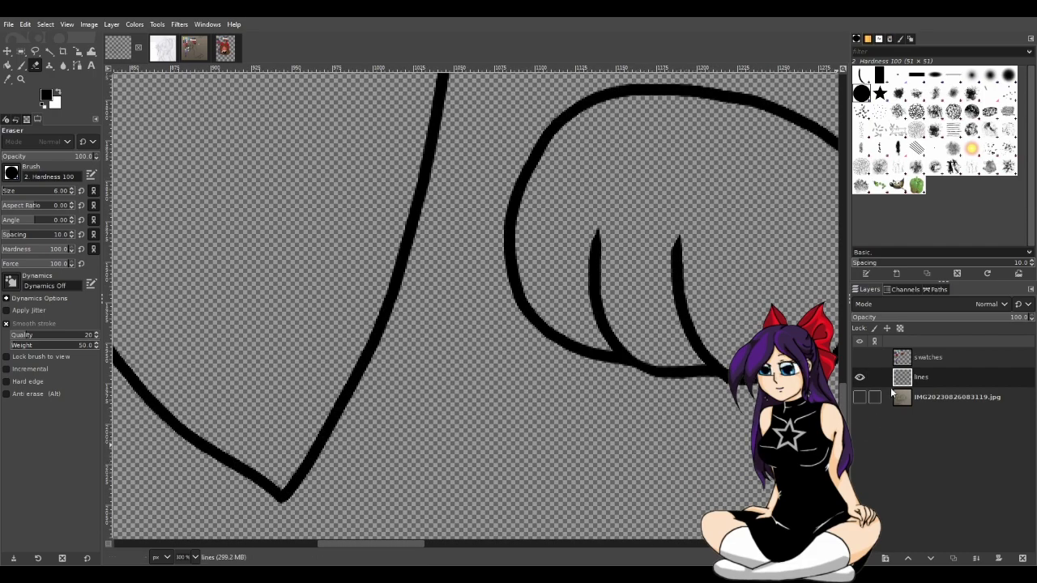
{"action": "left_click_drag", "start_coordinate": [409, 542], "coordinate": [429, 547]}
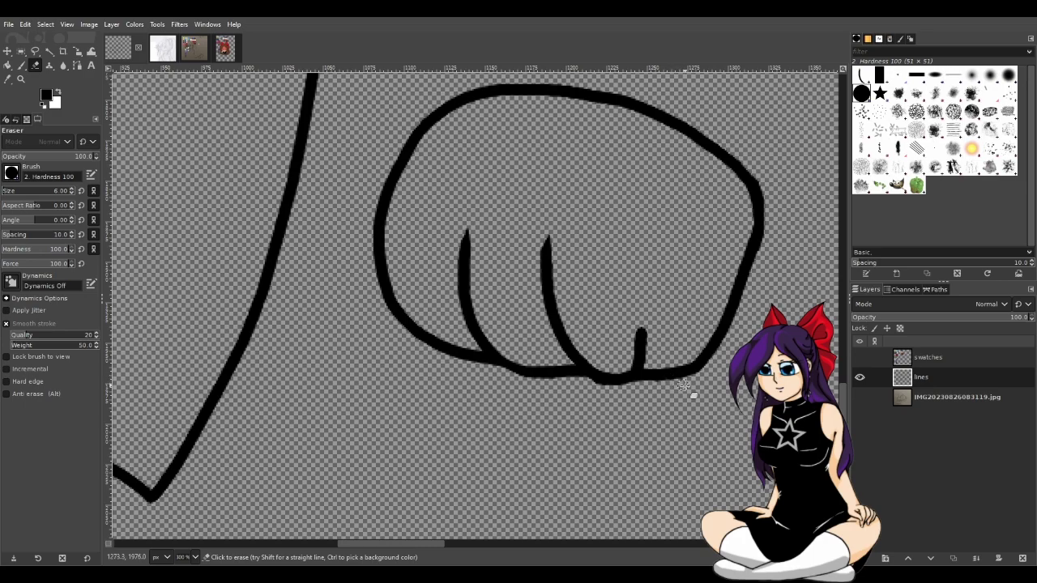
Show the sketch photo again, then lasso the short third toe line and cut and paste it as a floating selection
{"action": "left_click", "coordinate": [861, 397]}
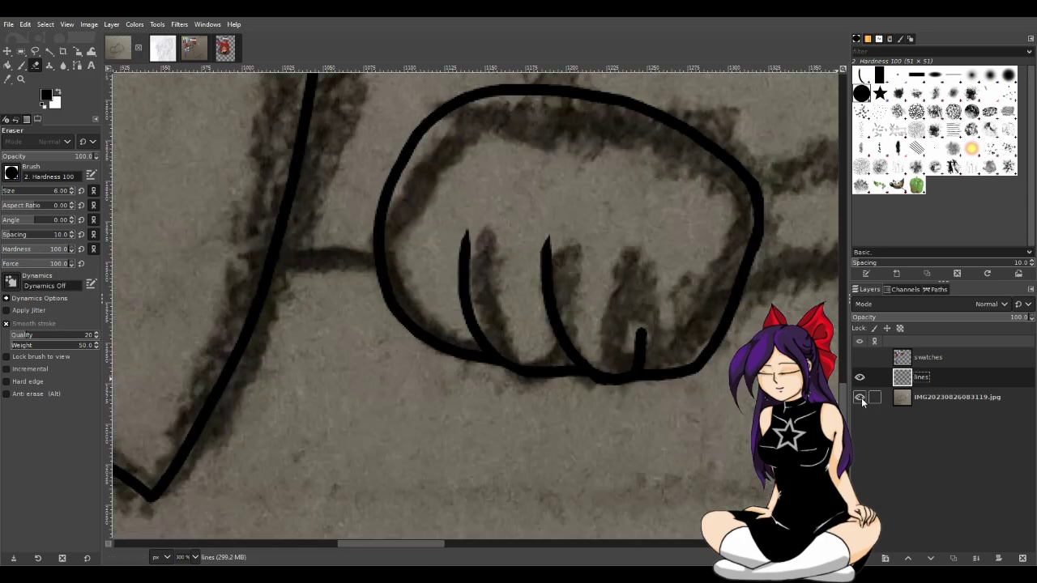
{"action": "scroll", "coordinate": [719, 380], "scroll_direction": "up", "scroll_amount": 1}
{"action": "scroll", "coordinate": [719, 379], "scroll_direction": "up", "scroll_amount": 2}
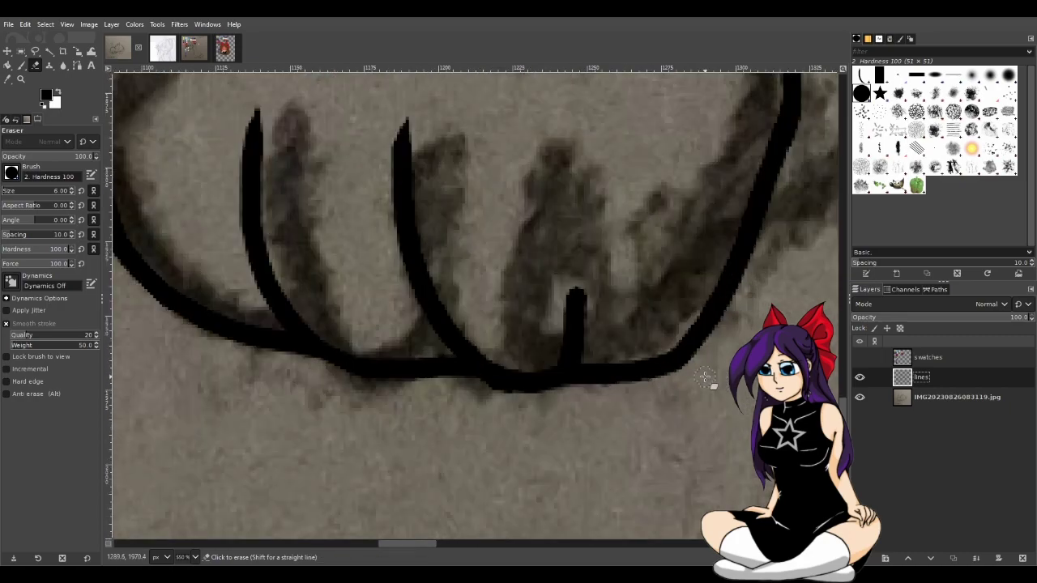
{"action": "left_click", "coordinate": [34, 51]}
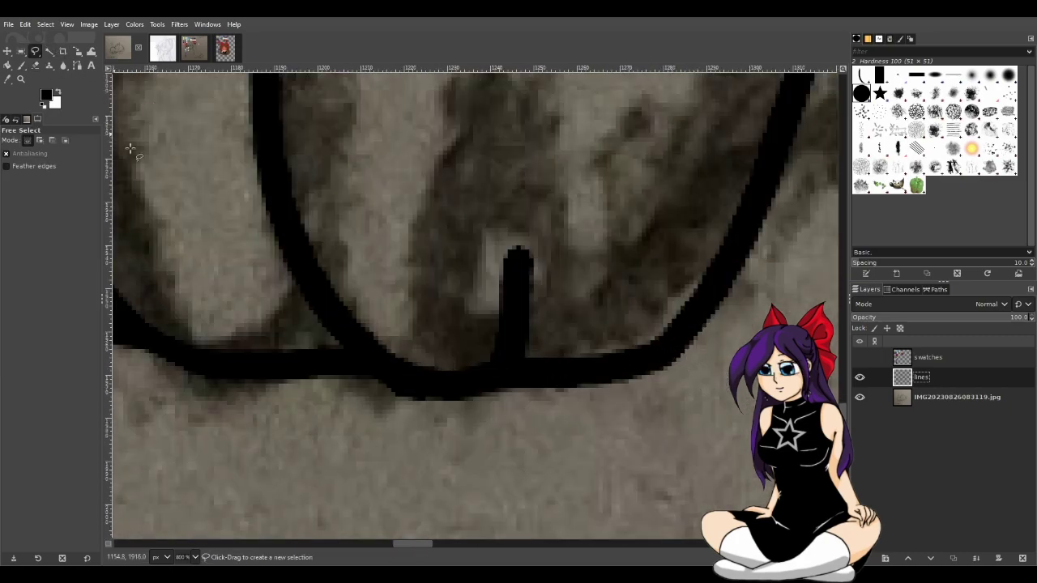
{"action": "left_click", "coordinate": [530, 356]}
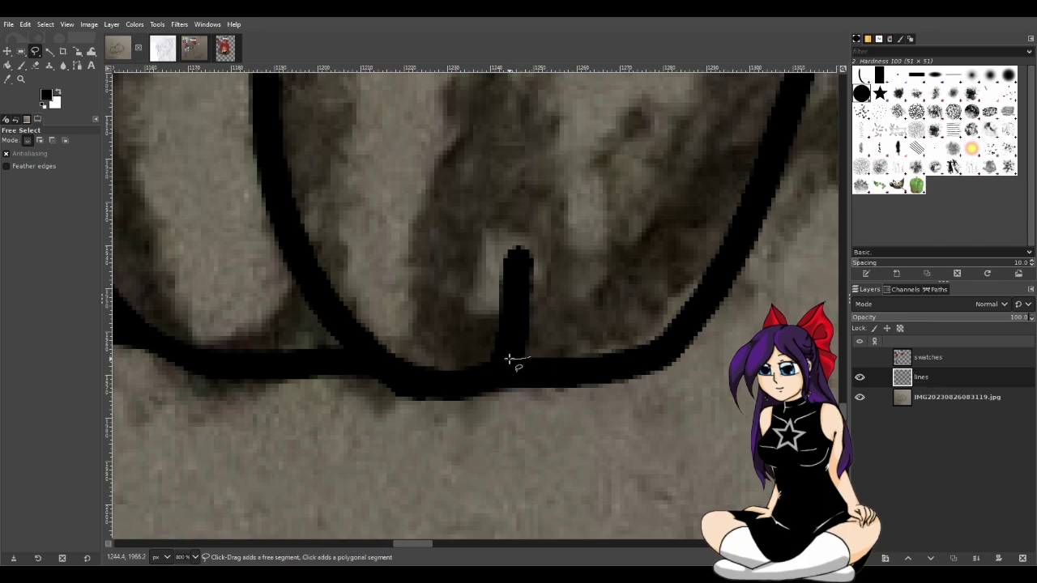
{"action": "mouse_move", "coordinate": [489, 359]}
{"action": "left_mouse_down"}
{"action": "mouse_move", "coordinate": [500, 221]}
{"action": "mouse_move", "coordinate": [556, 244]}
{"action": "mouse_move", "coordinate": [555, 320]}
{"action": "mouse_move", "coordinate": [530, 356]}
{"action": "left_mouse_up"}
{"action": "key", "text": "Return"}
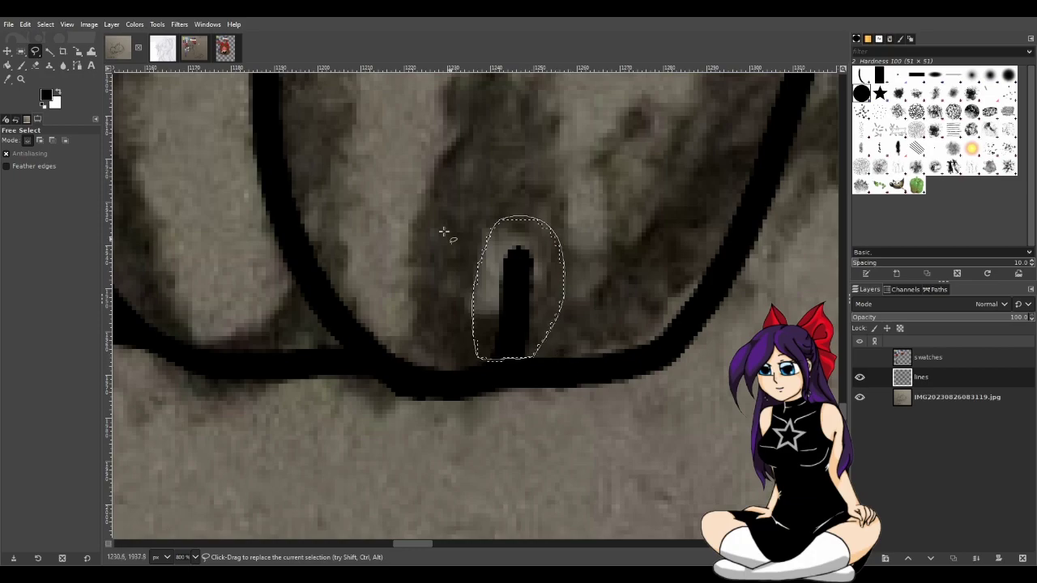
{"action": "key", "text": "ctrl+x"}
{"action": "key", "text": "ctrl+v"}
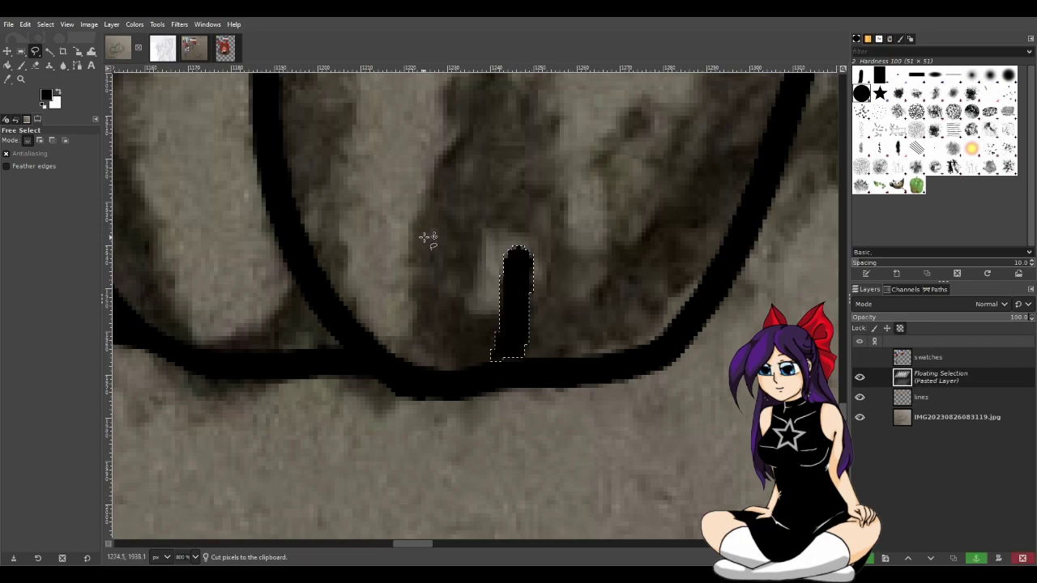
Rotate the floating short toe line clockwise about its lower end so that it leans right
{"action": "key", "text": "shift+r"}
{"action": "left_click", "coordinate": [456, 261]}
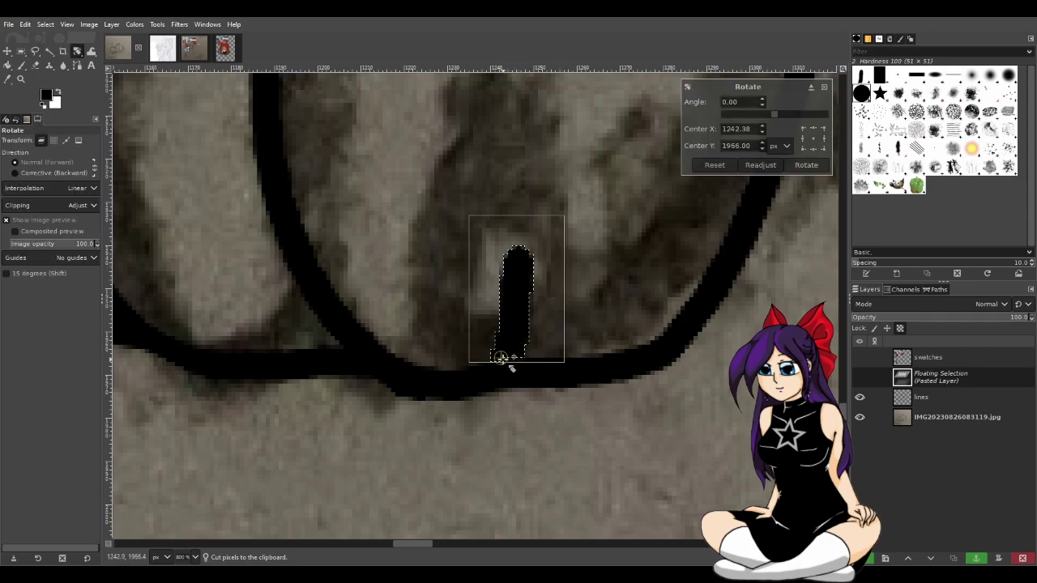
{"action": "left_click_drag", "start_coordinate": [553, 254], "coordinate": [560, 264]}
{"action": "left_click", "coordinate": [804, 164]}
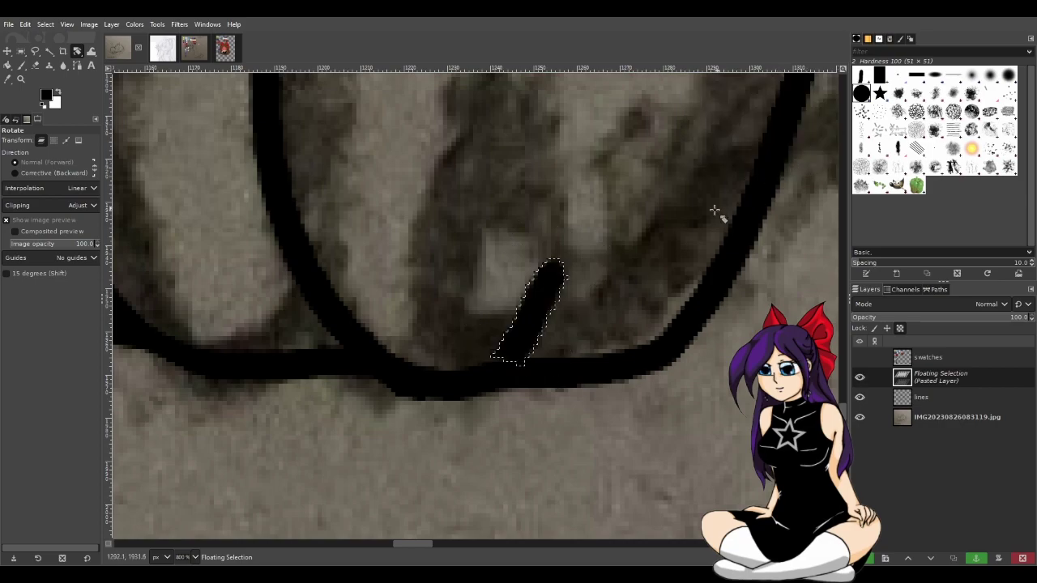
Move the rotated toe line slightly right along the paw's bottom outline, keeping its base on the outline
{"action": "key", "text": "m"}
{"action": "left_click_drag", "start_coordinate": [522, 314], "coordinate": [554, 320]}
{"action": "scroll", "coordinate": [562, 328], "scroll_direction": "down", "scroll_amount": 3}
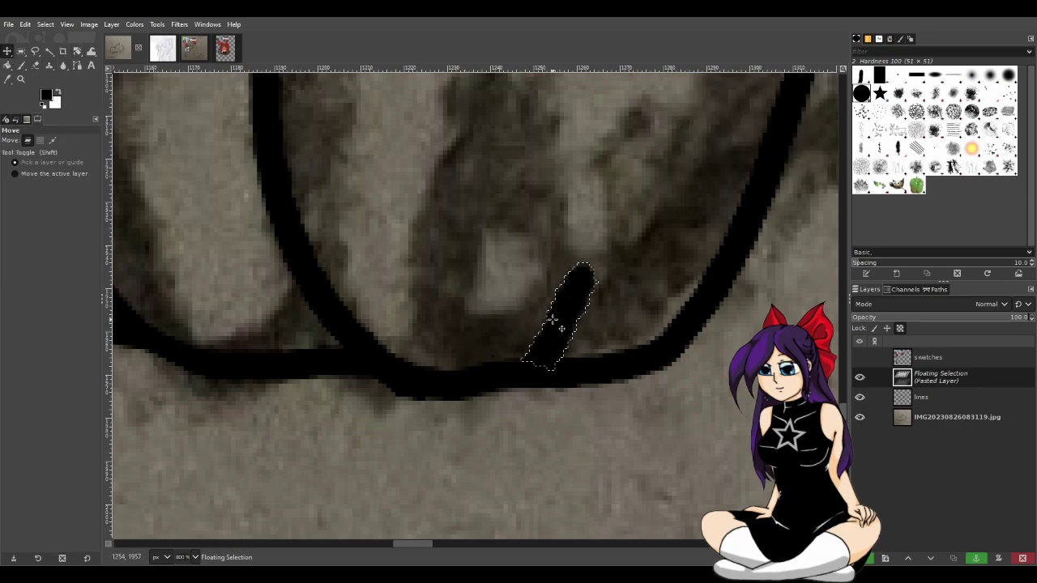
{"action": "scroll", "coordinate": [567, 328], "scroll_direction": "up", "scroll_amount": 2}
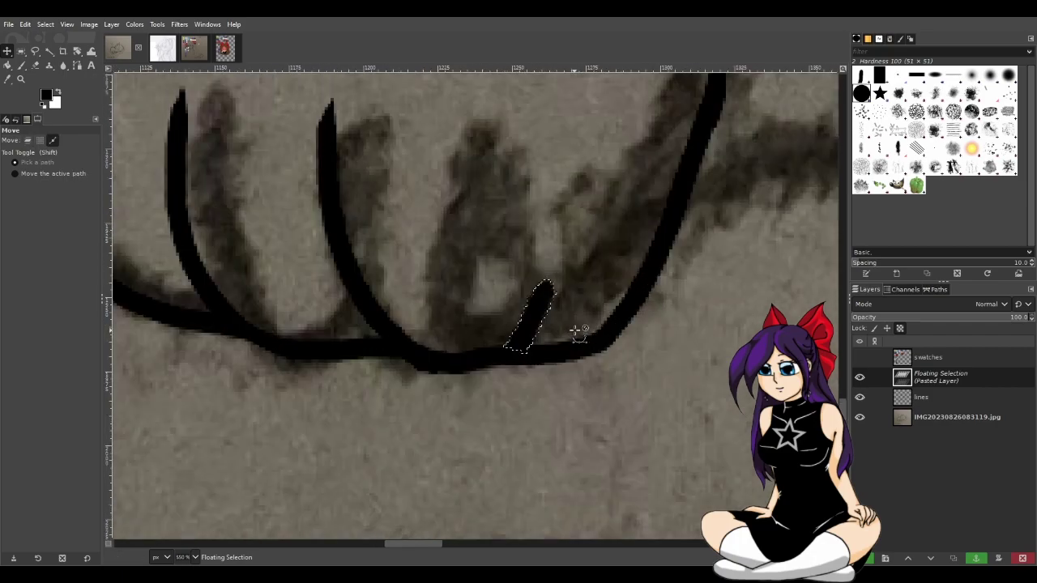
{"action": "left_click_drag", "start_coordinate": [534, 313], "coordinate": [525, 321]}
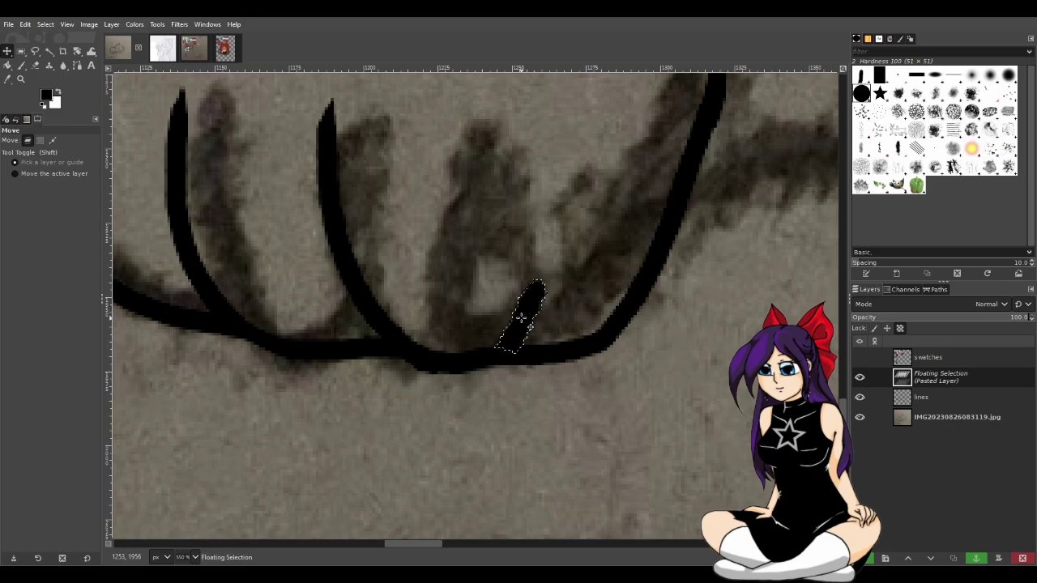
{"action": "scroll", "coordinate": [534, 320], "scroll_direction": "down", "scroll_amount": 3}
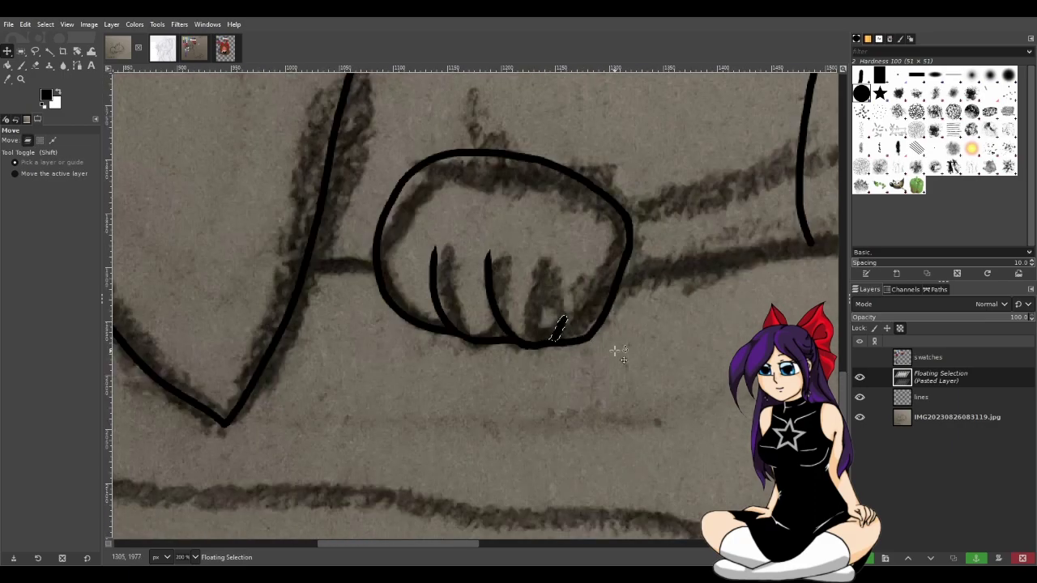
{"action": "scroll", "coordinate": [575, 354], "scroll_direction": "down", "scroll_amount": 4}
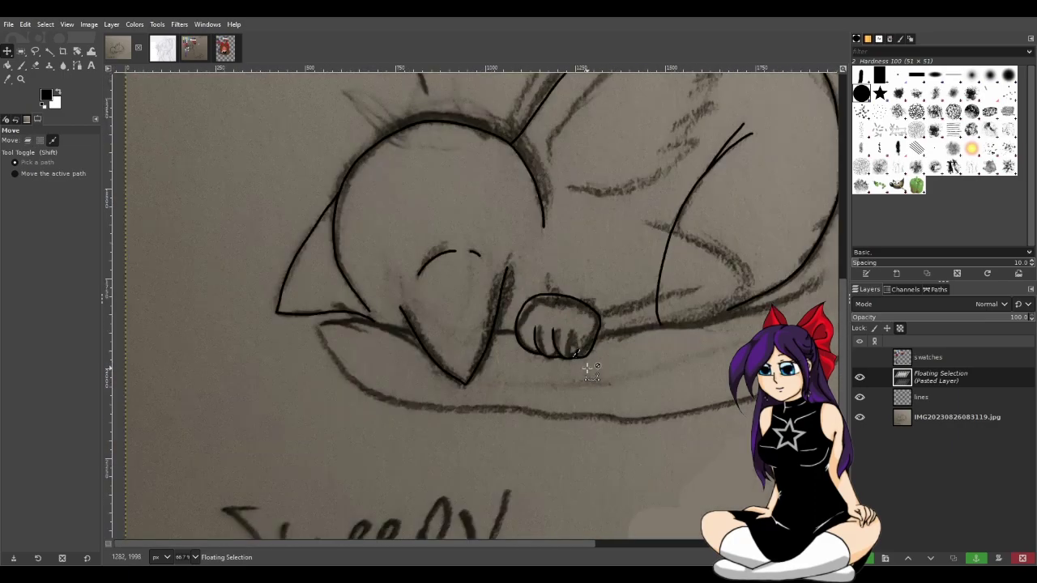
Check the linework with the sketch photo hidden and shown, then anchor the floating toe line to the lines layer
{"action": "left_click", "coordinate": [859, 418]}
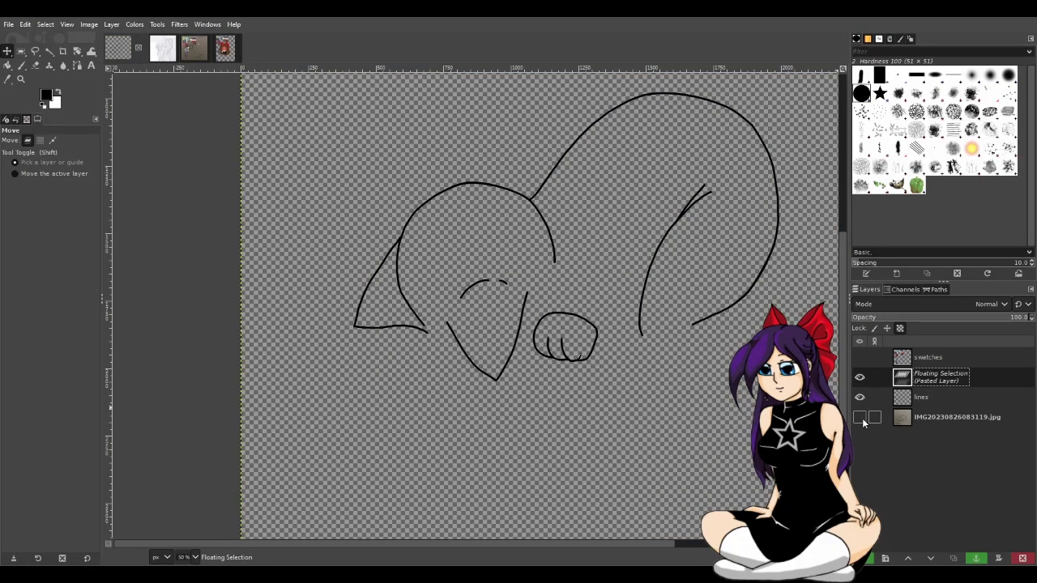
{"action": "left_click", "coordinate": [862, 419]}
{"action": "left_click", "coordinate": [862, 419]}
{"action": "left_click", "coordinate": [862, 419]}
{"action": "left_click", "coordinate": [977, 559]}
Paint a longer black stroke up and right from the third toe line's base with the size 6 Paintbrush, undoing unsatisfactory attempts
{"action": "scroll", "coordinate": [637, 365], "scroll_direction": "up", "scroll_amount": 5, "text": "ctrl"}
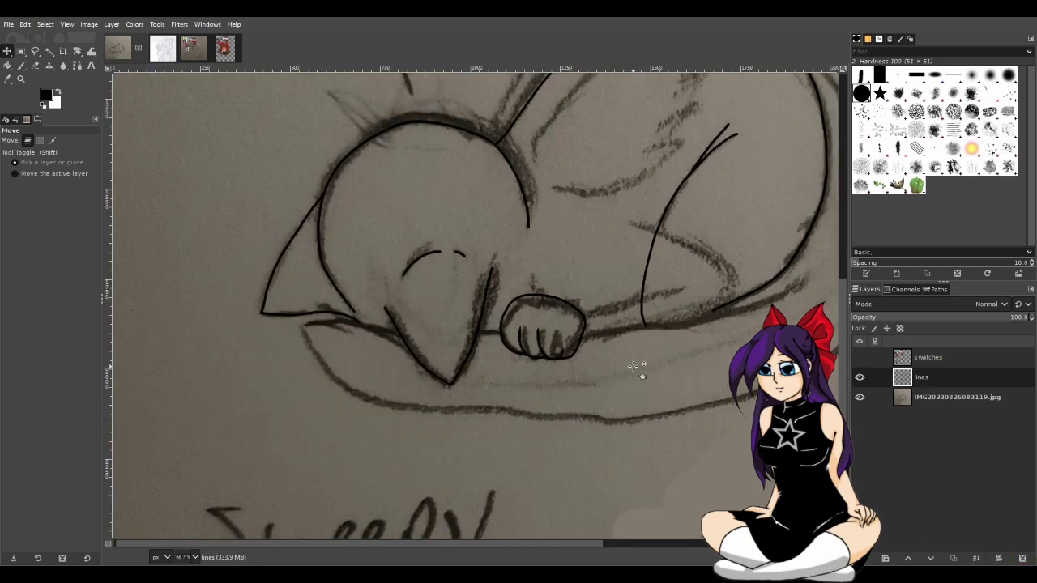
{"action": "scroll", "coordinate": [405, 340], "scroll_direction": "up", "scroll_amount": 3, "text": "ctrl"}
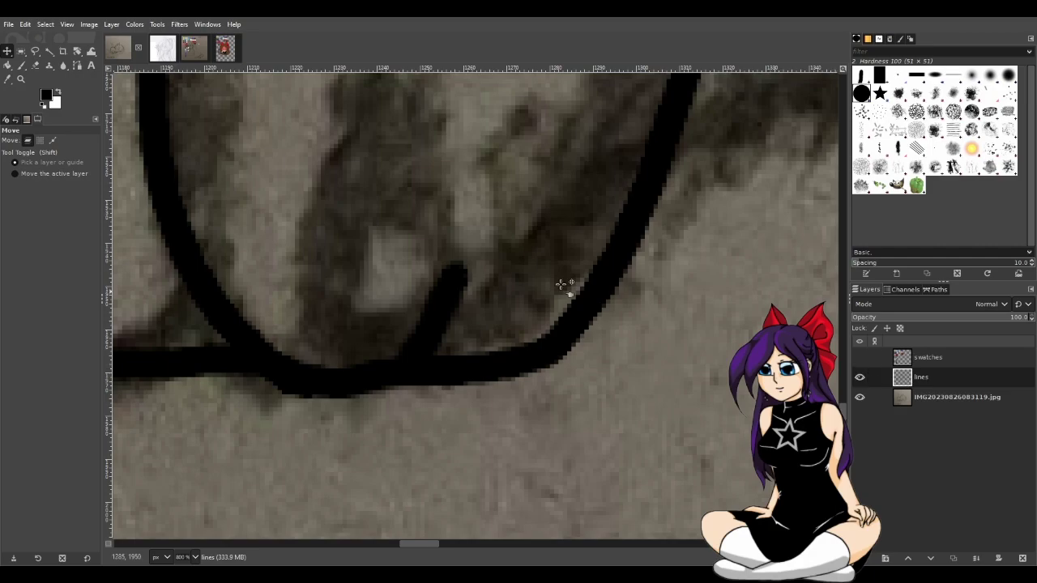
{"action": "left_click", "coordinate": [21, 64]}
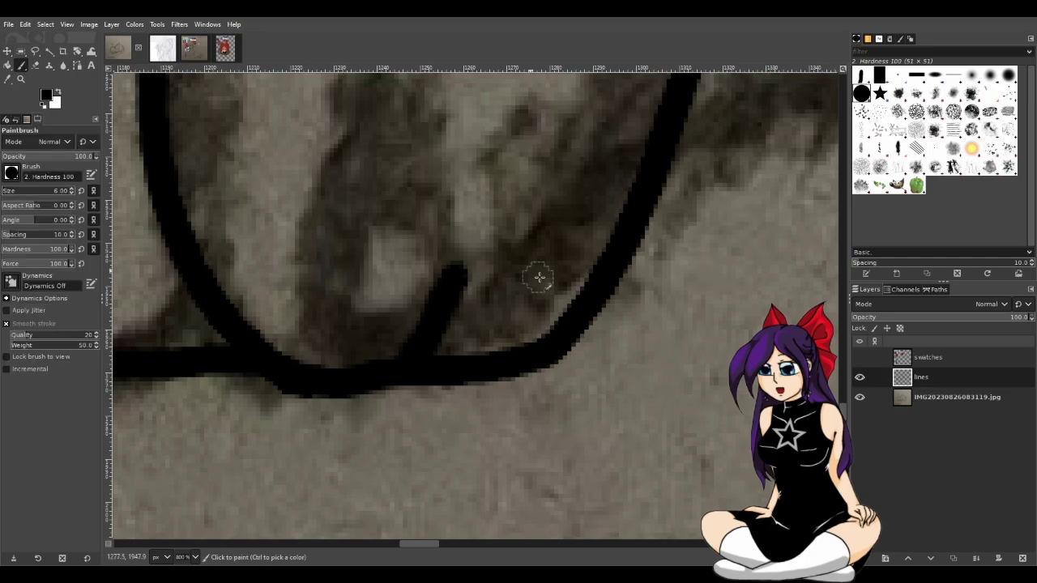
{"action": "left_click_drag", "start_coordinate": [432, 349], "coordinate": [481, 285]}
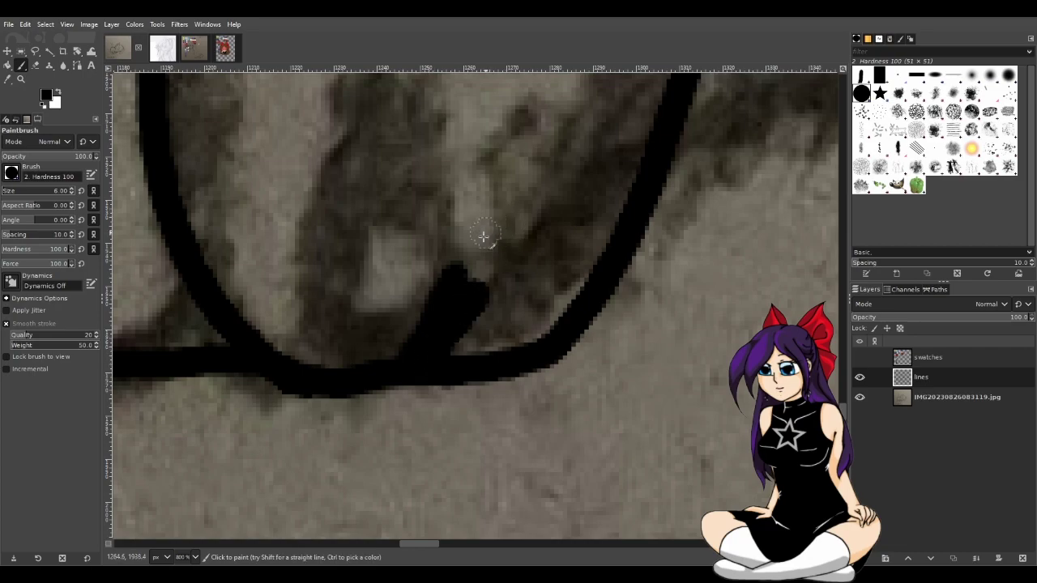
{"action": "key", "text": "ctrl+z"}
{"action": "left_click_drag", "start_coordinate": [430, 357], "coordinate": [555, 155]}
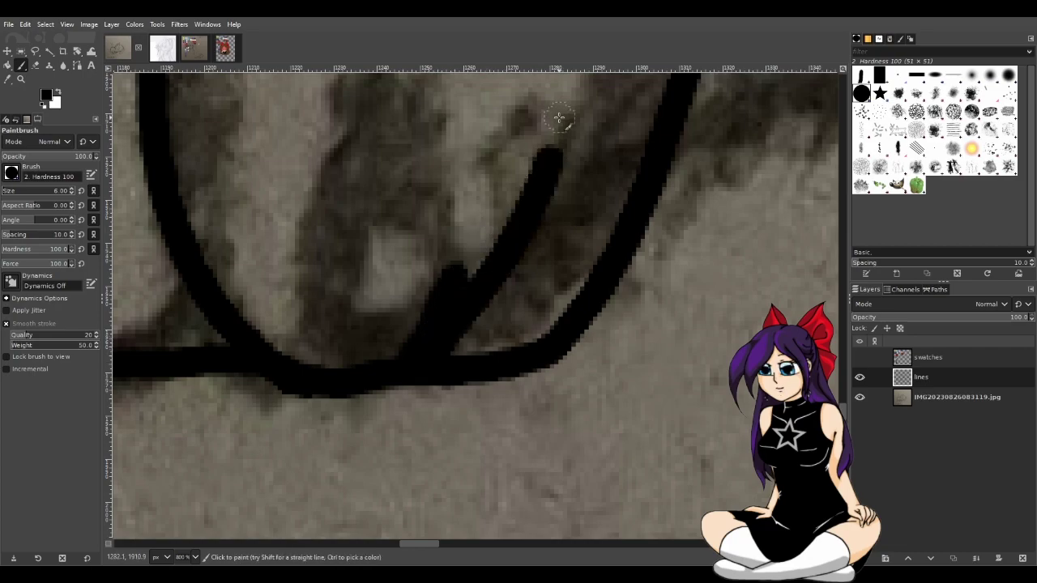
{"action": "key", "text": "ctrl+z"}
{"action": "left_click_drag", "start_coordinate": [443, 340], "coordinate": [493, 227]}
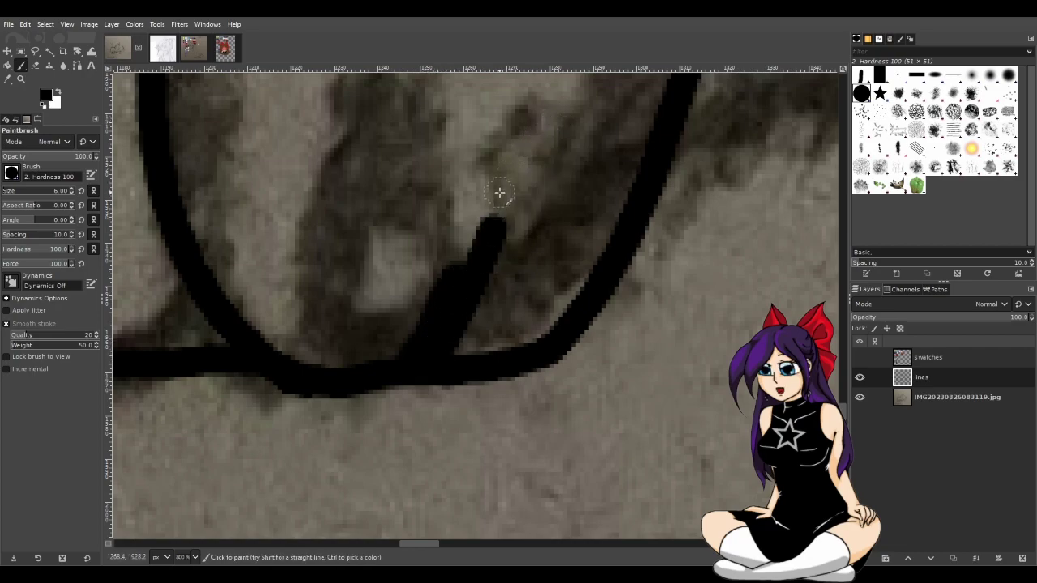
Hide the sketch photo, erase the excess beside the third toe line and taper its upper end to a point
{"action": "left_click", "coordinate": [859, 397]}
{"action": "left_click", "coordinate": [34, 65]}
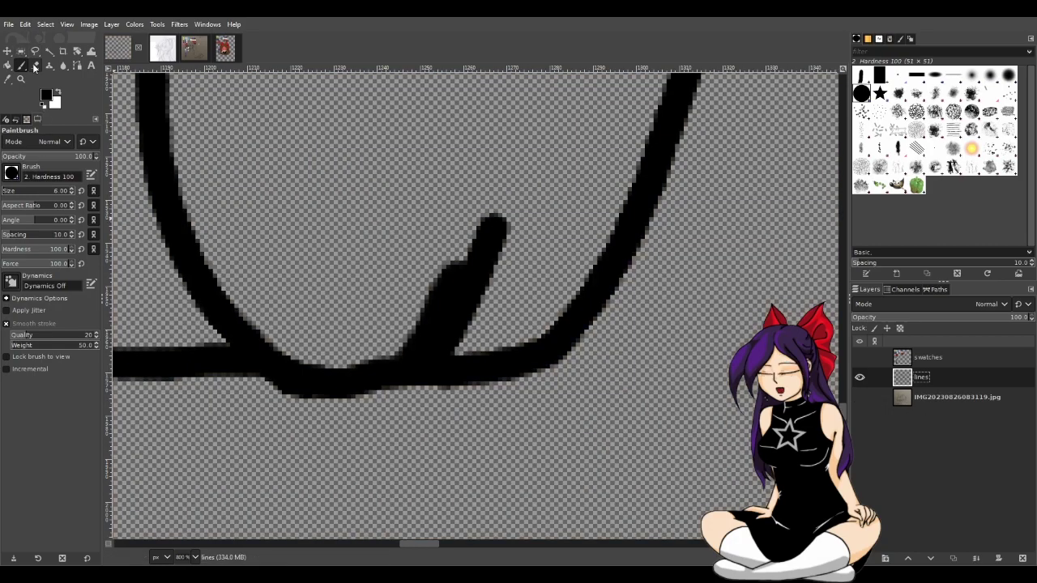
{"action": "left_click_drag", "start_coordinate": [448, 258], "coordinate": [401, 348]}
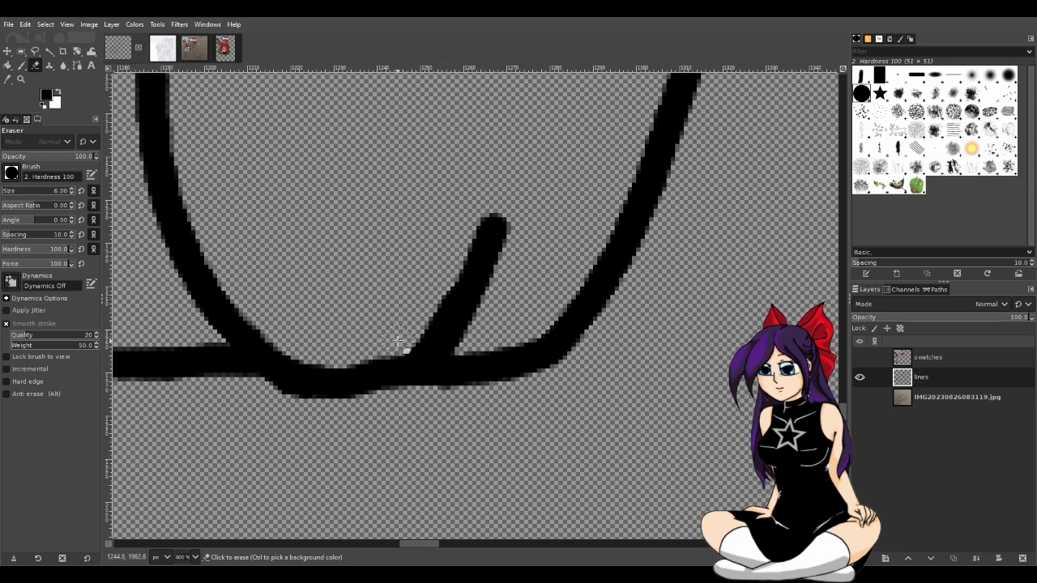
{"action": "mouse_move", "coordinate": [436, 281]}
{"action": "left_mouse_down"}
{"action": "mouse_move", "coordinate": [413, 335]}
{"action": "mouse_move", "coordinate": [443, 301]}
{"action": "mouse_move", "coordinate": [398, 335]}
{"action": "left_mouse_up"}
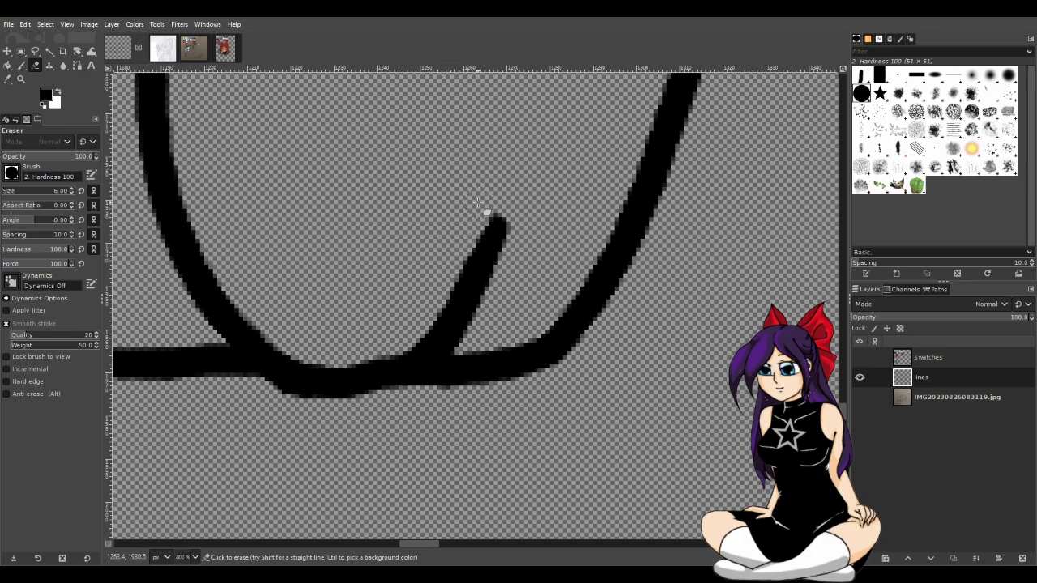
{"action": "left_click_drag", "start_coordinate": [489, 202], "coordinate": [456, 273]}
{"action": "left_click_drag", "start_coordinate": [519, 213], "coordinate": [486, 296]}
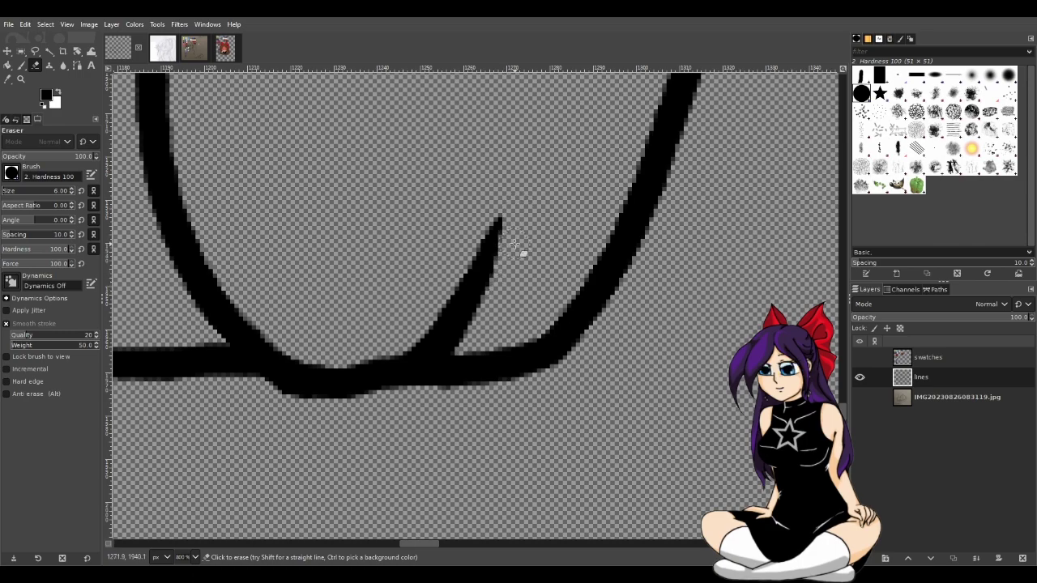
{"action": "scroll", "coordinate": [514, 243], "scroll_direction": "down", "scroll_amount": 6}
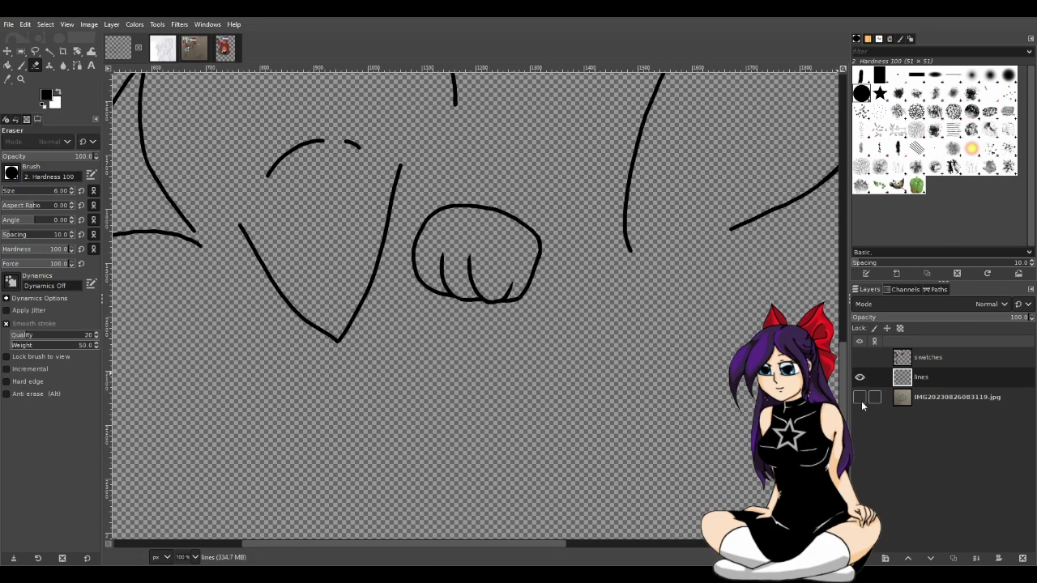
Compare the finished toe lines on the paw with the sketch photo hidden and shown
{"action": "left_click", "coordinate": [859, 397]}
{"action": "left_click", "coordinate": [860, 397]}
{"action": "scroll", "coordinate": [685, 371], "scroll_direction": "down", "scroll_amount": 3}
{"action": "scroll", "coordinate": [677, 362], "scroll_direction": "up", "scroll_amount": 5}
{"action": "left_click", "coordinate": [859, 397]}
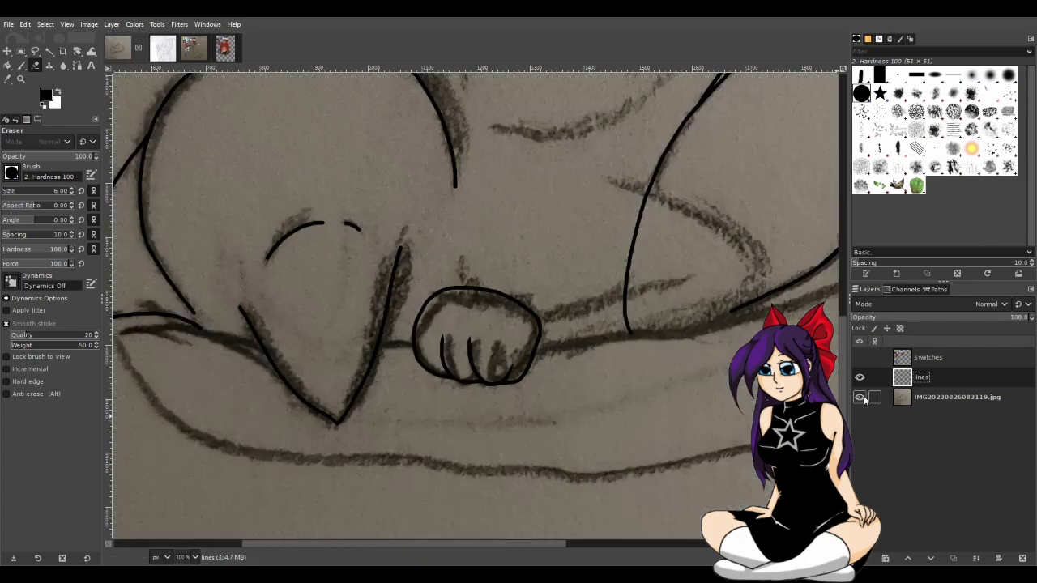
Examine the untraced wings, hind leg and tail in the sketch photo against the traced body lines
{"action": "scroll", "coordinate": [643, 364], "scroll_direction": "down", "scroll_amount": 1}
{"action": "left_click_drag", "start_coordinate": [567, 544], "coordinate": [664, 550]}
{"action": "scroll", "coordinate": [458, 261], "scroll_direction": "up", "scroll_amount": 4}
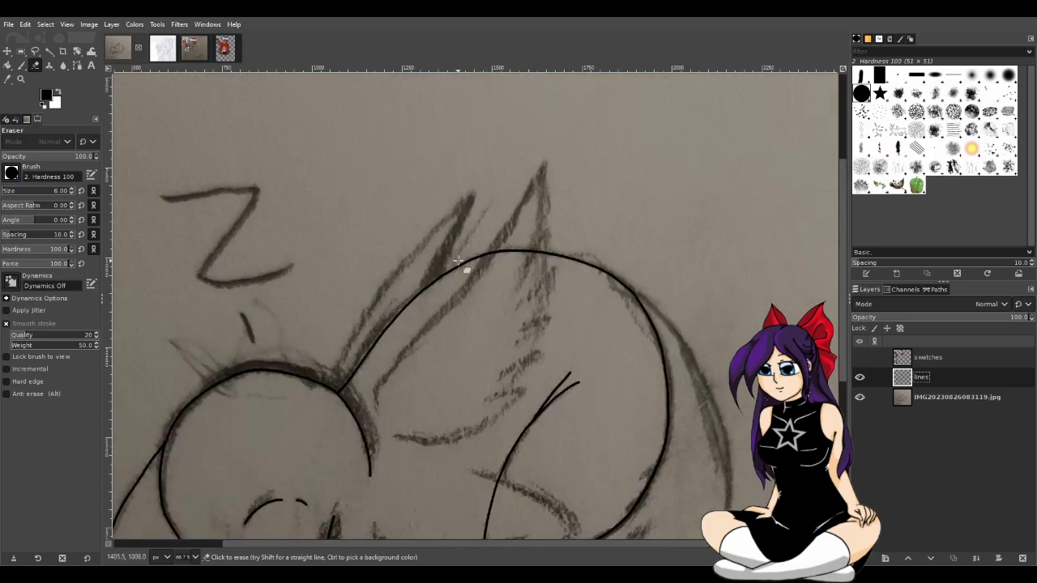
{"action": "scroll", "coordinate": [457, 270], "scroll_direction": "up", "scroll_amount": 2}
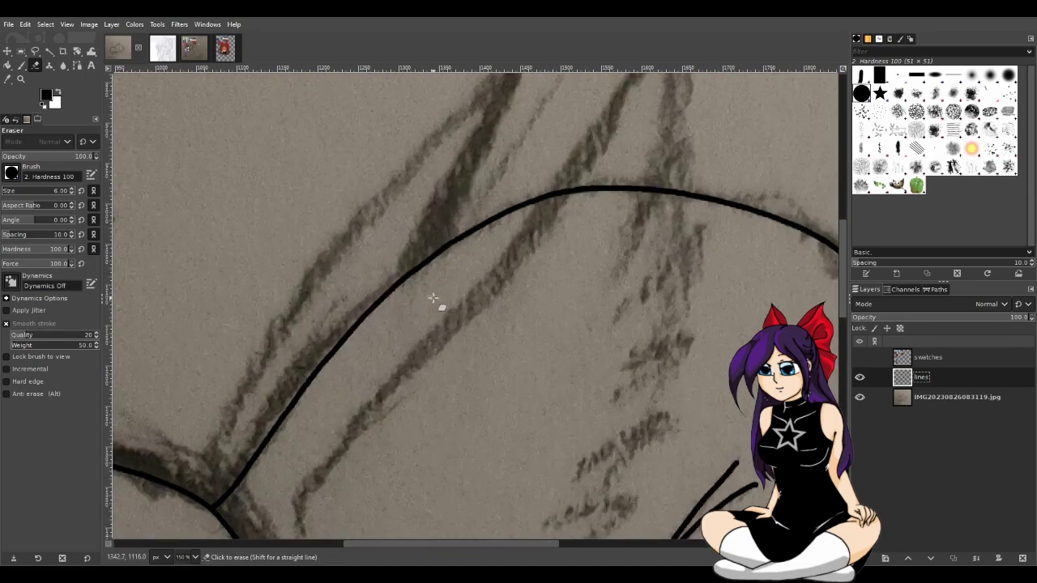
{"action": "scroll", "coordinate": [438, 299], "scroll_direction": "down", "scroll_amount": 1}
{"action": "scroll", "coordinate": [433, 298], "scroll_direction": "down", "scroll_amount": 1}
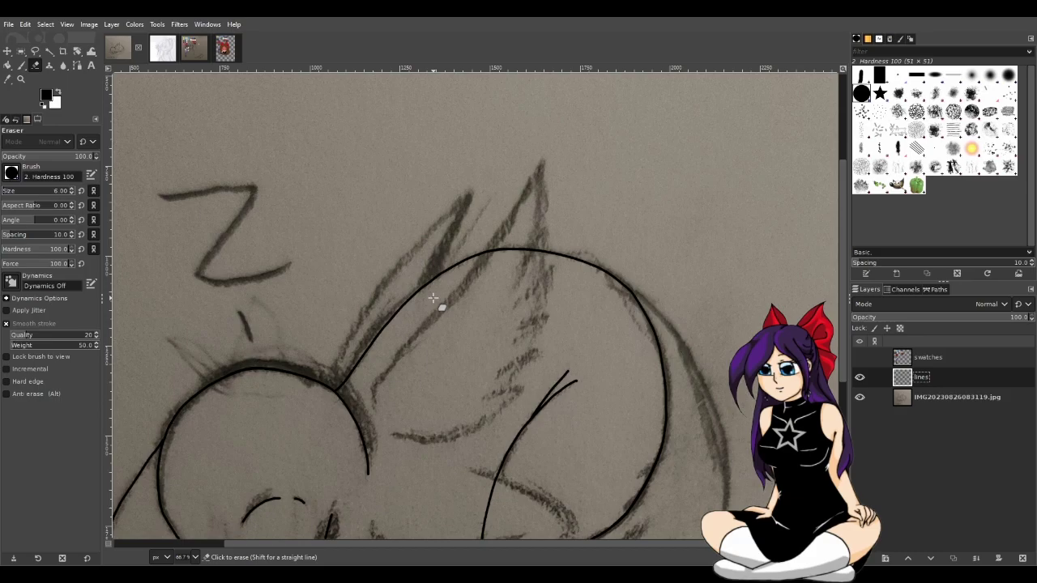
{"action": "scroll", "coordinate": [433, 298], "scroll_direction": "down", "scroll_amount": 5}
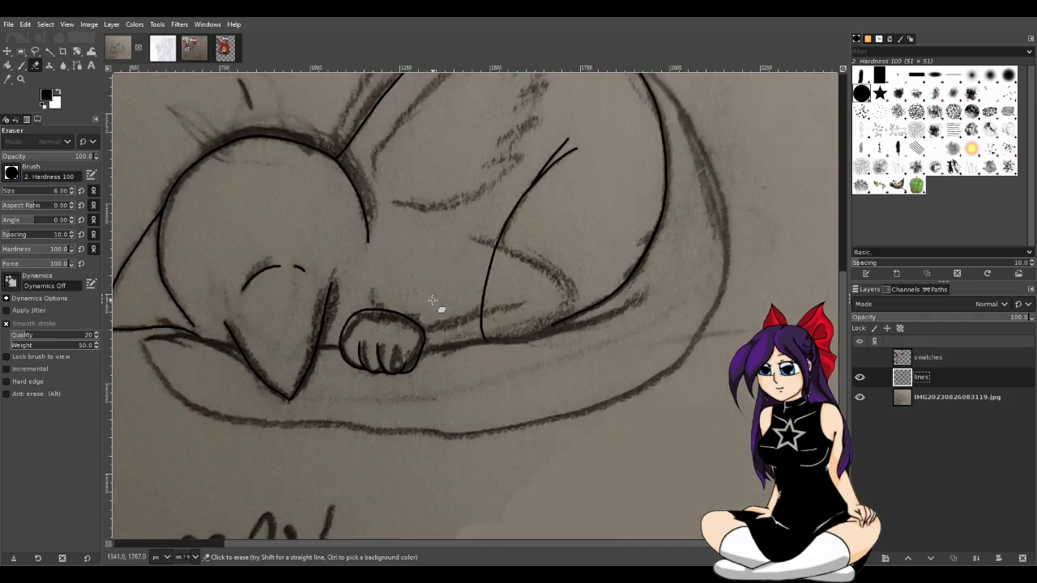
{"action": "scroll", "coordinate": [432, 301], "scroll_direction": "up", "scroll_amount": 3}
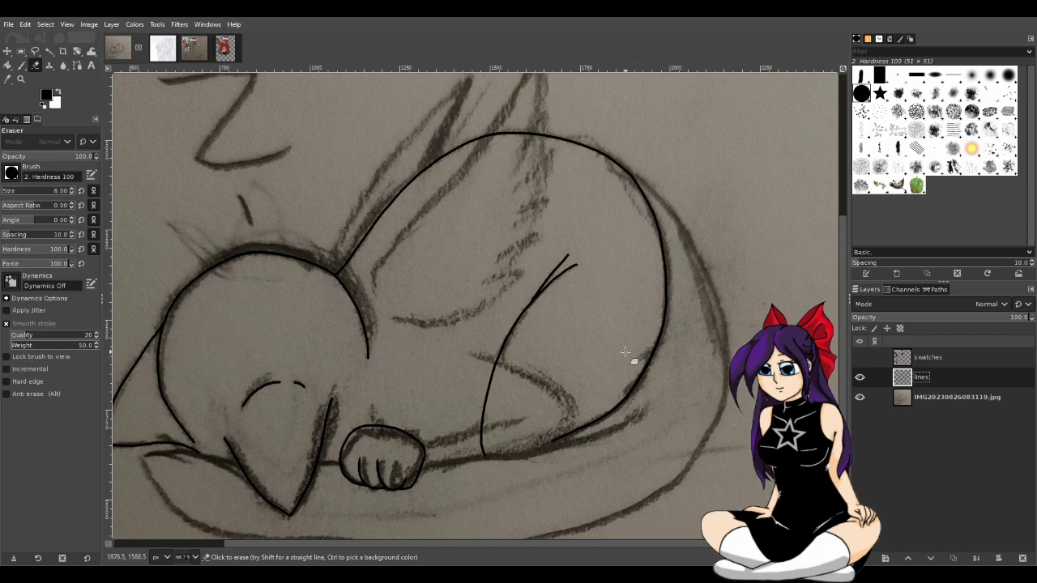
{"action": "scroll", "coordinate": [625, 350], "scroll_direction": "down", "scroll_amount": 3}
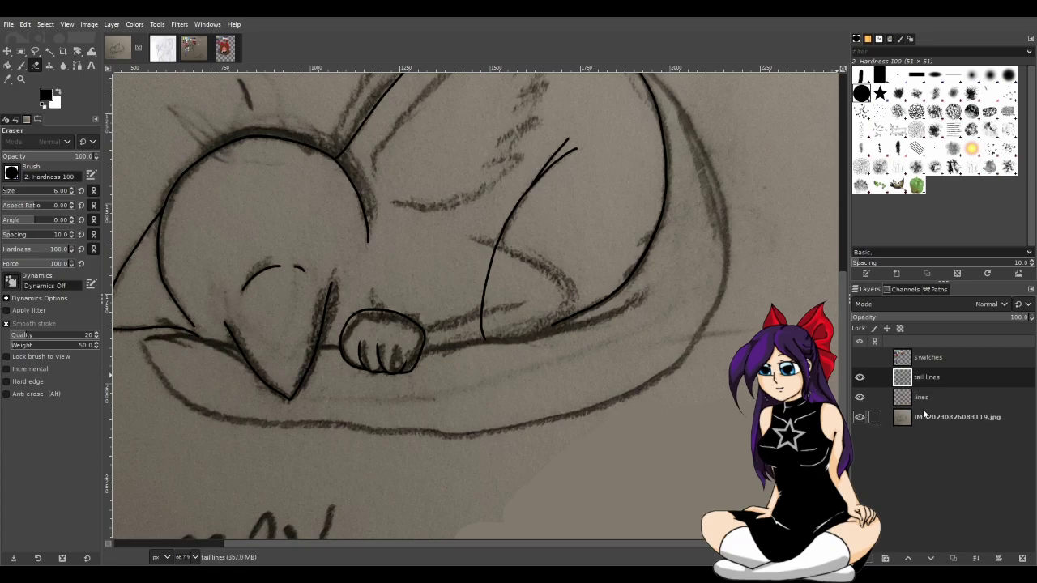
Duplicate the tail lines layer and rename the duplicate as "wings lines copy"
{"action": "key", "text": "shift+ctrl+d"}
{"action": "double_click", "coordinate": [932, 377]}
{"action": "left_click", "coordinate": [917, 378]}
{"action": "key", "text": "Delete"}
{"action": "key", "text": "Delete"}
{"action": "key", "text": "Delete"}
{"action": "key", "text": "Delete"}
{"action": "key", "text": "Delete"}
{"action": "type", "text": "w"}
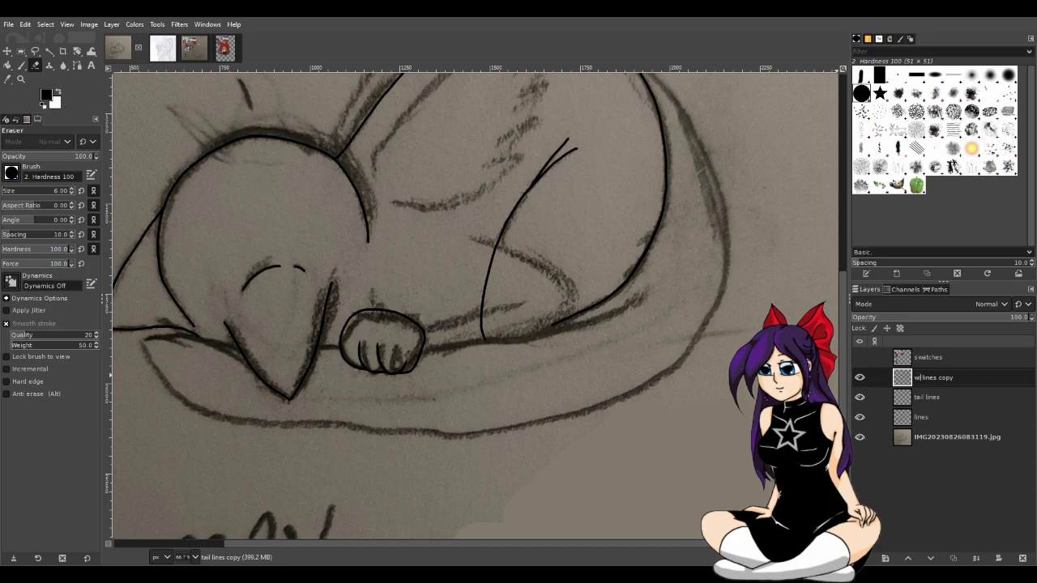
{"action": "type", "text": "ings"}
{"action": "key", "text": "Return"}
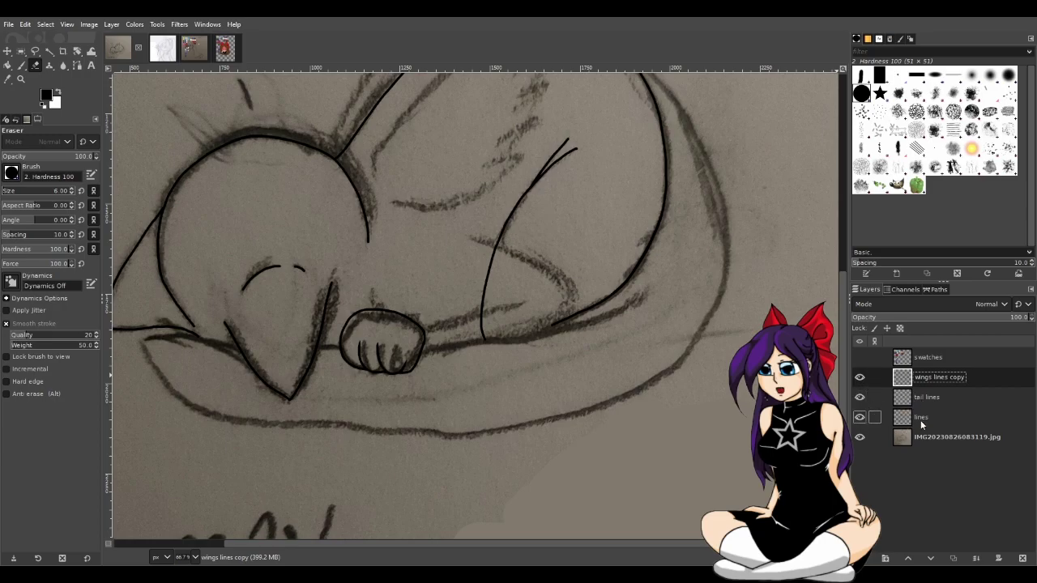
On the lines layer, paint a short curved foreleg line rising from the paw's upper left edge with the size 6 Paintbrush, redoing the first attempt
{"action": "left_click", "coordinate": [919, 419]}
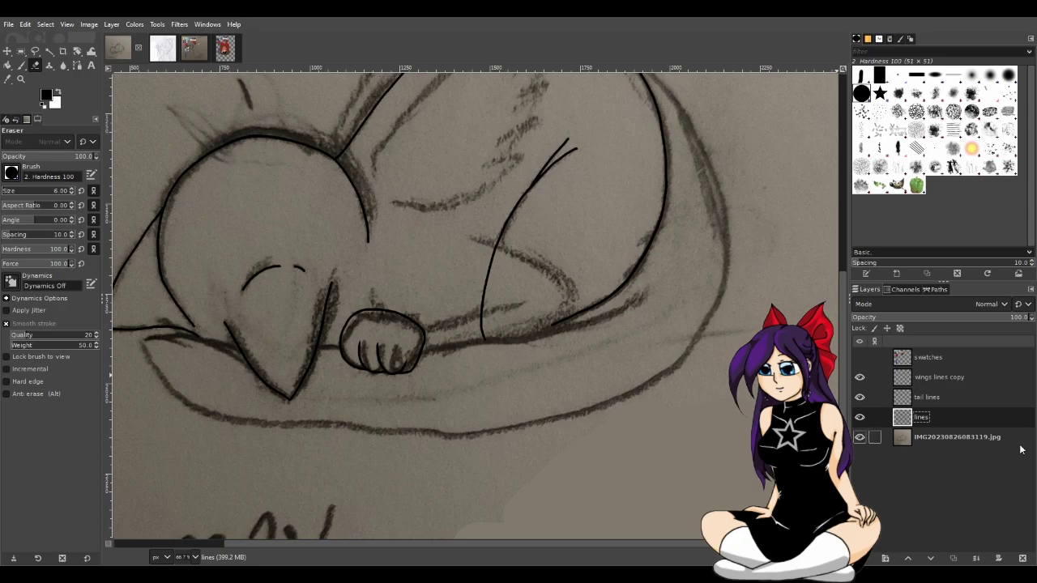
{"action": "left_click", "coordinate": [861, 438]}
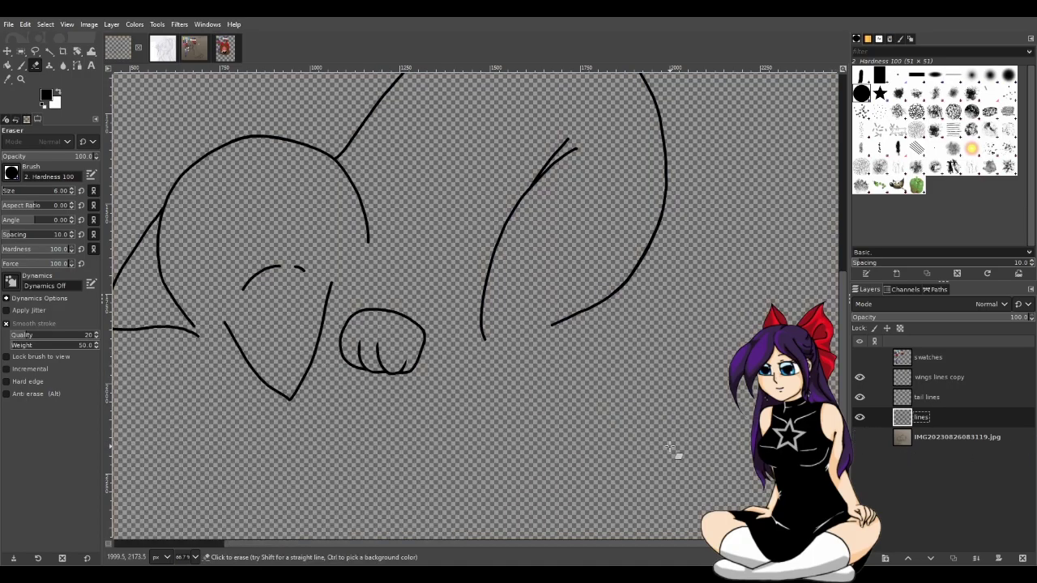
{"action": "left_click_drag", "start_coordinate": [542, 544], "coordinate": [473, 532]}
{"action": "left_click", "coordinate": [860, 437]}
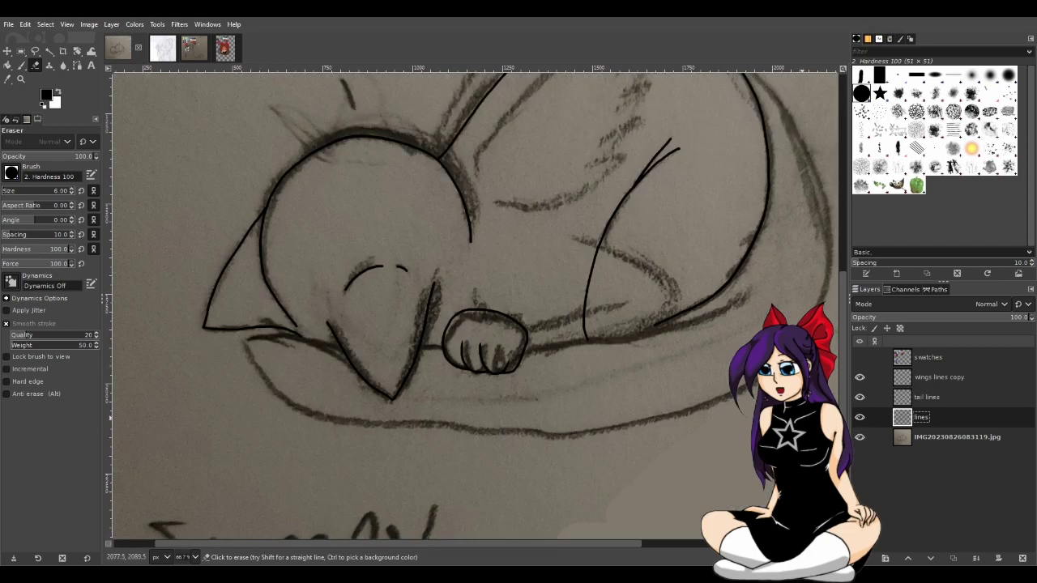
{"action": "key", "text": "p"}
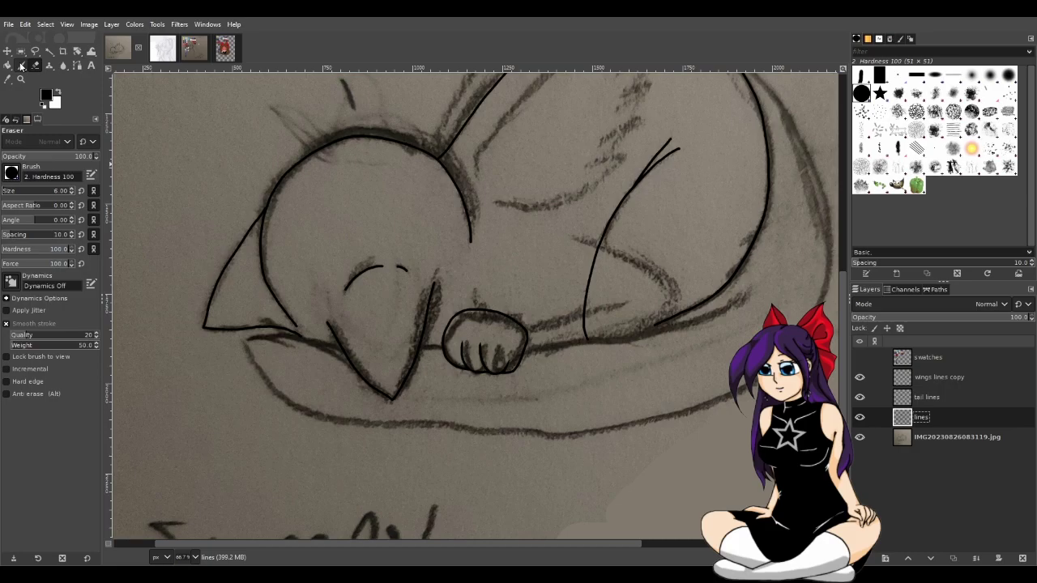
{"action": "scroll", "coordinate": [378, 242], "scroll_direction": "up", "scroll_amount": 1}
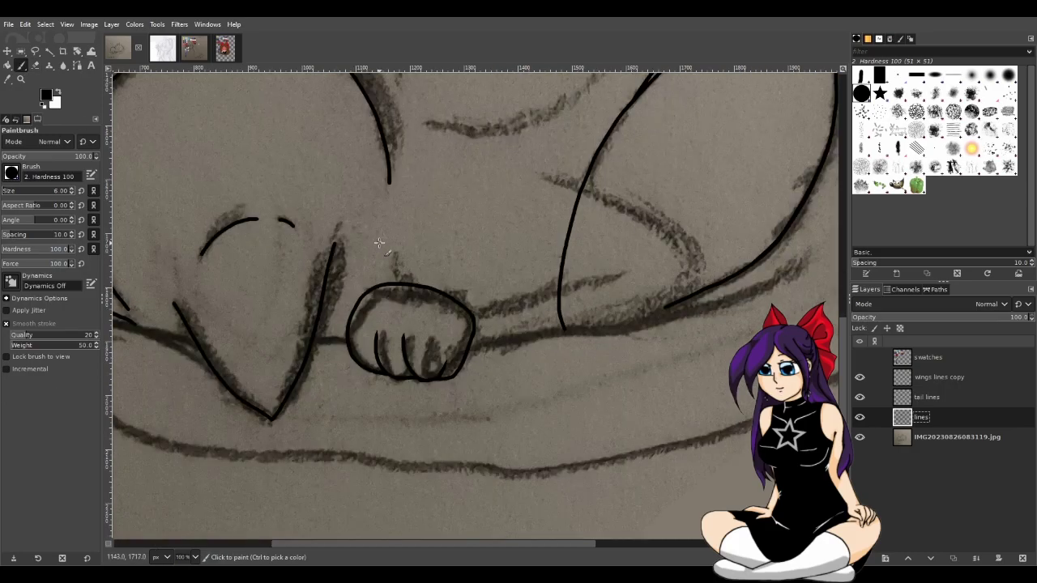
{"action": "left_click_drag", "start_coordinate": [369, 255], "coordinate": [356, 301]}
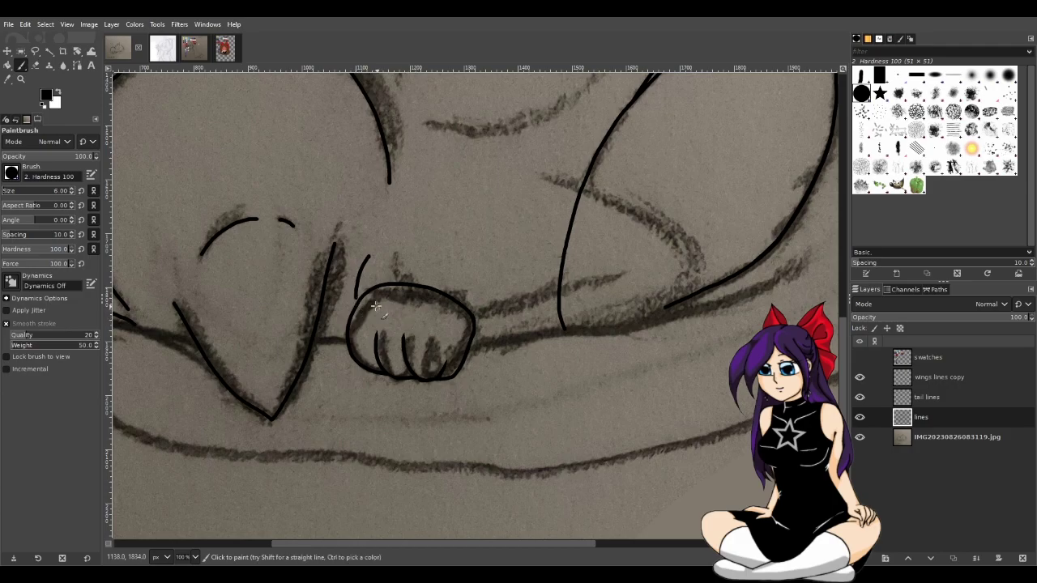
{"action": "key", "text": "ctrl+z"}
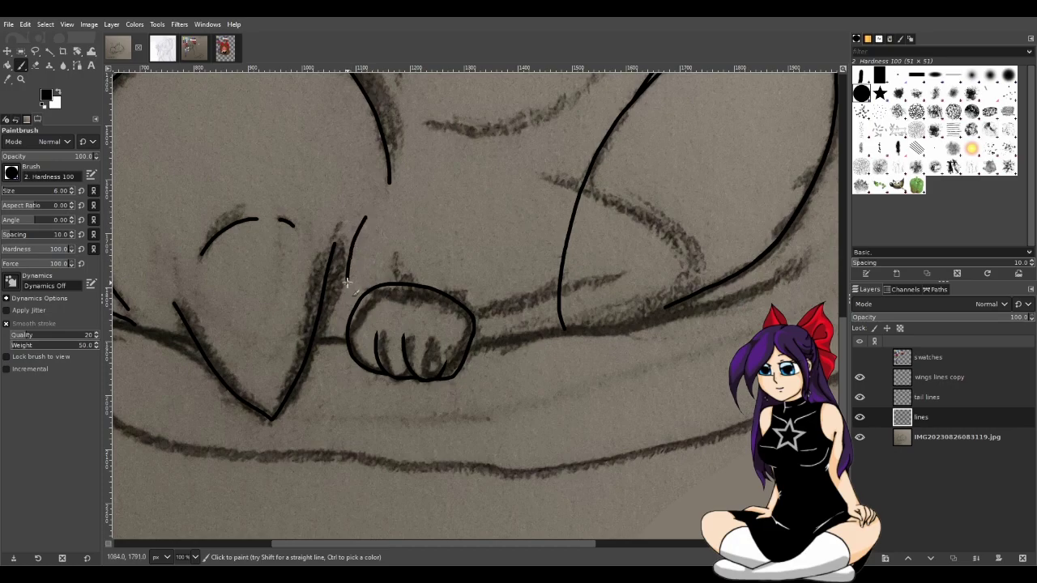
Try to paint a gently curved line between the chest and the hind leg above the paw, undoing each attempt
{"action": "scroll", "coordinate": [387, 325], "scroll_direction": "down", "scroll_amount": 2}
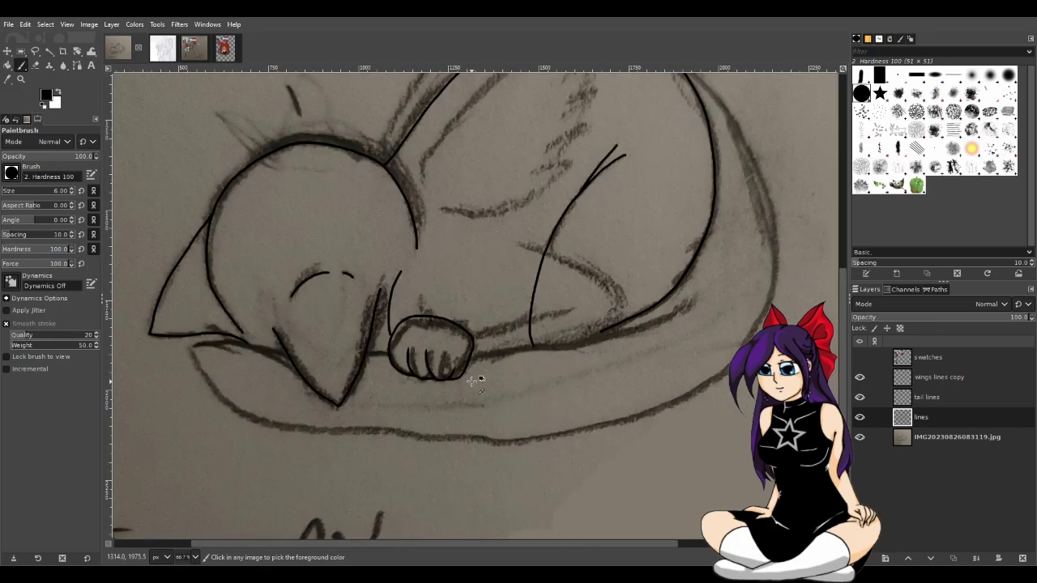
{"action": "scroll", "coordinate": [459, 371], "scroll_direction": "down", "scroll_amount": 1}
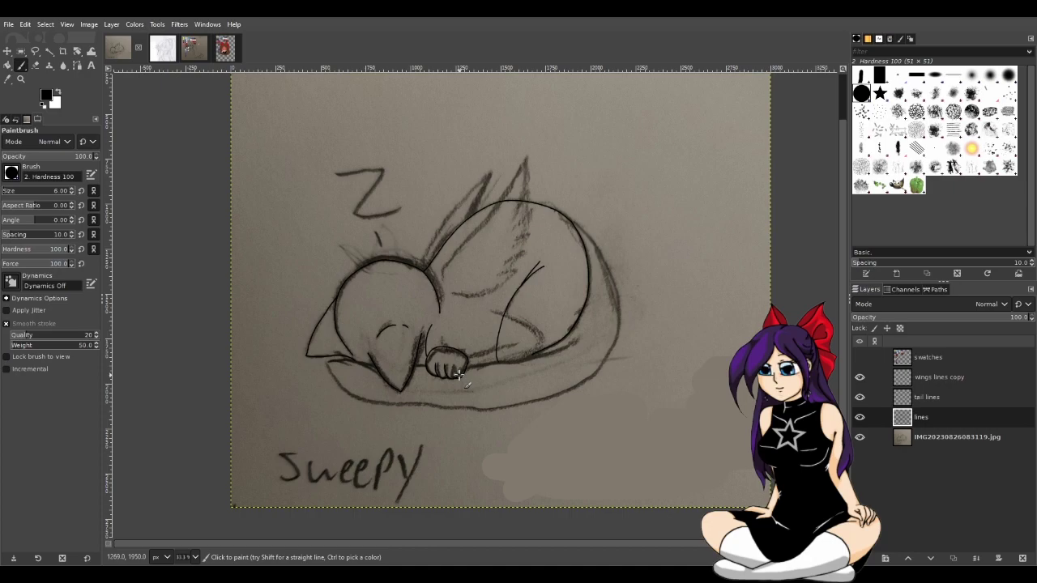
{"action": "scroll", "coordinate": [460, 381], "scroll_direction": "up", "scroll_amount": 2}
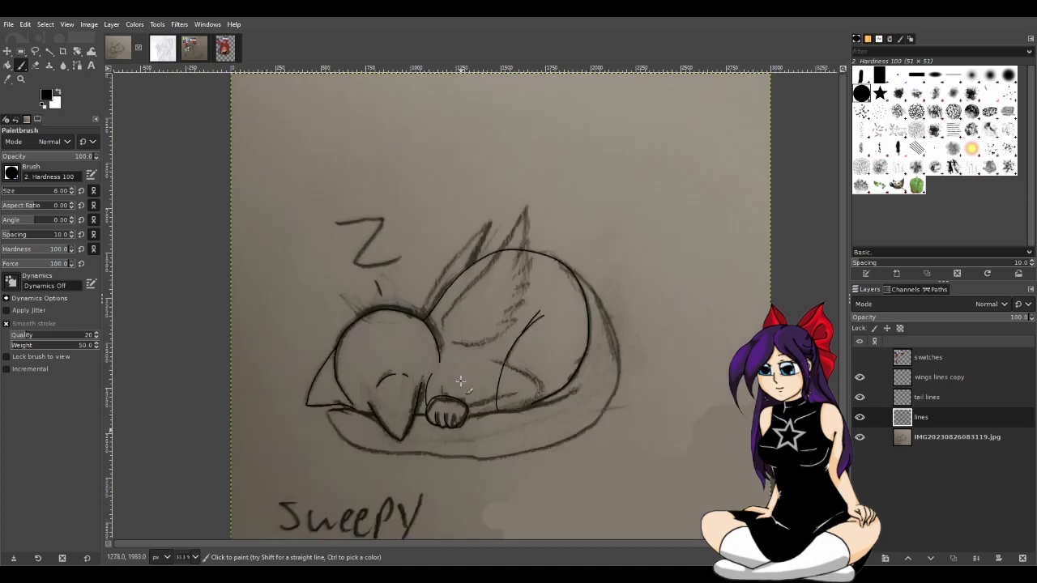
{"action": "scroll", "coordinate": [487, 430], "scroll_direction": "up", "scroll_amount": 3}
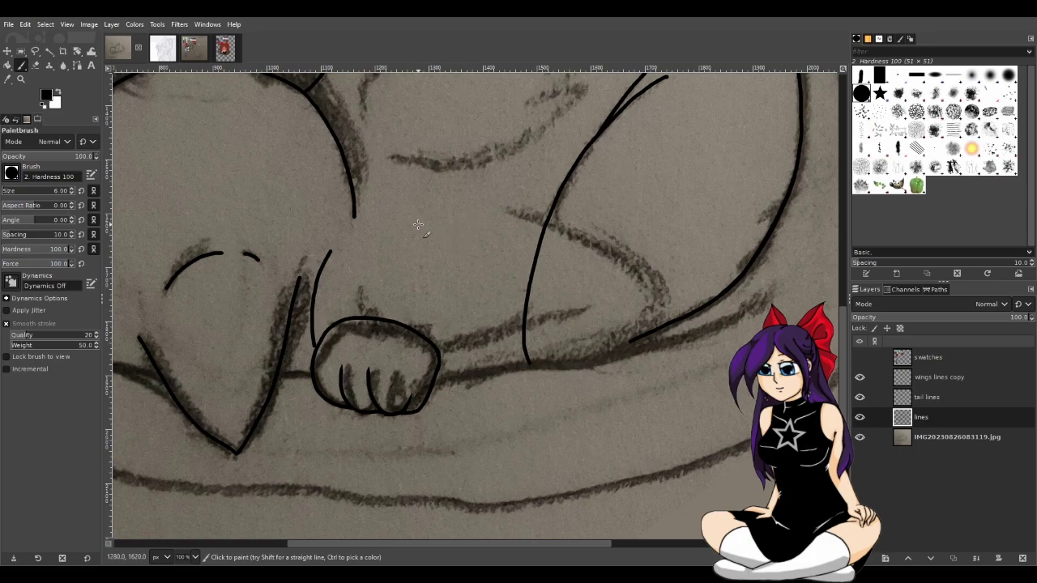
{"action": "left_click_drag", "start_coordinate": [432, 219], "coordinate": [491, 197]}
{"action": "key", "text": "ctrl+z"}
{"action": "left_click_drag", "start_coordinate": [434, 219], "coordinate": [566, 183]}
{"action": "scroll", "coordinate": [577, 272], "scroll_direction": "down", "scroll_amount": 3}
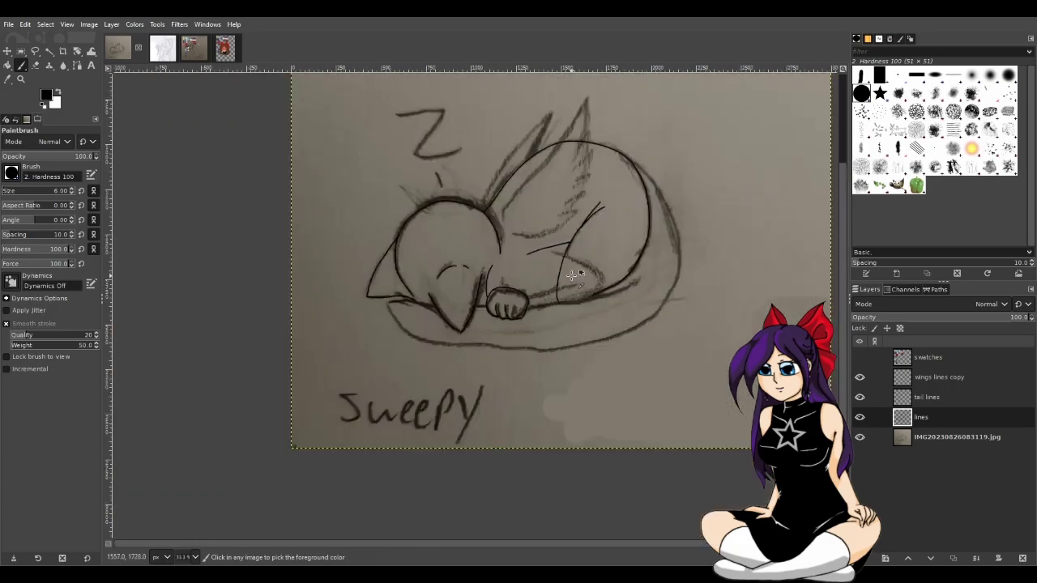
{"action": "scroll", "coordinate": [572, 275], "scroll_direction": "up", "scroll_amount": 3}
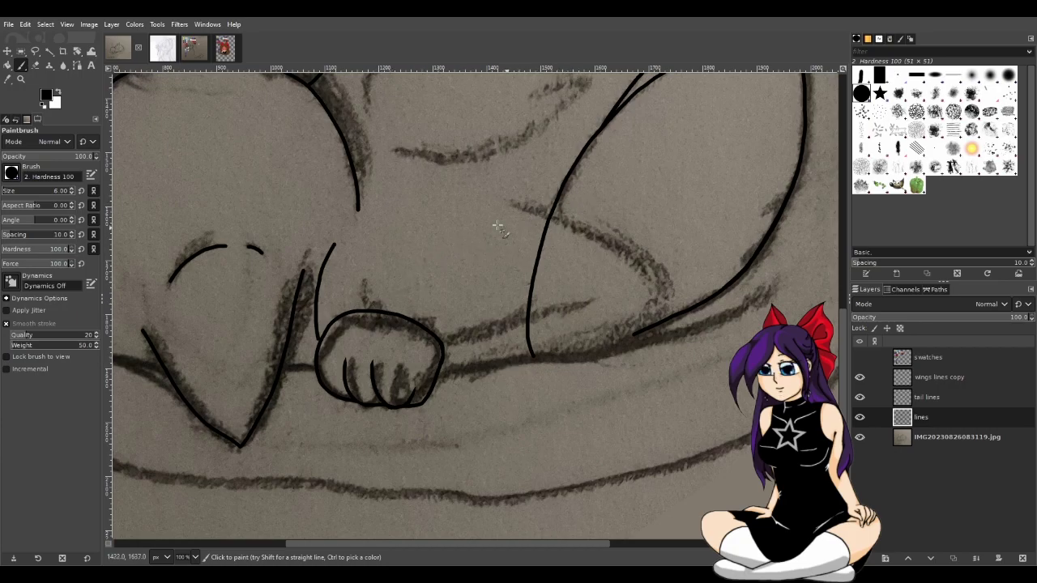
{"action": "left_click_drag", "start_coordinate": [424, 232], "coordinate": [549, 209]}
{"action": "key", "text": "ctrl+z"}
{"action": "key", "text": "ctrl+z"}
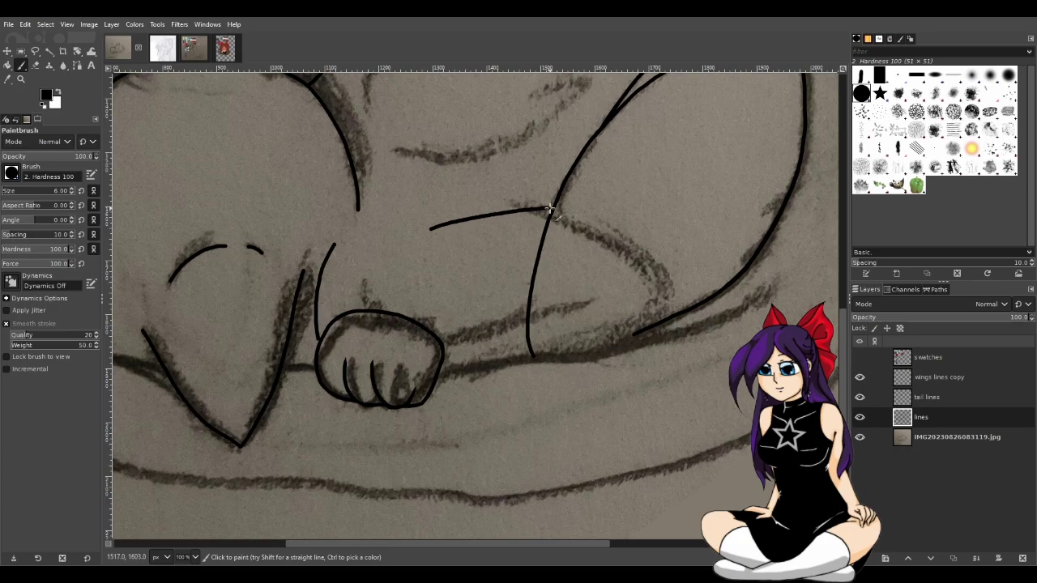
{"action": "key", "text": "ctrl+z"}
{"action": "left_click_drag", "start_coordinate": [434, 228], "coordinate": [550, 218]}
{"action": "scroll", "coordinate": [612, 286], "scroll_direction": "down", "scroll_amount": 3, "text": "ctrl"}
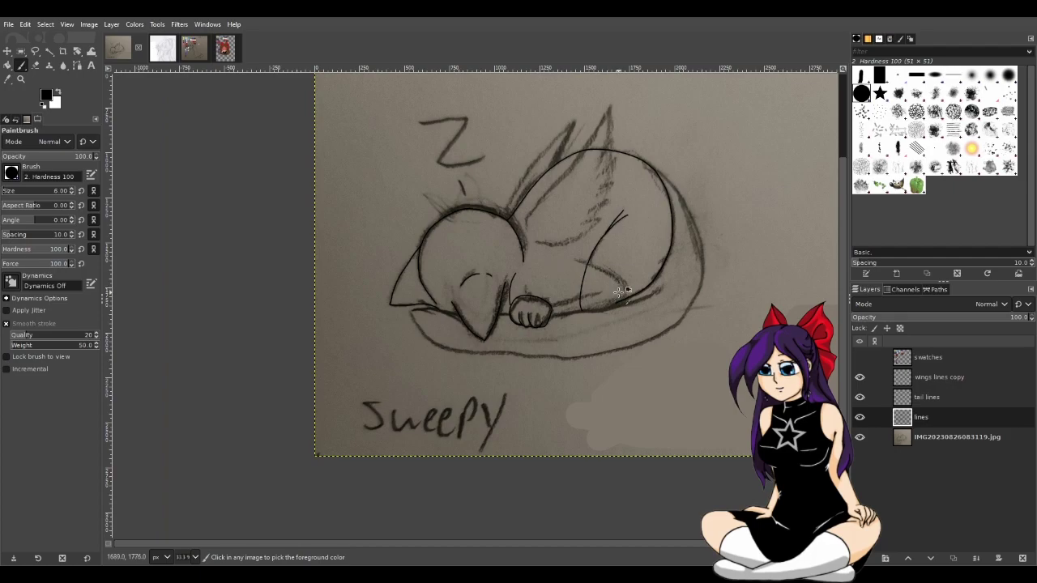
Check the overall linework by hiding and showing the sketch photo and the lines layer
{"action": "left_click", "coordinate": [860, 437]}
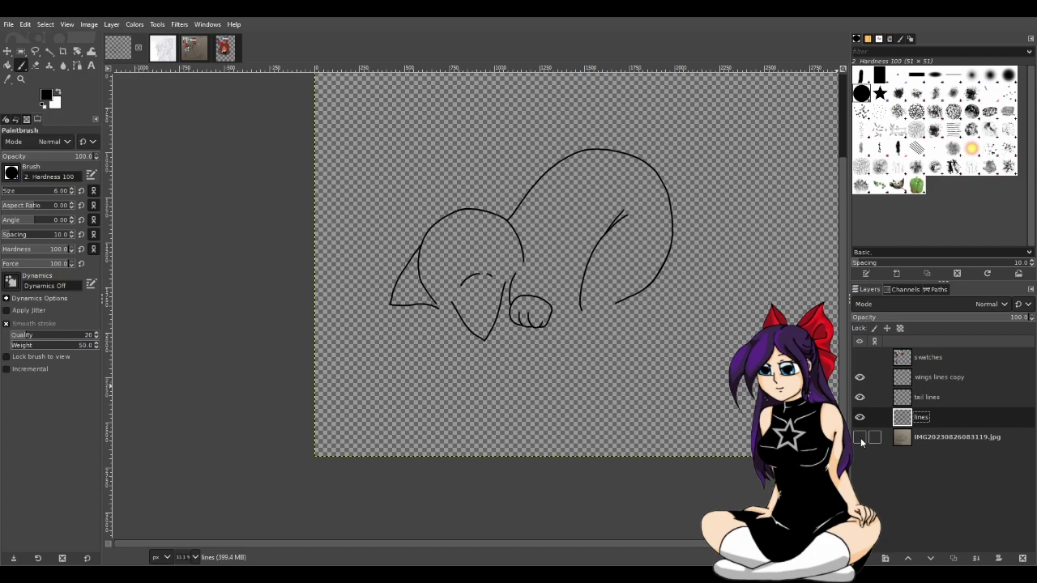
{"action": "left_click", "coordinate": [861, 437]}
{"action": "left_click", "coordinate": [860, 437]}
{"action": "left_click", "coordinate": [860, 437]}
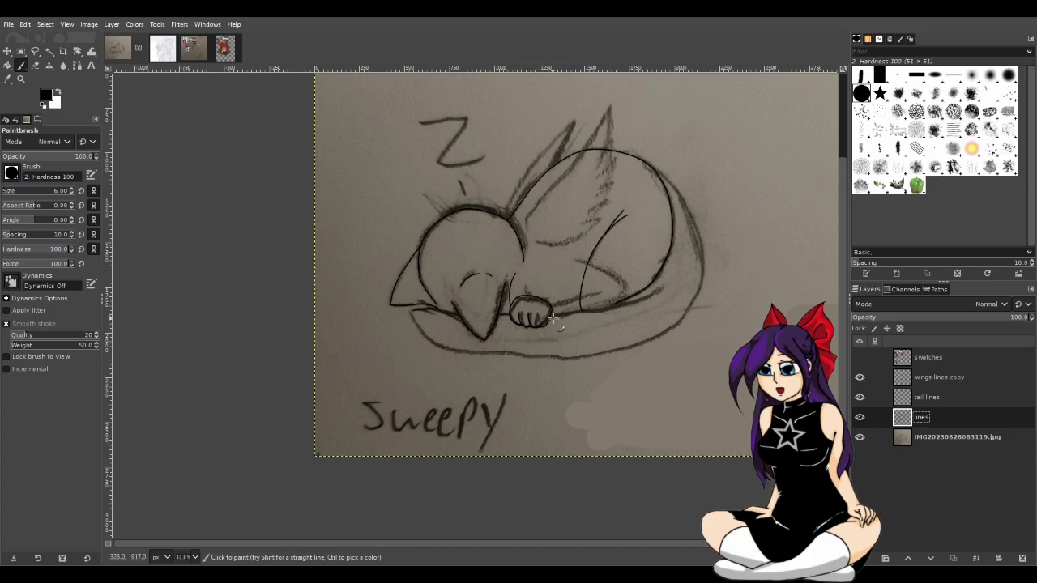
{"action": "left_click", "coordinate": [860, 416]}
{"action": "left_click", "coordinate": [860, 416]}
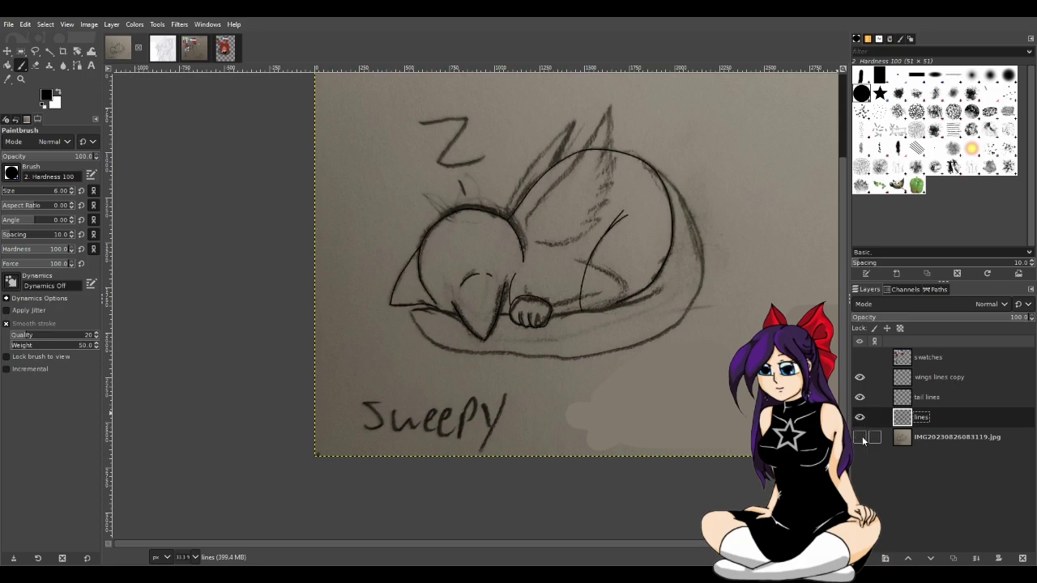
{"action": "left_click", "coordinate": [860, 437]}
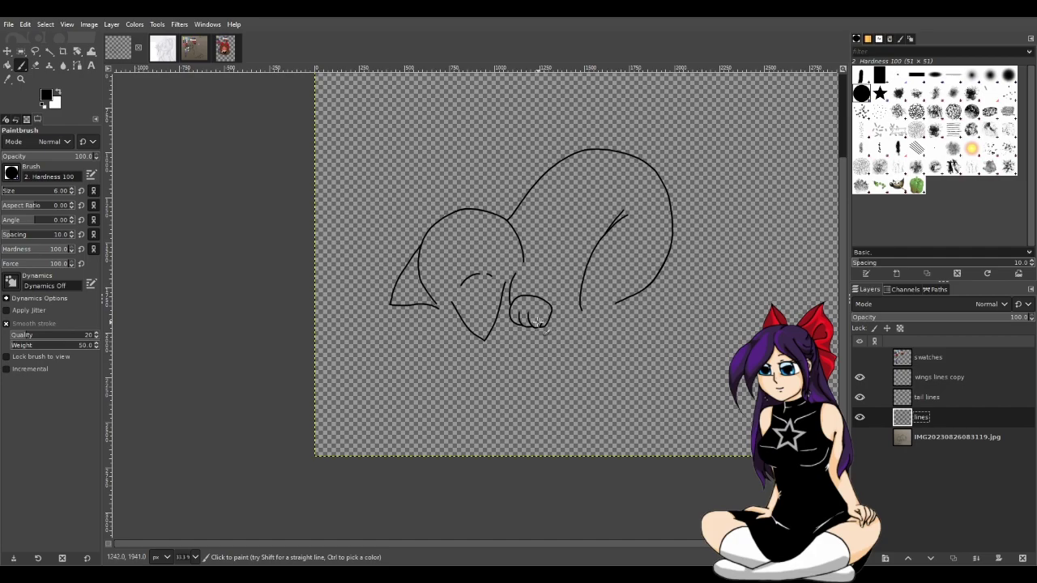
{"action": "scroll", "coordinate": [538, 321], "scroll_direction": "up", "scroll_amount": 2}
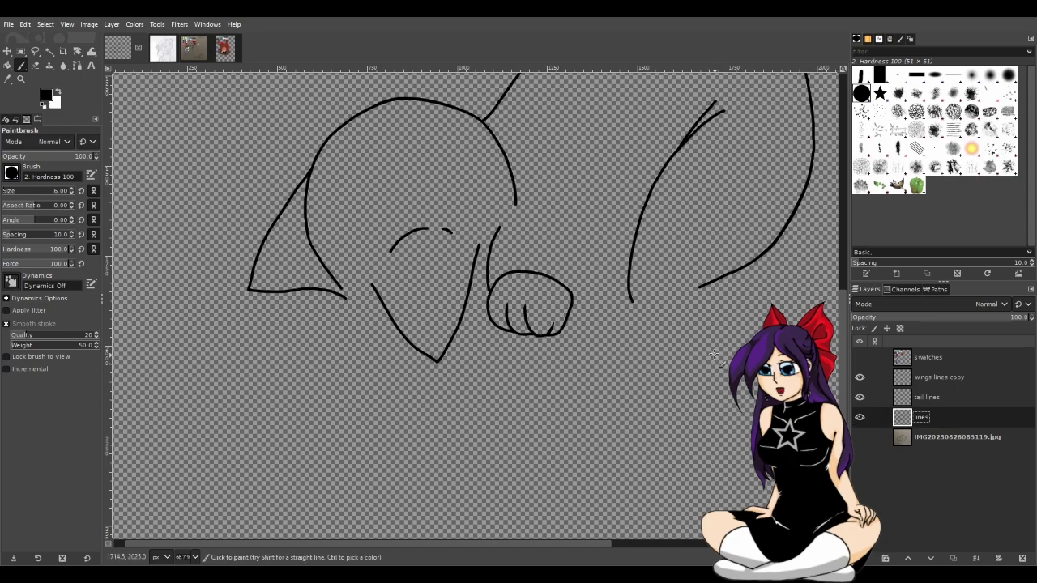
On the wings lines copy layer, trace the near wing's front edge from tip to base over the shown sketch photo, undoing unsatisfactory attempts
{"action": "left_click", "coordinate": [931, 378]}
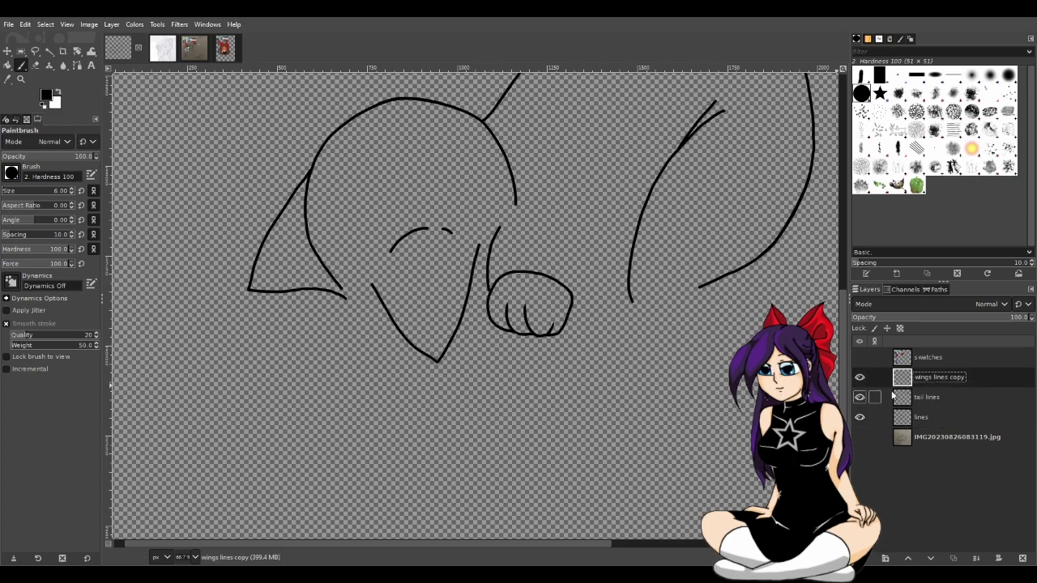
{"action": "left_click", "coordinate": [860, 438]}
{"action": "scroll", "coordinate": [692, 261], "scroll_direction": "up", "scroll_amount": 3}
{"action": "scroll", "coordinate": [692, 261], "scroll_direction": "up", "scroll_amount": 3}
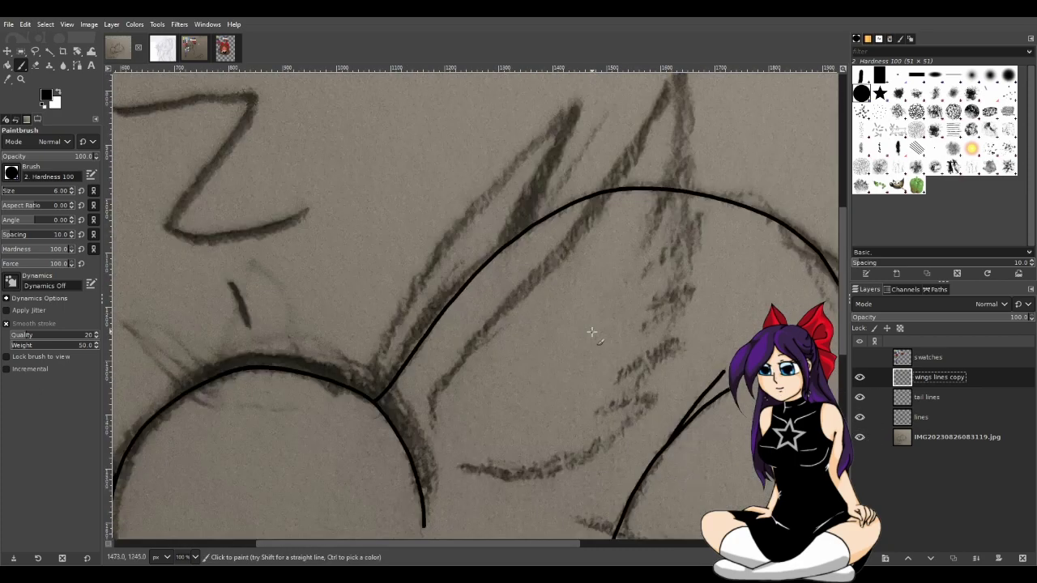
{"action": "left_click_drag", "start_coordinate": [538, 543], "coordinate": [602, 549]}
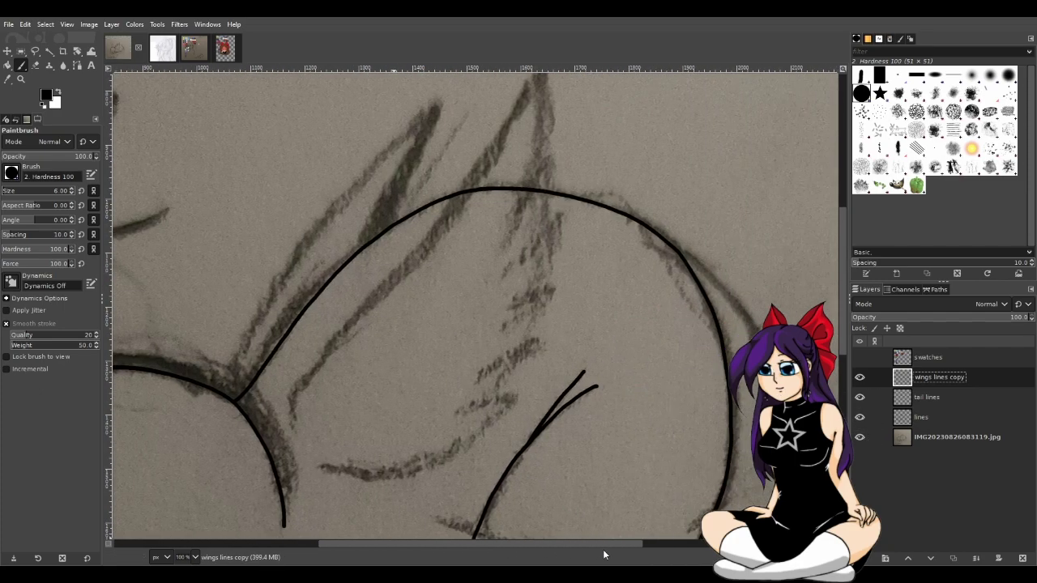
{"action": "left_click_drag", "start_coordinate": [843, 358], "coordinate": [845, 338]}
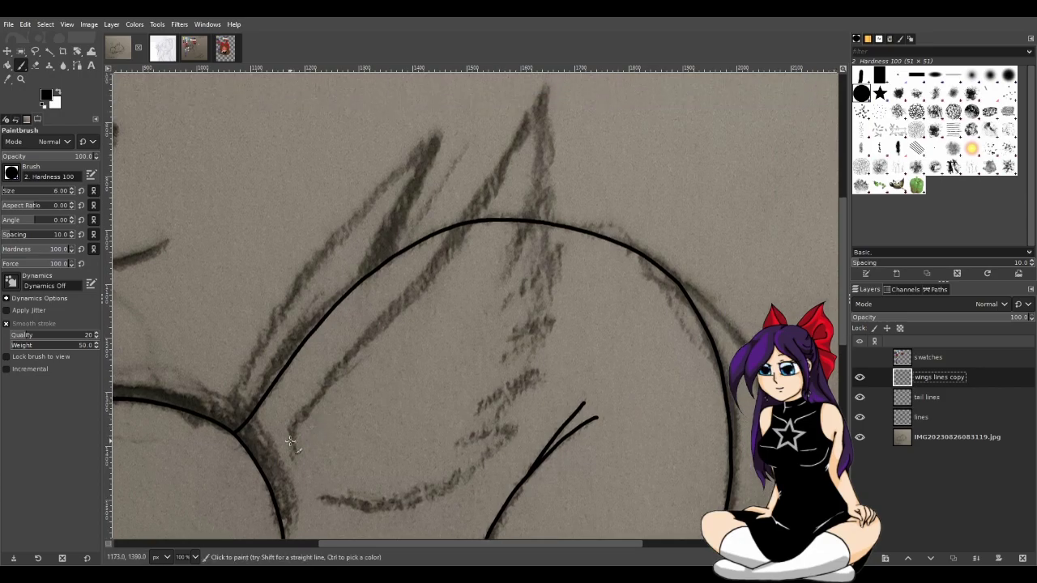
{"action": "mouse_move", "coordinate": [293, 456]}
{"action": "left_mouse_down"}
{"action": "mouse_move", "coordinate": [295, 425]}
{"action": "mouse_move", "coordinate": [371, 309]}
{"action": "left_mouse_up"}
{"action": "key", "text": "ctrl+z"}
{"action": "left_click_drag", "start_coordinate": [455, 545], "coordinate": [473, 544]}
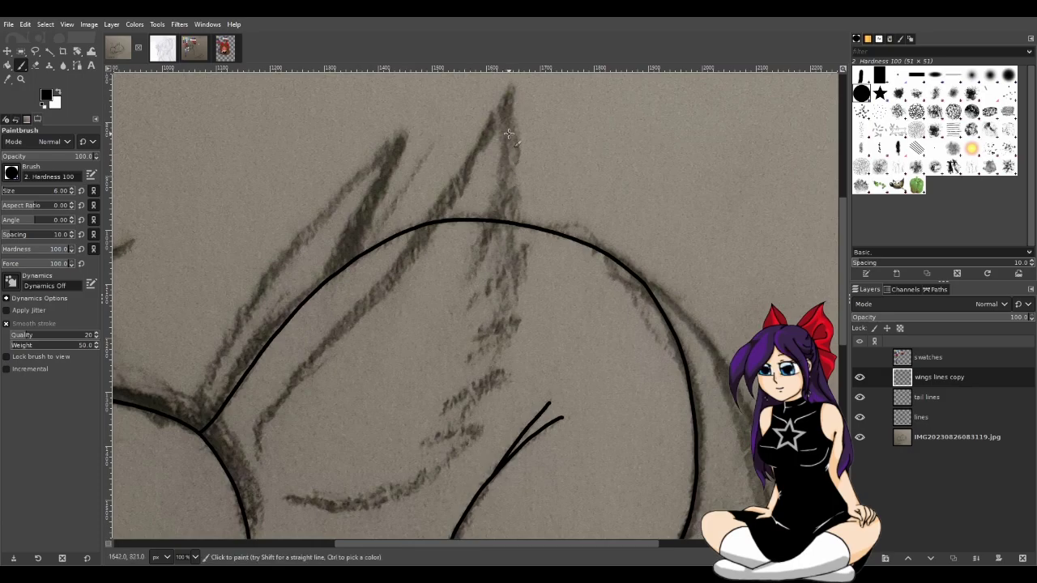
{"action": "left_click_drag", "start_coordinate": [511, 90], "coordinate": [476, 152]}
{"action": "key", "text": "ctrl+z"}
{"action": "mouse_move", "coordinate": [510, 89]}
{"action": "left_mouse_down"}
{"action": "mouse_move", "coordinate": [438, 210]}
{"action": "mouse_move", "coordinate": [267, 416]}
{"action": "mouse_move", "coordinate": [258, 448]}
{"action": "left_mouse_up"}
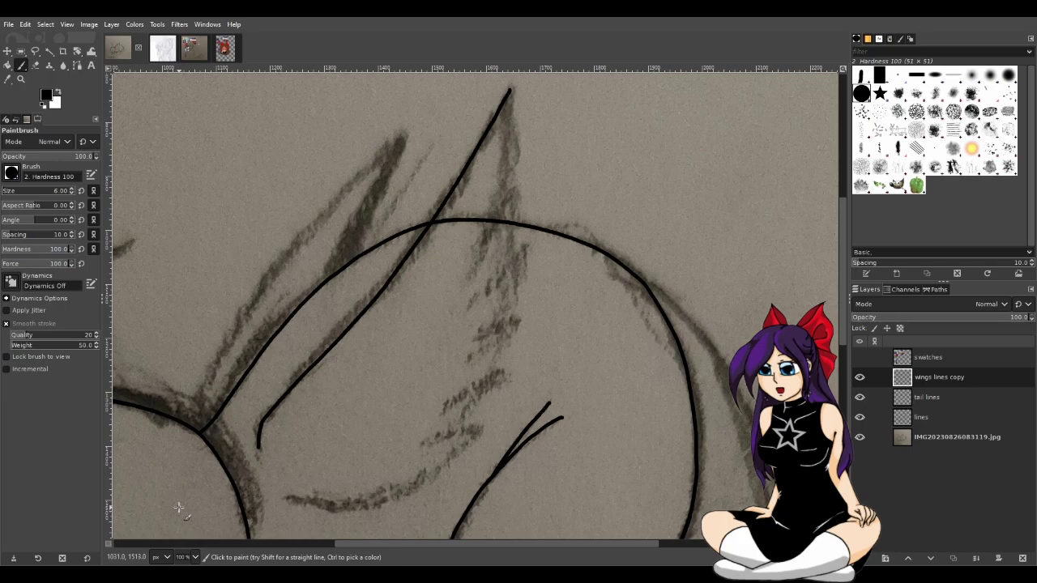
On the wings lines copy layer, try to trace the near wing's lower edge and the short rear edge descending from its tip
{"action": "mouse_move", "coordinate": [283, 498]}
{"action": "left_mouse_down"}
{"action": "mouse_move", "coordinate": [366, 499]}
{"action": "mouse_move", "coordinate": [455, 452]}
{"action": "left_mouse_up"}
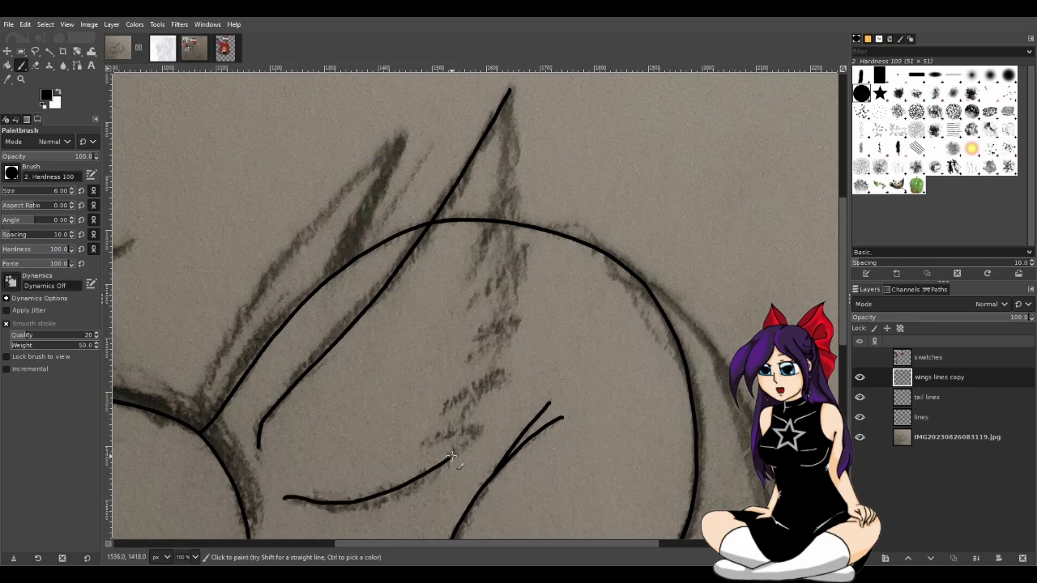
{"action": "key", "text": "ctrl+z"}
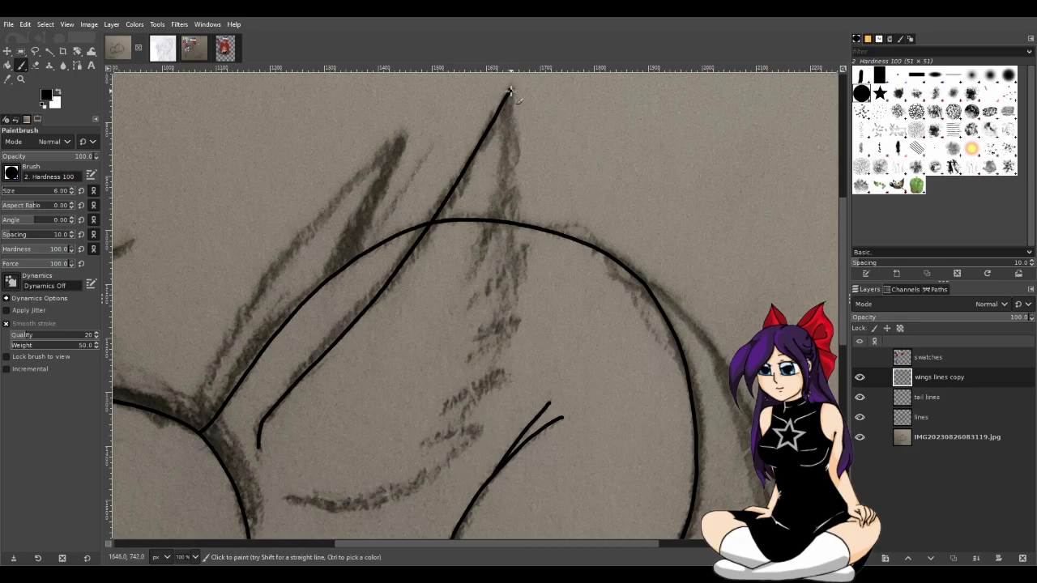
{"action": "mouse_move", "coordinate": [511, 111]}
{"action": "left_mouse_down"}
{"action": "mouse_move", "coordinate": [505, 207]}
{"action": "mouse_move", "coordinate": [466, 285]}
{"action": "mouse_move", "coordinate": [520, 167]}
{"action": "mouse_move", "coordinate": [502, 266]}
{"action": "left_mouse_up"}
{"action": "key", "text": "ctrl+z"}
{"action": "key", "text": "ctrl+z"}
{"action": "key", "text": "ctrl+z"}
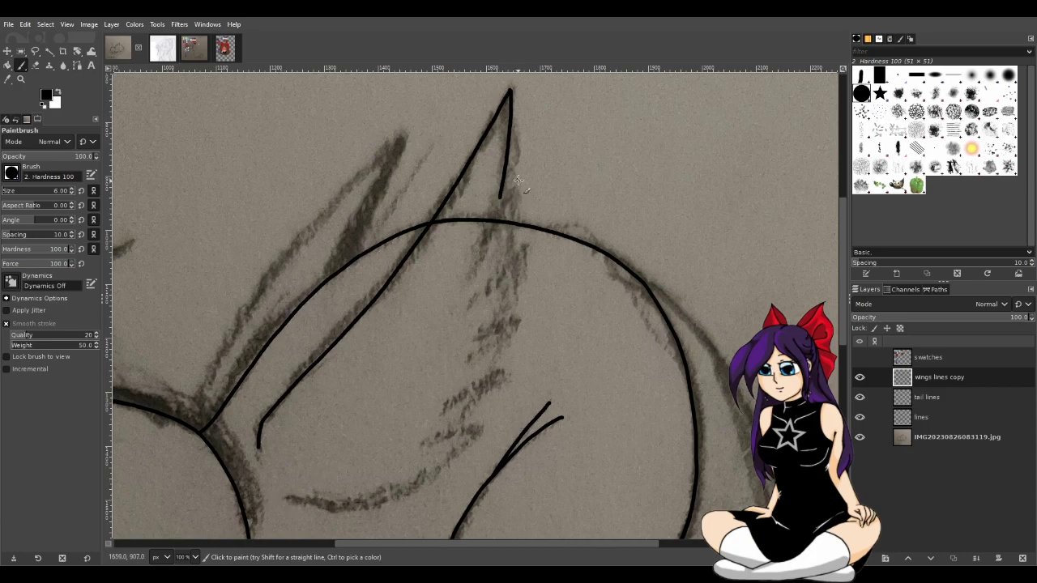
Try to paint a second feather point just below the wing tip's short rear edge, undoing each attempt
{"action": "left_click_drag", "start_coordinate": [513, 188], "coordinate": [459, 282]}
{"action": "key", "text": "ctrl+z"}
{"action": "left_click_drag", "start_coordinate": [499, 209], "coordinate": [461, 282]}
{"action": "key", "text": "ctrl+z"}
{"action": "left_click_drag", "start_coordinate": [513, 189], "coordinate": [472, 277]}
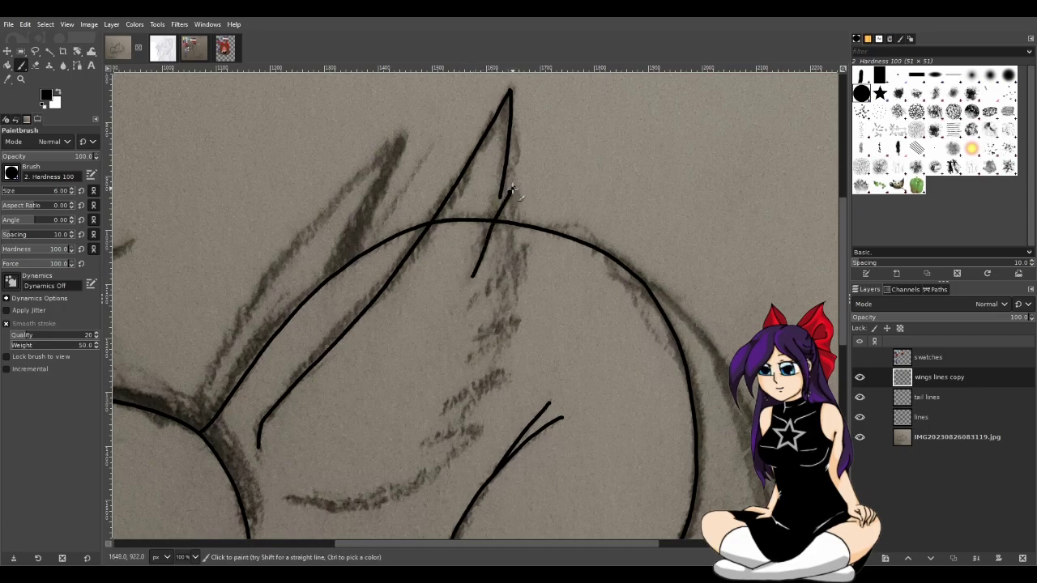
{"action": "key", "text": "ctrl+z"}
{"action": "left_click_drag", "start_coordinate": [468, 277], "coordinate": [506, 208]}
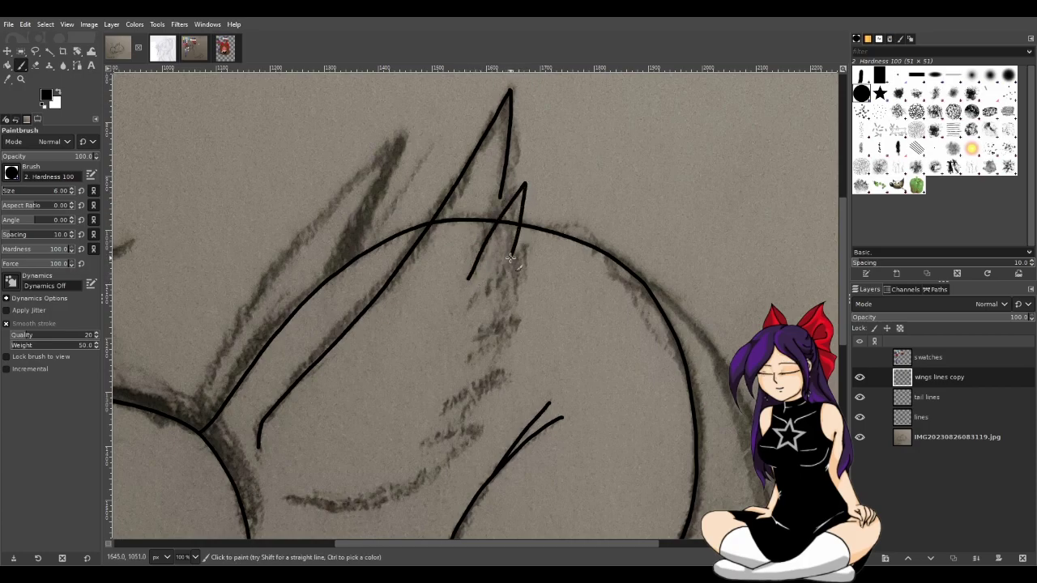
{"action": "key", "text": "ctrl+z"}
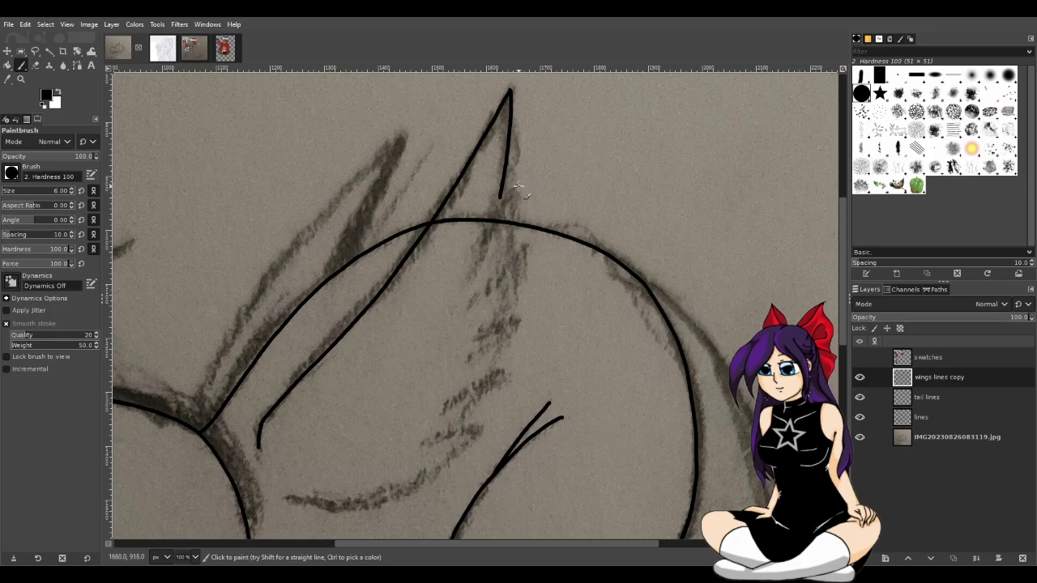
{"action": "left_click_drag", "start_coordinate": [503, 209], "coordinate": [468, 284]}
{"action": "key", "text": "ctrl+z"}
Extend the wing tip's short rear edge down to just above the back outline, redoing unsatisfactory strokes
{"action": "scroll", "coordinate": [499, 194], "scroll_direction": "up", "scroll_amount": 2}
{"action": "left_click_drag", "start_coordinate": [486, 182], "coordinate": [473, 225]}
{"action": "key", "text": "ctrl+z"}
{"action": "key", "text": "ctrl+z"}
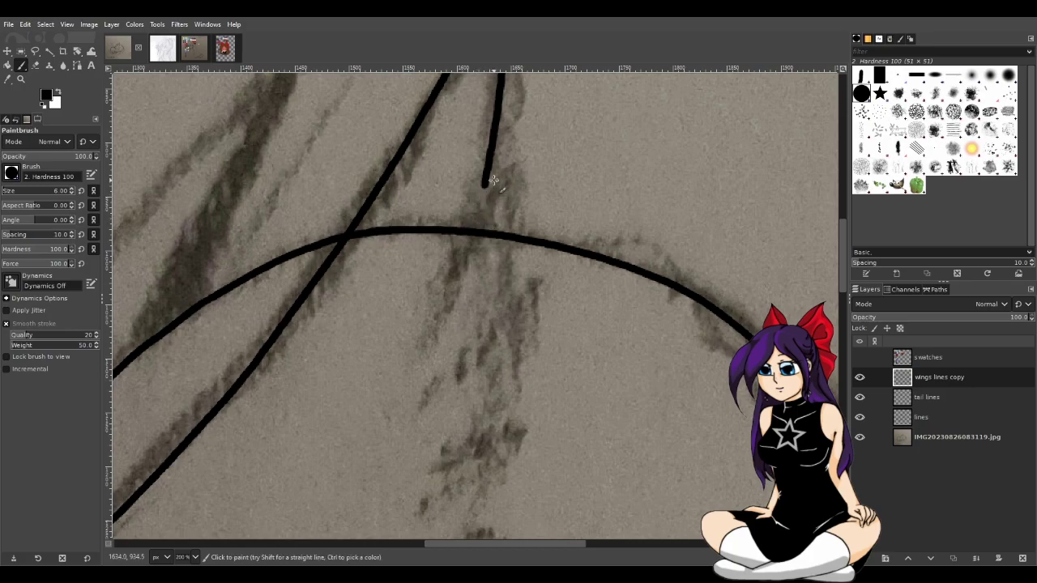
{"action": "left_click_drag", "start_coordinate": [483, 184], "coordinate": [473, 219]}
{"action": "key", "text": "ctrl+z"}
{"action": "left_click_drag", "start_coordinate": [484, 182], "coordinate": [477, 216]}
{"action": "scroll", "coordinate": [518, 243], "scroll_direction": "down", "scroll_amount": 2}
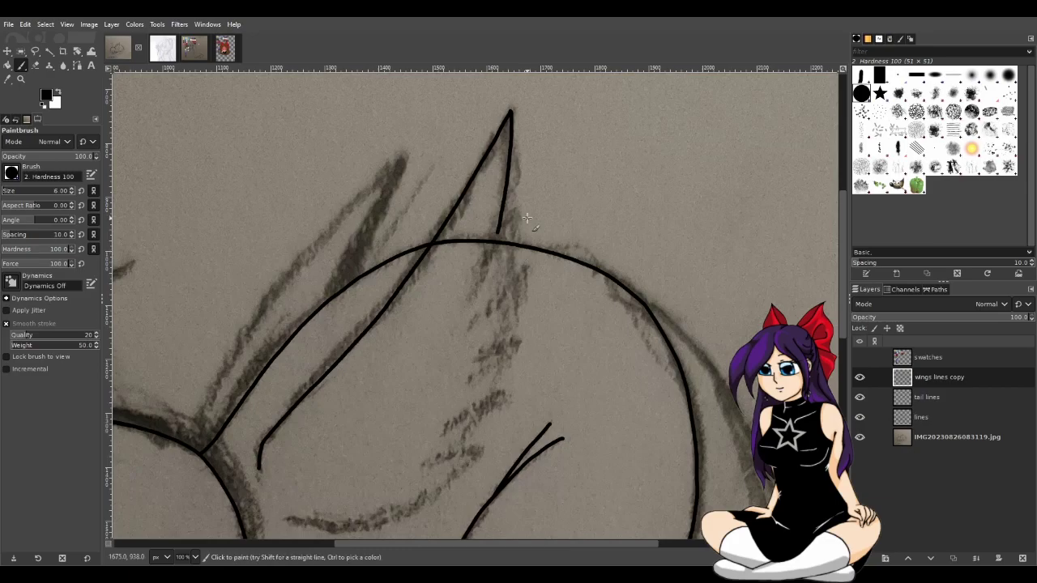
Try to trace the near wing's lower edge again and undo it together with the tip's rear edge extension
{"action": "scroll", "coordinate": [512, 235], "scroll_direction": "down", "scroll_amount": 1}
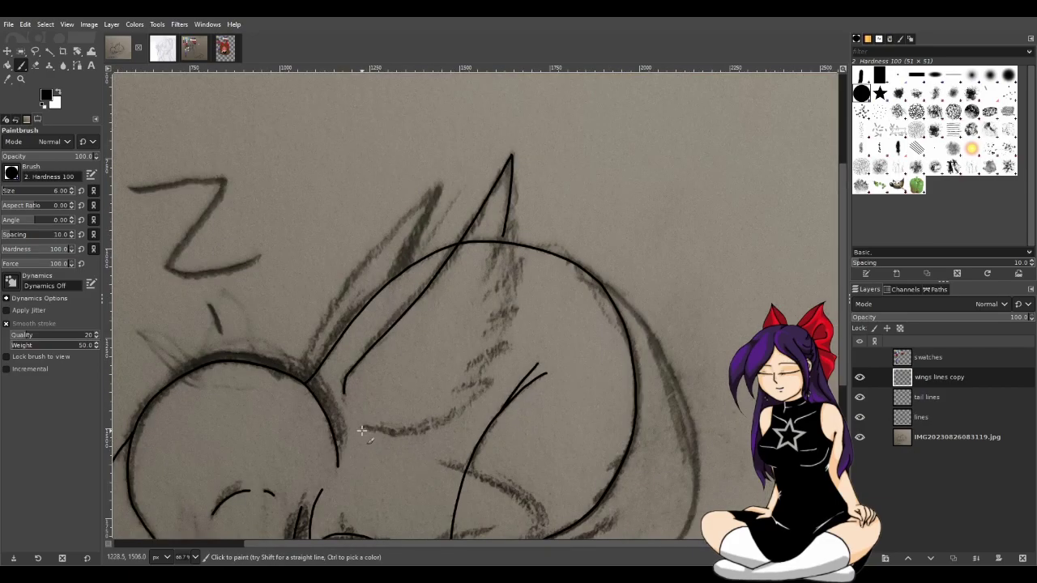
{"action": "mouse_move", "coordinate": [362, 429]}
{"action": "left_mouse_down"}
{"action": "mouse_move", "coordinate": [444, 423]}
{"action": "mouse_move", "coordinate": [502, 386]}
{"action": "left_mouse_up"}
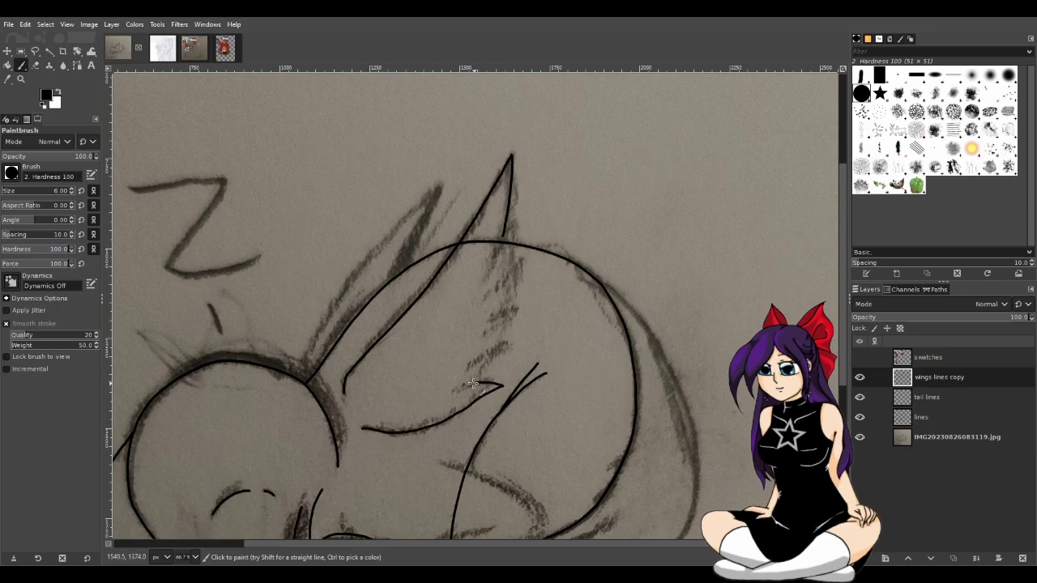
{"action": "key", "text": "ctrl+z"}
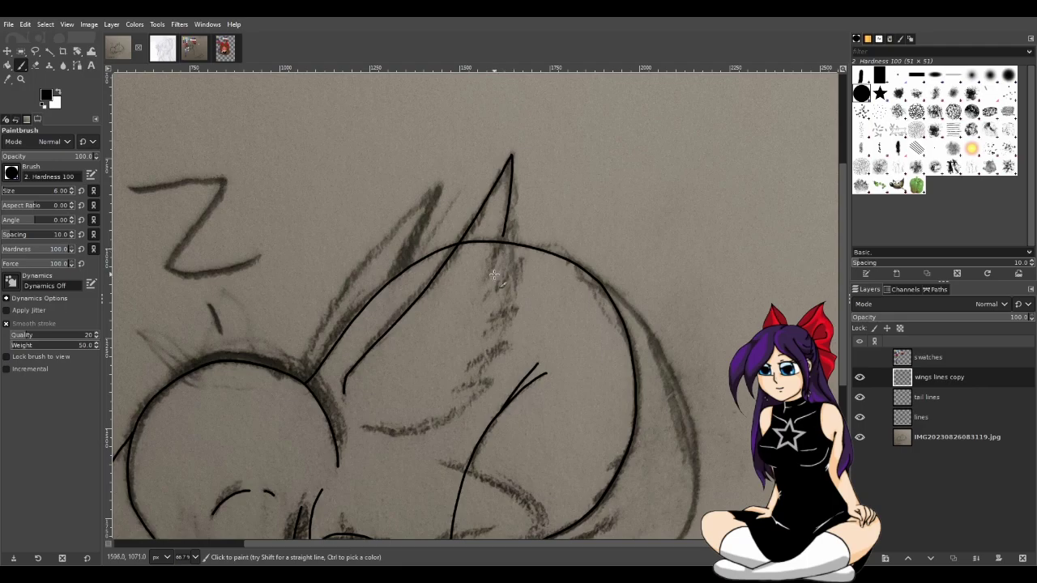
{"action": "key", "text": "ctrl"}
{"action": "key", "text": "ctrl+z"}
Try to trace the wing's rear edge from the tip as a row of pointed feathers, undoing the lower feather points
{"action": "mouse_move", "coordinate": [512, 154]}
{"action": "left_mouse_down"}
{"action": "mouse_move", "coordinate": [489, 265]}
{"action": "mouse_move", "coordinate": [517, 221]}
{"action": "mouse_move", "coordinate": [509, 274]}
{"action": "left_mouse_up"}
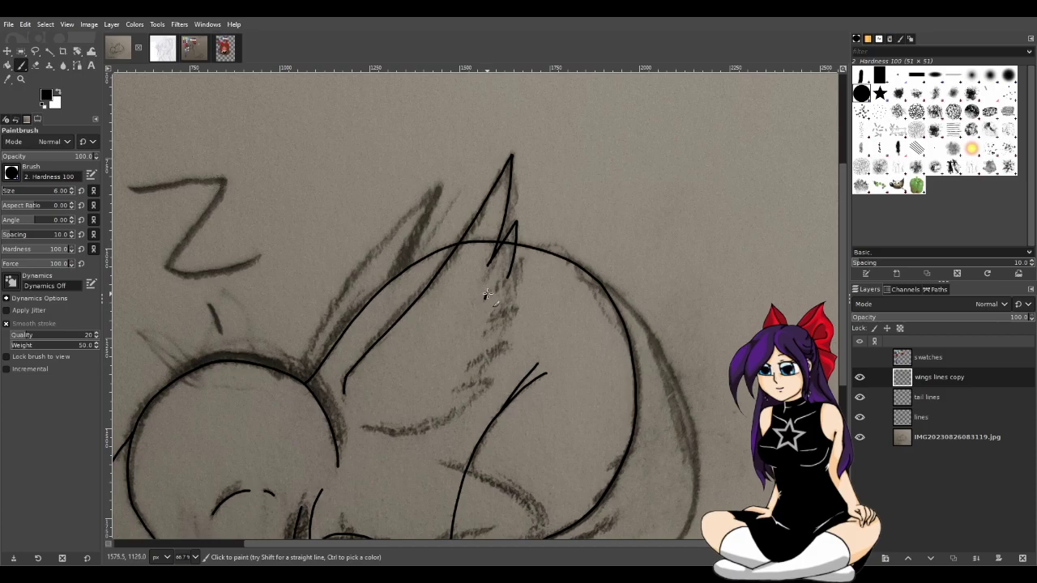
{"action": "key", "text": "ctrl+z"}
{"action": "left_click_drag", "start_coordinate": [484, 297], "coordinate": [521, 256]}
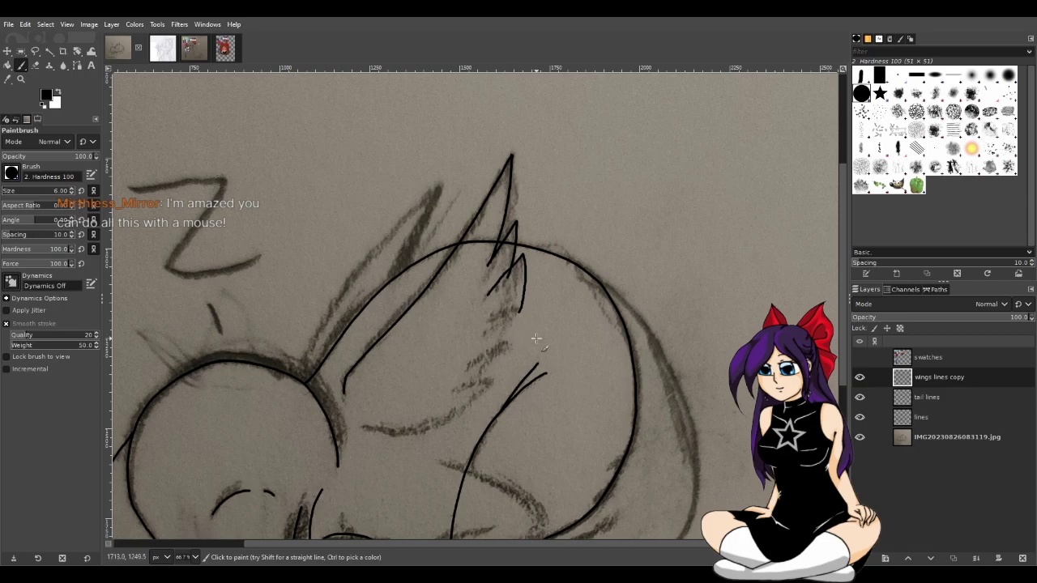
{"action": "scroll", "coordinate": [575, 372], "scroll_direction": "up", "scroll_amount": 1}
{"action": "key", "text": "ctrl+z"}
{"action": "key", "text": "ctrl+z"}
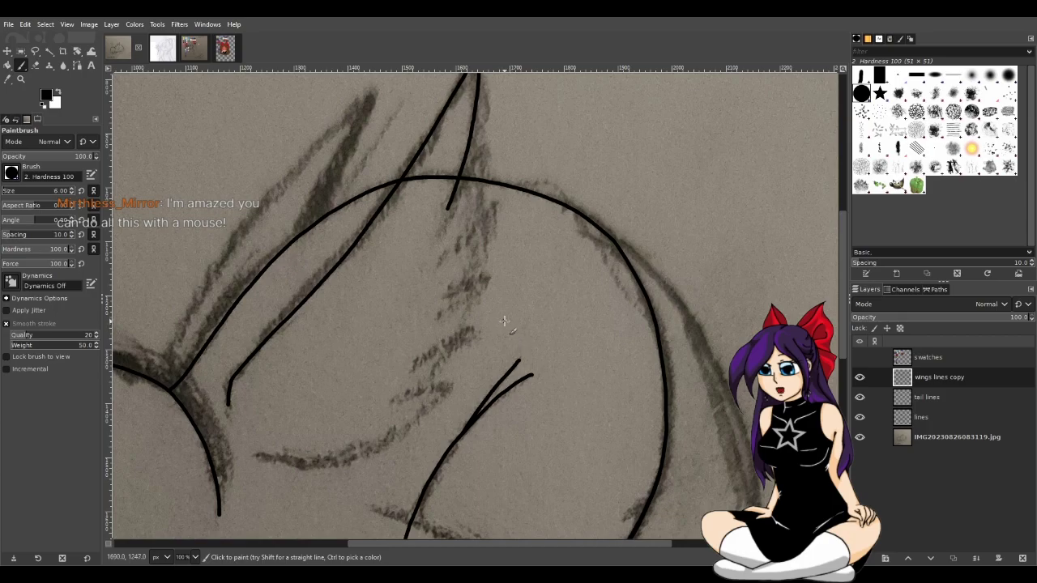
Compare the wing strokes with the sketch by toggling the wings lines copy layer's visibility, and undo the wing's front and rear edge lines
{"action": "left_click", "coordinate": [860, 377]}
{"action": "left_click", "coordinate": [860, 377]}
{"action": "left_click", "coordinate": [859, 378]}
{"action": "left_click", "coordinate": [860, 378]}
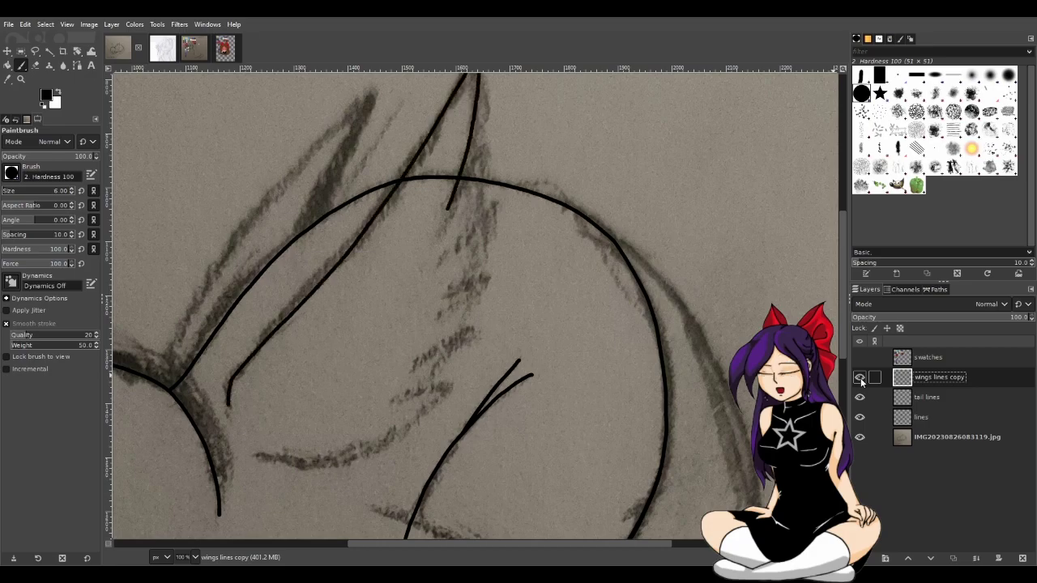
{"action": "key", "text": "ctrl+z"}
{"action": "key", "text": "ctrl+z"}
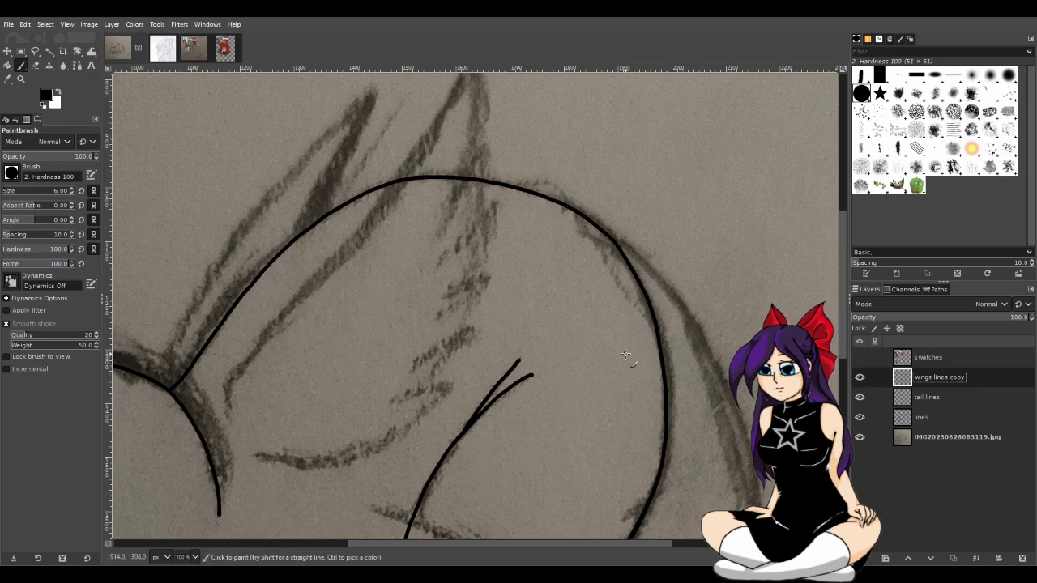
{"action": "scroll", "coordinate": [625, 354], "scroll_direction": "down", "scroll_amount": 3}
{"action": "left_click_drag", "start_coordinate": [638, 180], "coordinate": [656, 269]}
{"action": "key", "text": "ctrl+z"}
{"action": "scroll", "coordinate": [464, 306], "scroll_direction": "up", "scroll_amount": 3}
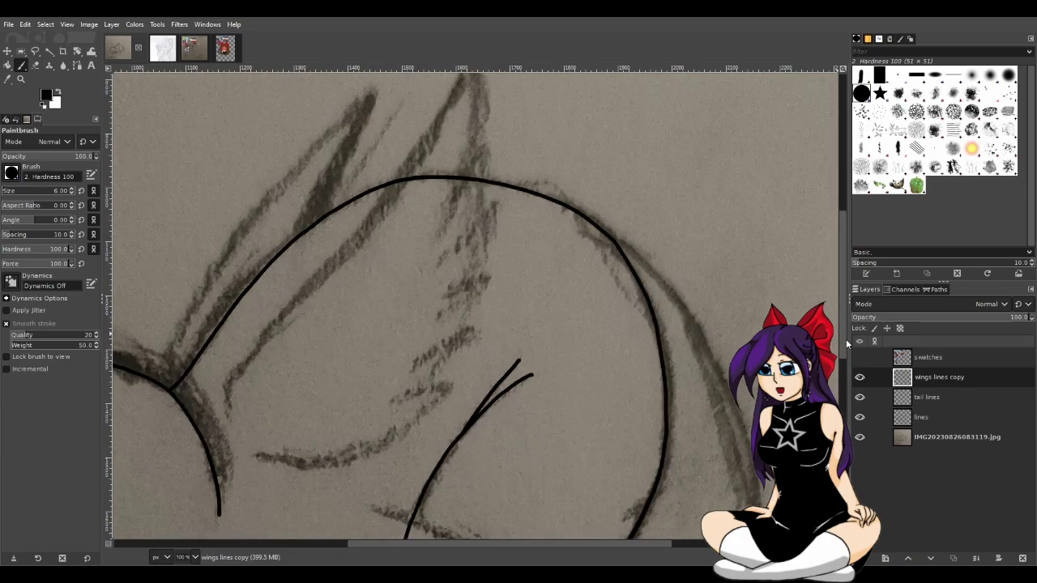
Try to retrace the near wing's front edge in one stroke from the tip to the base, and undo it
{"action": "scroll", "coordinate": [846, 338], "scroll_direction": "up", "scroll_amount": 1}
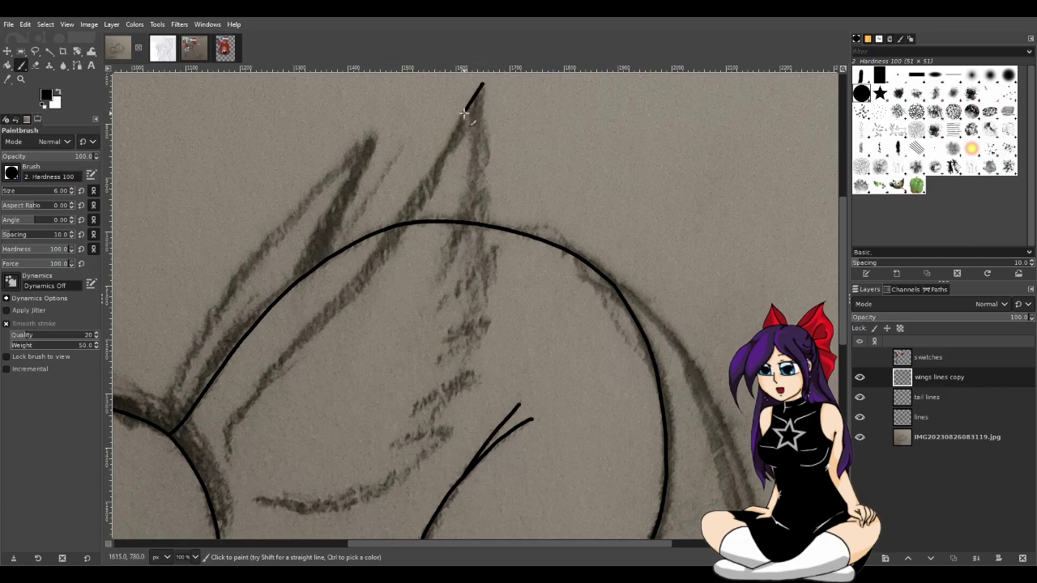
{"action": "left_click_drag", "start_coordinate": [458, 127], "coordinate": [394, 228]}
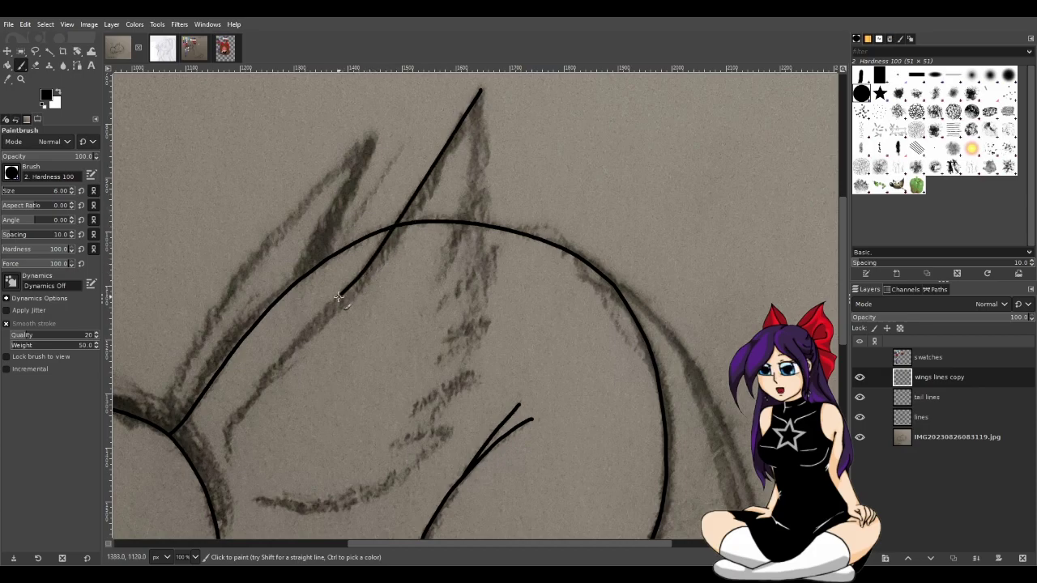
{"action": "left_click_drag", "start_coordinate": [262, 379], "coordinate": [227, 441]}
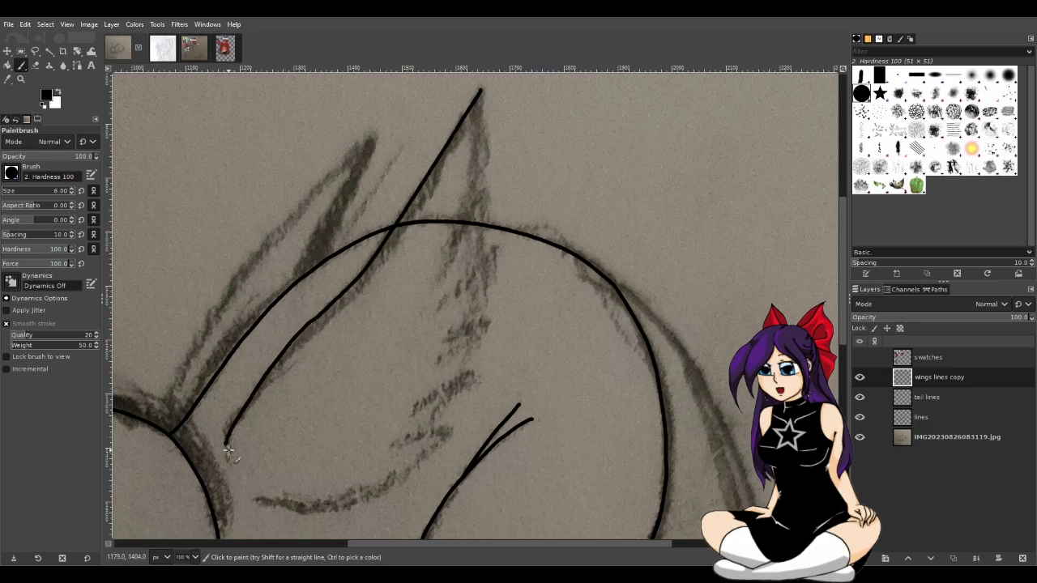
{"action": "key", "text": "ctrl+z"}
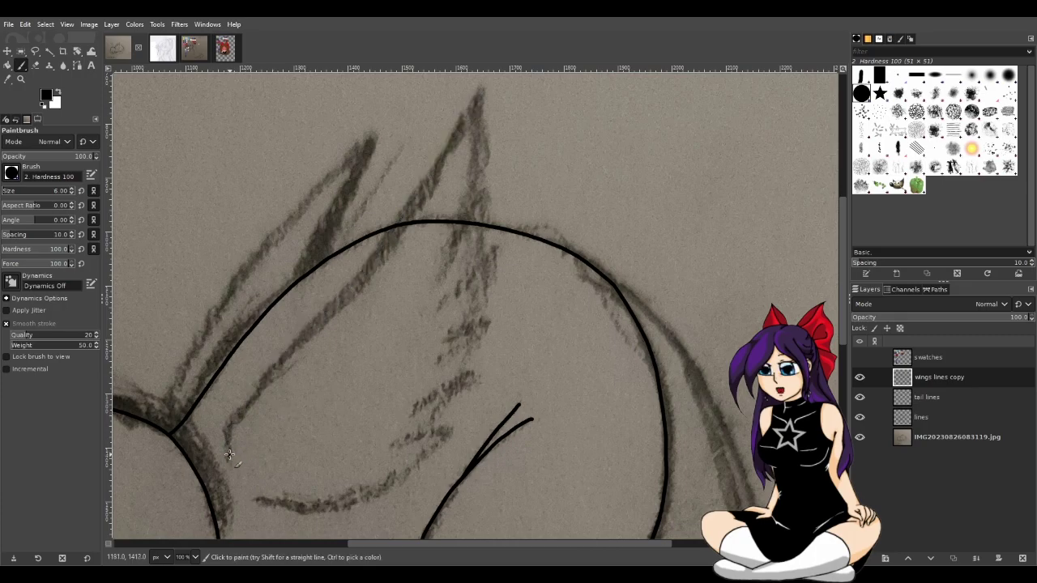
{"action": "key", "text": "ctrl+z"}
Paint the near wing's front edge over the sketch between base and tip with the size 6 Paintbrush, redoing unsatisfactory strokes
{"action": "left_click_drag", "start_coordinate": [294, 361], "coordinate": [352, 300]}
{"action": "key", "text": "ctrl+z"}
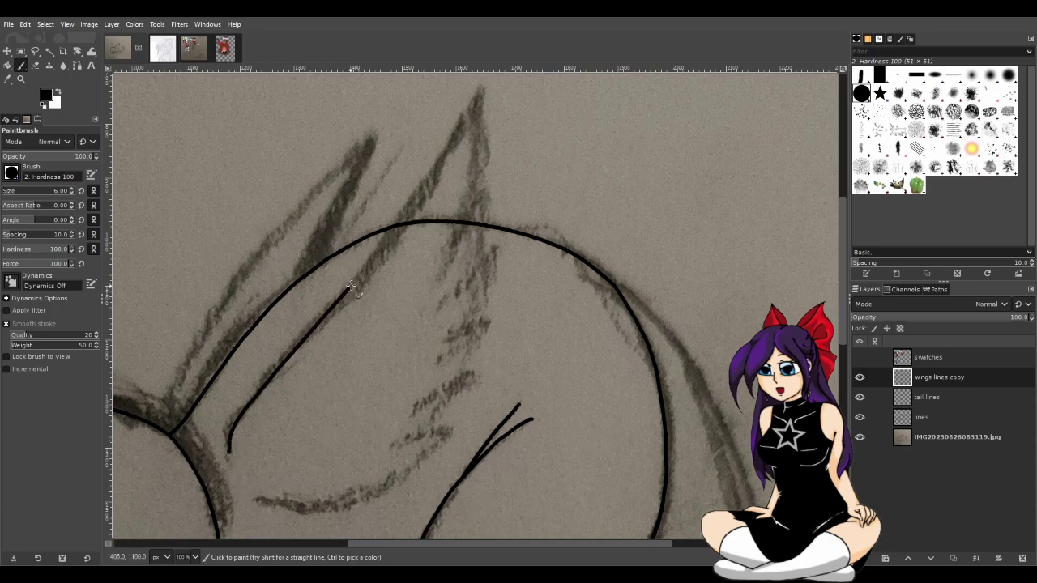
{"action": "mouse_move", "coordinate": [413, 207]}
{"action": "left_mouse_down"}
{"action": "mouse_move", "coordinate": [484, 92]}
{"action": "mouse_move", "coordinate": [426, 178]}
{"action": "left_mouse_up"}
{"action": "key", "text": "ctrl+z"}
{"action": "left_click_drag", "start_coordinate": [382, 245], "coordinate": [336, 304]}
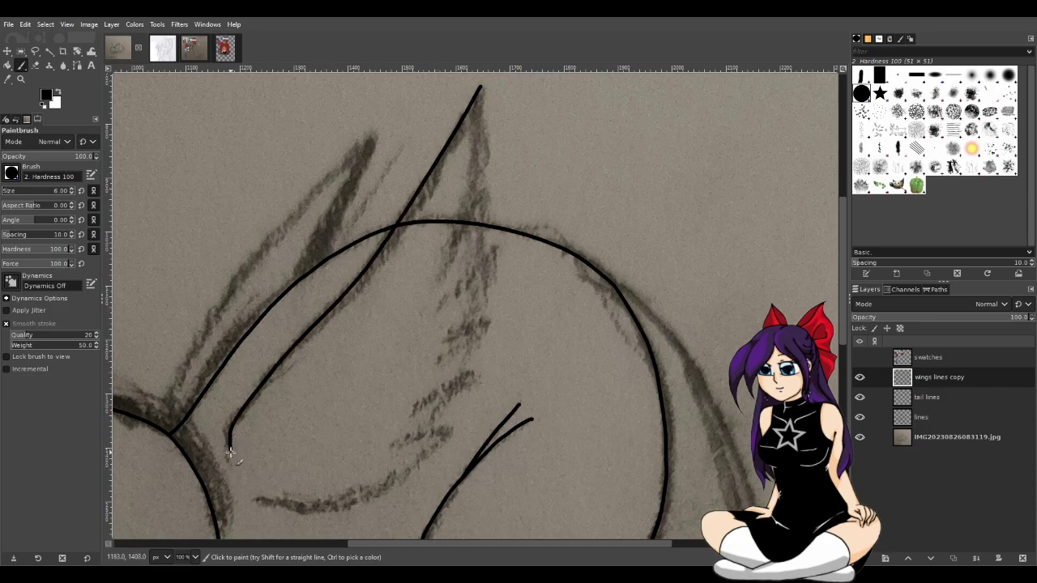
{"action": "key", "text": "ctrl+z"}
{"action": "key", "text": "ctrl+z"}
{"action": "left_click_drag", "start_coordinate": [247, 406], "coordinate": [231, 450]}
Erase the hooked lower end of the wing's front edge line at its base with the size 6 Eraser
{"action": "scroll", "coordinate": [243, 470], "scroll_direction": "up", "scroll_amount": 4}
{"action": "left_click_drag", "start_coordinate": [430, 544], "coordinate": [394, 545]}
{"action": "key", "text": "shift+e"}
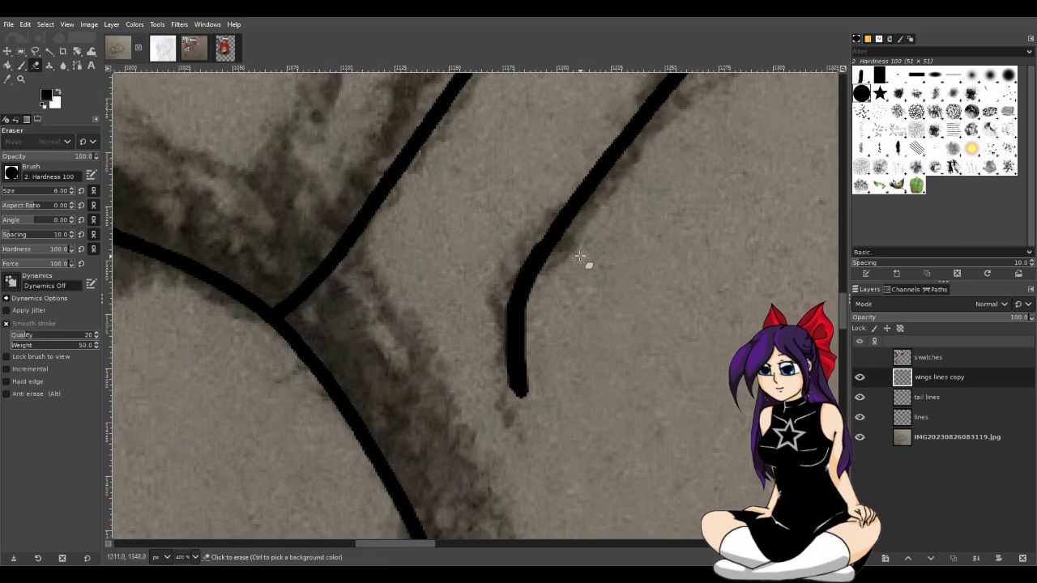
{"action": "mouse_move", "coordinate": [542, 230]}
{"action": "left_mouse_down"}
{"action": "mouse_move", "coordinate": [597, 209]}
{"action": "mouse_move", "coordinate": [523, 302]}
{"action": "mouse_move", "coordinate": [528, 341]}
{"action": "mouse_move", "coordinate": [514, 412]}
{"action": "mouse_move", "coordinate": [543, 348]}
{"action": "left_mouse_up"}
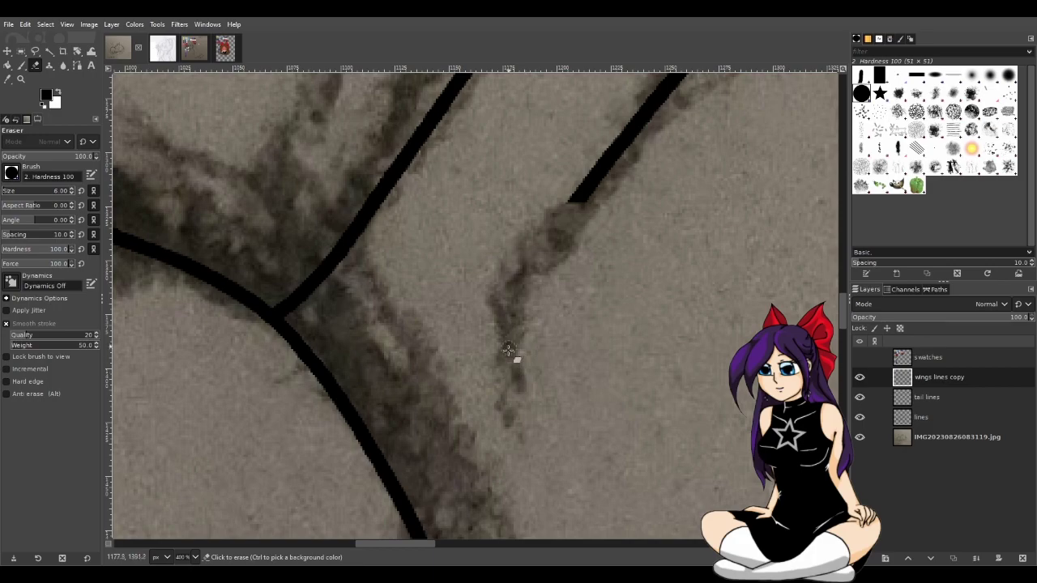
Repaint the base end of the wing's front edge as a smooth downward curve with the Paintbrush, redoing the first attempts
{"action": "scroll", "coordinate": [539, 355], "scroll_direction": "down", "scroll_amount": 3}
{"action": "left_click_drag", "start_coordinate": [456, 542], "coordinate": [533, 548]}
{"action": "key", "text": "p"}
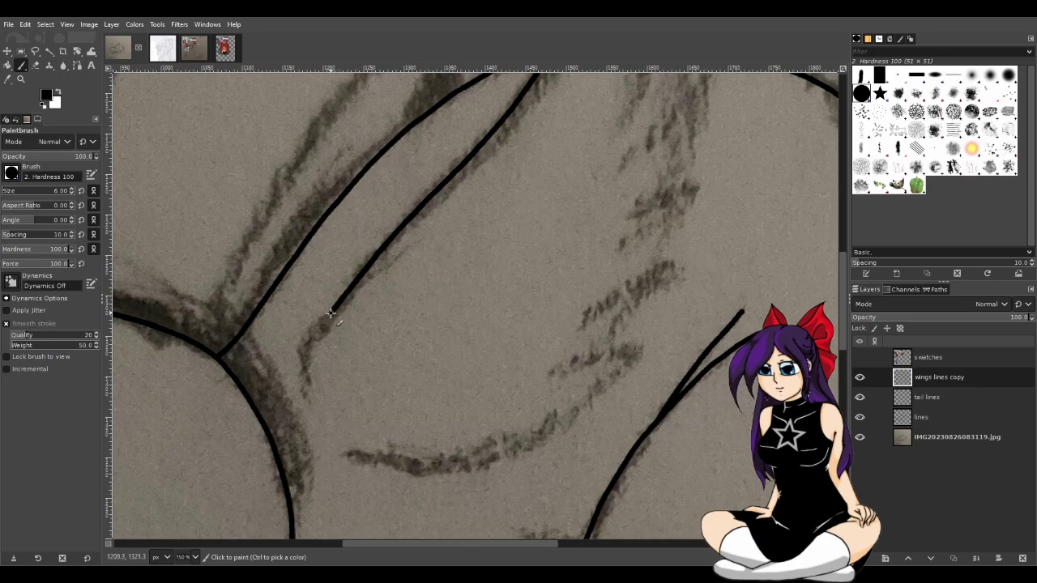
{"action": "key", "text": "ctrl+z"}
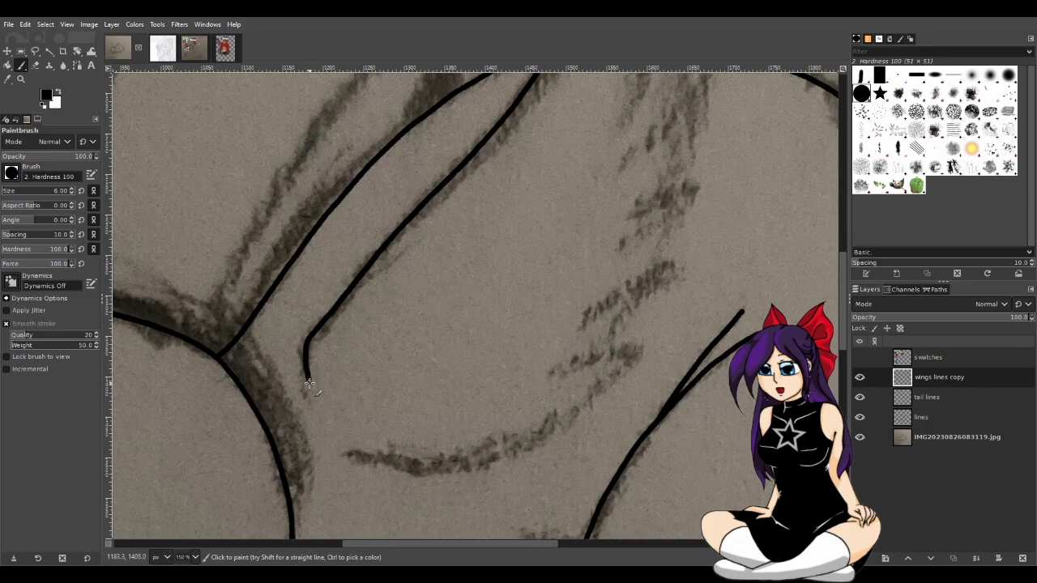
{"action": "key", "text": "ctrl+z"}
{"action": "left_click_drag", "start_coordinate": [303, 380], "coordinate": [327, 312]}
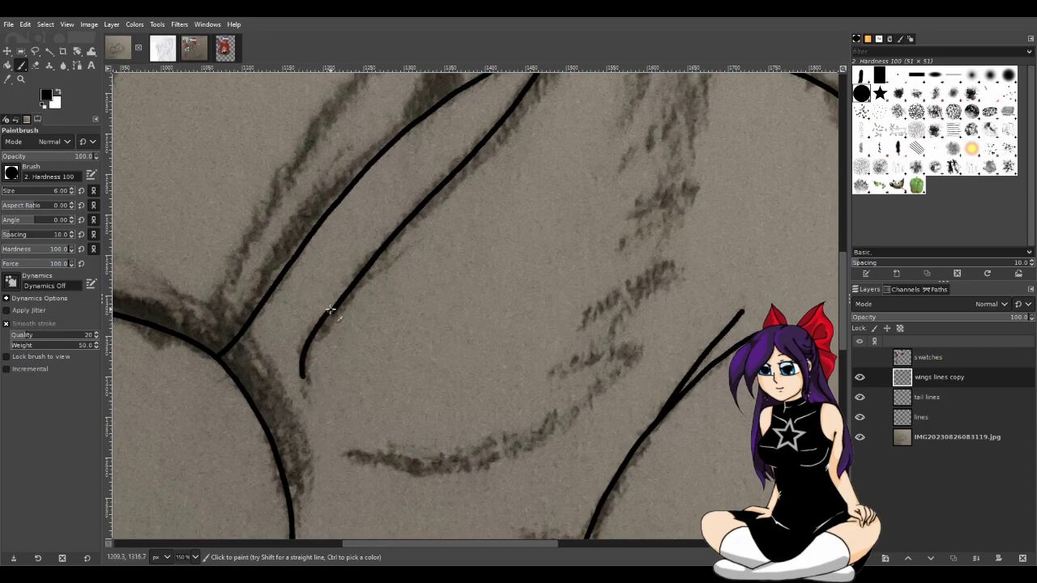
Join the new base curve to the wing's front edge line and trim the thick bump at the join with the size 6 Eraser
{"action": "scroll", "coordinate": [385, 335], "scroll_direction": "down", "scroll_amount": 2, "text": "ctrl"}
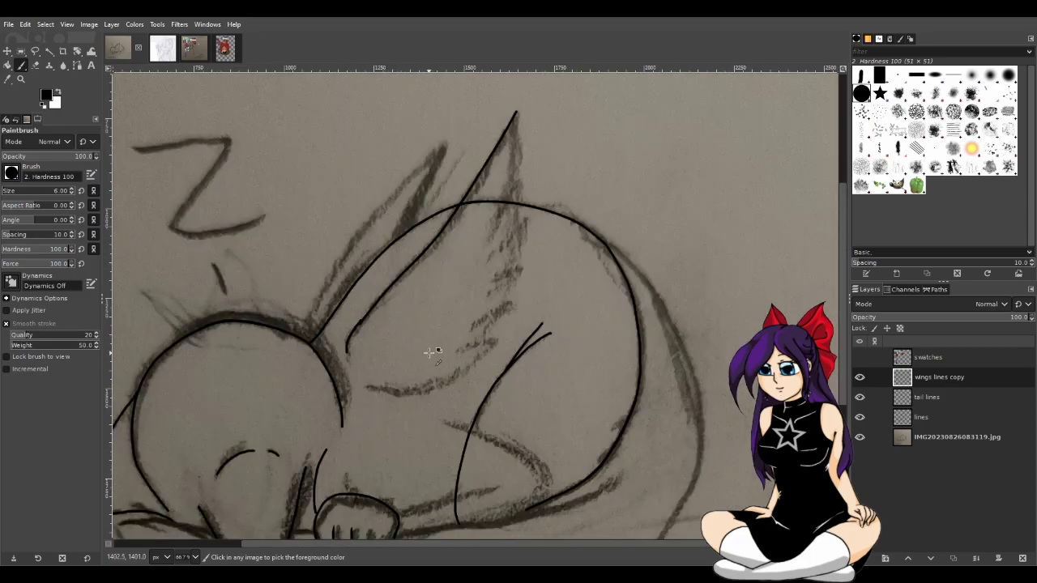
{"action": "scroll", "coordinate": [405, 345], "scroll_direction": "up", "scroll_amount": 2, "text": "ctrl"}
{"action": "scroll", "coordinate": [287, 259], "scroll_direction": "up", "scroll_amount": 2, "text": "ctrl"}
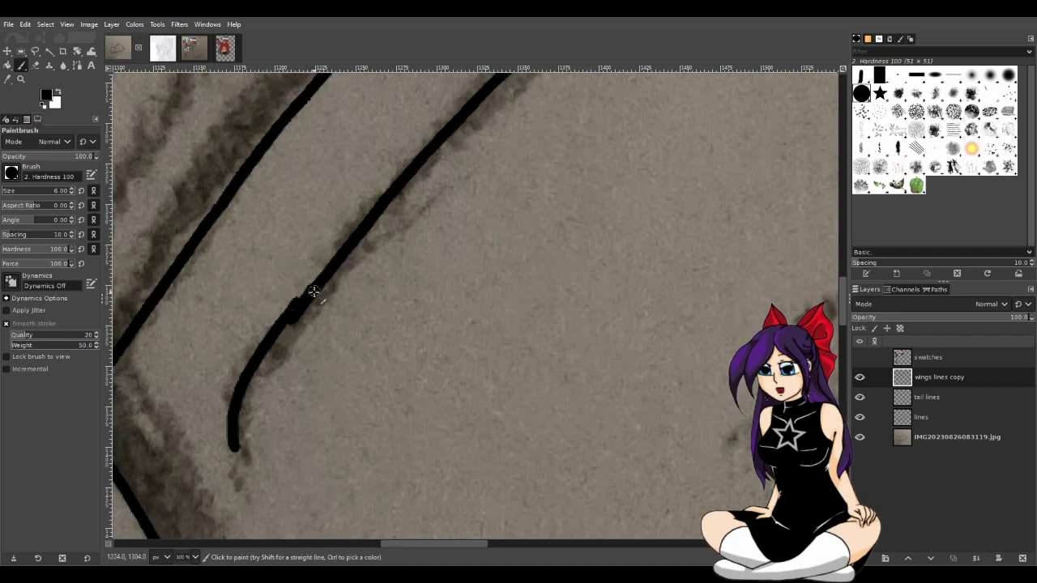
{"action": "key", "text": "shift+e"}
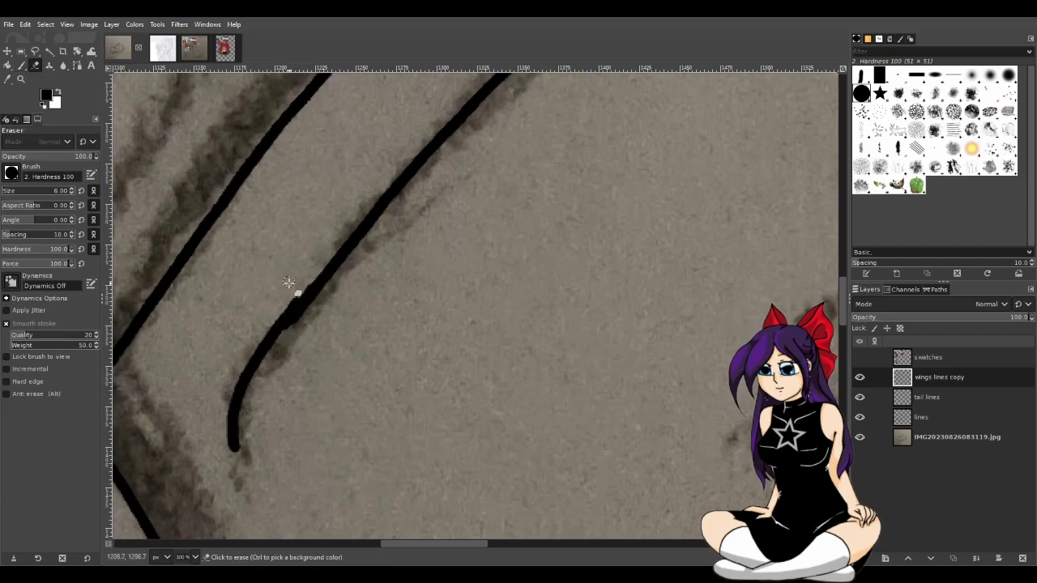
{"action": "left_click_drag", "start_coordinate": [313, 290], "coordinate": [301, 303]}
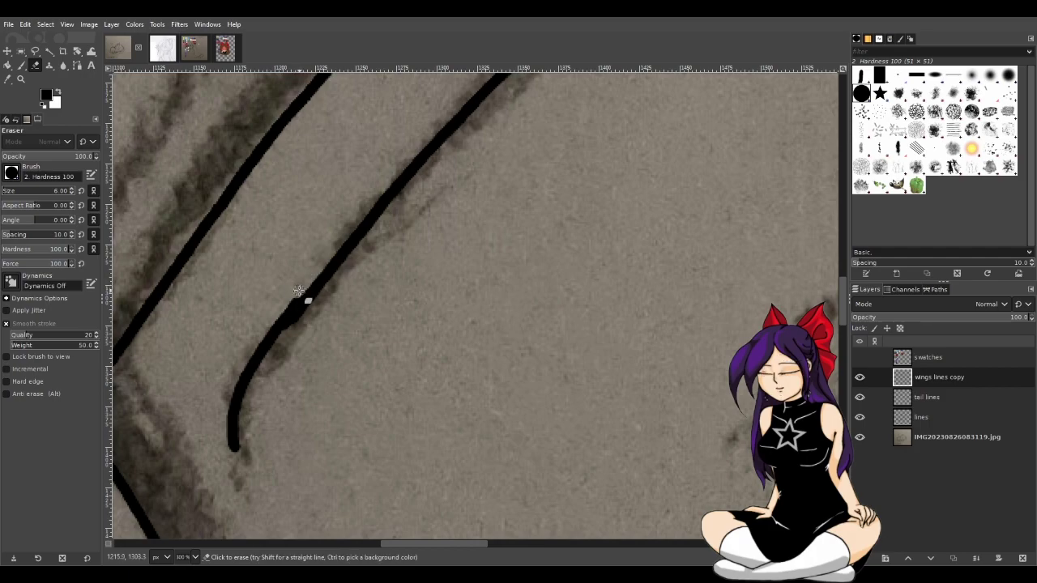
{"action": "scroll", "coordinate": [293, 300], "scroll_direction": "up", "scroll_amount": 3}
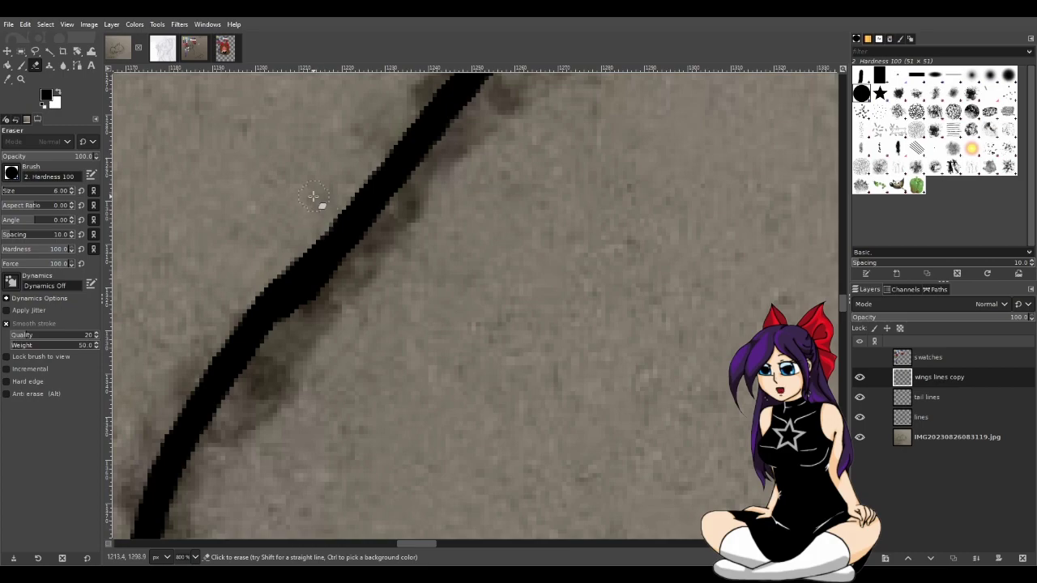
{"action": "left_click_drag", "start_coordinate": [286, 339], "coordinate": [394, 213]}
{"action": "scroll", "coordinate": [329, 306], "scroll_direction": "down", "scroll_amount": 5}
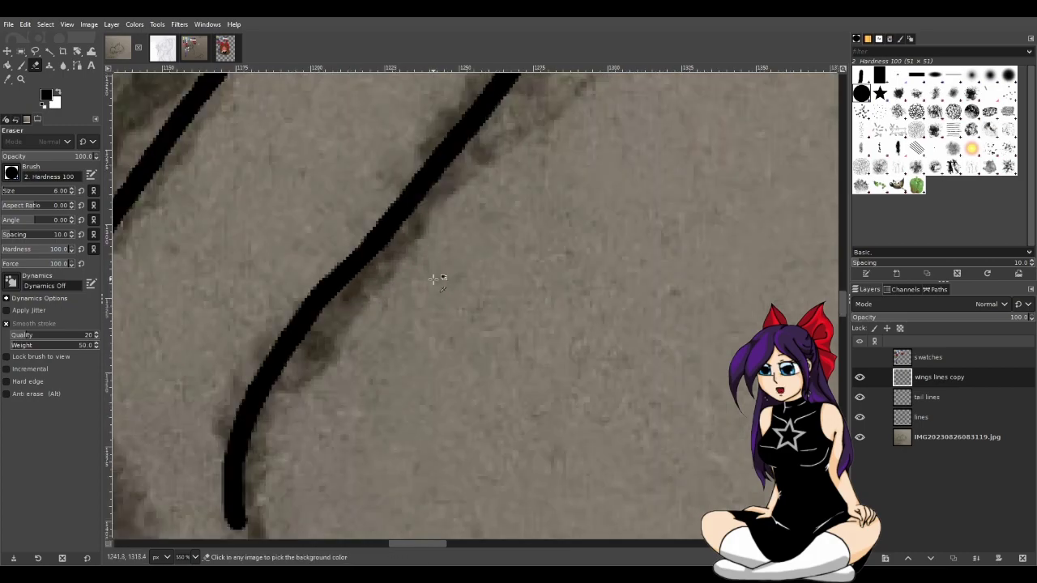
{"action": "scroll", "coordinate": [462, 281], "scroll_direction": "up", "scroll_amount": 2}
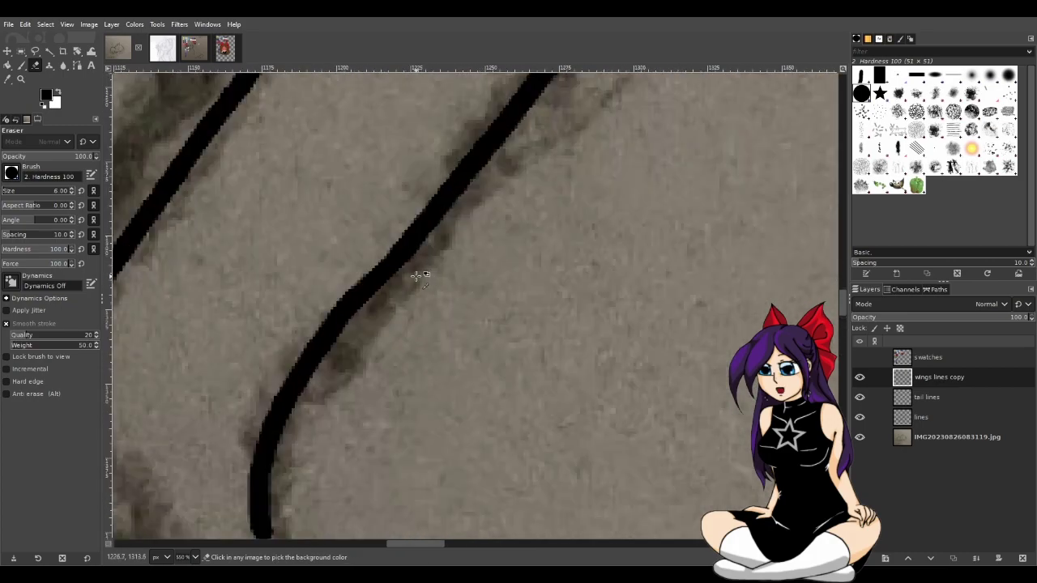
Fill the kink in the wing's front edge line above its base with the Paintbrush and trim the underside with the Eraser
{"action": "scroll", "coordinate": [440, 271], "scroll_direction": "up", "scroll_amount": 2}
{"action": "key", "text": "p"}
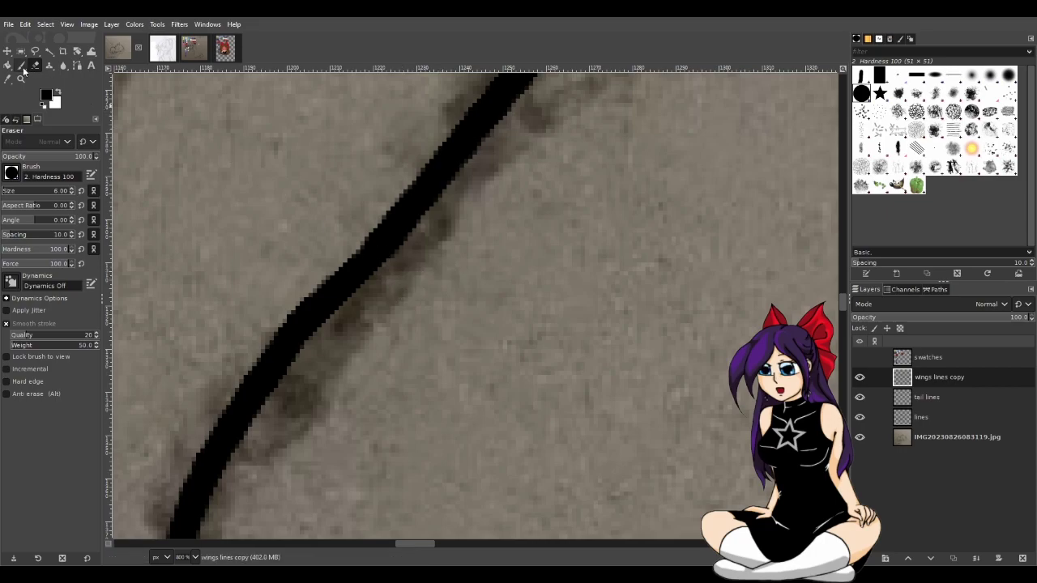
{"action": "left_click_drag", "start_coordinate": [378, 246], "coordinate": [294, 337]}
{"action": "left_click_drag", "start_coordinate": [389, 232], "coordinate": [335, 294]}
{"action": "left_click", "coordinate": [35, 64]}
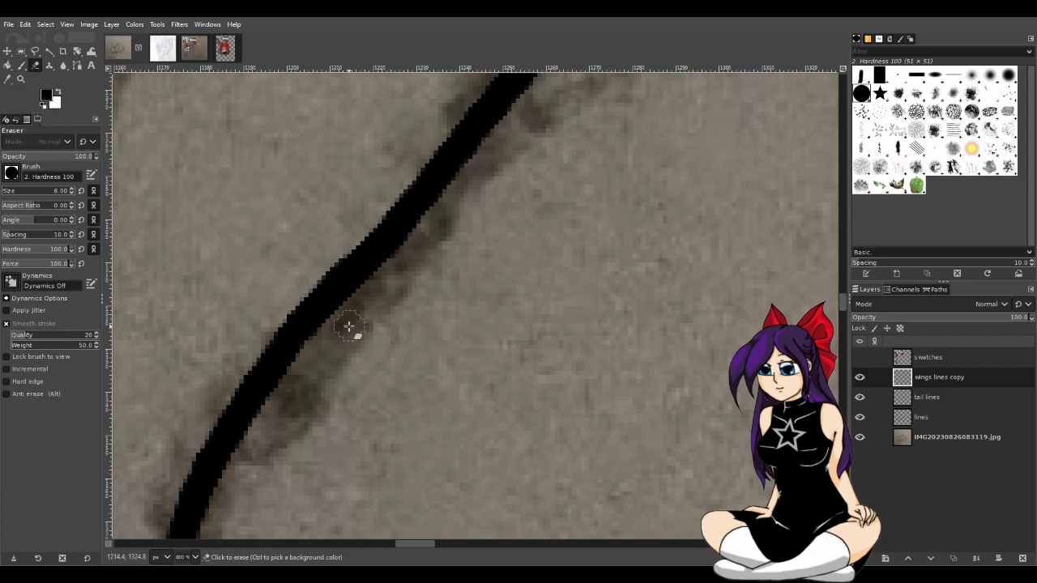
{"action": "left_click_drag", "start_coordinate": [435, 225], "coordinate": [313, 346]}
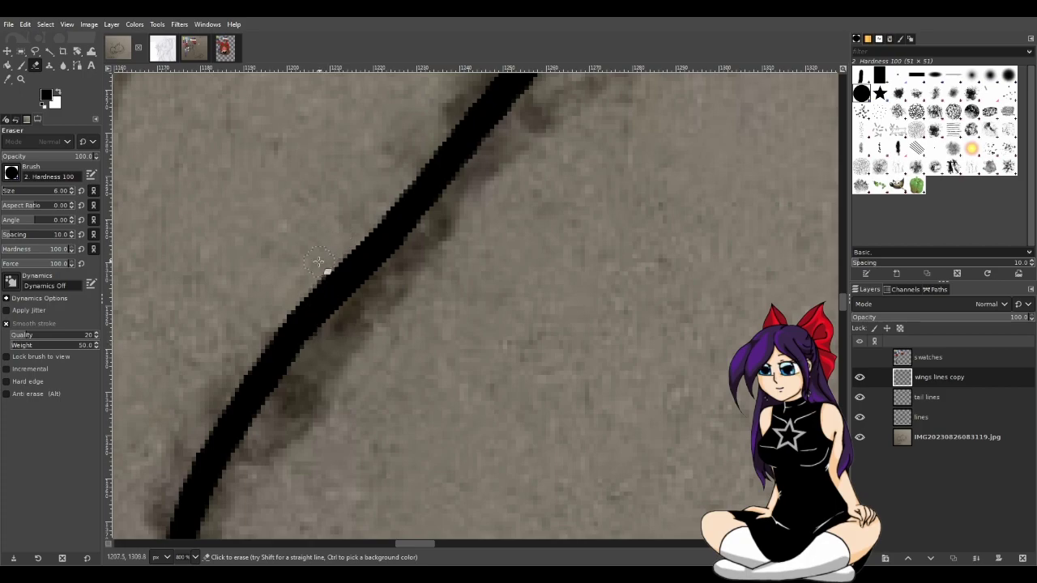
{"action": "scroll", "coordinate": [537, 340], "scroll_direction": "down", "scroll_amount": 4}
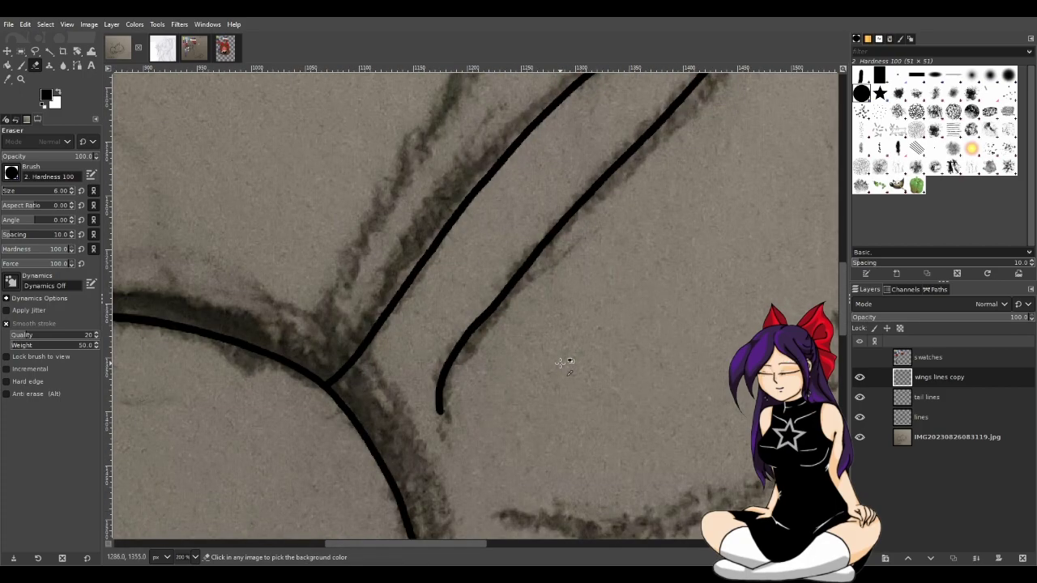
Thicken the front edge line just above the bend with the size 6 Paintbrush and shave its underside even with the Eraser
{"action": "scroll", "coordinate": [572, 370], "scroll_direction": "down", "scroll_amount": 2}
{"action": "scroll", "coordinate": [553, 356], "scroll_direction": "up", "scroll_amount": 2}
{"action": "scroll", "coordinate": [547, 352], "scroll_direction": "up", "scroll_amount": 3}
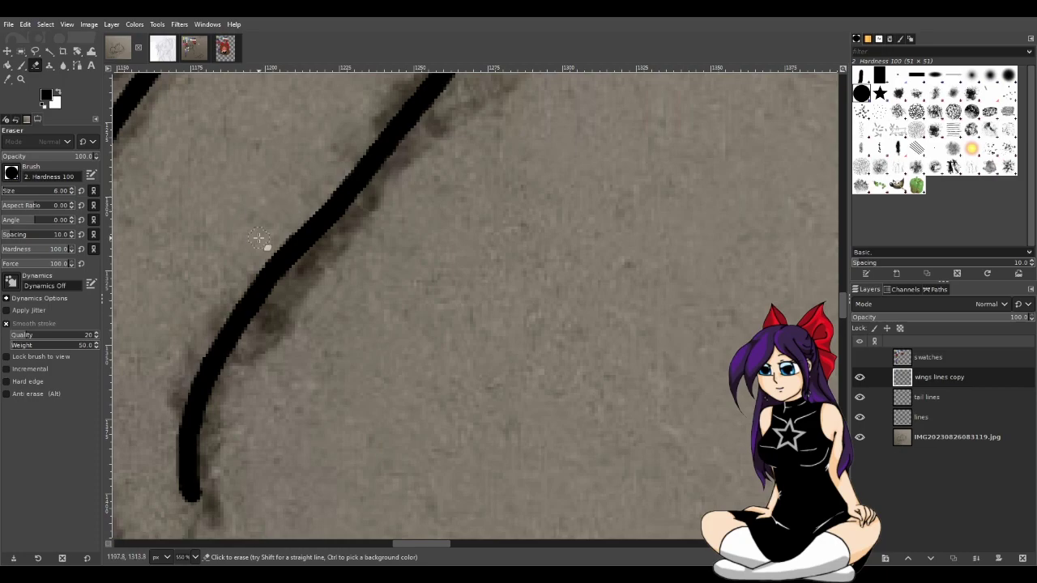
{"action": "left_click", "coordinate": [21, 66]}
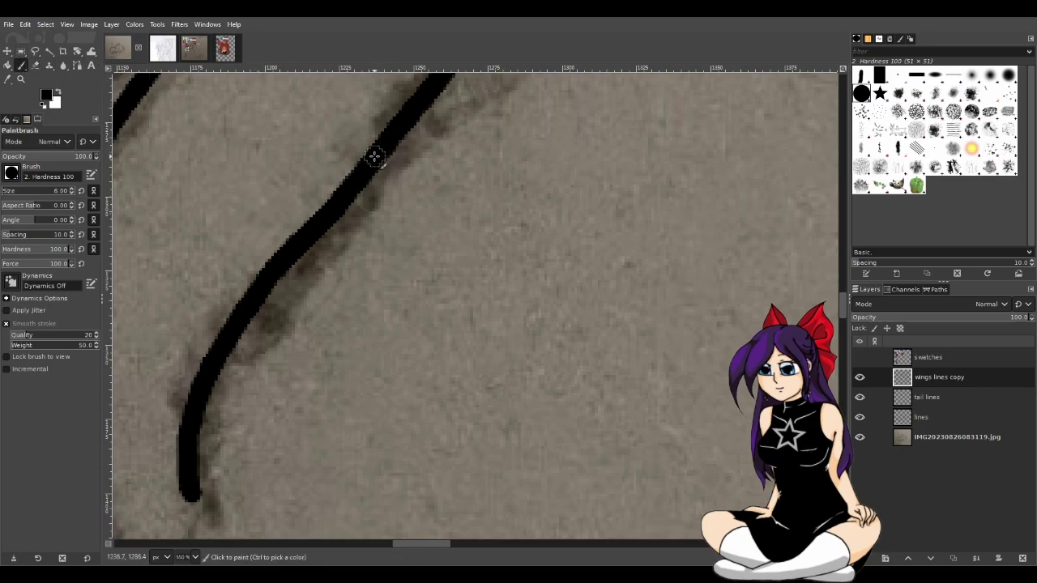
{"action": "mouse_move", "coordinate": [349, 187]}
{"action": "left_mouse_down"}
{"action": "mouse_move", "coordinate": [261, 280]}
{"action": "mouse_move", "coordinate": [346, 187]}
{"action": "mouse_move", "coordinate": [268, 273]}
{"action": "left_mouse_up"}
{"action": "key", "text": "ctrl+z"}
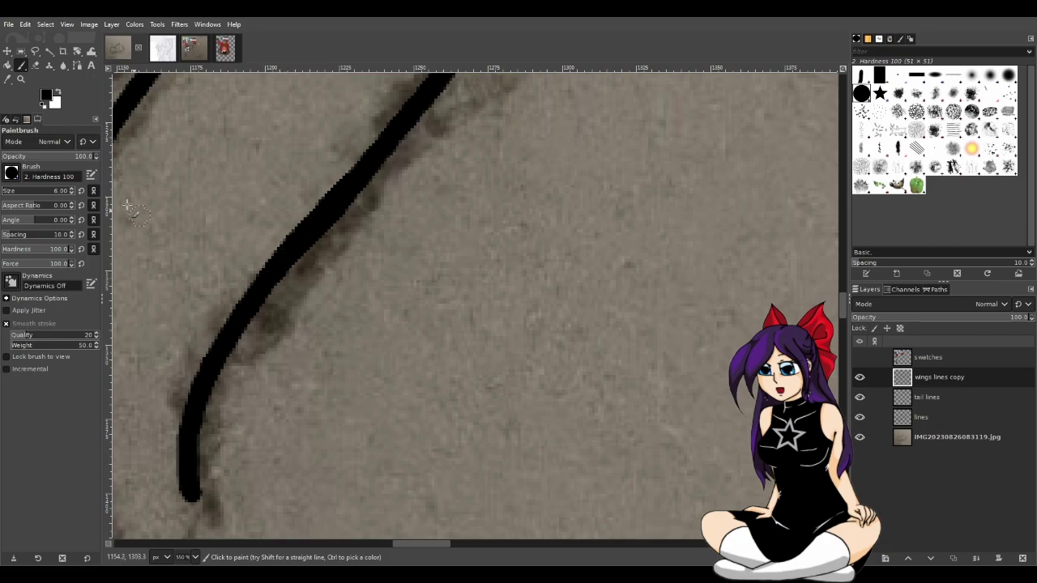
{"action": "left_click", "coordinate": [36, 66]}
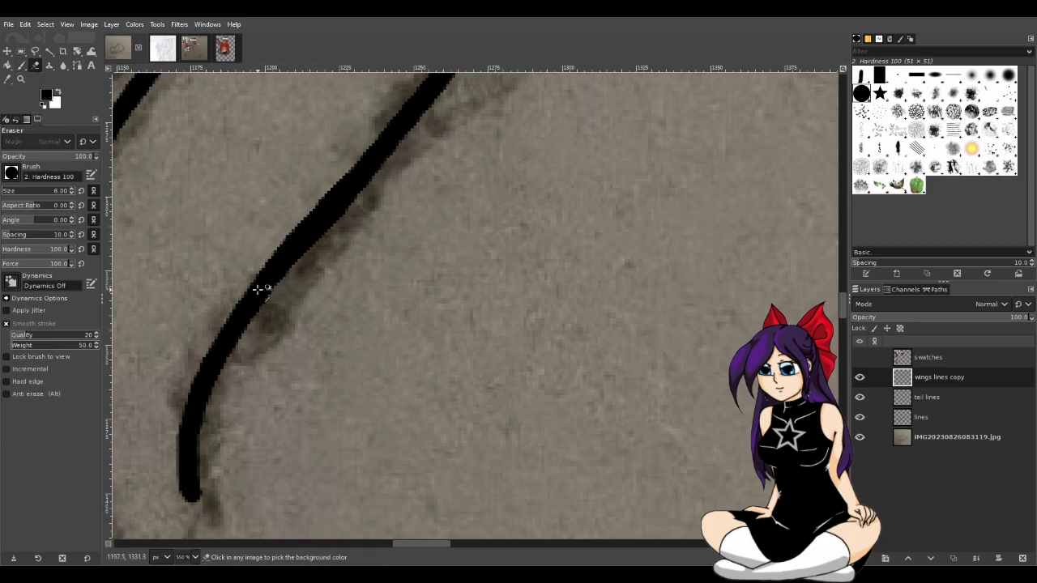
{"action": "scroll", "coordinate": [259, 286], "scroll_direction": "up", "scroll_amount": 3}
{"action": "scroll", "coordinate": [366, 275], "scroll_direction": "down", "scroll_amount": 1}
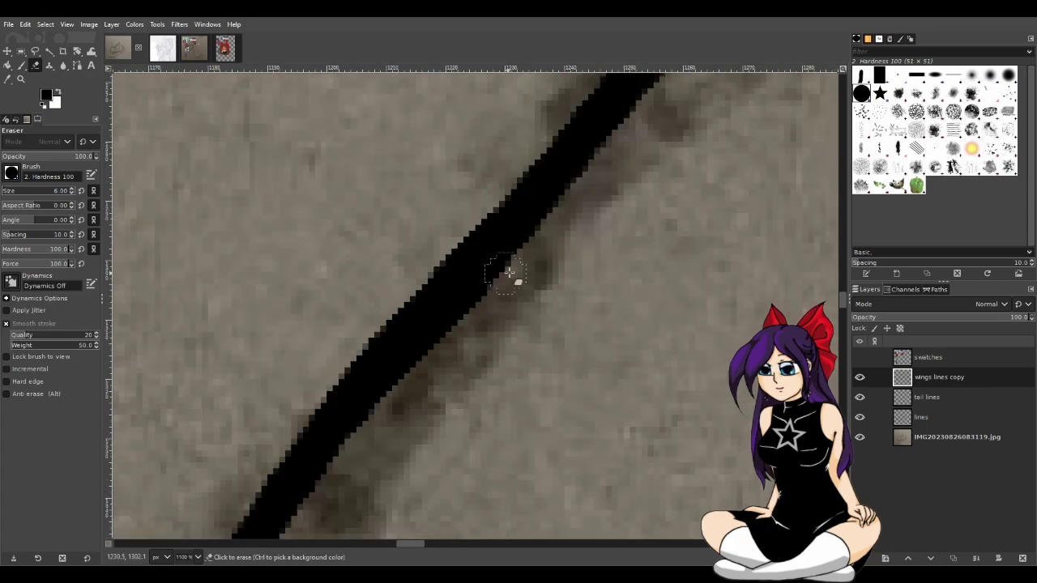
{"action": "mouse_move", "coordinate": [566, 233]}
{"action": "left_mouse_down"}
{"action": "mouse_move", "coordinate": [442, 352]}
{"action": "mouse_move", "coordinate": [384, 445]}
{"action": "left_mouse_up"}
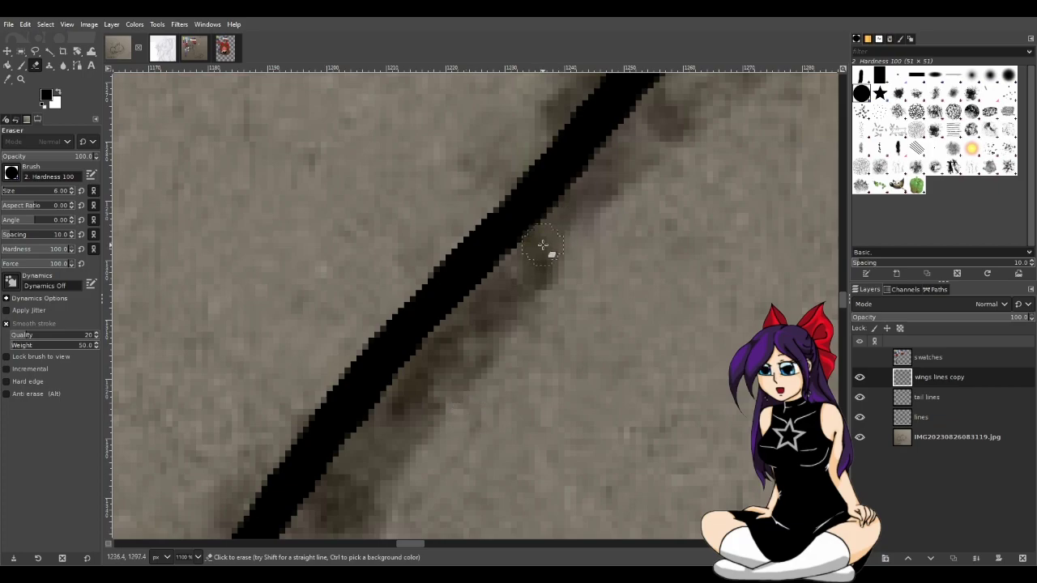
Paint short strokes along the wing's front edge line to straighten its remaining dent, redoing unsatisfactory ones
{"action": "scroll", "coordinate": [544, 340], "scroll_direction": "down", "scroll_amount": 3}
{"action": "scroll", "coordinate": [502, 375], "scroll_direction": "up", "scroll_amount": 2}
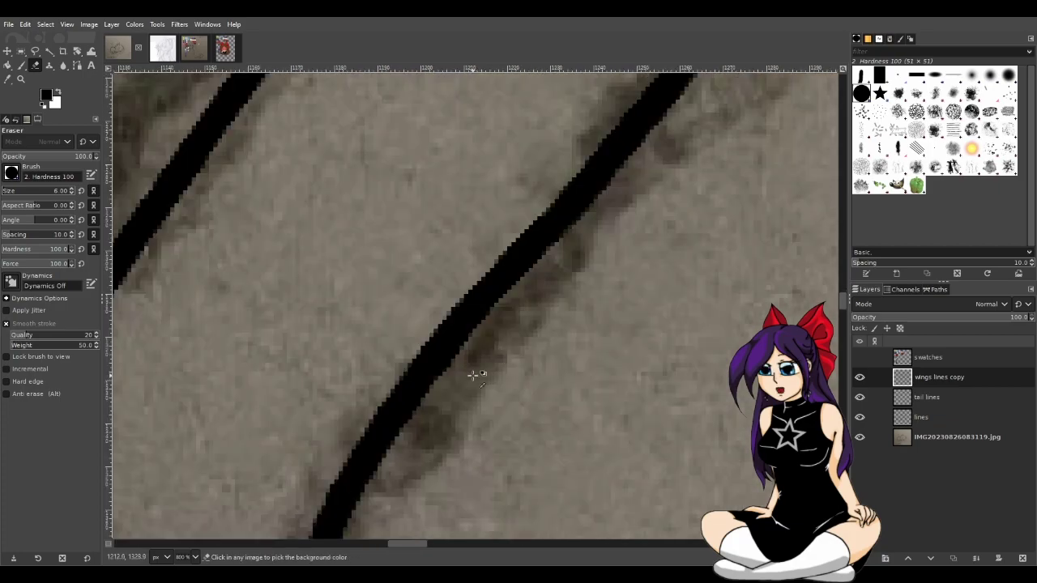
{"action": "scroll", "coordinate": [578, 371], "scroll_direction": "down", "scroll_amount": 4}
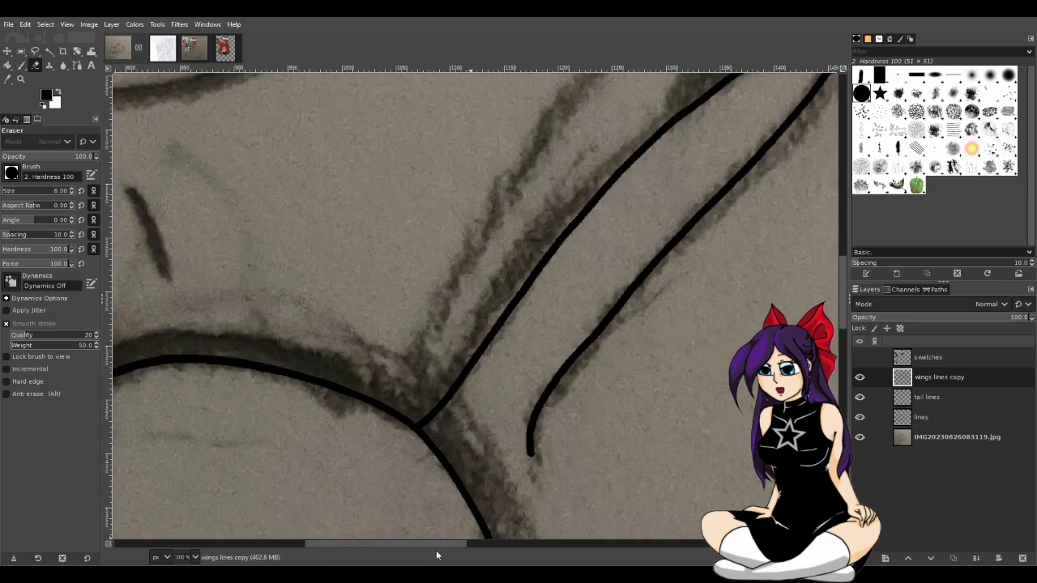
{"action": "left_click_drag", "start_coordinate": [438, 544], "coordinate": [503, 546]}
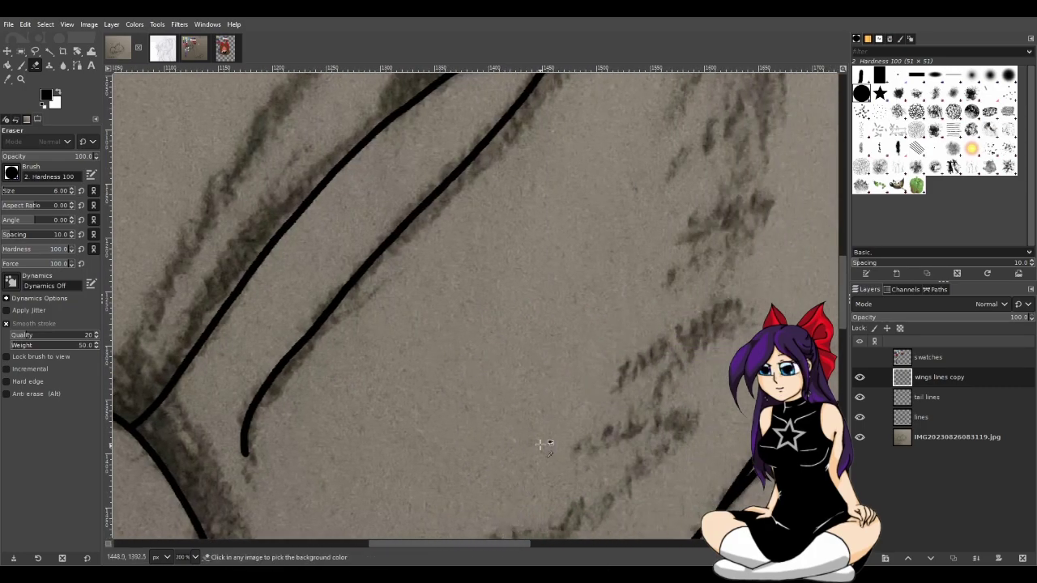
{"action": "scroll", "coordinate": [544, 441], "scroll_direction": "down", "scroll_amount": 2}
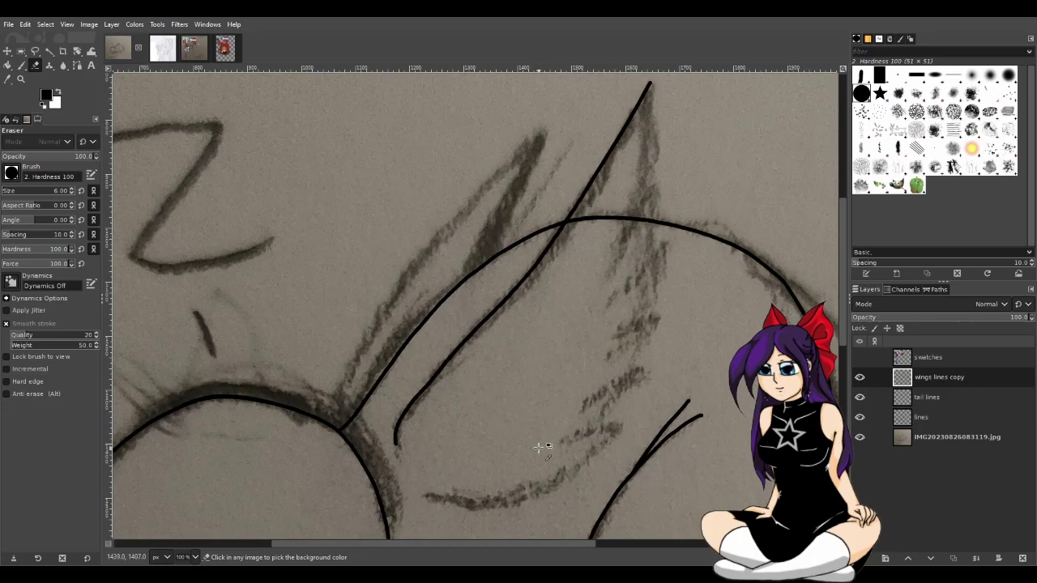
{"action": "mouse_move", "coordinate": [484, 543]}
{"action": "left_mouse_down"}
{"action": "mouse_move", "coordinate": [515, 544]}
{"action": "mouse_move", "coordinate": [478, 542]}
{"action": "left_mouse_up"}
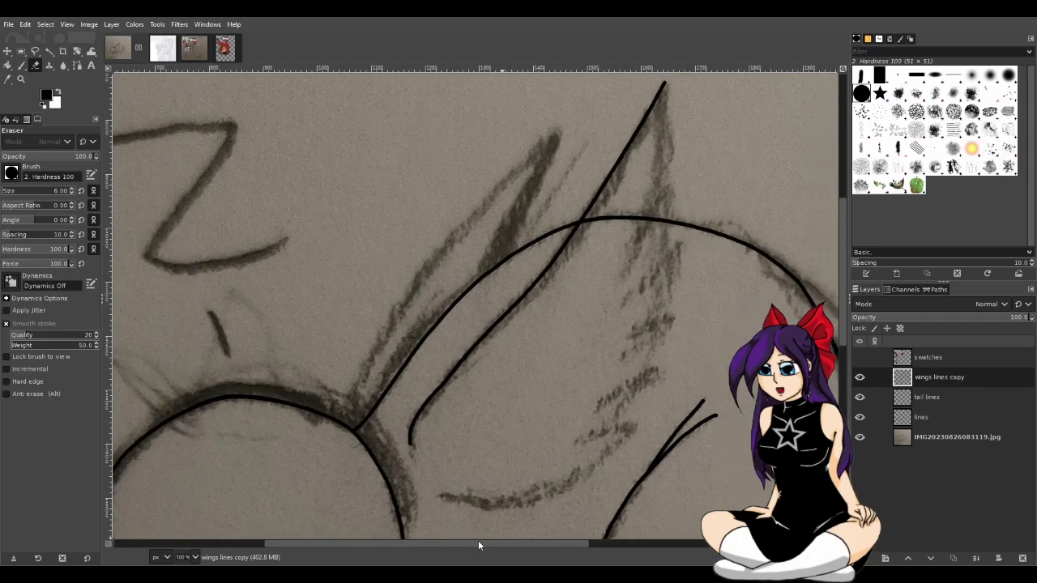
{"action": "scroll", "coordinate": [474, 421], "scroll_direction": "up", "scroll_amount": 4}
{"action": "key", "text": "p"}
{"action": "scroll", "coordinate": [366, 304], "scroll_direction": "up", "scroll_amount": 1}
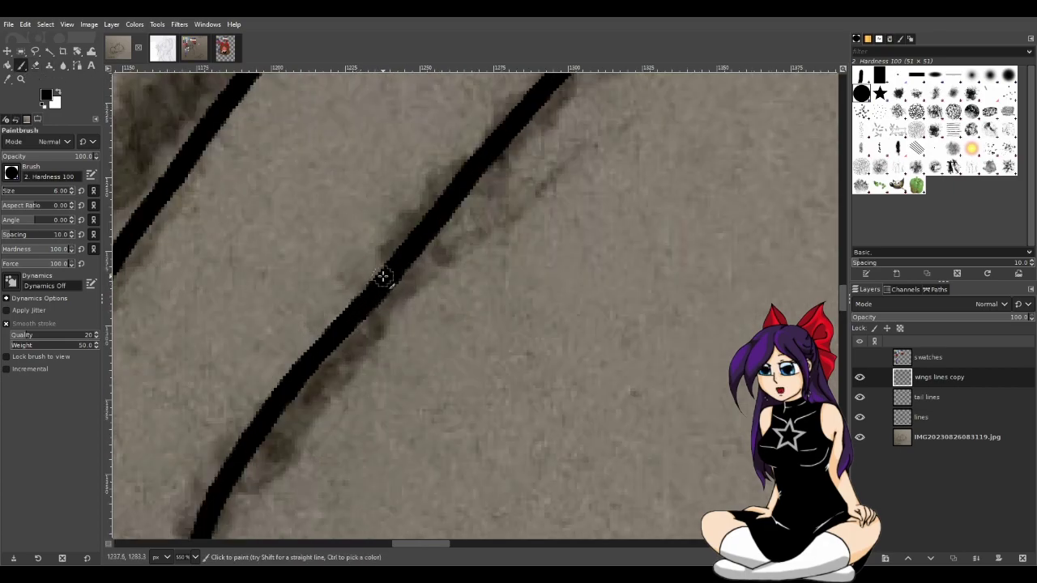
{"action": "mouse_move", "coordinate": [385, 273]}
{"action": "left_mouse_down"}
{"action": "mouse_move", "coordinate": [348, 307]}
{"action": "mouse_move", "coordinate": [340, 337]}
{"action": "left_mouse_up"}
{"action": "key", "text": "ctrl+z"}
{"action": "left_click_drag", "start_coordinate": [370, 291], "coordinate": [311, 364]}
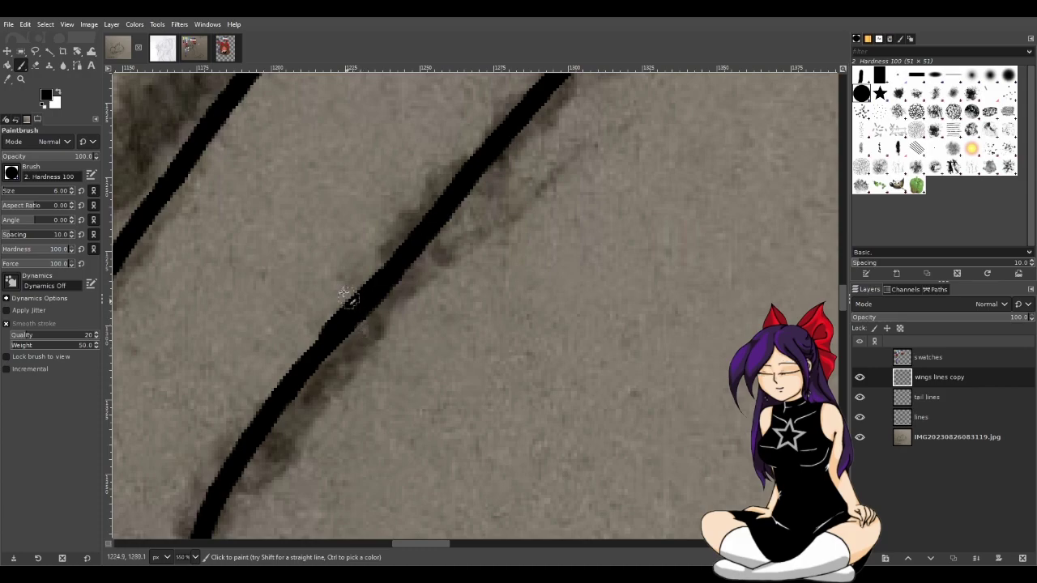
{"action": "key", "text": "ctrl+z"}
{"action": "left_click_drag", "start_coordinate": [366, 299], "coordinate": [308, 369]}
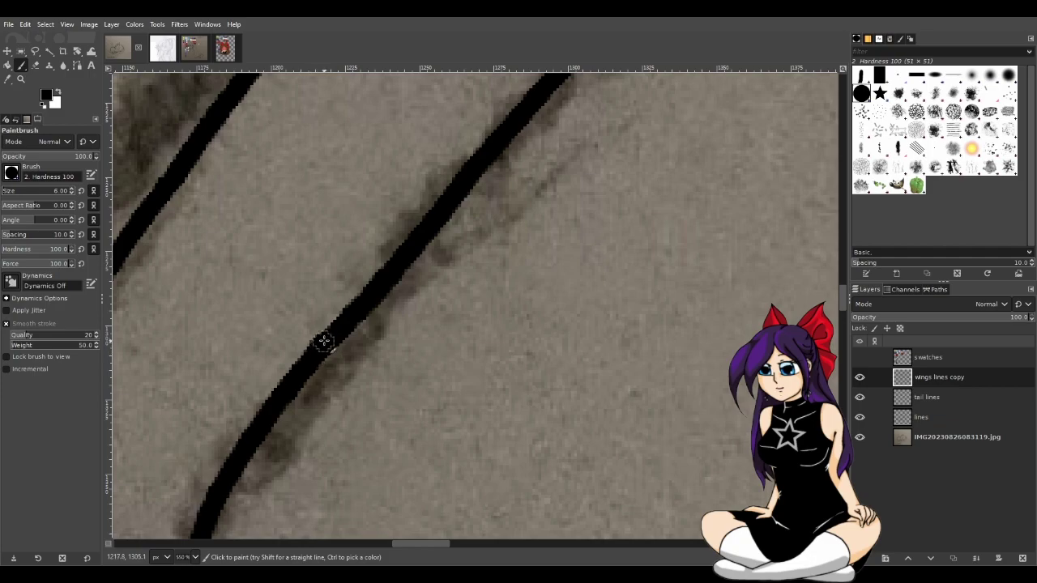
{"action": "left_click_drag", "start_coordinate": [324, 342], "coordinate": [387, 273]}
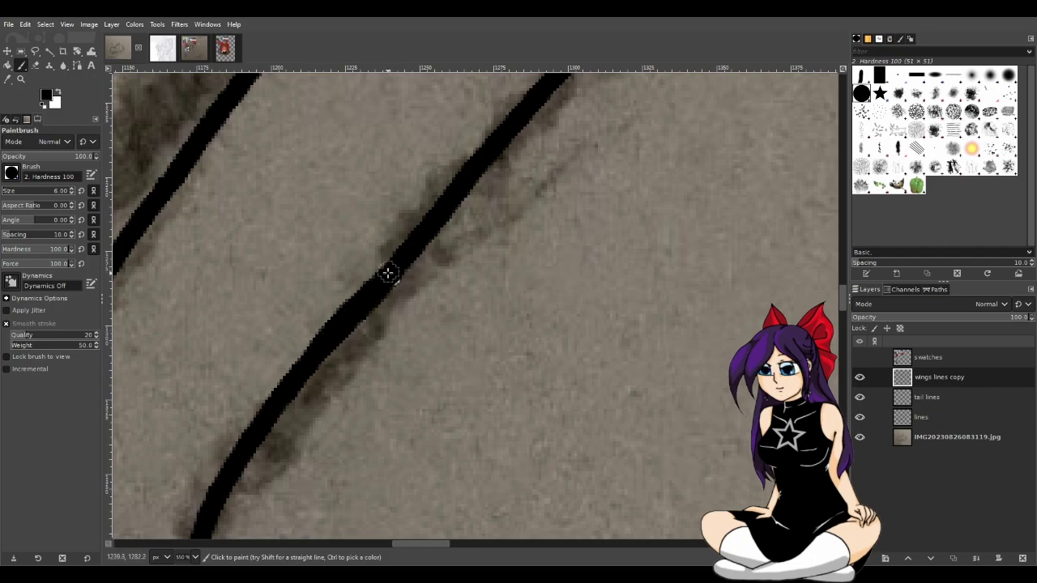
Trim both sides of the newly thickened stretch of the wing's front edge line with the size 6 Eraser
{"action": "left_click", "coordinate": [35, 64]}
{"action": "mouse_move", "coordinate": [410, 285]}
{"action": "left_mouse_down"}
{"action": "mouse_move", "coordinate": [408, 300]}
{"action": "mouse_move", "coordinate": [338, 364]}
{"action": "mouse_move", "coordinate": [417, 297]}
{"action": "mouse_move", "coordinate": [363, 335]}
{"action": "mouse_move", "coordinate": [329, 378]}
{"action": "mouse_move", "coordinate": [401, 293]}
{"action": "left_mouse_up"}
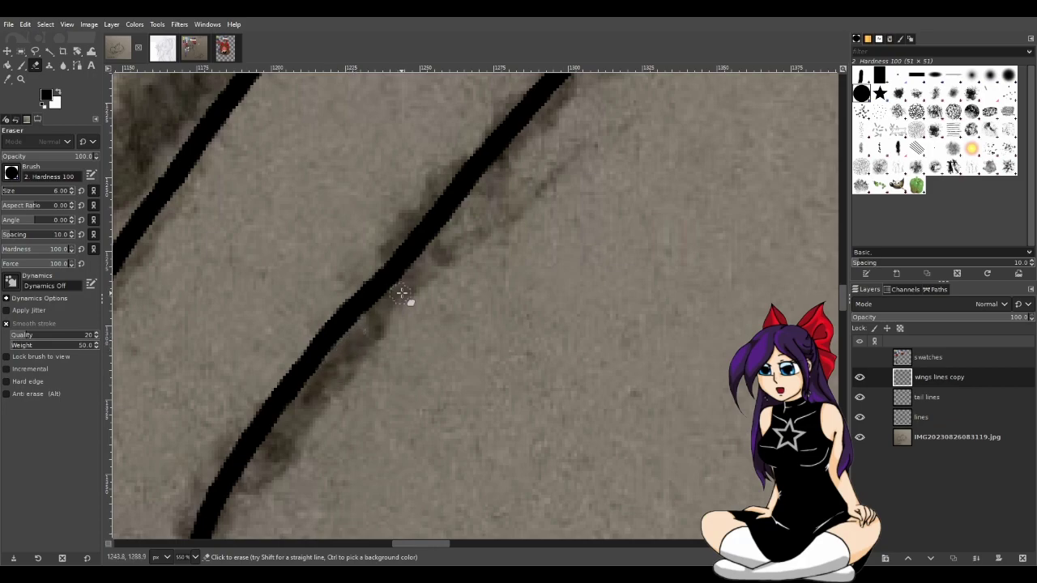
{"action": "scroll", "coordinate": [544, 364], "scroll_direction": "down", "scroll_amount": 4, "text": "ctrl"}
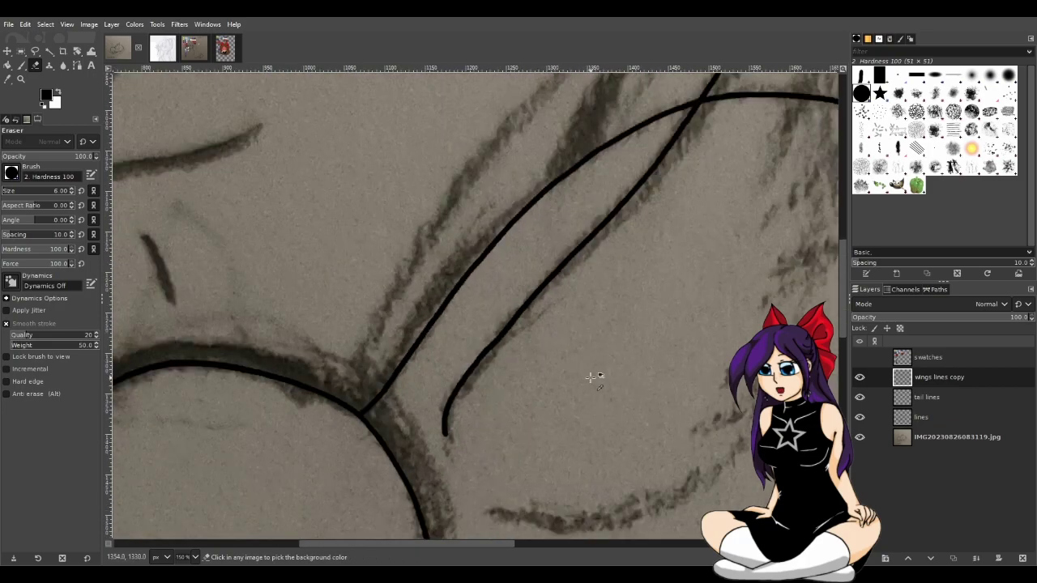
{"action": "scroll", "coordinate": [616, 376], "scroll_direction": "down", "scroll_amount": 1, "text": "ctrl"}
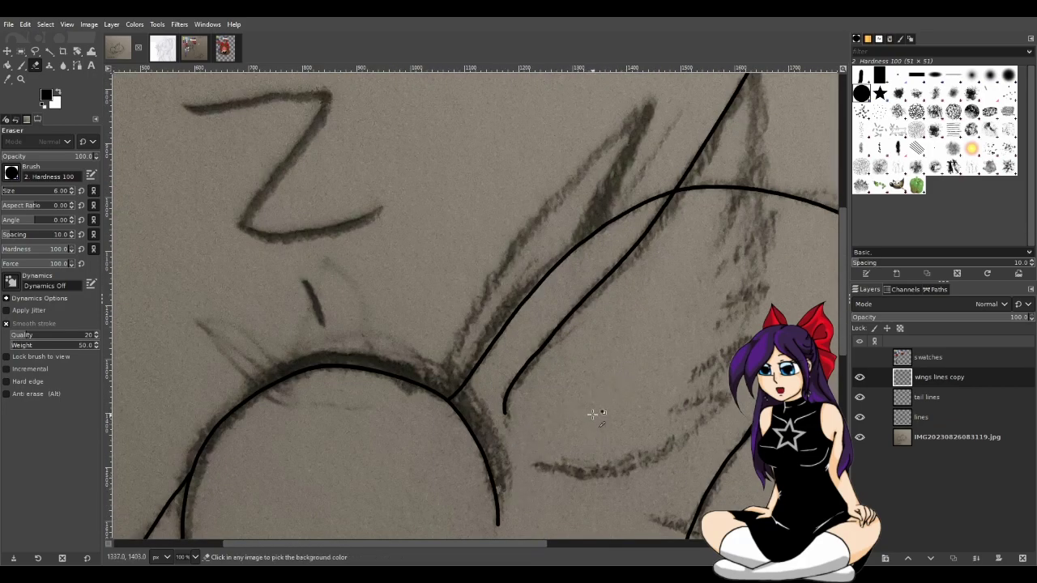
{"action": "scroll", "coordinate": [567, 401], "scroll_direction": "up", "scroll_amount": 3, "text": "ctrl"}
{"action": "scroll", "coordinate": [486, 281], "scroll_direction": "up", "scroll_amount": 3, "text": "ctrl"}
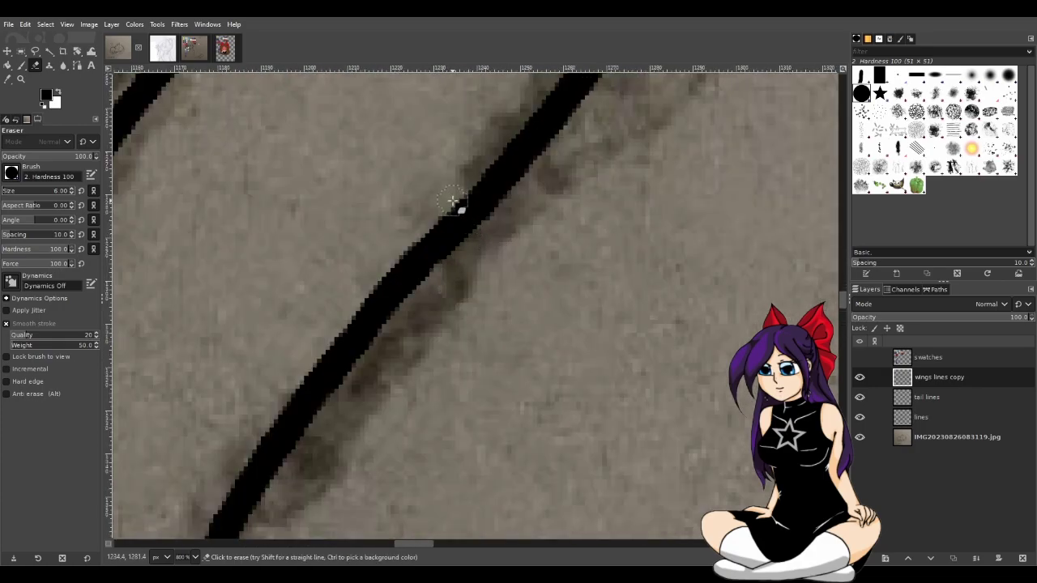
{"action": "mouse_move", "coordinate": [440, 203]}
{"action": "left_mouse_down"}
{"action": "mouse_move", "coordinate": [393, 266]}
{"action": "mouse_move", "coordinate": [332, 315]}
{"action": "left_mouse_up"}
Close the image of the brown-haired character with the red bow and return to the winged animal sketch
{"action": "scroll", "coordinate": [596, 346], "scroll_direction": "down", "scroll_amount": 4}
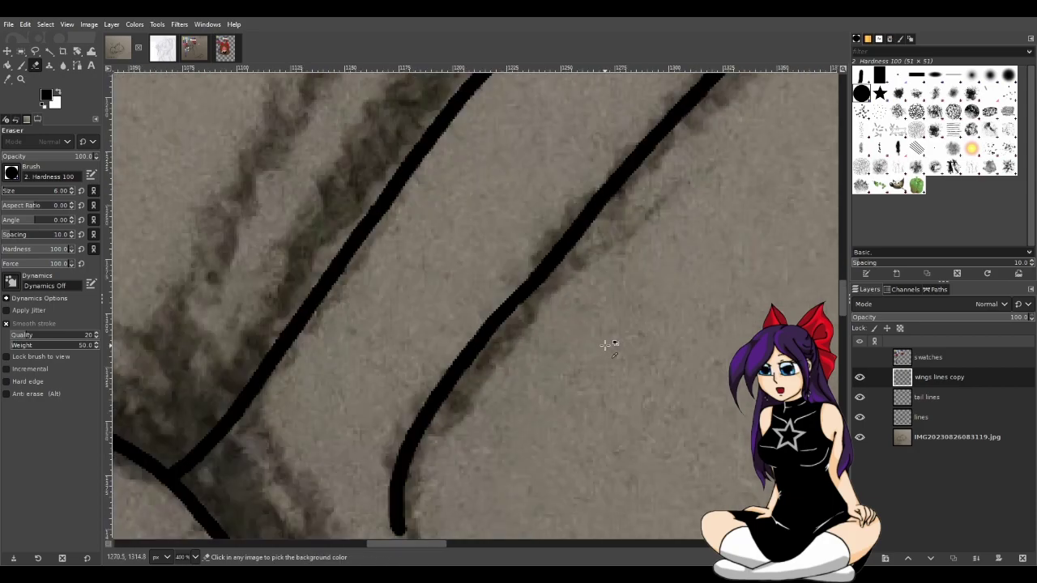
{"action": "left_click_drag", "start_coordinate": [405, 545], "coordinate": [488, 541]}
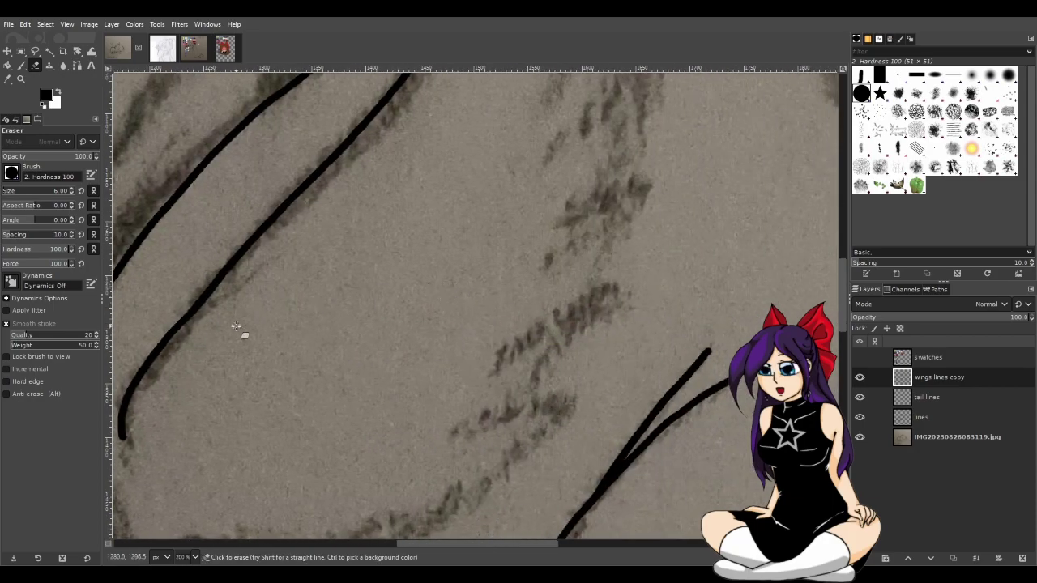
{"action": "scroll", "coordinate": [389, 322], "scroll_direction": "down", "scroll_amount": 2}
{"action": "scroll", "coordinate": [389, 321], "scroll_direction": "up", "scroll_amount": 3}
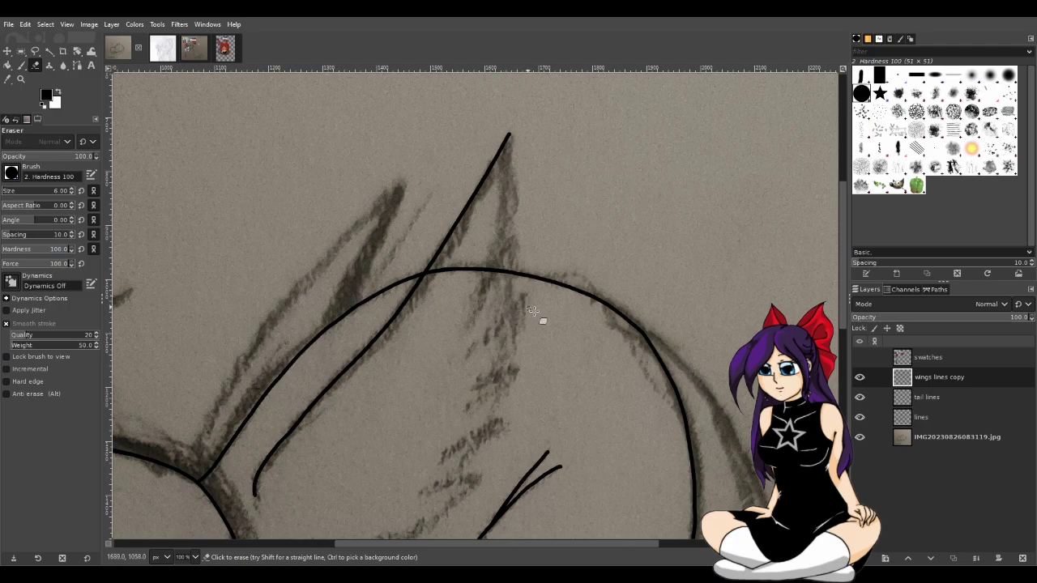
{"action": "left_click_drag", "start_coordinate": [494, 544], "coordinate": [522, 543]}
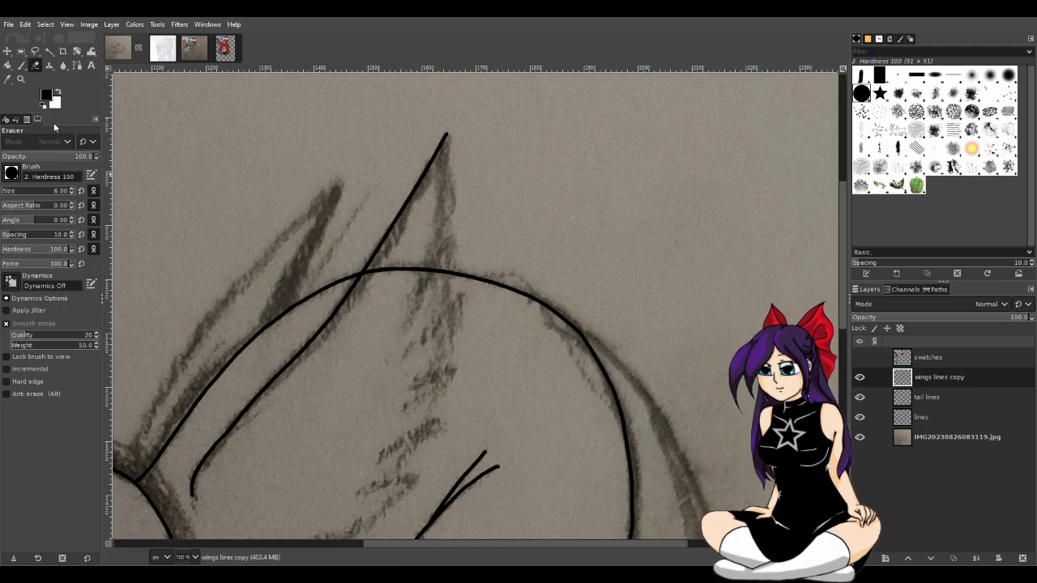
{"action": "left_click", "coordinate": [226, 50]}
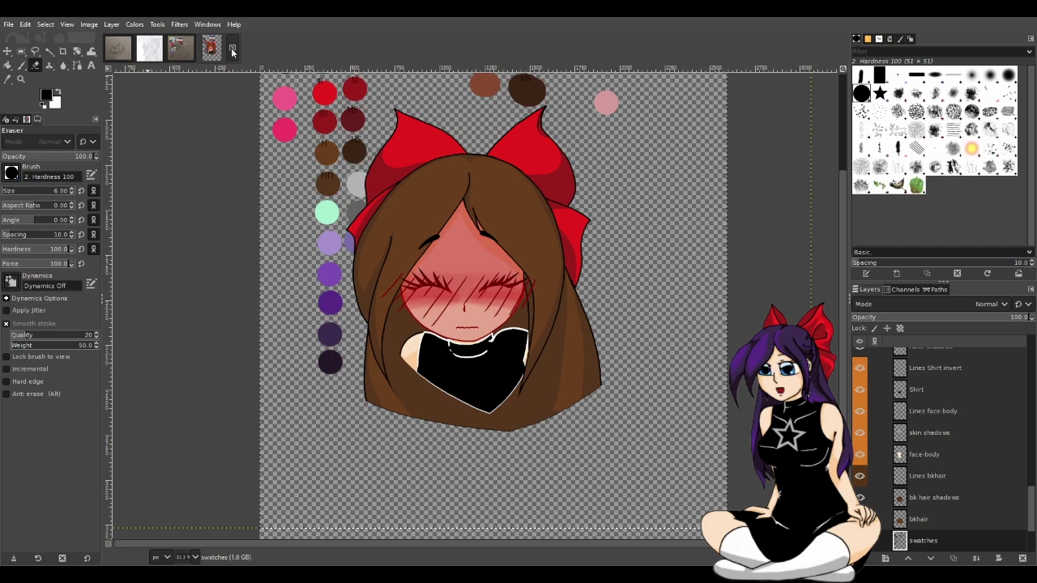
{"action": "left_click", "coordinate": [233, 50]}
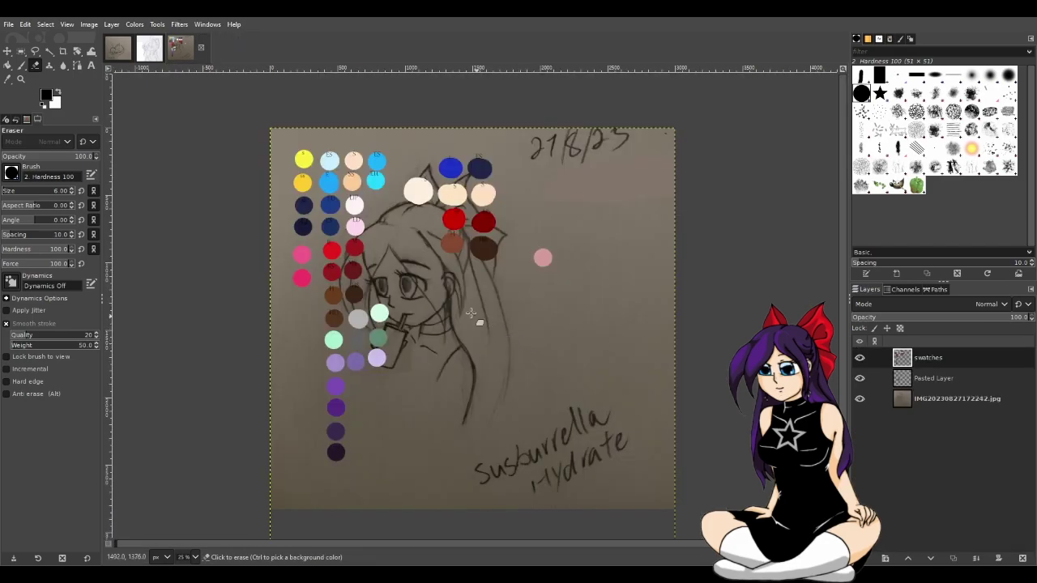
{"action": "left_click", "coordinate": [117, 47]}
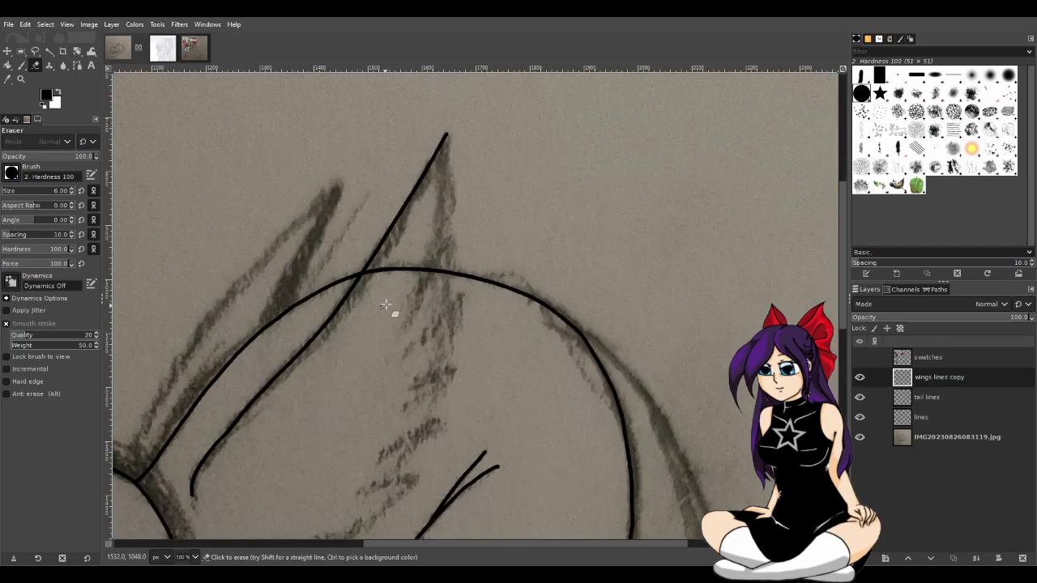
Try to paint the wing's rear edge from the tip downward over the sketch with the size 6 Paintbrush
{"action": "left_click", "coordinate": [21, 64]}
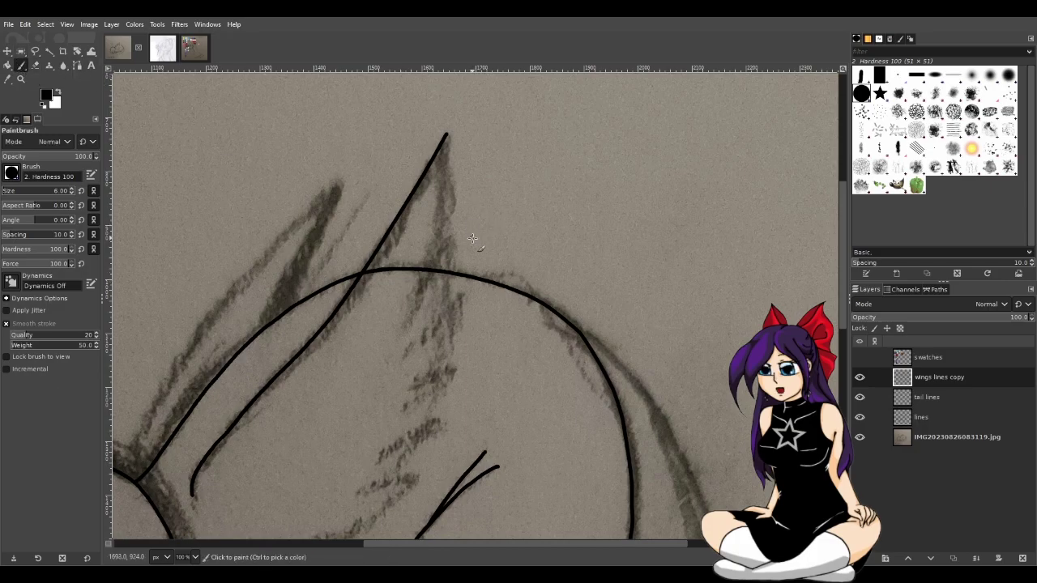
{"action": "scroll", "coordinate": [842, 285], "scroll_direction": "down", "scroll_amount": 1}
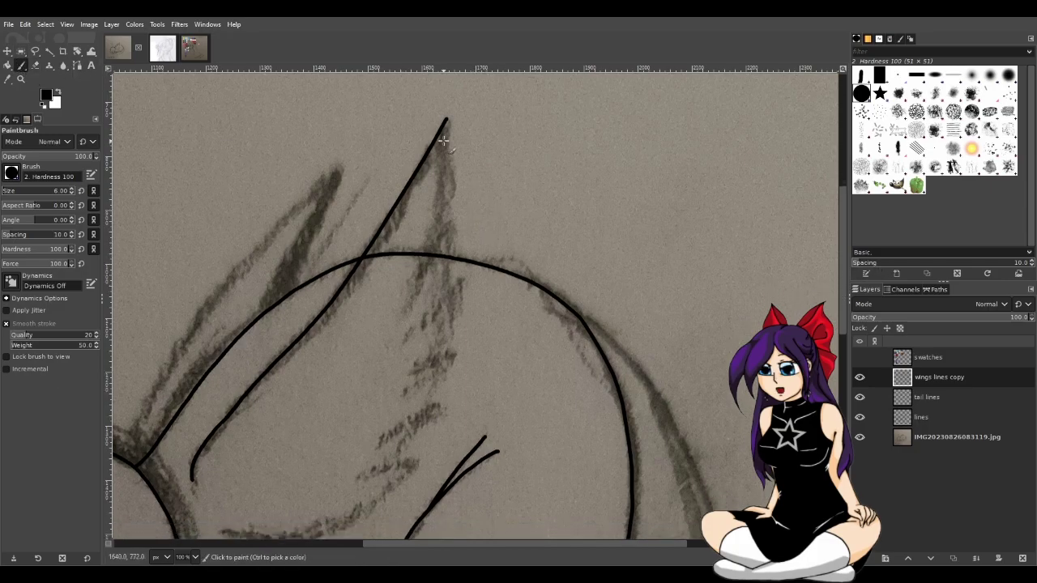
{"action": "mouse_move", "coordinate": [446, 122]}
{"action": "left_mouse_down"}
{"action": "mouse_move", "coordinate": [441, 220]}
{"action": "mouse_move", "coordinate": [416, 309]}
{"action": "mouse_move", "coordinate": [418, 283]}
{"action": "mouse_move", "coordinate": [461, 205]}
{"action": "mouse_move", "coordinate": [431, 321]}
{"action": "left_mouse_up"}
{"action": "key", "text": "ctrl+z"}
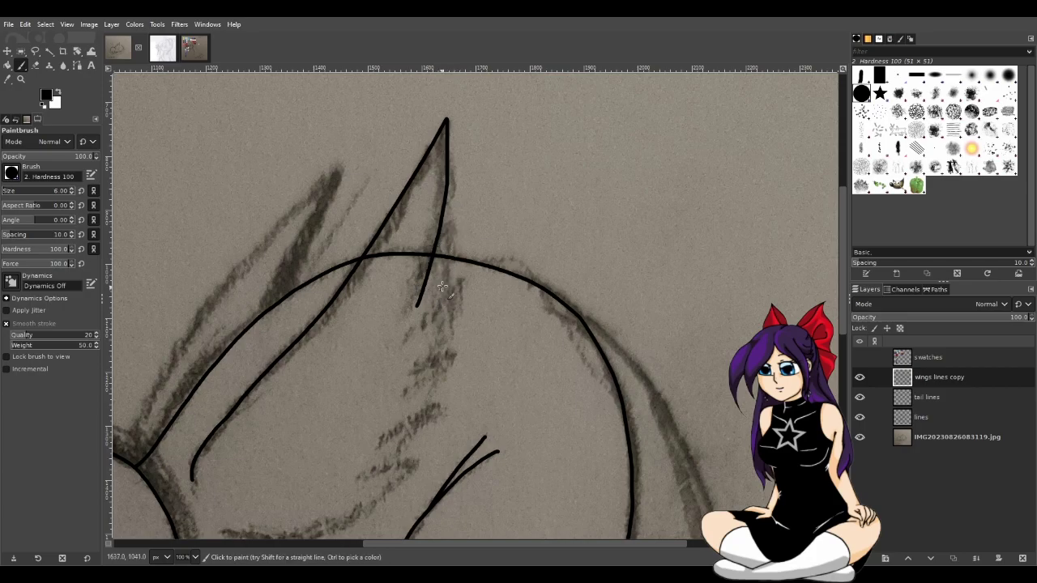
{"action": "left_click_drag", "start_coordinate": [449, 223], "coordinate": [409, 301]}
Undo the wing's rear edge strokes and hide the "lines" layer
{"action": "left_click", "coordinate": [860, 417]}
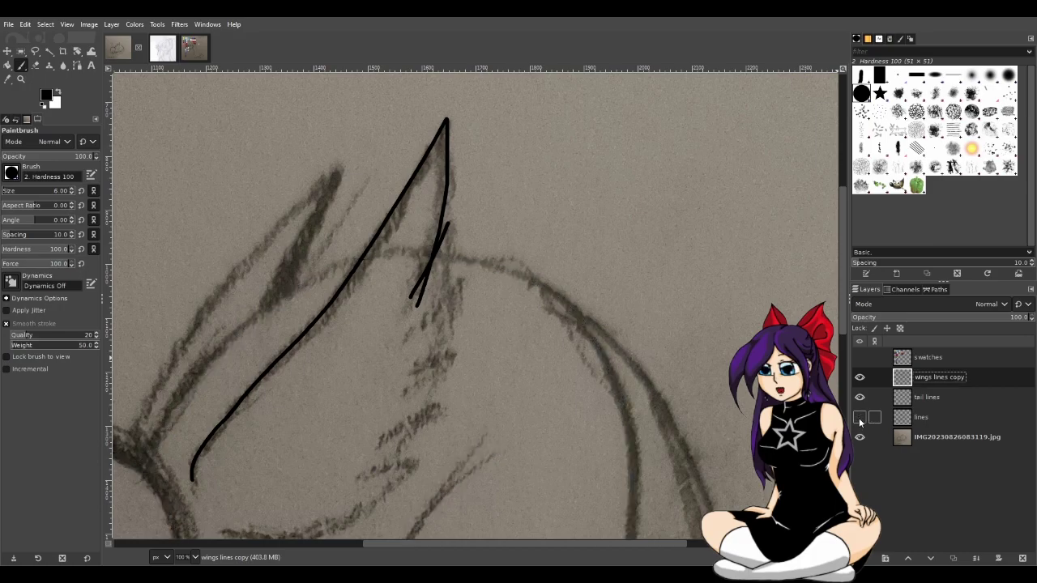
{"action": "key", "text": "ctrl+z"}
{"action": "key", "text": "ctrl+z"}
{"action": "key", "text": "ctrl+z"}
{"action": "left_click", "coordinate": [859, 417]}
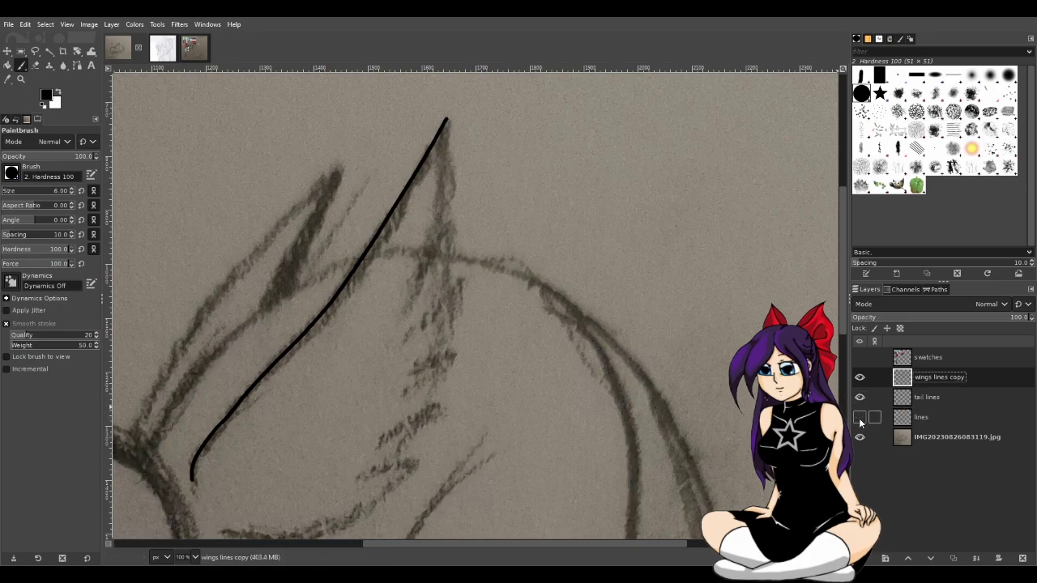
Save the image in sweepy.xcf
{"action": "left_click", "coordinate": [8, 24]}
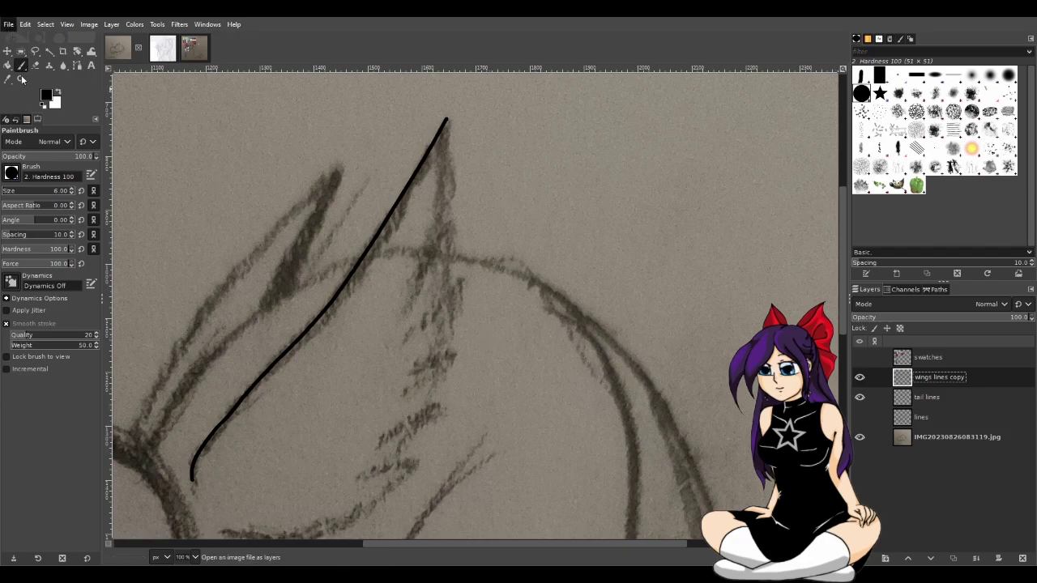
{"action": "left_click", "coordinate": [40, 138]}
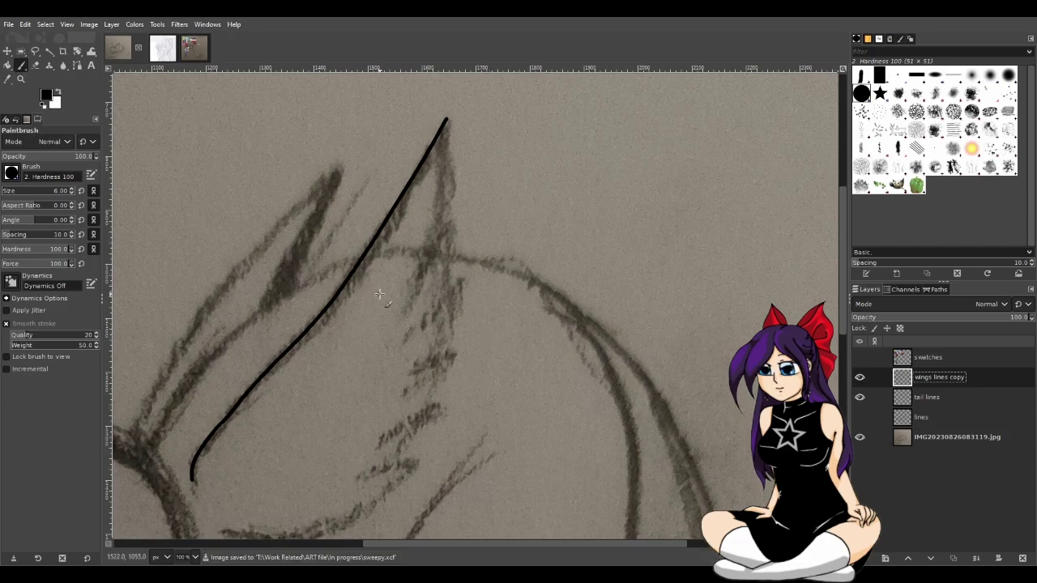
{"action": "left_click_drag", "start_coordinate": [843, 242], "coordinate": [840, 258]}
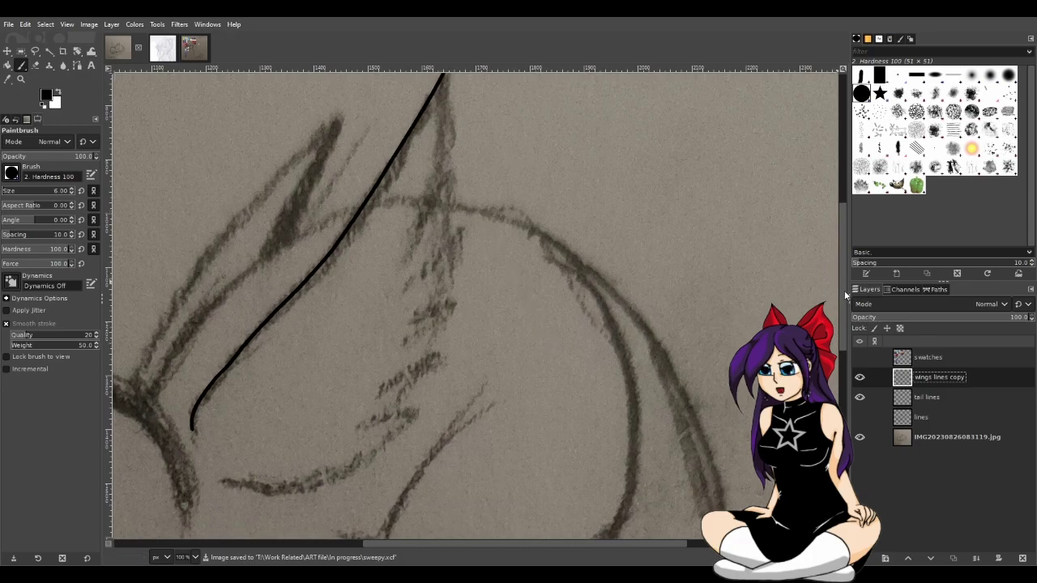
Paint the wing's rear edge from the tip down to the first feather notch and back up to the second feather tip
{"action": "scroll", "coordinate": [844, 291], "scroll_direction": "up", "scroll_amount": 1}
{"action": "mouse_move", "coordinate": [445, 102]}
{"action": "left_mouse_down"}
{"action": "mouse_move", "coordinate": [445, 166]}
{"action": "mouse_move", "coordinate": [424, 236]}
{"action": "left_mouse_up"}
{"action": "key", "text": "ctrl+z"}
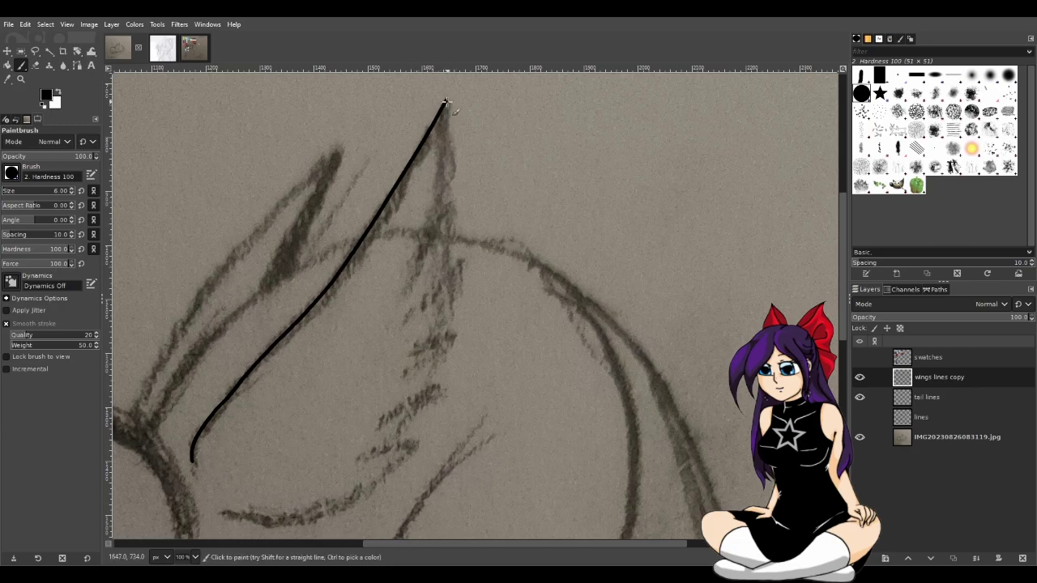
{"action": "mouse_move", "coordinate": [447, 100]}
{"action": "left_mouse_down"}
{"action": "mouse_move", "coordinate": [439, 193]}
{"action": "mouse_move", "coordinate": [403, 287]}
{"action": "left_mouse_up"}
{"action": "left_click_drag", "start_coordinate": [452, 199], "coordinate": [403, 286]}
Paint the outer edge of the second feather and a slanted stroke up towards the third feather tip over the sketch
{"action": "mouse_move", "coordinate": [451, 204]}
{"action": "left_mouse_down"}
{"action": "mouse_move", "coordinate": [444, 263]}
{"action": "mouse_move", "coordinate": [421, 314]}
{"action": "left_mouse_up"}
{"action": "key", "text": "ctrl+z"}
{"action": "left_click_drag", "start_coordinate": [451, 201], "coordinate": [433, 313]}
{"action": "key", "text": "ctrl+z"}
{"action": "mouse_move", "coordinate": [451, 201]}
{"action": "left_mouse_down"}
{"action": "mouse_move", "coordinate": [436, 321]}
{"action": "mouse_move", "coordinate": [428, 299]}
{"action": "mouse_move", "coordinate": [468, 244]}
{"action": "mouse_move", "coordinate": [444, 338]}
{"action": "mouse_move", "coordinate": [437, 285]}
{"action": "mouse_move", "coordinate": [468, 243]}
{"action": "left_mouse_up"}
{"action": "key", "text": "ctrl+z"}
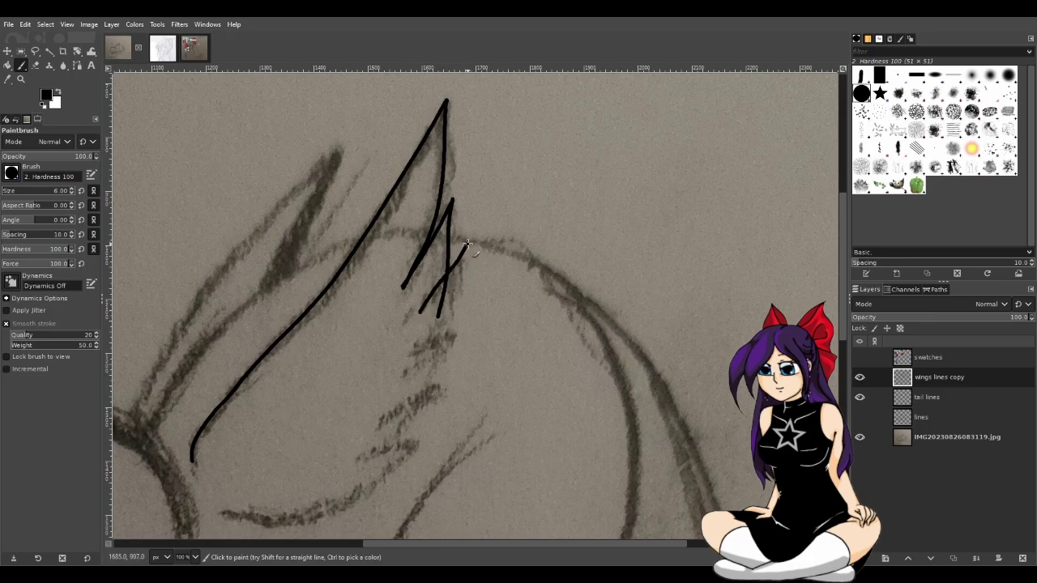
Paint the third and fourth feathers along the wing's rear edge with the size 6 Paintbrush
{"action": "key", "text": "ctrl+z"}
{"action": "mouse_move", "coordinate": [421, 309]}
{"action": "left_mouse_down"}
{"action": "mouse_move", "coordinate": [461, 255]}
{"action": "mouse_move", "coordinate": [461, 292]}
{"action": "mouse_move", "coordinate": [433, 341]}
{"action": "mouse_move", "coordinate": [430, 297]}
{"action": "mouse_move", "coordinate": [464, 257]}
{"action": "mouse_move", "coordinate": [440, 356]}
{"action": "left_mouse_up"}
{"action": "key", "text": "ctrl+z"}
{"action": "key", "text": "ctrl+z"}
{"action": "mouse_move", "coordinate": [467, 254]}
{"action": "left_mouse_down"}
{"action": "mouse_move", "coordinate": [455, 310]}
{"action": "mouse_move", "coordinate": [437, 347]}
{"action": "left_mouse_up"}
{"action": "scroll", "coordinate": [478, 381], "scroll_direction": "down", "scroll_amount": 3}
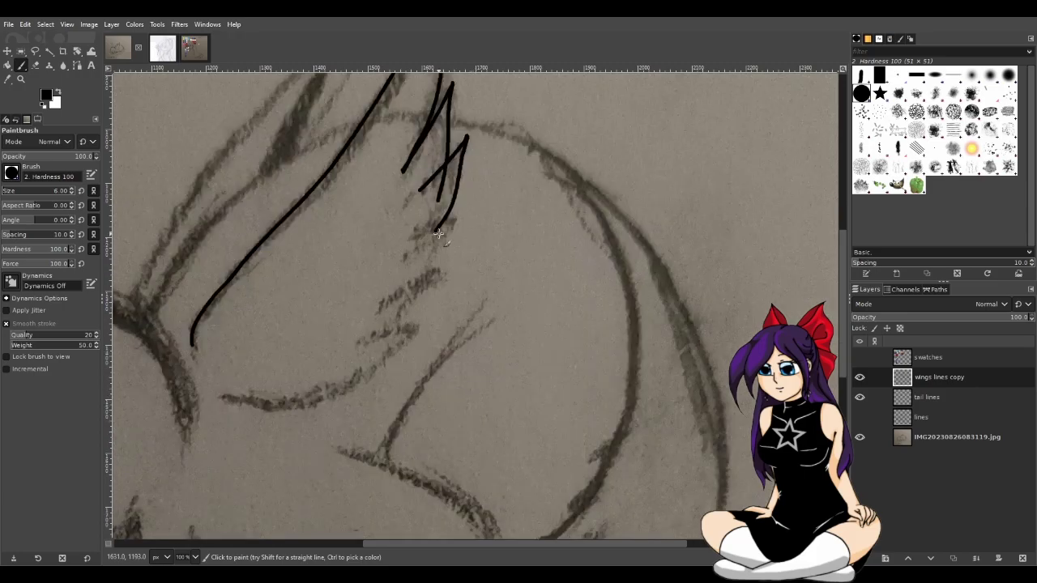
{"action": "left_click_drag", "start_coordinate": [411, 238], "coordinate": [454, 212]}
{"action": "mouse_move", "coordinate": [409, 241]}
{"action": "left_mouse_down"}
{"action": "mouse_move", "coordinate": [463, 215]}
{"action": "mouse_move", "coordinate": [407, 284]}
{"action": "left_mouse_up"}
{"action": "scroll", "coordinate": [421, 307], "scroll_direction": "down", "scroll_amount": 3}
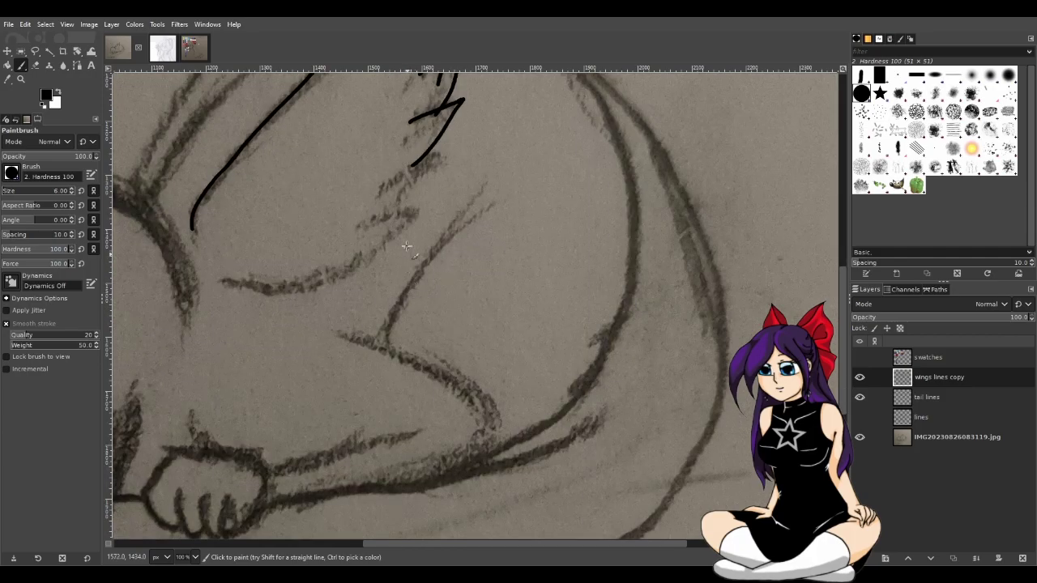
Paint the fifth pointed feather and the short upper stroke of the lowest feather on the wing's rear edge
{"action": "left_click_drag", "start_coordinate": [387, 178], "coordinate": [443, 152]}
{"action": "key", "text": "ctrl+z"}
{"action": "left_click_drag", "start_coordinate": [381, 192], "coordinate": [430, 160]}
{"action": "key", "text": "ctrl+z"}
{"action": "mouse_move", "coordinate": [371, 198]}
{"action": "left_mouse_down"}
{"action": "mouse_move", "coordinate": [448, 159]}
{"action": "mouse_move", "coordinate": [399, 212]}
{"action": "left_mouse_up"}
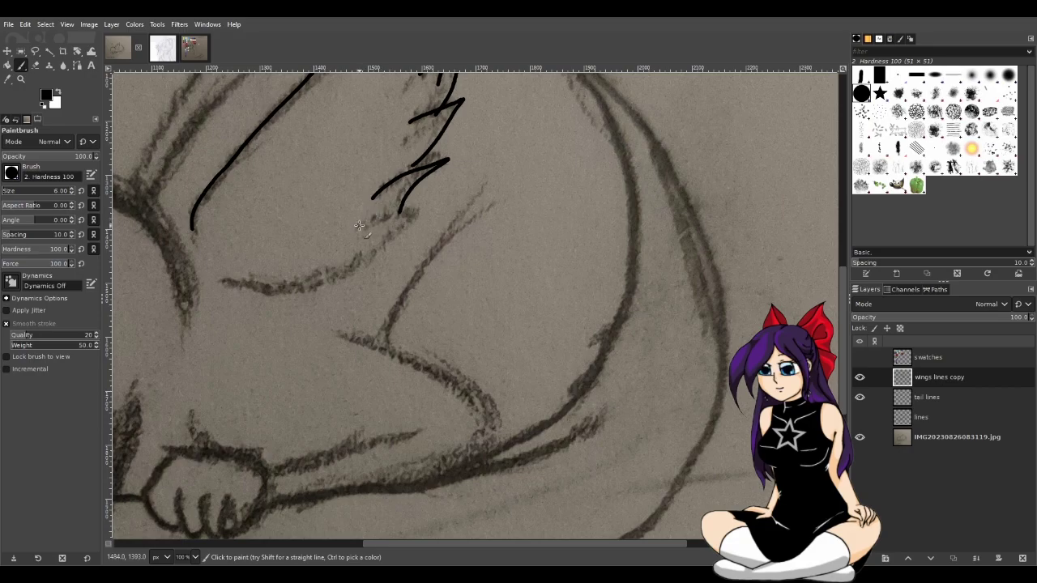
{"action": "mouse_move", "coordinate": [356, 227]}
{"action": "left_mouse_down"}
{"action": "mouse_move", "coordinate": [430, 201]}
{"action": "mouse_move", "coordinate": [398, 240]}
{"action": "mouse_move", "coordinate": [332, 276]}
{"action": "mouse_move", "coordinate": [229, 284]}
{"action": "left_mouse_up"}
{"action": "key", "text": "ctrl+z"}
Try to paint the wing's lower edge as one curve between the lowest feather tip and the wing base
{"action": "left_click_drag", "start_coordinate": [428, 203], "coordinate": [341, 289]}
{"action": "key", "text": "ctrl+z"}
{"action": "mouse_move", "coordinate": [410, 214]}
{"action": "left_mouse_down"}
{"action": "mouse_move", "coordinate": [325, 274]}
{"action": "mouse_move", "coordinate": [221, 283]}
{"action": "left_mouse_up"}
{"action": "key", "text": "ctrl+z"}
{"action": "mouse_move", "coordinate": [427, 205]}
{"action": "left_mouse_down"}
{"action": "mouse_move", "coordinate": [352, 257]}
{"action": "mouse_move", "coordinate": [285, 278]}
{"action": "mouse_move", "coordinate": [228, 283]}
{"action": "left_mouse_up"}
{"action": "key", "text": "ctrl+z"}
{"action": "mouse_move", "coordinate": [428, 202]}
{"action": "left_mouse_down"}
{"action": "mouse_move", "coordinate": [350, 257]}
{"action": "mouse_move", "coordinate": [277, 281]}
{"action": "mouse_move", "coordinate": [231, 279]}
{"action": "left_mouse_up"}
{"action": "key", "text": "ctrl+z"}
{"action": "mouse_move", "coordinate": [428, 203]}
{"action": "left_mouse_down"}
{"action": "mouse_move", "coordinate": [390, 238]}
{"action": "mouse_move", "coordinate": [285, 275]}
{"action": "mouse_move", "coordinate": [228, 283]}
{"action": "left_mouse_up"}
{"action": "key", "text": "ctrl+z"}
{"action": "mouse_move", "coordinate": [428, 203]}
{"action": "left_mouse_down"}
{"action": "mouse_move", "coordinate": [329, 275]}
{"action": "mouse_move", "coordinate": [227, 279]}
{"action": "left_mouse_up"}
{"action": "key", "text": "ctrl+z"}
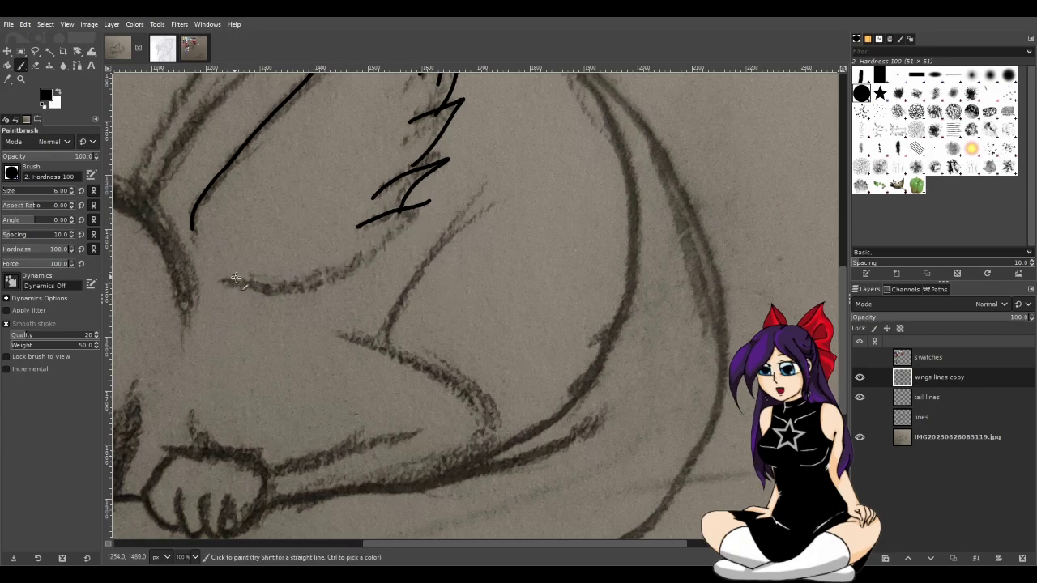
{"action": "left_click_drag", "start_coordinate": [598, 541], "coordinate": [554, 541]}
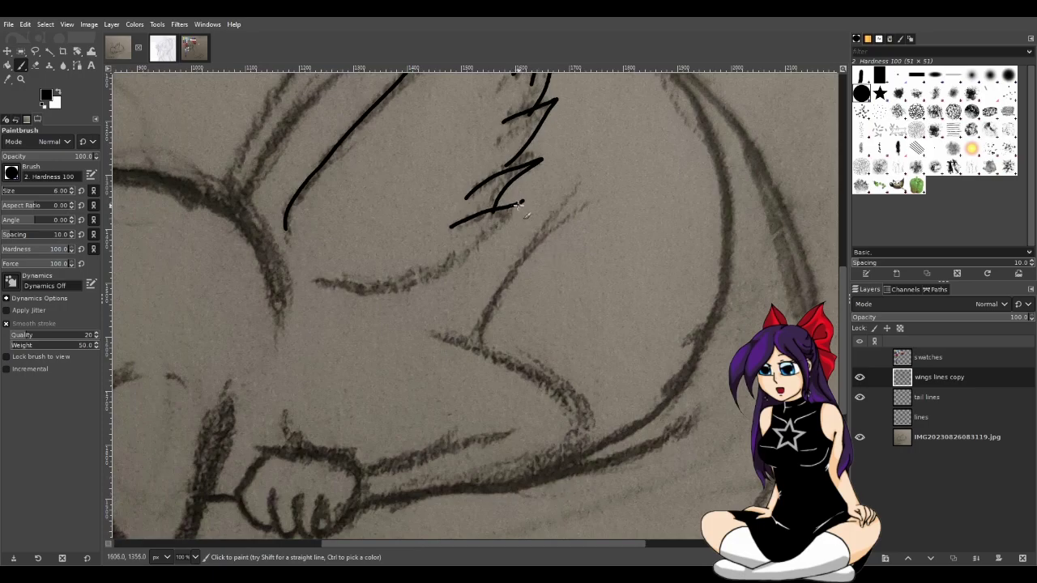
{"action": "mouse_move", "coordinate": [519, 205]}
{"action": "left_mouse_down"}
{"action": "mouse_move", "coordinate": [442, 273]}
{"action": "mouse_move", "coordinate": [385, 296]}
{"action": "mouse_move", "coordinate": [311, 287]}
{"action": "left_mouse_up"}
{"action": "key", "text": "ctrl+z"}
{"action": "mouse_move", "coordinate": [516, 206]}
{"action": "left_mouse_down"}
{"action": "mouse_move", "coordinate": [422, 272]}
{"action": "mouse_move", "coordinate": [370, 290]}
{"action": "mouse_move", "coordinate": [321, 282]}
{"action": "mouse_move", "coordinate": [383, 286]}
{"action": "mouse_move", "coordinate": [433, 271]}
{"action": "mouse_move", "coordinate": [527, 200]}
{"action": "left_mouse_up"}
{"action": "key", "text": "ctrl+z"}
{"action": "key", "text": "ctrl+z"}
{"action": "mouse_move", "coordinate": [332, 282]}
{"action": "left_mouse_down"}
{"action": "mouse_move", "coordinate": [405, 283]}
{"action": "mouse_move", "coordinate": [527, 206]}
{"action": "left_mouse_up"}
{"action": "key", "text": "ctrl+z"}
{"action": "mouse_move", "coordinate": [328, 282]}
{"action": "left_mouse_down"}
{"action": "mouse_move", "coordinate": [369, 287]}
{"action": "mouse_move", "coordinate": [469, 247]}
{"action": "mouse_move", "coordinate": [493, 221]}
{"action": "mouse_move", "coordinate": [440, 266]}
{"action": "mouse_move", "coordinate": [344, 283]}
{"action": "left_mouse_up"}
{"action": "key", "text": "ctrl+z"}
{"action": "key", "text": "ctrl+z"}
{"action": "mouse_move", "coordinate": [504, 216]}
{"action": "left_mouse_down"}
{"action": "mouse_move", "coordinate": [464, 252]}
{"action": "mouse_move", "coordinate": [394, 287]}
{"action": "mouse_move", "coordinate": [296, 277]}
{"action": "mouse_move", "coordinate": [312, 288]}
{"action": "mouse_move", "coordinate": [425, 270]}
{"action": "mouse_move", "coordinate": [526, 200]}
{"action": "mouse_move", "coordinate": [440, 265]}
{"action": "mouse_move", "coordinate": [361, 285]}
{"action": "mouse_move", "coordinate": [308, 279]}
{"action": "left_mouse_up"}
{"action": "key", "text": "ctrl+z"}
{"action": "key", "text": "ctrl+z"}
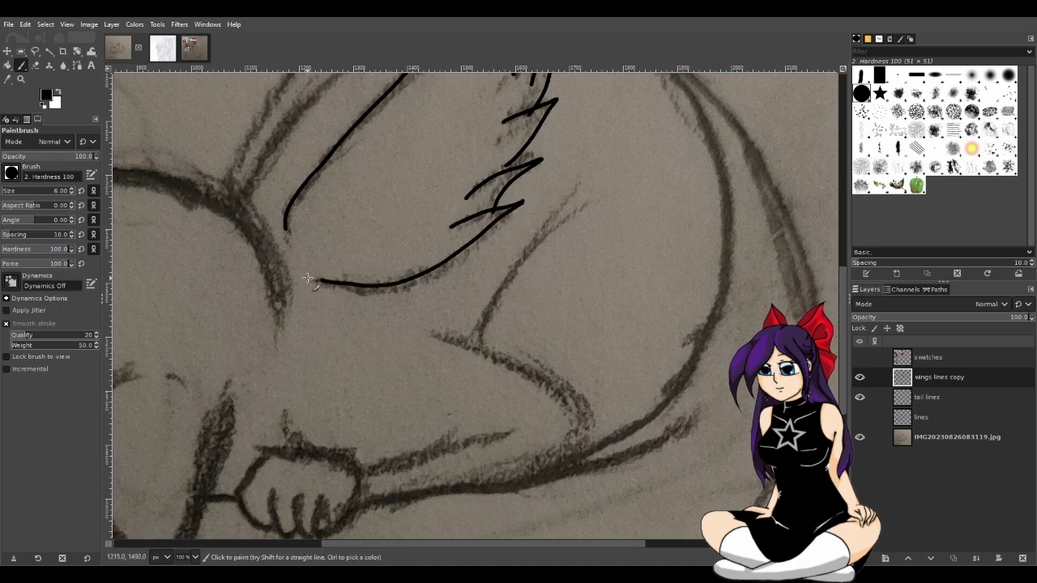
{"action": "key", "text": "ctrl+z"}
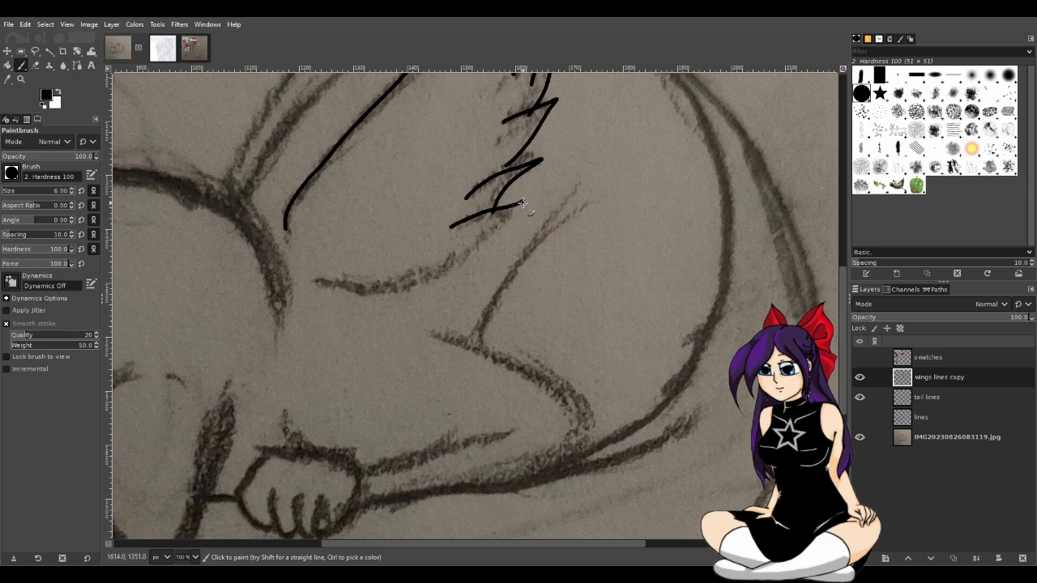
{"action": "key", "text": "ctrl+z"}
{"action": "left_click_drag", "start_coordinate": [446, 228], "coordinate": [529, 197]}
{"action": "key", "text": "ctrl+z"}
{"action": "key", "text": "ctrl+z"}
{"action": "mouse_move", "coordinate": [450, 227]}
{"action": "left_mouse_down"}
{"action": "mouse_move", "coordinate": [529, 199]}
{"action": "mouse_move", "coordinate": [382, 290]}
{"action": "mouse_move", "coordinate": [321, 288]}
{"action": "left_mouse_up"}
{"action": "key", "text": "ctrl+z"}
Paint the wing's lower edge from the lowest feather tip to the wing base, thickening the middle of the curve
{"action": "mouse_move", "coordinate": [525, 201]}
{"action": "left_mouse_down"}
{"action": "mouse_move", "coordinate": [482, 236]}
{"action": "mouse_move", "coordinate": [355, 282]}
{"action": "left_mouse_up"}
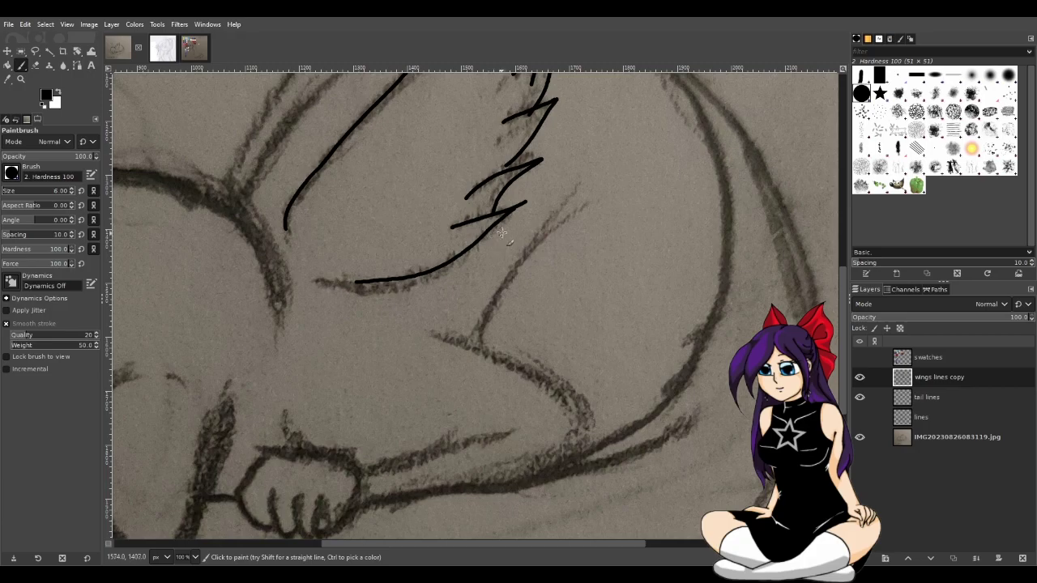
{"action": "mouse_move", "coordinate": [473, 245]}
{"action": "left_mouse_down"}
{"action": "mouse_move", "coordinate": [411, 277]}
{"action": "mouse_move", "coordinate": [317, 275]}
{"action": "left_mouse_up"}
{"action": "left_click_drag", "start_coordinate": [466, 254], "coordinate": [394, 283]}
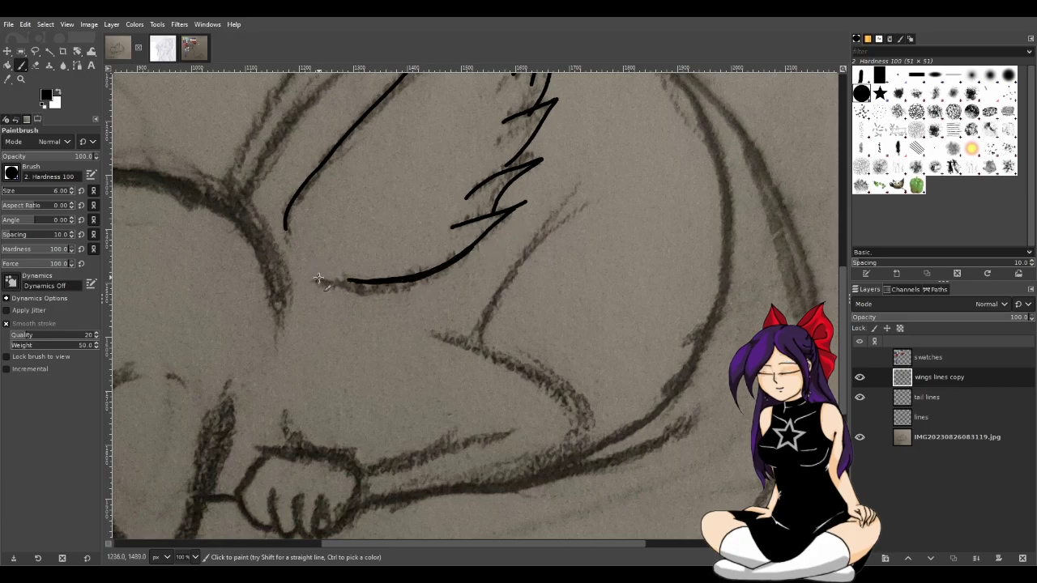
{"action": "mouse_move", "coordinate": [314, 281]}
{"action": "left_mouse_down"}
{"action": "mouse_move", "coordinate": [394, 284]}
{"action": "mouse_move", "coordinate": [487, 241]}
{"action": "mouse_move", "coordinate": [387, 287]}
{"action": "mouse_move", "coordinate": [316, 280]}
{"action": "mouse_move", "coordinate": [474, 261]}
{"action": "mouse_move", "coordinate": [497, 234]}
{"action": "mouse_move", "coordinate": [395, 287]}
{"action": "mouse_move", "coordinate": [318, 285]}
{"action": "left_mouse_up"}
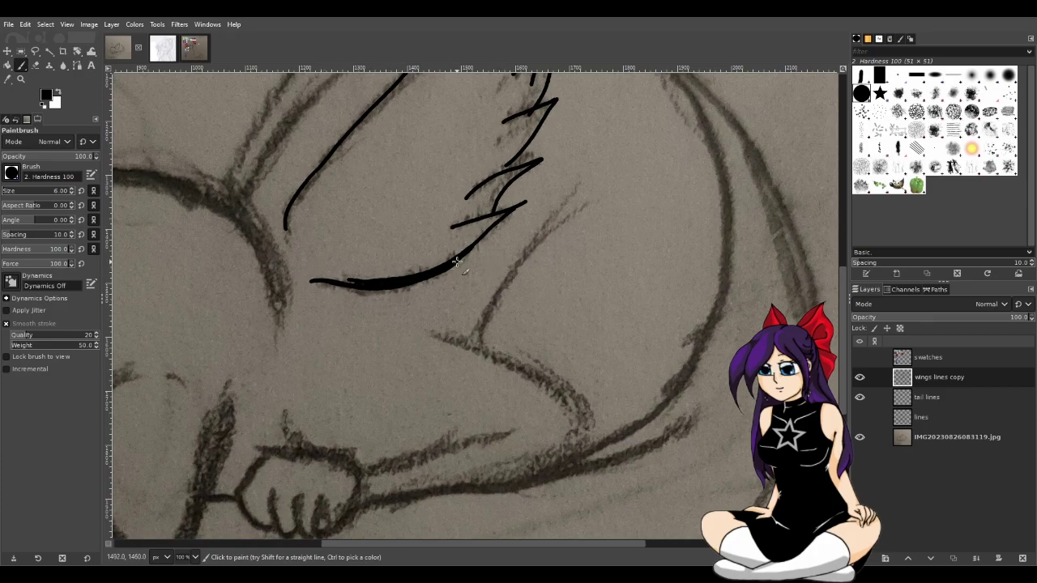
{"action": "left_click_drag", "start_coordinate": [468, 251], "coordinate": [403, 288]}
Erase the stroke ends overshooting the notches below the second and third feathers with the size 6 Eraser
{"action": "scroll", "coordinate": [469, 283], "scroll_direction": "up", "scroll_amount": 5}
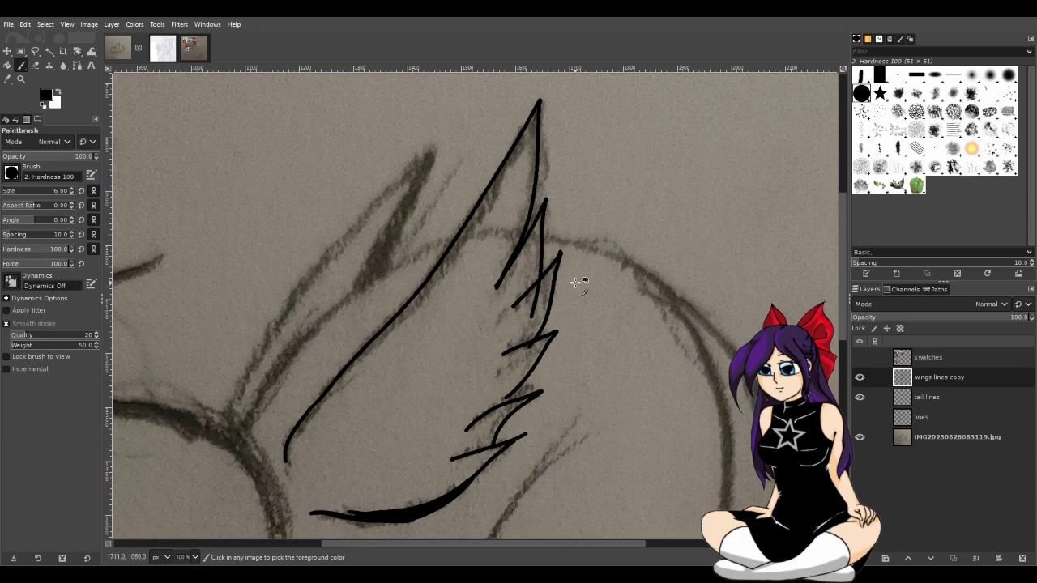
{"action": "scroll", "coordinate": [575, 282], "scroll_direction": "up", "scroll_amount": 3, "text": "ctrl"}
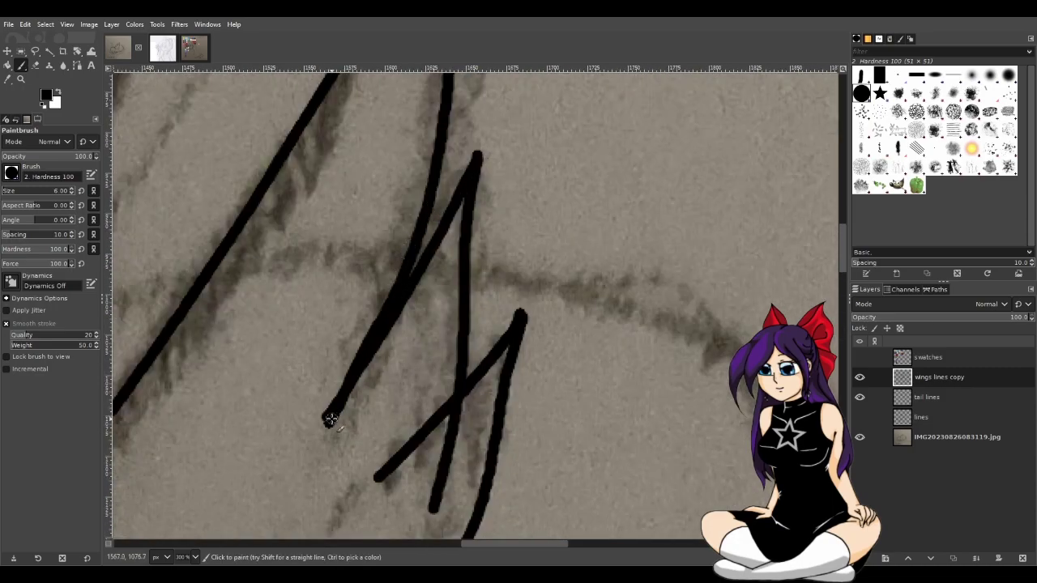
{"action": "left_click", "coordinate": [35, 65]}
{"action": "scroll", "coordinate": [458, 429], "scroll_direction": "up", "scroll_amount": 2, "text": "ctrl"}
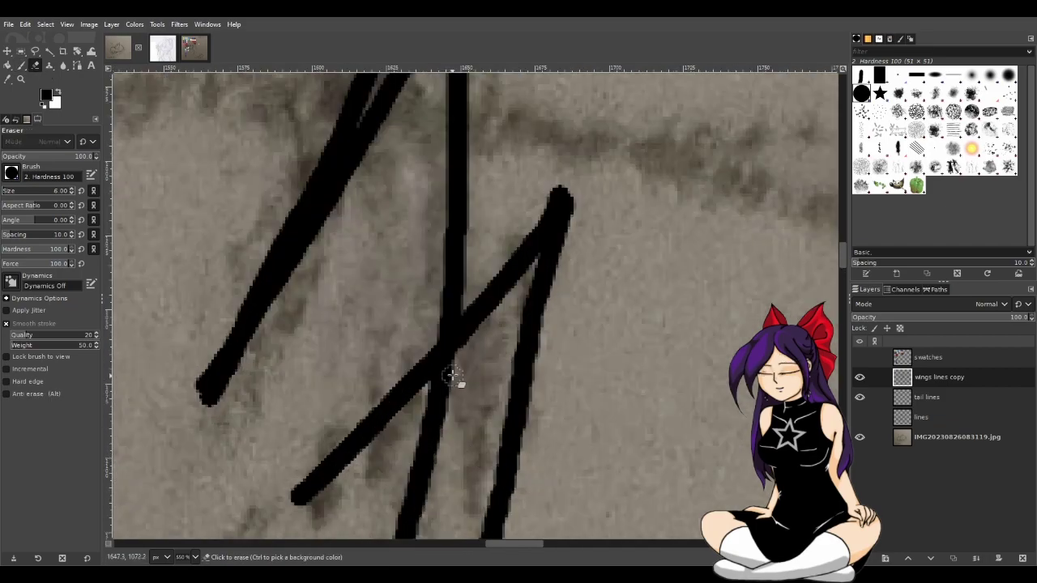
{"action": "mouse_move", "coordinate": [413, 429]}
{"action": "left_mouse_down"}
{"action": "mouse_move", "coordinate": [452, 394]}
{"action": "mouse_move", "coordinate": [437, 390]}
{"action": "left_mouse_up"}
{"action": "scroll", "coordinate": [454, 437], "scroll_direction": "down", "scroll_amount": 3}
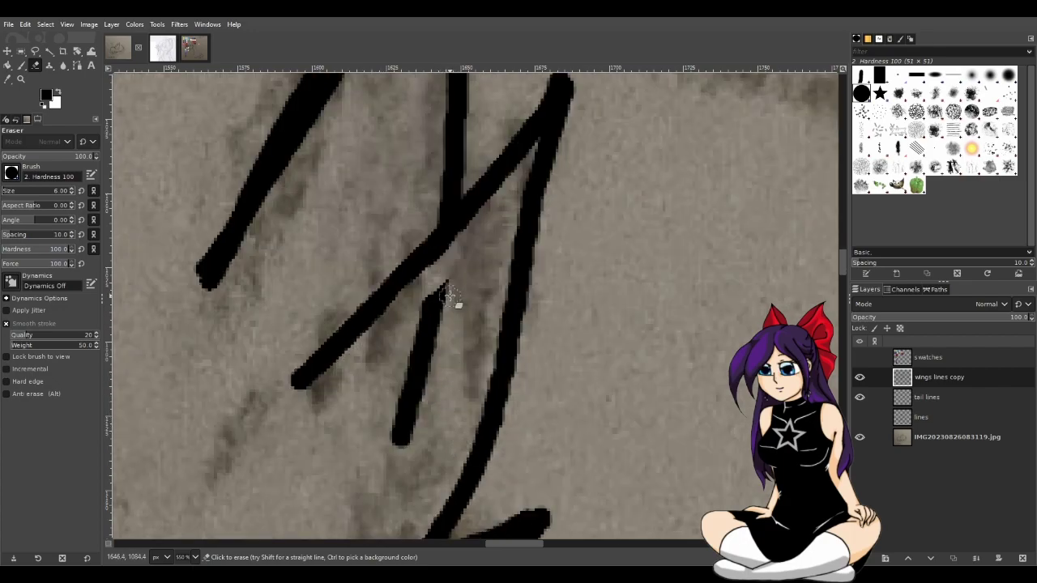
{"action": "mouse_move", "coordinate": [456, 303]}
{"action": "left_mouse_down"}
{"action": "mouse_move", "coordinate": [425, 317]}
{"action": "mouse_move", "coordinate": [447, 320]}
{"action": "mouse_move", "coordinate": [427, 340]}
{"action": "mouse_move", "coordinate": [398, 450]}
{"action": "left_mouse_up"}
{"action": "scroll", "coordinate": [408, 459], "scroll_direction": "down", "scroll_amount": 3}
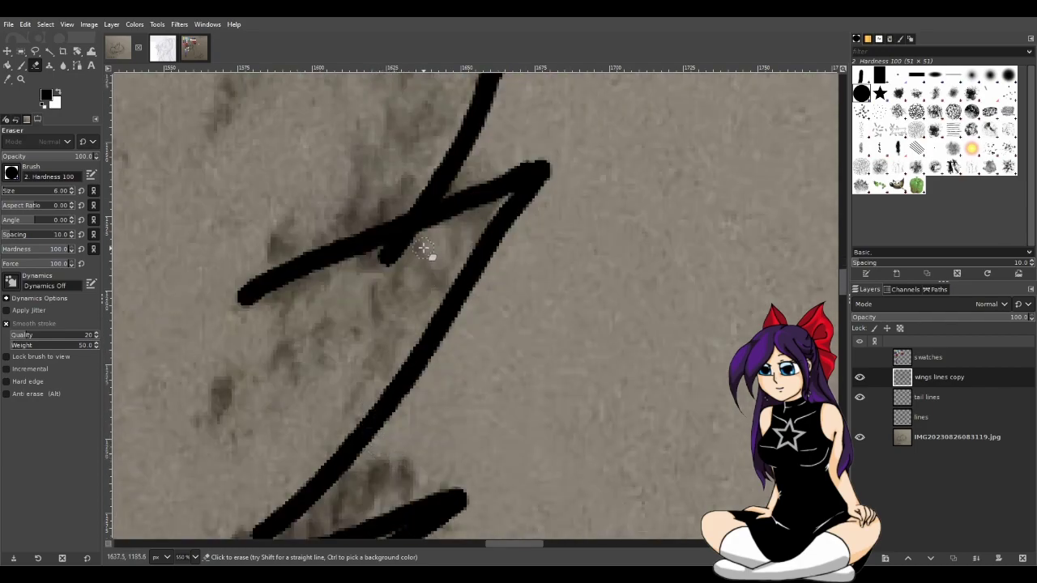
{"action": "left_click_drag", "start_coordinate": [423, 245], "coordinate": [362, 273]}
Trim the rounded tips of the two lowest feathers to sharp points with the Eraser
{"action": "scroll", "coordinate": [357, 312], "scroll_direction": "down", "scroll_amount": 4}
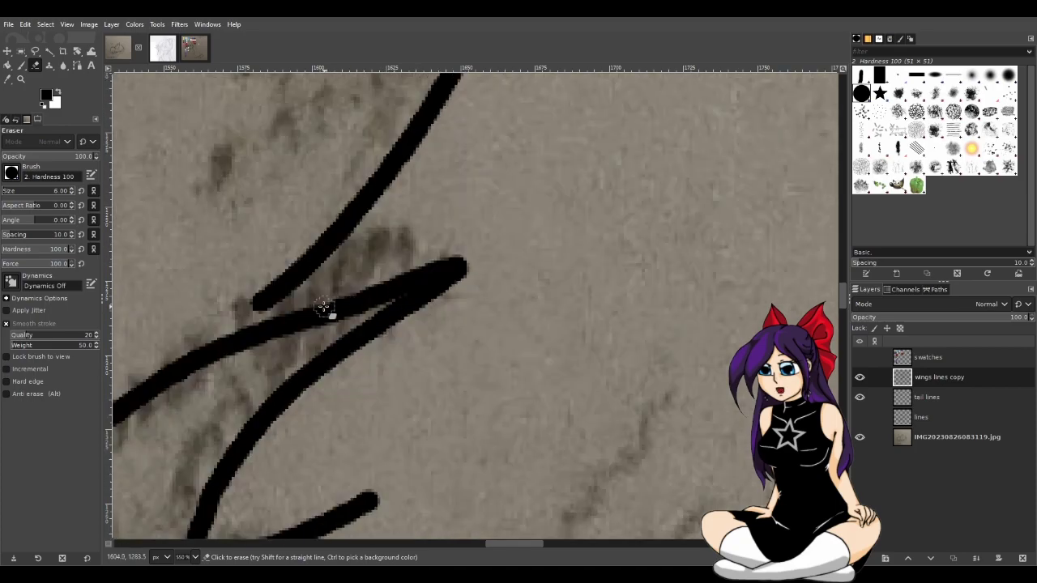
{"action": "scroll", "coordinate": [519, 546], "scroll_direction": "left", "scroll_amount": 5}
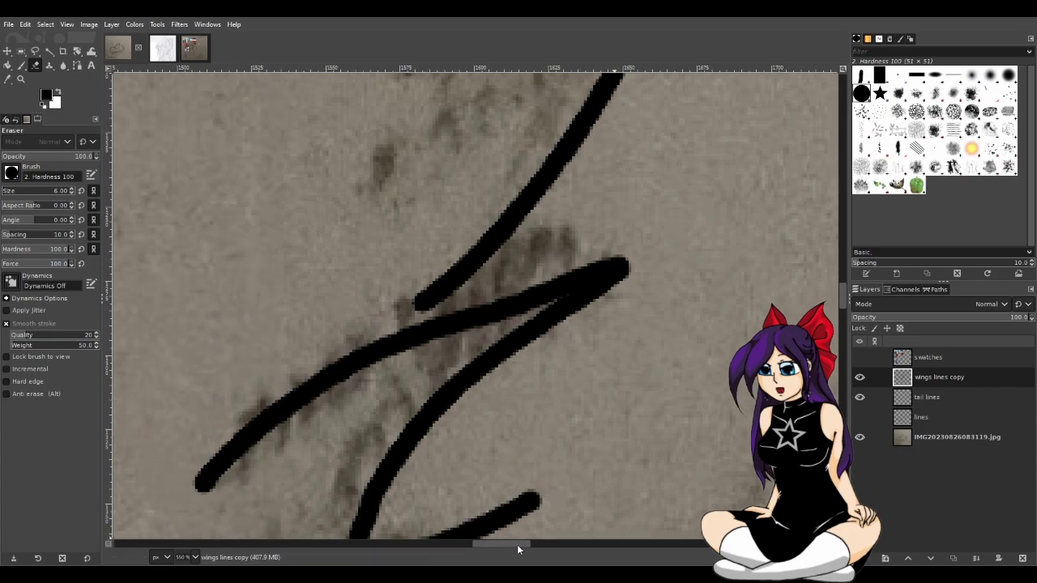
{"action": "scroll", "coordinate": [503, 495], "scroll_direction": "down", "scroll_amount": 2}
{"action": "scroll", "coordinate": [527, 431], "scroll_direction": "down", "scroll_amount": 2}
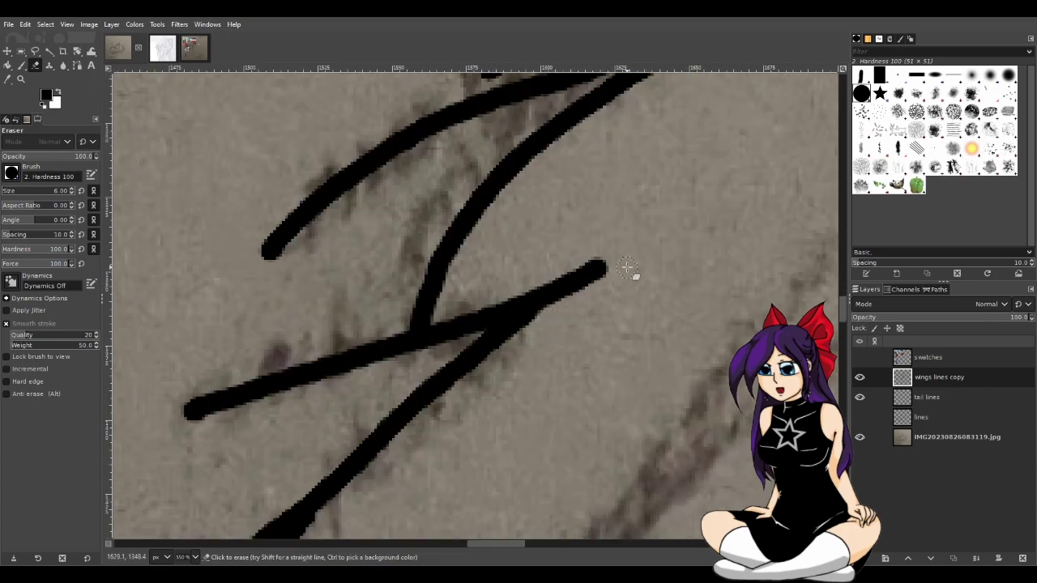
{"action": "mouse_move", "coordinate": [606, 266]}
{"action": "left_mouse_down"}
{"action": "mouse_move", "coordinate": [527, 380]}
{"action": "mouse_move", "coordinate": [620, 269]}
{"action": "mouse_move", "coordinate": [499, 380]}
{"action": "mouse_move", "coordinate": [612, 263]}
{"action": "mouse_move", "coordinate": [489, 366]}
{"action": "left_mouse_up"}
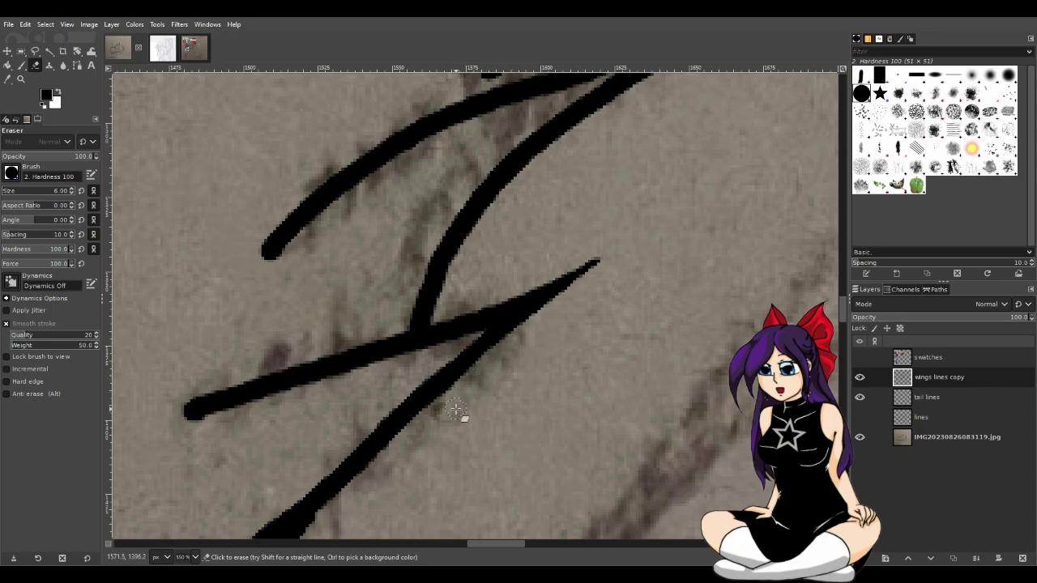
{"action": "scroll", "coordinate": [456, 411], "scroll_direction": "up", "scroll_amount": 5}
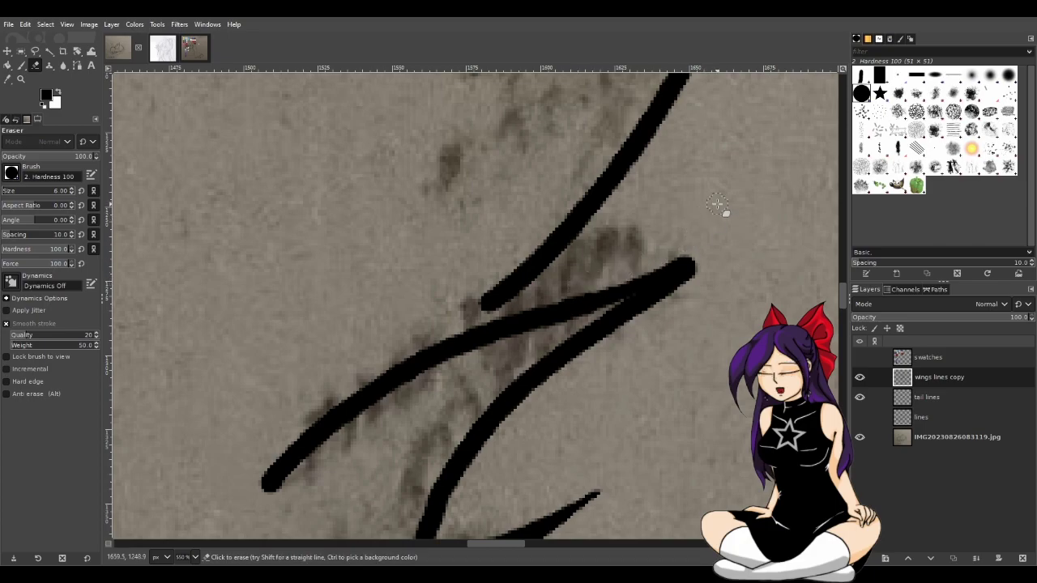
{"action": "mouse_move", "coordinate": [562, 284]}
{"action": "left_mouse_down"}
{"action": "mouse_move", "coordinate": [716, 227]}
{"action": "mouse_move", "coordinate": [656, 268]}
{"action": "mouse_move", "coordinate": [718, 245]}
{"action": "mouse_move", "coordinate": [618, 360]}
{"action": "left_mouse_up"}
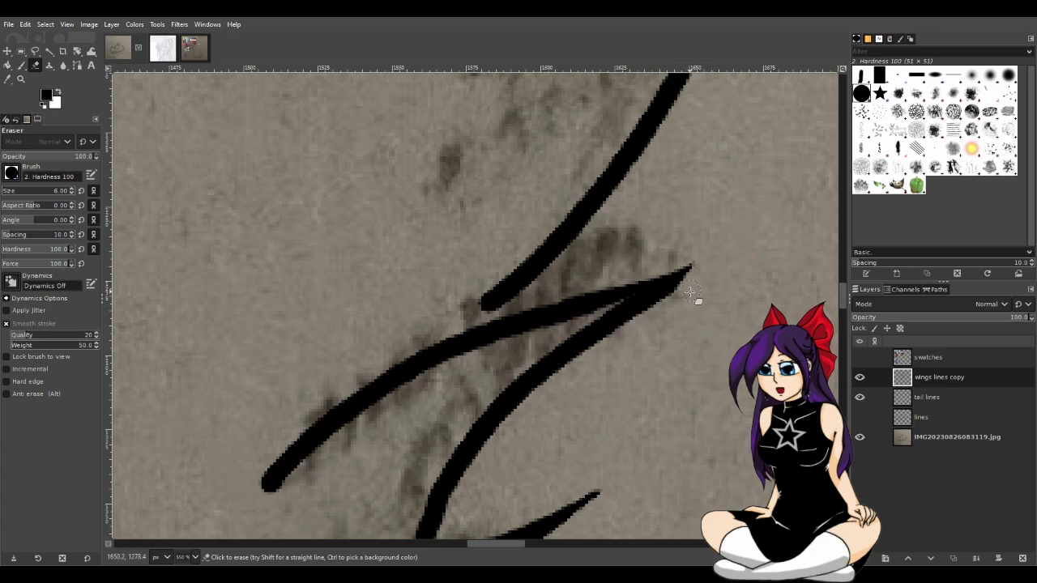
Trim the tip of the fourth feather from the top along both of its sides with the Eraser
{"action": "scroll", "coordinate": [699, 347], "scroll_direction": "down", "scroll_amount": 4}
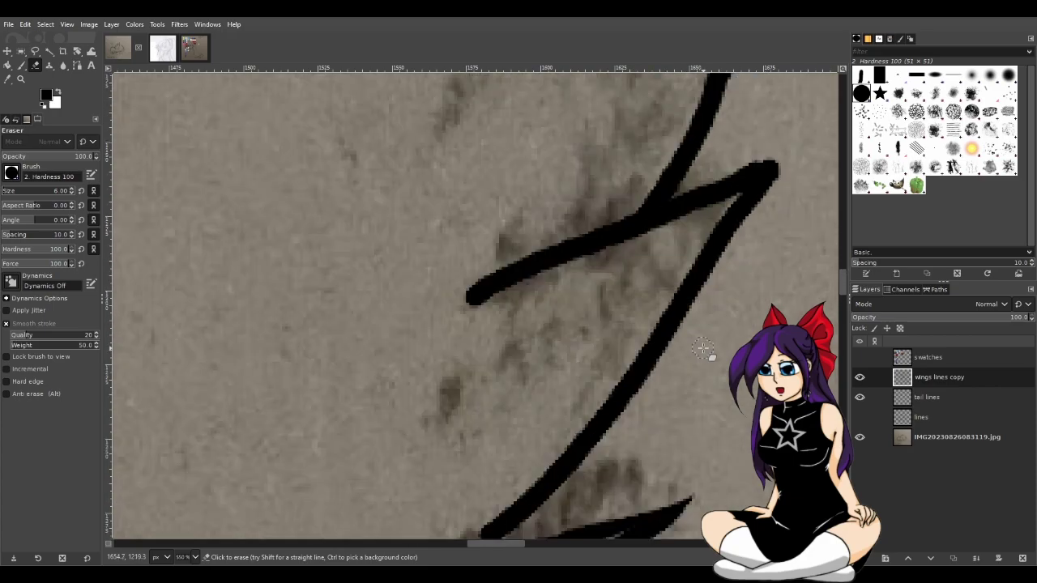
{"action": "mouse_move", "coordinate": [489, 543]}
{"action": "left_mouse_down"}
{"action": "mouse_move", "coordinate": [521, 547]}
{"action": "mouse_move", "coordinate": [498, 544]}
{"action": "left_mouse_up"}
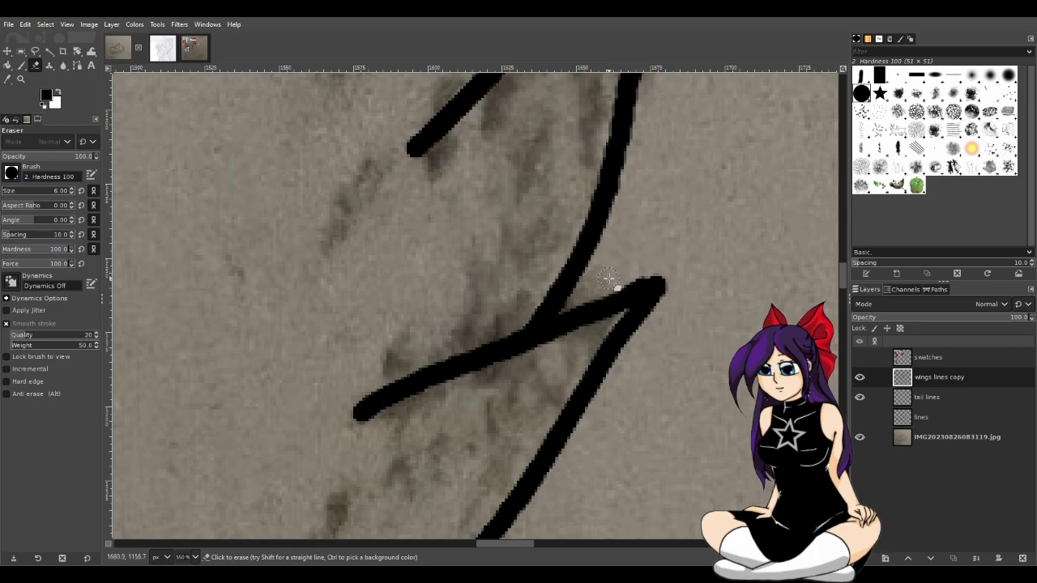
{"action": "mouse_move", "coordinate": [614, 282]}
{"action": "left_mouse_down"}
{"action": "mouse_move", "coordinate": [677, 275]}
{"action": "mouse_move", "coordinate": [647, 322]}
{"action": "left_mouse_up"}
{"action": "left_click_drag", "start_coordinate": [681, 255], "coordinate": [613, 387]}
Sharpen the third feather tip from the top by erasing along its upper and outer sides at high magnification
{"action": "scroll", "coordinate": [660, 361], "scroll_direction": "up", "scroll_amount": 10}
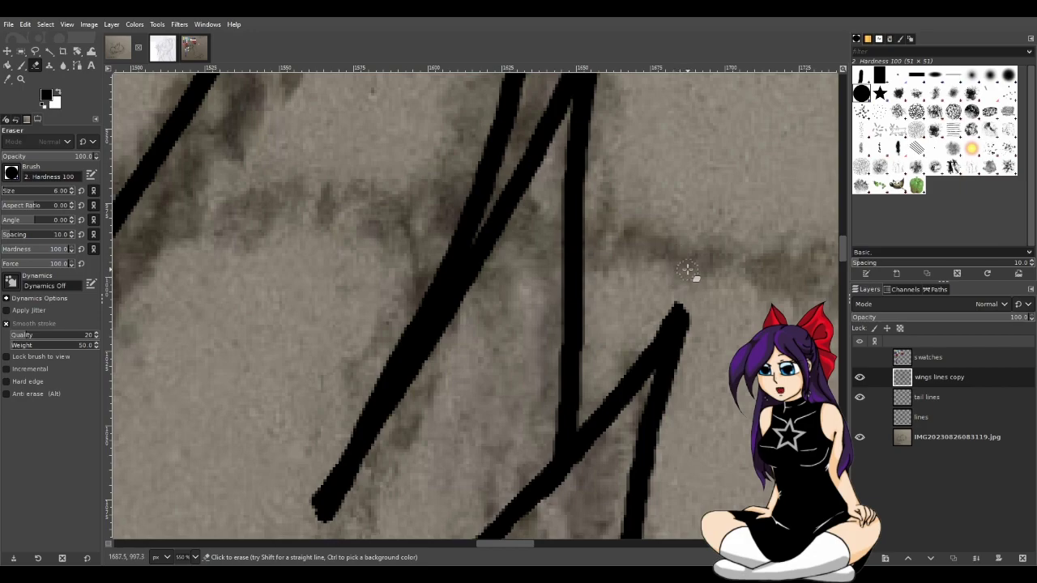
{"action": "left_click_drag", "start_coordinate": [687, 271], "coordinate": [688, 416]}
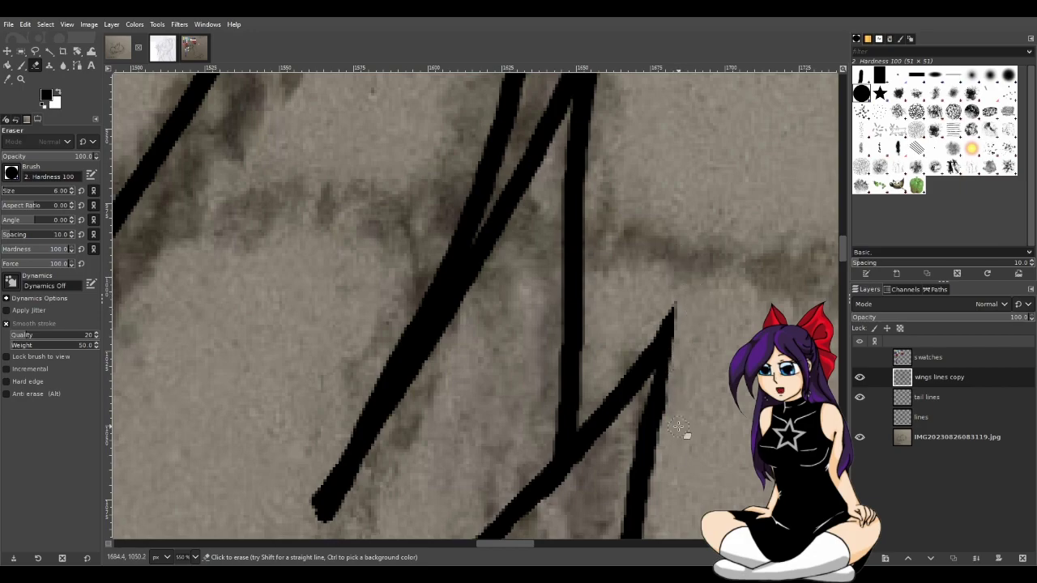
{"action": "scroll", "coordinate": [701, 277], "scroll_direction": "down", "scroll_amount": 3}
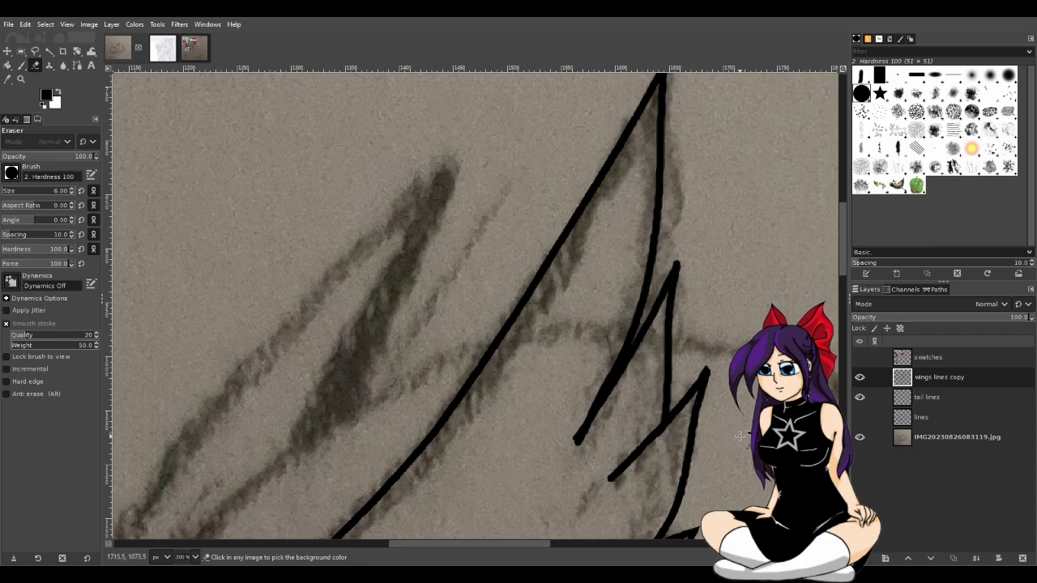
{"action": "scroll", "coordinate": [740, 436], "scroll_direction": "up", "scroll_amount": 5}
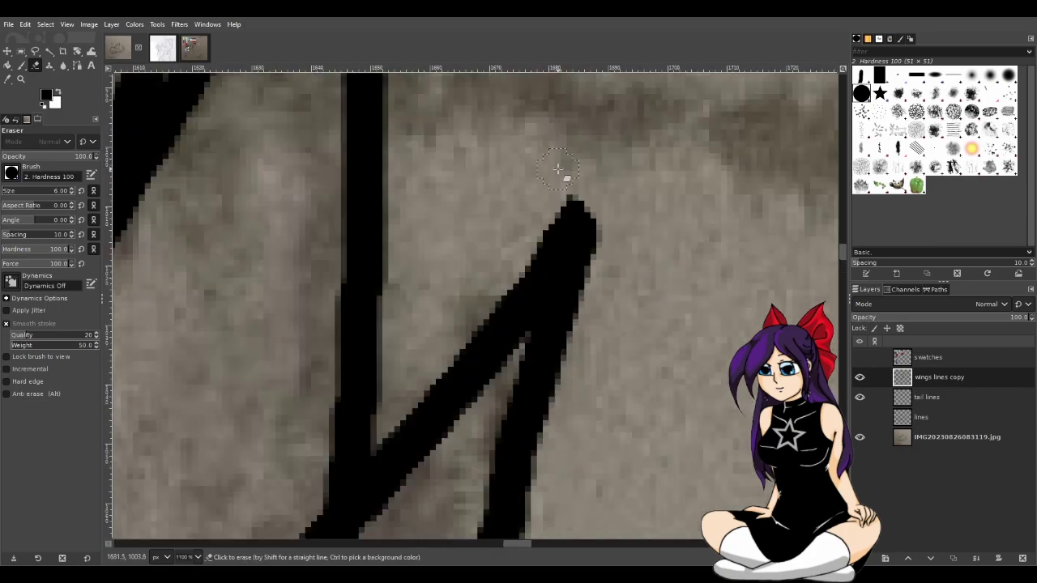
{"action": "mouse_move", "coordinate": [518, 245]}
{"action": "left_mouse_down"}
{"action": "mouse_move", "coordinate": [584, 108]}
{"action": "mouse_move", "coordinate": [509, 238]}
{"action": "mouse_move", "coordinate": [587, 162]}
{"action": "left_mouse_up"}
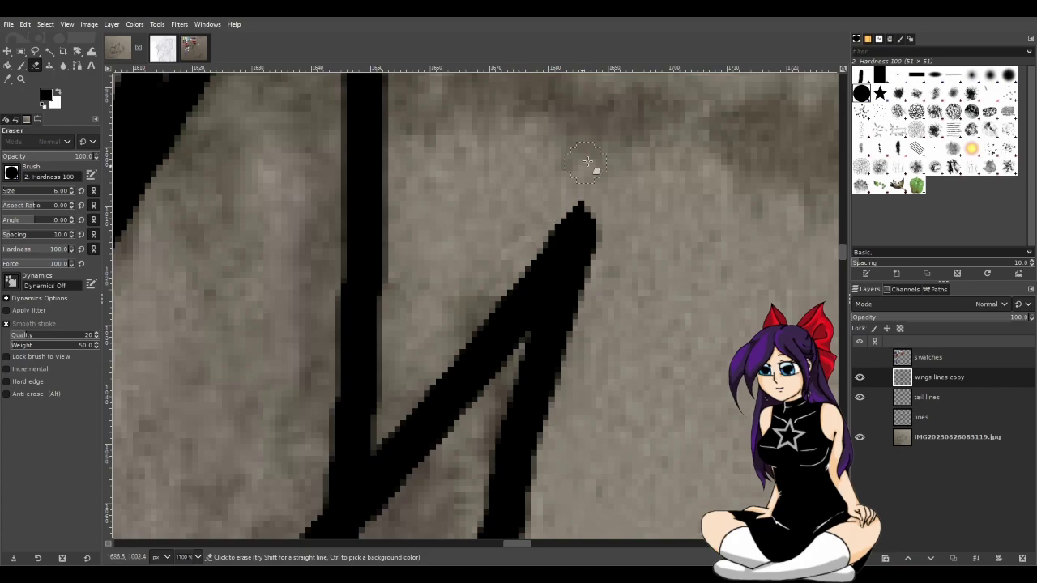
{"action": "mouse_move", "coordinate": [512, 247]}
{"action": "left_mouse_down"}
{"action": "mouse_move", "coordinate": [574, 194]}
{"action": "mouse_move", "coordinate": [616, 151]}
{"action": "left_mouse_up"}
{"action": "key", "text": "ctrl+z"}
{"action": "left_click_drag", "start_coordinate": [516, 261], "coordinate": [609, 146]}
{"action": "key", "text": "ctrl+z"}
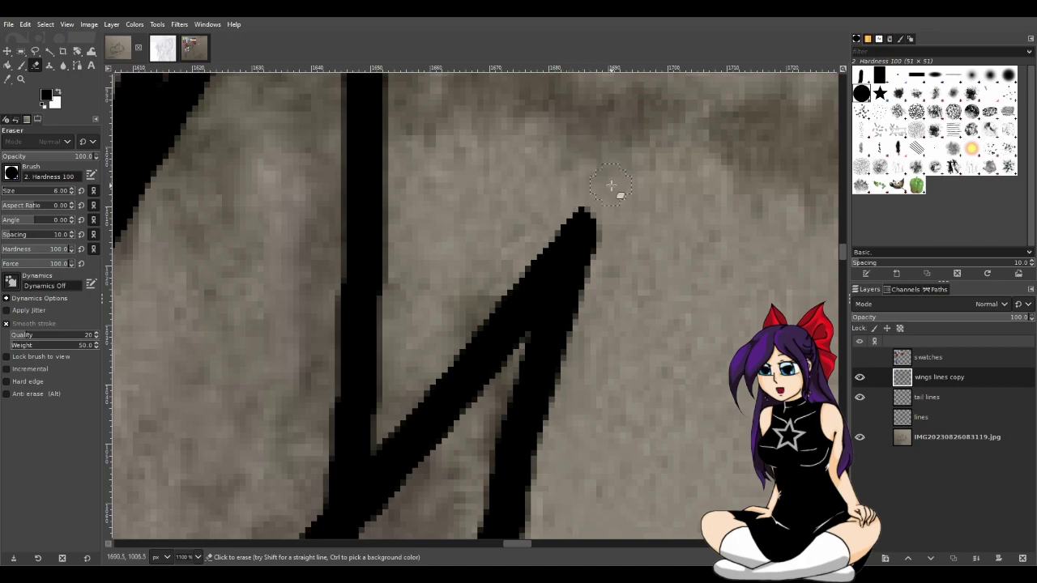
{"action": "left_click_drag", "start_coordinate": [618, 191], "coordinate": [613, 416]}
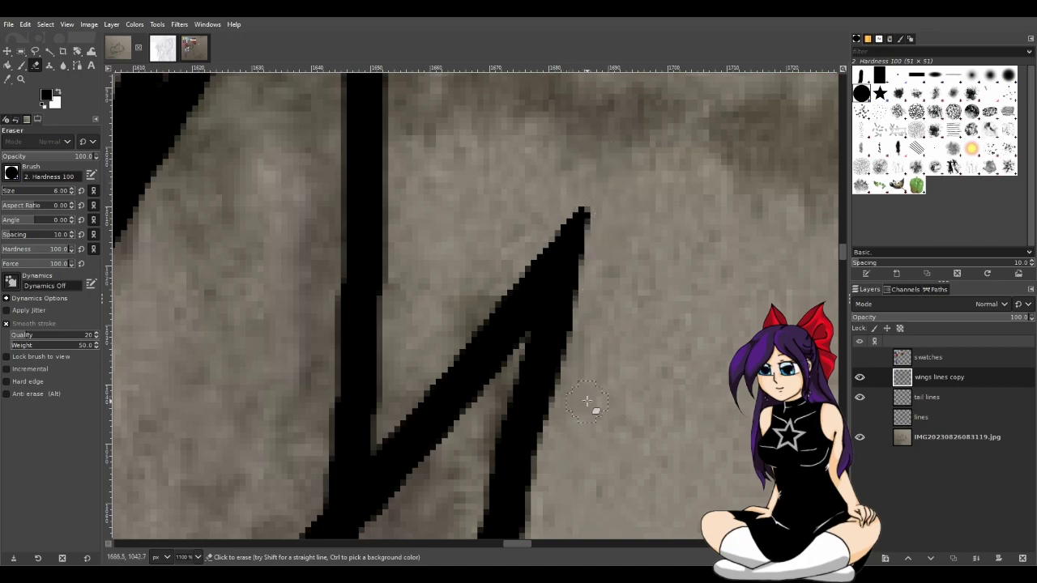
Thin the outer edge of the third feather's tip from the top with the size 6 Eraser, undoing the excess stroke
{"action": "left_click_drag", "start_coordinate": [611, 248], "coordinate": [591, 475]}
{"action": "left_click_drag", "start_coordinate": [606, 210], "coordinate": [602, 270]}
{"action": "left_click_drag", "start_coordinate": [621, 213], "coordinate": [562, 479]}
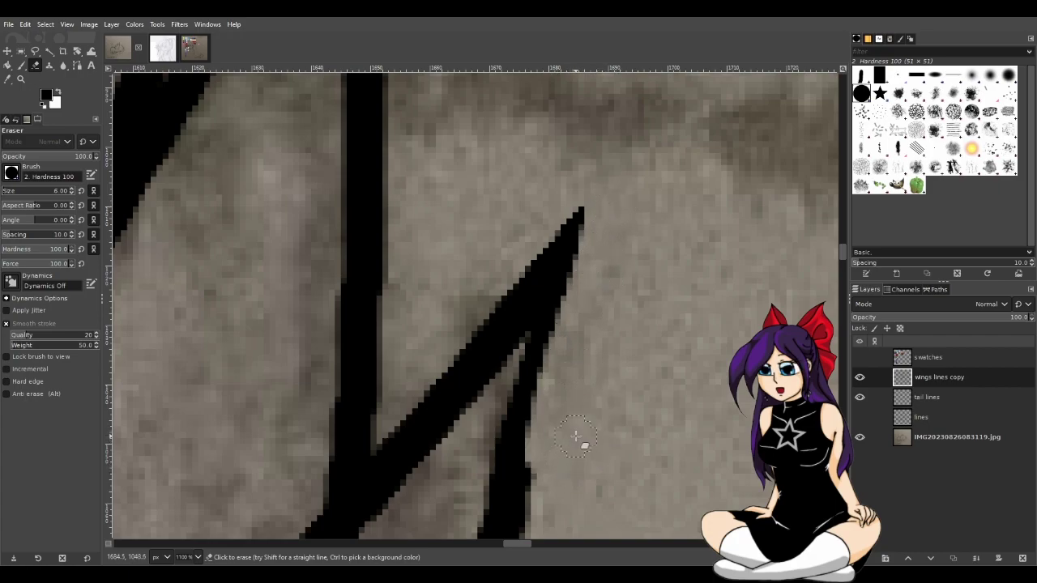
{"action": "key", "text": "ctrl+z"}
{"action": "left_click_drag", "start_coordinate": [613, 205], "coordinate": [583, 357]}
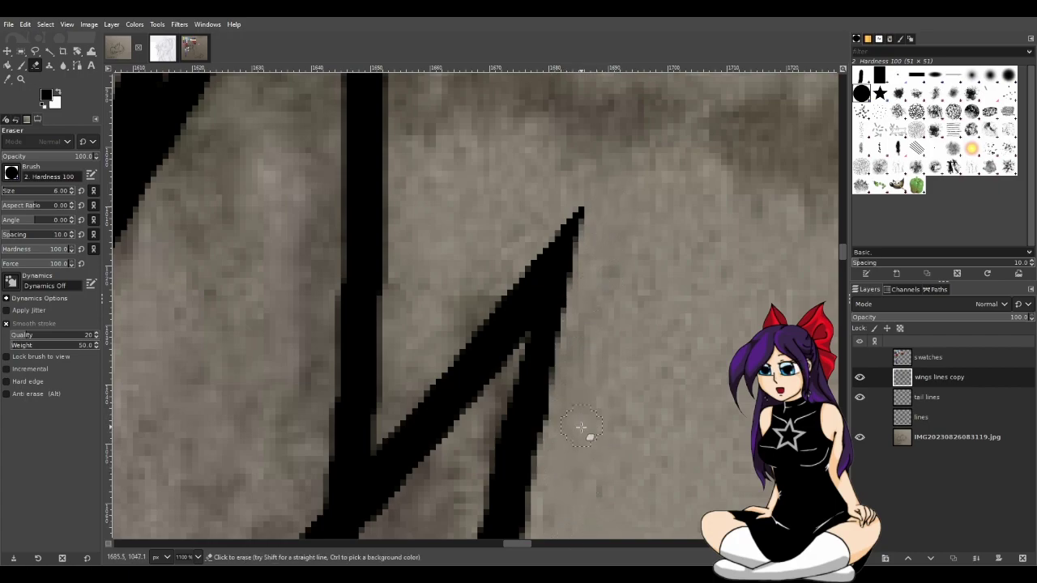
{"action": "scroll", "coordinate": [629, 412], "scroll_direction": "down", "scroll_amount": 2}
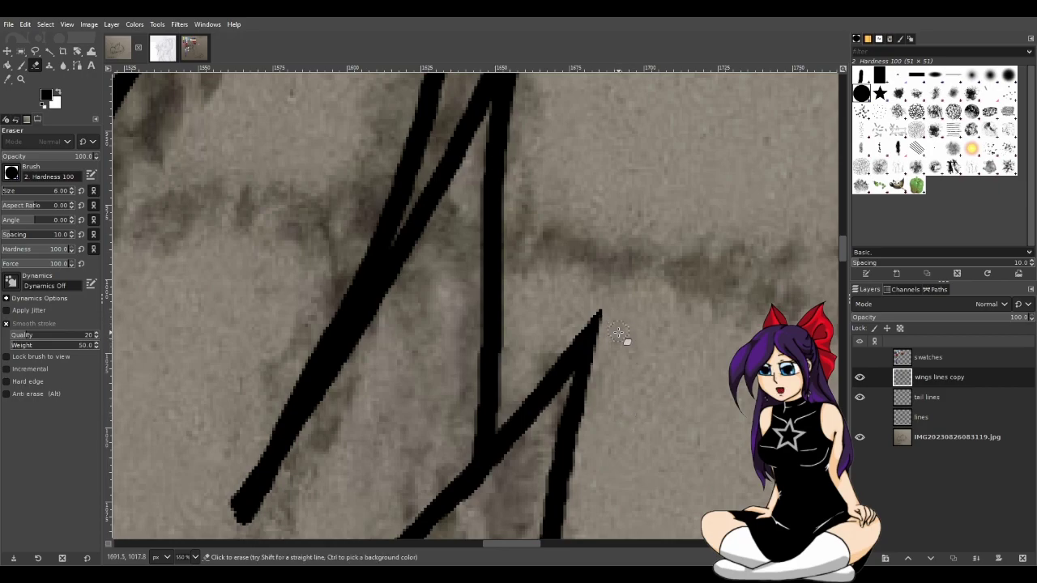
{"action": "scroll", "coordinate": [625, 343], "scroll_direction": "up", "scroll_amount": 1}
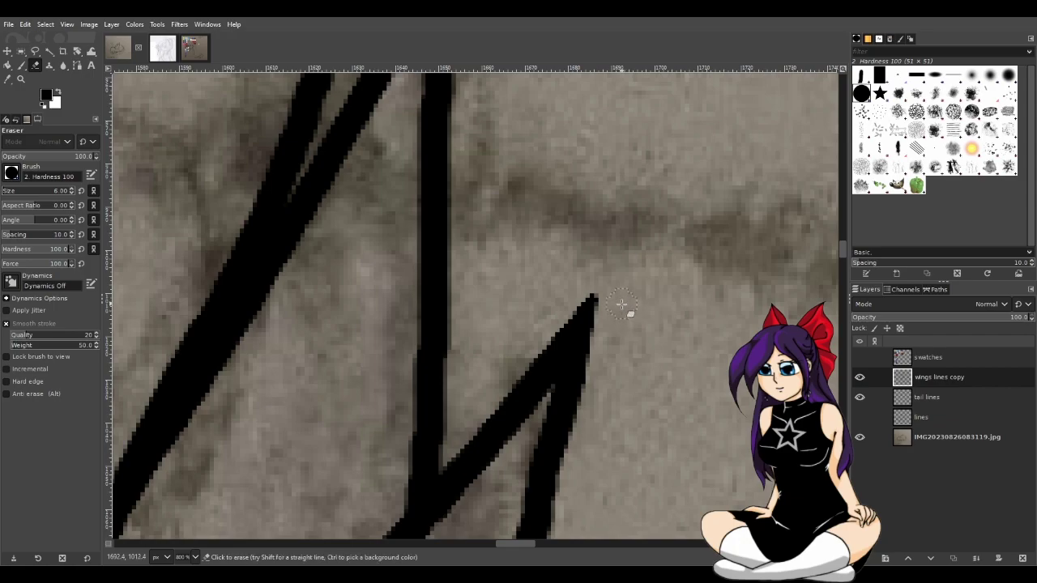
{"action": "scroll", "coordinate": [677, 398], "scroll_direction": "down", "scroll_amount": 1}
{"action": "scroll", "coordinate": [668, 418], "scroll_direction": "up", "scroll_amount": 1}
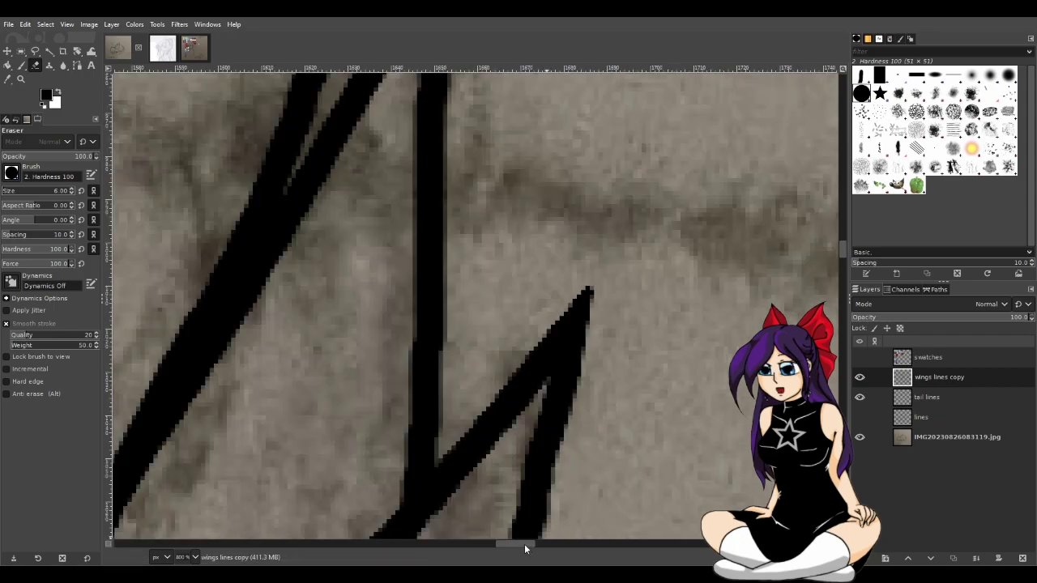
Smooth the outer edge of the third feather from below its tip up to the point with the Eraser
{"action": "left_click_drag", "start_coordinate": [524, 544], "coordinate": [534, 544]}
{"action": "scroll", "coordinate": [527, 507], "scroll_direction": "down", "scroll_amount": 2}
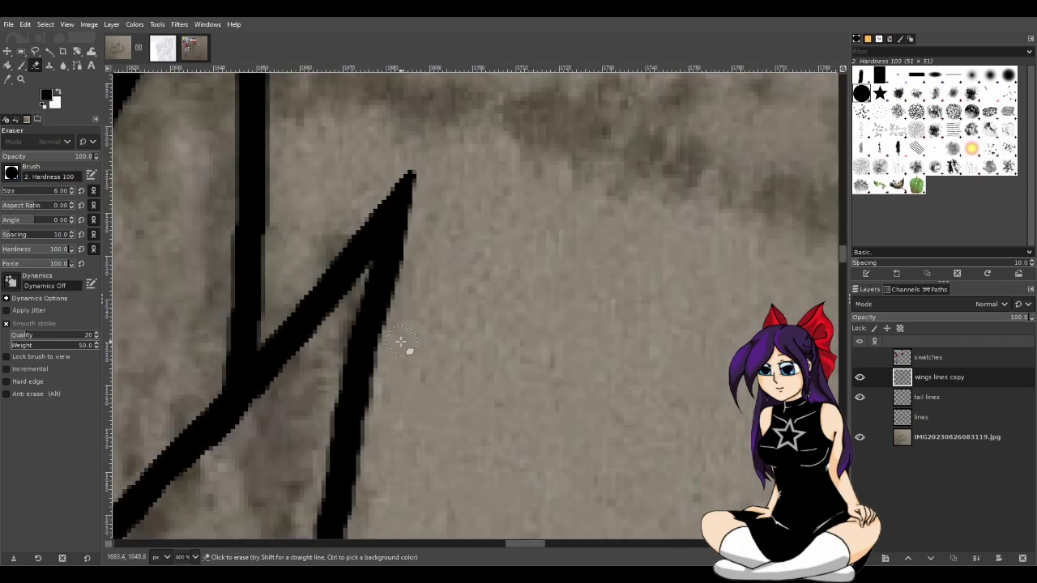
{"action": "left_click_drag", "start_coordinate": [402, 340], "coordinate": [435, 183]}
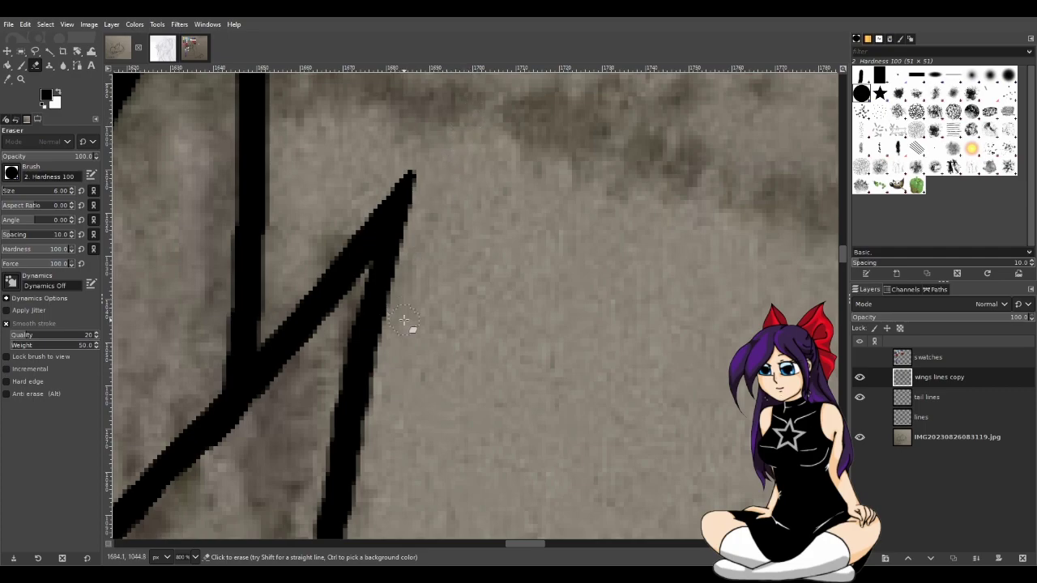
{"action": "left_click_drag", "start_coordinate": [403, 299], "coordinate": [456, 99]}
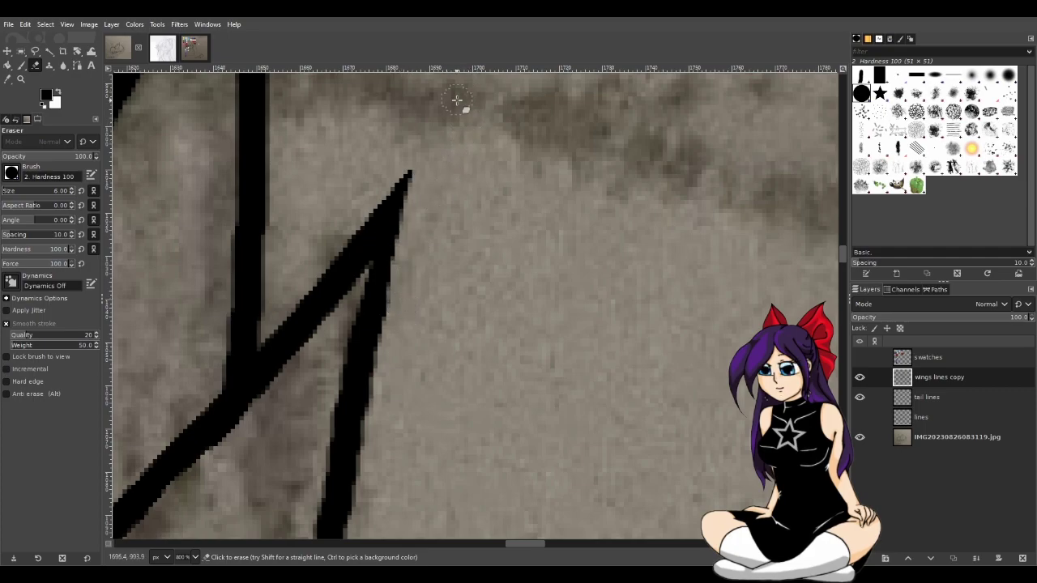
{"action": "scroll", "coordinate": [462, 192], "scroll_direction": "down", "scroll_amount": 2}
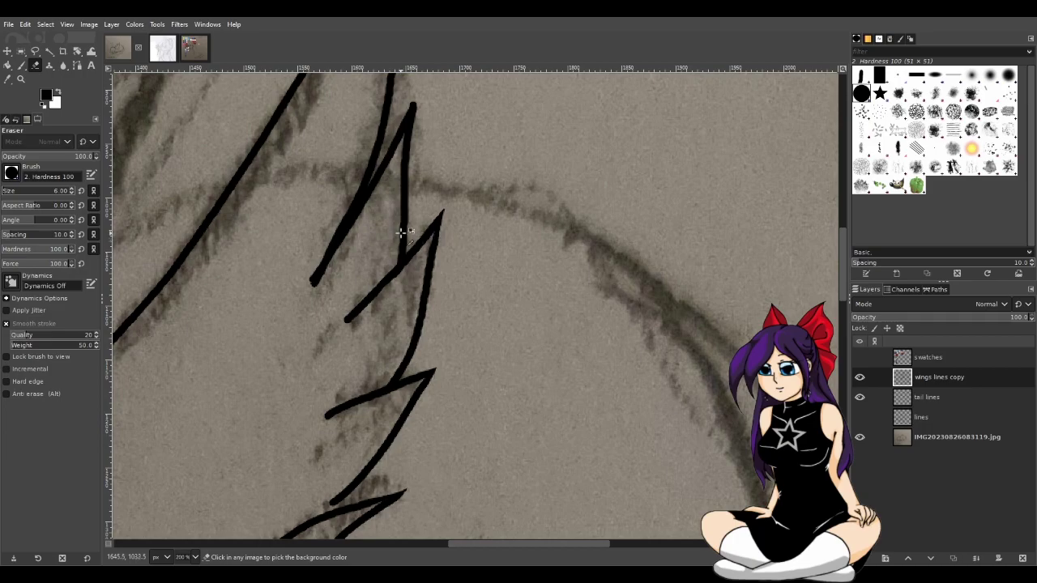
Erase the lower side of the rounded stroke end where the first and second feathers' lines merge
{"action": "scroll", "coordinate": [370, 130], "scroll_direction": "up", "scroll_amount": 2}
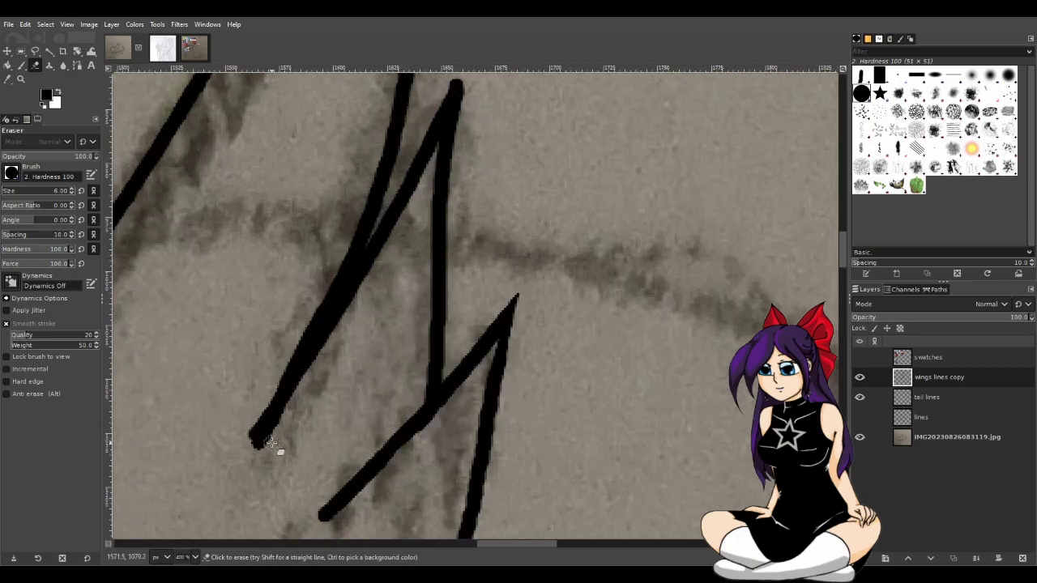
{"action": "scroll", "coordinate": [272, 458], "scroll_direction": "up", "scroll_amount": 1}
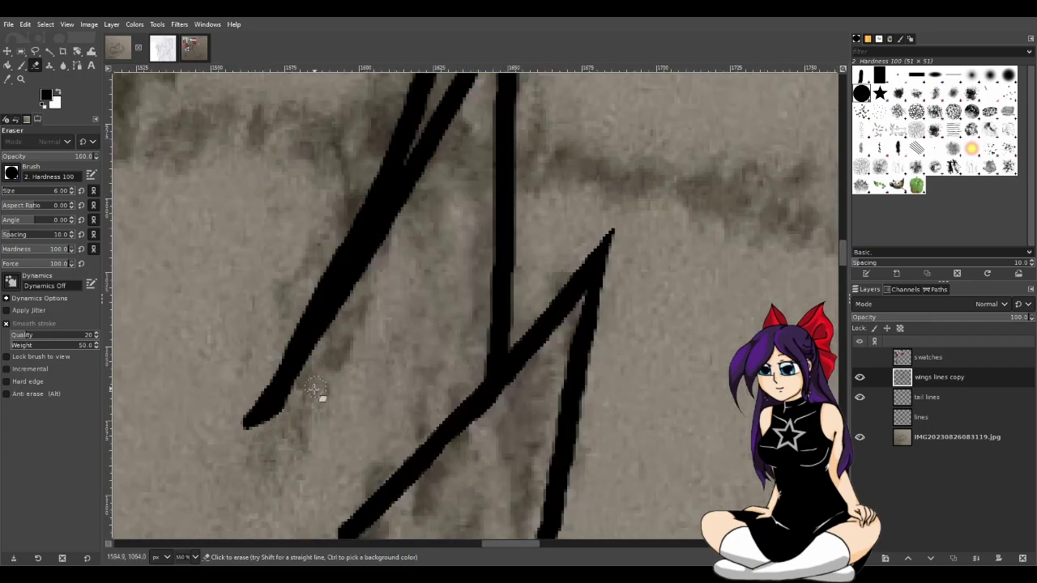
{"action": "left_click_drag", "start_coordinate": [267, 426], "coordinate": [321, 358]}
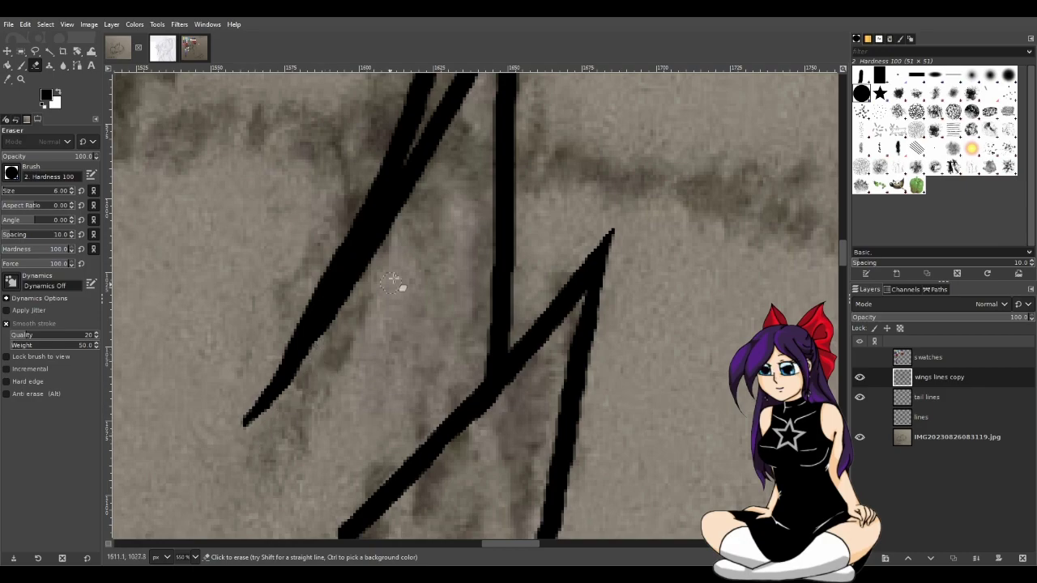
{"action": "left_click_drag", "start_coordinate": [306, 361], "coordinate": [243, 428]}
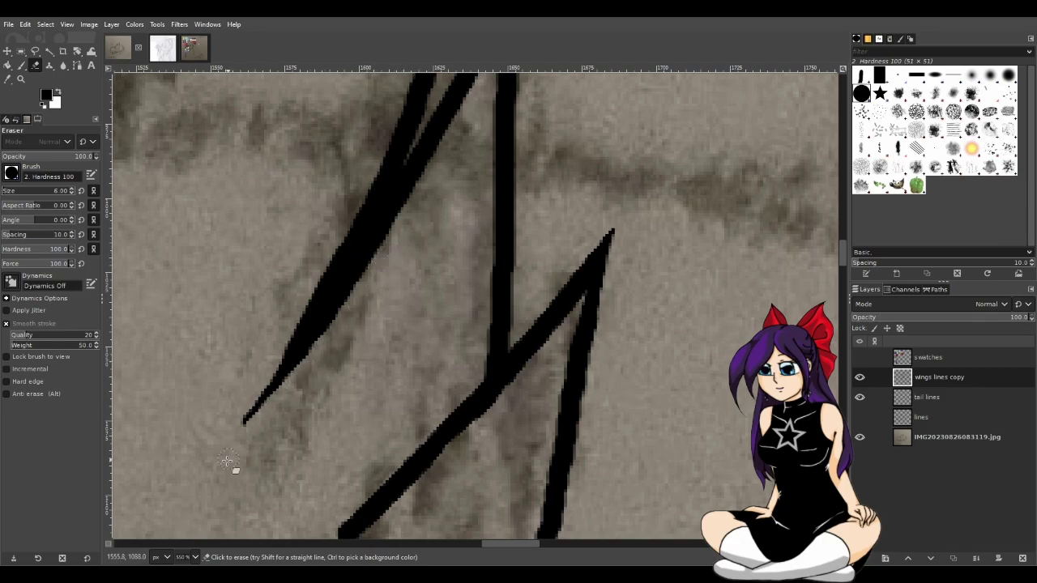
{"action": "left_click_drag", "start_coordinate": [312, 347], "coordinate": [169, 456]}
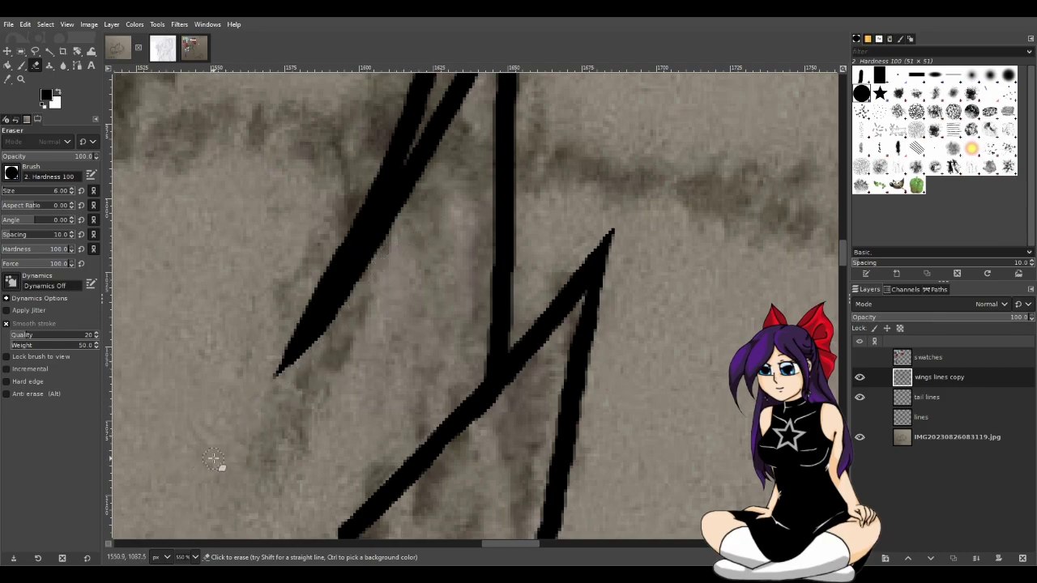
{"action": "key", "text": "ctrl+z"}
{"action": "key", "text": "ctrl+z"}
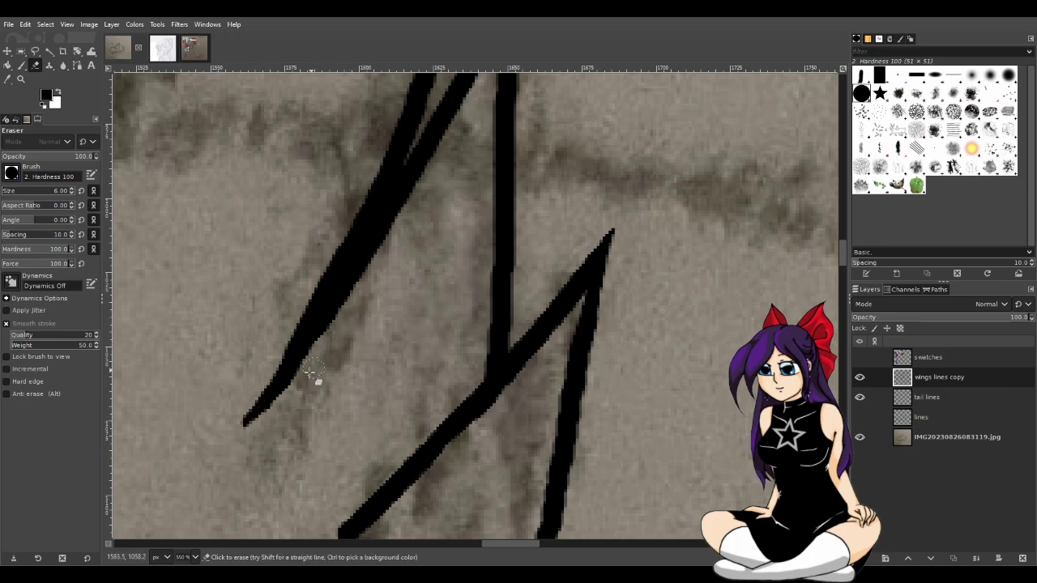
{"action": "key", "text": "ctrl+y"}
{"action": "key", "text": "ctrl+z"}
{"action": "left_click_drag", "start_coordinate": [360, 301], "coordinate": [250, 451]}
{"action": "key", "text": "ctrl+z"}
Taper the merged stroke end between the first and second feathers to a fine point and smooth its upper edge with the Eraser
{"action": "left_click_drag", "start_coordinate": [317, 371], "coordinate": [240, 430]}
{"action": "scroll", "coordinate": [356, 345], "scroll_direction": "down", "scroll_amount": 3, "text": "ctrl"}
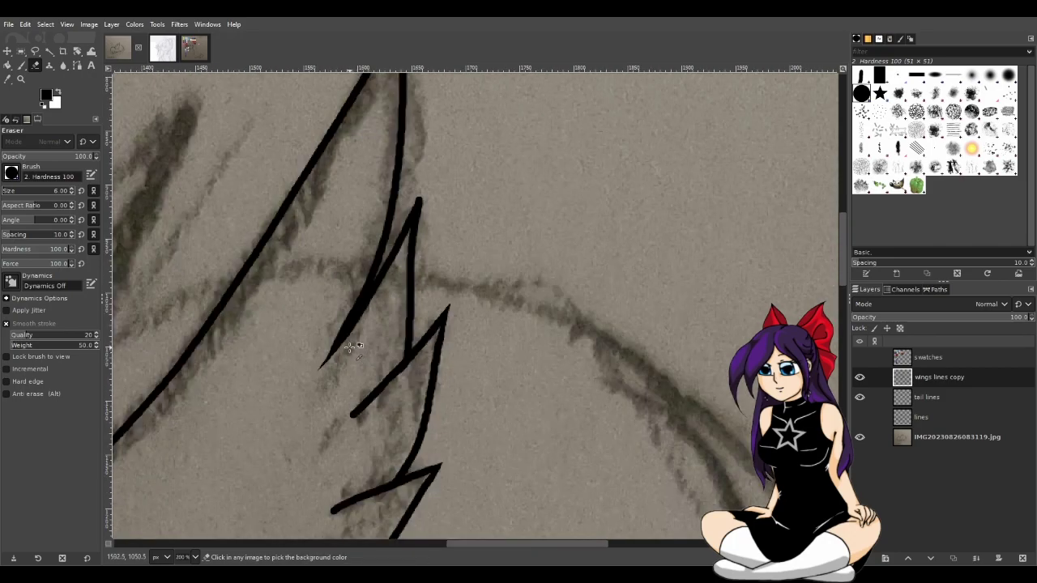
{"action": "scroll", "coordinate": [346, 350], "scroll_direction": "up", "scroll_amount": 3, "text": "ctrl"}
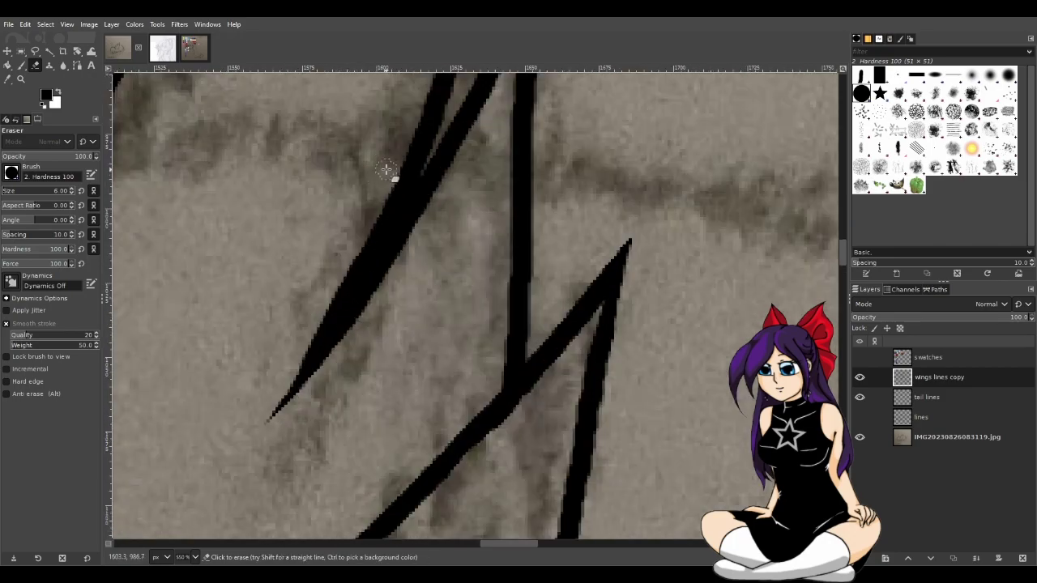
{"action": "mouse_move", "coordinate": [390, 169]}
{"action": "left_mouse_down"}
{"action": "mouse_move", "coordinate": [331, 313]}
{"action": "mouse_move", "coordinate": [284, 360]}
{"action": "left_mouse_up"}
{"action": "mouse_move", "coordinate": [384, 197]}
{"action": "left_mouse_down"}
{"action": "mouse_move", "coordinate": [335, 303]}
{"action": "mouse_move", "coordinate": [287, 361]}
{"action": "left_mouse_up"}
{"action": "left_click_drag", "start_coordinate": [366, 210], "coordinate": [363, 231]}
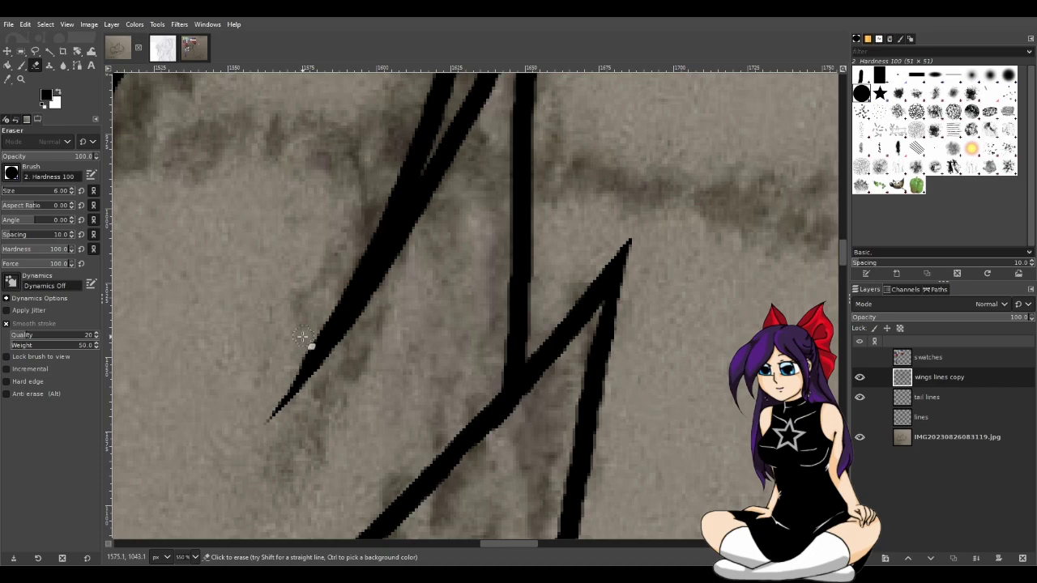
{"action": "left_click_drag", "start_coordinate": [348, 288], "coordinate": [311, 333]}
{"action": "left_click_drag", "start_coordinate": [282, 375], "coordinate": [335, 265]}
Trim the outer side of the second feather's rounded tip with the Eraser, undoing the cut on its inner side
{"action": "scroll", "coordinate": [476, 318], "scroll_direction": "down", "scroll_amount": 5, "text": "ctrl"}
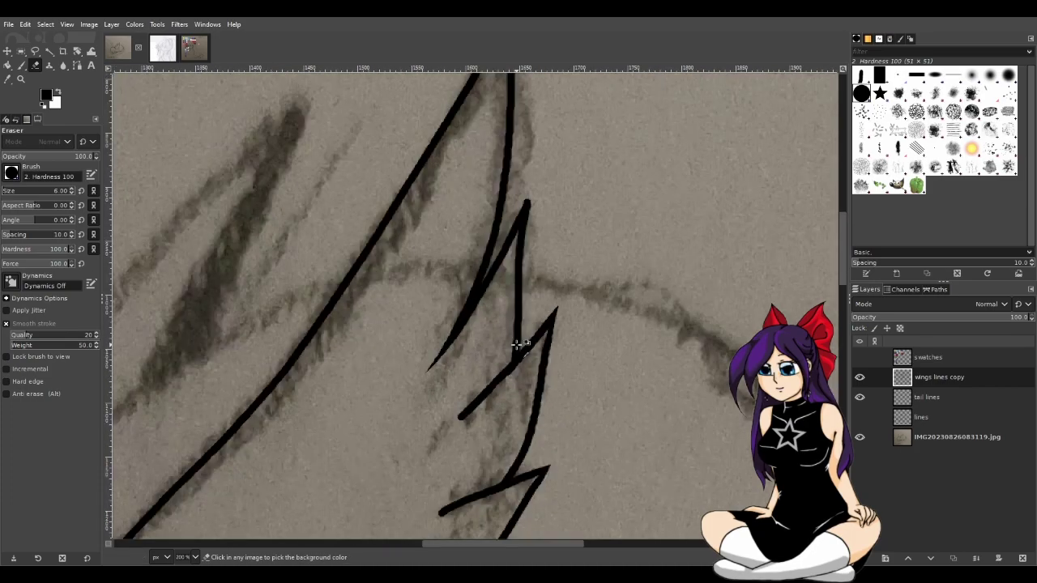
{"action": "scroll", "coordinate": [516, 350], "scroll_direction": "up", "scroll_amount": 5}
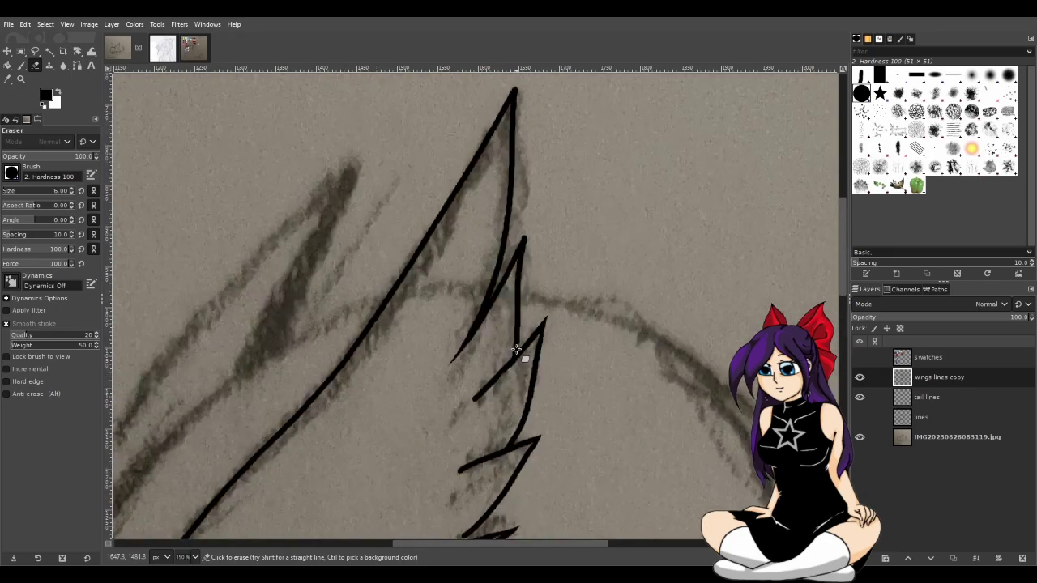
{"action": "scroll", "coordinate": [558, 320], "scroll_direction": "up", "scroll_amount": 5, "text": "ctrl"}
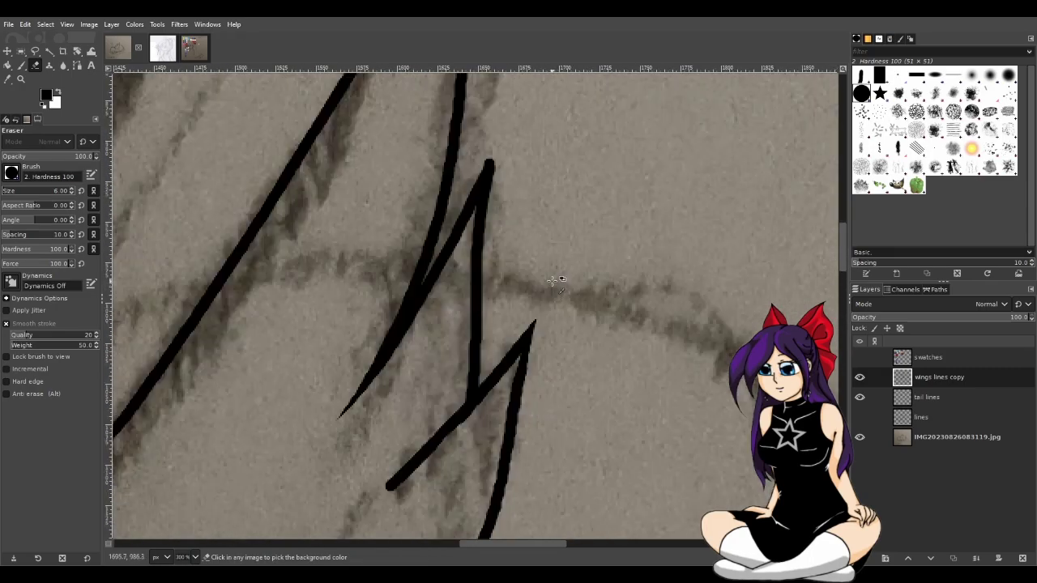
{"action": "scroll", "coordinate": [470, 274], "scroll_direction": "up", "scroll_amount": 1, "text": "ctrl"}
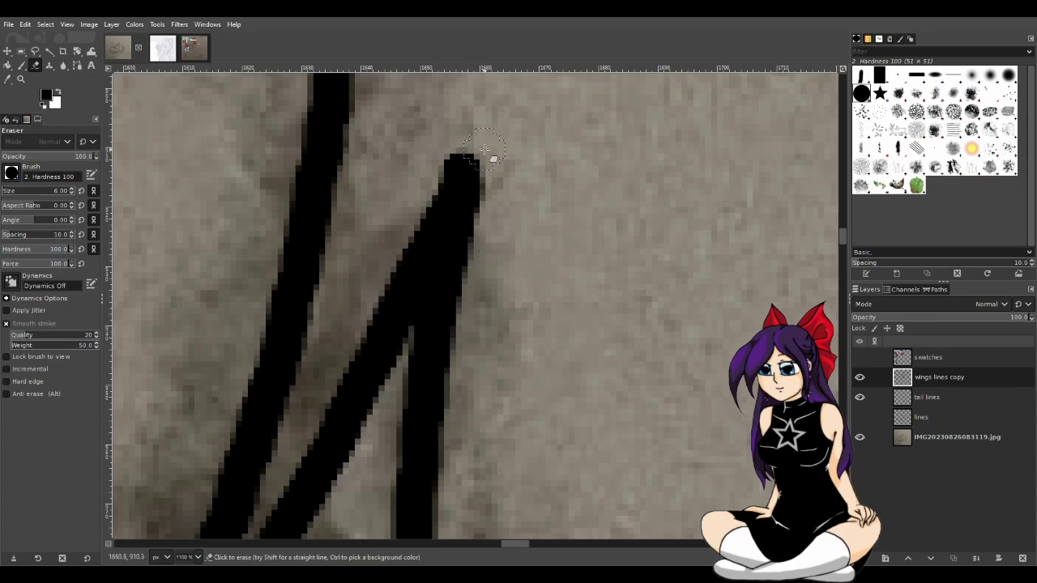
{"action": "left_click_drag", "start_coordinate": [486, 162], "coordinate": [478, 332]}
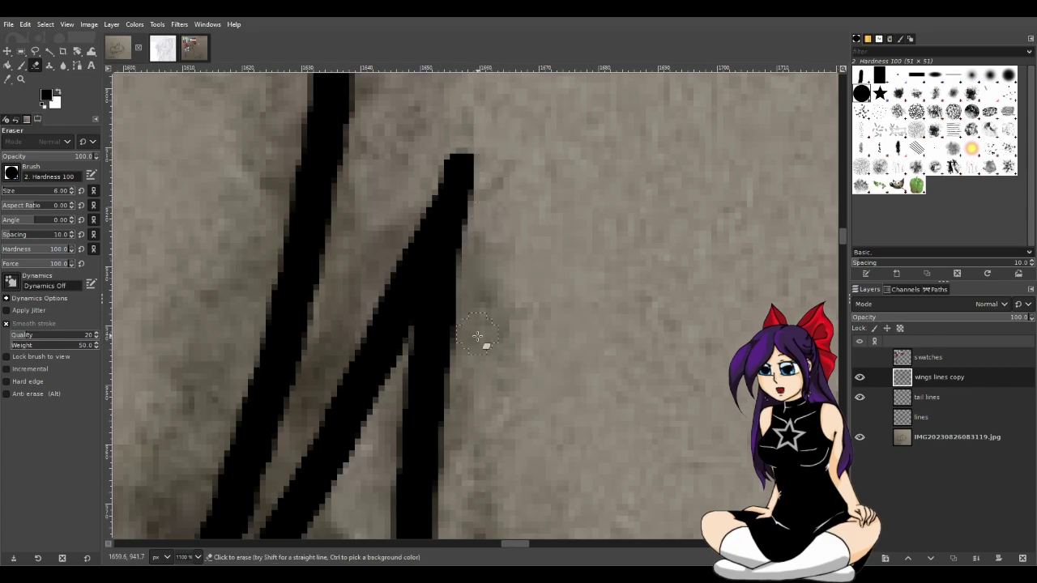
{"action": "left_click_drag", "start_coordinate": [470, 138], "coordinate": [421, 212]}
{"action": "key", "text": "ctrl+z"}
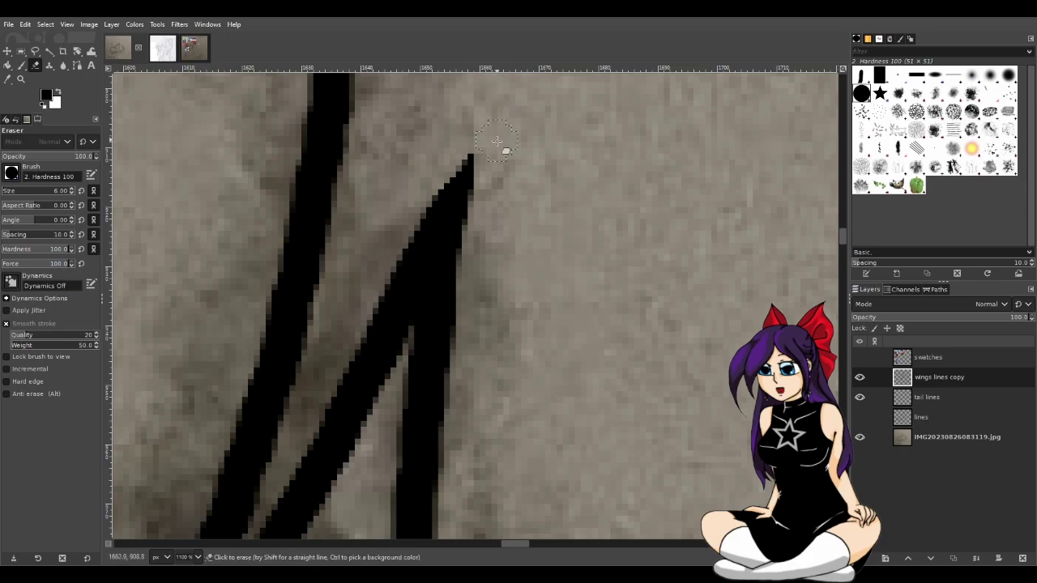
{"action": "scroll", "coordinate": [531, 204], "scroll_direction": "down", "scroll_amount": 3, "text": "ctrl"}
{"action": "scroll", "coordinate": [542, 202], "scroll_direction": "down", "scroll_amount": 1, "text": "ctrl"}
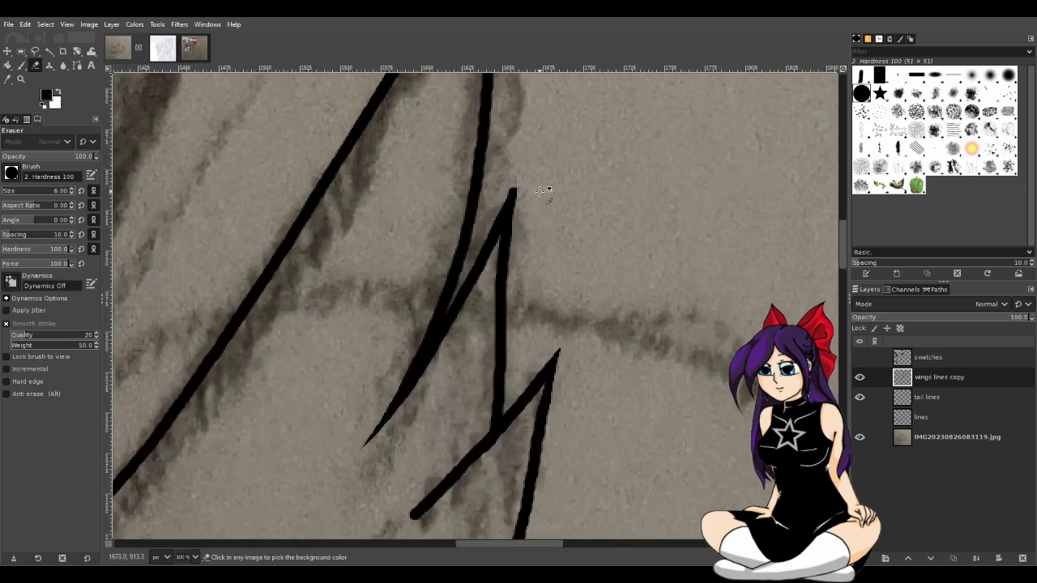
Sharpen the second feather's blunt tip to a point with the Eraser
{"action": "scroll", "coordinate": [535, 193], "scroll_direction": "up", "scroll_amount": 2, "text": "ctrl"}
{"action": "scroll", "coordinate": [486, 184], "scroll_direction": "down", "scroll_amount": 1, "text": "ctrl"}
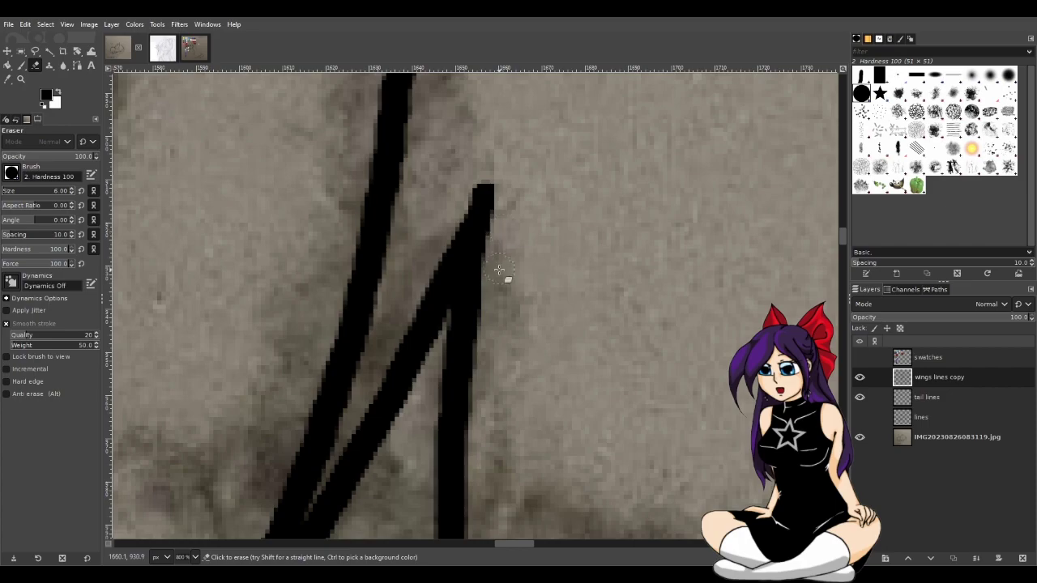
{"action": "mouse_move", "coordinate": [490, 165]}
{"action": "left_mouse_down"}
{"action": "mouse_move", "coordinate": [468, 214]}
{"action": "mouse_move", "coordinate": [489, 172]}
{"action": "left_mouse_up"}
{"action": "key", "text": "ctrl+z"}
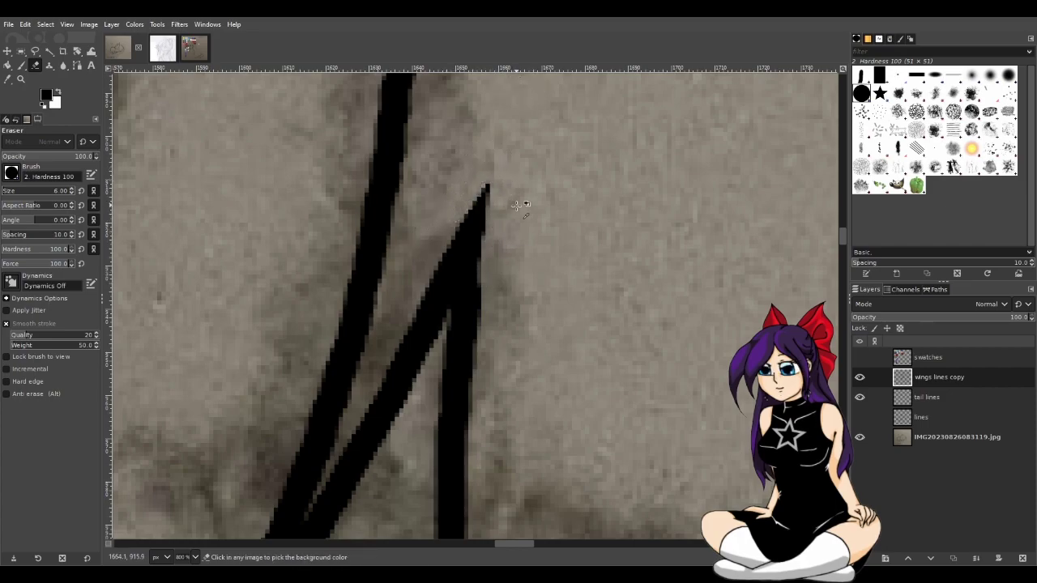
{"action": "scroll", "coordinate": [550, 292], "scroll_direction": "down", "scroll_amount": 4, "text": "ctrl"}
{"action": "scroll", "coordinate": [551, 295], "scroll_direction": "up", "scroll_amount": 3, "text": "ctrl"}
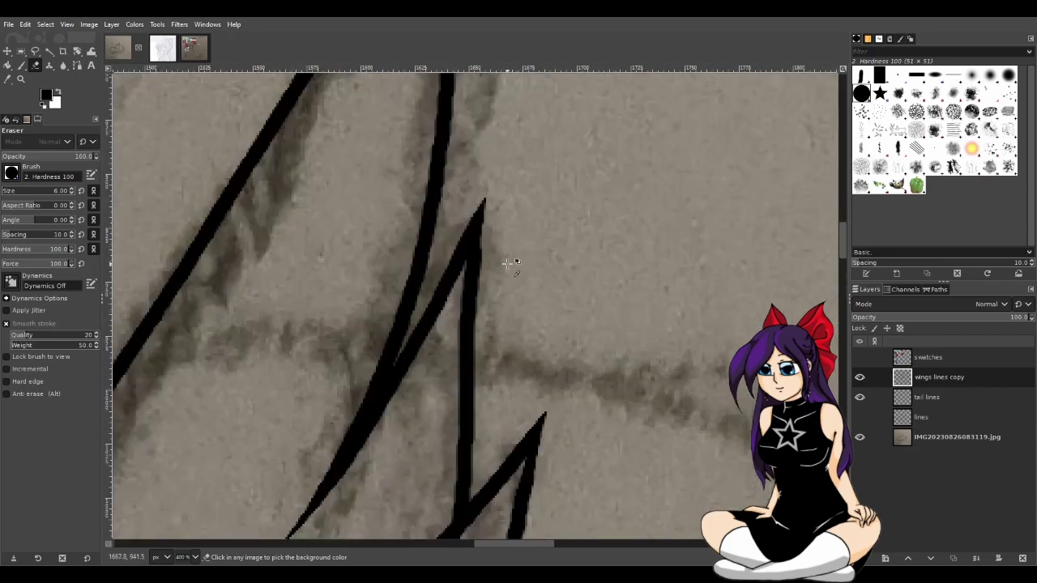
Thin and even out the second feather's outer edge just below its tip with the Eraser
{"action": "left_click_drag", "start_coordinate": [479, 226], "coordinate": [484, 283]}
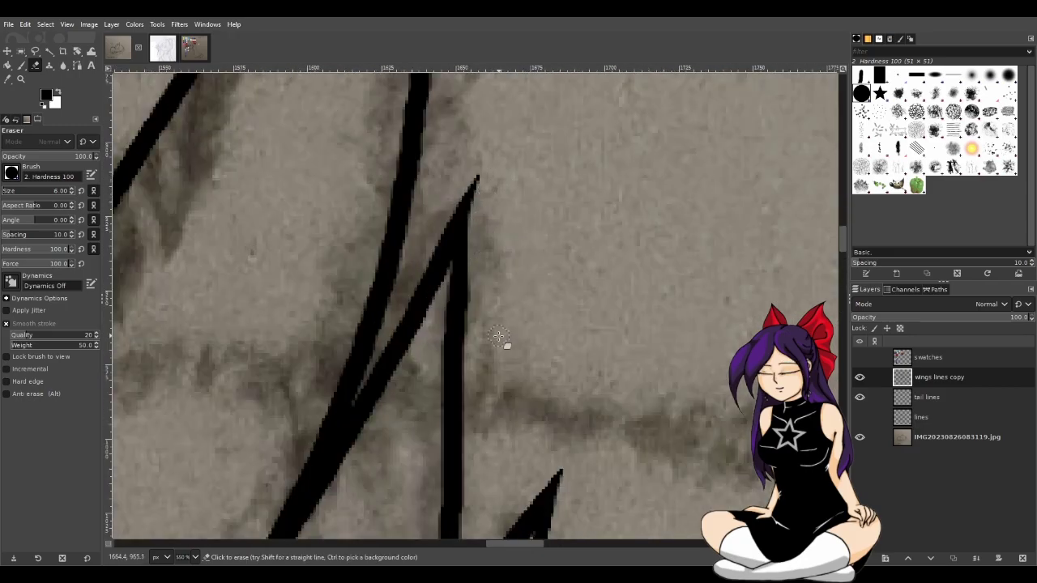
{"action": "scroll", "coordinate": [527, 334], "scroll_direction": "down", "scroll_amount": 3, "text": "ctrl"}
{"action": "scroll", "coordinate": [527, 334], "scroll_direction": "up", "scroll_amount": 3, "text": "ctrl"}
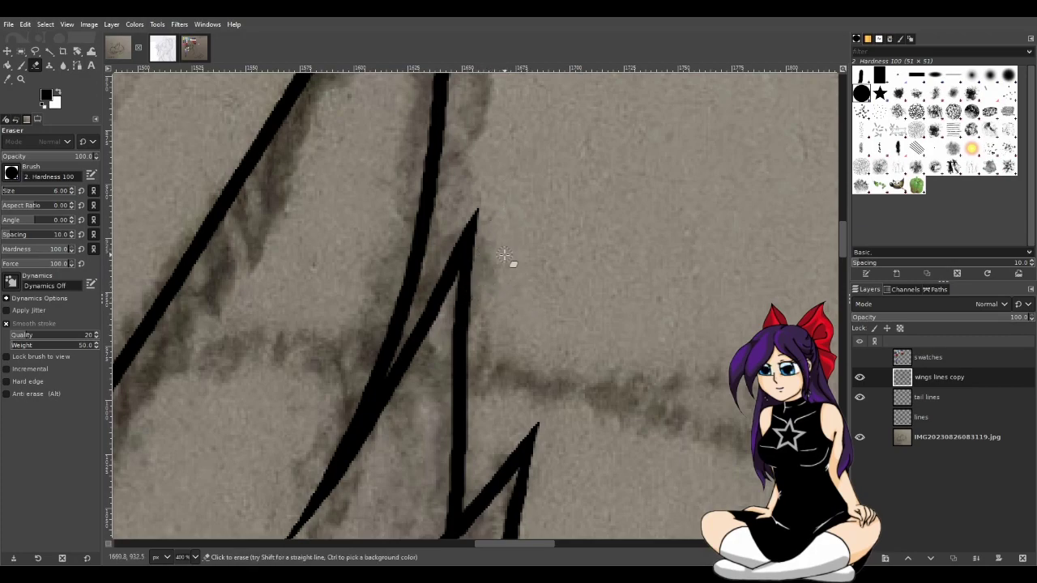
{"action": "left_click_drag", "start_coordinate": [485, 234], "coordinate": [495, 195]}
{"action": "scroll", "coordinate": [509, 272], "scroll_direction": "down", "scroll_amount": 4, "text": "ctrl"}
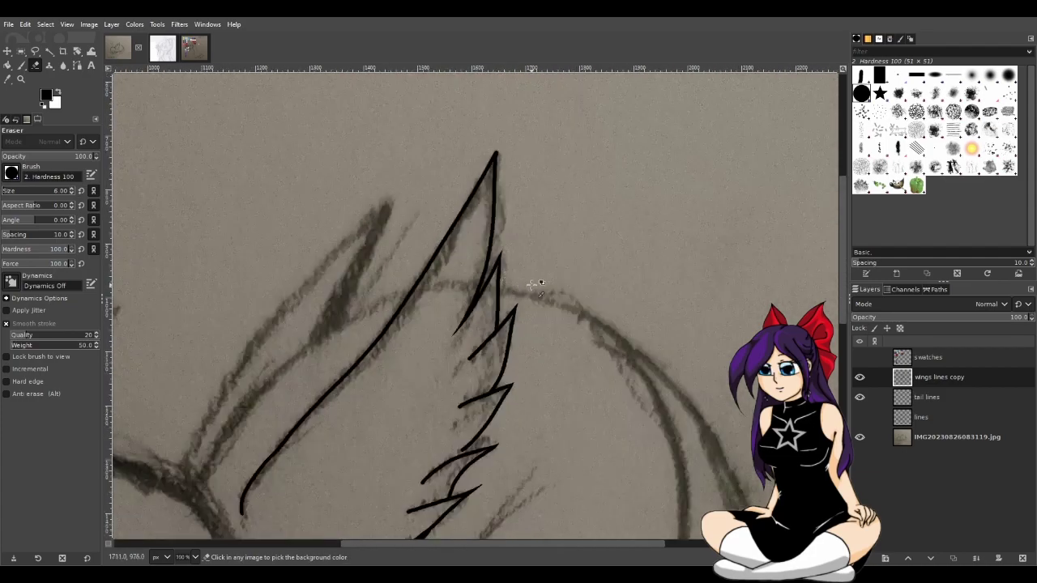
Trim the outer side of the topmost feather's rounded tip with the Eraser, undoing the excess strokes
{"action": "scroll", "coordinate": [516, 152], "scroll_direction": "up", "scroll_amount": 6, "text": "ctrl"}
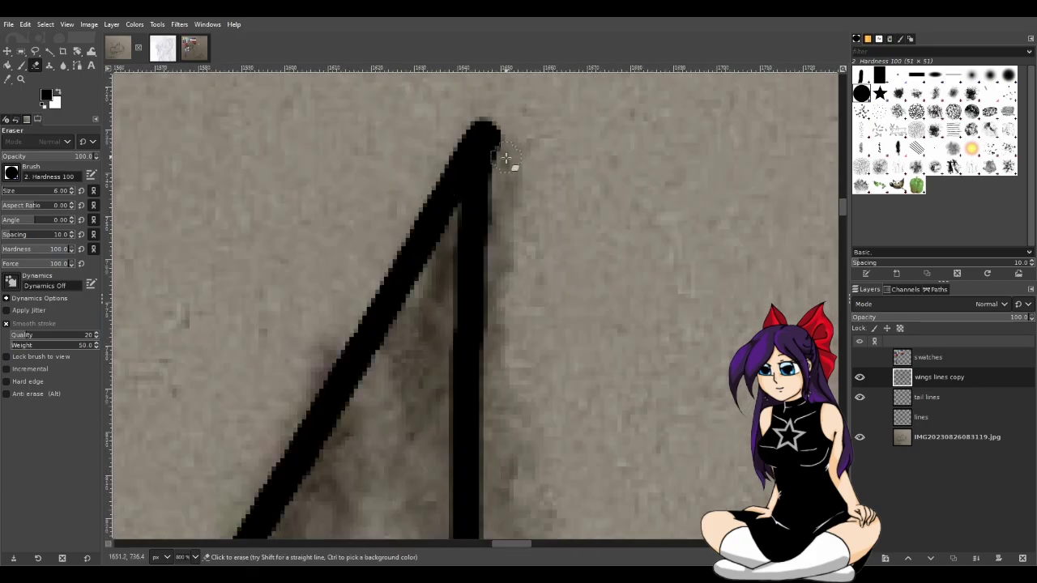
{"action": "scroll", "coordinate": [521, 177], "scroll_direction": "up", "scroll_amount": 3}
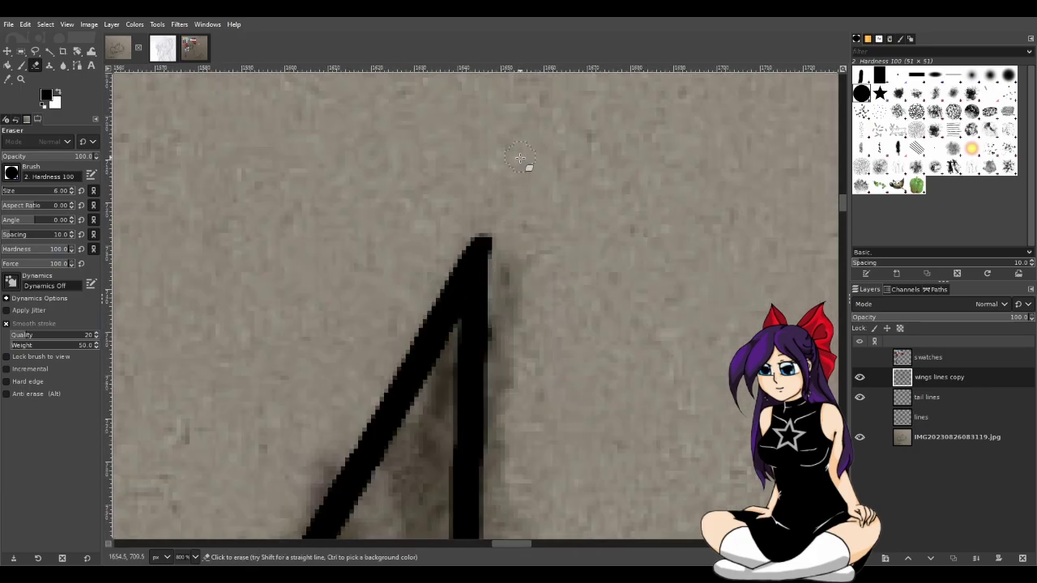
{"action": "mouse_move", "coordinate": [505, 303]}
{"action": "left_mouse_down"}
{"action": "mouse_move", "coordinate": [508, 263]}
{"action": "mouse_move", "coordinate": [512, 350]}
{"action": "mouse_move", "coordinate": [500, 152]}
{"action": "left_mouse_up"}
{"action": "key", "text": "ctrl+z"}
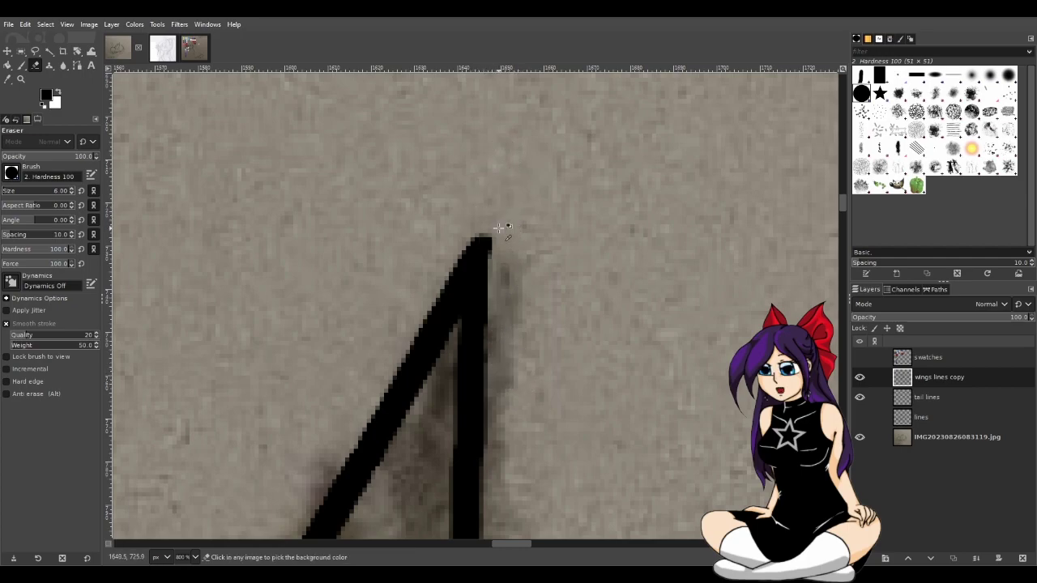
{"action": "left_click_drag", "start_coordinate": [507, 280], "coordinate": [509, 449]}
{"action": "key", "text": "ctrl+z"}
{"action": "key", "text": "ctrl+z"}
{"action": "scroll", "coordinate": [541, 415], "scroll_direction": "down", "scroll_amount": 2}
{"action": "scroll", "coordinate": [562, 407], "scroll_direction": "down", "scroll_amount": 3}
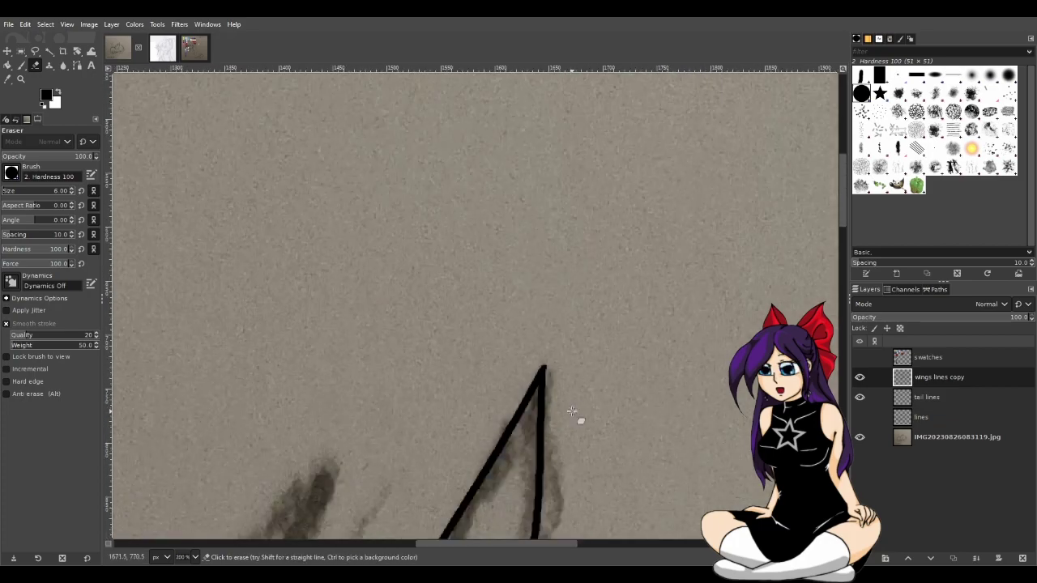
Trim the outer edge of the topmost feather just below its tip with the Eraser, redoing the first stroke
{"action": "scroll", "coordinate": [586, 156], "scroll_direction": "up", "scroll_amount": 3}
{"action": "scroll", "coordinate": [595, 394], "scroll_direction": "down", "scroll_amount": 2}
{"action": "scroll", "coordinate": [597, 308], "scroll_direction": "up", "scroll_amount": 2}
{"action": "scroll", "coordinate": [532, 255], "scroll_direction": "up", "scroll_amount": 2}
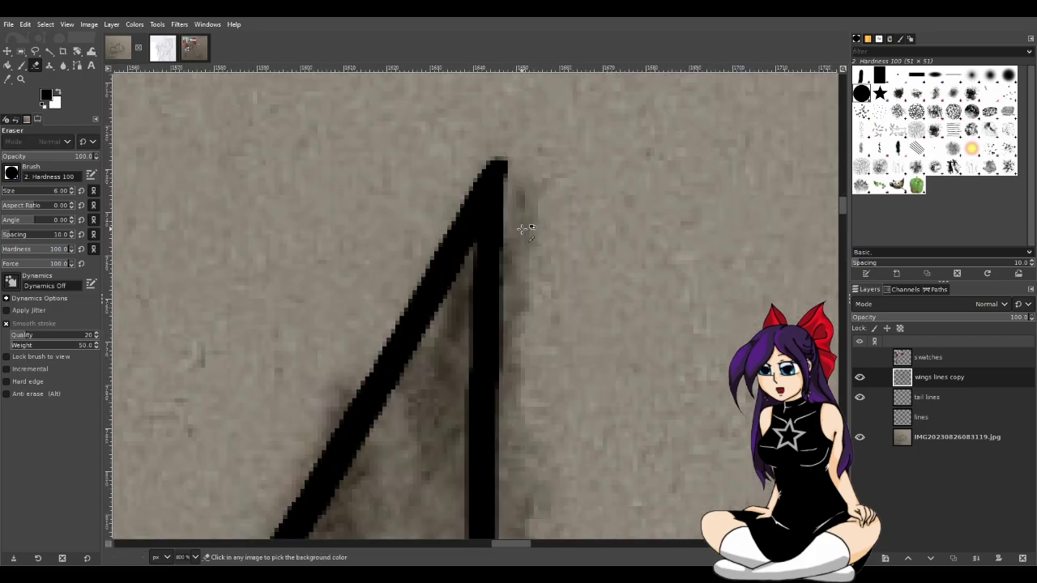
{"action": "mouse_move", "coordinate": [523, 151]}
{"action": "left_mouse_down"}
{"action": "mouse_move", "coordinate": [512, 272]}
{"action": "mouse_move", "coordinate": [529, 367]}
{"action": "left_mouse_up"}
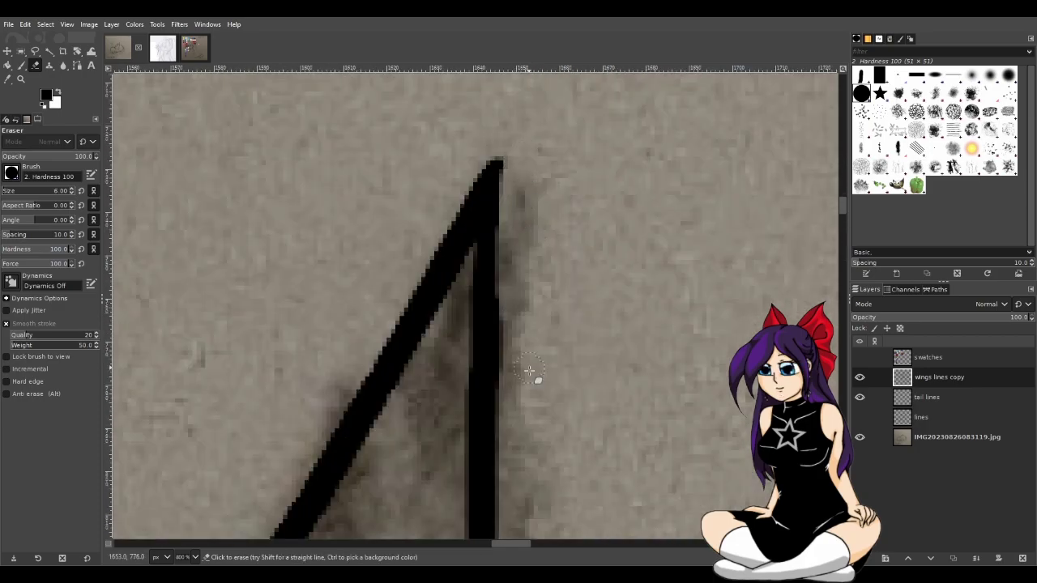
{"action": "key", "text": "ctrl+z"}
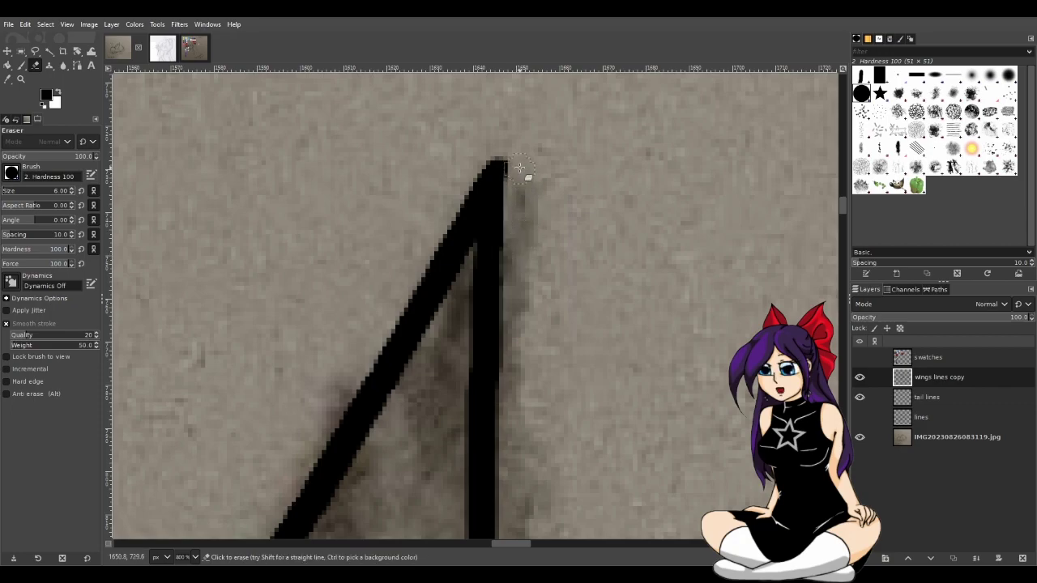
{"action": "left_click_drag", "start_coordinate": [522, 163], "coordinate": [526, 309]}
{"action": "mouse_move", "coordinate": [522, 158]}
{"action": "left_mouse_down"}
{"action": "mouse_move", "coordinate": [511, 282]}
{"action": "mouse_move", "coordinate": [525, 348]}
{"action": "left_mouse_up"}
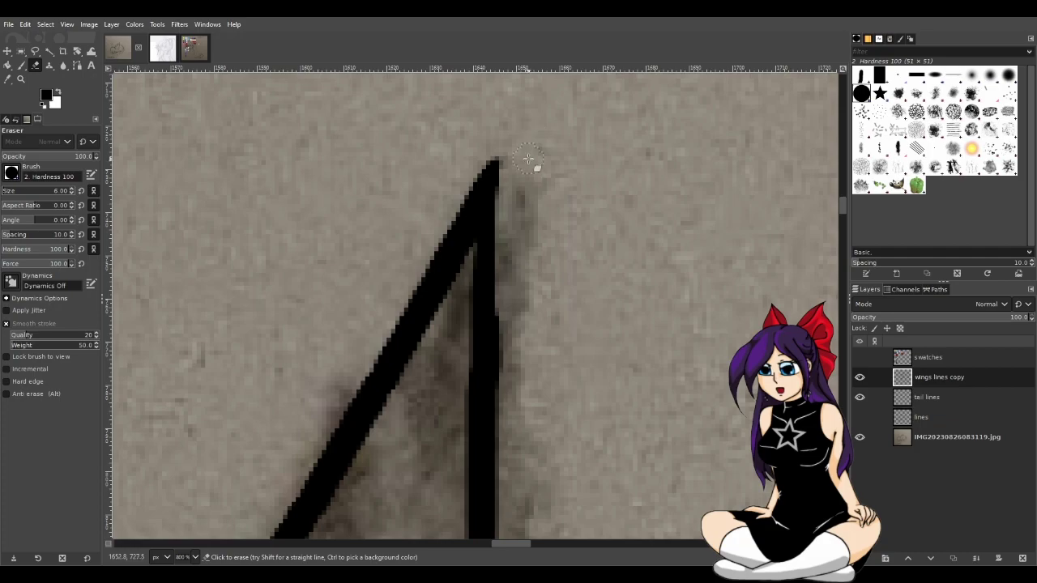
Erase the leftover corner on the outer side of the topmost feather's tip to bring it to a point
{"action": "scroll", "coordinate": [544, 376], "scroll_direction": "down", "scroll_amount": 7, "text": "ctrl"}
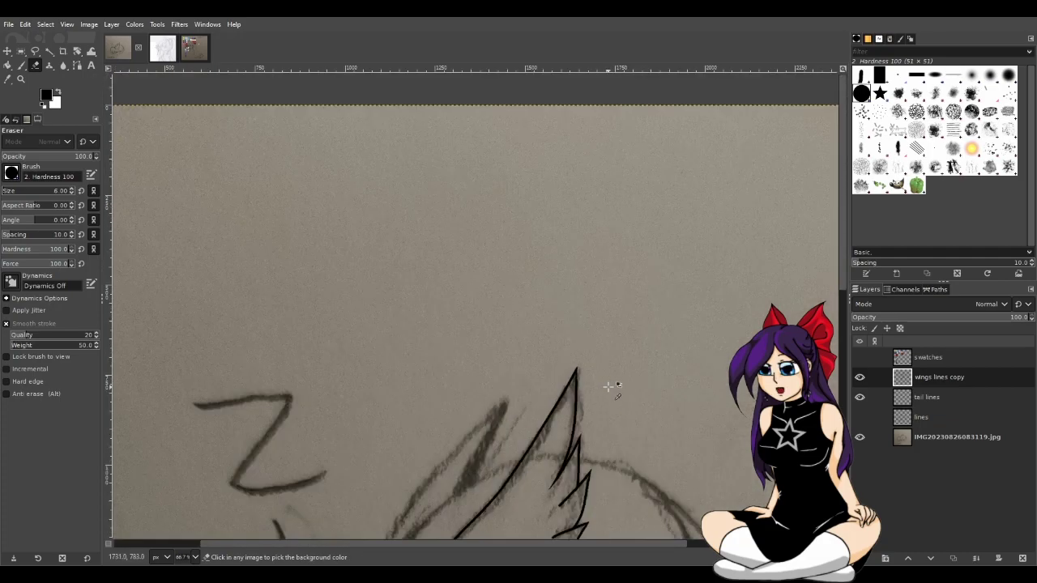
{"action": "scroll", "coordinate": [622, 394], "scroll_direction": "up", "scroll_amount": 4, "text": "ctrl"}
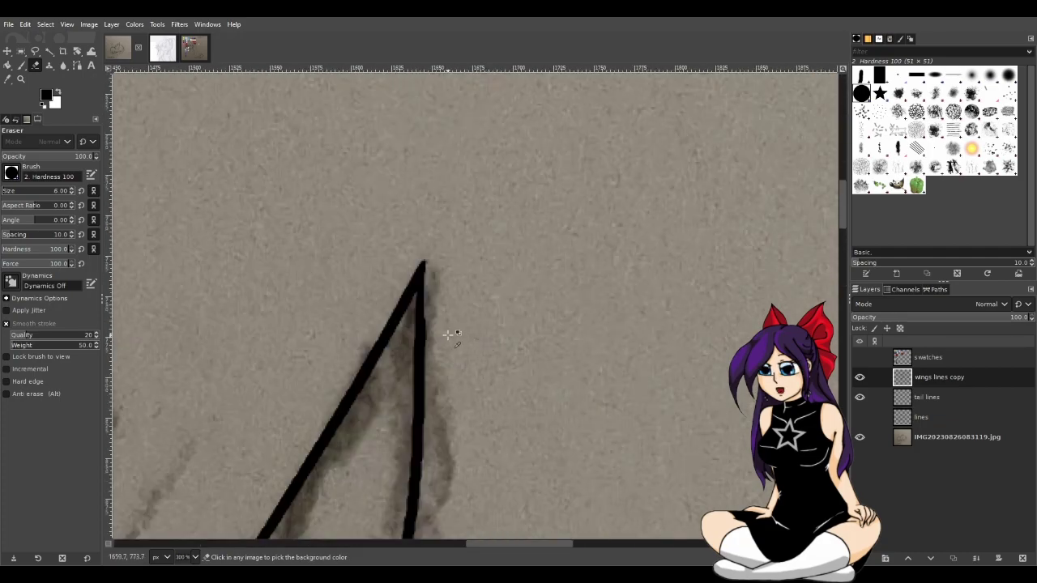
{"action": "scroll", "coordinate": [454, 338], "scroll_direction": "down", "scroll_amount": 2, "text": "ctrl"}
{"action": "scroll", "coordinate": [455, 339], "scroll_direction": "up", "scroll_amount": 2, "text": "ctrl"}
{"action": "scroll", "coordinate": [425, 249], "scroll_direction": "up", "scroll_amount": 3, "text": "ctrl"}
{"action": "scroll", "coordinate": [425, 249], "scroll_direction": "up", "scroll_amount": 2, "text": "ctrl"}
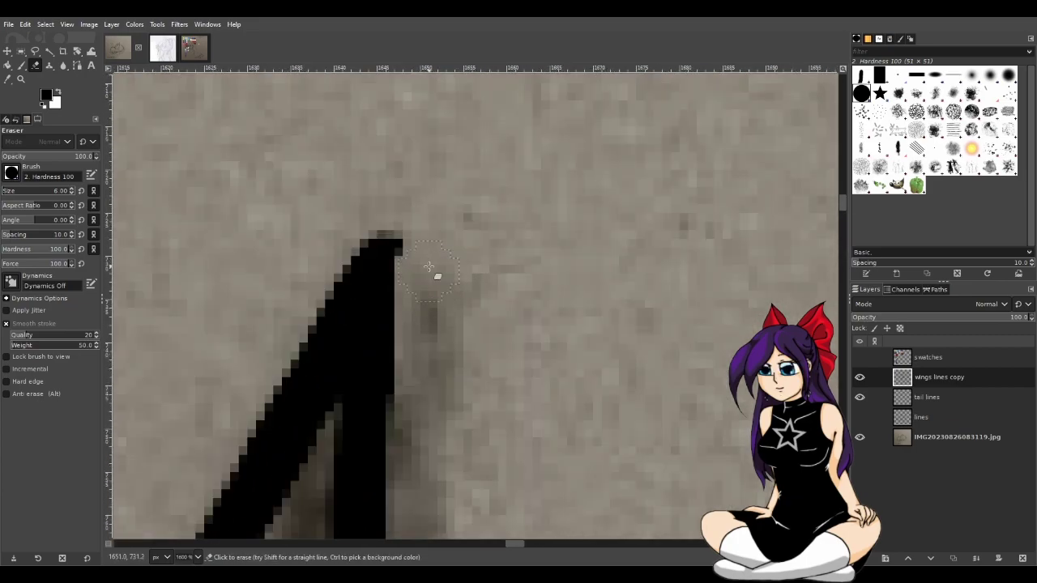
{"action": "left_click_drag", "start_coordinate": [425, 307], "coordinate": [428, 195]}
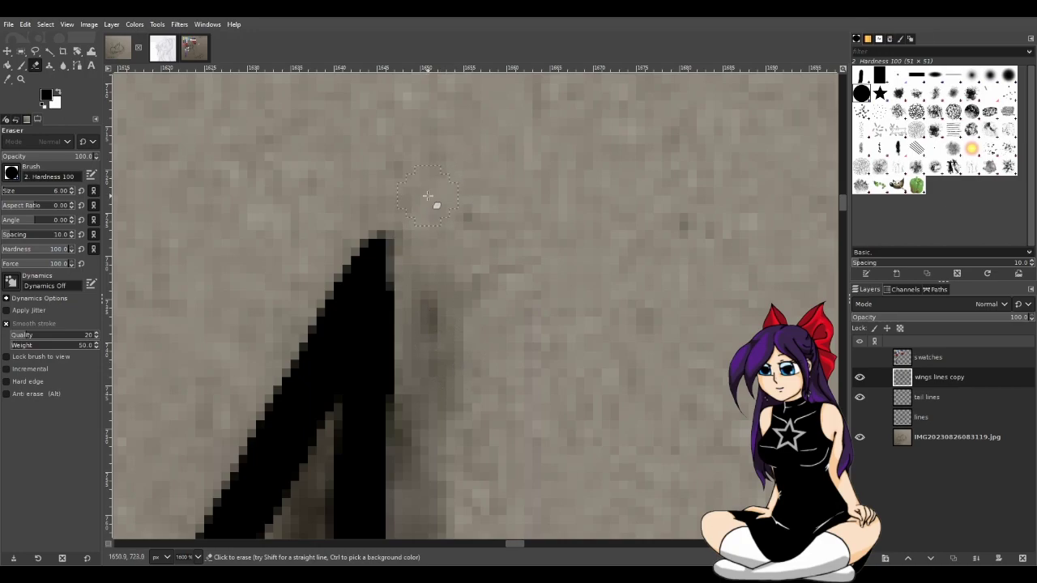
{"action": "scroll", "coordinate": [435, 273], "scroll_direction": "down", "scroll_amount": 5, "text": "ctrl"}
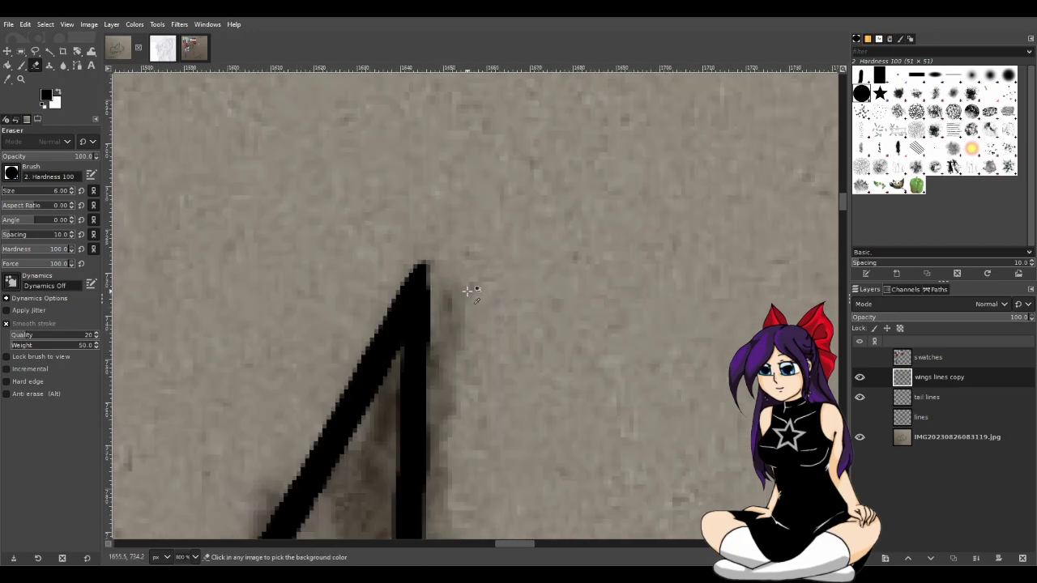
{"action": "scroll", "coordinate": [469, 295], "scroll_direction": "down", "scroll_amount": 3, "text": "ctrl"}
{"action": "scroll", "coordinate": [505, 302], "scroll_direction": "down", "scroll_amount": 2, "text": "ctrl"}
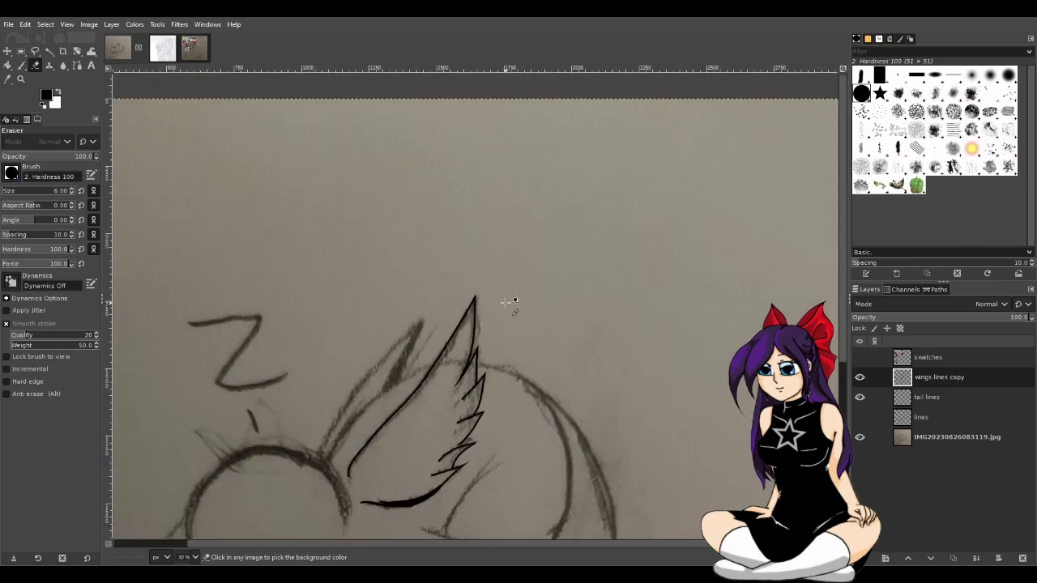
Taper the blunt inner end of the third feather's upper line to a point with the Eraser
{"action": "scroll", "coordinate": [508, 303], "scroll_direction": "up", "scroll_amount": 1, "text": "ctrl"}
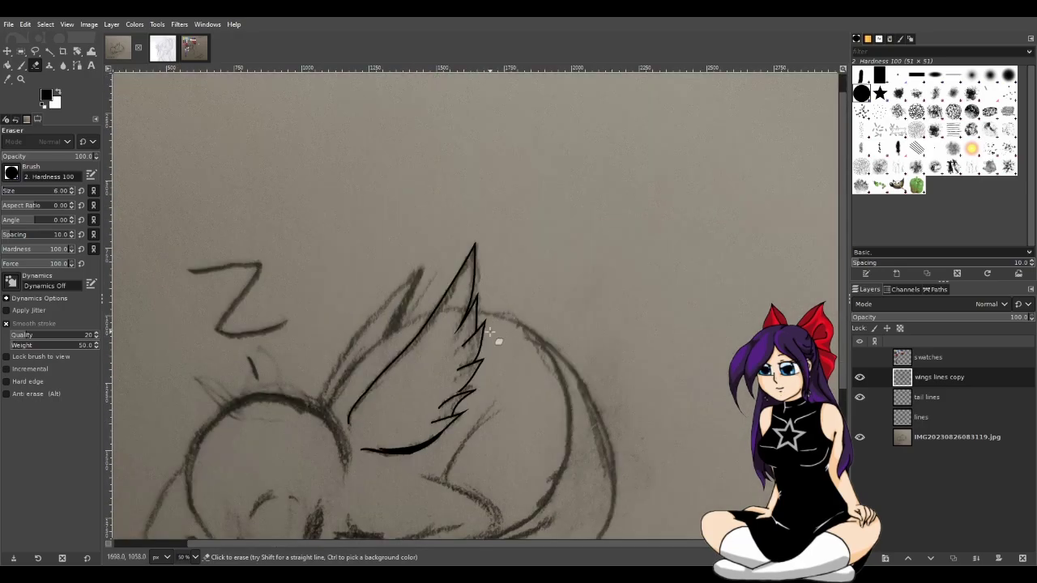
{"action": "scroll", "coordinate": [492, 325], "scroll_direction": "up", "scroll_amount": 5, "text": "ctrl"}
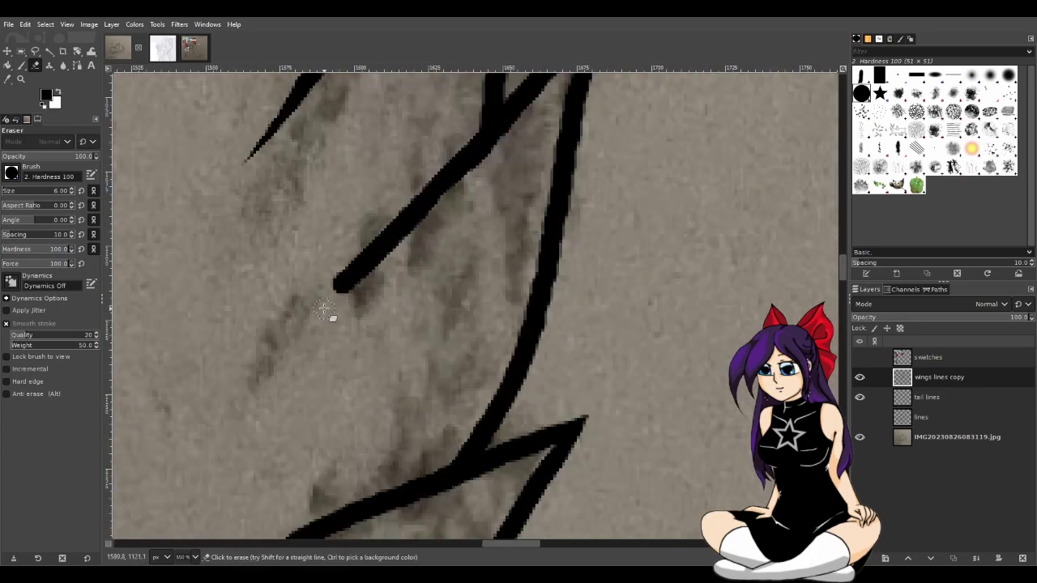
{"action": "mouse_move", "coordinate": [324, 293]}
{"action": "left_mouse_down"}
{"action": "mouse_move", "coordinate": [385, 172]}
{"action": "mouse_move", "coordinate": [315, 273]}
{"action": "mouse_move", "coordinate": [319, 285]}
{"action": "mouse_move", "coordinate": [331, 280]}
{"action": "mouse_move", "coordinate": [406, 155]}
{"action": "left_mouse_up"}
{"action": "left_click_drag", "start_coordinate": [337, 277], "coordinate": [412, 156]}
{"action": "left_click_drag", "start_coordinate": [339, 268], "coordinate": [416, 178]}
{"action": "key", "text": "ctrl+z"}
{"action": "left_click_drag", "start_coordinate": [347, 278], "coordinate": [424, 152]}
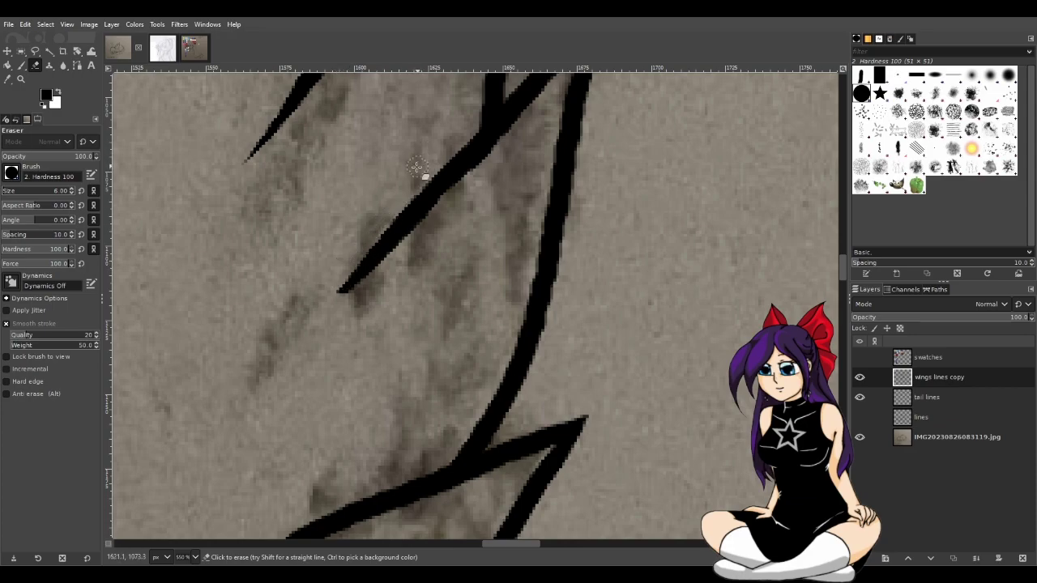
{"action": "left_click_drag", "start_coordinate": [345, 287], "coordinate": [426, 169]}
{"action": "left_click_drag", "start_coordinate": [320, 311], "coordinate": [375, 285]}
Taper the blunt inner end of the fourth feather's upper line to a point with the Eraser
{"action": "scroll", "coordinate": [419, 308], "scroll_direction": "down", "scroll_amount": 4, "text": "ctrl"}
{"action": "scroll", "coordinate": [419, 308], "scroll_direction": "down", "scroll_amount": 1, "text": "ctrl"}
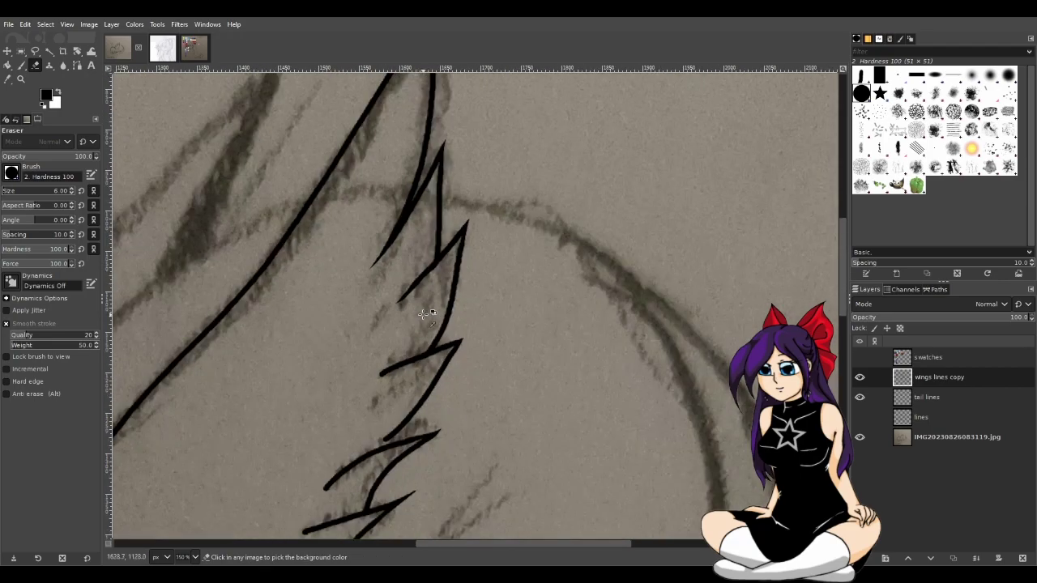
{"action": "scroll", "coordinate": [421, 313], "scroll_direction": "up", "scroll_amount": 1, "text": "ctrl"}
{"action": "scroll", "coordinate": [393, 270], "scroll_direction": "up", "scroll_amount": 2, "text": "ctrl"}
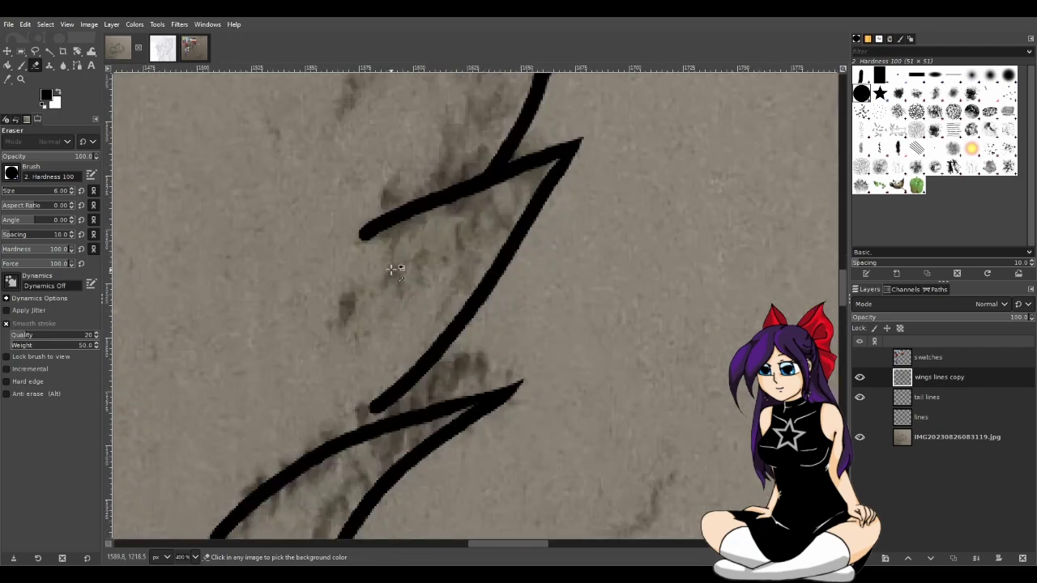
{"action": "scroll", "coordinate": [393, 269], "scroll_direction": "up", "scroll_amount": 1, "text": "ctrl"}
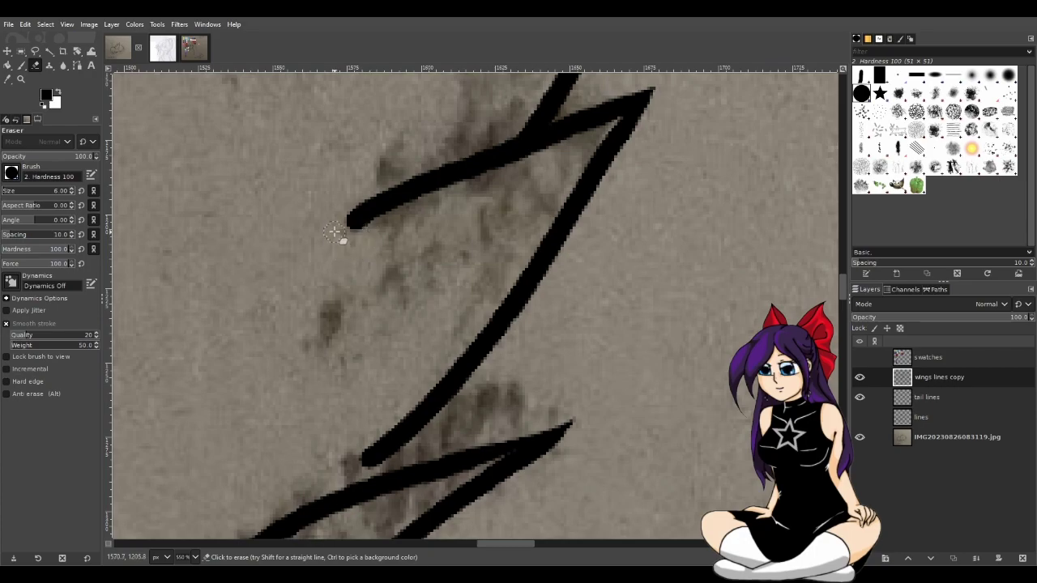
{"action": "mouse_move", "coordinate": [349, 230]}
{"action": "left_mouse_down"}
{"action": "mouse_move", "coordinate": [409, 235]}
{"action": "mouse_move", "coordinate": [416, 220]}
{"action": "left_mouse_up"}
{"action": "left_click_drag", "start_coordinate": [342, 241], "coordinate": [429, 158]}
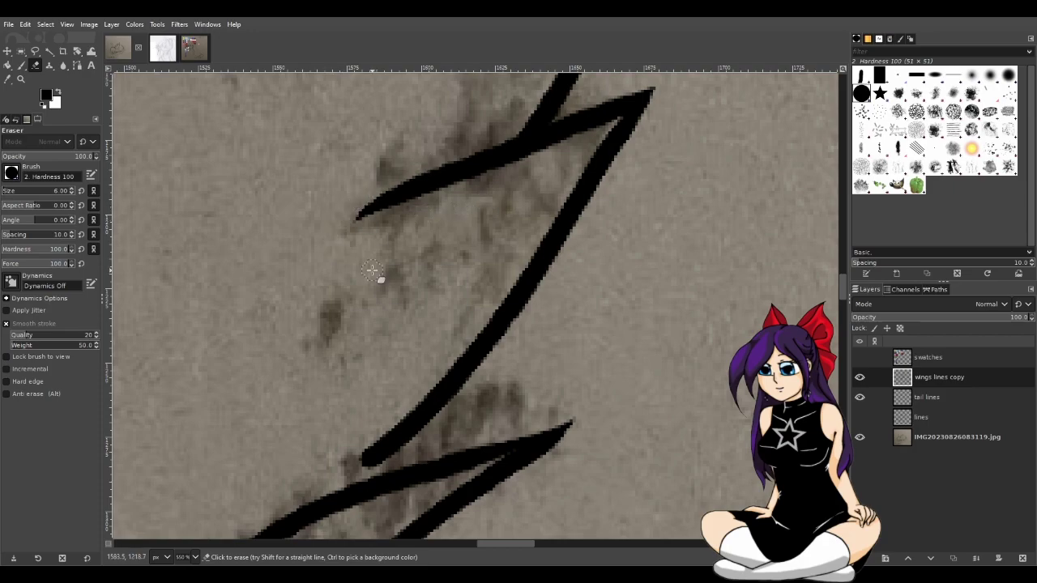
Taper the rounded inner end of the fifth feather's curved upper line with the Eraser, undoing one excess stroke
{"action": "scroll", "coordinate": [372, 276], "scroll_direction": "down", "scroll_amount": 3}
{"action": "scroll", "coordinate": [369, 293], "scroll_direction": "down", "scroll_amount": 3}
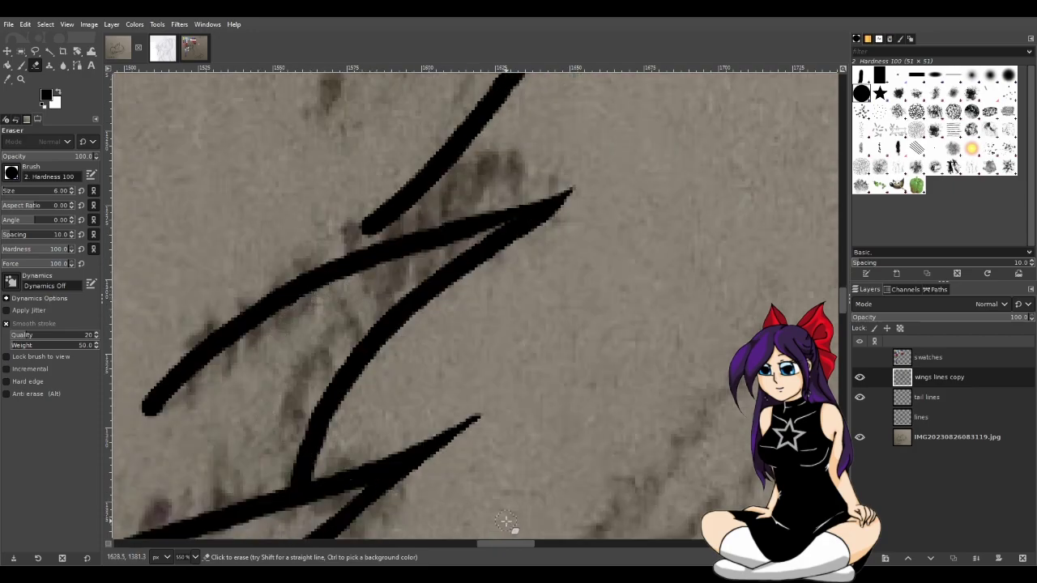
{"action": "mouse_move", "coordinate": [516, 545]}
{"action": "left_mouse_down"}
{"action": "mouse_move", "coordinate": [491, 547]}
{"action": "mouse_move", "coordinate": [501, 547]}
{"action": "left_mouse_up"}
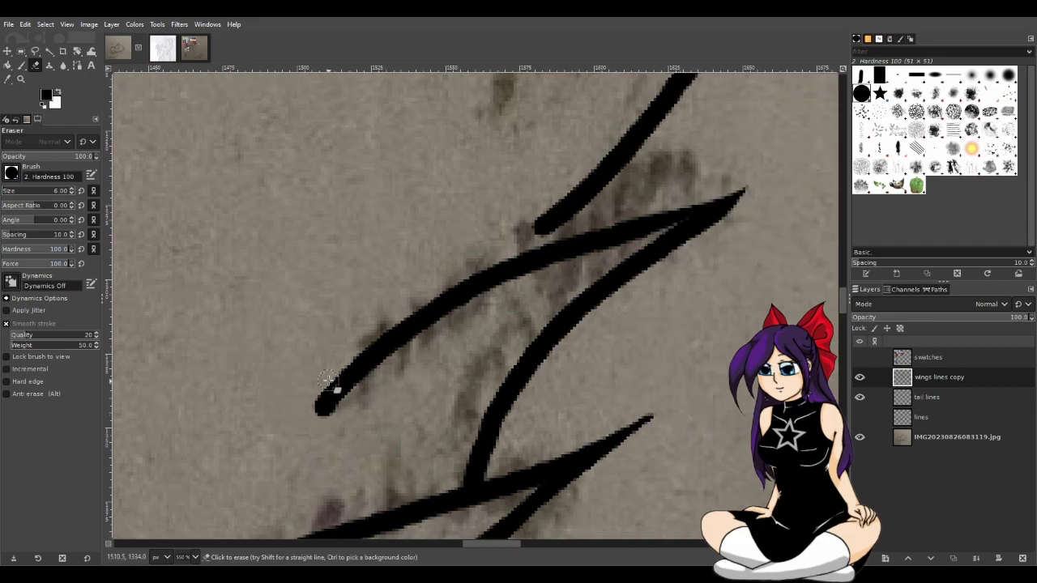
{"action": "left_click_drag", "start_coordinate": [323, 417], "coordinate": [403, 391]}
{"action": "left_click_drag", "start_coordinate": [325, 436], "coordinate": [380, 389]}
{"action": "mouse_move", "coordinate": [304, 429]}
{"action": "left_mouse_down"}
{"action": "mouse_move", "coordinate": [332, 351]}
{"action": "mouse_move", "coordinate": [371, 299]}
{"action": "left_mouse_up"}
{"action": "left_click_drag", "start_coordinate": [304, 416], "coordinate": [393, 297]}
{"action": "key", "text": "ctrl+z"}
{"action": "left_click_drag", "start_coordinate": [342, 302], "coordinate": [315, 409]}
{"action": "left_click_drag", "start_coordinate": [351, 310], "coordinate": [314, 398]}
Thin the wing's thick lower curve by erasing along its upper side, removing the doubled line near its inner end
{"action": "scroll", "coordinate": [382, 352], "scroll_direction": "down", "scroll_amount": 5, "text": "ctrl"}
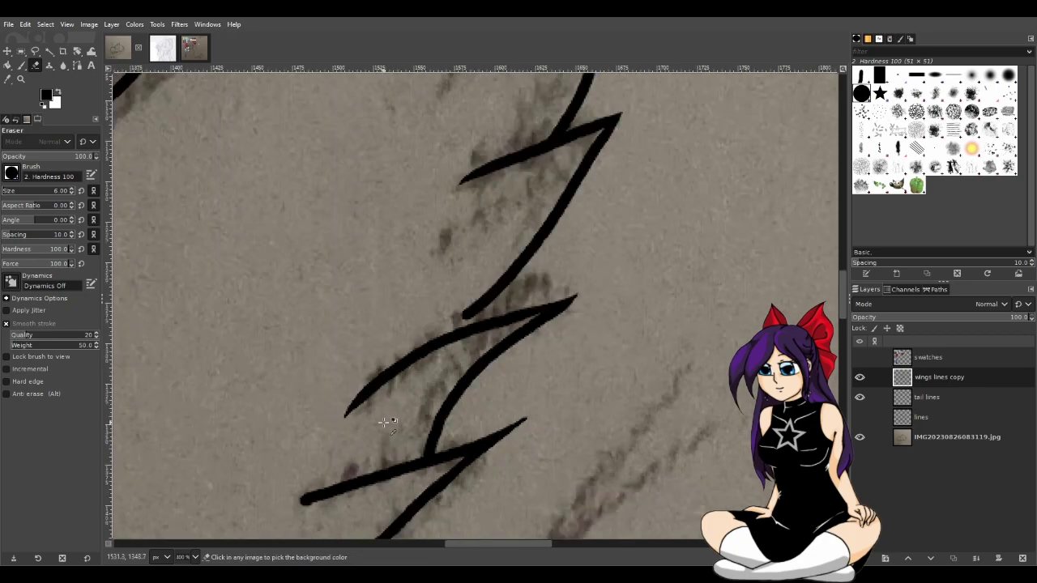
{"action": "scroll", "coordinate": [417, 426], "scroll_direction": "down", "scroll_amount": 3}
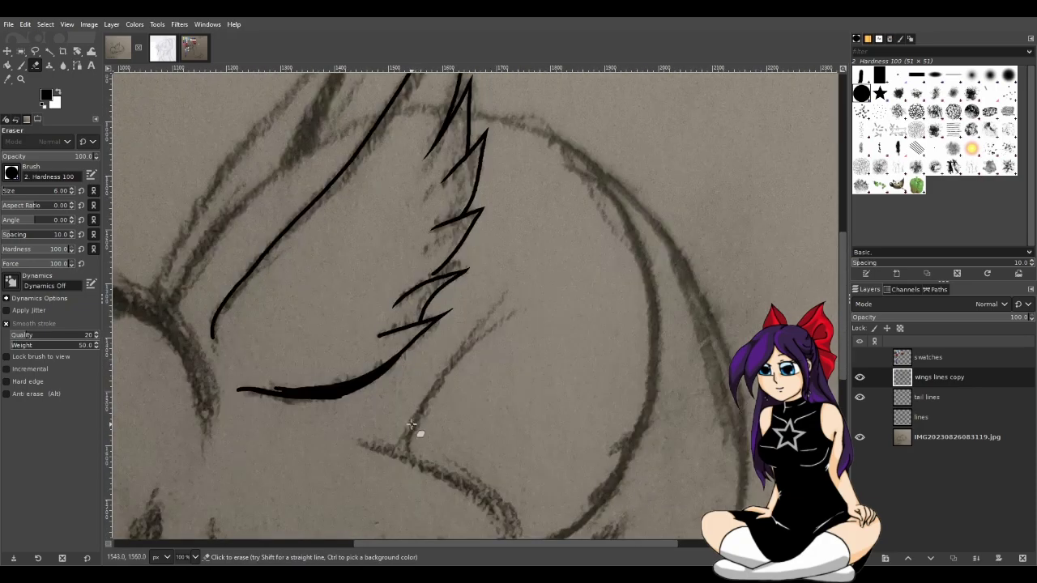
{"action": "scroll", "coordinate": [356, 324], "scroll_direction": "up", "scroll_amount": 3}
{"action": "scroll", "coordinate": [373, 279], "scroll_direction": "down", "scroll_amount": 3}
{"action": "scroll", "coordinate": [321, 400], "scroll_direction": "up", "scroll_amount": 3, "text": "ctrl"}
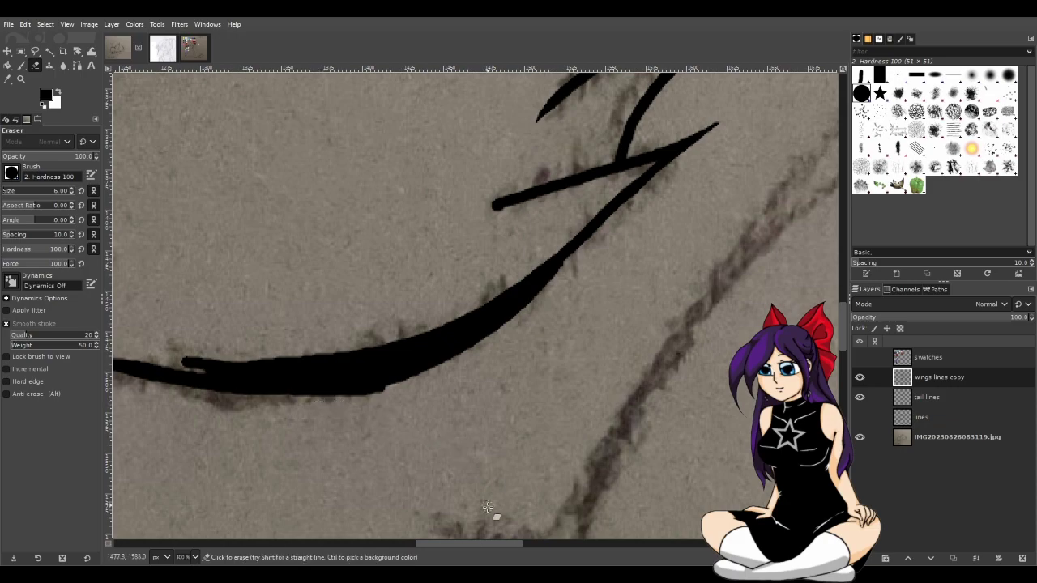
{"action": "left_click_drag", "start_coordinate": [467, 546], "coordinate": [444, 545]}
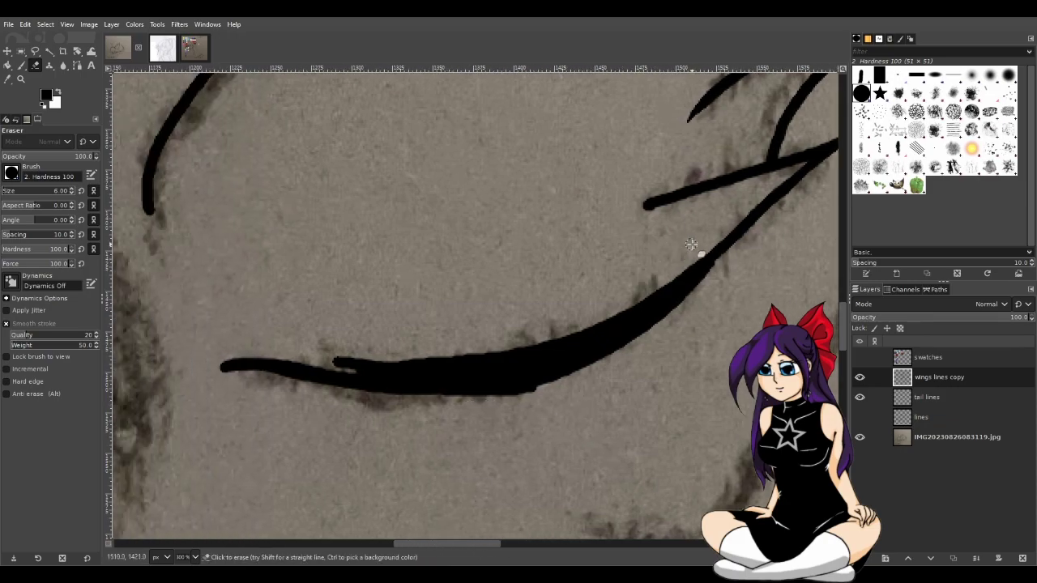
{"action": "mouse_move", "coordinate": [703, 251]}
{"action": "left_mouse_down"}
{"action": "mouse_move", "coordinate": [639, 307]}
{"action": "mouse_move", "coordinate": [534, 350]}
{"action": "mouse_move", "coordinate": [306, 349]}
{"action": "mouse_move", "coordinate": [402, 368]}
{"action": "mouse_move", "coordinate": [480, 360]}
{"action": "mouse_move", "coordinate": [613, 302]}
{"action": "left_mouse_up"}
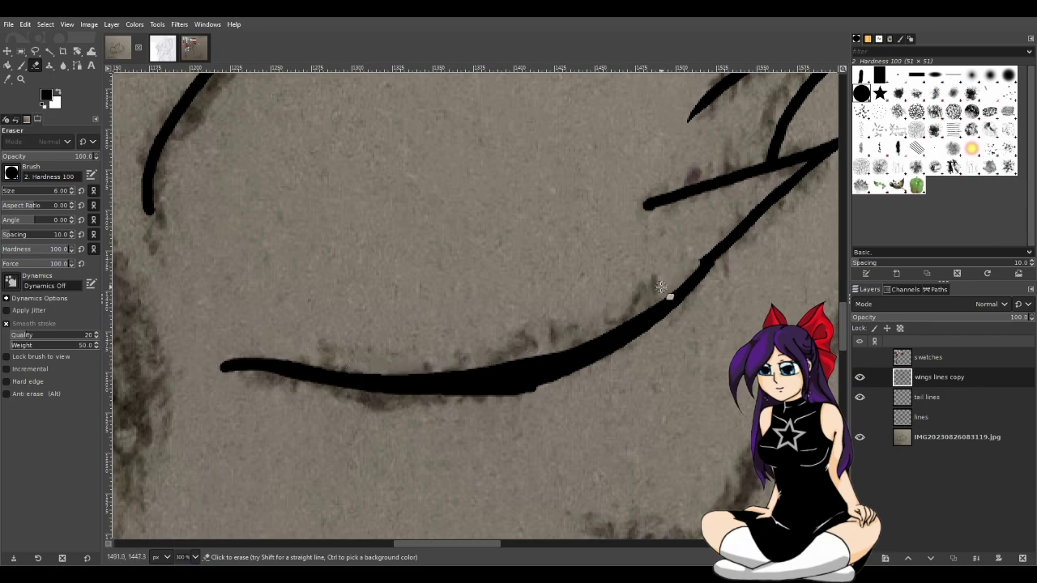
{"action": "mouse_move", "coordinate": [369, 369]}
{"action": "left_mouse_down"}
{"action": "mouse_move", "coordinate": [394, 378]}
{"action": "mouse_move", "coordinate": [555, 364]}
{"action": "mouse_move", "coordinate": [654, 308]}
{"action": "mouse_move", "coordinate": [701, 255]}
{"action": "mouse_move", "coordinate": [621, 322]}
{"action": "mouse_move", "coordinate": [527, 371]}
{"action": "mouse_move", "coordinate": [373, 375]}
{"action": "mouse_move", "coordinate": [326, 361]}
{"action": "mouse_move", "coordinate": [377, 375]}
{"action": "mouse_move", "coordinate": [527, 357]}
{"action": "left_mouse_up"}
{"action": "left_click_drag", "start_coordinate": [680, 281], "coordinate": [575, 340]}
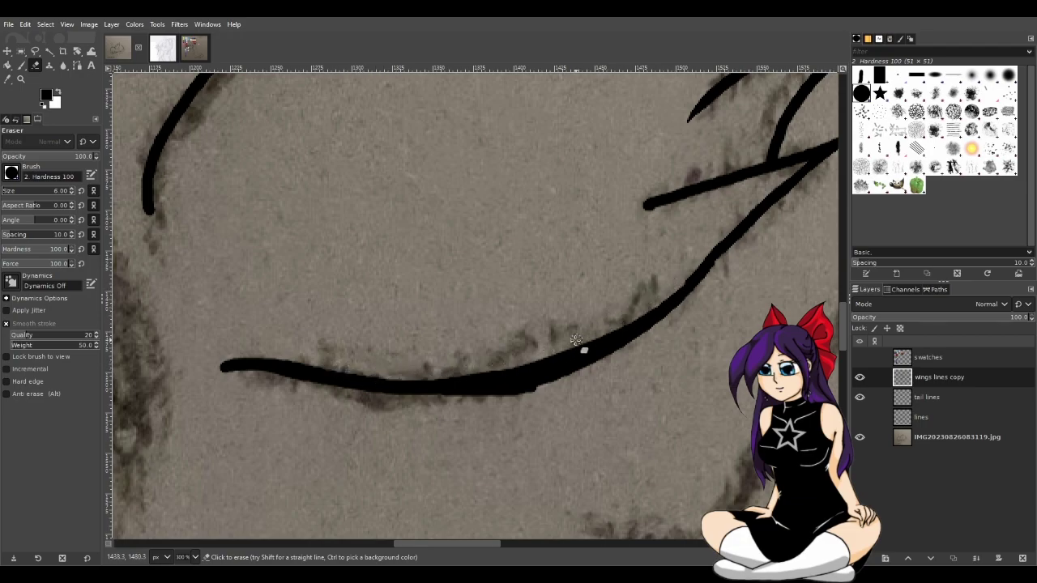
{"action": "left_click_drag", "start_coordinate": [429, 373], "coordinate": [639, 302]}
{"action": "mouse_move", "coordinate": [505, 366]}
{"action": "left_mouse_down"}
{"action": "mouse_move", "coordinate": [562, 354]}
{"action": "mouse_move", "coordinate": [663, 274]}
{"action": "left_mouse_up"}
{"action": "mouse_move", "coordinate": [579, 346]}
{"action": "left_mouse_down"}
{"action": "mouse_move", "coordinate": [685, 275]}
{"action": "mouse_move", "coordinate": [576, 363]}
{"action": "mouse_move", "coordinate": [692, 275]}
{"action": "mouse_move", "coordinate": [672, 282]}
{"action": "left_mouse_up"}
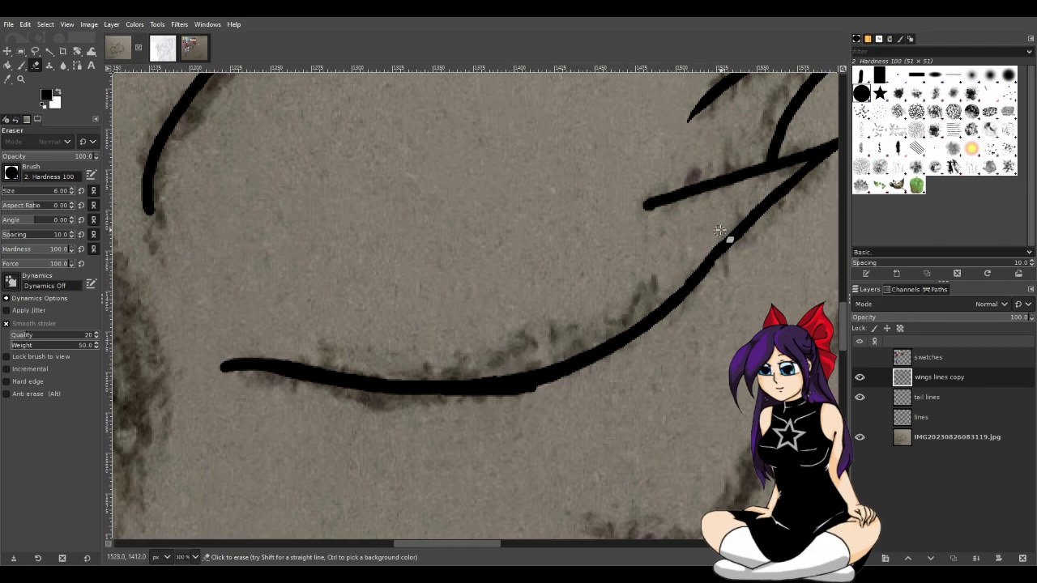
Try to shave the bump off the underside of the wing's lower curve with the Eraser
{"action": "scroll", "coordinate": [559, 393], "scroll_direction": "up", "scroll_amount": 3, "text": "ctrl"}
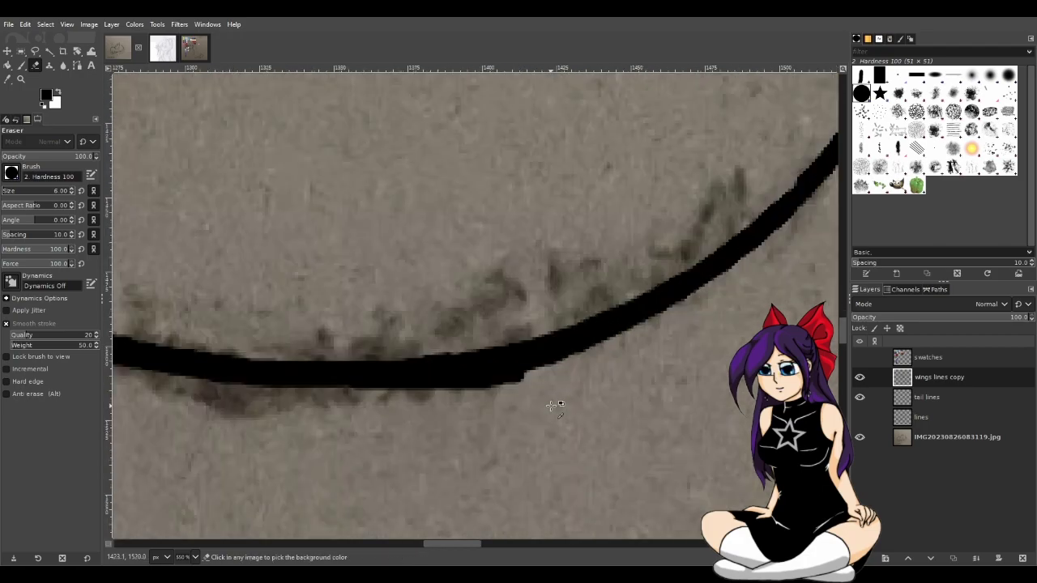
{"action": "mouse_move", "coordinate": [516, 372]}
{"action": "left_mouse_down"}
{"action": "mouse_move", "coordinate": [428, 390]}
{"action": "mouse_move", "coordinate": [248, 400]}
{"action": "left_mouse_up"}
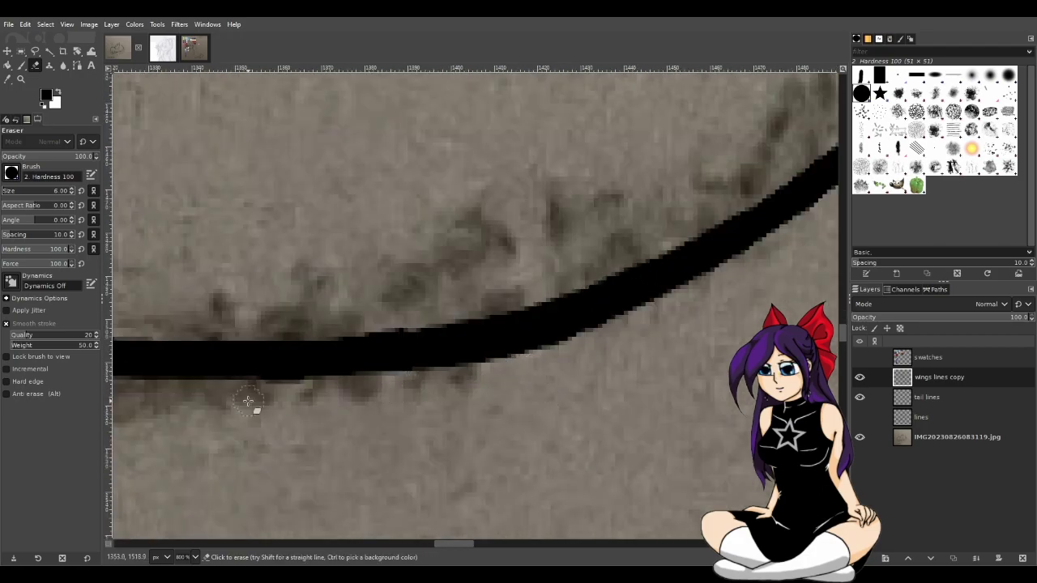
{"action": "scroll", "coordinate": [281, 407], "scroll_direction": "down", "scroll_amount": 5, "text": "ctrl"}
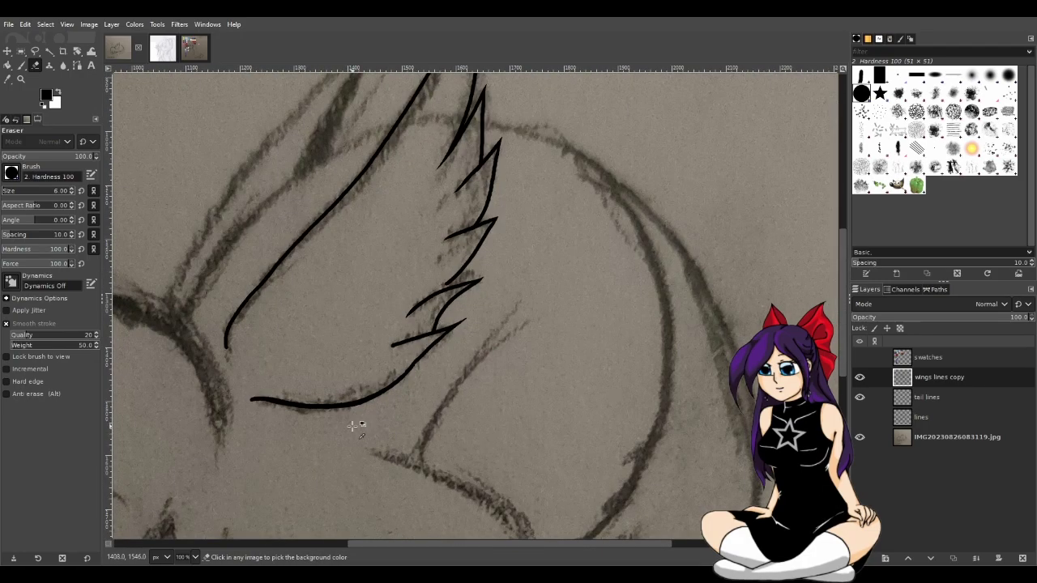
{"action": "scroll", "coordinate": [353, 426], "scroll_direction": "down", "scroll_amount": 2, "text": "ctrl"}
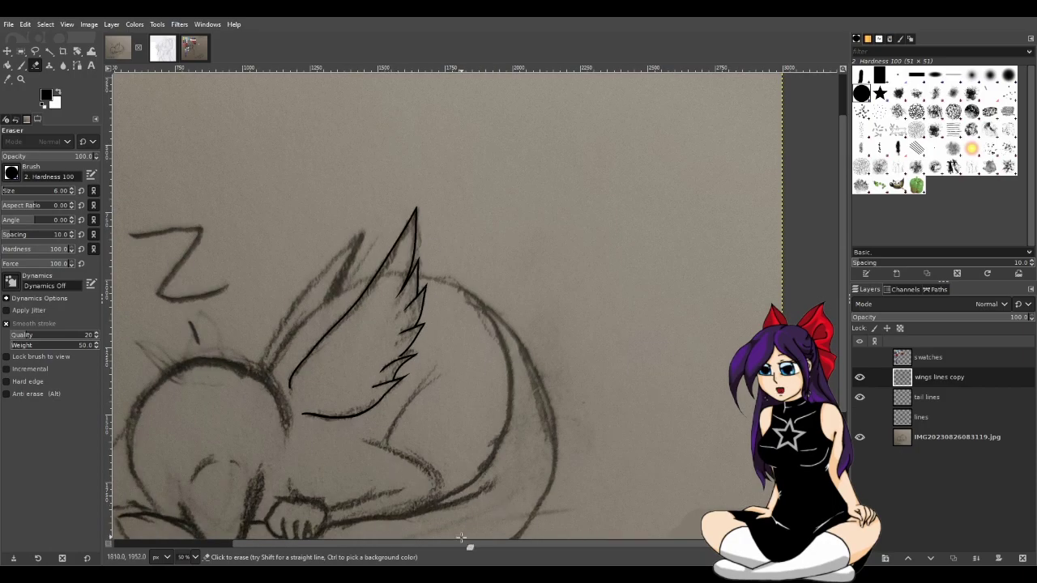
Erase the bump along the underside of the wing's lower curve to smooth it, undoing strokes that miss the contour
{"action": "scroll", "coordinate": [450, 541], "scroll_direction": "left", "scroll_amount": 3}
{"action": "scroll", "coordinate": [439, 468], "scroll_direction": "up", "scroll_amount": 3, "text": "ctrl"}
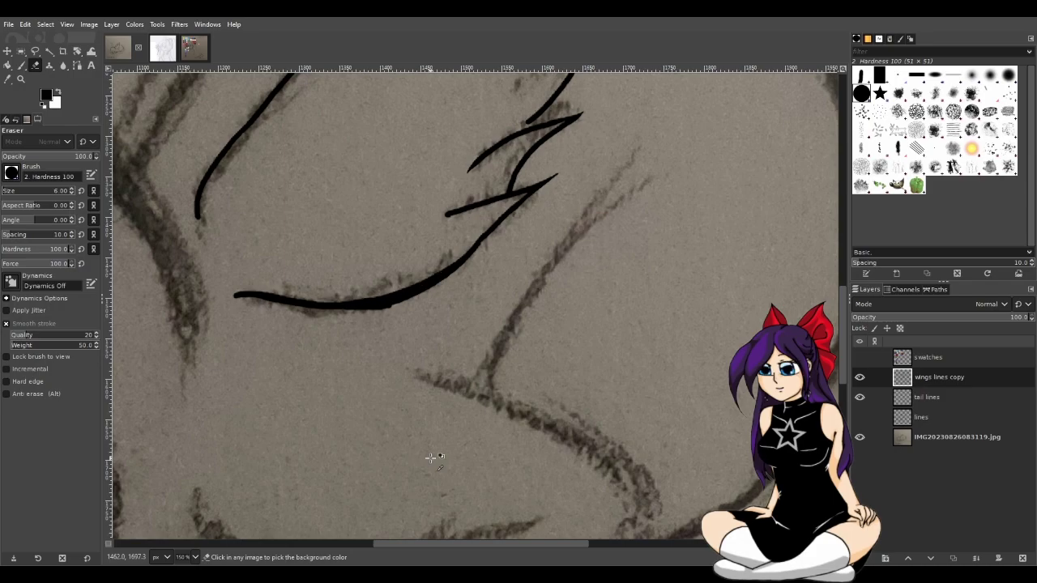
{"action": "scroll", "coordinate": [427, 345], "scroll_direction": "up", "scroll_amount": 2}
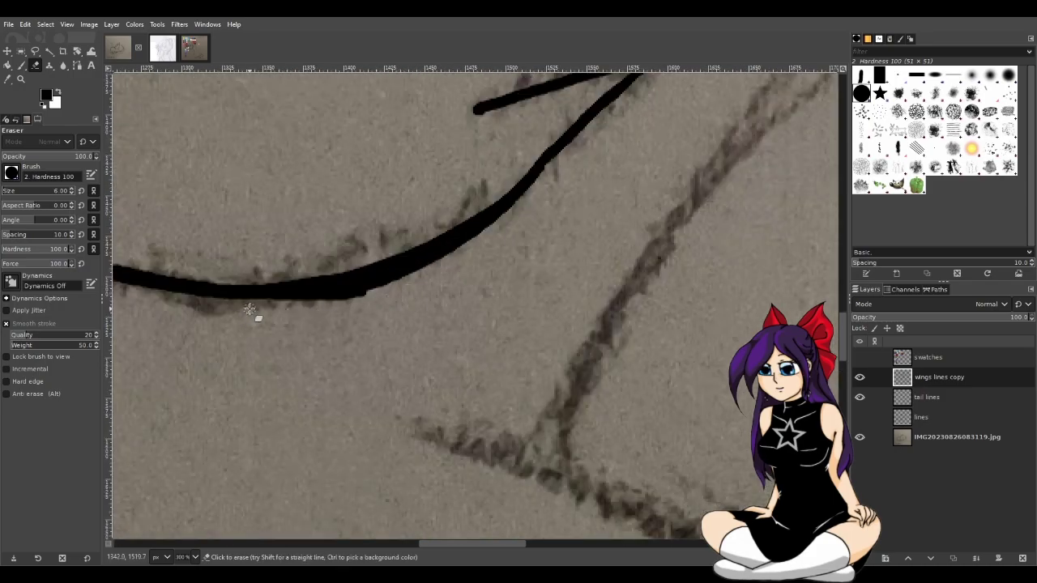
{"action": "left_click_drag", "start_coordinate": [257, 305], "coordinate": [528, 225]}
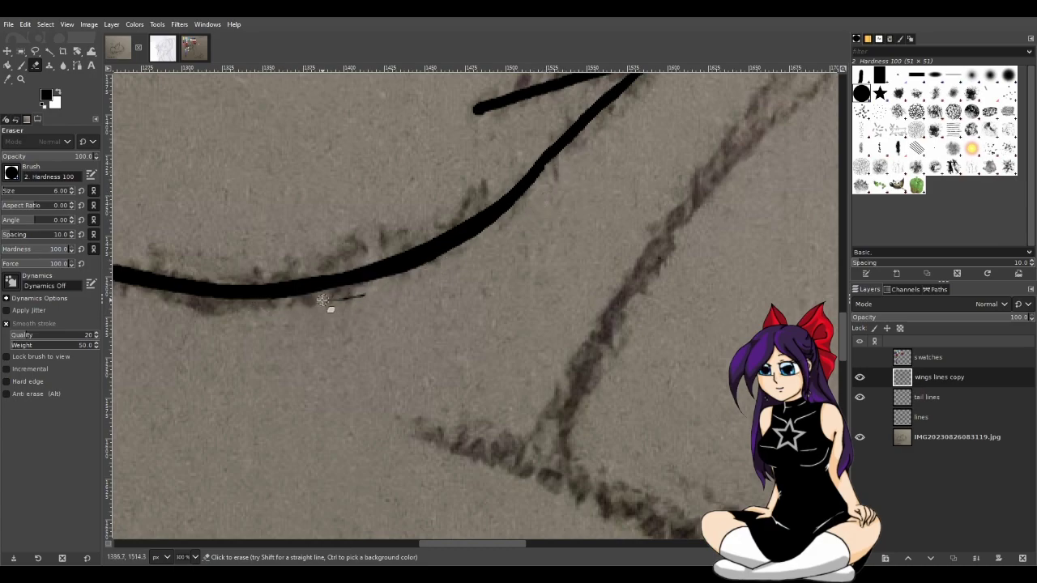
{"action": "key", "text": "ctrl+z"}
{"action": "left_click_drag", "start_coordinate": [282, 308], "coordinate": [519, 234]}
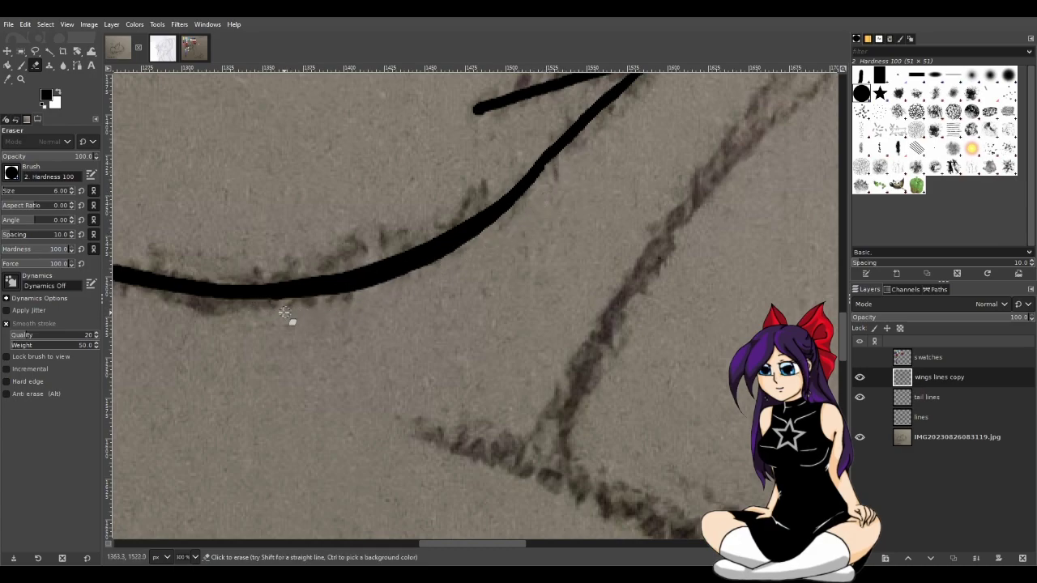
{"action": "left_click_drag", "start_coordinate": [271, 308], "coordinate": [528, 240]}
{"action": "key", "text": "ctrl+z"}
{"action": "mouse_move", "coordinate": [262, 308]}
{"action": "left_mouse_down"}
{"action": "mouse_move", "coordinate": [451, 262]}
{"action": "mouse_move", "coordinate": [447, 270]}
{"action": "left_mouse_up"}
{"action": "key", "text": "ctrl+z"}
{"action": "left_click_drag", "start_coordinate": [300, 308], "coordinate": [491, 238]}
{"action": "left_click_drag", "start_coordinate": [491, 542], "coordinate": [477, 543]}
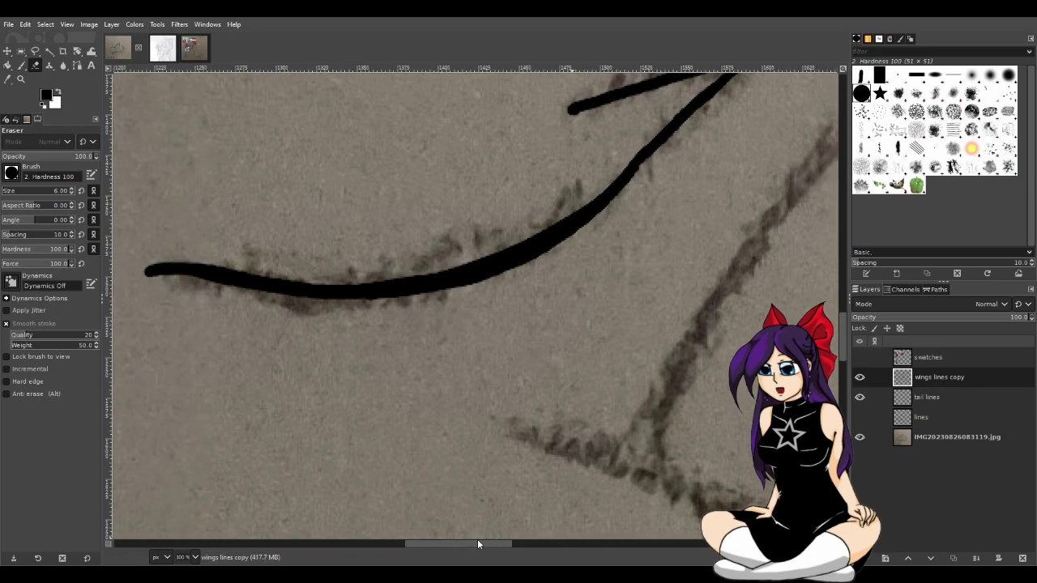
Smooth the kink in the wing's lower curve just below the lowest feather using the Paintbrush and Eraser
{"action": "scroll", "coordinate": [579, 284], "scroll_direction": "up", "scroll_amount": 3}
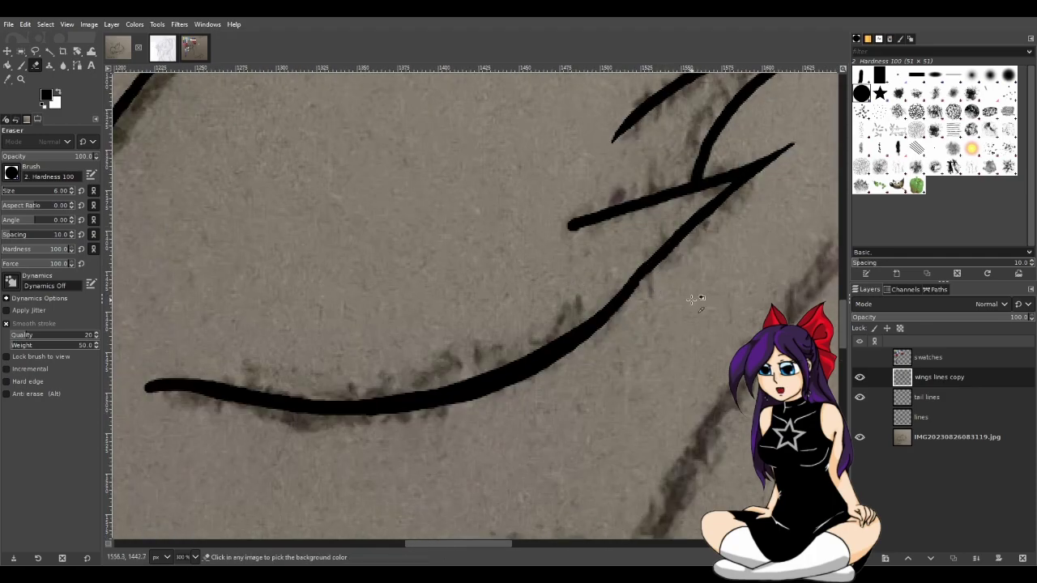
{"action": "scroll", "coordinate": [693, 298], "scroll_direction": "up", "scroll_amount": 1}
{"action": "key", "text": "p"}
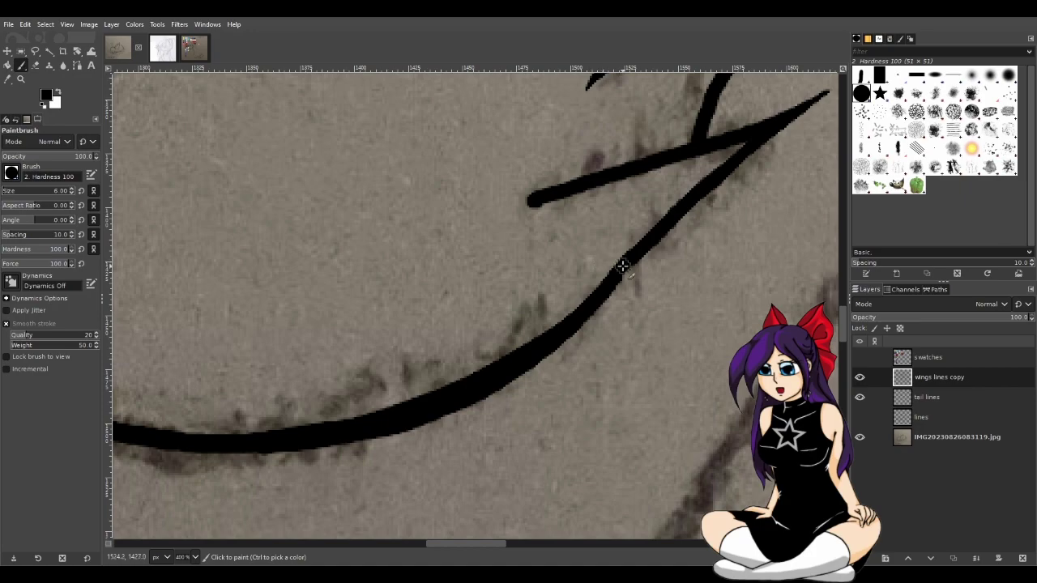
{"action": "scroll", "coordinate": [622, 265], "scroll_direction": "up", "scroll_amount": 1}
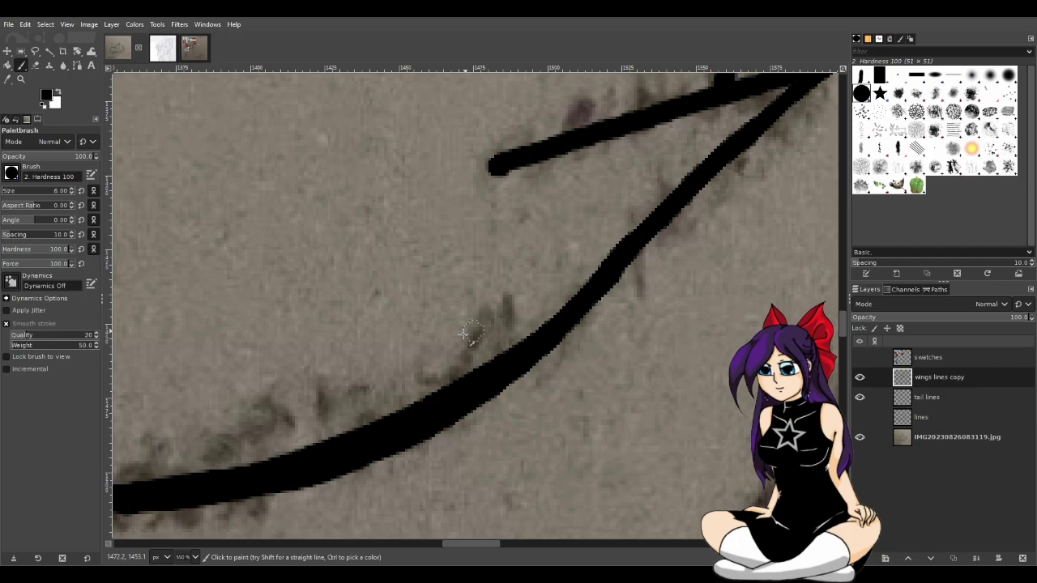
{"action": "key", "text": "shift+e"}
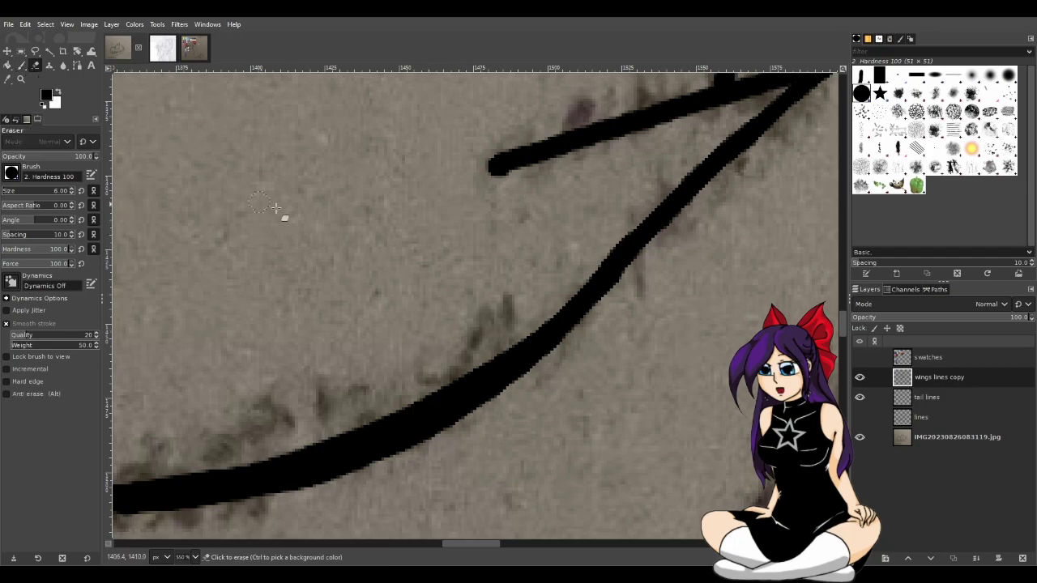
{"action": "left_click", "coordinate": [677, 233]}
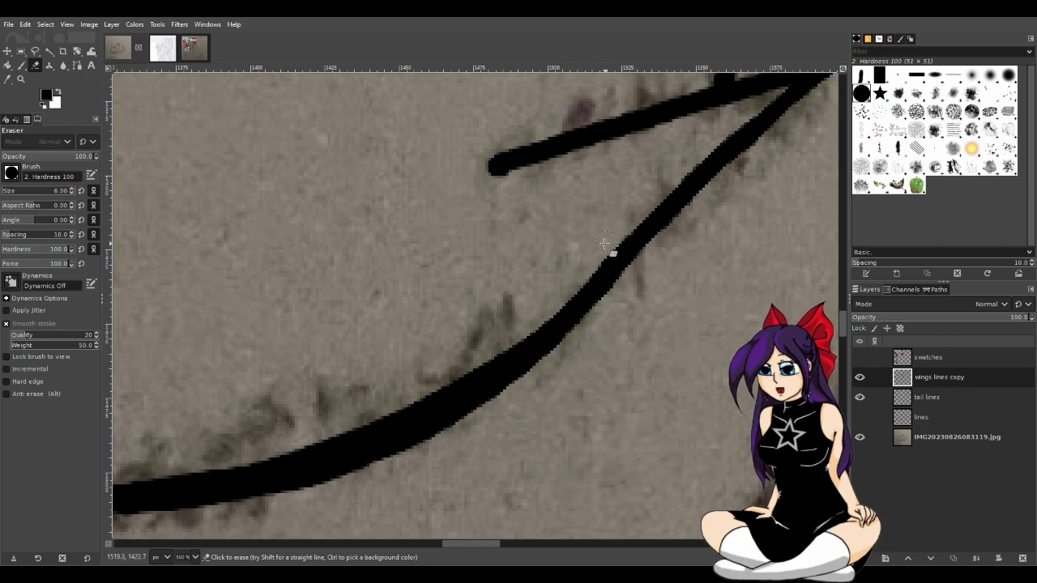
{"action": "scroll", "coordinate": [531, 308], "scroll_direction": "down", "scroll_amount": 3, "text": "ctrl"}
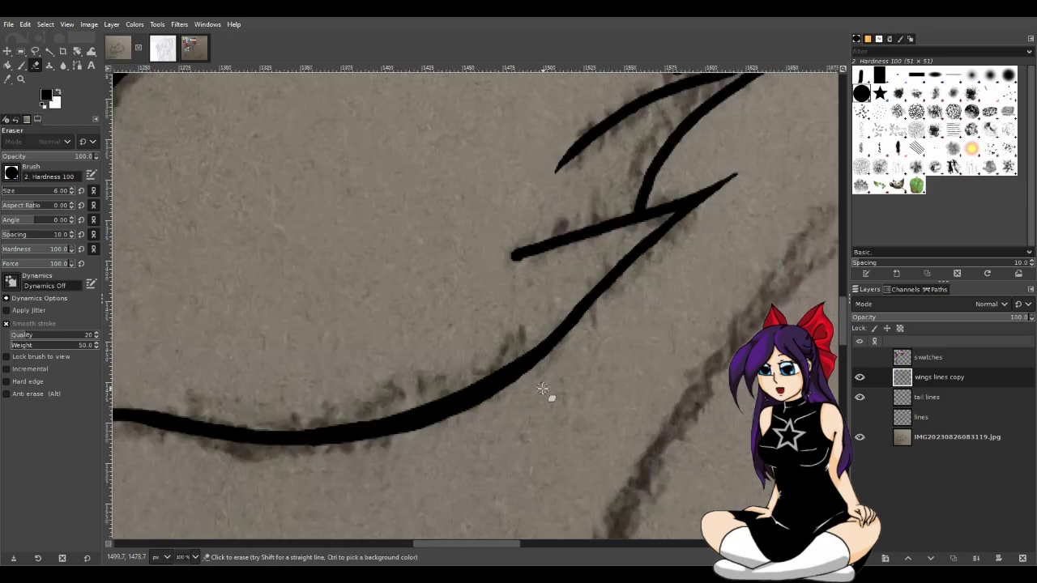
{"action": "scroll", "coordinate": [543, 389], "scroll_direction": "up", "scroll_amount": 3, "text": "ctrl"}
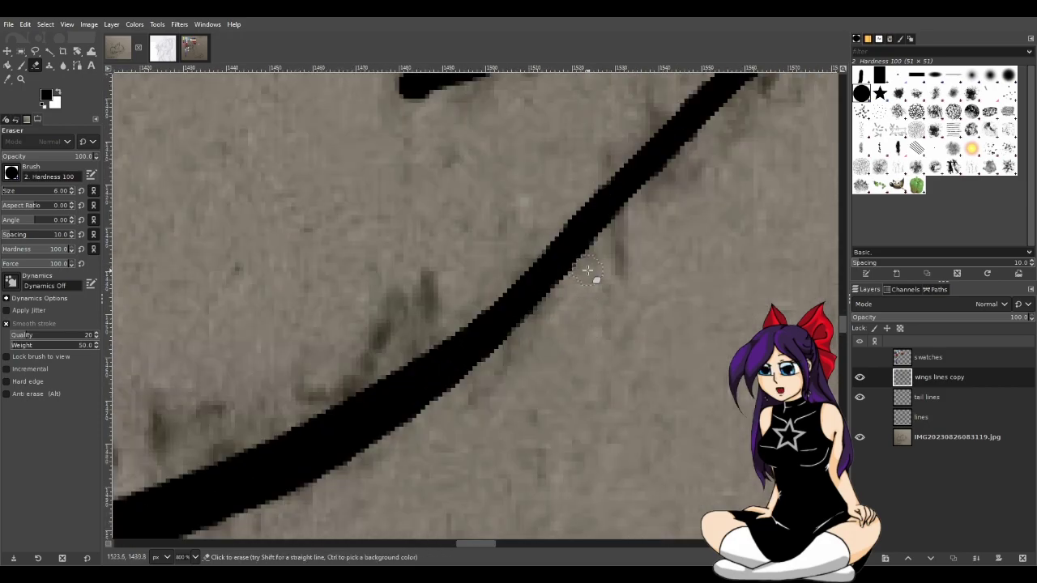
Taper the rounded inner end of the lowest feather's straight upper line with the Eraser, undoing misplaced strokes
{"action": "scroll", "coordinate": [473, 414], "scroll_direction": "down", "scroll_amount": 3, "text": "ctrl"}
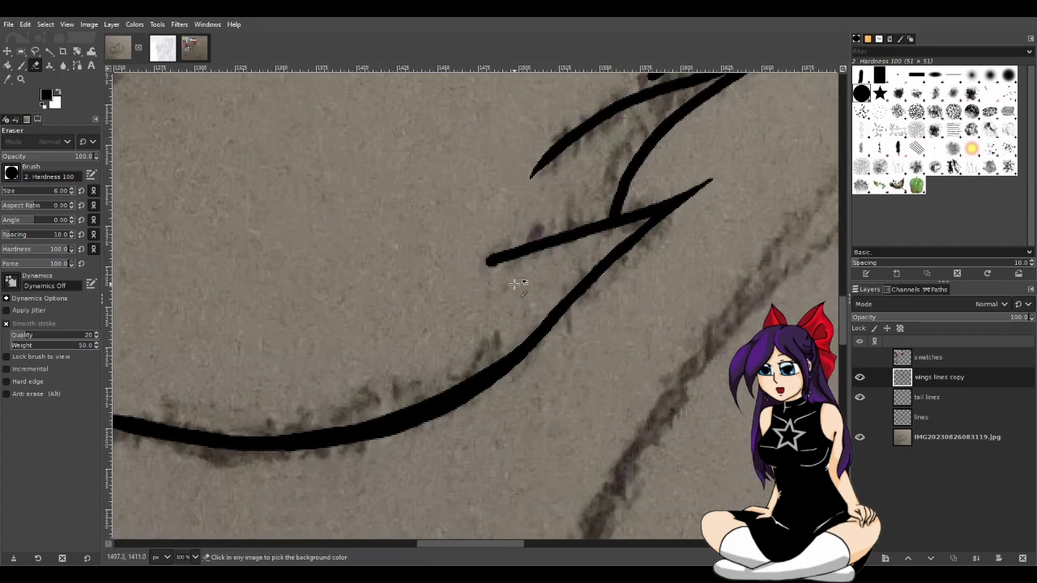
{"action": "scroll", "coordinate": [518, 283], "scroll_direction": "up", "scroll_amount": 2, "text": "ctrl"}
{"action": "left_click_drag", "start_coordinate": [467, 256], "coordinate": [562, 246]}
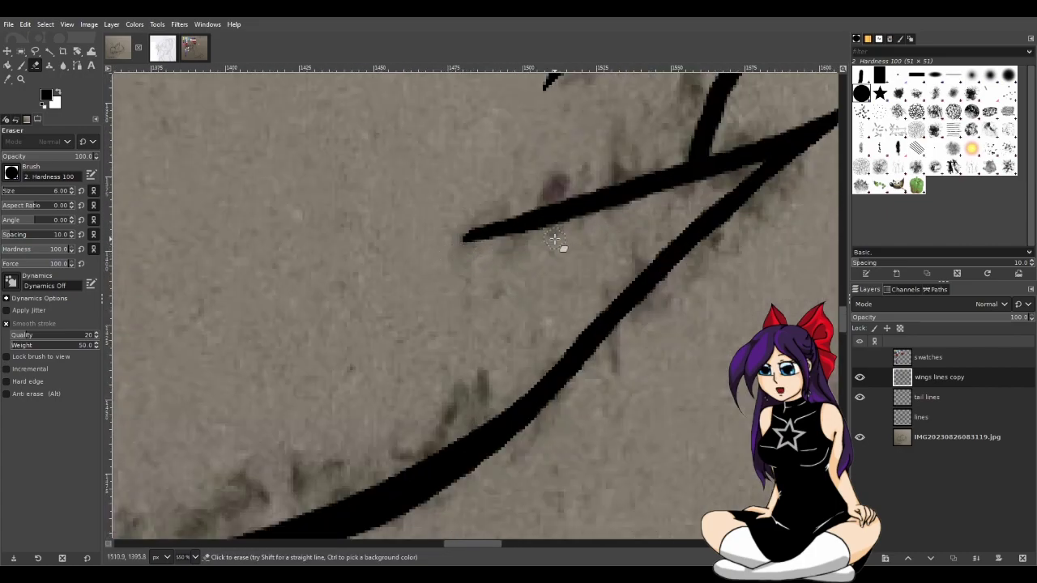
{"action": "key", "text": "ctrl+z"}
{"action": "mouse_move", "coordinate": [446, 261]}
{"action": "left_mouse_down"}
{"action": "mouse_move", "coordinate": [587, 235]}
{"action": "mouse_move", "coordinate": [445, 252]}
{"action": "mouse_move", "coordinate": [490, 252]}
{"action": "left_mouse_up"}
{"action": "left_click_drag", "start_coordinate": [443, 254], "coordinate": [563, 163]}
{"action": "key", "text": "ctrl+z"}
{"action": "left_click_drag", "start_coordinate": [444, 227], "coordinate": [539, 210]}
Undo the last erase on the lowest feather's line and erase along its inner end again to refine the point
{"action": "scroll", "coordinate": [455, 289], "scroll_direction": "down", "scroll_amount": 4, "text": "ctrl"}
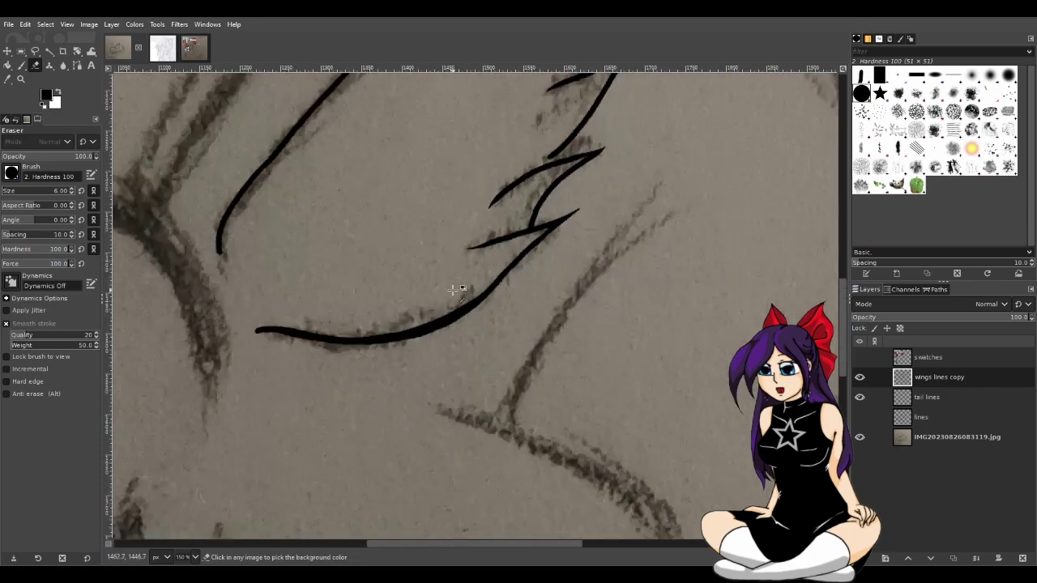
{"action": "scroll", "coordinate": [454, 289], "scroll_direction": "down", "scroll_amount": 1, "text": "ctrl"}
{"action": "scroll", "coordinate": [567, 203], "scroll_direction": "up", "scroll_amount": 5, "text": "ctrl"}
{"action": "scroll", "coordinate": [606, 254], "scroll_direction": "down", "scroll_amount": 1, "text": "ctrl"}
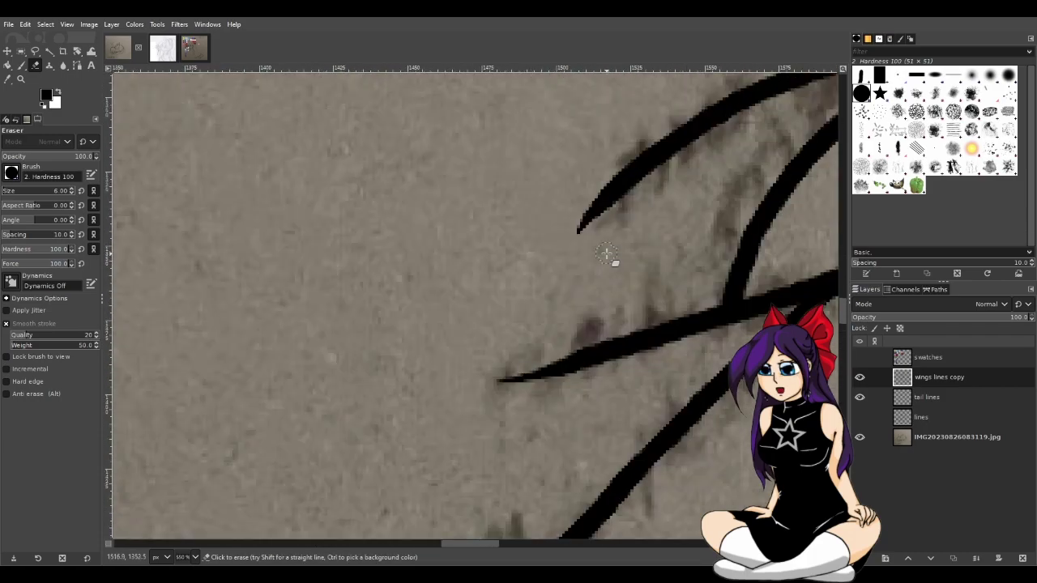
{"action": "key", "text": "ctrl+z"}
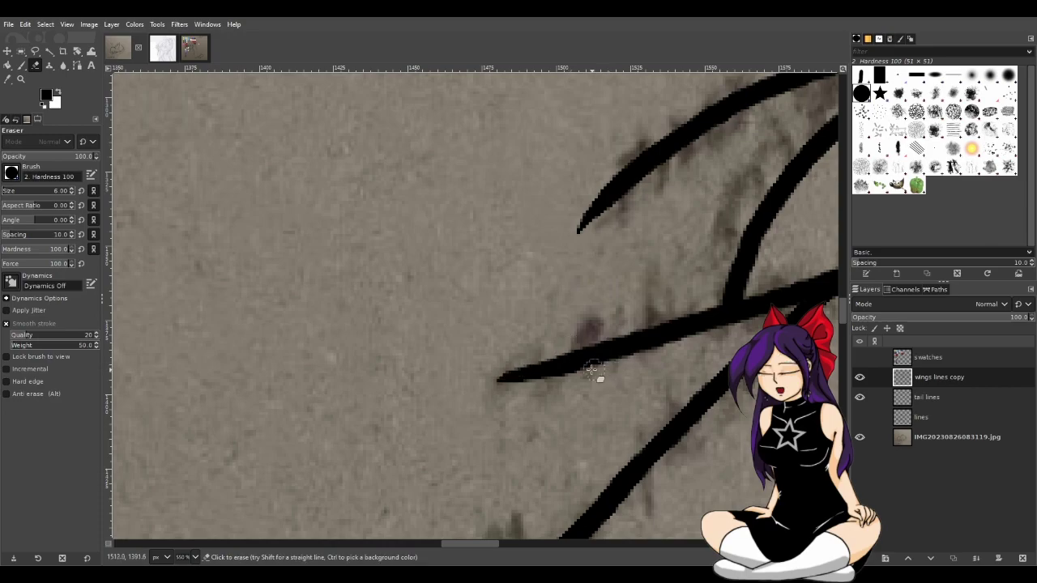
{"action": "left_click_drag", "start_coordinate": [486, 381], "coordinate": [614, 312]}
Thin the wing's lower curve by erasing along its underside, evening out the thick middle stretch
{"action": "key", "text": "1"}
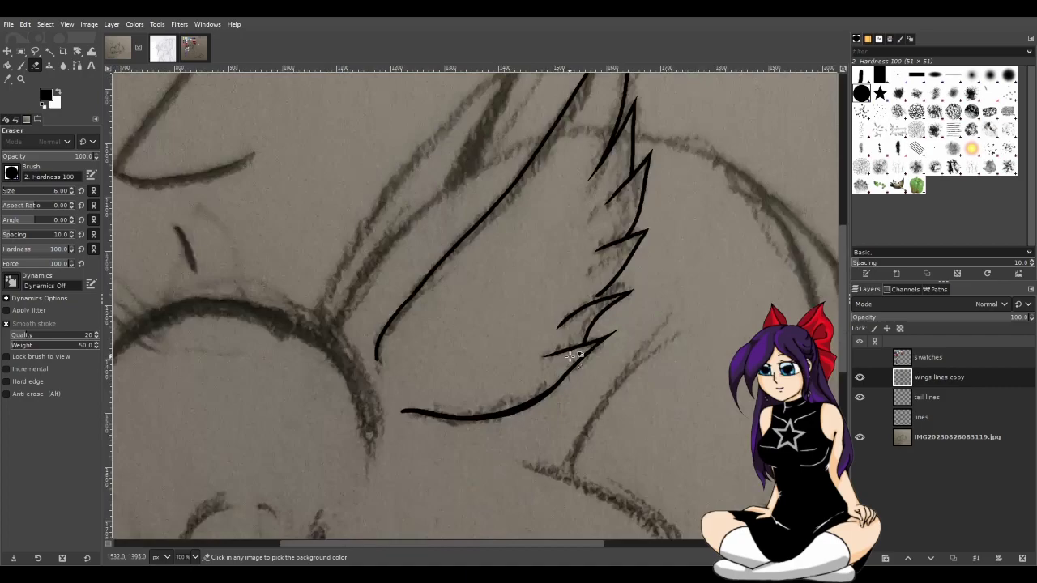
{"action": "scroll", "coordinate": [603, 351], "scroll_direction": "up", "scroll_amount": 3}
{"action": "scroll", "coordinate": [605, 350], "scroll_direction": "down", "scroll_amount": 3}
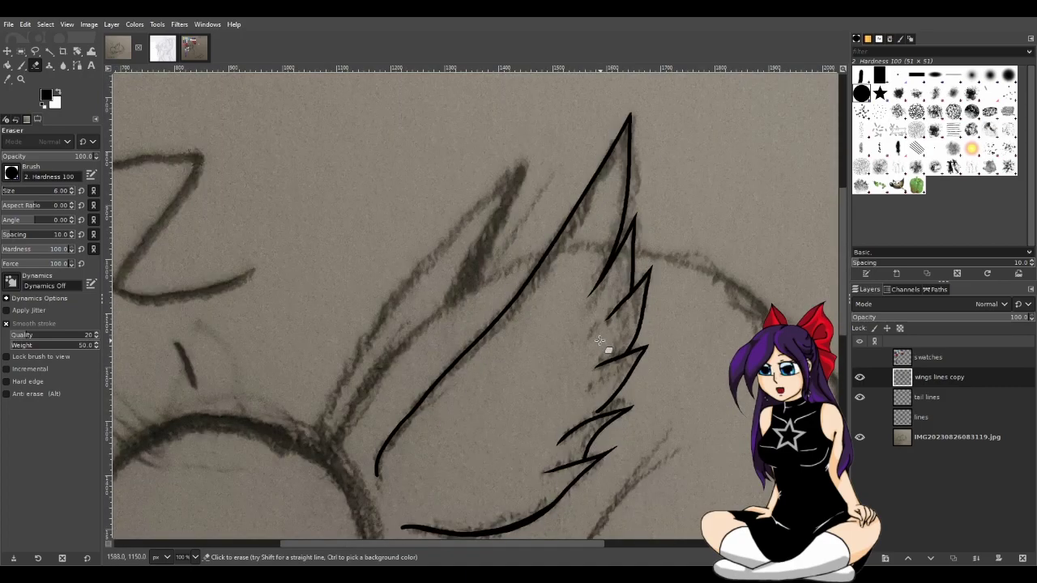
{"action": "scroll", "coordinate": [601, 341], "scroll_direction": "down", "scroll_amount": 3}
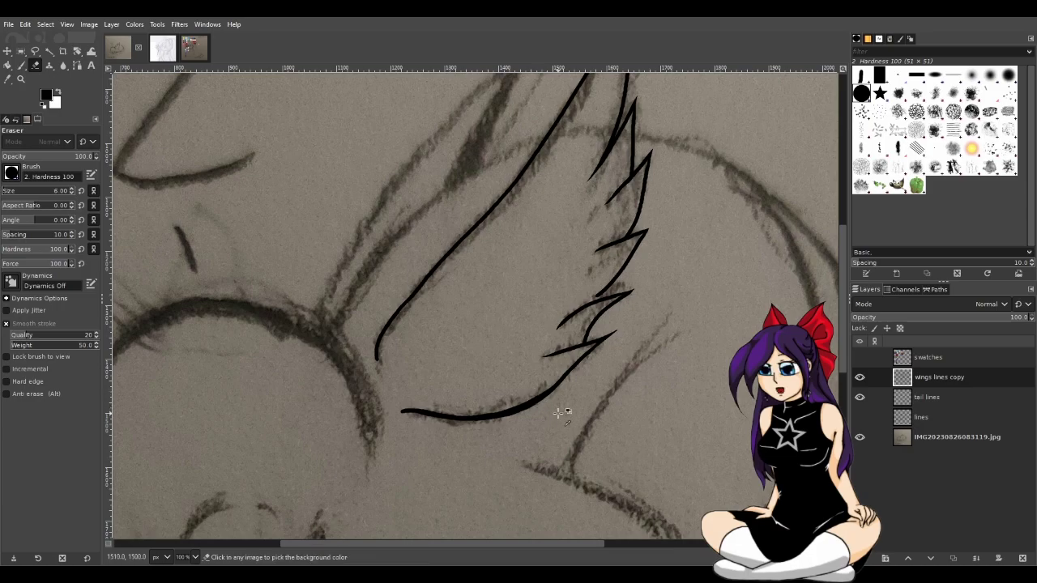
{"action": "scroll", "coordinate": [559, 411], "scroll_direction": "up", "scroll_amount": 1}
{"action": "scroll", "coordinate": [559, 412], "scroll_direction": "up", "scroll_amount": 1}
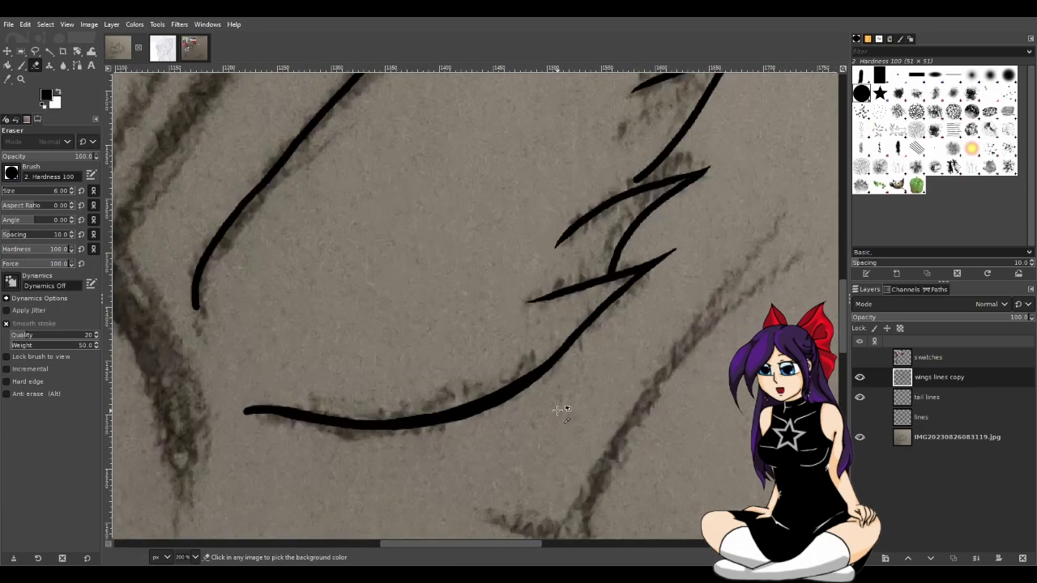
{"action": "scroll", "coordinate": [511, 408], "scroll_direction": "up", "scroll_amount": 1}
{"action": "left_click_drag", "start_coordinate": [502, 544], "coordinate": [483, 545]}
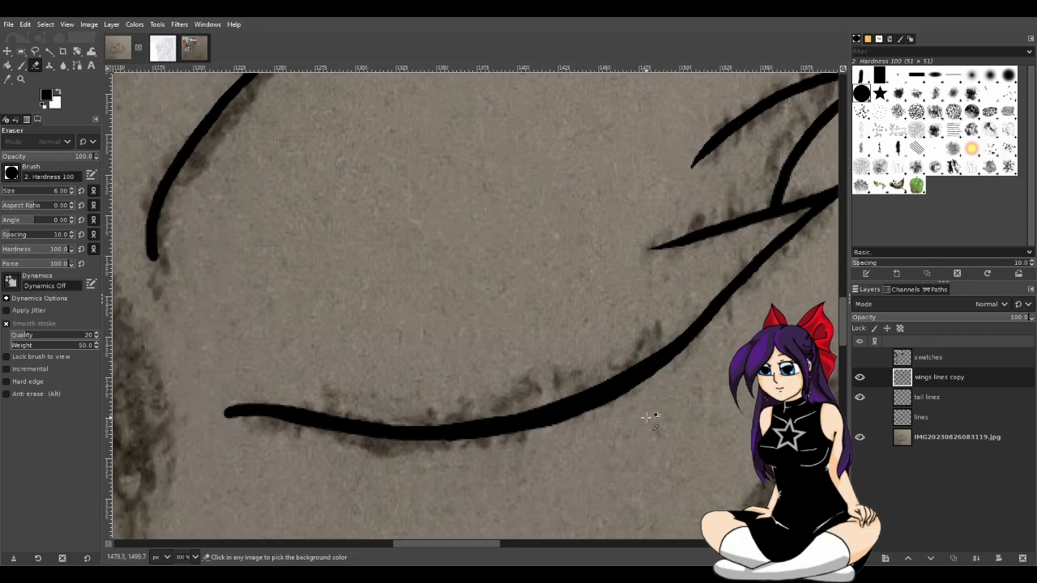
{"action": "scroll", "coordinate": [655, 418], "scroll_direction": "up", "scroll_amount": 1}
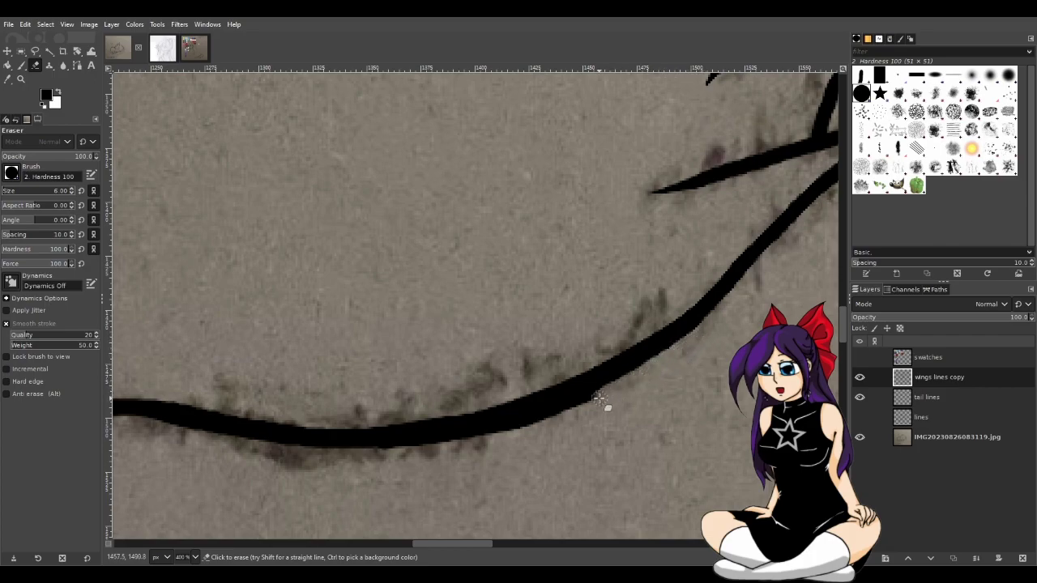
{"action": "mouse_move", "coordinate": [616, 393]}
{"action": "left_mouse_down"}
{"action": "mouse_move", "coordinate": [551, 428]}
{"action": "mouse_move", "coordinate": [446, 449]}
{"action": "mouse_move", "coordinate": [254, 456]}
{"action": "mouse_move", "coordinate": [446, 454]}
{"action": "mouse_move", "coordinate": [627, 398]}
{"action": "left_mouse_up"}
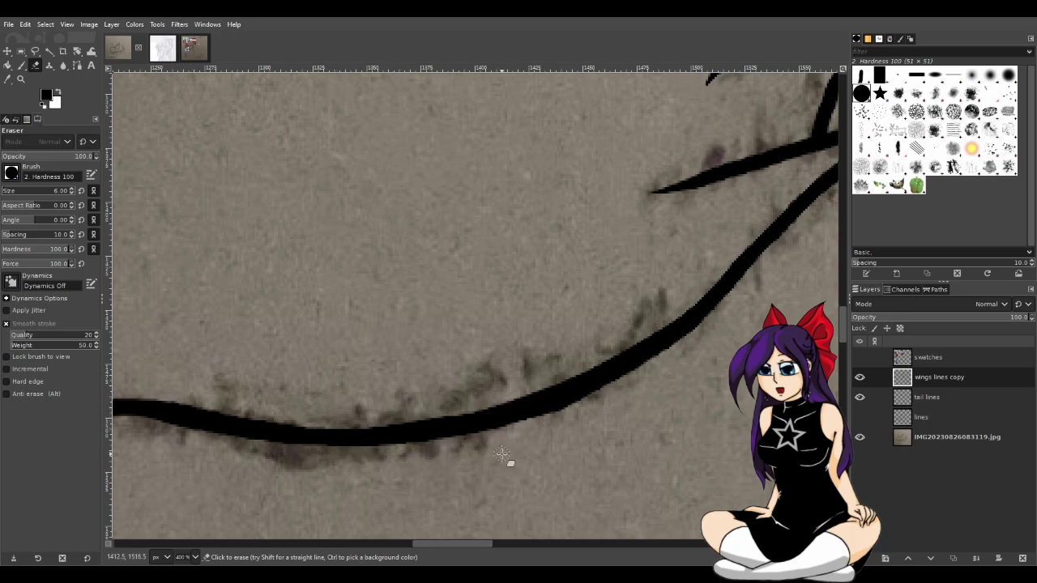
{"action": "mouse_move", "coordinate": [663, 362]}
{"action": "left_mouse_down"}
{"action": "mouse_move", "coordinate": [547, 420]}
{"action": "mouse_move", "coordinate": [454, 446]}
{"action": "mouse_move", "coordinate": [292, 463]}
{"action": "left_mouse_up"}
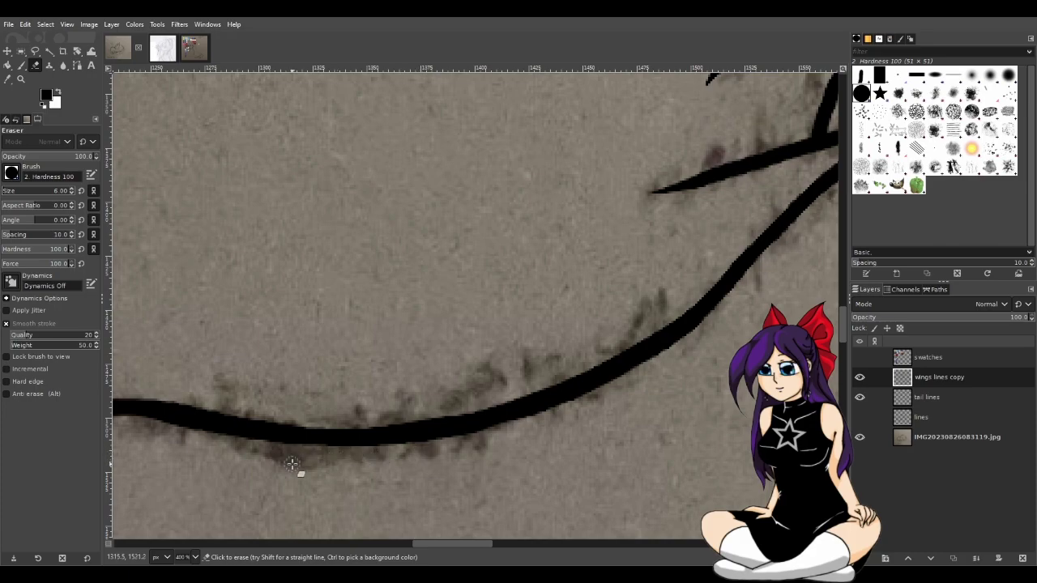
{"action": "mouse_move", "coordinate": [686, 346]}
{"action": "left_mouse_down"}
{"action": "mouse_move", "coordinate": [503, 428]}
{"action": "mouse_move", "coordinate": [432, 445]}
{"action": "mouse_move", "coordinate": [258, 451]}
{"action": "left_mouse_up"}
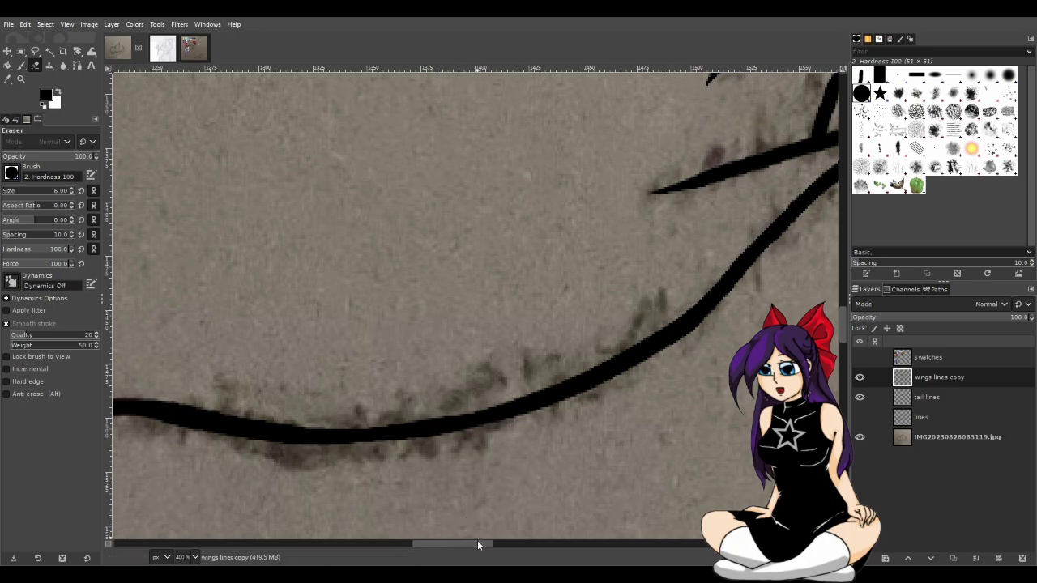
Taper the rounded inner end of the wing's lower curve to a point by erasing its underside
{"action": "left_click_drag", "start_coordinate": [477, 544], "coordinate": [457, 543]}
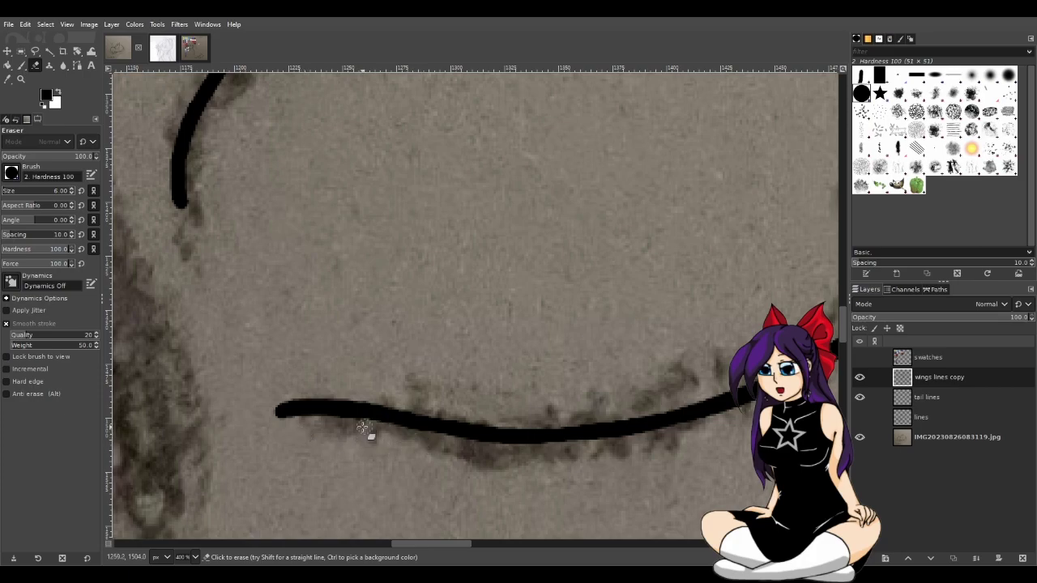
{"action": "left_click_drag", "start_coordinate": [382, 433], "coordinate": [275, 418]}
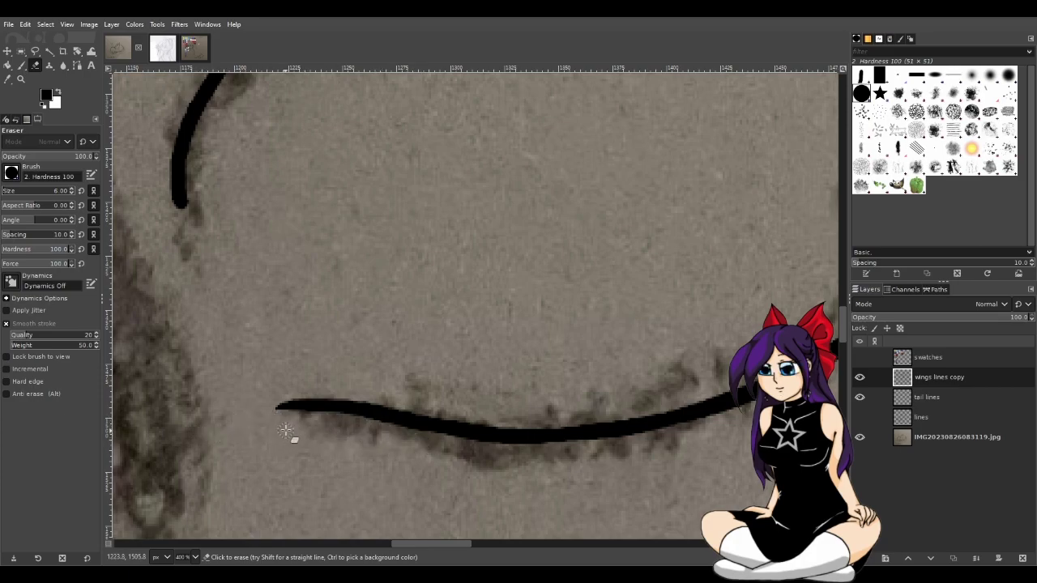
Undo the last eraser stroke and erase around the left end of the wing's lower line to taper it to a thin point
{"action": "key", "text": "ctrl+z"}
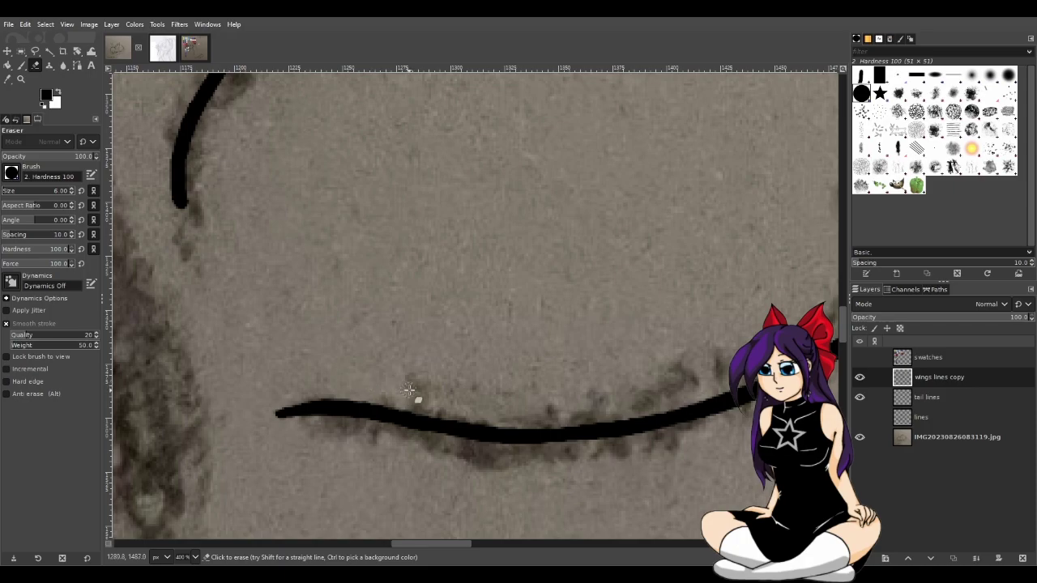
{"action": "left_click", "coordinate": [286, 418]}
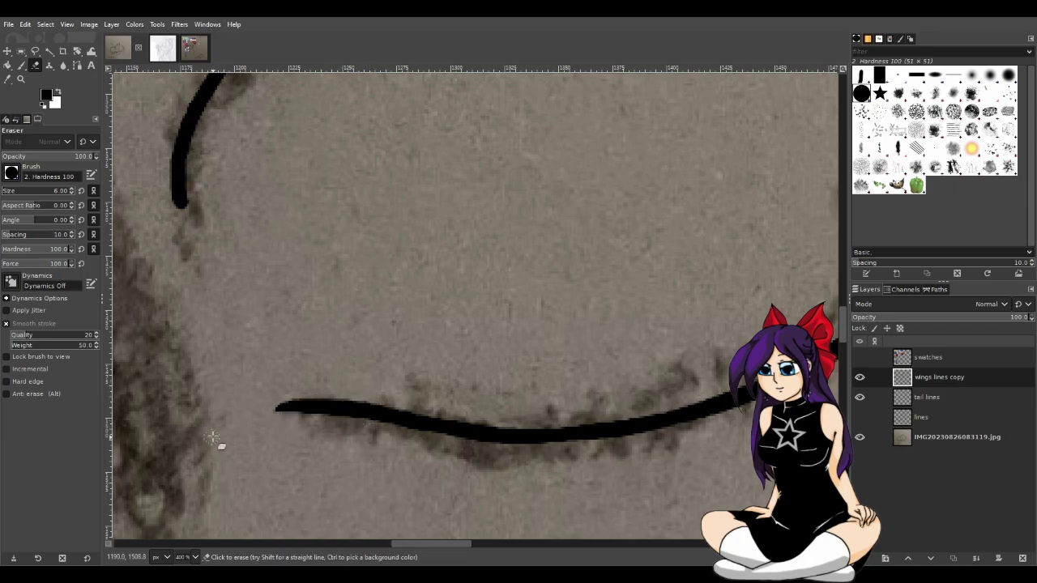
{"action": "mouse_move", "coordinate": [270, 408]}
{"action": "left_mouse_down"}
{"action": "mouse_move", "coordinate": [311, 400]}
{"action": "mouse_move", "coordinate": [435, 424]}
{"action": "mouse_move", "coordinate": [421, 414]}
{"action": "mouse_move", "coordinate": [209, 411]}
{"action": "left_mouse_up"}
{"action": "key", "text": "ctrl+z"}
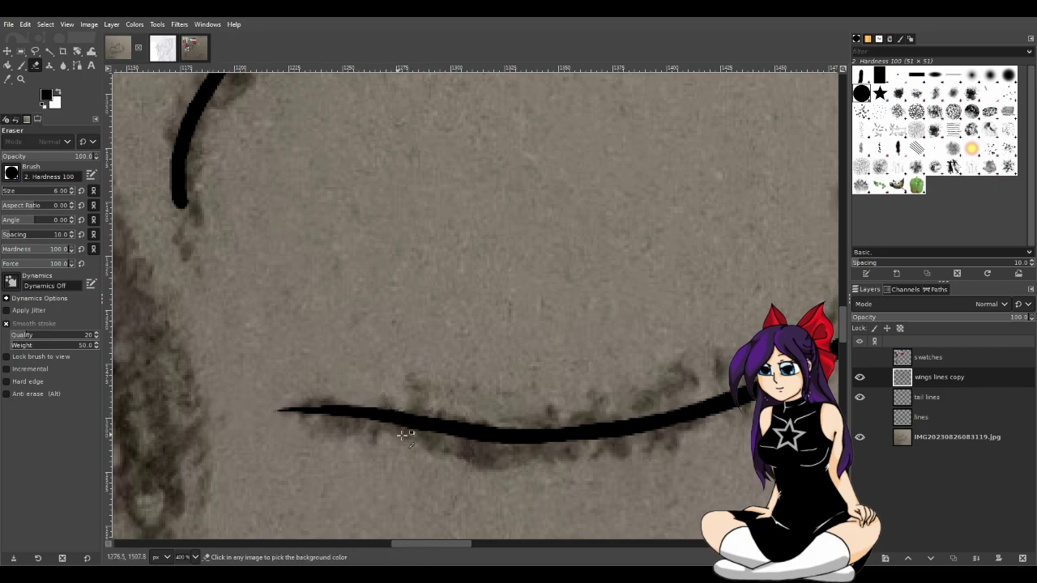
Extend the lower end of the wing's long front line slightly with the Paintbrush and erase both its sides to a tapered tip
{"action": "scroll", "coordinate": [502, 469], "scroll_direction": "down", "scroll_amount": 4}
{"action": "scroll", "coordinate": [549, 472], "scroll_direction": "down", "scroll_amount": 1}
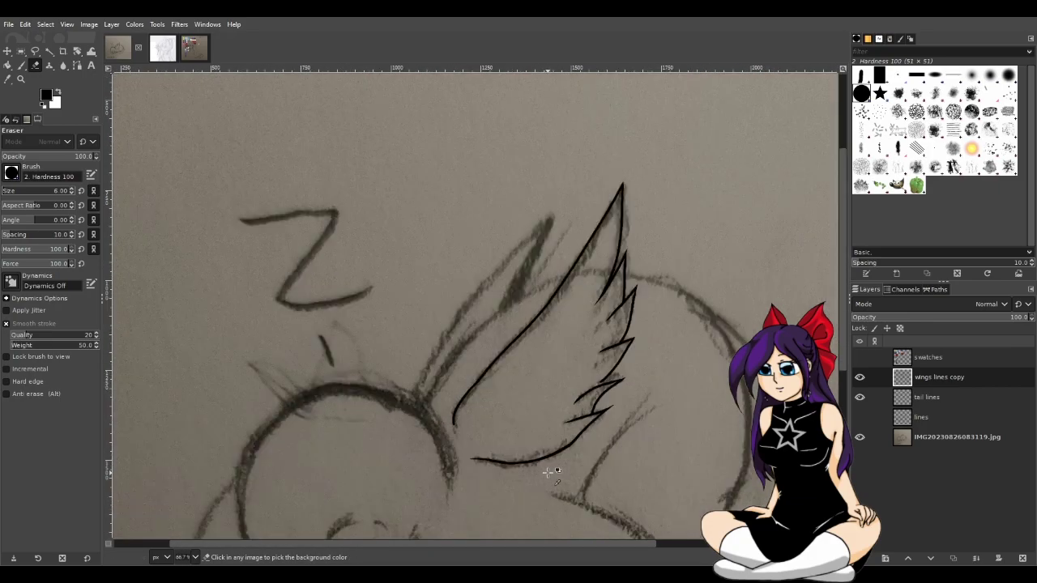
{"action": "scroll", "coordinate": [548, 473], "scroll_direction": "up", "scroll_amount": 2}
{"action": "scroll", "coordinate": [502, 465], "scroll_direction": "up", "scroll_amount": 1}
{"action": "scroll", "coordinate": [363, 381], "scroll_direction": "up", "scroll_amount": 2}
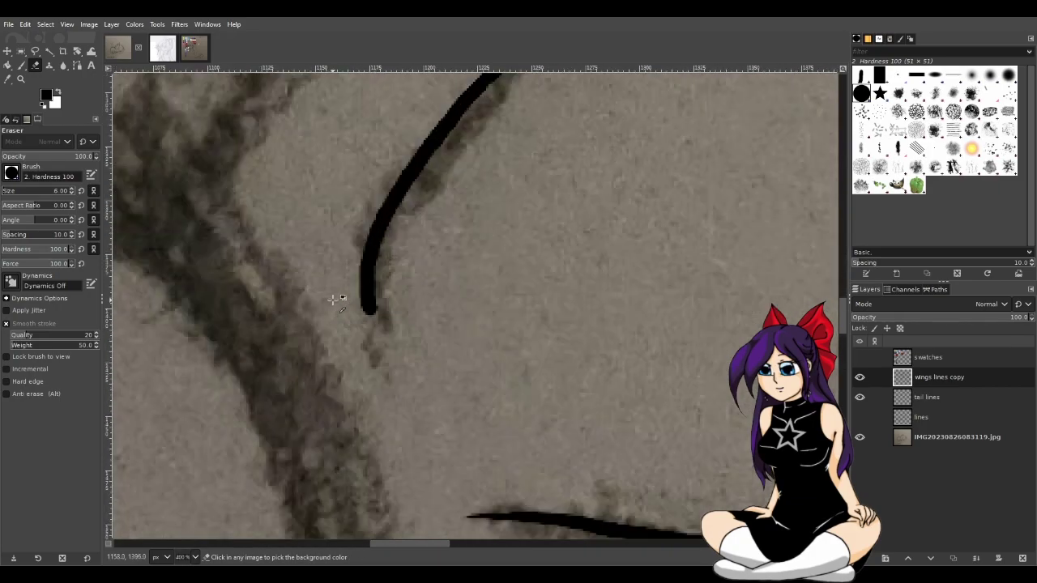
{"action": "key", "text": "p"}
{"action": "left_click_drag", "start_coordinate": [370, 301], "coordinate": [378, 331]}
{"action": "key", "text": "ctrl+z"}
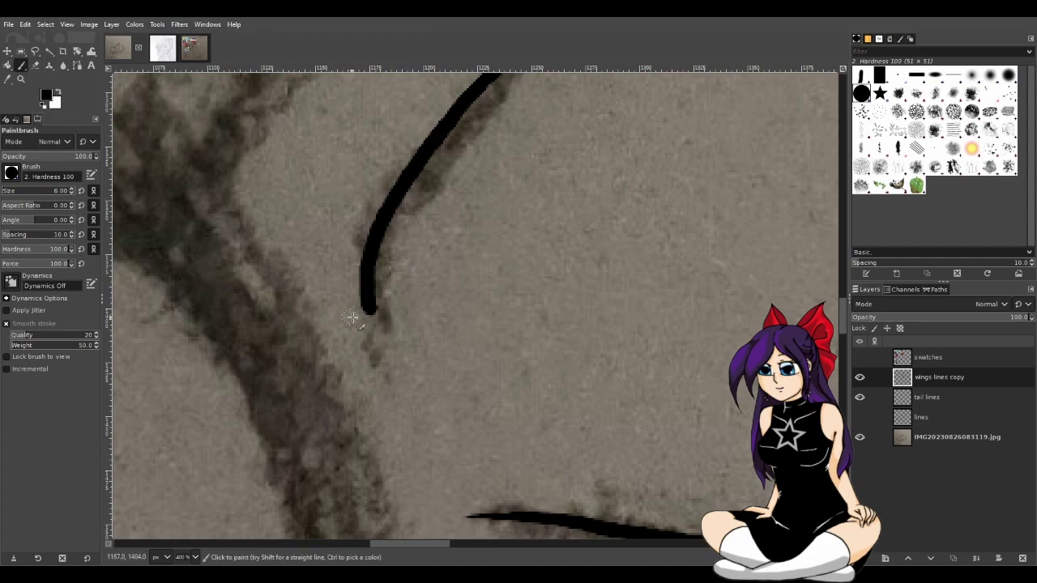
{"action": "key", "text": "shift+e"}
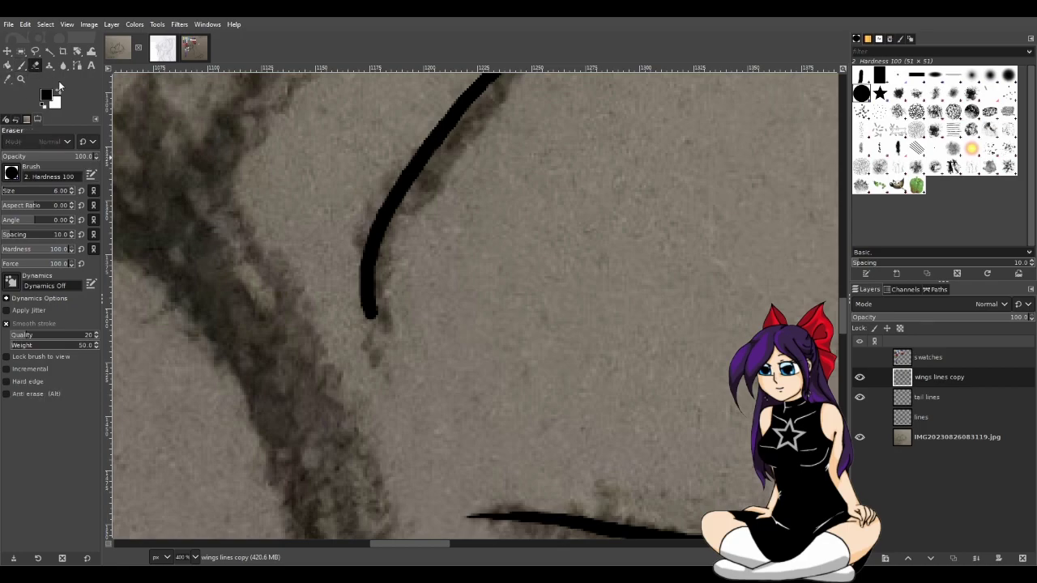
{"action": "left_click_drag", "start_coordinate": [375, 325], "coordinate": [344, 264]}
{"action": "mouse_move", "coordinate": [375, 328]}
{"action": "left_mouse_down"}
{"action": "mouse_move", "coordinate": [398, 303]}
{"action": "mouse_move", "coordinate": [391, 324]}
{"action": "mouse_move", "coordinate": [380, 290]}
{"action": "left_mouse_up"}
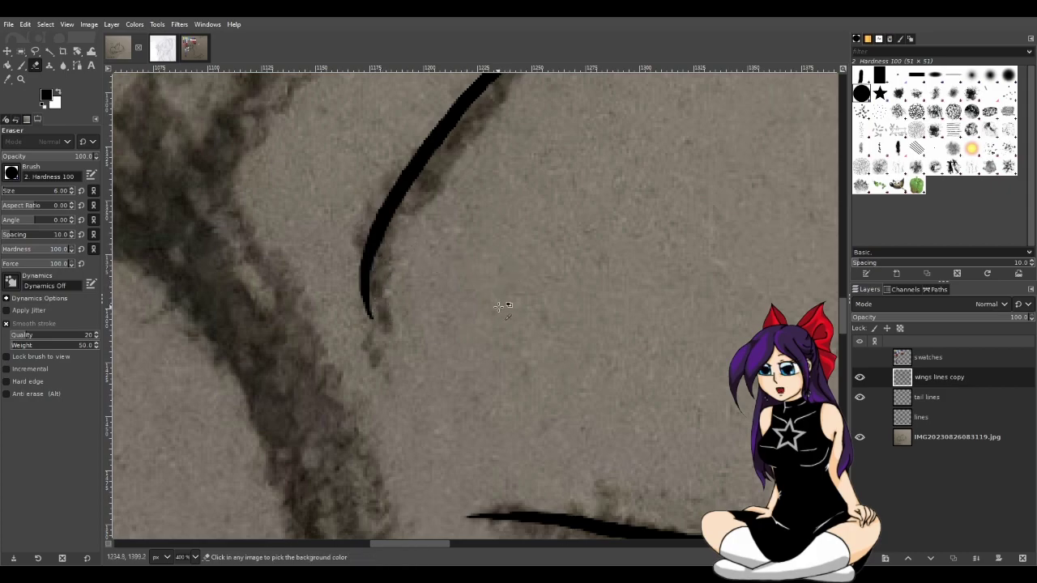
Check the traced wing outline and save the image
{"action": "scroll", "coordinate": [518, 308], "scroll_direction": "down", "scroll_amount": 5}
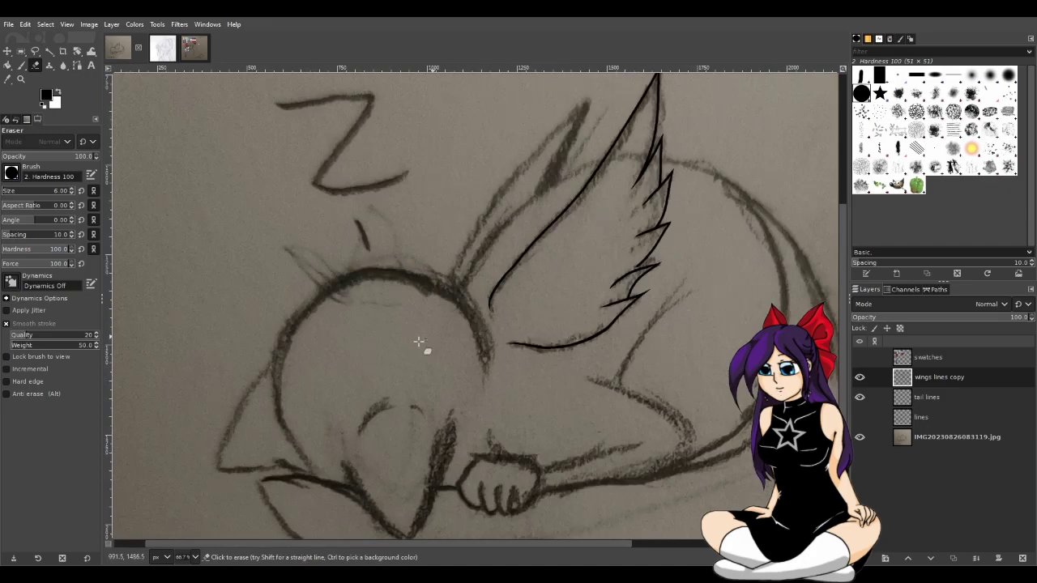
{"action": "left_click_drag", "start_coordinate": [516, 547], "coordinate": [577, 547]}
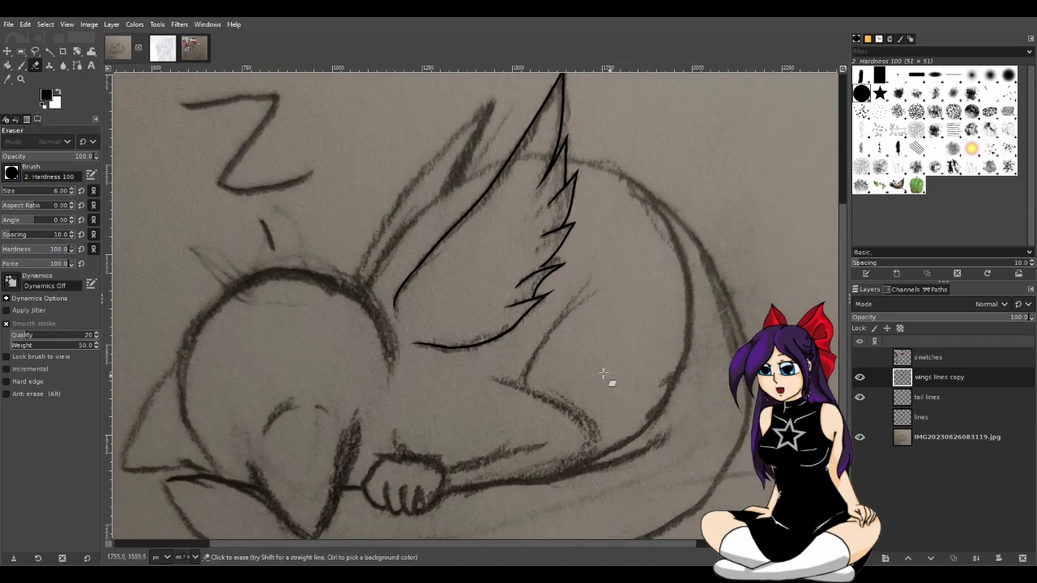
{"action": "scroll", "coordinate": [583, 338], "scroll_direction": "up", "scroll_amount": 3}
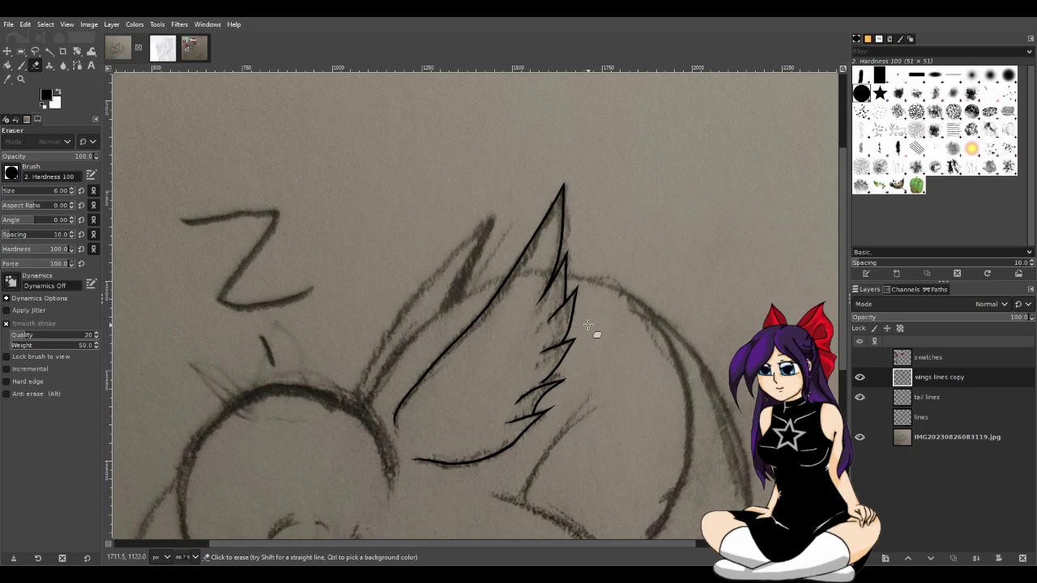
{"action": "scroll", "coordinate": [493, 376], "scroll_direction": "up", "scroll_amount": 2}
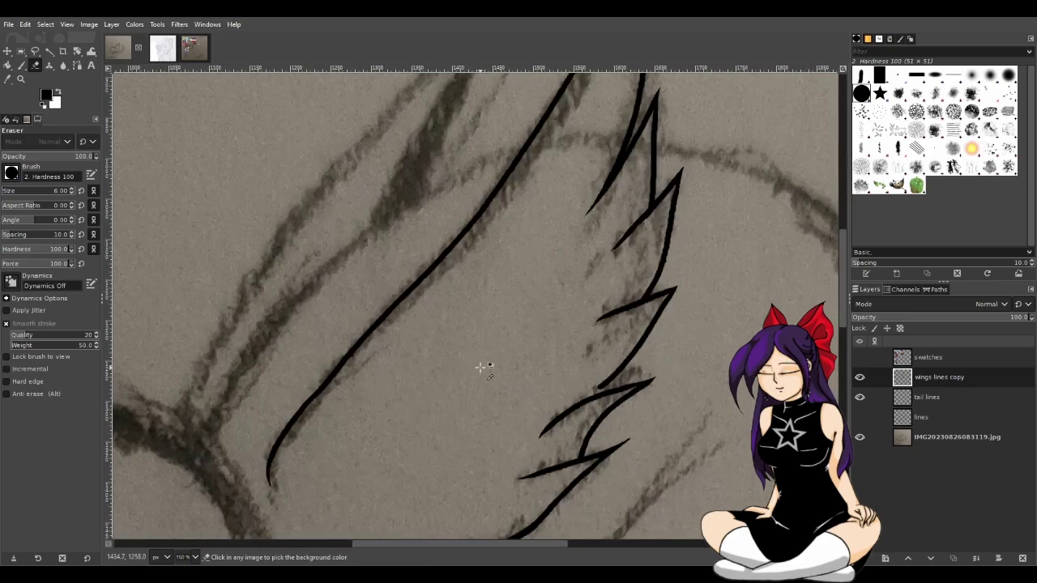
{"action": "scroll", "coordinate": [454, 324], "scroll_direction": "up", "scroll_amount": 3}
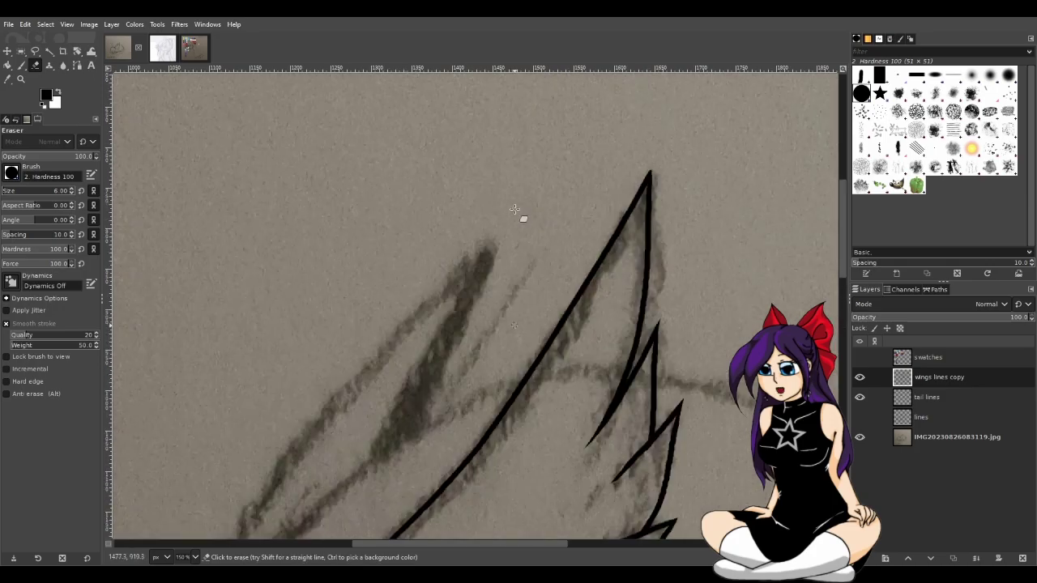
{"action": "scroll", "coordinate": [470, 267], "scroll_direction": "down", "scroll_amount": 3}
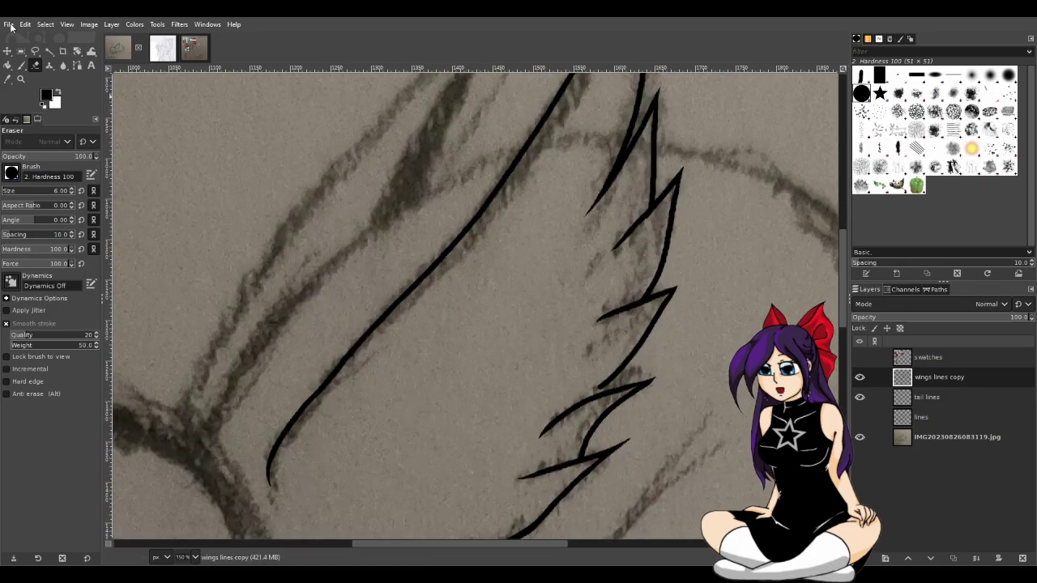
{"action": "key", "text": "ctrl+s"}
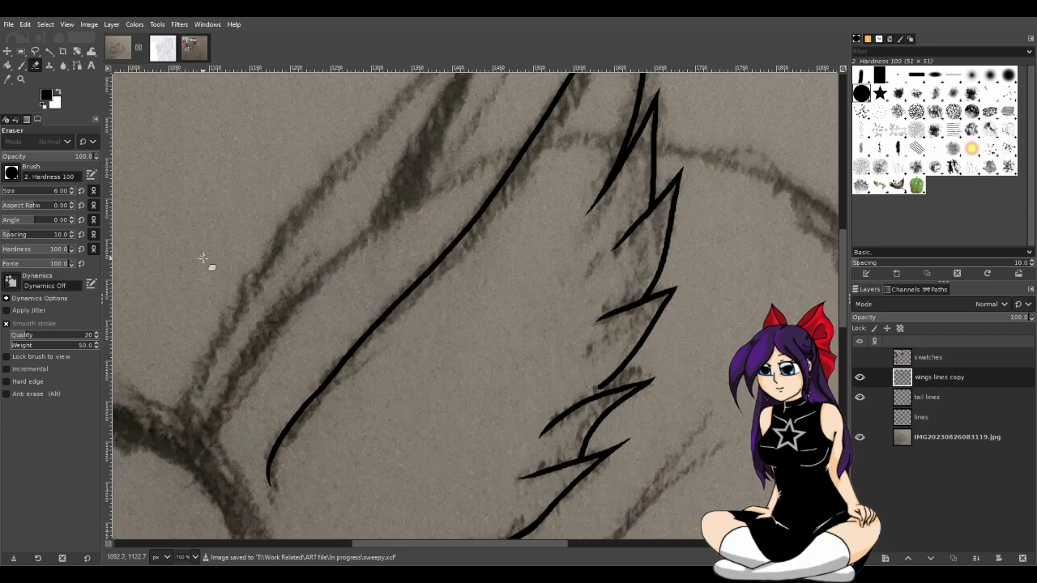
Thicken the middle of the wing's long front line with a Paintbrush stroke in black
{"action": "left_click", "coordinate": [21, 65]}
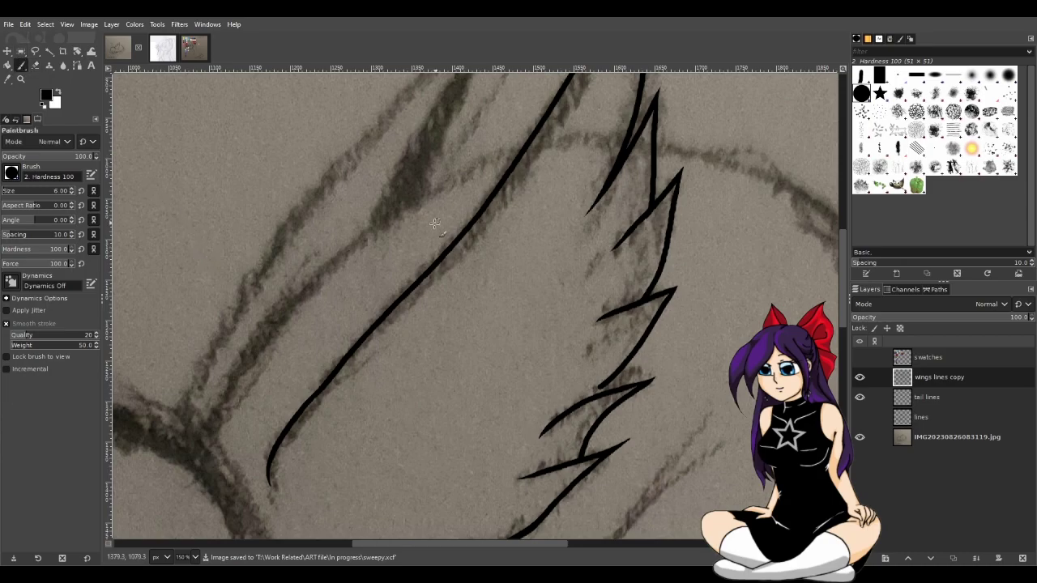
{"action": "scroll", "coordinate": [458, 257], "scroll_direction": "up", "scroll_amount": 3}
{"action": "scroll", "coordinate": [466, 257], "scroll_direction": "down", "scroll_amount": 3}
{"action": "left_click_drag", "start_coordinate": [417, 277], "coordinate": [353, 349]}
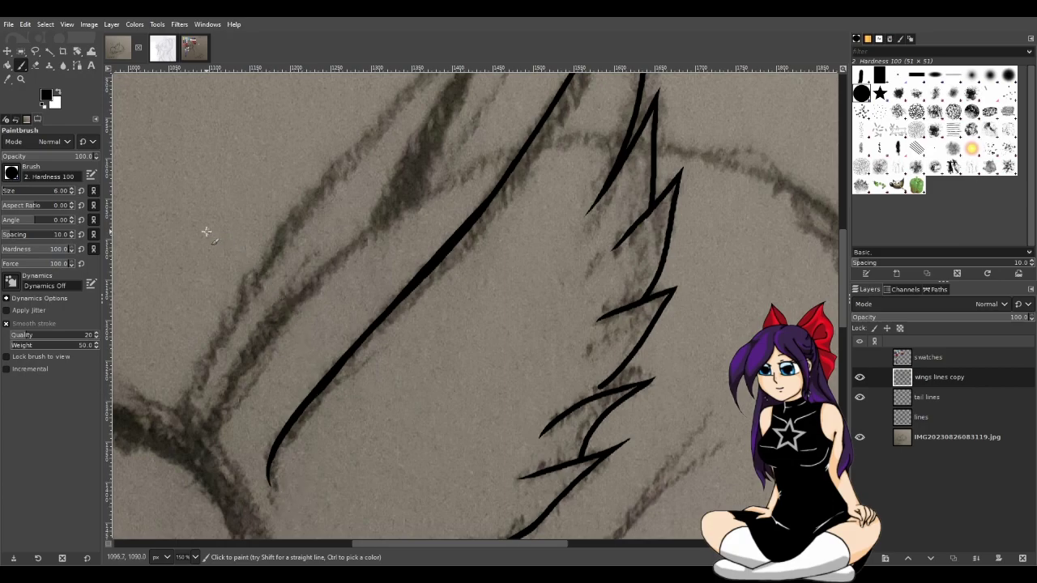
Erase along the underside of the thickened front line to smooth its edge and even out its width, undoing uneven strokes
{"action": "scroll", "coordinate": [311, 283], "scroll_direction": "down", "scroll_amount": 2}
{"action": "scroll", "coordinate": [310, 283], "scroll_direction": "up", "scroll_amount": 3}
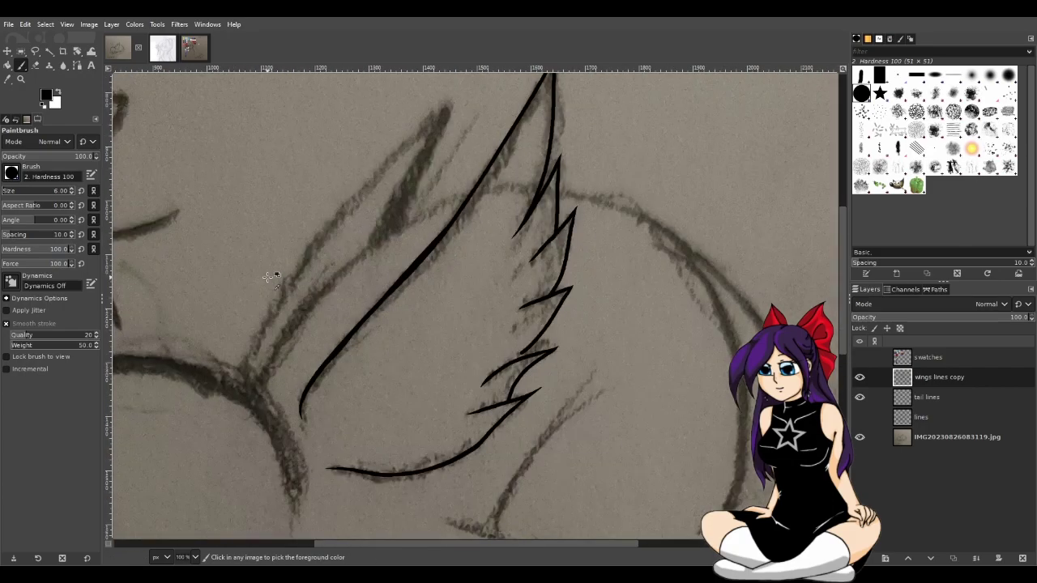
{"action": "left_click", "coordinate": [35, 66]}
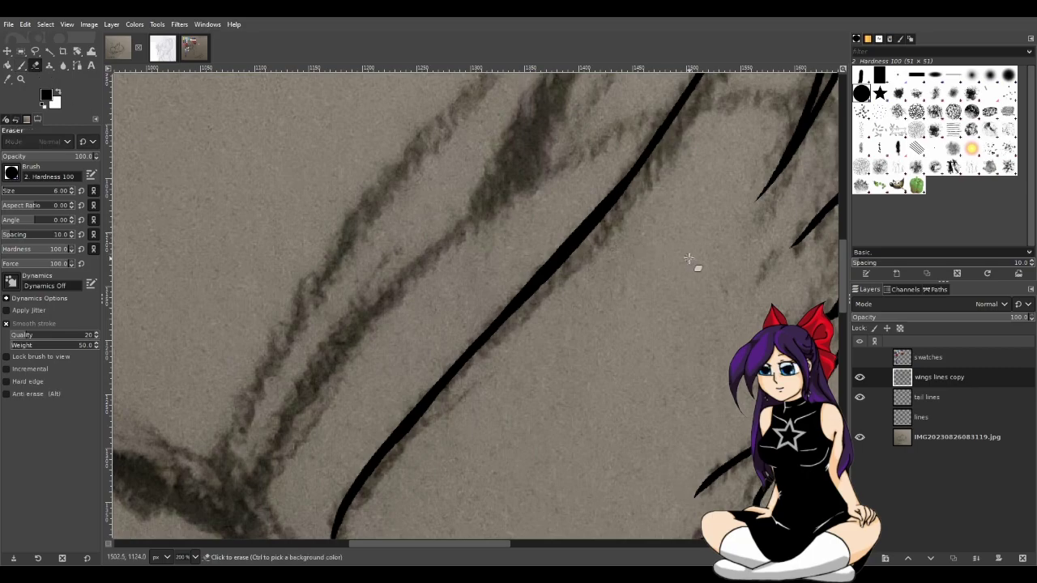
{"action": "scroll", "coordinate": [634, 197], "scroll_direction": "up", "scroll_amount": 2}
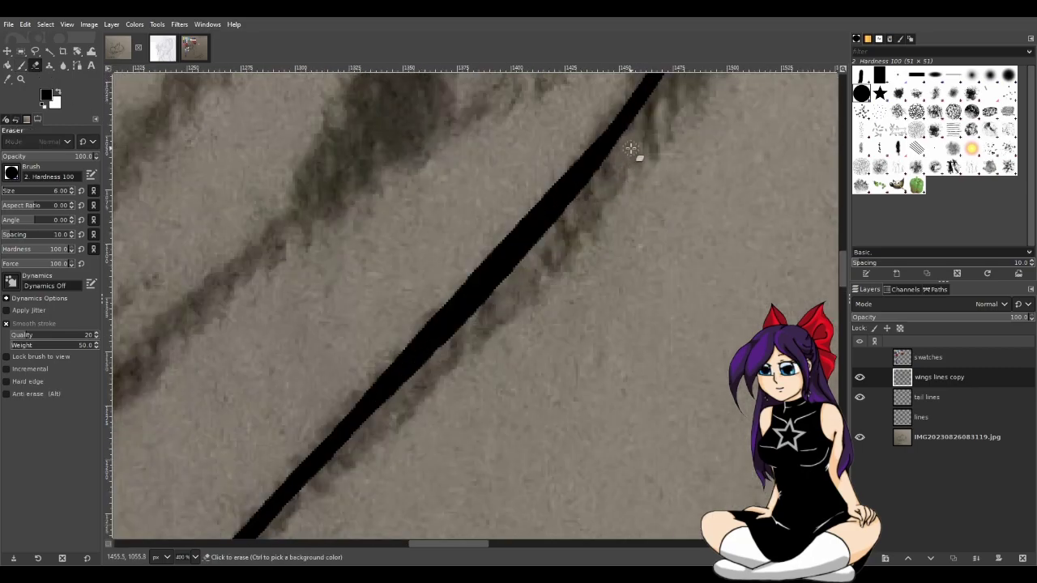
{"action": "mouse_move", "coordinate": [626, 148]}
{"action": "left_mouse_down"}
{"action": "mouse_move", "coordinate": [569, 232]}
{"action": "mouse_move", "coordinate": [502, 292]}
{"action": "left_mouse_up"}
{"action": "left_click_drag", "start_coordinate": [623, 152], "coordinate": [559, 224]}
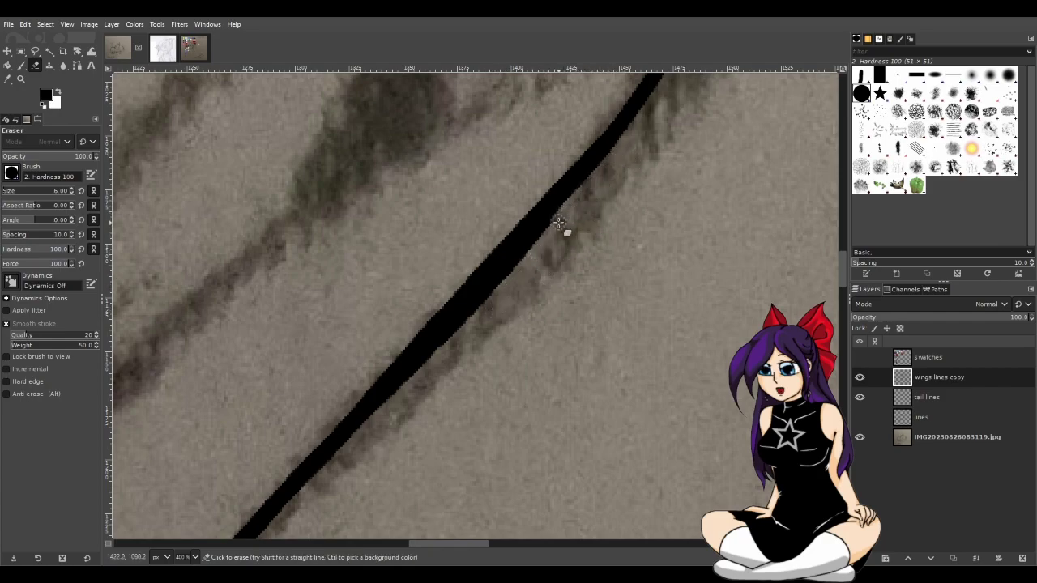
{"action": "key", "text": "ctrl+z"}
{"action": "mouse_move", "coordinate": [617, 156]}
{"action": "left_mouse_down"}
{"action": "mouse_move", "coordinate": [590, 204]}
{"action": "mouse_move", "coordinate": [467, 342]}
{"action": "left_mouse_up"}
{"action": "mouse_move", "coordinate": [626, 153]}
{"action": "left_mouse_down"}
{"action": "mouse_move", "coordinate": [625, 167]}
{"action": "mouse_move", "coordinate": [548, 232]}
{"action": "mouse_move", "coordinate": [482, 313]}
{"action": "left_mouse_up"}
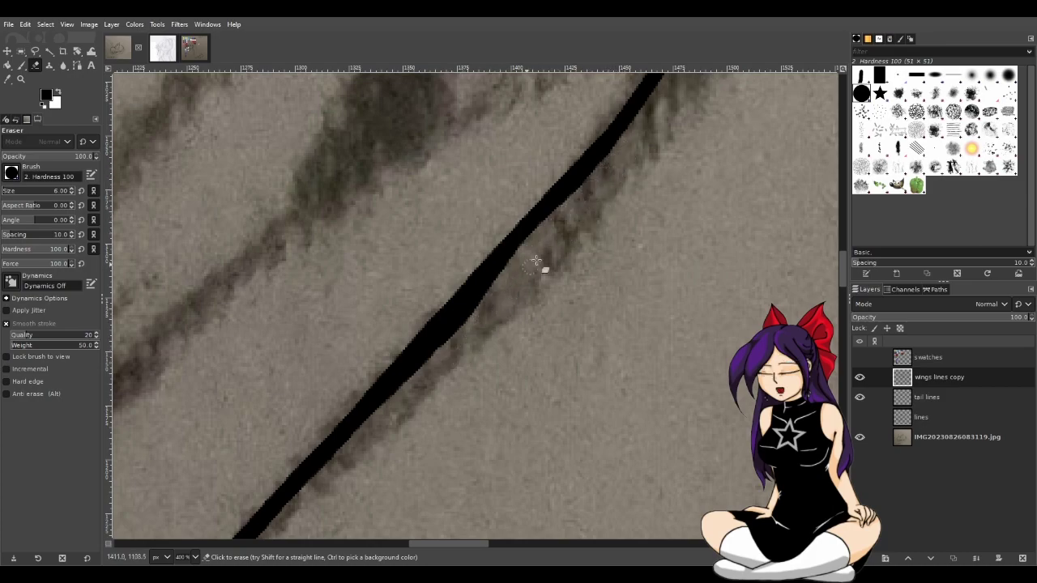
{"action": "key", "text": "ctrl+z"}
{"action": "left_click_drag", "start_coordinate": [582, 195], "coordinate": [465, 343]}
{"action": "left_click_drag", "start_coordinate": [539, 244], "coordinate": [390, 420]}
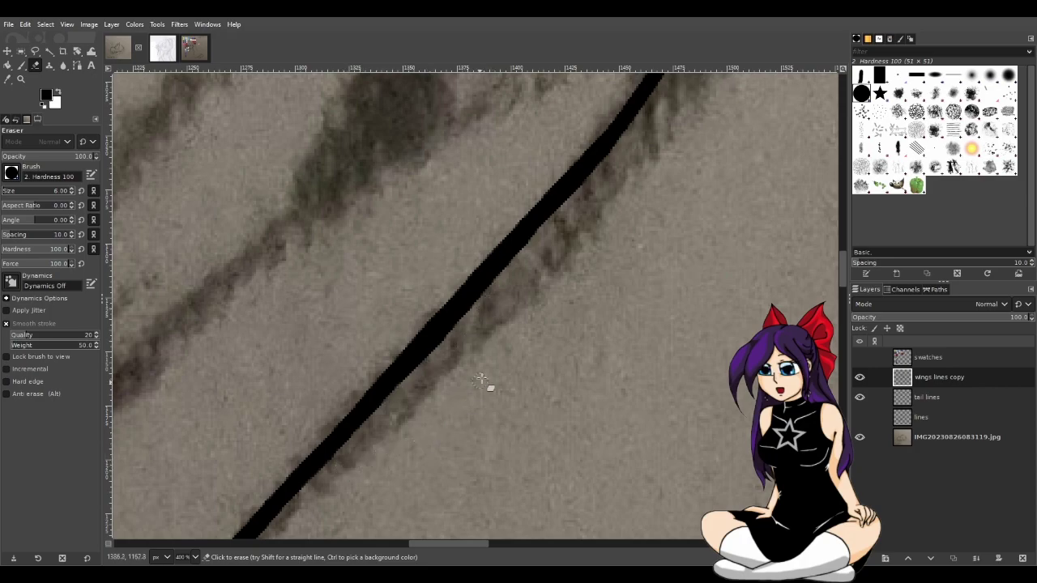
Inspect the wing's front line up close and the whole wing outline from farther out for uneven spots
{"action": "scroll", "coordinate": [530, 318], "scroll_direction": "down", "scroll_amount": 3}
{"action": "scroll", "coordinate": [527, 328], "scroll_direction": "down", "scroll_amount": 3}
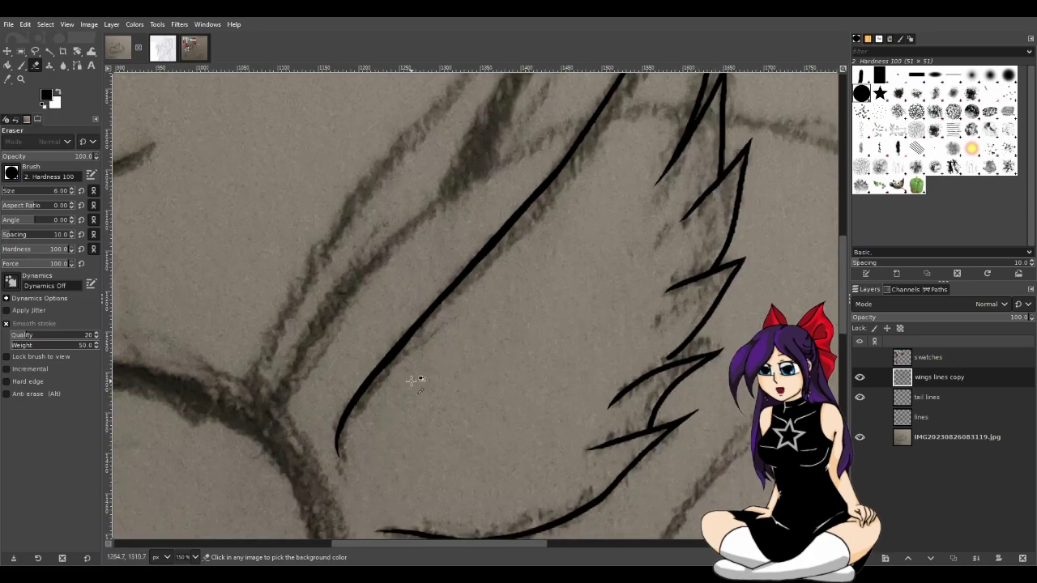
{"action": "scroll", "coordinate": [411, 379], "scroll_direction": "up", "scroll_amount": 2}
{"action": "scroll", "coordinate": [394, 368], "scroll_direction": "up", "scroll_amount": 1}
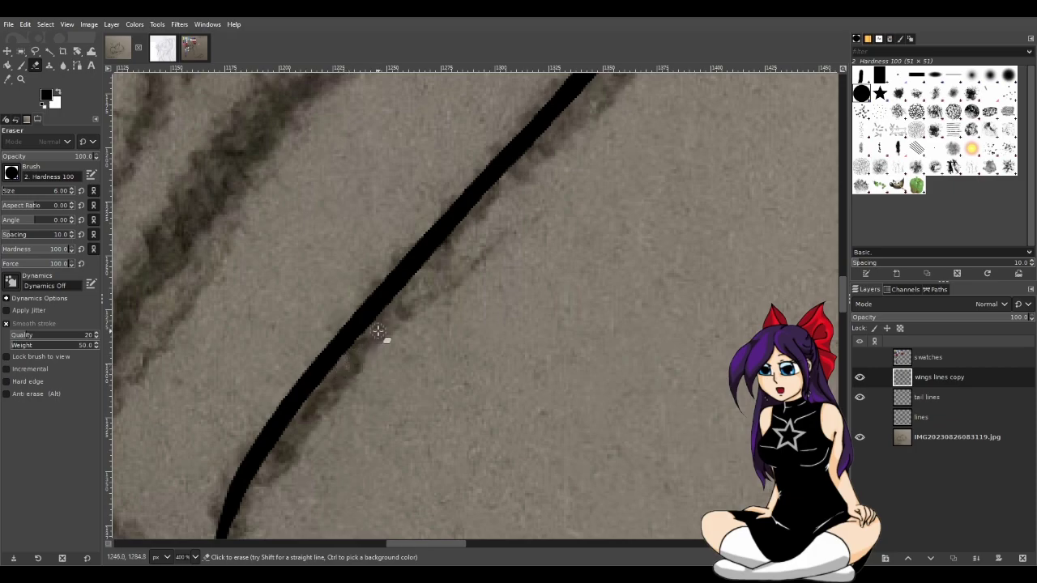
{"action": "scroll", "coordinate": [408, 391], "scroll_direction": "down", "scroll_amount": 3, "text": "ctrl"}
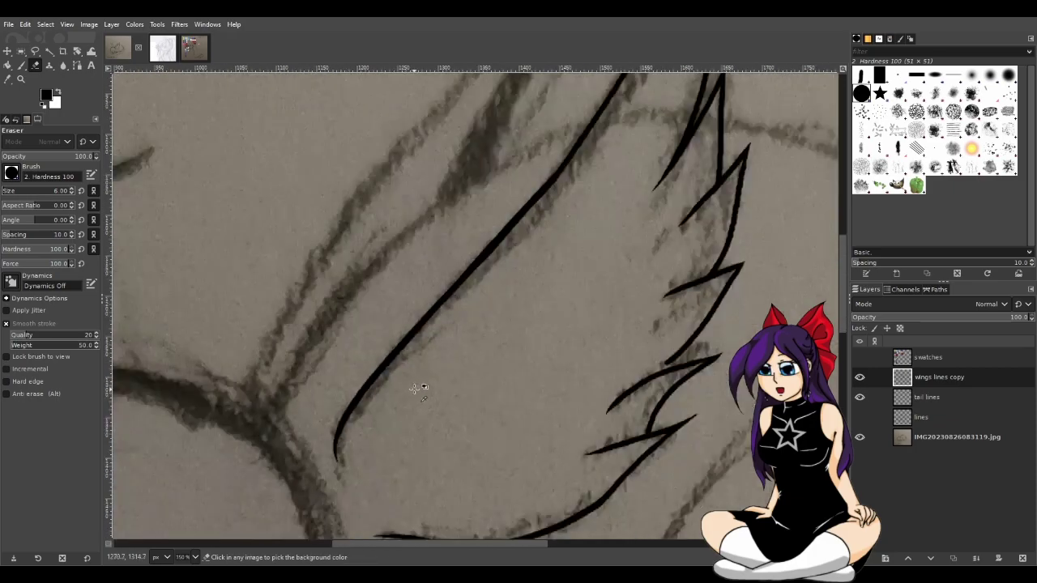
{"action": "scroll", "coordinate": [358, 417], "scroll_direction": "up", "scroll_amount": 5, "text": "ctrl"}
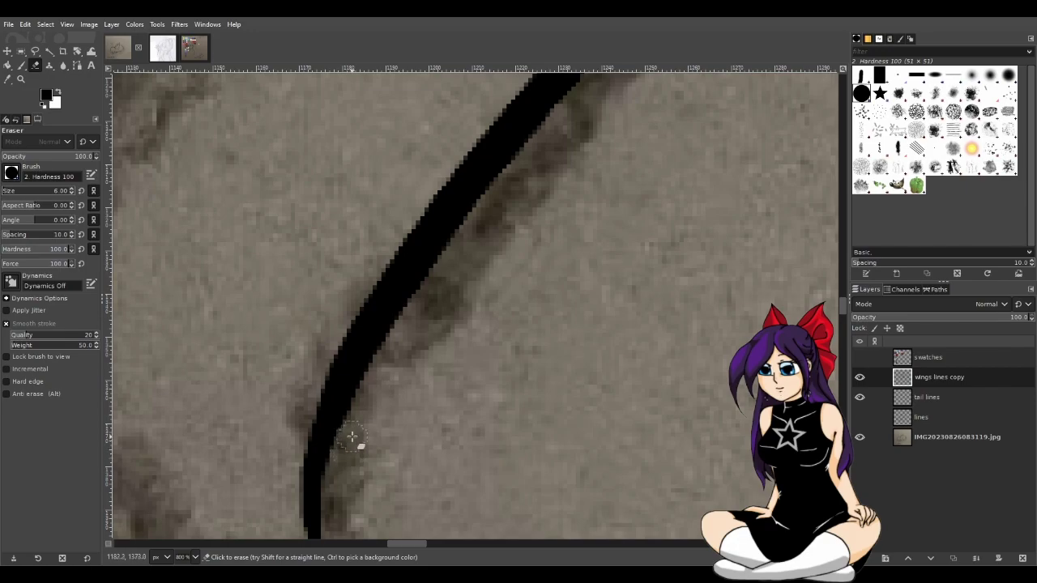
{"action": "scroll", "coordinate": [445, 401], "scroll_direction": "down", "scroll_amount": 3, "text": "ctrl"}
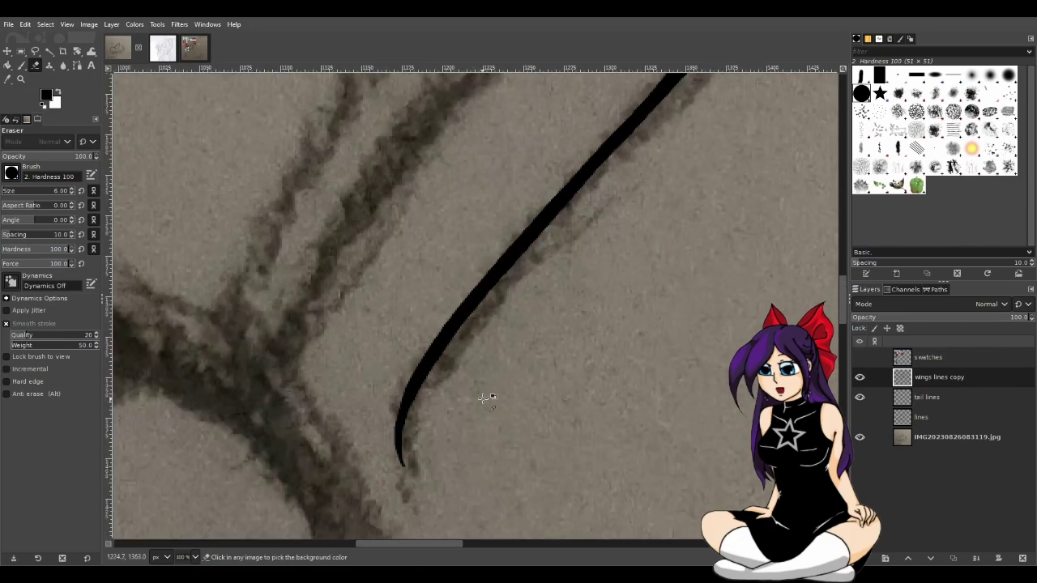
{"action": "scroll", "coordinate": [486, 401], "scroll_direction": "down", "scroll_amount": 4, "text": "ctrl"}
{"action": "left_click_drag", "start_coordinate": [596, 544], "coordinate": [770, 544]}
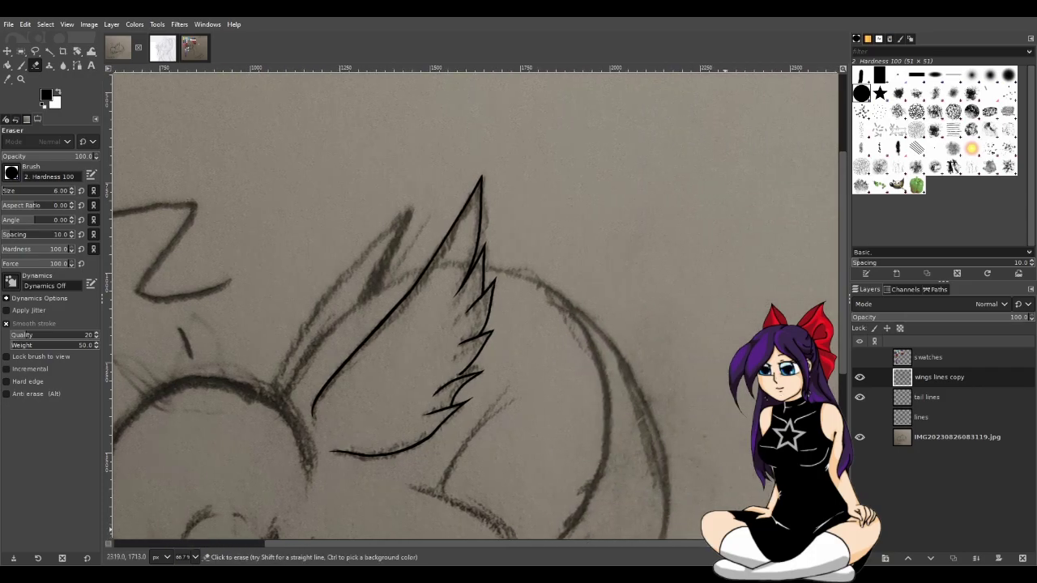
Hide and show the wings lines copy layer repeatedly to compare the inked wing with the pencil sketch, leaving it visible
{"action": "left_click", "coordinate": [859, 377]}
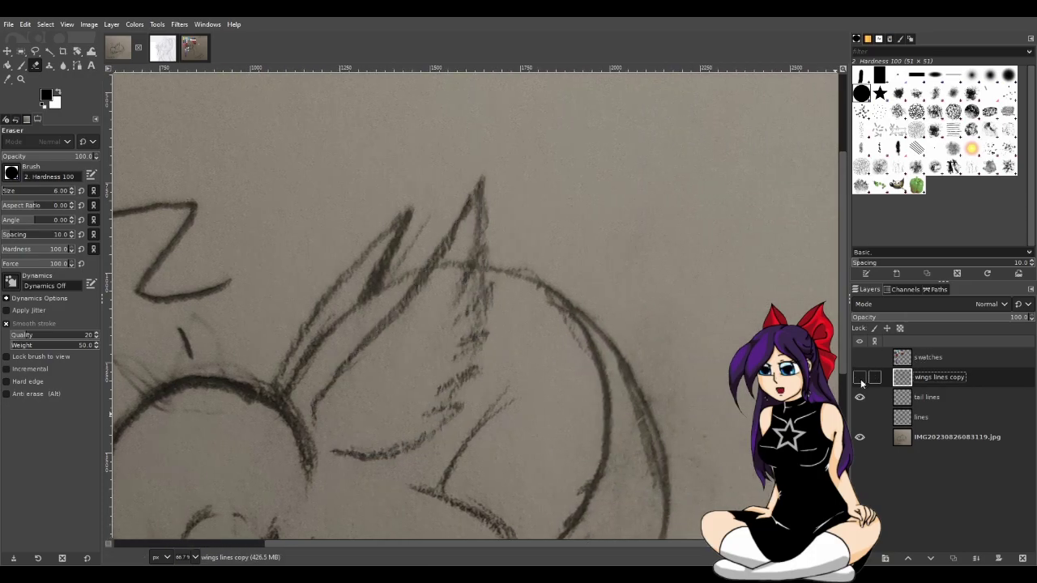
{"action": "left_click", "coordinate": [860, 378]}
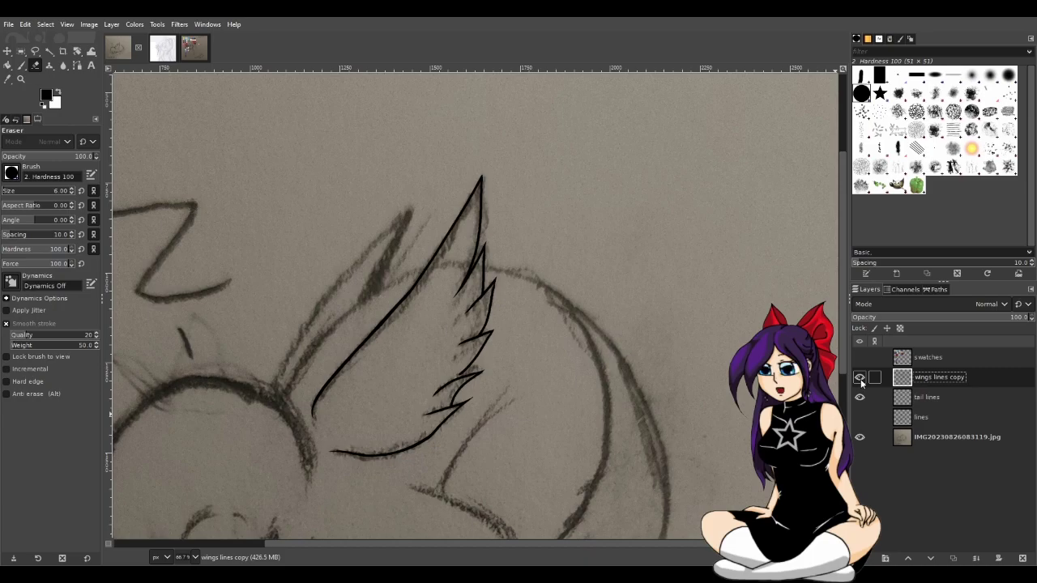
{"action": "left_click", "coordinate": [860, 378]}
{"action": "left_click", "coordinate": [860, 379]}
{"action": "scroll", "coordinate": [382, 392], "scroll_direction": "up", "scroll_amount": 1}
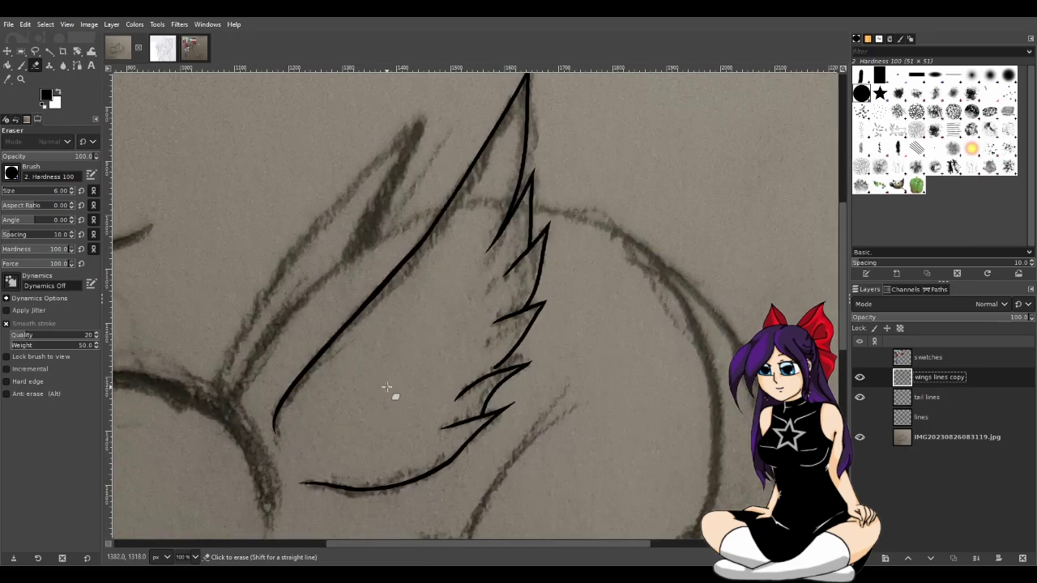
{"action": "left_click", "coordinate": [859, 377]}
{"action": "left_click", "coordinate": [859, 378]}
{"action": "left_click", "coordinate": [859, 377]}
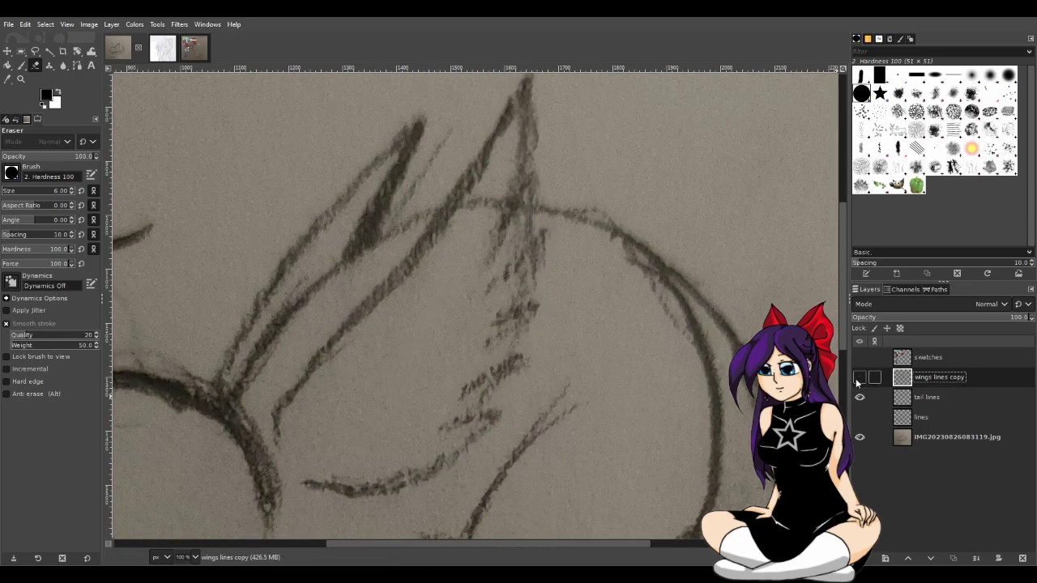
{"action": "left_click", "coordinate": [859, 378]}
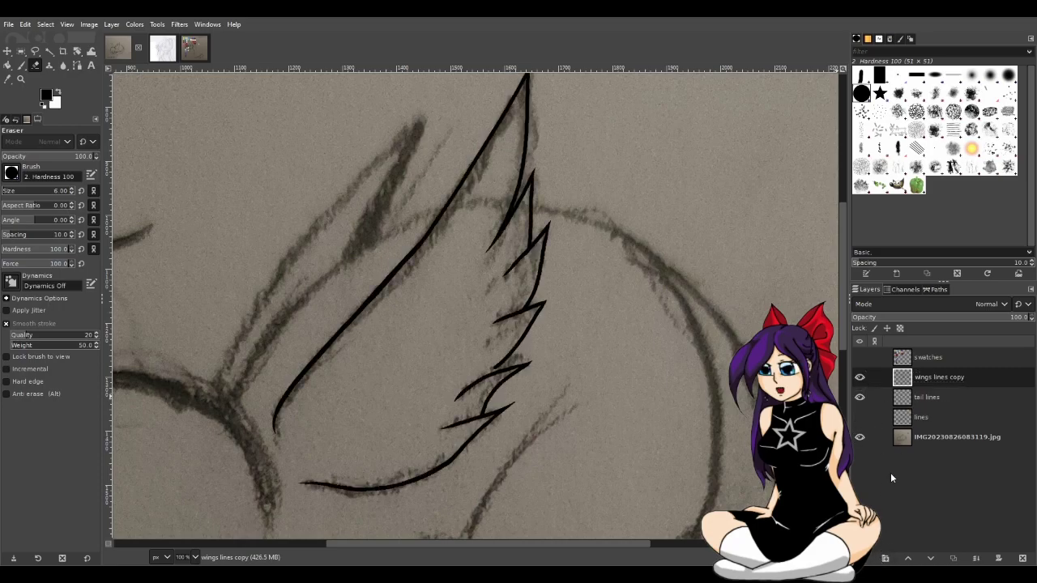
Add a new transparent layer directly above the wings lines copy layer
{"action": "left_click", "coordinate": [952, 556]}
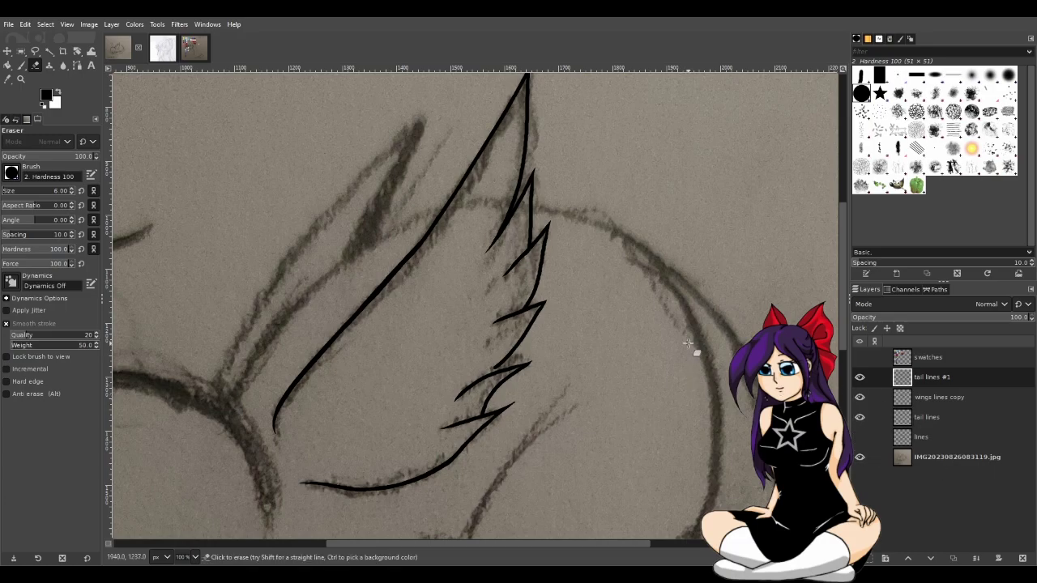
Paint a new line down the wing's front edge on the tail lines #1 layer with a size 6 brush, undoing uneven strokes
{"action": "left_click", "coordinate": [22, 66]}
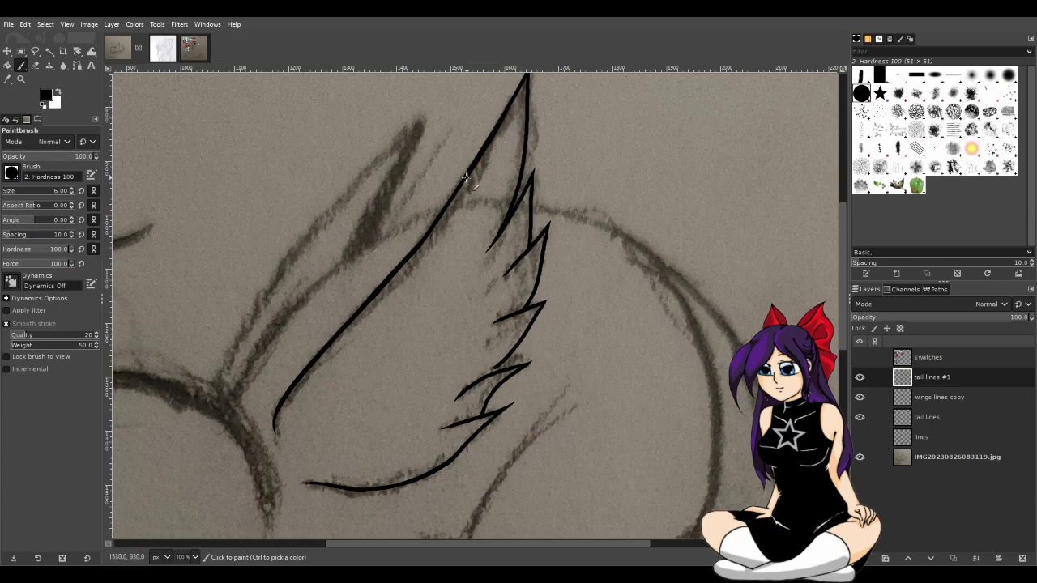
{"action": "mouse_move", "coordinate": [426, 235]}
{"action": "left_mouse_down"}
{"action": "mouse_move", "coordinate": [403, 264]}
{"action": "mouse_move", "coordinate": [464, 185]}
{"action": "left_mouse_up"}
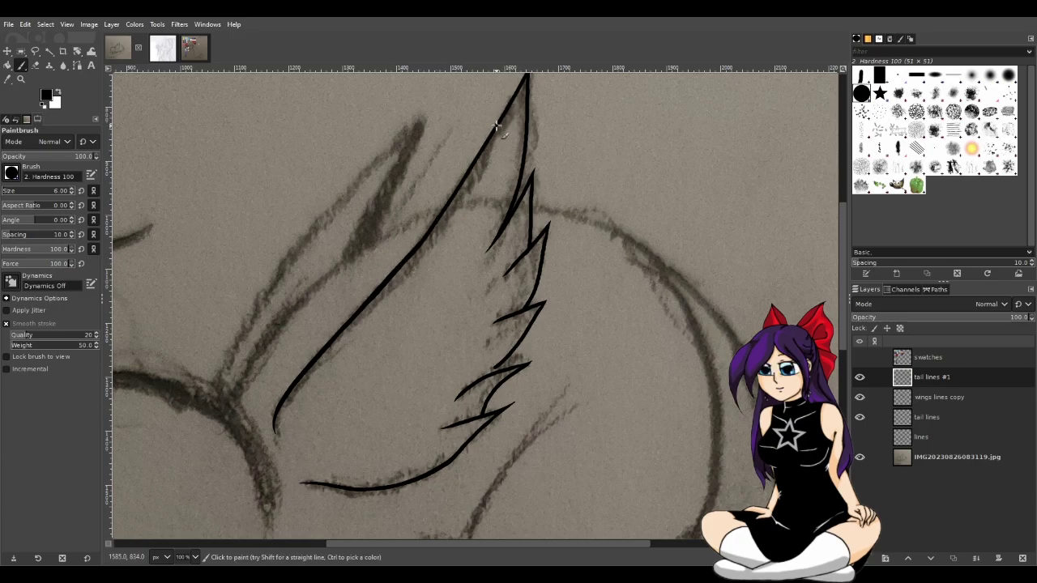
{"action": "left_click_drag", "start_coordinate": [424, 240], "coordinate": [292, 387]}
{"action": "key", "text": "ctrl+z"}
{"action": "mouse_move", "coordinate": [503, 118]}
{"action": "left_mouse_down"}
{"action": "mouse_move", "coordinate": [452, 202]}
{"action": "mouse_move", "coordinate": [359, 313]}
{"action": "left_mouse_up"}
{"action": "key", "text": "ctrl+z"}
{"action": "mouse_move", "coordinate": [484, 154]}
{"action": "left_mouse_down"}
{"action": "mouse_move", "coordinate": [428, 274]}
{"action": "mouse_move", "coordinate": [354, 356]}
{"action": "left_mouse_up"}
{"action": "key", "text": "ctrl+z"}
{"action": "left_click_drag", "start_coordinate": [513, 98], "coordinate": [379, 317]}
{"action": "key", "text": "ctrl+z"}
{"action": "mouse_move", "coordinate": [482, 157]}
{"action": "left_mouse_down"}
{"action": "mouse_move", "coordinate": [420, 258]}
{"action": "mouse_move", "coordinate": [308, 383]}
{"action": "left_mouse_up"}
{"action": "key", "text": "ctrl+z"}
{"action": "mouse_move", "coordinate": [497, 124]}
{"action": "left_mouse_down"}
{"action": "mouse_move", "coordinate": [414, 260]}
{"action": "mouse_move", "coordinate": [356, 322]}
{"action": "left_mouse_up"}
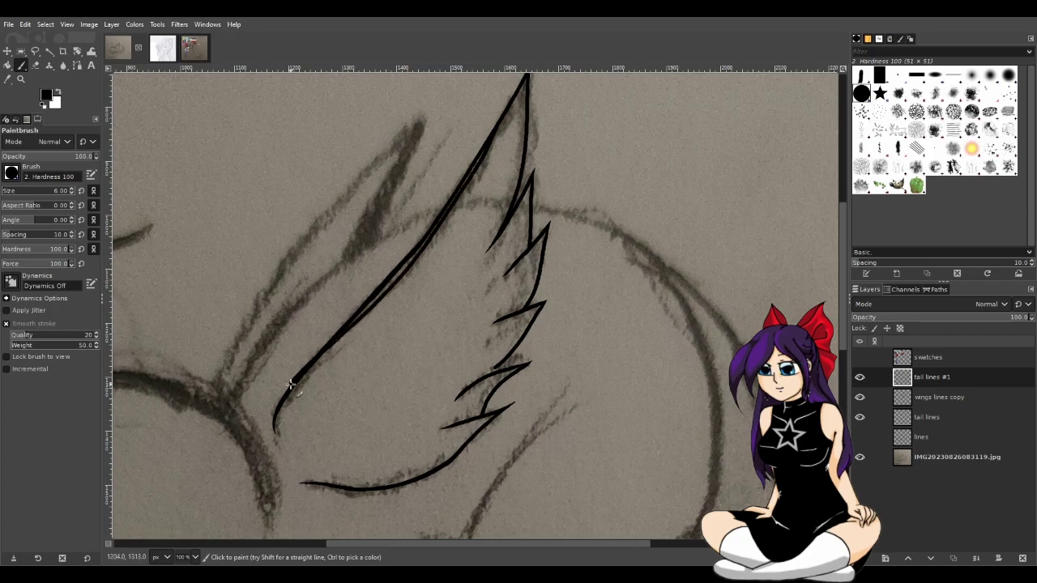
{"action": "key", "text": "ctrl+z"}
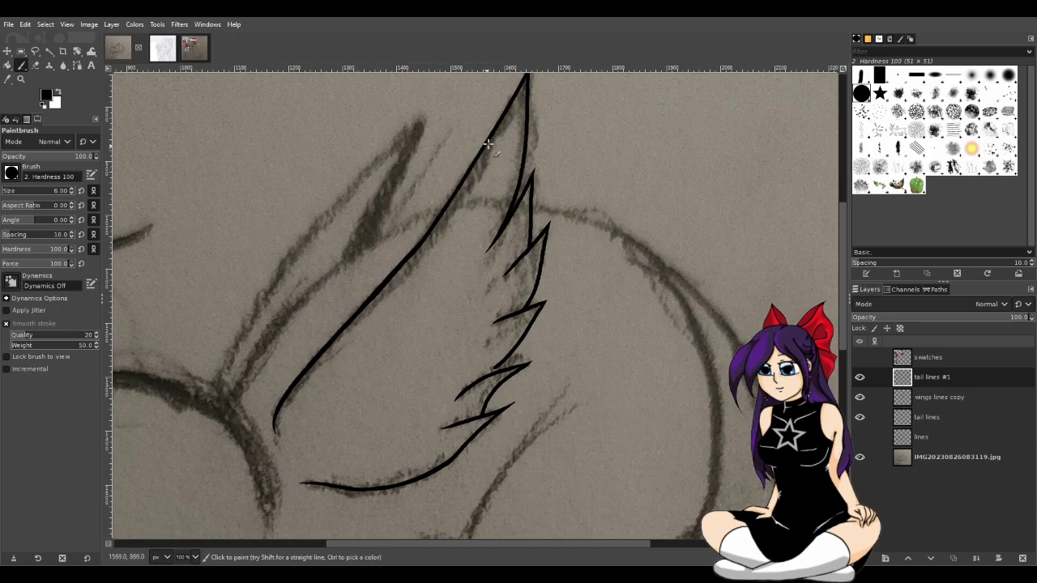
{"action": "key", "text": "ctrl+z"}
{"action": "left_click_drag", "start_coordinate": [845, 311], "coordinate": [845, 308]}
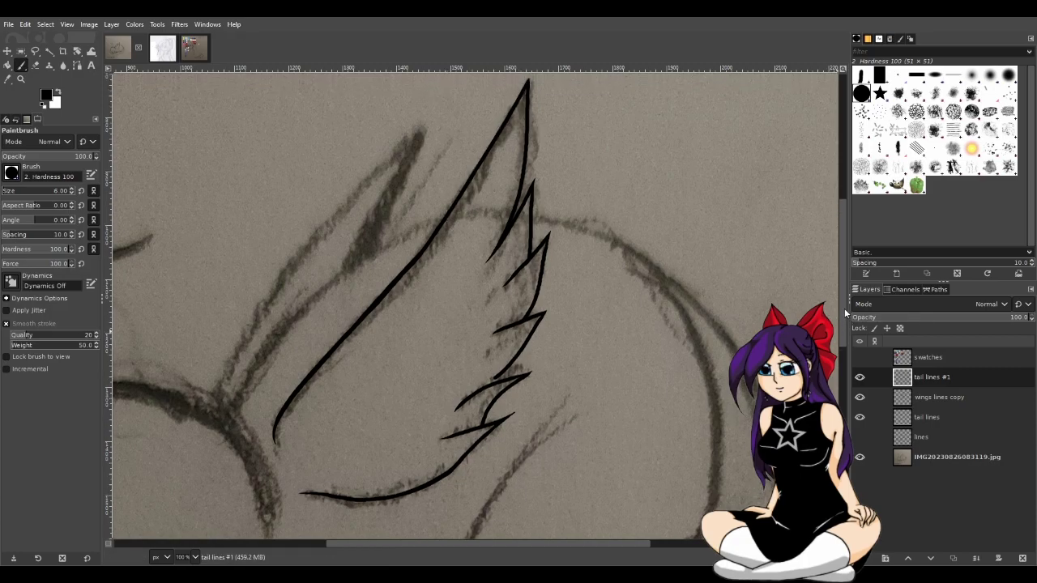
{"action": "mouse_move", "coordinate": [513, 115]}
{"action": "left_mouse_down"}
{"action": "mouse_move", "coordinate": [436, 240]}
{"action": "mouse_move", "coordinate": [325, 361]}
{"action": "left_mouse_up"}
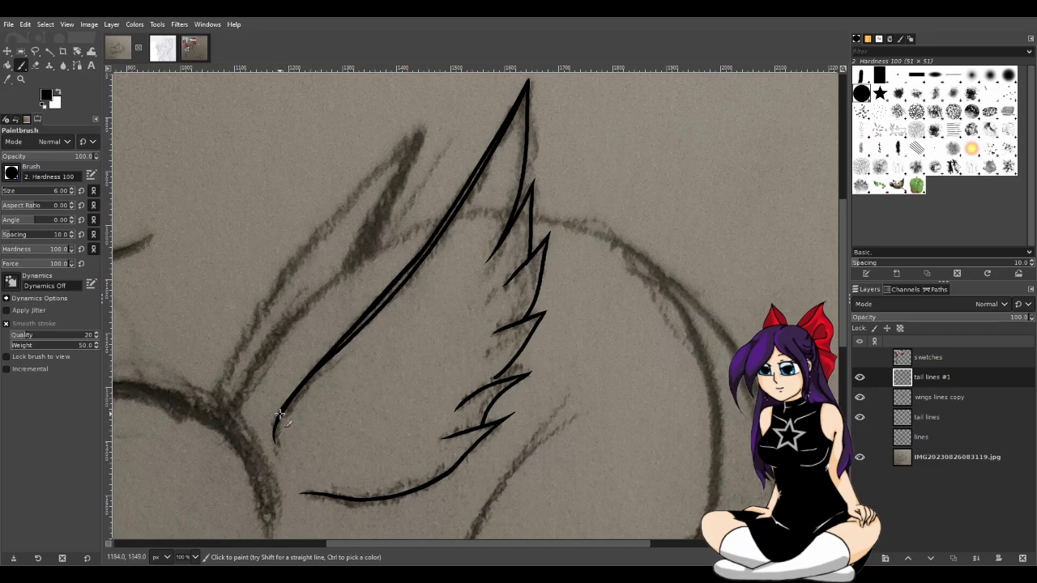
Toggle the wings lines copy layer's visibility to compare the old front line with the new stroke, leaving the layer visible
{"action": "scroll", "coordinate": [537, 467], "scroll_direction": "down", "scroll_amount": 3}
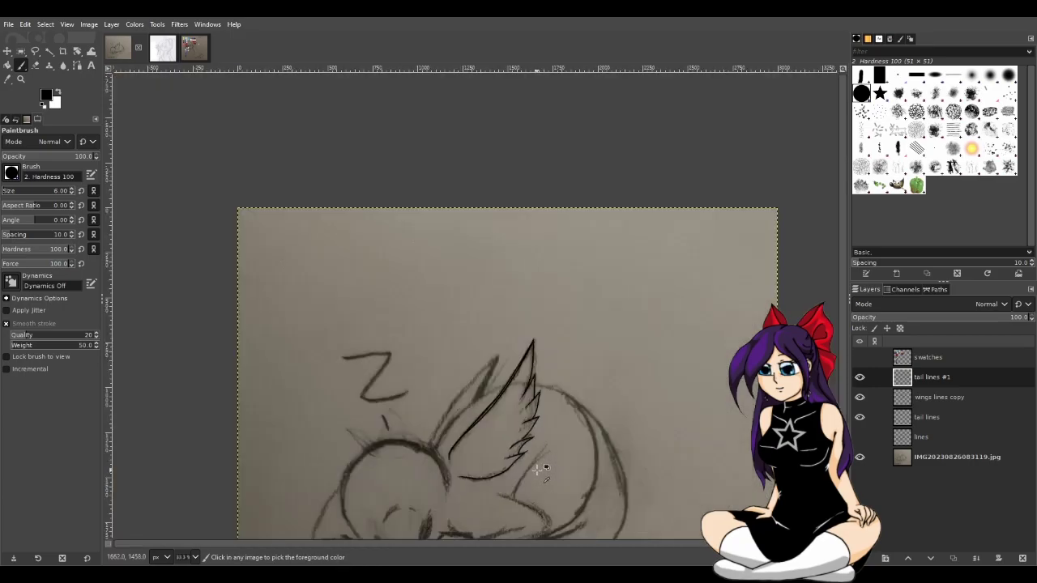
{"action": "scroll", "coordinate": [537, 467], "scroll_direction": "up", "scroll_amount": 2}
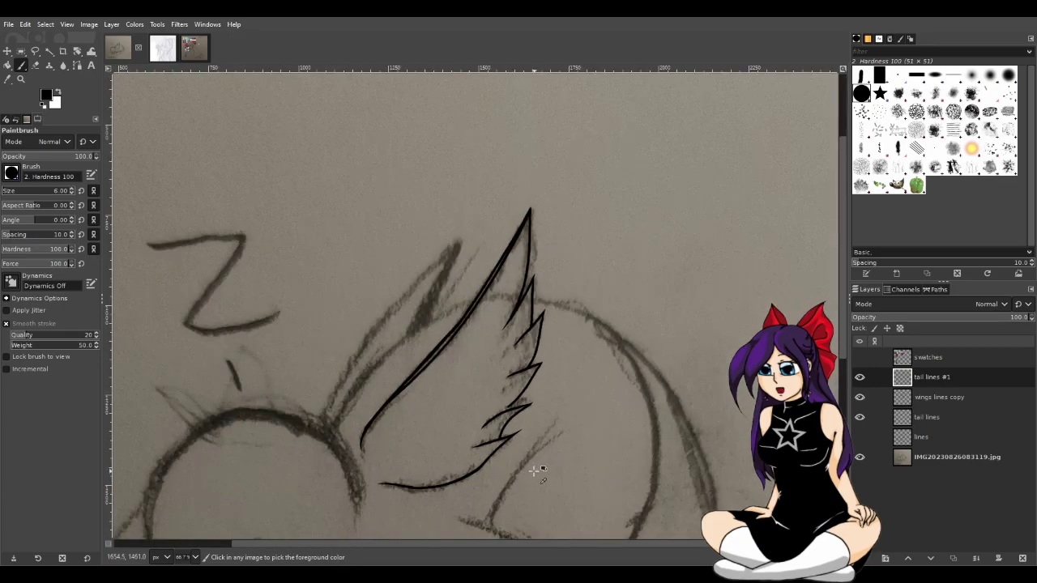
{"action": "left_click", "coordinate": [860, 398]}
{"action": "left_click", "coordinate": [860, 398]}
{"action": "left_click", "coordinate": [860, 398]}
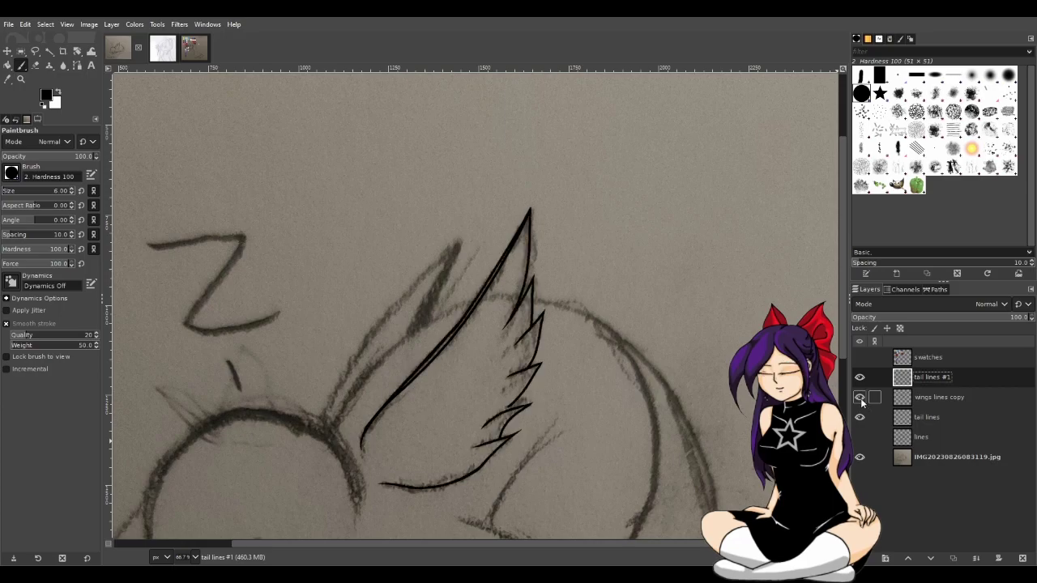
Erase the upper part of the old front line, from the wing tip downward, on the wings lines copy layer
{"action": "left_click", "coordinate": [930, 397]}
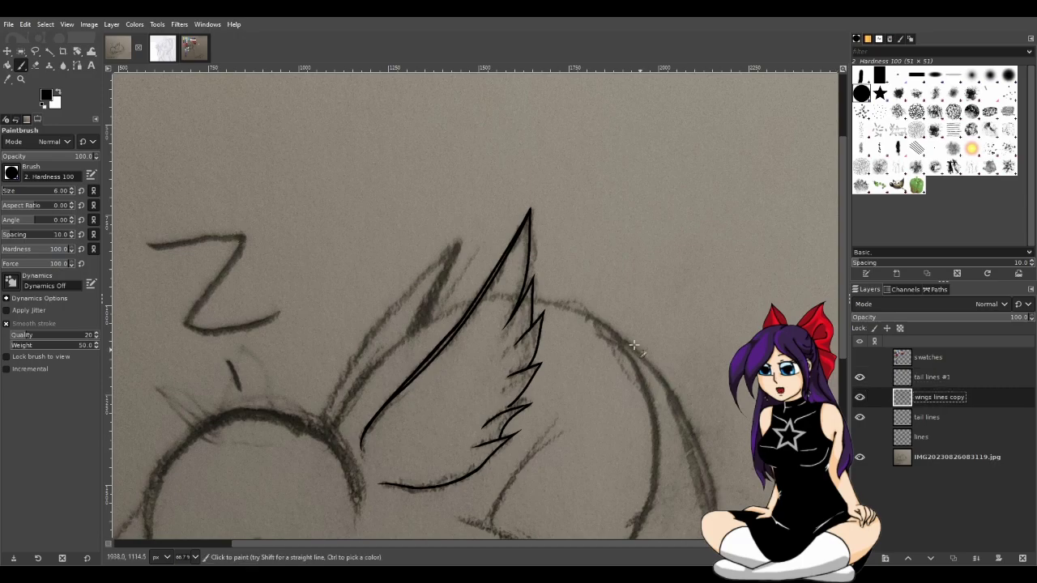
{"action": "key", "text": "1"}
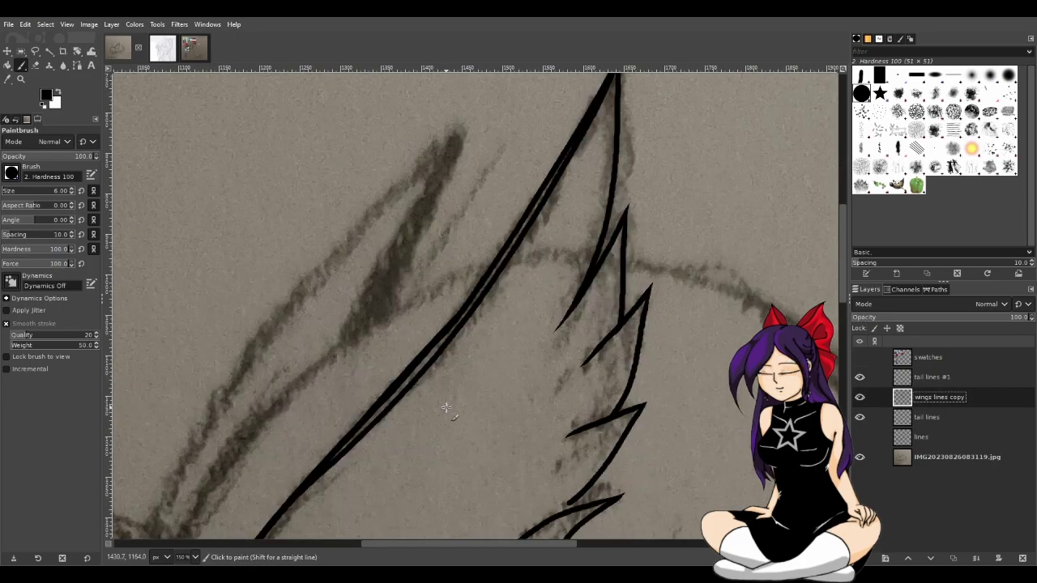
{"action": "key", "text": "1"}
{"action": "key", "text": "shift+e"}
{"action": "scroll", "coordinate": [551, 215], "scroll_direction": "up", "scroll_amount": 3}
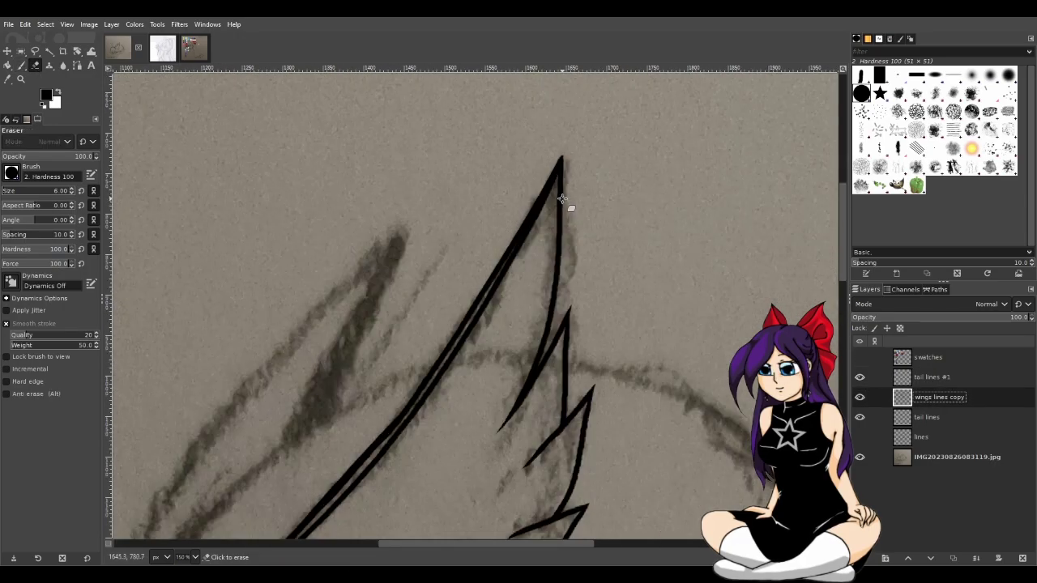
{"action": "left_click_drag", "start_coordinate": [481, 304], "coordinate": [495, 197]}
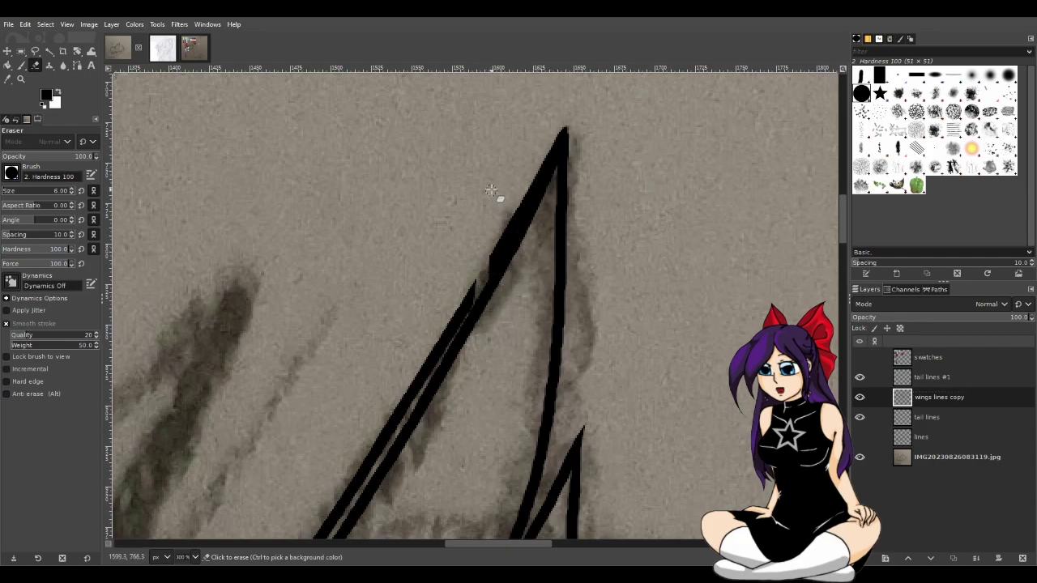
{"action": "left_click_drag", "start_coordinate": [489, 285], "coordinate": [513, 197]}
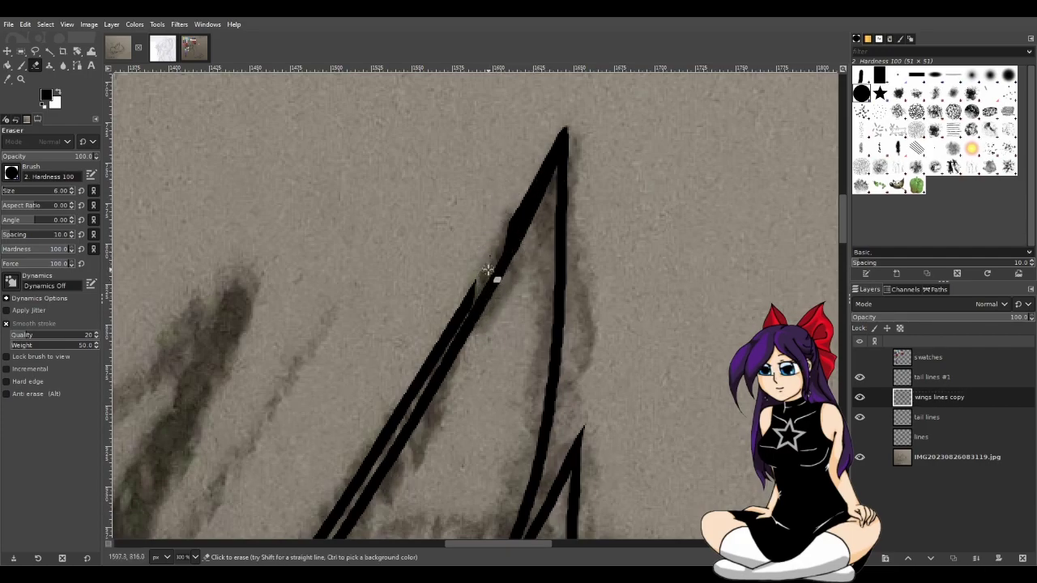
{"action": "left_click_drag", "start_coordinate": [491, 273], "coordinate": [529, 154]}
{"action": "left_click_drag", "start_coordinate": [500, 256], "coordinate": [528, 165]}
{"action": "left_click_drag", "start_coordinate": [527, 212], "coordinate": [540, 134]}
{"action": "left_click_drag", "start_coordinate": [524, 194], "coordinate": [562, 132]}
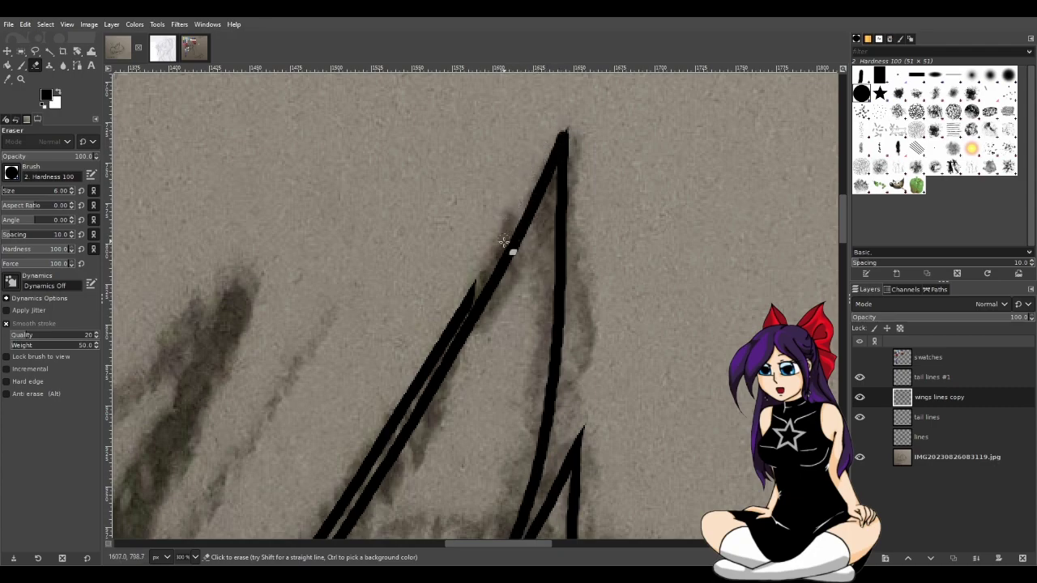
{"action": "scroll", "coordinate": [498, 243], "scroll_direction": "down", "scroll_amount": 3}
{"action": "mouse_move", "coordinate": [463, 169]}
{"action": "left_mouse_down"}
{"action": "mouse_move", "coordinate": [444, 204]}
{"action": "mouse_move", "coordinate": [435, 181]}
{"action": "mouse_move", "coordinate": [414, 256]}
{"action": "mouse_move", "coordinate": [418, 283]}
{"action": "mouse_move", "coordinate": [428, 276]}
{"action": "mouse_move", "coordinate": [413, 279]}
{"action": "mouse_move", "coordinate": [407, 268]}
{"action": "mouse_move", "coordinate": [384, 348]}
{"action": "mouse_move", "coordinate": [385, 315]}
{"action": "mouse_move", "coordinate": [369, 346]}
{"action": "left_mouse_up"}
Erase the old front line's separate middle stretch on the wings lines copy layer with a size 41 eraser, undoing a bad pass
{"action": "left_click_drag", "start_coordinate": [10, 192], "coordinate": [199, 271]}
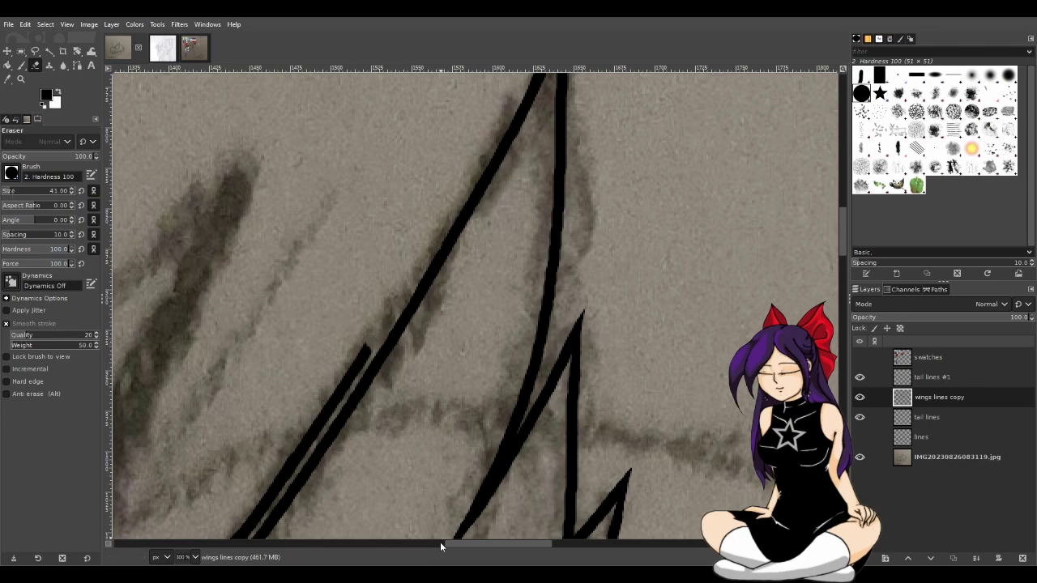
{"action": "scroll", "coordinate": [458, 540], "scroll_direction": "left", "scroll_amount": 5}
{"action": "scroll", "coordinate": [401, 512], "scroll_direction": "left", "scroll_amount": 5}
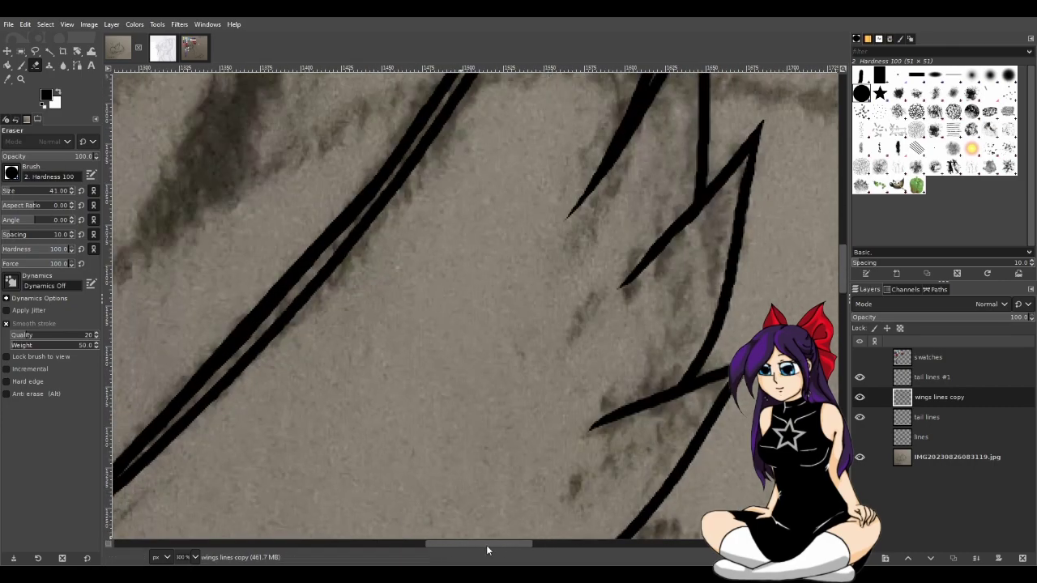
{"action": "scroll", "coordinate": [406, 404], "scroll_direction": "down", "scroll_amount": 3}
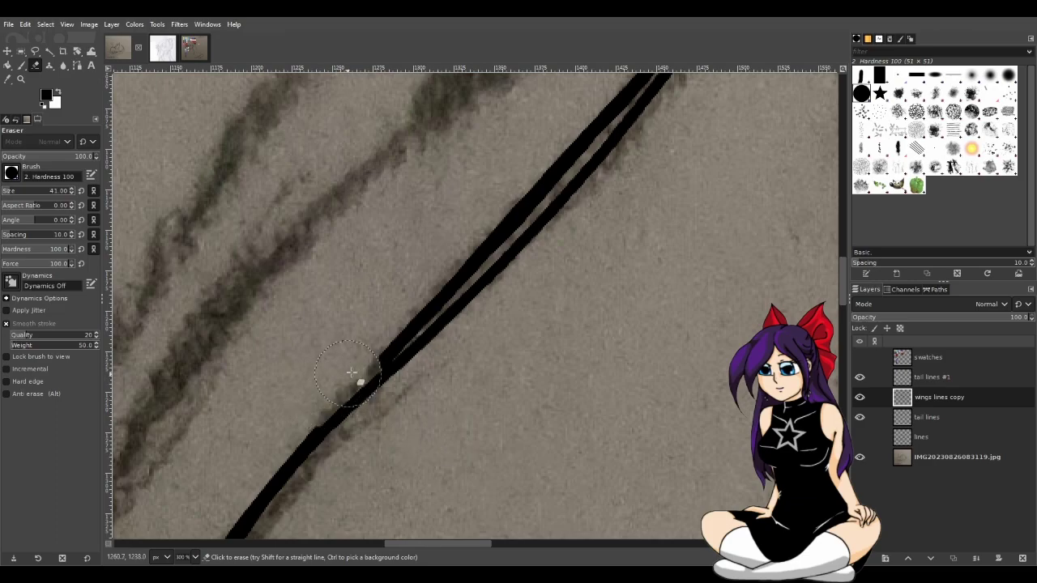
{"action": "left_click_drag", "start_coordinate": [423, 280], "coordinate": [363, 344]}
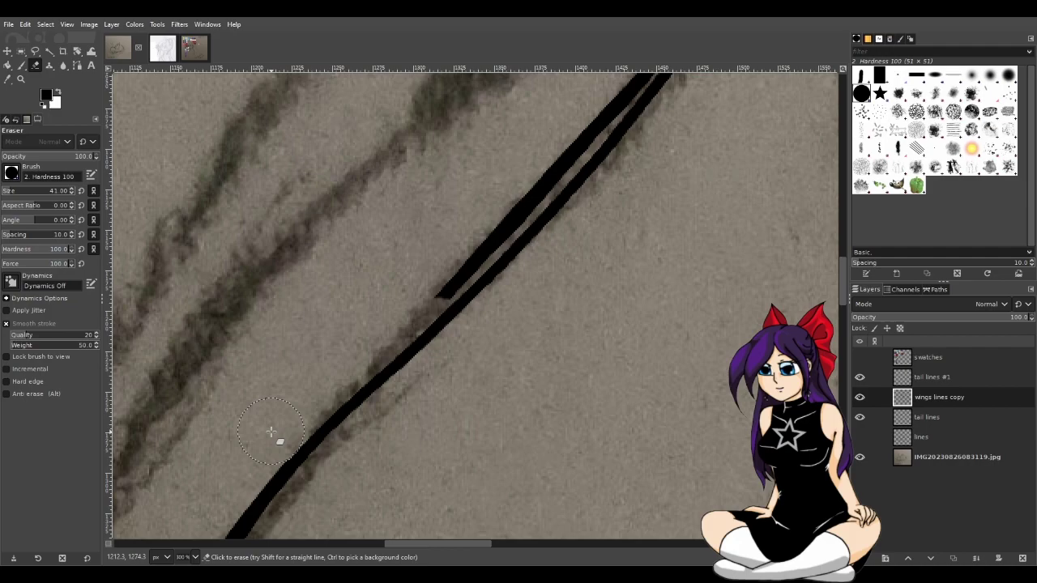
{"action": "left_click", "coordinate": [374, 388]}
{"action": "key", "text": "ctrl"}
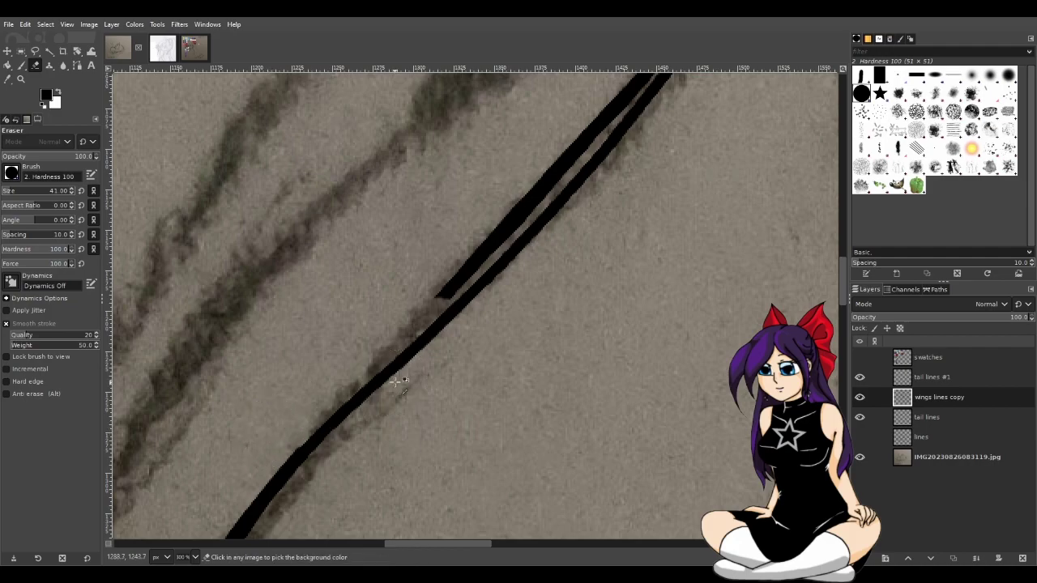
{"action": "key", "text": "ctrl+z"}
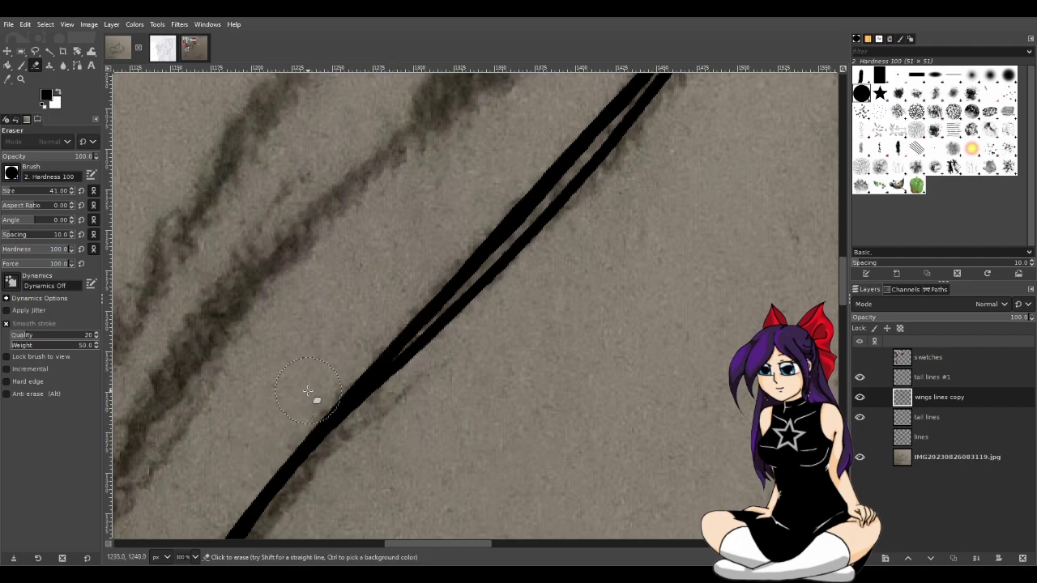
{"action": "mouse_move", "coordinate": [336, 381]}
{"action": "left_mouse_down"}
{"action": "mouse_move", "coordinate": [472, 240]}
{"action": "mouse_move", "coordinate": [576, 169]}
{"action": "mouse_move", "coordinate": [600, 130]}
{"action": "left_mouse_up"}
{"action": "scroll", "coordinate": [619, 260], "scroll_direction": "up", "scroll_amount": 3}
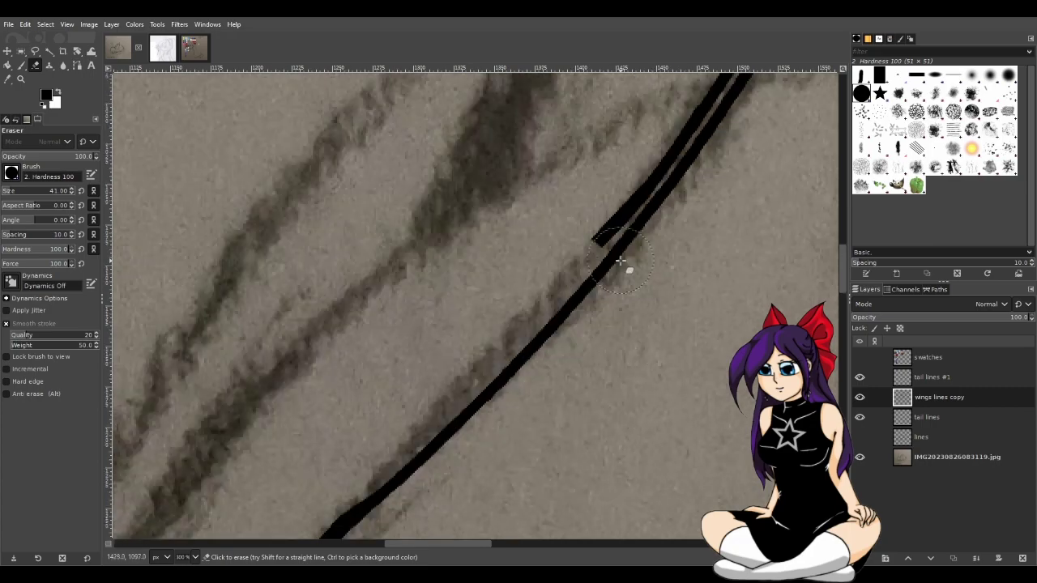
{"action": "scroll", "coordinate": [620, 261], "scroll_direction": "up", "scroll_amount": 3}
{"action": "mouse_move", "coordinate": [621, 359]}
{"action": "left_mouse_down"}
{"action": "mouse_move", "coordinate": [745, 163]}
{"action": "mouse_move", "coordinate": [721, 225]}
{"action": "left_mouse_up"}
Smooth the bump on the front line's outer edge near the wing base on the tail lines #1 layer with a size 6 eraser
{"action": "scroll", "coordinate": [722, 225], "scroll_direction": "down", "scroll_amount": 2}
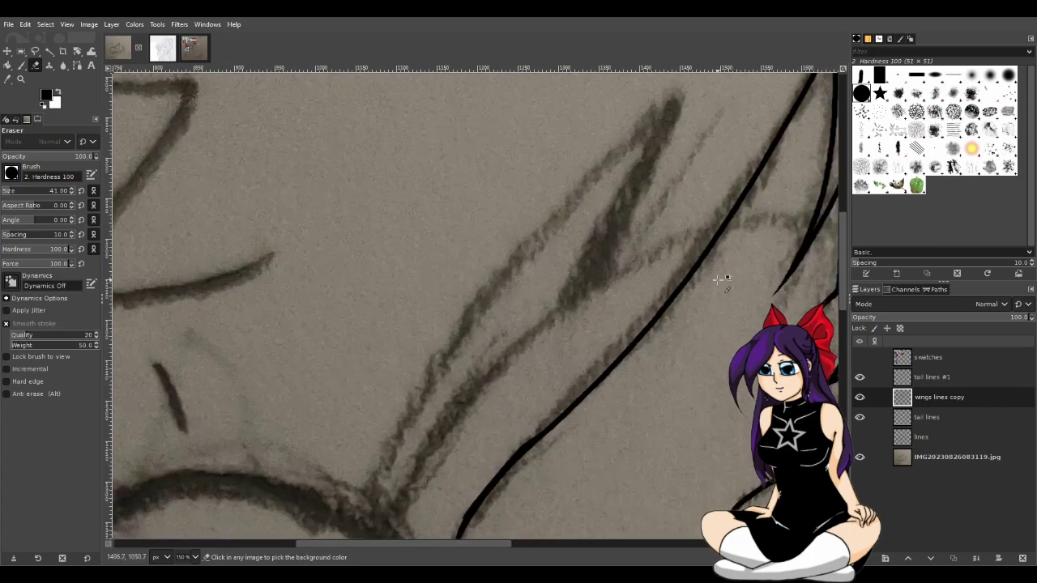
{"action": "scroll", "coordinate": [721, 279], "scroll_direction": "down", "scroll_amount": 1}
{"action": "scroll", "coordinate": [657, 378], "scroll_direction": "up", "scroll_amount": 1}
{"action": "scroll", "coordinate": [616, 436], "scroll_direction": "up", "scroll_amount": 1}
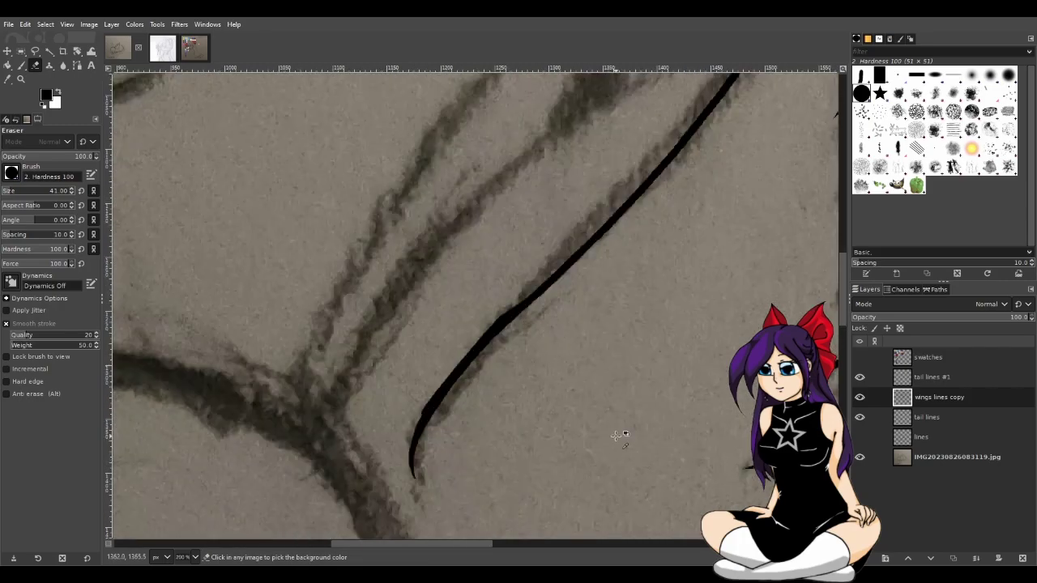
{"action": "scroll", "coordinate": [599, 435], "scroll_direction": "up", "scroll_amount": 1}
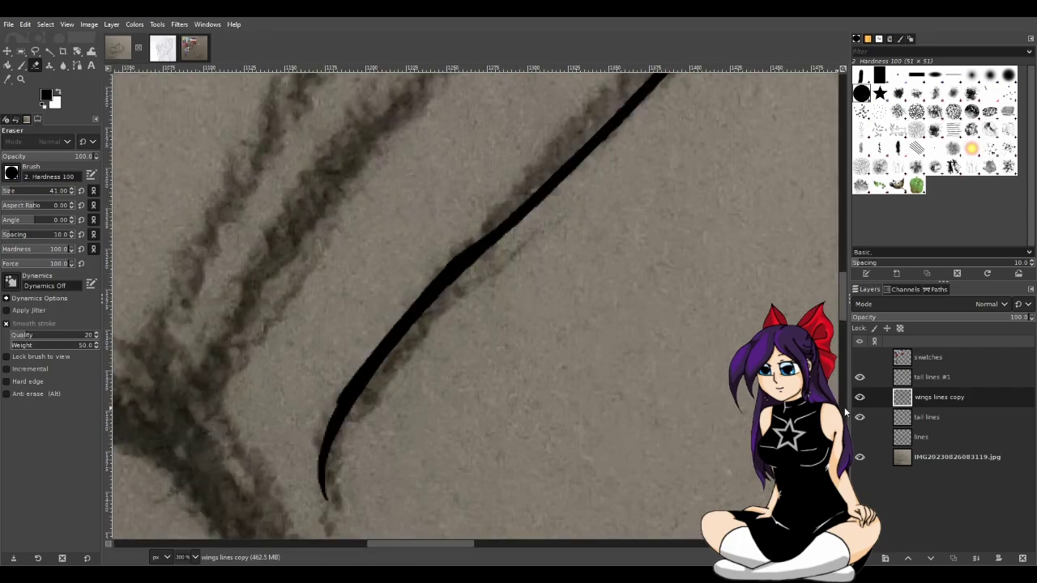
{"action": "left_click", "coordinate": [929, 381]}
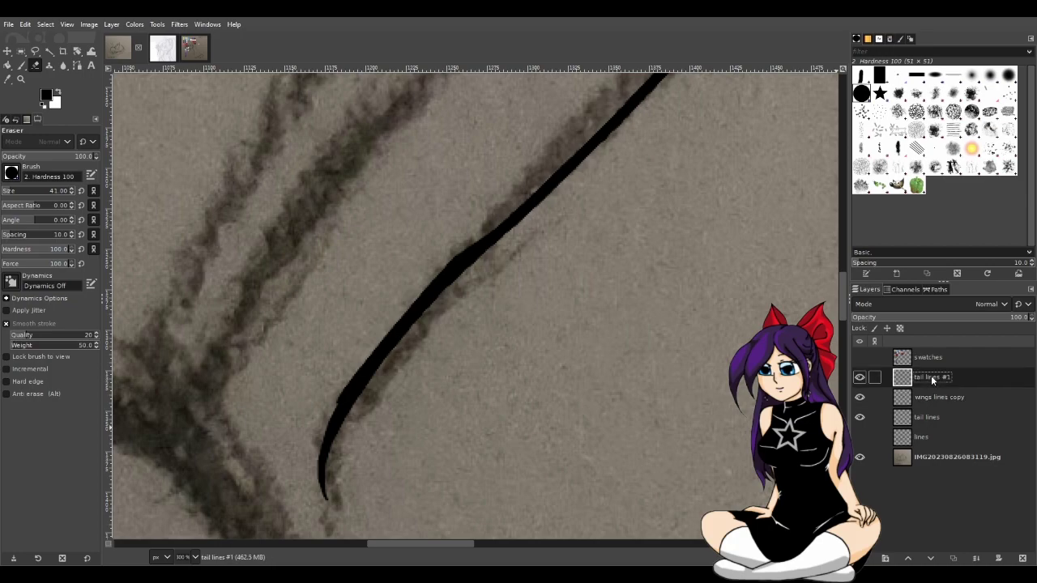
{"action": "left_click", "coordinate": [860, 378]}
{"action": "left_click", "coordinate": [860, 378]}
{"action": "left_click", "coordinate": [73, 193]}
{"action": "left_click", "coordinate": [71, 194]}
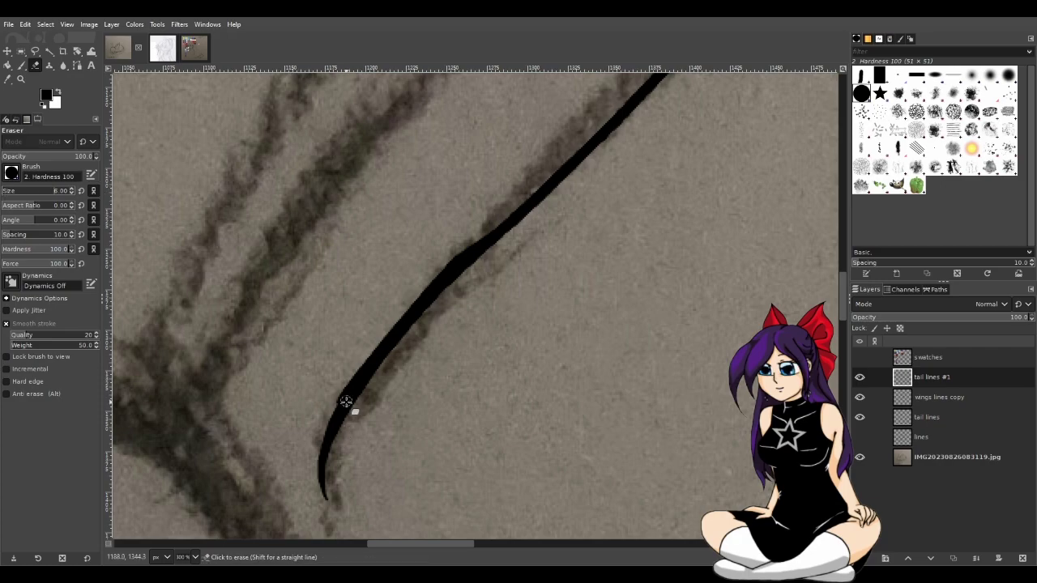
{"action": "scroll", "coordinate": [344, 409], "scroll_direction": "up", "scroll_amount": 1}
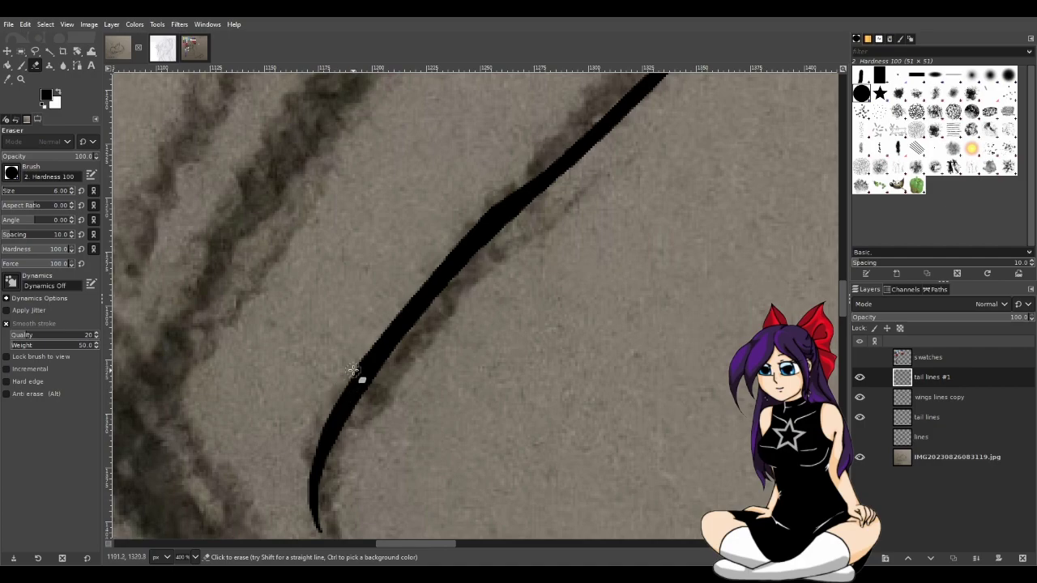
{"action": "key", "text": "ctrl"}
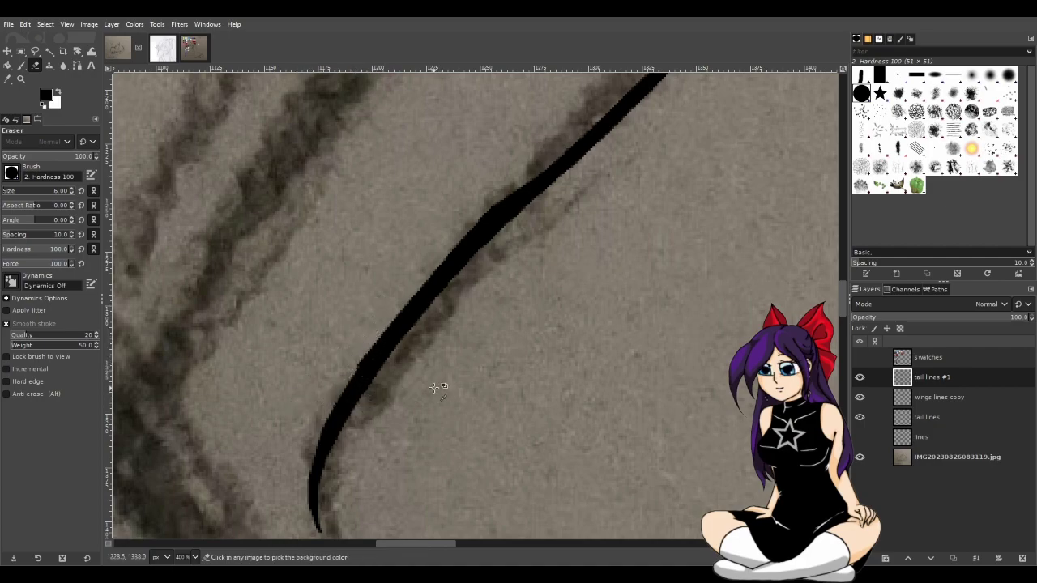
{"action": "left_click_drag", "start_coordinate": [325, 399], "coordinate": [361, 351]}
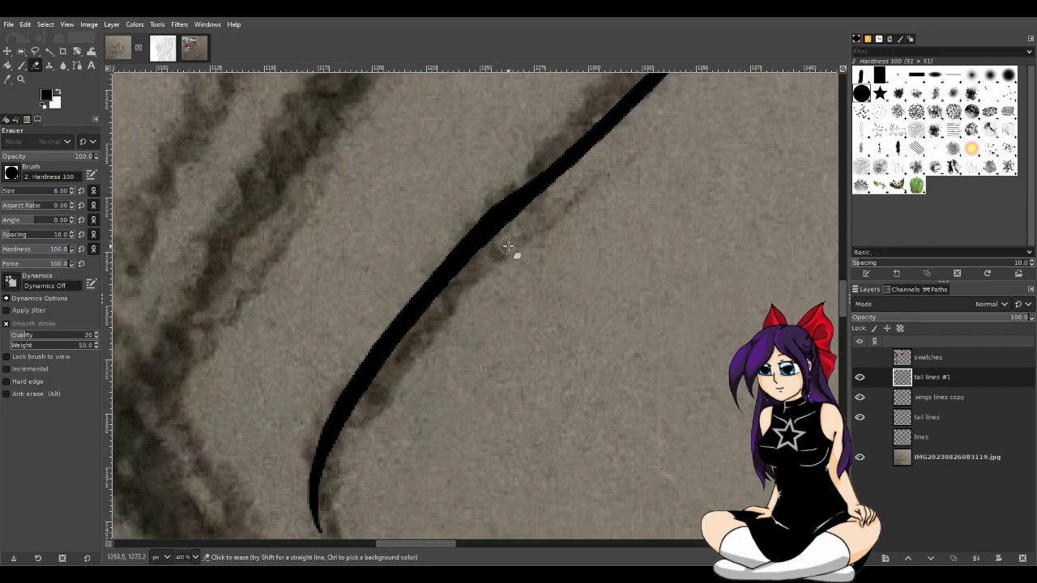
Try to erase the bulge on the outer edge of the lower front line on the wings lines copy layer
{"action": "scroll", "coordinate": [518, 259], "scroll_direction": "up", "scroll_amount": 3}
{"action": "left_click", "coordinate": [938, 397]}
{"action": "left_click_drag", "start_coordinate": [506, 300], "coordinate": [434, 377]}
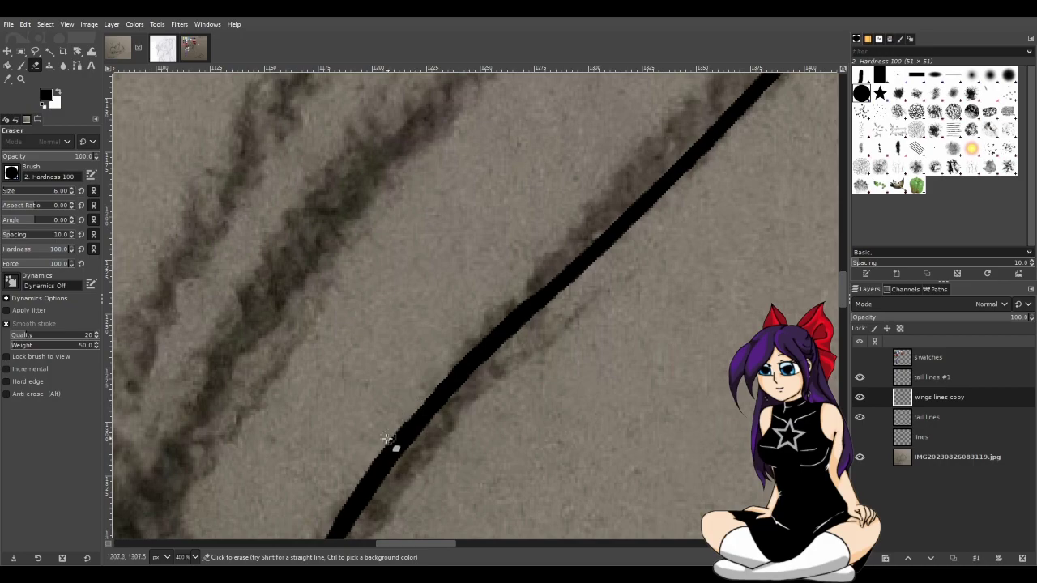
{"action": "key", "text": "ctrl+z"}
{"action": "left_click_drag", "start_coordinate": [521, 305], "coordinate": [478, 332]}
{"action": "key", "text": "ctrl+z"}
{"action": "scroll", "coordinate": [636, 418], "scroll_direction": "down", "scroll_amount": 2}
{"action": "scroll", "coordinate": [630, 423], "scroll_direction": "up", "scroll_amount": 2}
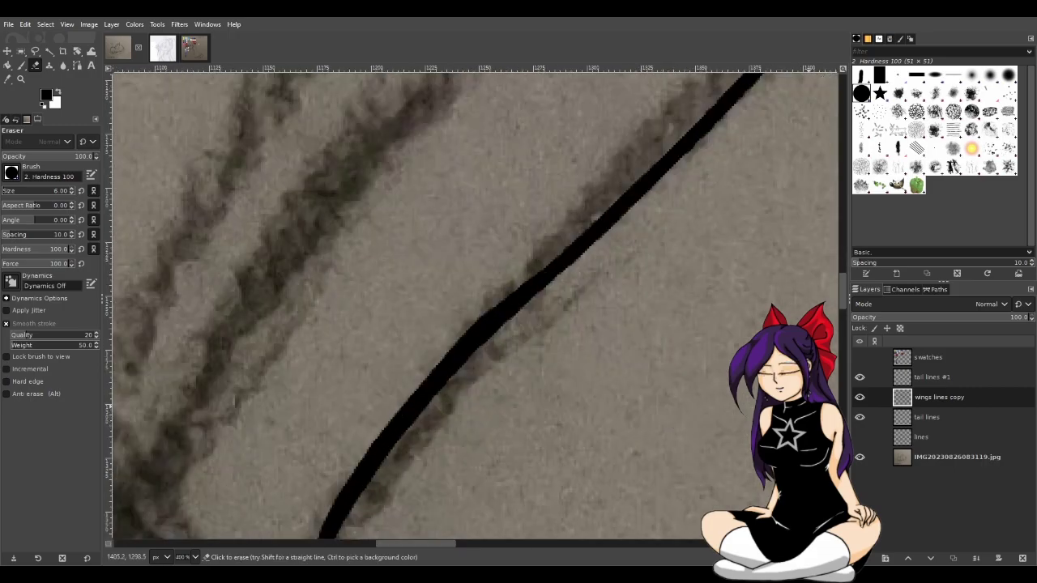
Try the wings lines copy layer at 40.4 opacity to check how it overlaps the front line on the tail lines #1 layer
{"action": "key", "text": "ctrl+z"}
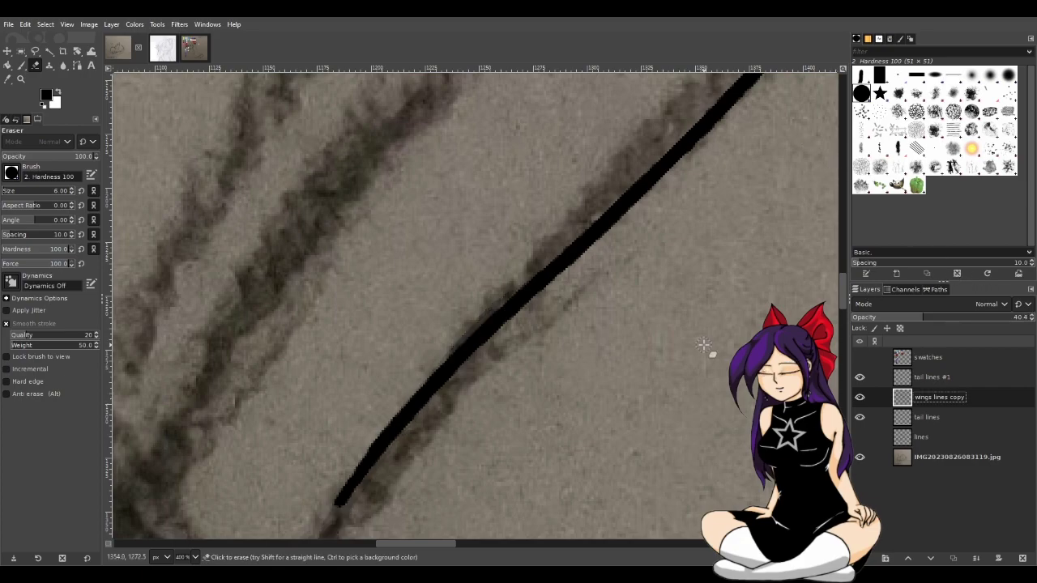
{"action": "scroll", "coordinate": [556, 354], "scroll_direction": "up", "scroll_amount": 1}
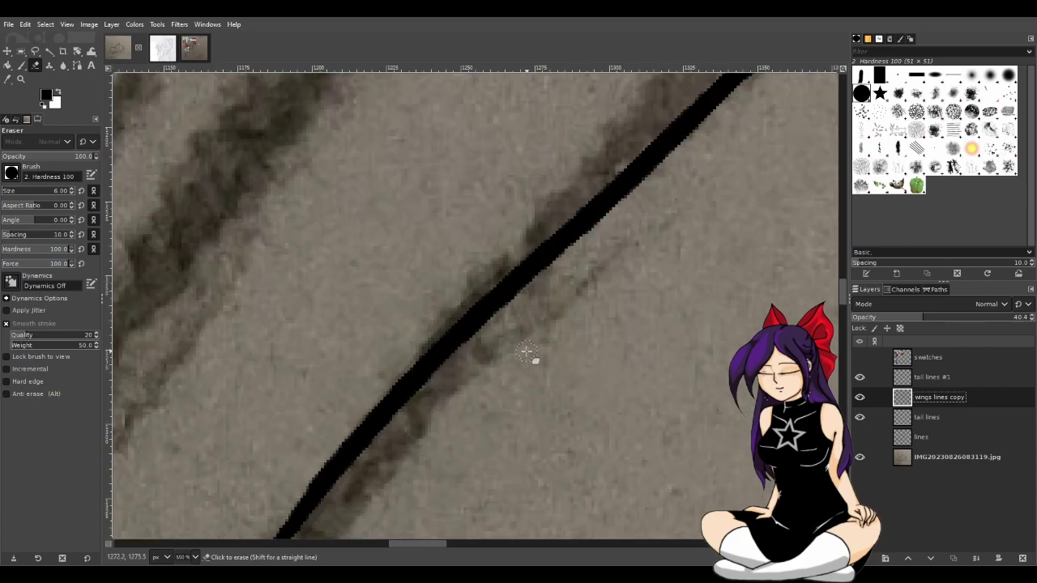
{"action": "left_click", "coordinate": [938, 378]}
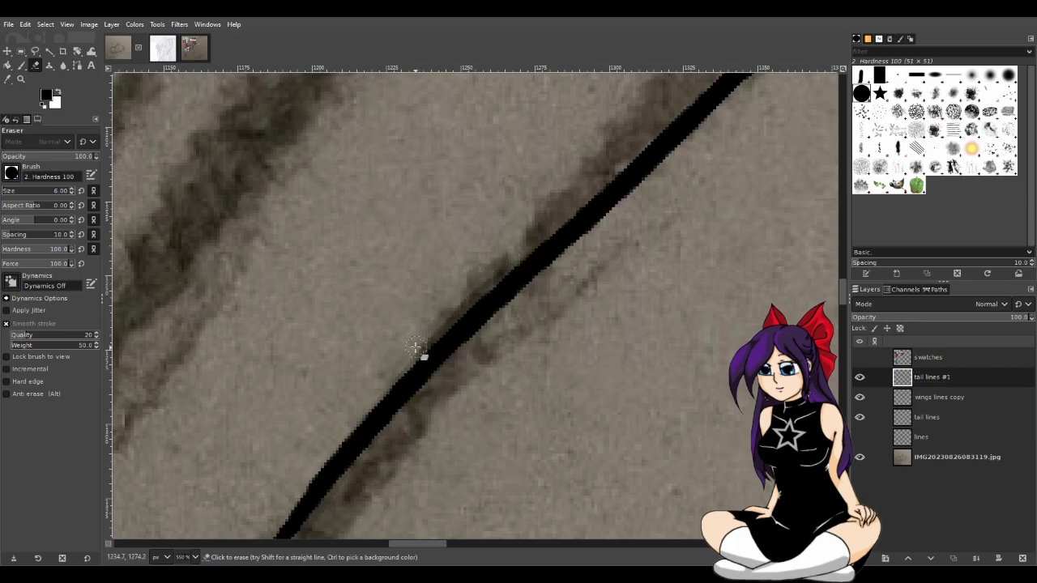
{"action": "left_click", "coordinate": [925, 398]}
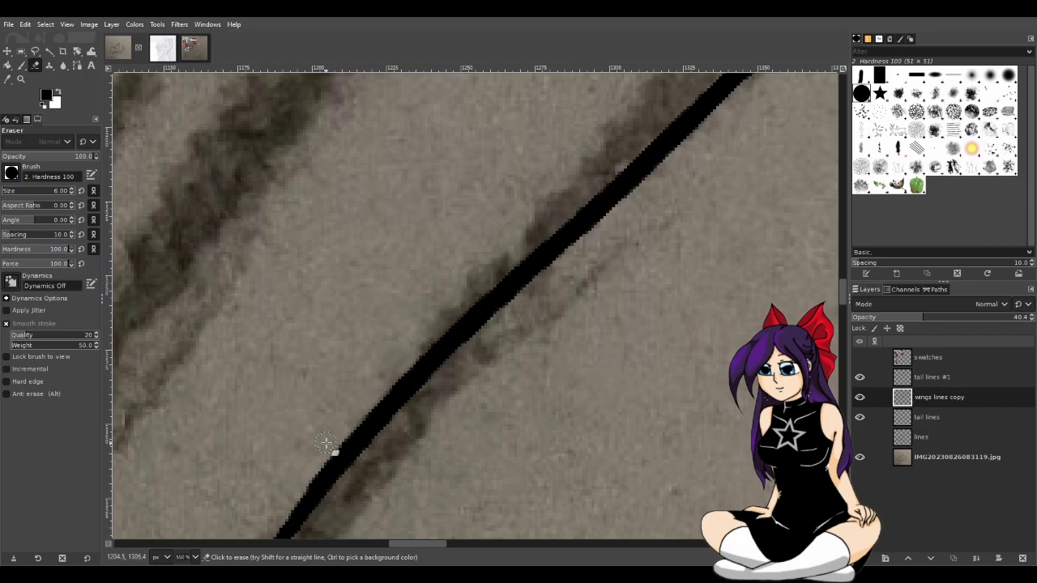
{"action": "scroll", "coordinate": [415, 456], "scroll_direction": "down", "scroll_amount": 3}
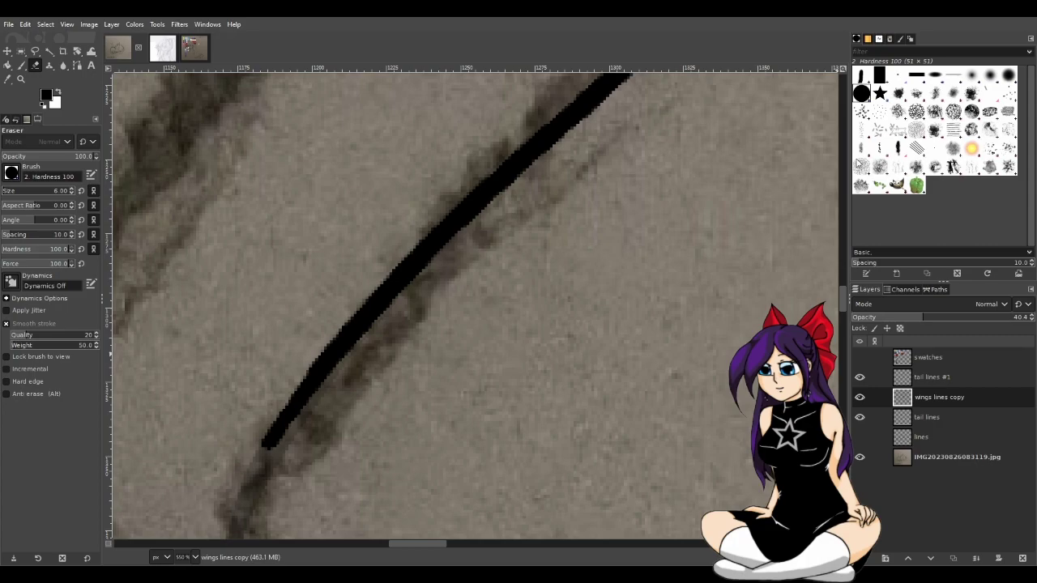
{"action": "key", "text": "ctrl+z"}
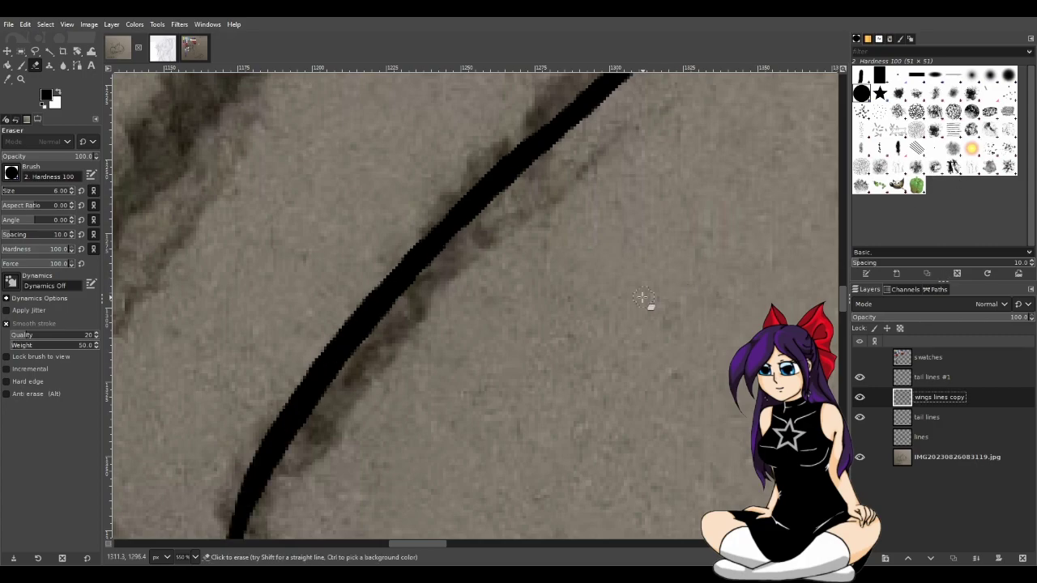
Compare the whole wing with the tail lines #1 layer hidden and shown
{"action": "scroll", "coordinate": [651, 303], "scroll_direction": "down", "scroll_amount": 3}
{"action": "scroll", "coordinate": [673, 314], "scroll_direction": "down", "scroll_amount": 2}
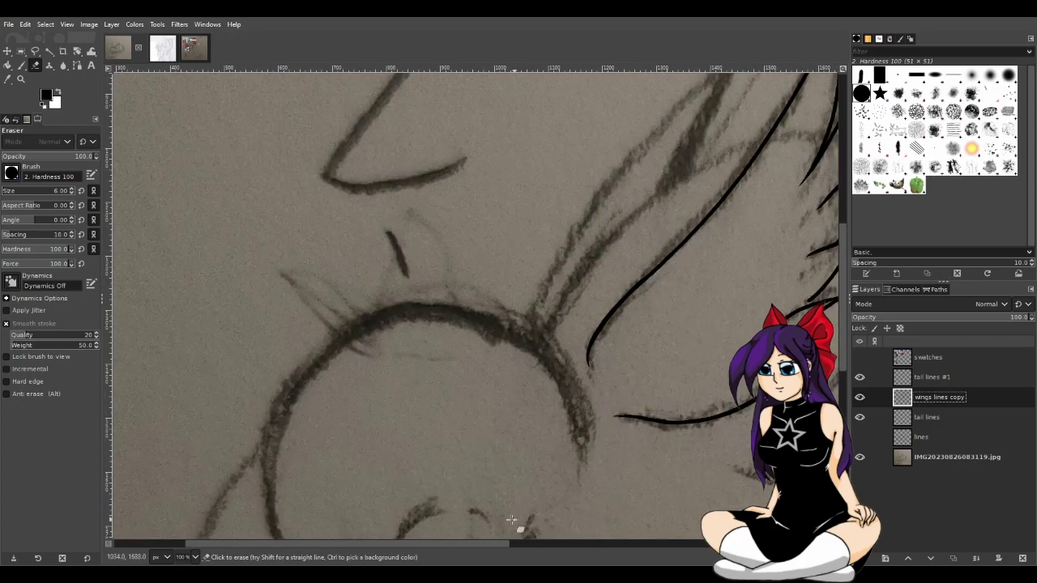
{"action": "left_click_drag", "start_coordinate": [478, 543], "coordinate": [556, 544]}
{"action": "scroll", "coordinate": [721, 390], "scroll_direction": "up", "scroll_amount": 1}
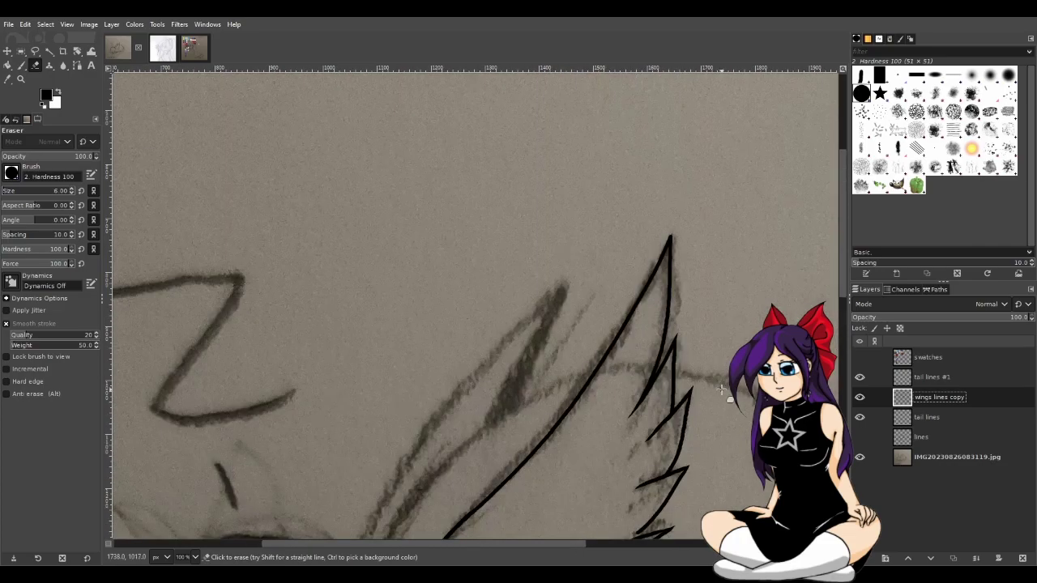
{"action": "left_click", "coordinate": [860, 379]}
{"action": "left_click", "coordinate": [860, 379]}
{"action": "left_click", "coordinate": [861, 379]}
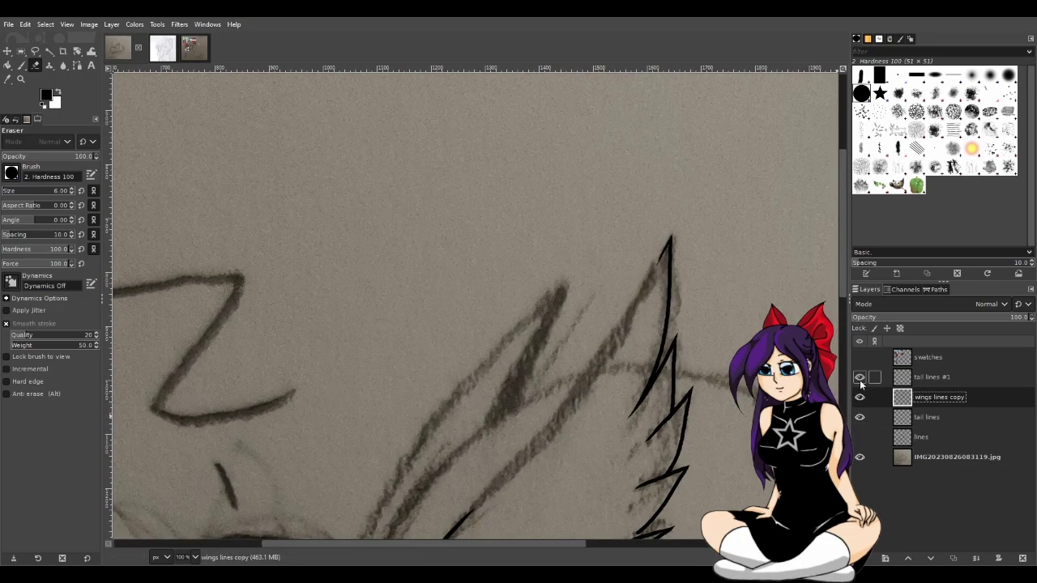
{"action": "left_click", "coordinate": [861, 381]}
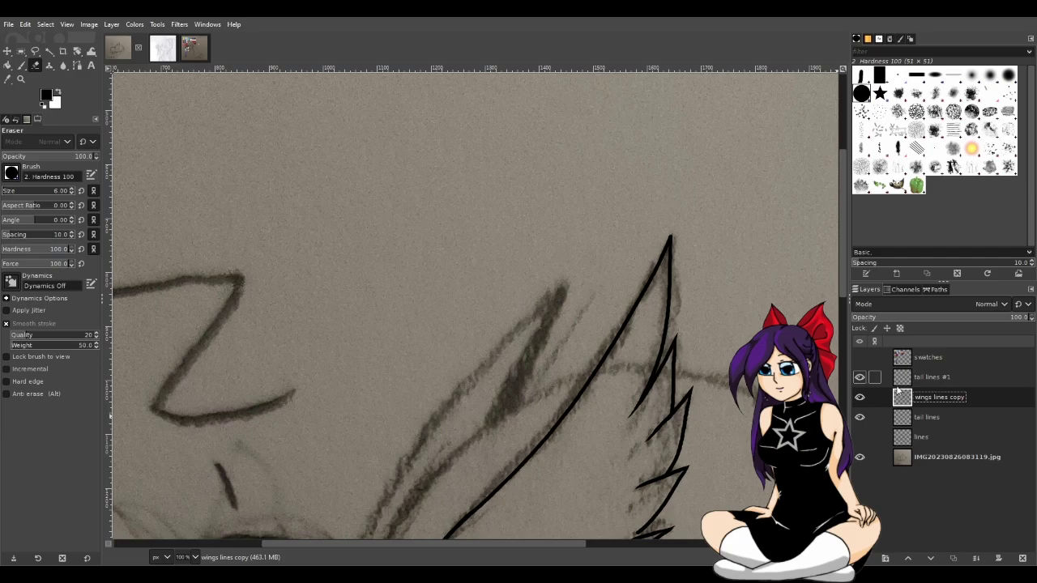
Erase the rounded blob at the wing tip on the tail lines #1 layer to sharpen the point, using the size 6 eraser
{"action": "left_click", "coordinate": [958, 378]}
{"action": "scroll", "coordinate": [741, 289], "scroll_direction": "up", "scroll_amount": 4}
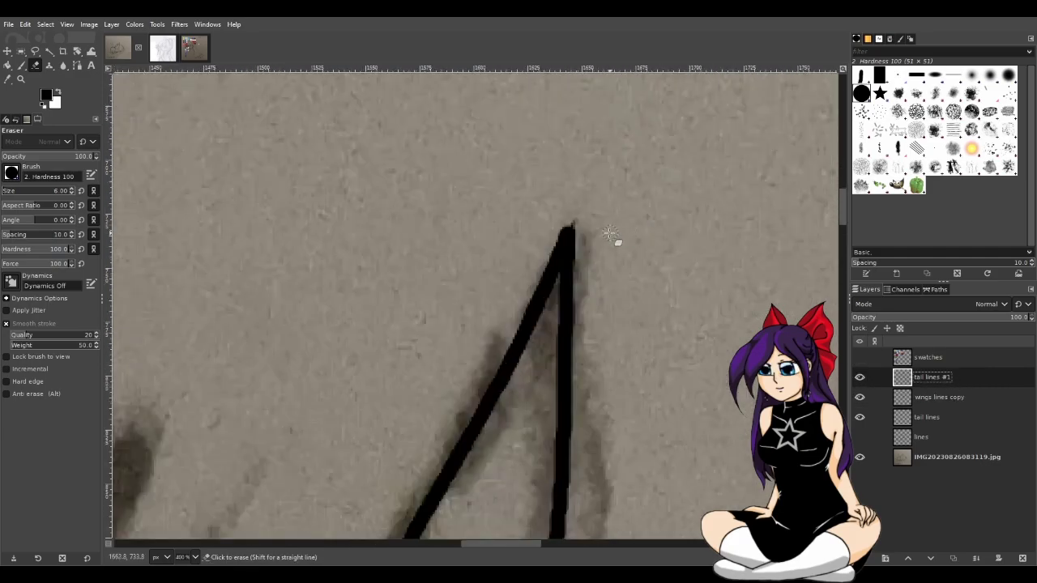
{"action": "left_click_drag", "start_coordinate": [567, 241], "coordinate": [513, 294]}
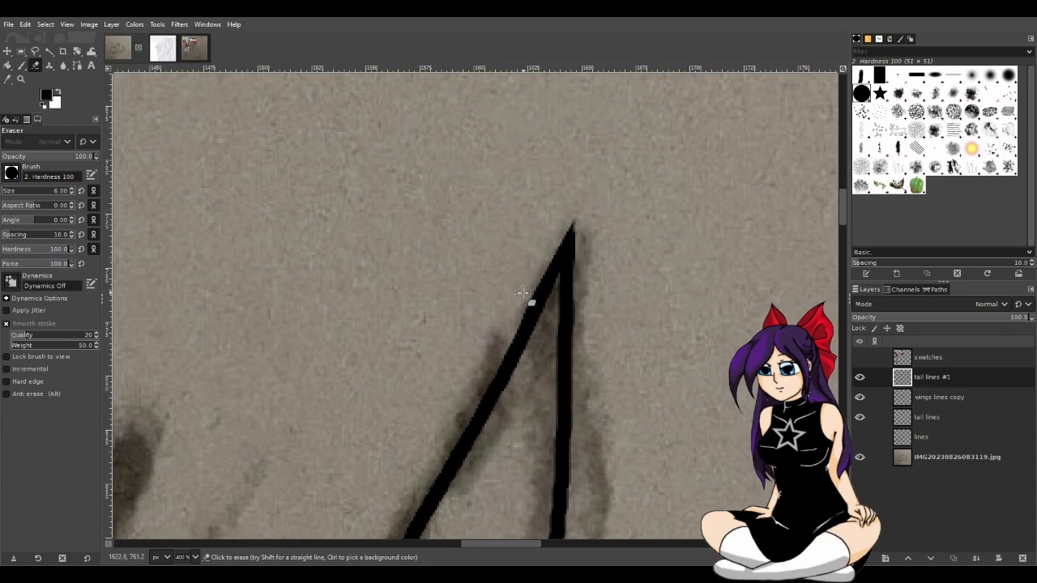
{"action": "scroll", "coordinate": [527, 378], "scroll_direction": "up", "scroll_amount": 3}
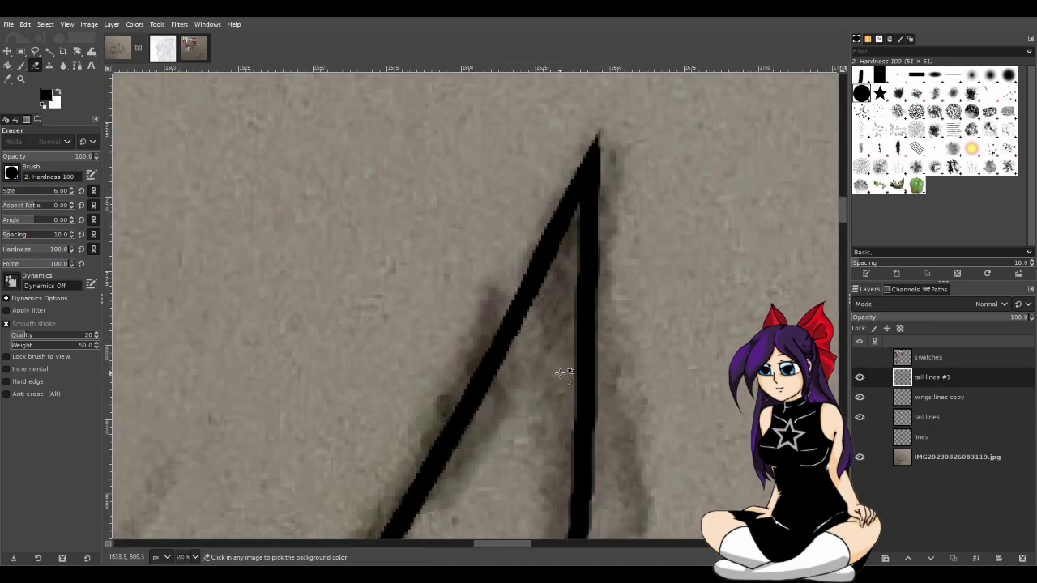
Hide the IMG20230826083119.jpg sketch layer and the tail lines layer, leaving only the two wing line layers visible
{"action": "scroll", "coordinate": [527, 381], "scroll_direction": "down", "scroll_amount": 4}
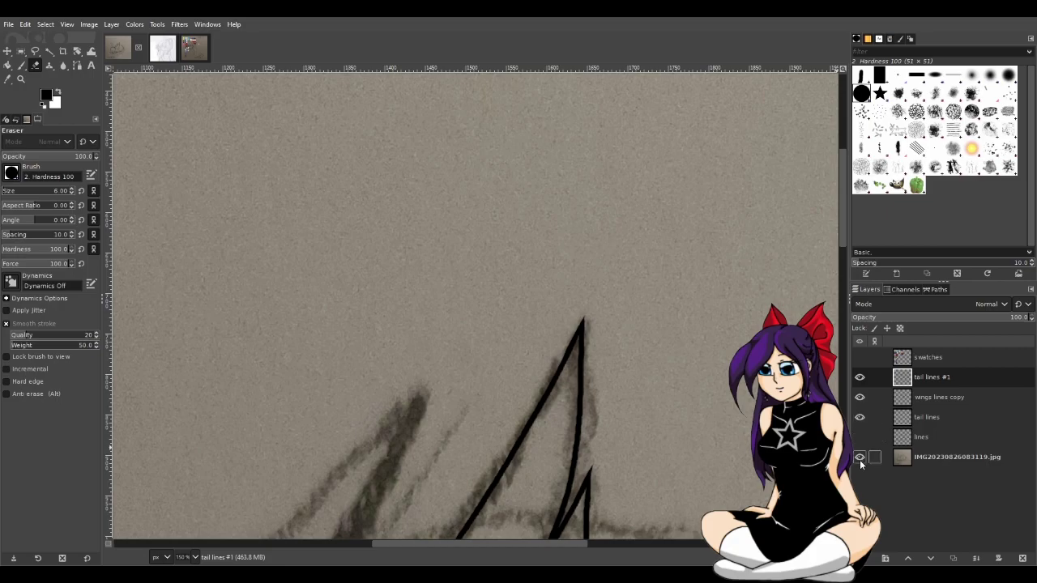
{"action": "left_click", "coordinate": [859, 458]}
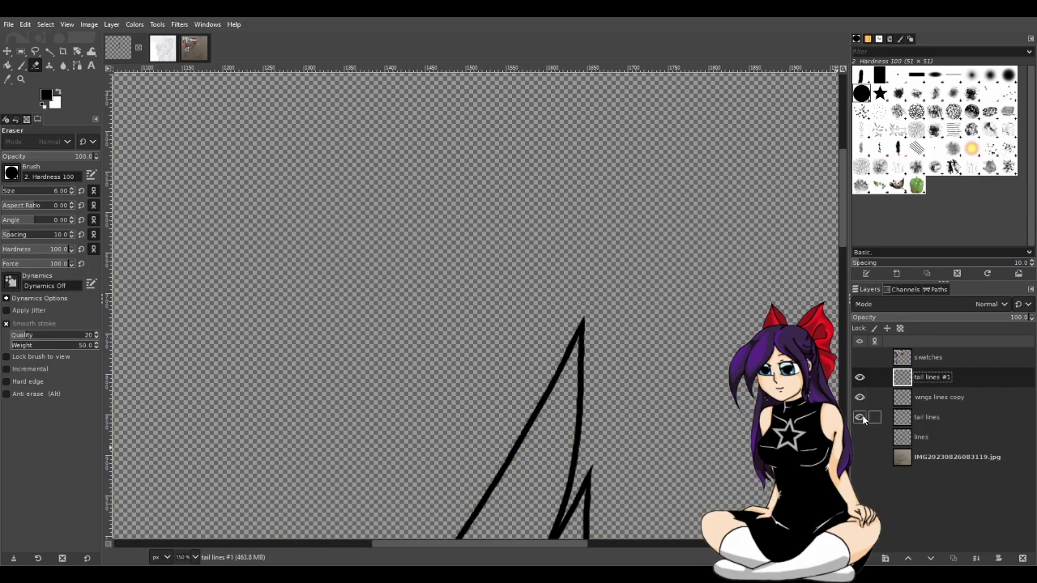
{"action": "key", "text": "minus"}
{"action": "key", "text": "minus"}
{"action": "key", "text": "minus"}
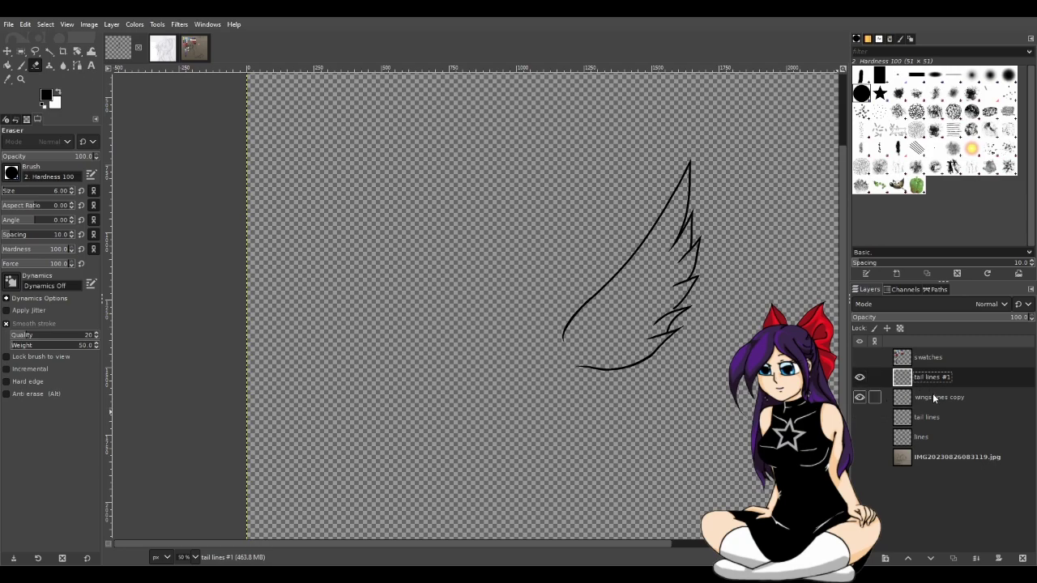
Merge tail lines #1 with wings lines copy into one layer, and show the tail lines, lines and sketch layers again
{"action": "left_click", "coordinate": [933, 397]}
{"action": "left_click", "coordinate": [898, 396]}
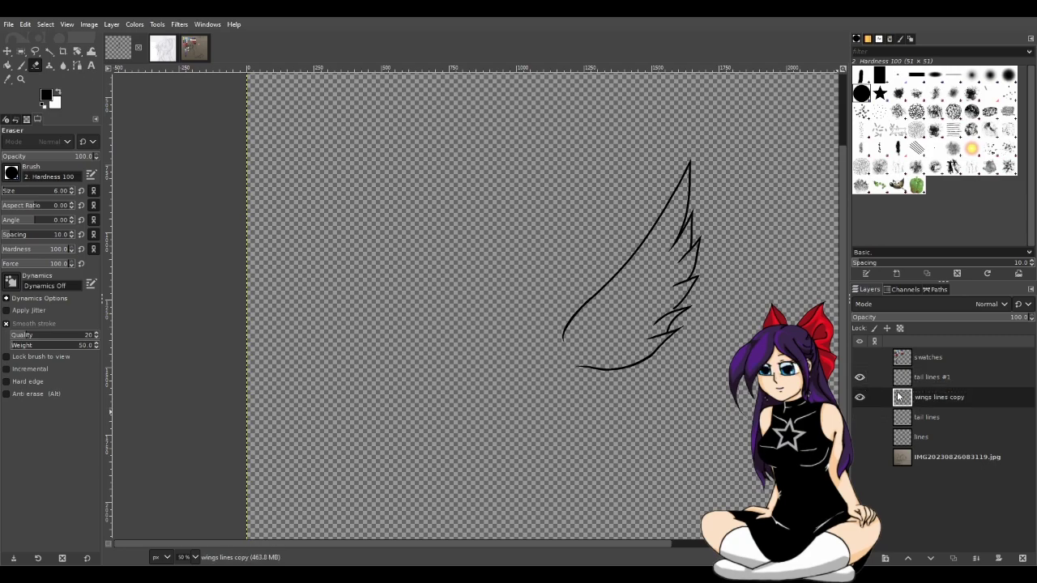
{"action": "key", "text": "ctrl+z"}
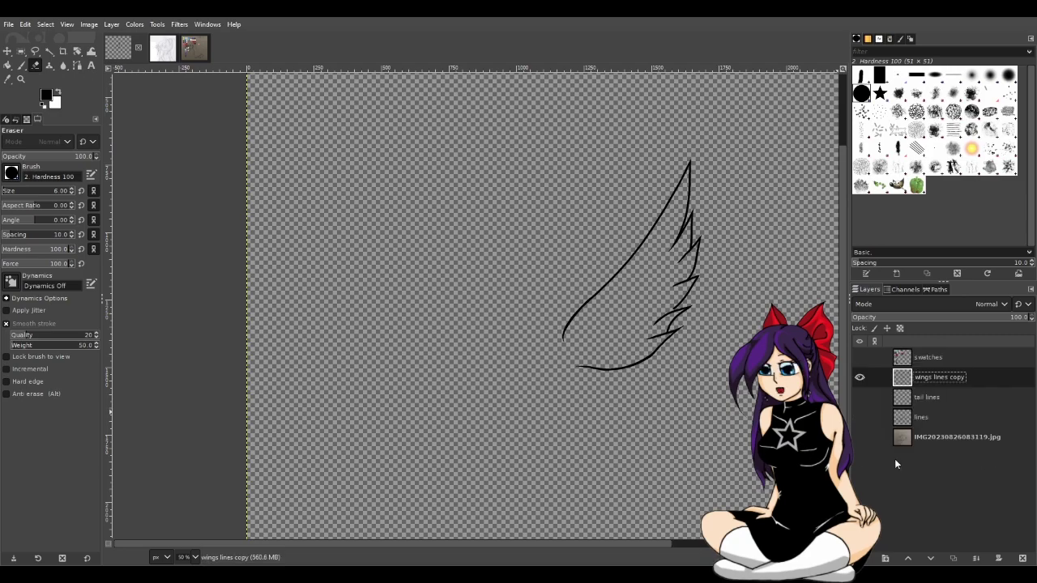
{"action": "left_click", "coordinate": [860, 417]}
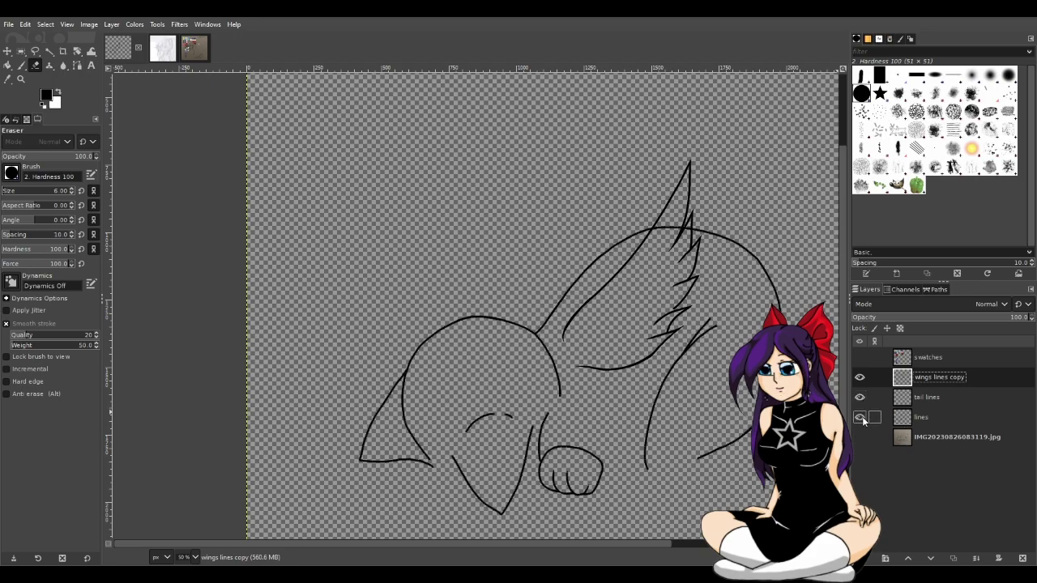
{"action": "left_click", "coordinate": [859, 437]}
Try to extend the feather edge's loose lower end to the next feather line on wings lines copy with a size 6 Paintbrush
{"action": "scroll", "coordinate": [720, 267], "scroll_direction": "up", "scroll_amount": 2}
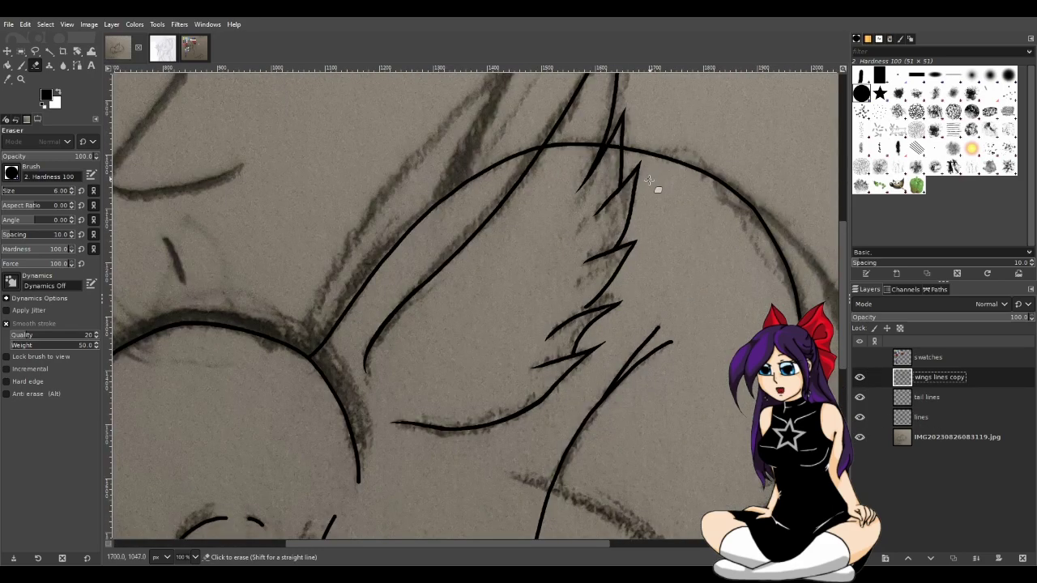
{"action": "scroll", "coordinate": [622, 223], "scroll_direction": "up", "scroll_amount": 2}
{"action": "scroll", "coordinate": [625, 263], "scroll_direction": "up", "scroll_amount": 3}
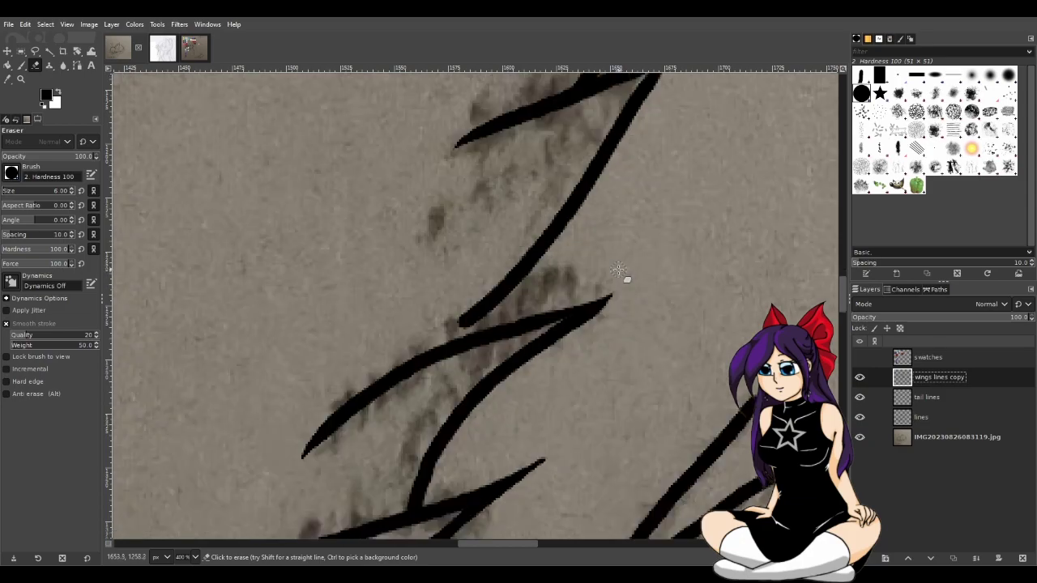
{"action": "left_click", "coordinate": [22, 65]}
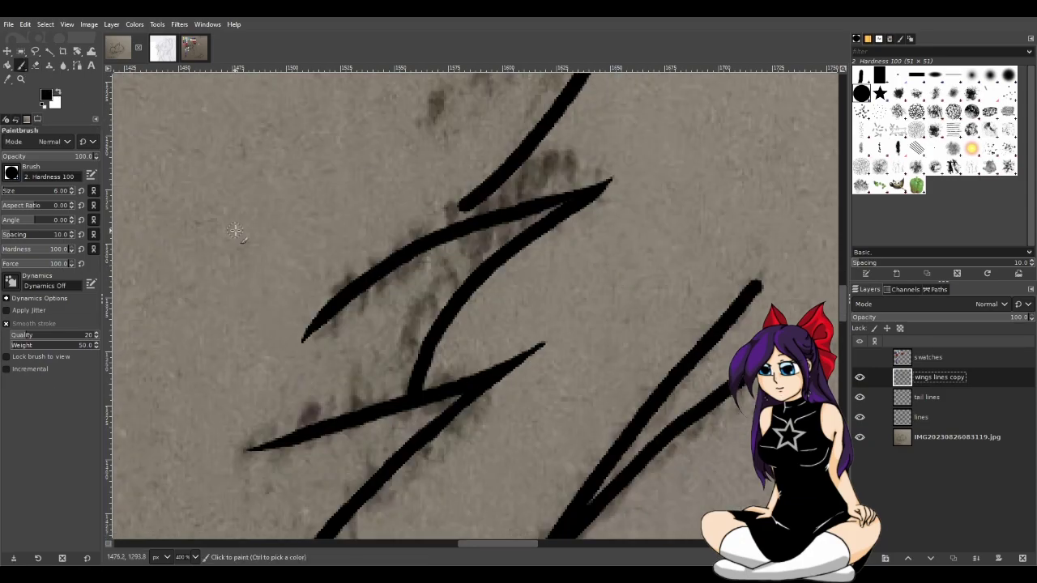
{"action": "scroll", "coordinate": [500, 302], "scroll_direction": "up", "scroll_amount": 5}
{"action": "scroll", "coordinate": [480, 480], "scroll_direction": "up", "scroll_amount": 3}
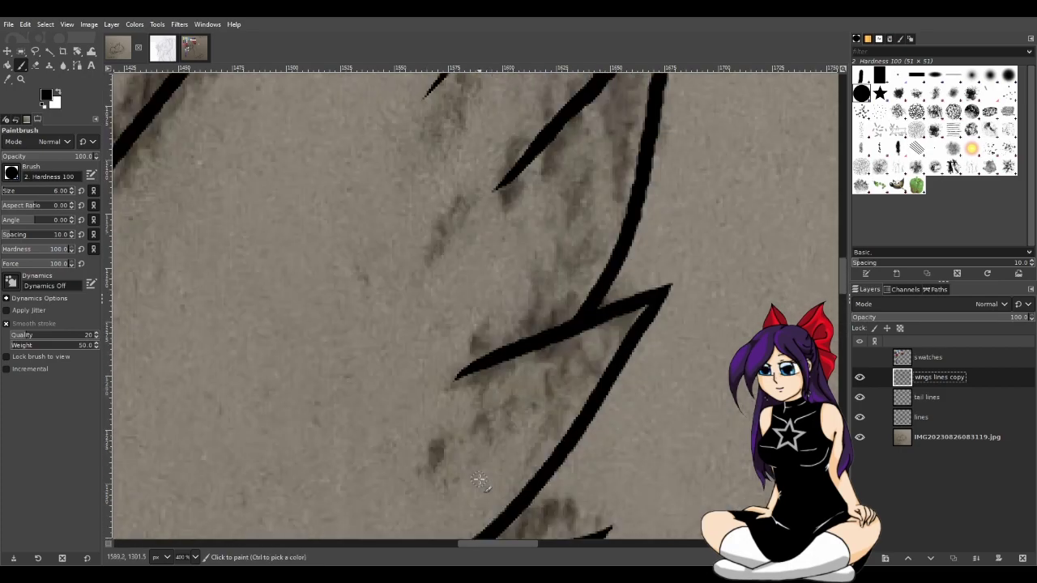
{"action": "scroll", "coordinate": [591, 279], "scroll_direction": "down", "scroll_amount": 8}
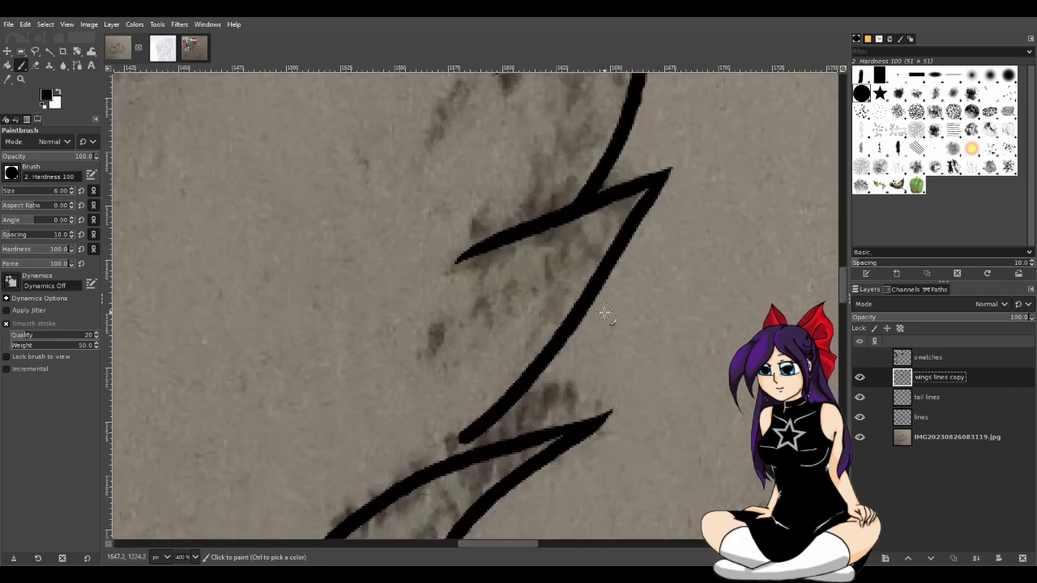
{"action": "scroll", "coordinate": [452, 304], "scroll_direction": "down", "scroll_amount": 2}
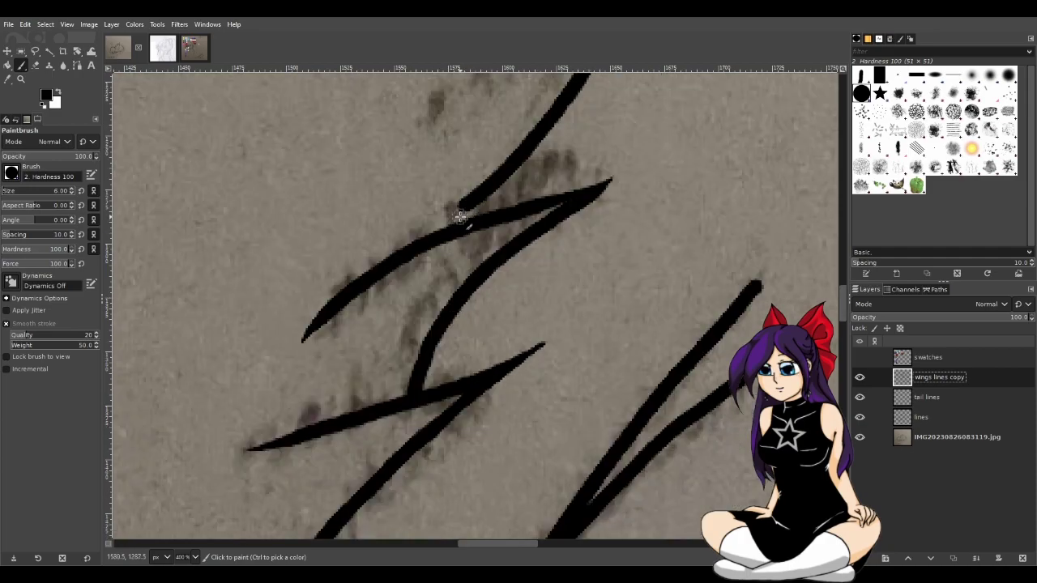
{"action": "mouse_move", "coordinate": [427, 233]}
{"action": "left_mouse_down"}
{"action": "mouse_move", "coordinate": [478, 196]}
{"action": "mouse_move", "coordinate": [414, 239]}
{"action": "left_mouse_up"}
{"action": "key", "text": "ctrl+z"}
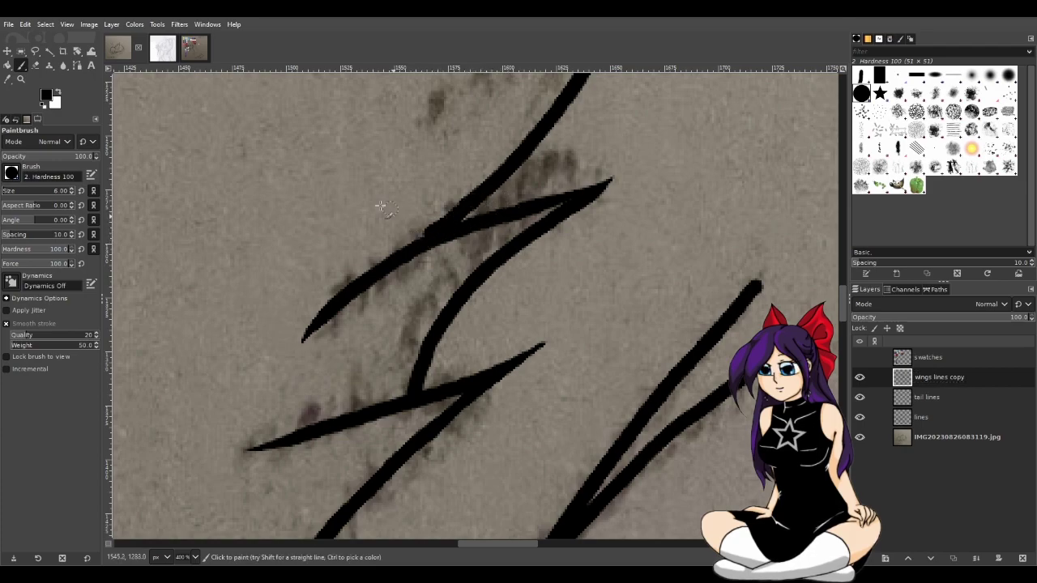
{"action": "key", "text": "shift+e"}
{"action": "scroll", "coordinate": [421, 231], "scroll_direction": "up", "scroll_amount": 1}
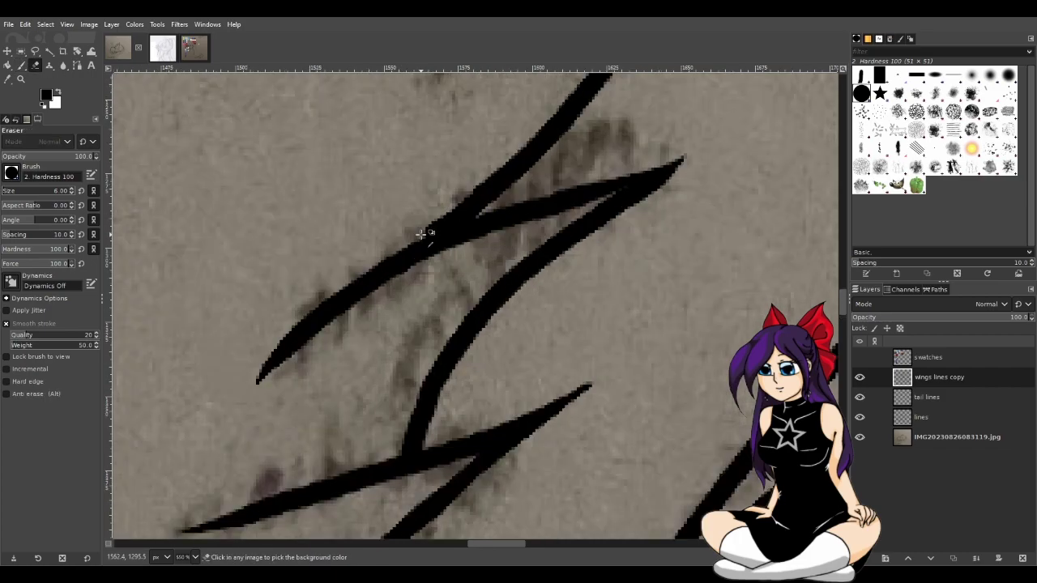
{"action": "left_click_drag", "start_coordinate": [421, 233], "coordinate": [442, 232]}
Paint a short black size 6 stroke joining the loose feather edge to the feather line below, undoing and redrawing unsatisfactory attempts
{"action": "key", "text": "p"}
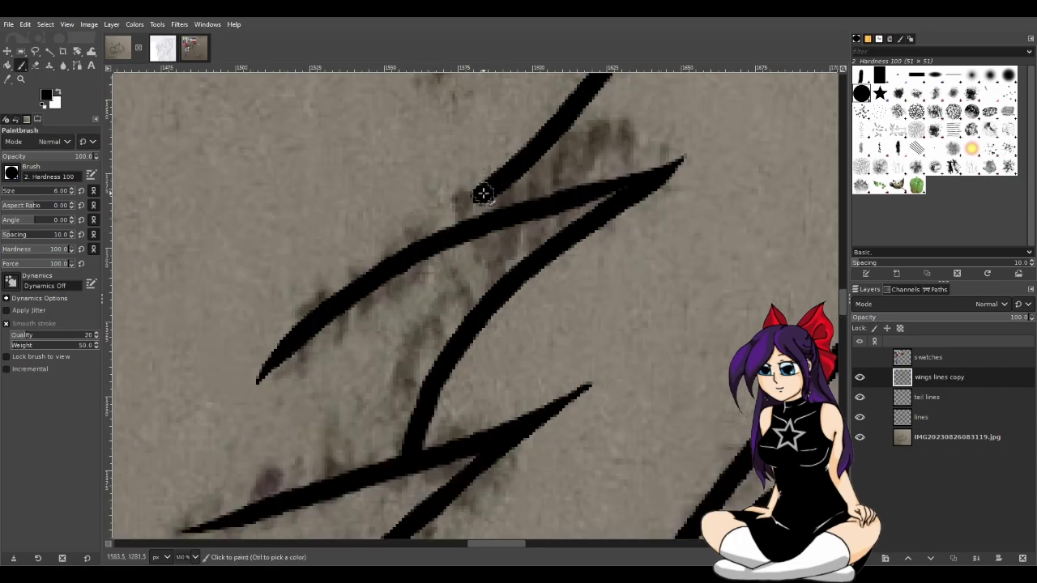
{"action": "left_click_drag", "start_coordinate": [484, 191], "coordinate": [384, 239]}
{"action": "key", "text": "ctrl+z"}
{"action": "left_click_drag", "start_coordinate": [496, 184], "coordinate": [356, 263]}
{"action": "key", "text": "ctrl+z"}
{"action": "left_click_drag", "start_coordinate": [496, 178], "coordinate": [394, 243]}
{"action": "key", "text": "ctrl+z"}
{"action": "left_click_drag", "start_coordinate": [491, 186], "coordinate": [354, 248]}
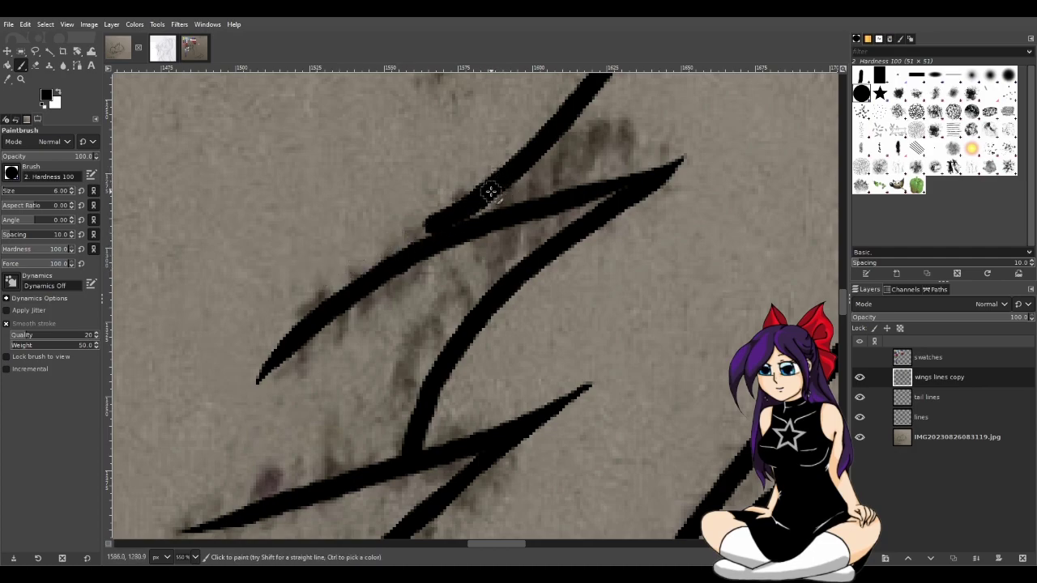
Erase the blunt end protruding where the new stroke meets the feather line, using the size 6 eraser
{"action": "left_click", "coordinate": [36, 66]}
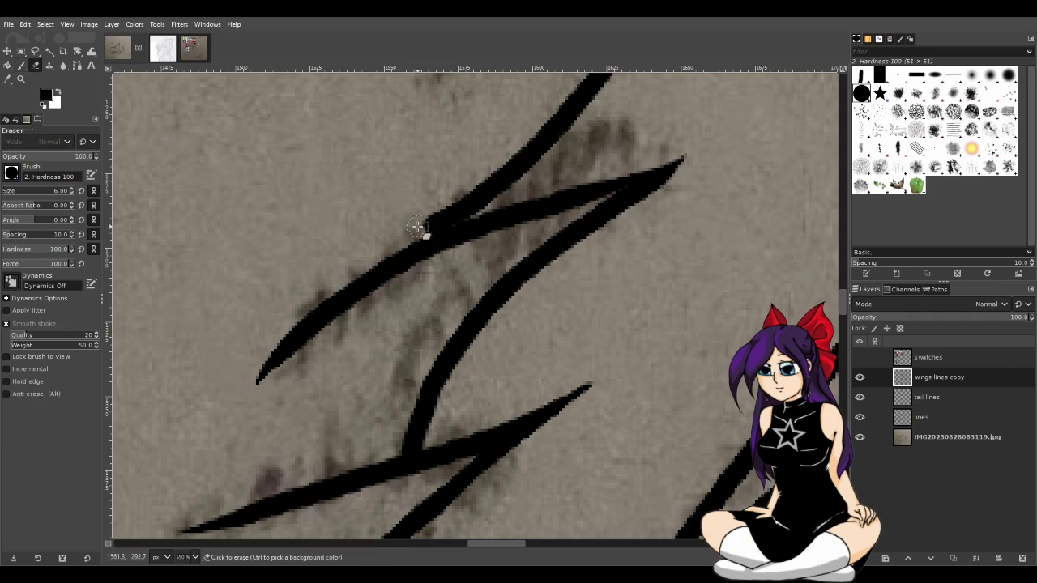
{"action": "mouse_move", "coordinate": [421, 225]}
{"action": "left_mouse_down"}
{"action": "mouse_move", "coordinate": [455, 207]}
{"action": "mouse_move", "coordinate": [498, 146]}
{"action": "left_mouse_up"}
{"action": "scroll", "coordinate": [461, 303], "scroll_direction": "down", "scroll_amount": 4}
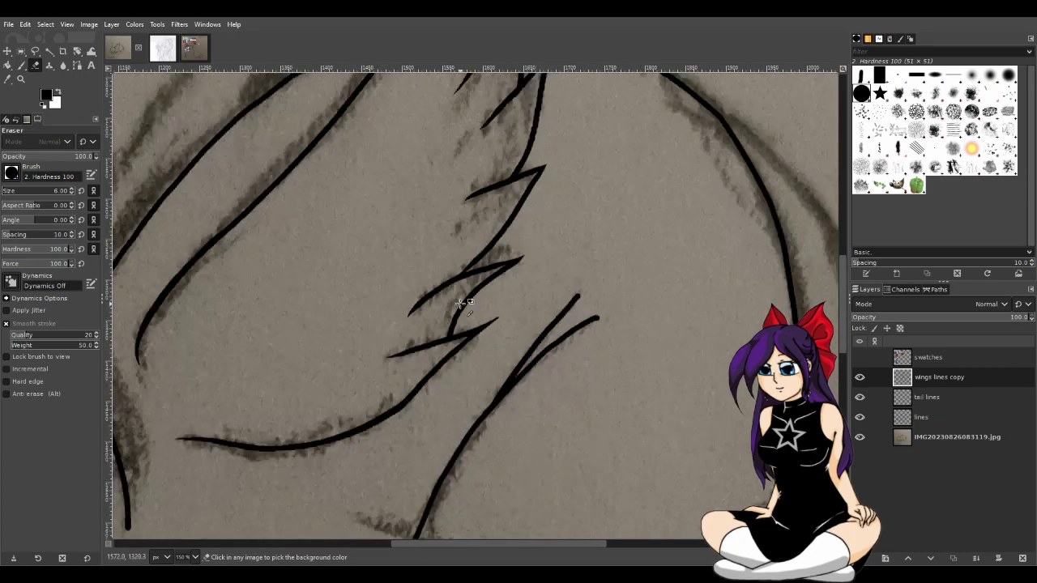
Hide the IMG20230826083119.jpg sketch layer to check the feather line junction against transparency
{"action": "left_click", "coordinate": [867, 441]}
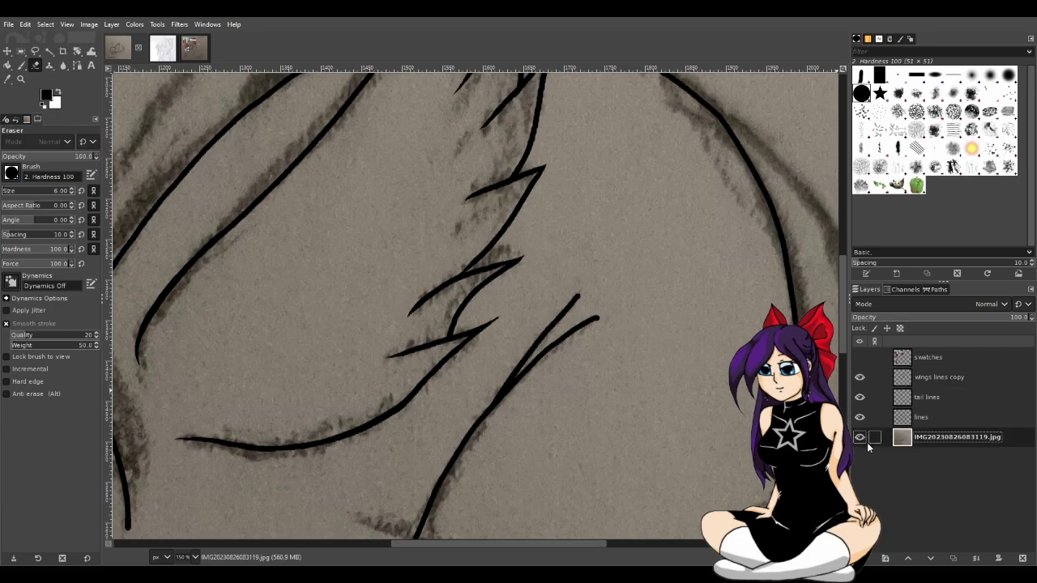
{"action": "left_click", "coordinate": [860, 438]}
{"action": "scroll", "coordinate": [486, 304], "scroll_direction": "up", "scroll_amount": 6}
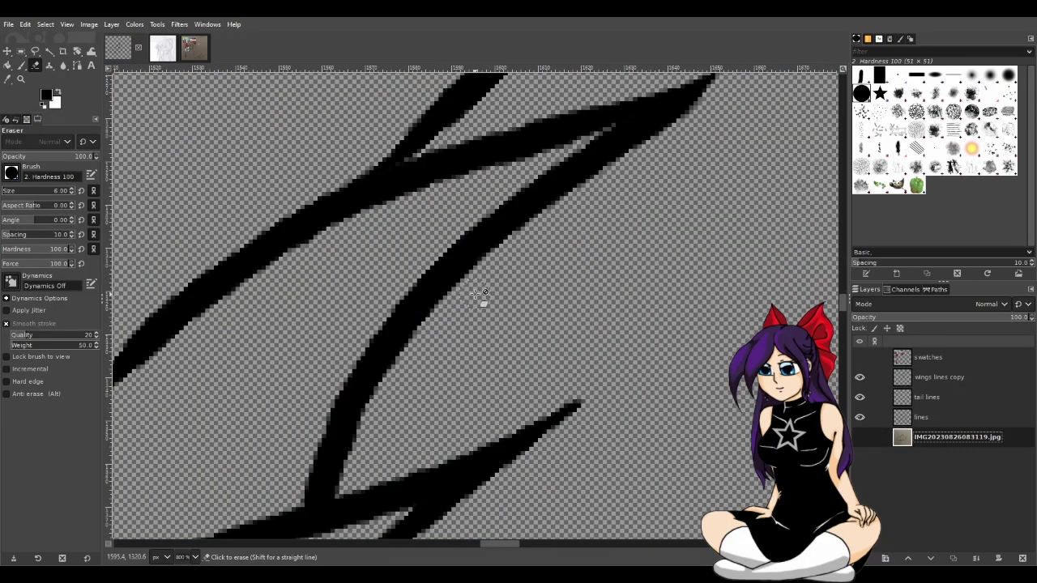
{"action": "scroll", "coordinate": [405, 198], "scroll_direction": "down", "scroll_amount": 3}
{"action": "scroll", "coordinate": [352, 359], "scroll_direction": "up", "scroll_amount": 6}
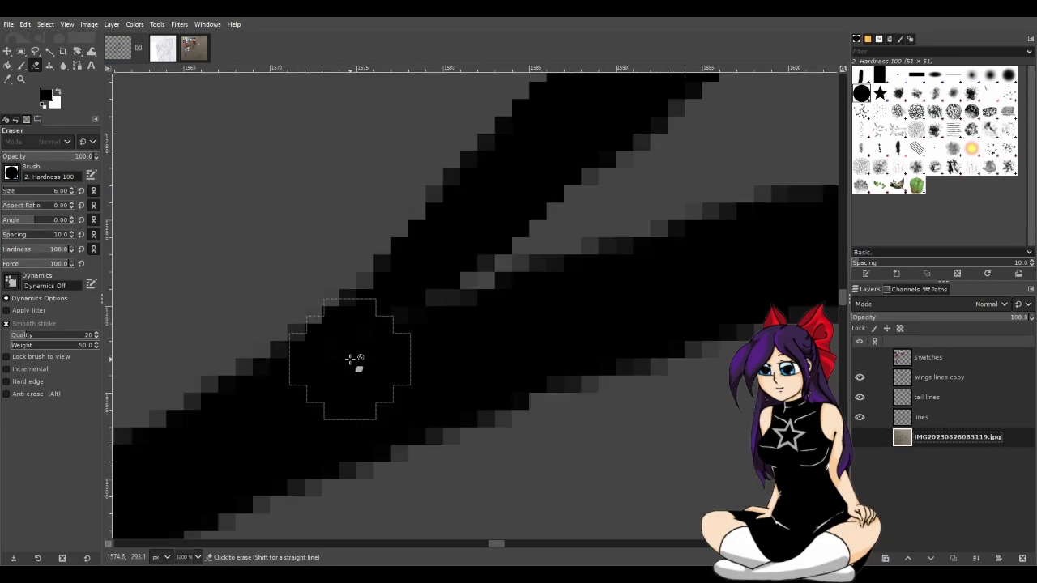
Fill a semi-transparent pixel where two feather lines meet on wings lines copy, using a size 1 black Paintbrush
{"action": "key", "text": "bracketleft"}
{"action": "key", "text": "bracketleft"}
{"action": "key", "text": "bracketleft"}
{"action": "key", "text": "bracketleft"}
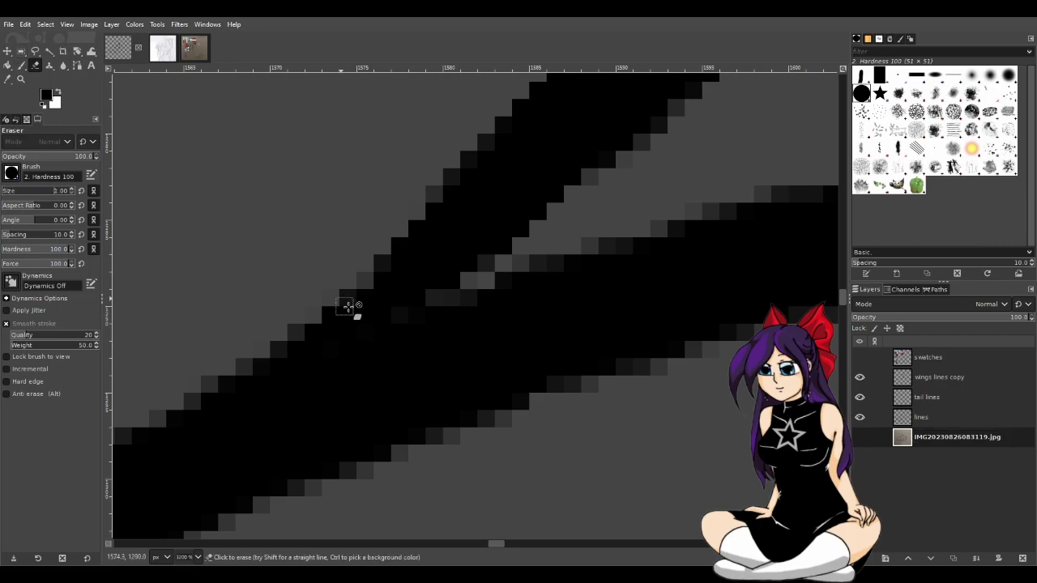
{"action": "key", "text": "bracketright"}
{"action": "key", "text": "bracketright"}
{"action": "left_click", "coordinate": [24, 67]}
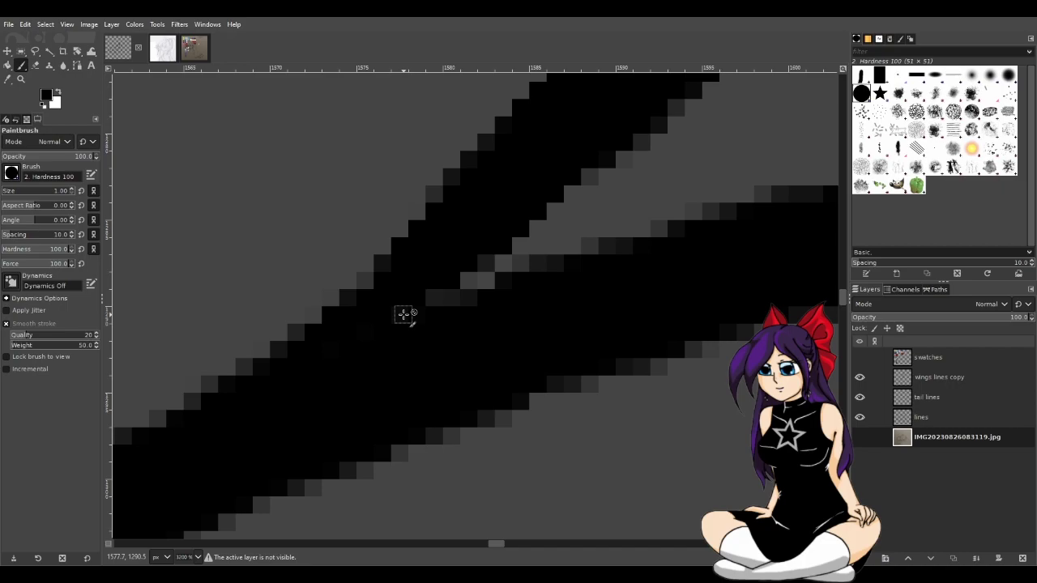
{"action": "left_click", "coordinate": [935, 413]}
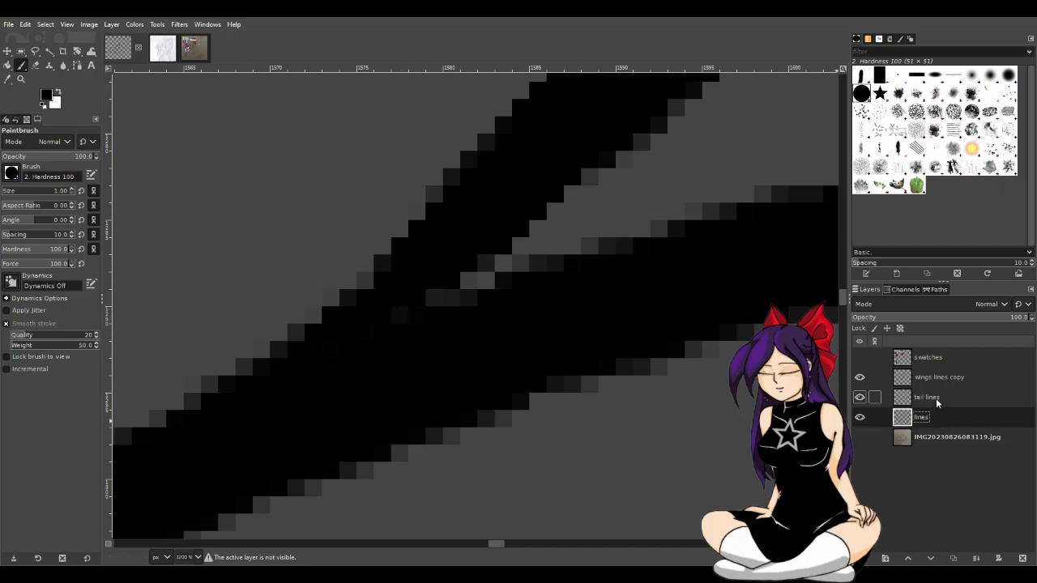
{"action": "left_click", "coordinate": [960, 382]}
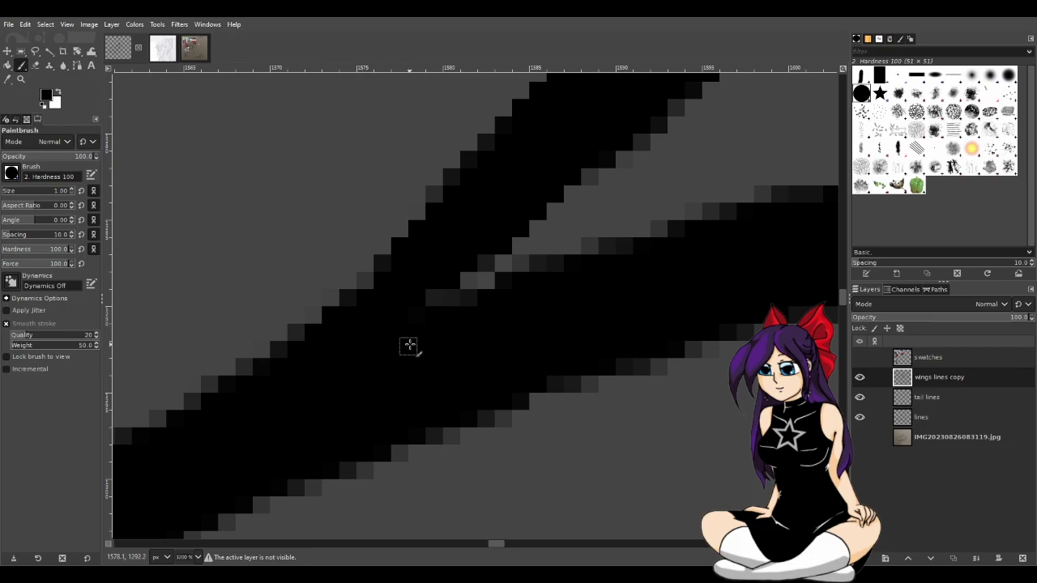
{"action": "scroll", "coordinate": [390, 358], "scroll_direction": "down", "scroll_amount": 3, "text": "ctrl"}
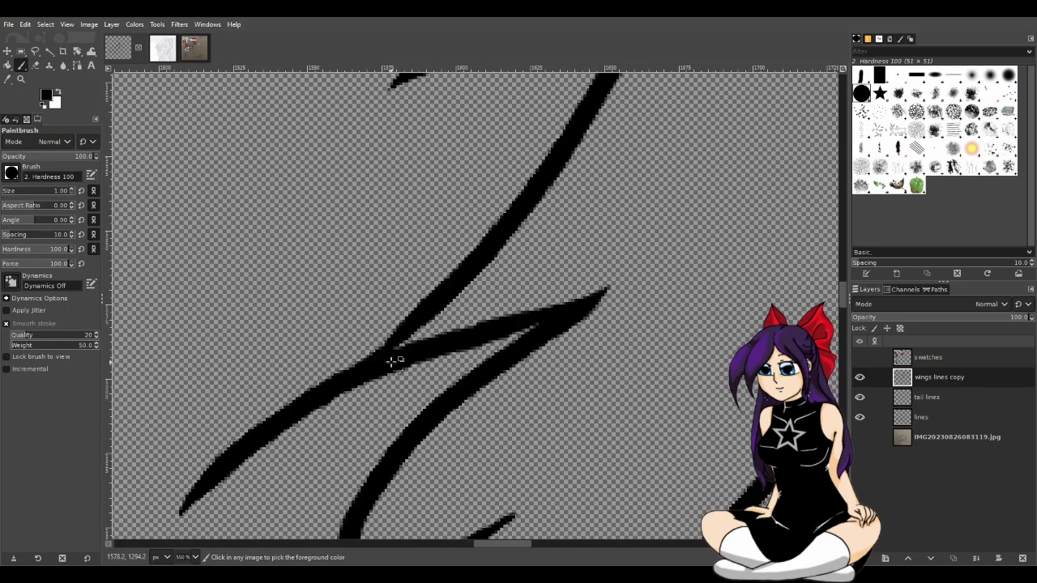
{"action": "scroll", "coordinate": [389, 358], "scroll_direction": "up", "scroll_amount": 7, "text": "ctrl"}
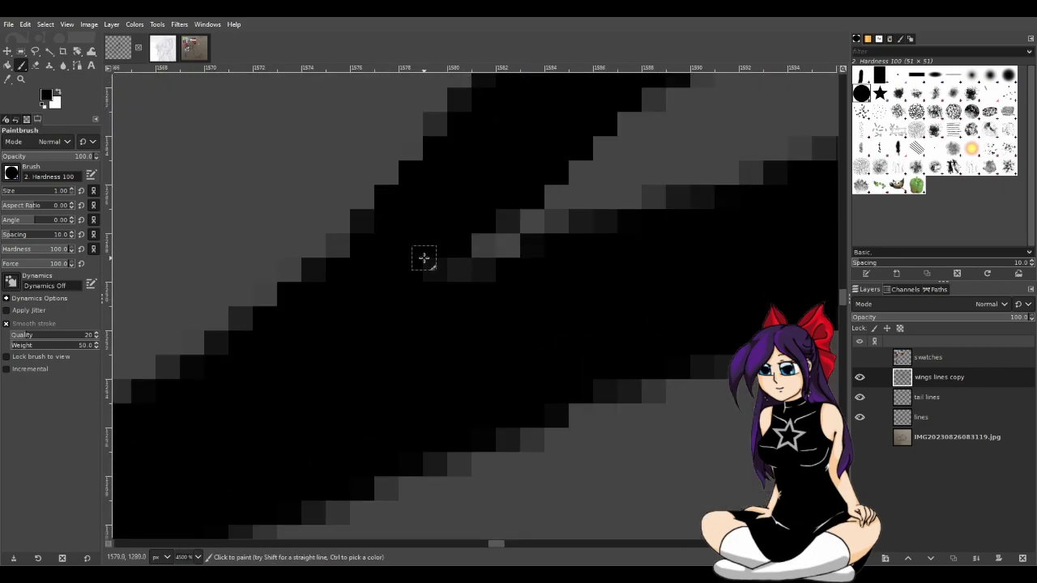
{"action": "left_click", "coordinate": [424, 262]}
{"action": "scroll", "coordinate": [361, 309], "scroll_direction": "down", "scroll_amount": 10, "text": "ctrl"}
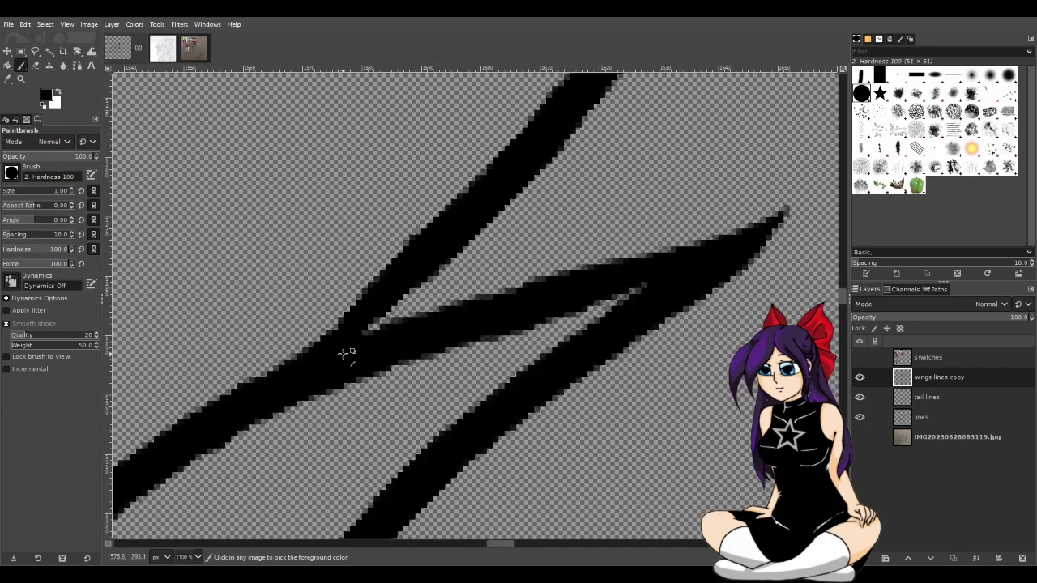
Show the IMG20230826083119.jpg sketch layer again beneath the line art
{"action": "scroll", "coordinate": [445, 370], "scroll_direction": "down", "scroll_amount": 3, "text": "ctrl"}
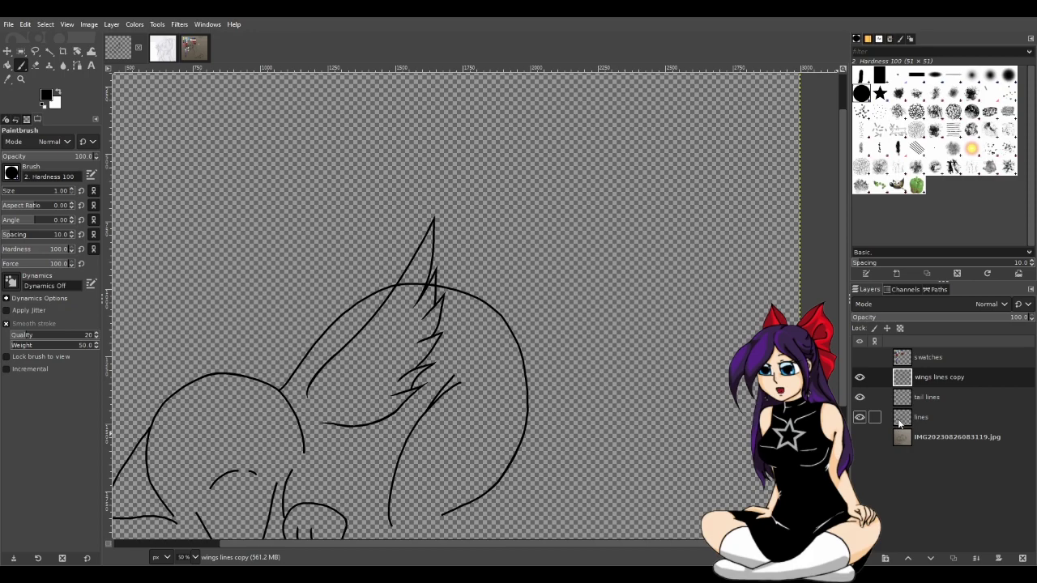
{"action": "left_click", "coordinate": [860, 438]}
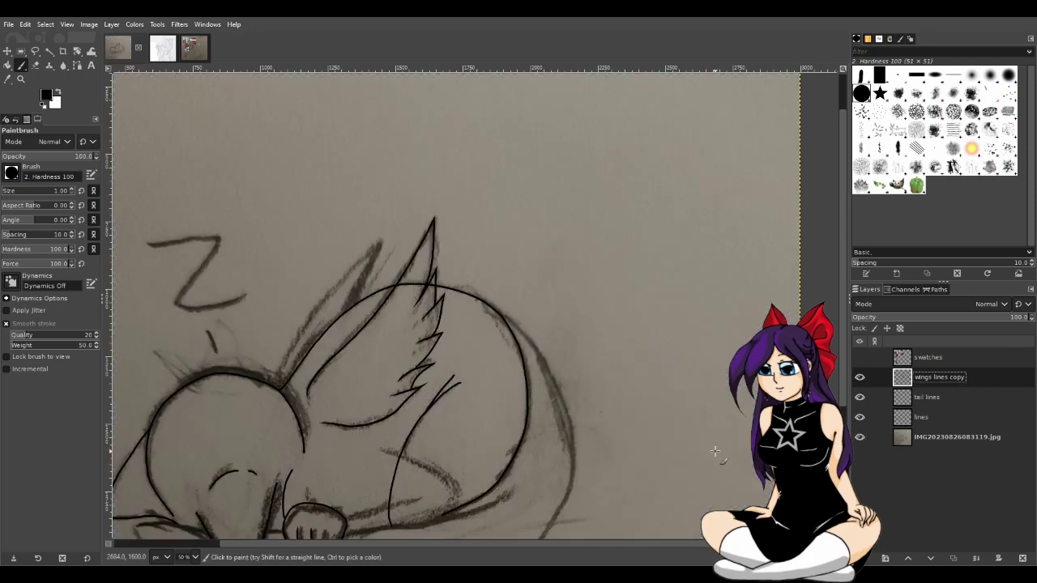
{"action": "scroll", "coordinate": [672, 545], "scroll_direction": "left", "scroll_amount": 5}
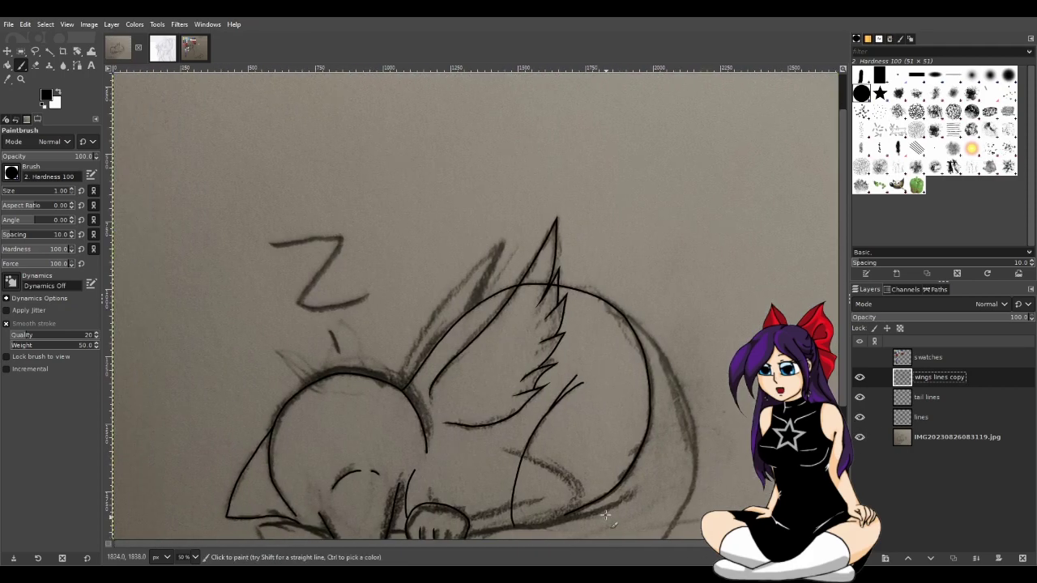
{"action": "scroll", "coordinate": [598, 480], "scroll_direction": "down", "scroll_amount": 5}
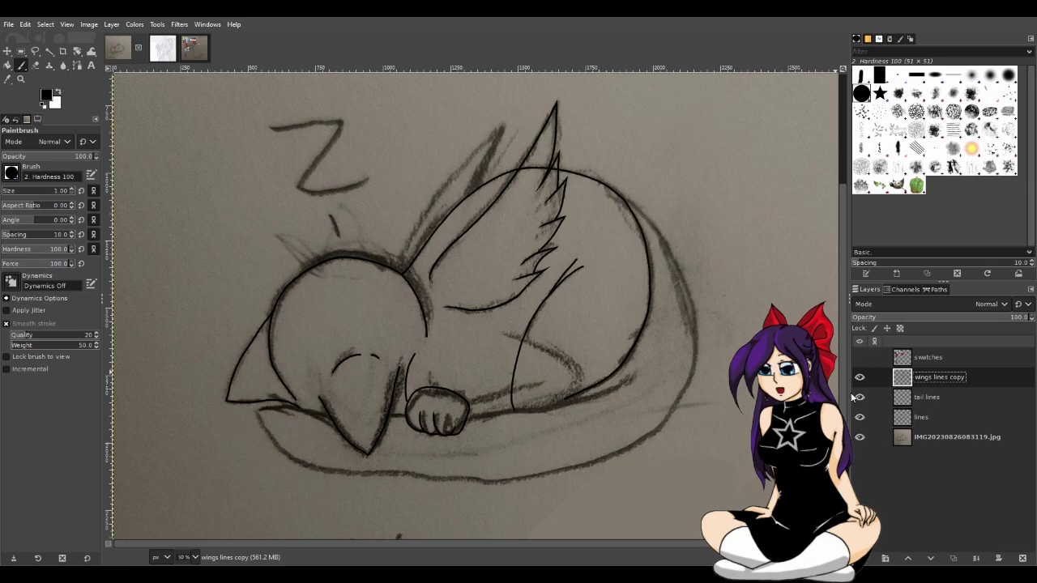
{"action": "scroll", "coordinate": [452, 202], "scroll_direction": "up", "scroll_amount": 8}
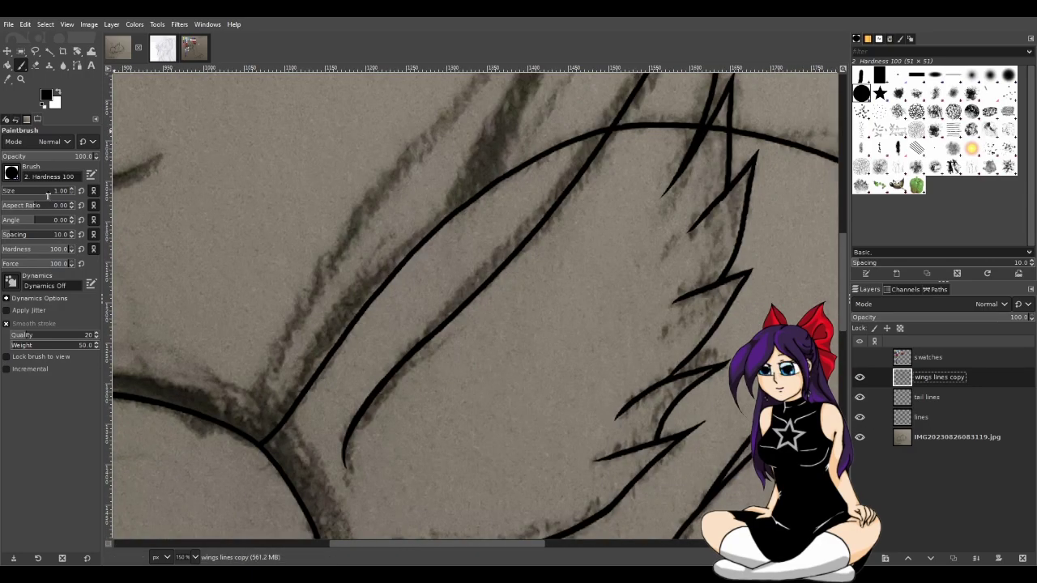
Paint the far wing's inner edge from its tip down to the back line with a size 6 black Paintbrush, undoing and redrawing unsatisfactory strokes
{"action": "left_click", "coordinate": [7, 192]}
{"action": "left_click", "coordinate": [35, 64]}
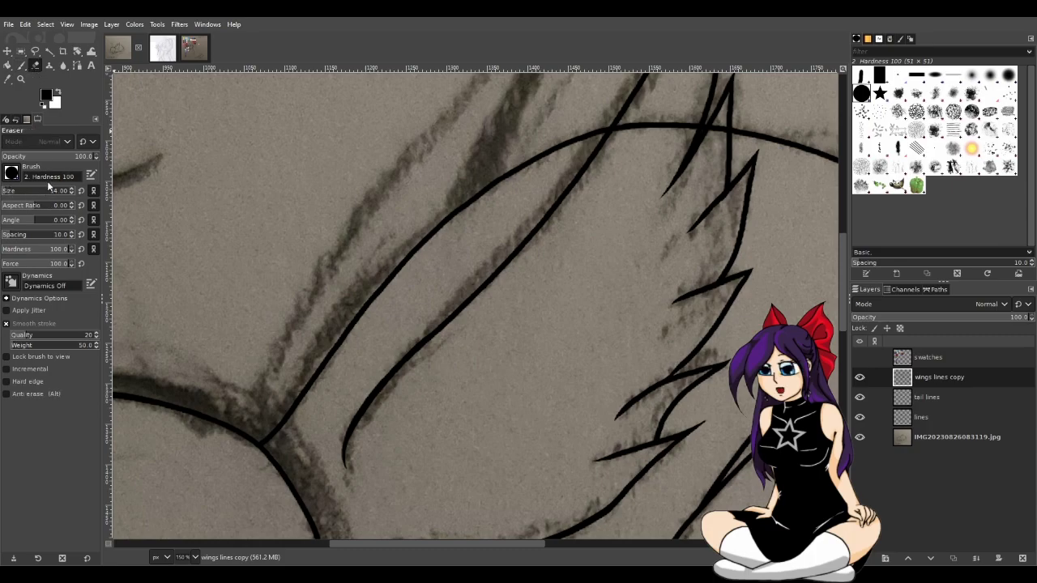
{"action": "left_click", "coordinate": [21, 66]}
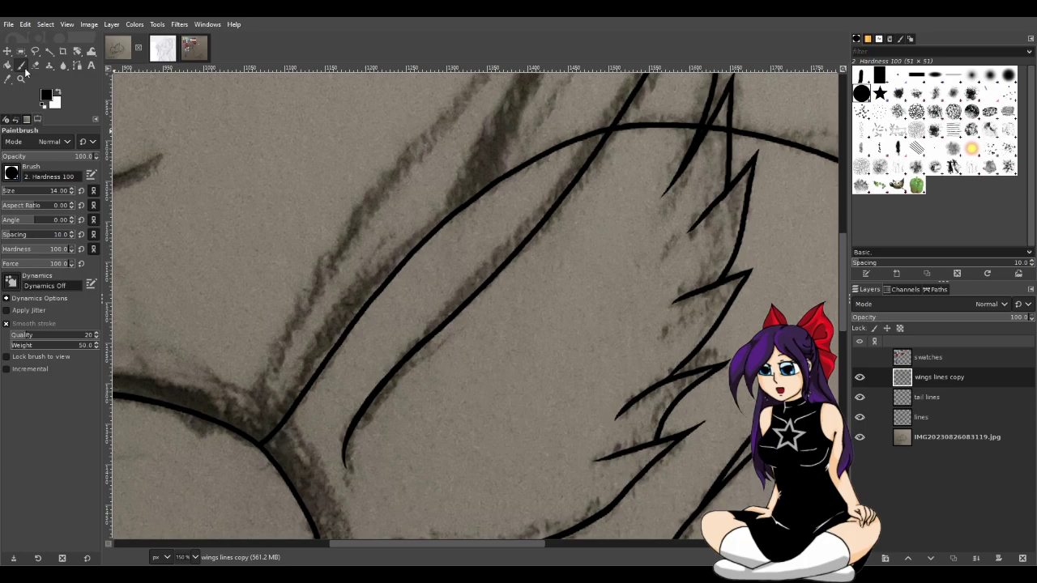
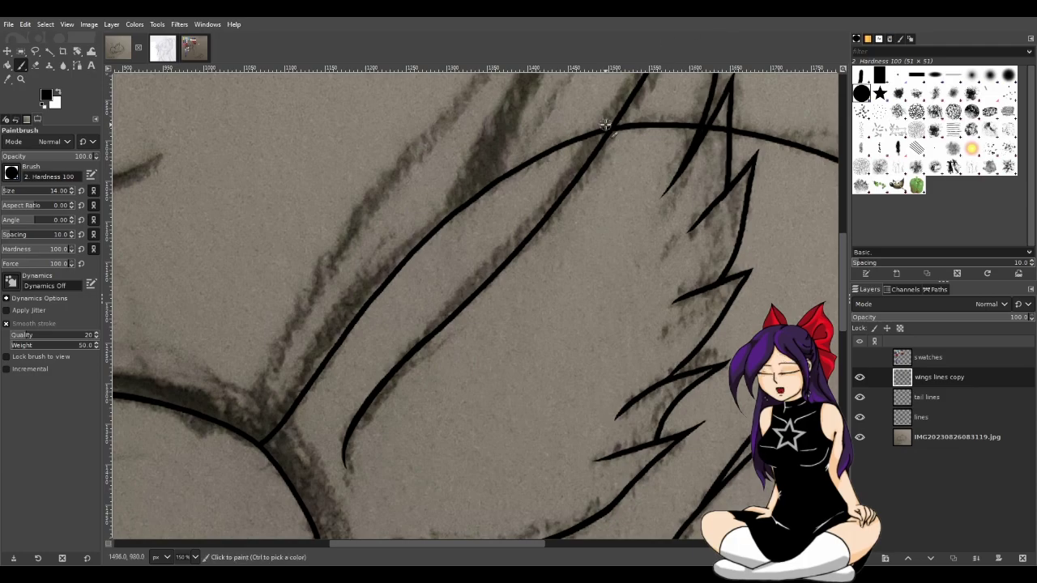
{"action": "scroll", "coordinate": [493, 226], "scroll_direction": "up", "scroll_amount": 3}
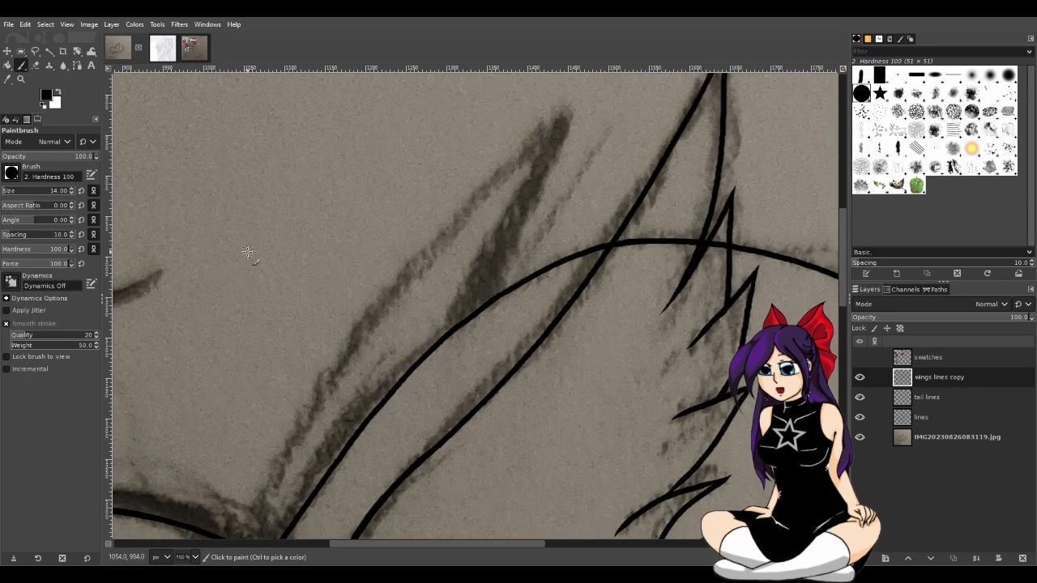
{"action": "left_click_drag", "start_coordinate": [461, 542], "coordinate": [458, 542]}
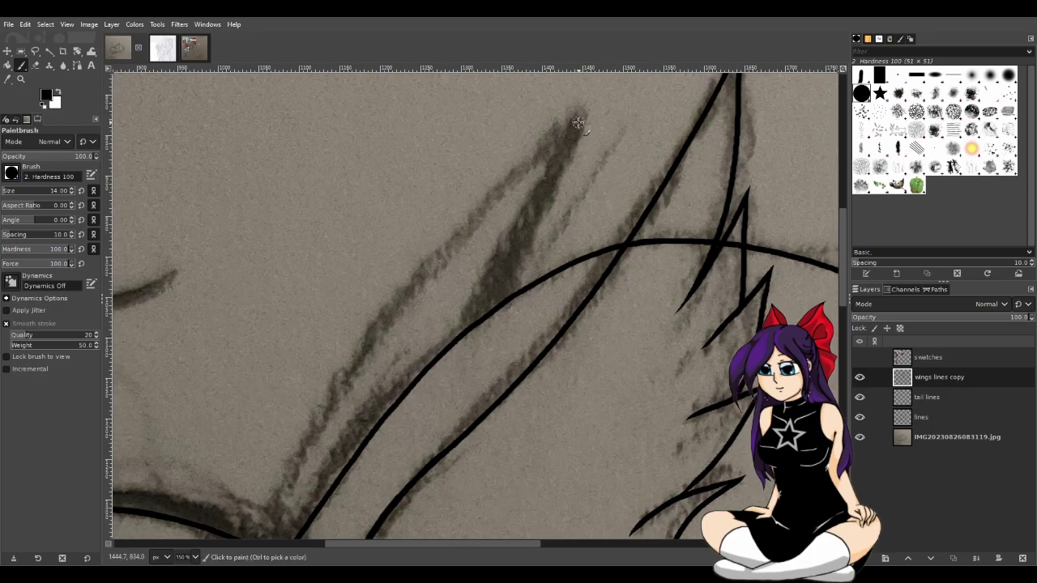
{"action": "left_click", "coordinate": [72, 193]}
{"action": "left_click_drag", "start_coordinate": [583, 115], "coordinate": [503, 322]}
{"action": "key", "text": "ctrl+z"}
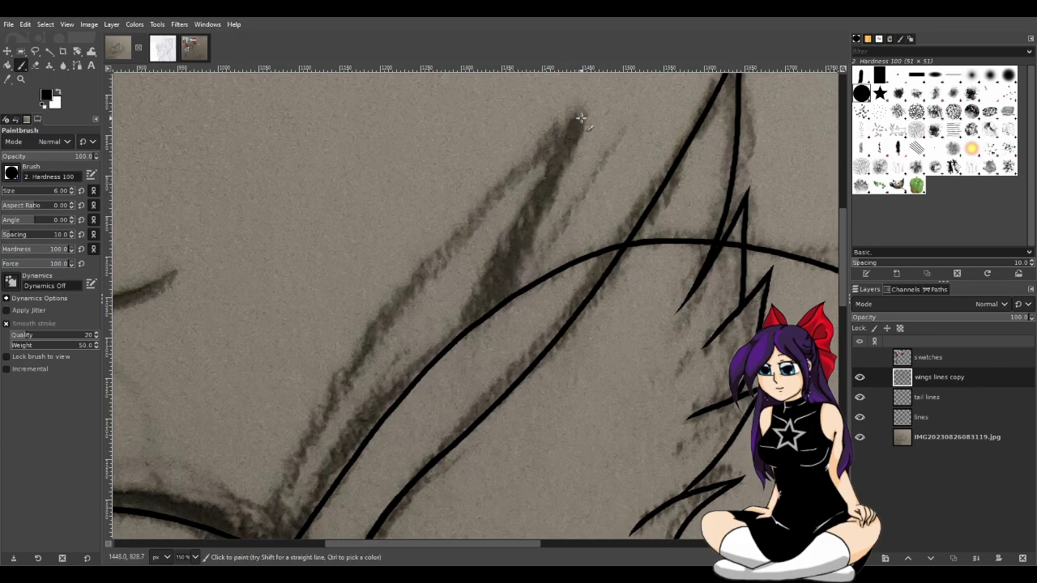
{"action": "left_click_drag", "start_coordinate": [581, 123], "coordinate": [490, 328]}
{"action": "key", "text": "ctrl+z"}
{"action": "left_click_drag", "start_coordinate": [589, 119], "coordinate": [500, 310]}
{"action": "key", "text": "ctrl+z"}
{"action": "left_click_drag", "start_coordinate": [585, 128], "coordinate": [468, 328]}
{"action": "key", "text": "ctrl+z"}
{"action": "left_click_drag", "start_coordinate": [588, 122], "coordinate": [506, 330]}
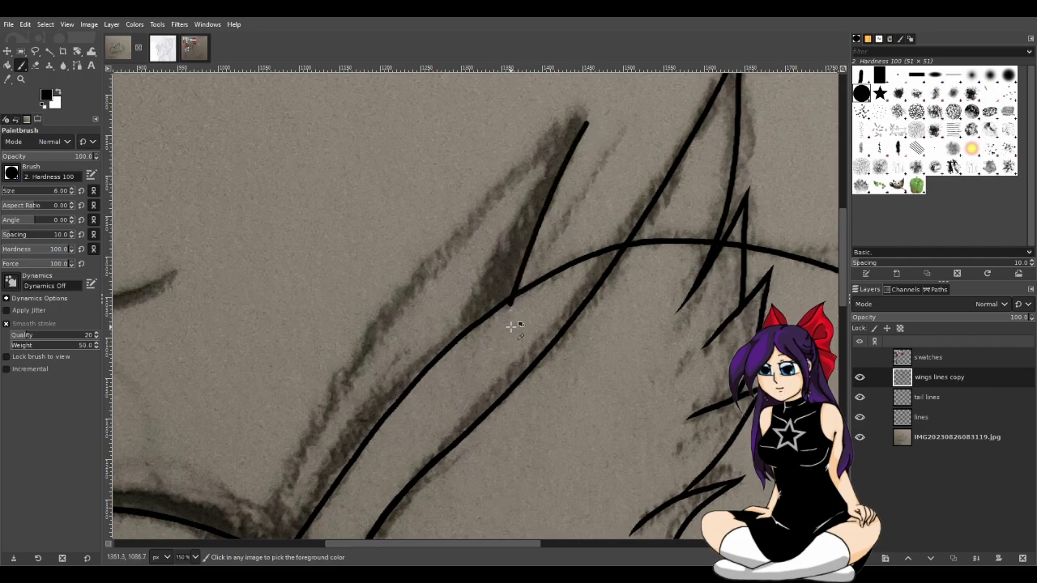
Paint the far wing's long outer edge from its tip down to the head outline in size 6 black, undoing and redrawing unsatisfactory strokes
{"action": "scroll", "coordinate": [506, 328], "scroll_direction": "down", "scroll_amount": 4}
{"action": "scroll", "coordinate": [512, 333], "scroll_direction": "up", "scroll_amount": 4}
{"action": "scroll", "coordinate": [515, 290], "scroll_direction": "up", "scroll_amount": 3}
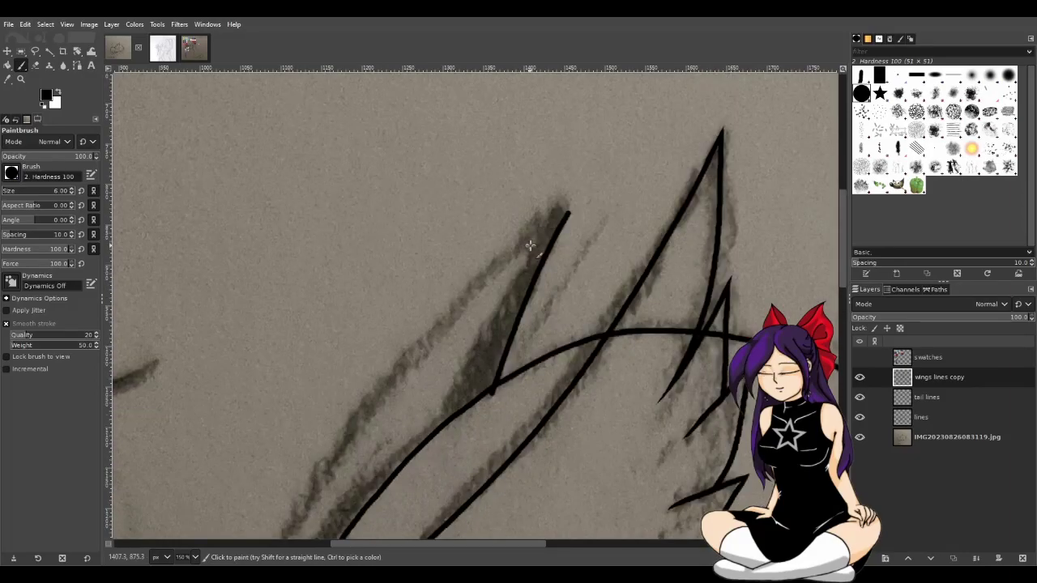
{"action": "scroll", "coordinate": [836, 316], "scroll_direction": "down", "scroll_amount": 3}
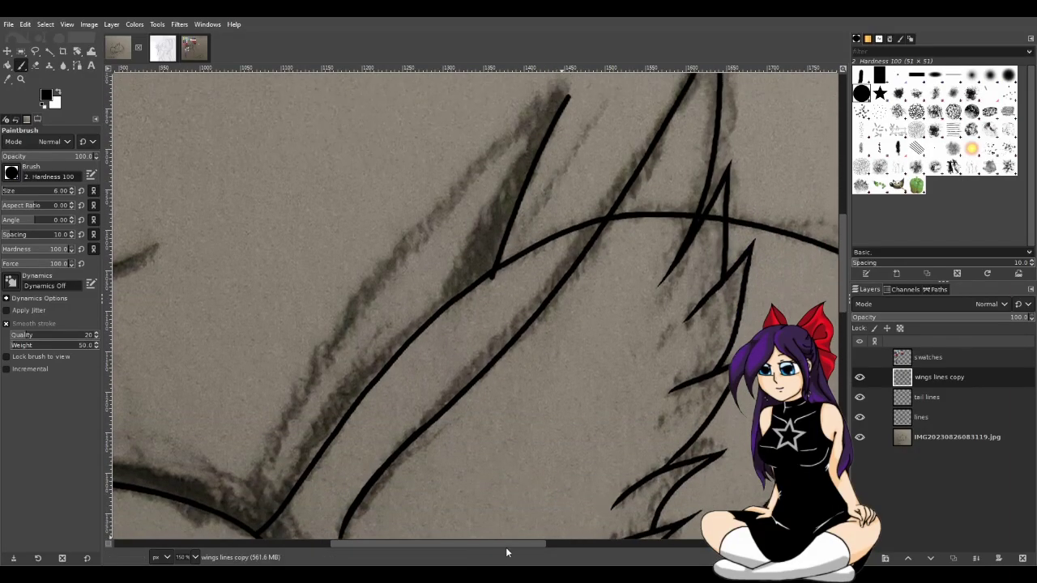
{"action": "left_click_drag", "start_coordinate": [511, 542], "coordinate": [471, 542]}
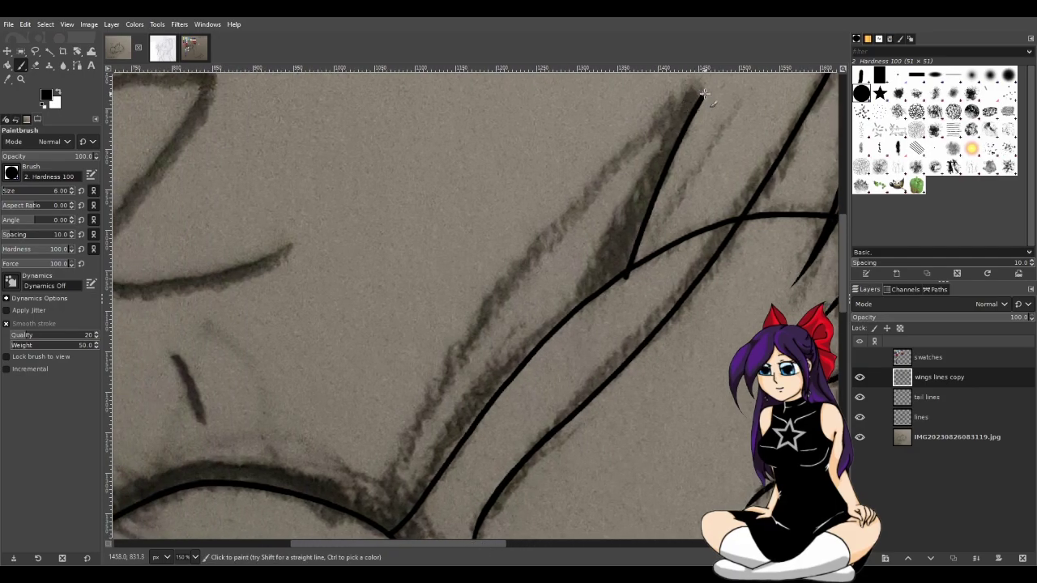
{"action": "mouse_move", "coordinate": [703, 95]}
{"action": "left_mouse_down"}
{"action": "mouse_move", "coordinate": [623, 154]}
{"action": "mouse_move", "coordinate": [468, 337]}
{"action": "mouse_move", "coordinate": [371, 518]}
{"action": "left_mouse_up"}
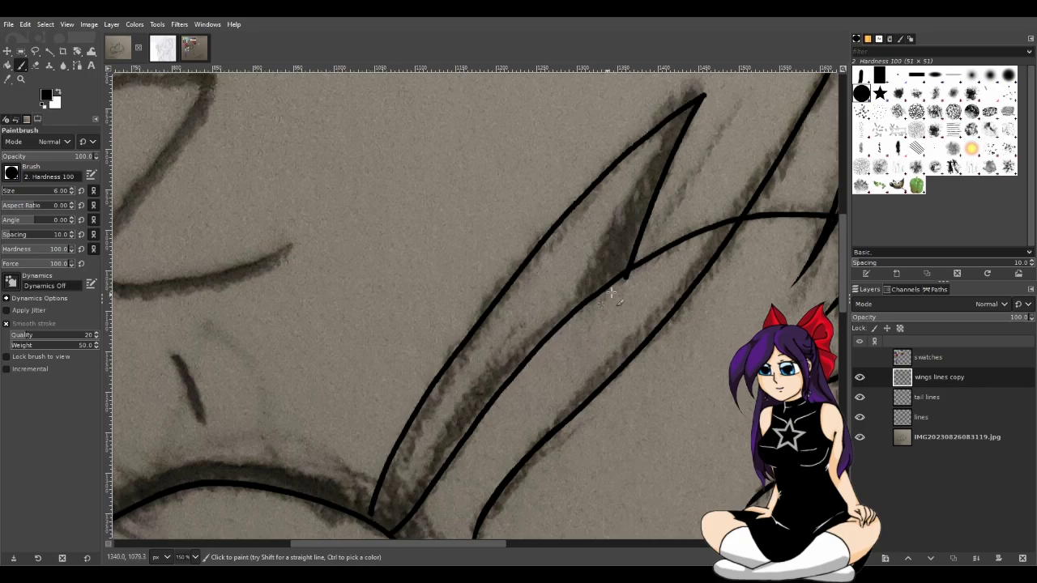
{"action": "key", "text": "ctrl+z"}
{"action": "mouse_move", "coordinate": [701, 95]}
{"action": "left_mouse_down"}
{"action": "mouse_move", "coordinate": [607, 174]}
{"action": "mouse_move", "coordinate": [517, 303]}
{"action": "mouse_move", "coordinate": [449, 430]}
{"action": "left_mouse_up"}
{"action": "key", "text": "ctrl+z"}
{"action": "mouse_move", "coordinate": [701, 96]}
{"action": "left_mouse_down"}
{"action": "mouse_move", "coordinate": [542, 260]}
{"action": "mouse_move", "coordinate": [410, 448]}
{"action": "mouse_move", "coordinate": [368, 553]}
{"action": "left_mouse_up"}
{"action": "key", "text": "ctrl+z"}
{"action": "mouse_move", "coordinate": [701, 96]}
{"action": "left_mouse_down"}
{"action": "mouse_move", "coordinate": [595, 191]}
{"action": "mouse_move", "coordinate": [440, 393]}
{"action": "mouse_move", "coordinate": [401, 529]}
{"action": "left_mouse_up"}
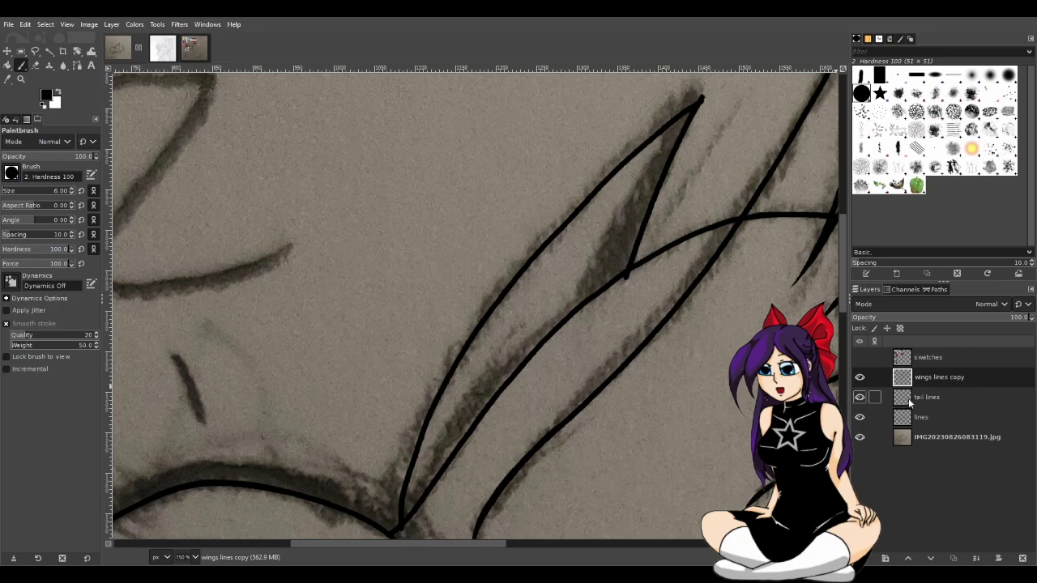
{"action": "key", "text": "ctrl+z"}
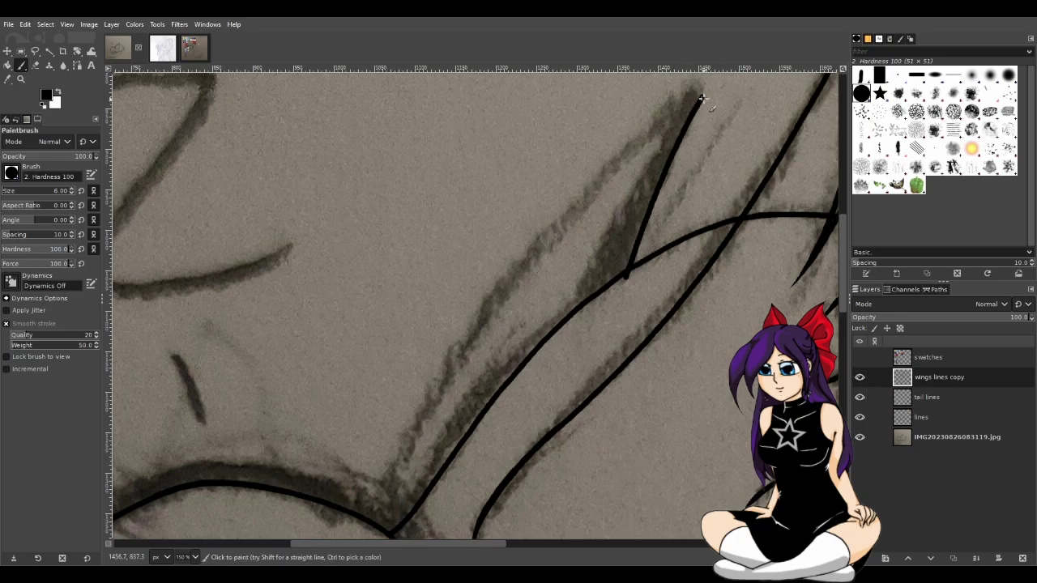
{"action": "mouse_move", "coordinate": [701, 96]}
{"action": "left_mouse_down"}
{"action": "mouse_move", "coordinate": [631, 152]}
{"action": "mouse_move", "coordinate": [505, 296]}
{"action": "mouse_move", "coordinate": [412, 436]}
{"action": "mouse_move", "coordinate": [380, 522]}
{"action": "left_mouse_up"}
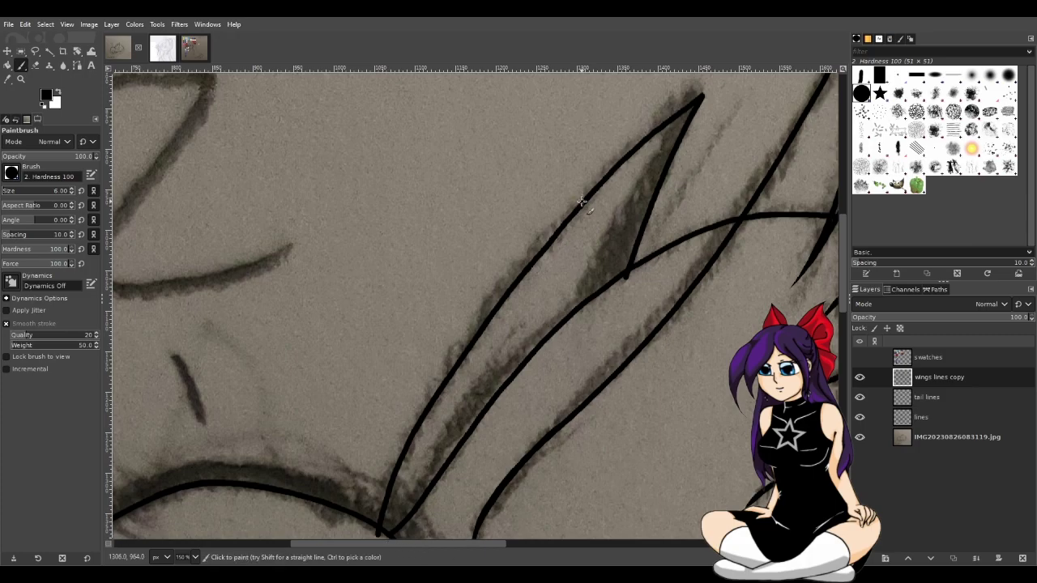
Erase the end of the far wing's outer line that protrudes past the head outline, using the size 6 eraser
{"action": "scroll", "coordinate": [657, 260], "scroll_direction": "down", "scroll_amount": 5}
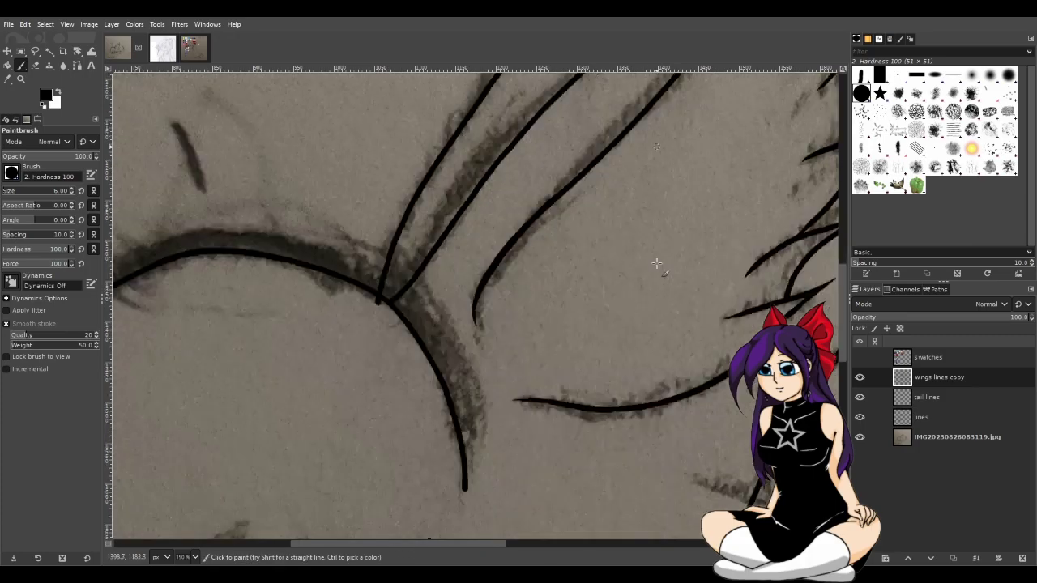
{"action": "scroll", "coordinate": [535, 285], "scroll_direction": "down", "scroll_amount": 5}
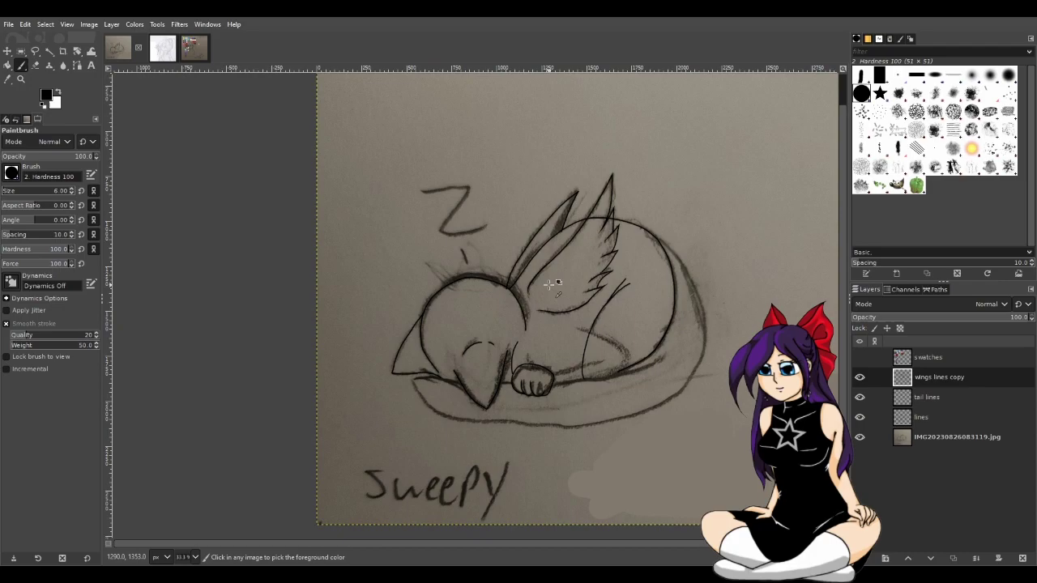
{"action": "scroll", "coordinate": [549, 283], "scroll_direction": "up", "scroll_amount": 5}
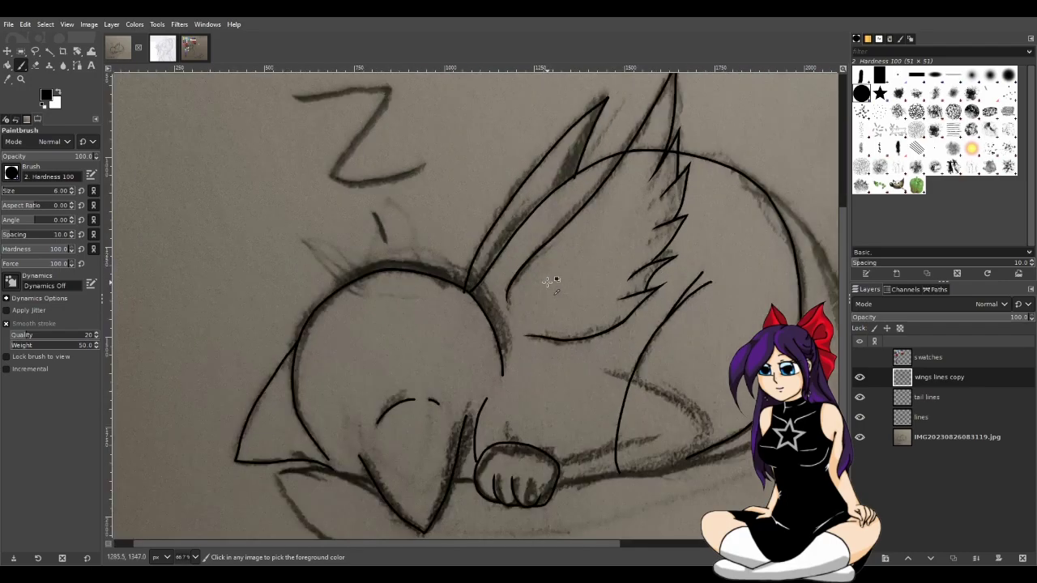
{"action": "scroll", "coordinate": [468, 280], "scroll_direction": "up", "scroll_amount": 2}
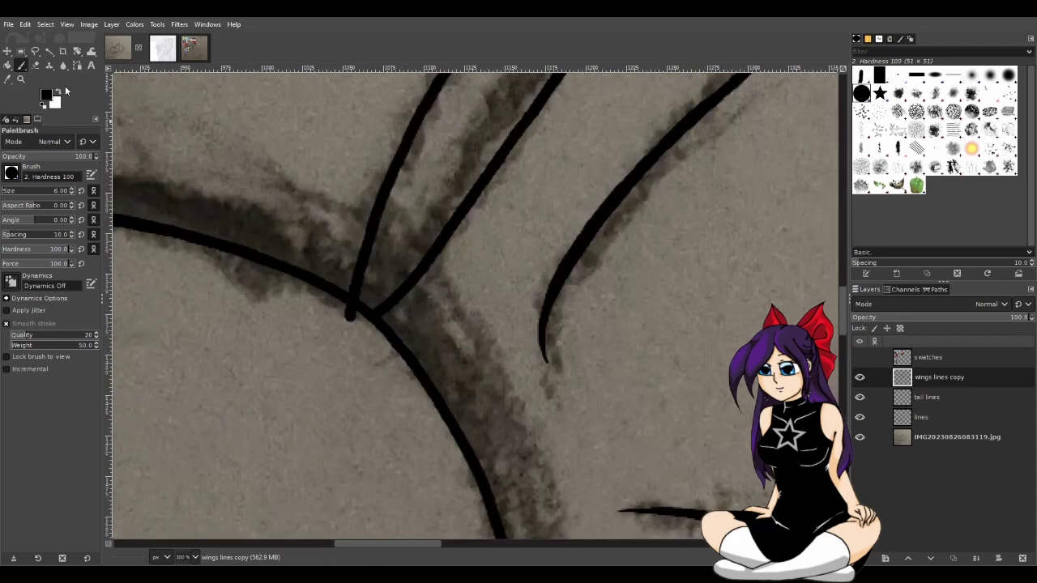
{"action": "left_click", "coordinate": [36, 65]}
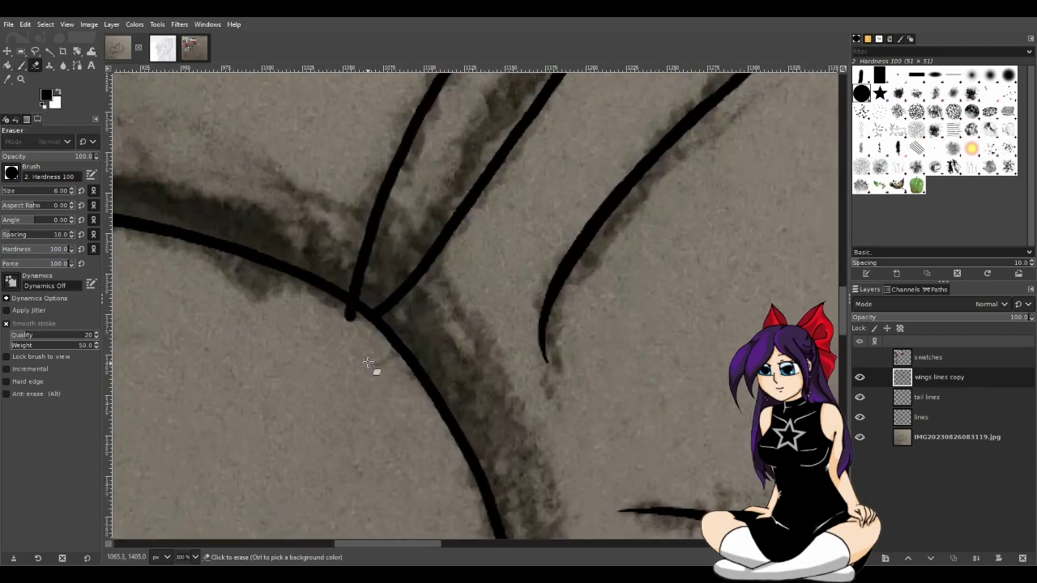
{"action": "left_click", "coordinate": [354, 307]}
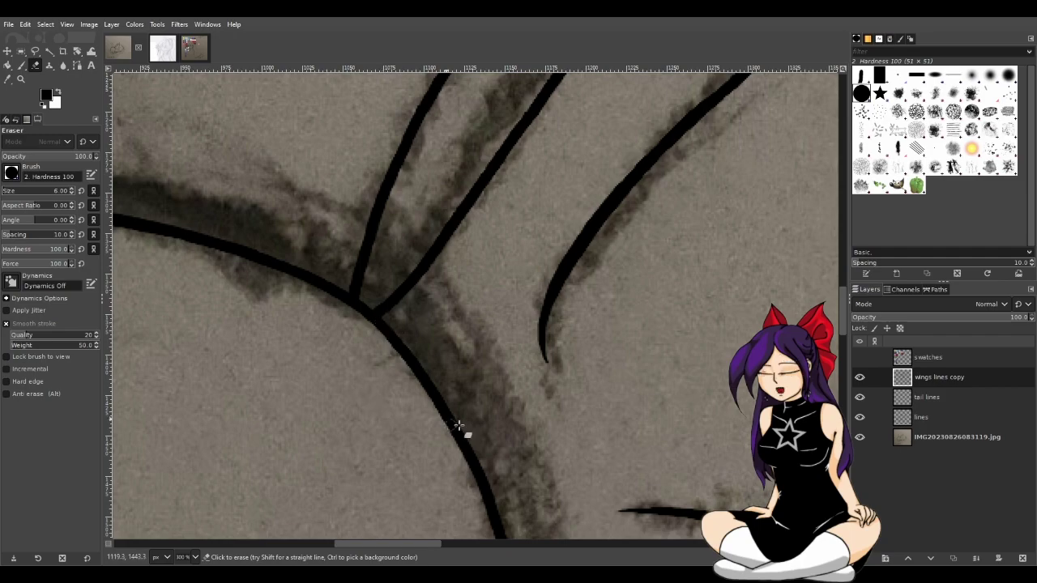
Check the far wing's outlines where they meet the head and the back line
{"action": "scroll", "coordinate": [544, 470], "scroll_direction": "down", "scroll_amount": 3}
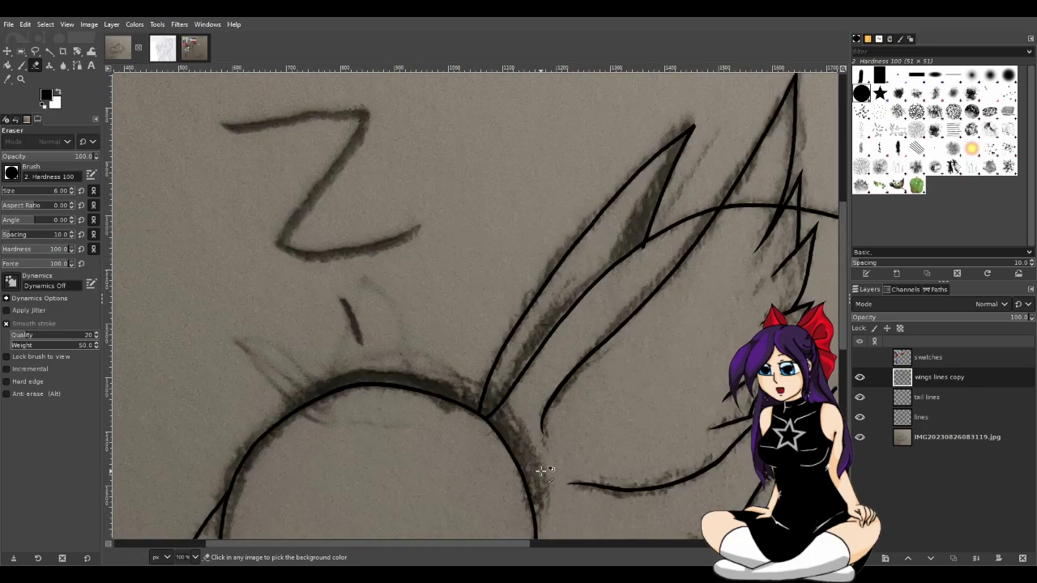
{"action": "scroll", "coordinate": [544, 470], "scroll_direction": "down", "scroll_amount": 1}
{"action": "left_click_drag", "start_coordinate": [493, 542], "coordinate": [611, 544]}
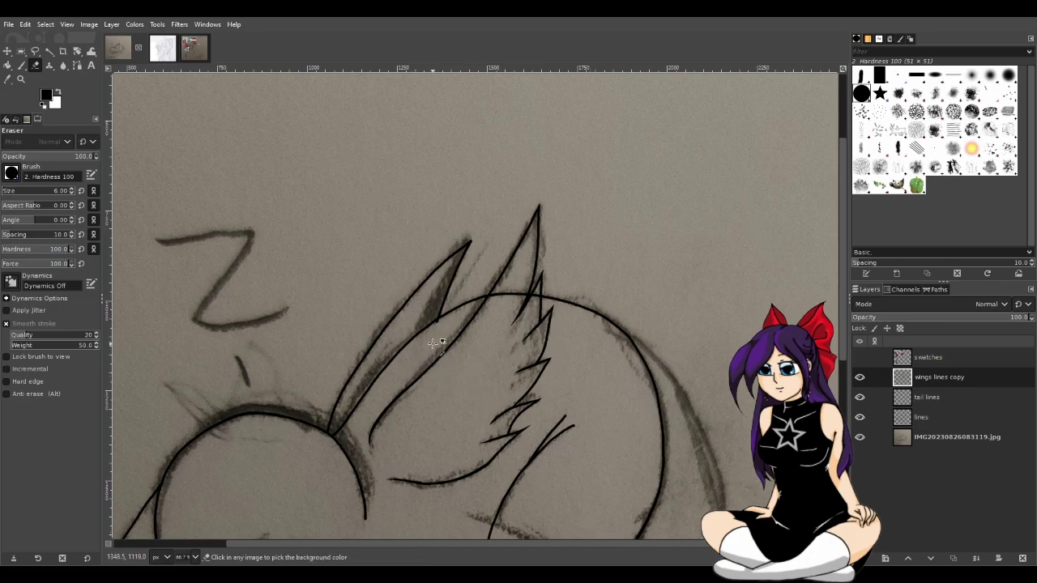
{"action": "scroll", "coordinate": [431, 370], "scroll_direction": "up", "scroll_amount": 2}
{"action": "scroll", "coordinate": [435, 339], "scroll_direction": "up", "scroll_amount": 2}
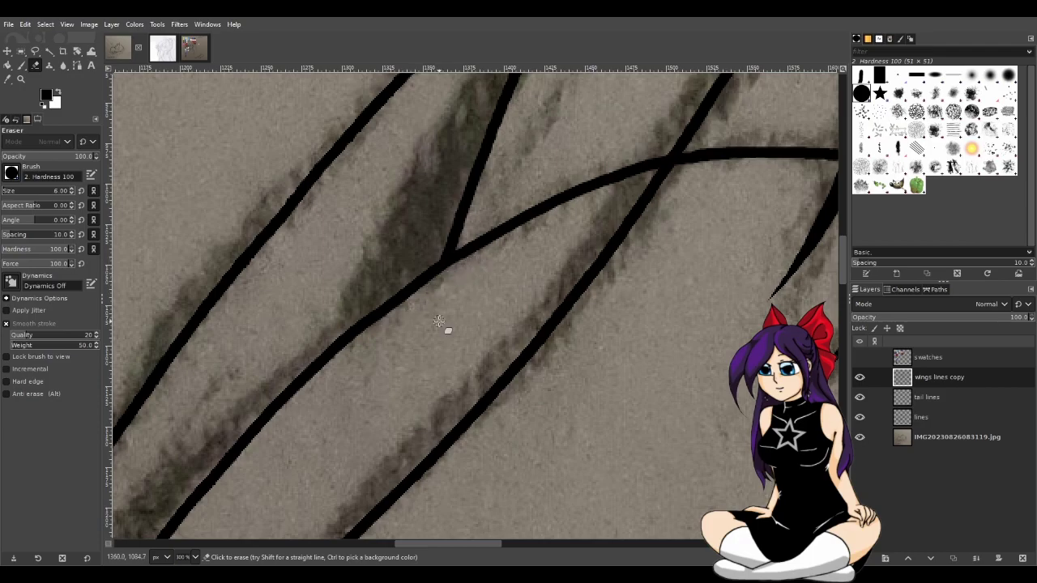
{"action": "scroll", "coordinate": [516, 345], "scroll_direction": "down", "scroll_amount": 3}
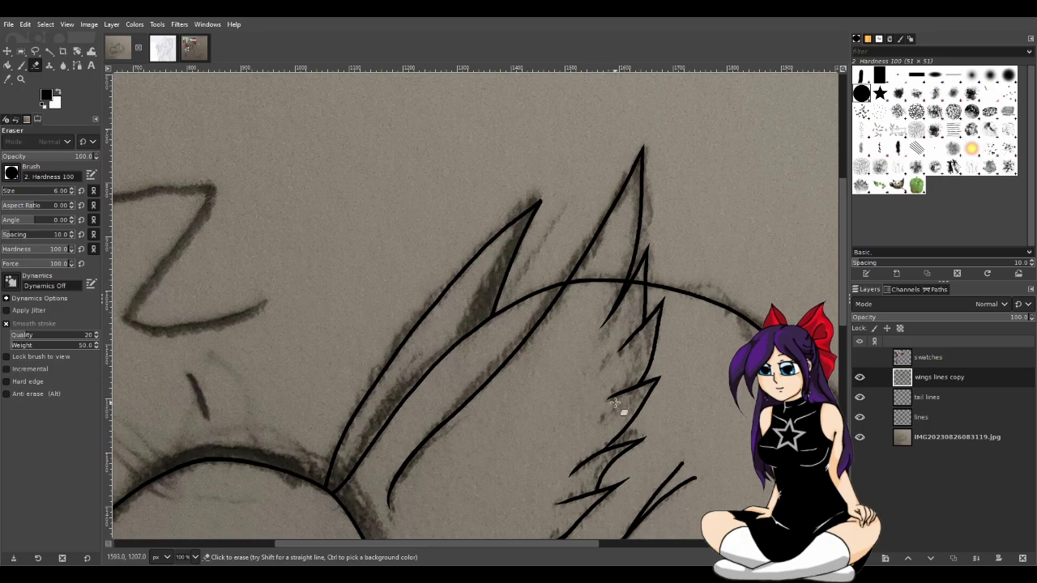
{"action": "left_click_drag", "start_coordinate": [564, 543], "coordinate": [608, 542]}
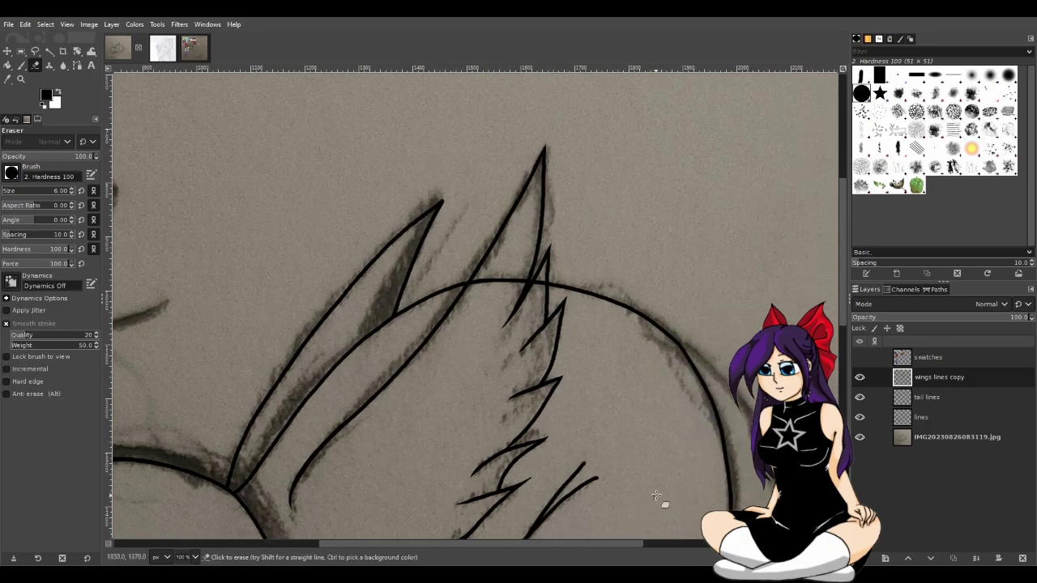
On the tail lines layer, paint the tail's outer edge from the back around the haunch and along its underside in size 6 black
{"action": "scroll", "coordinate": [697, 414], "scroll_direction": "down", "scroll_amount": 3}
{"action": "left_click", "coordinate": [936, 401]}
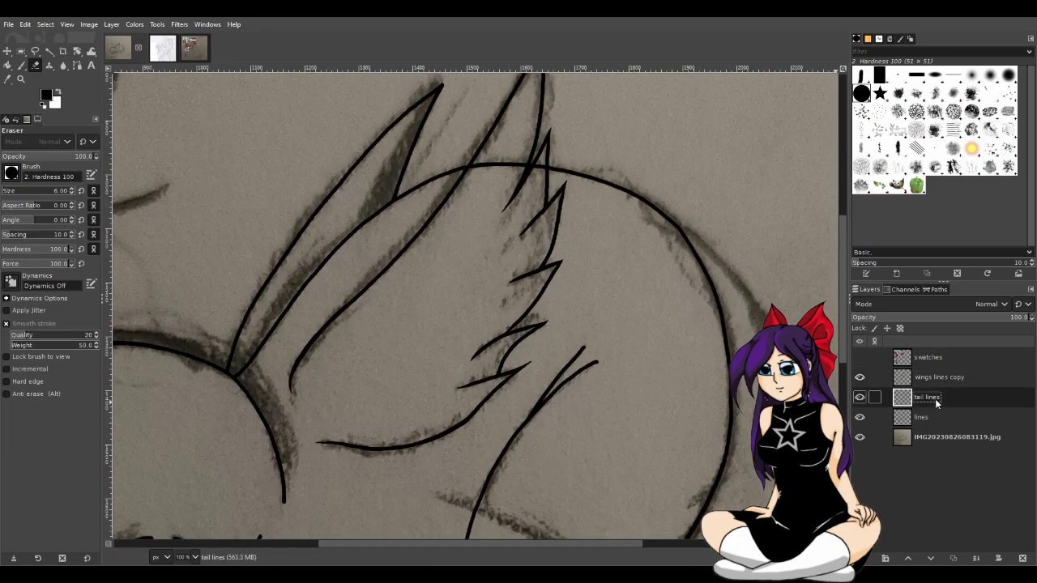
{"action": "left_click_drag", "start_coordinate": [614, 543], "coordinate": [701, 544]}
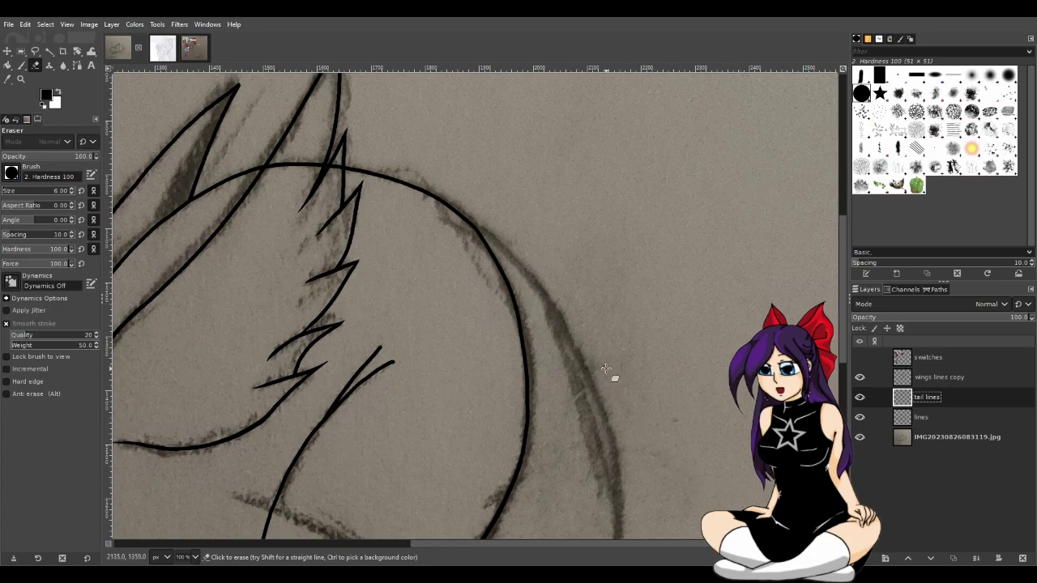
{"action": "scroll", "coordinate": [637, 388], "scroll_direction": "down", "scroll_amount": 3}
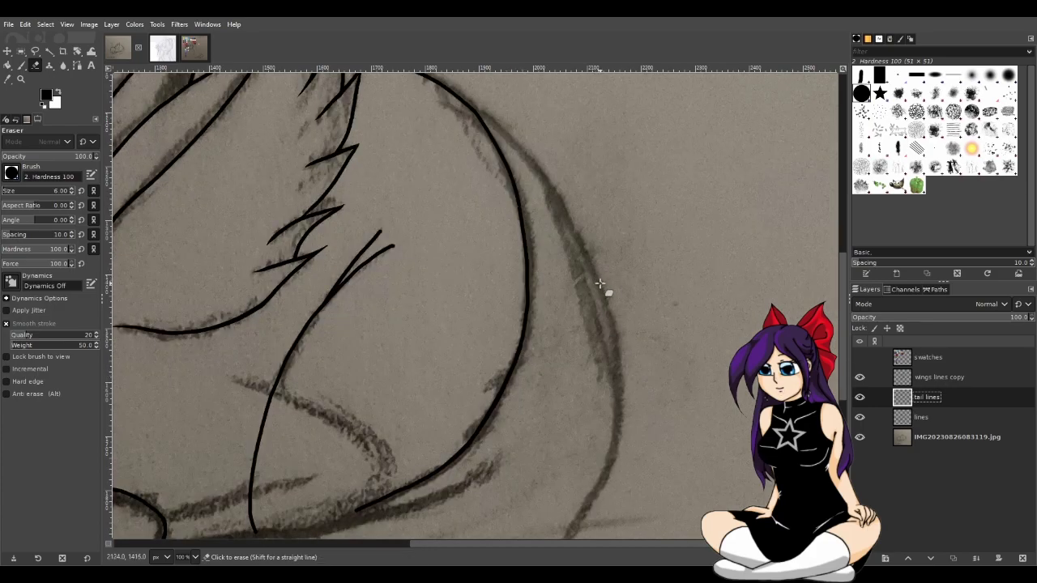
{"action": "scroll", "coordinate": [614, 291], "scroll_direction": "down", "scroll_amount": 1}
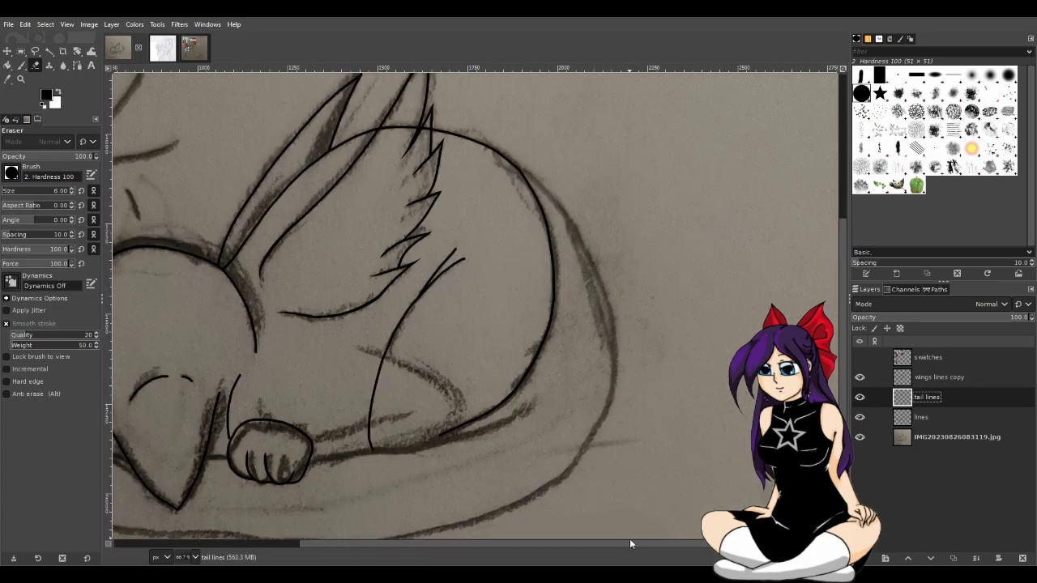
{"action": "left_click_drag", "start_coordinate": [632, 544], "coordinate": [545, 544]}
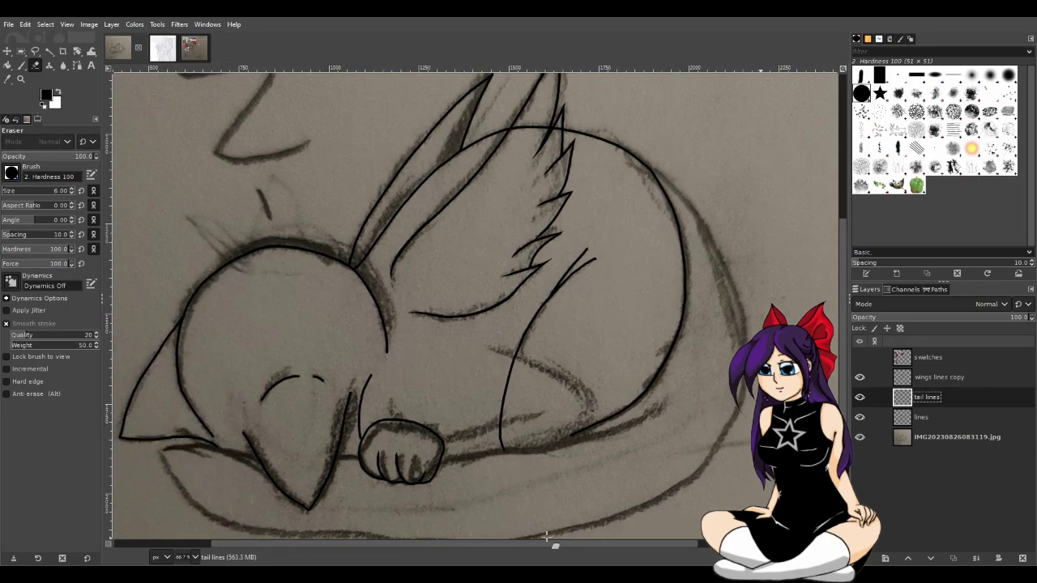
{"action": "left_click_drag", "start_coordinate": [648, 543], "coordinate": [697, 543]}
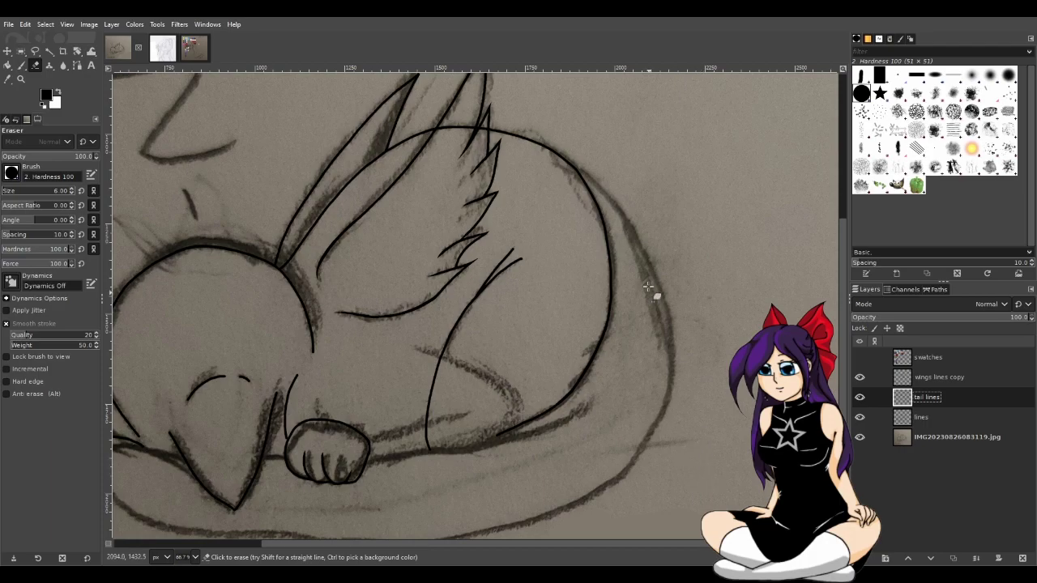
{"action": "left_click", "coordinate": [21, 65]}
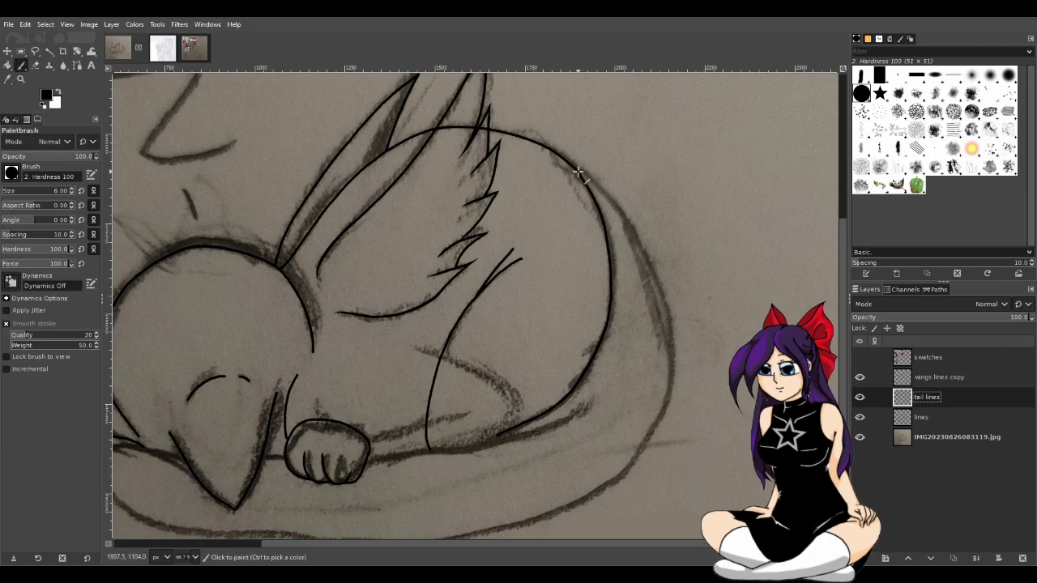
{"action": "left_click_drag", "start_coordinate": [578, 171], "coordinate": [606, 200]}
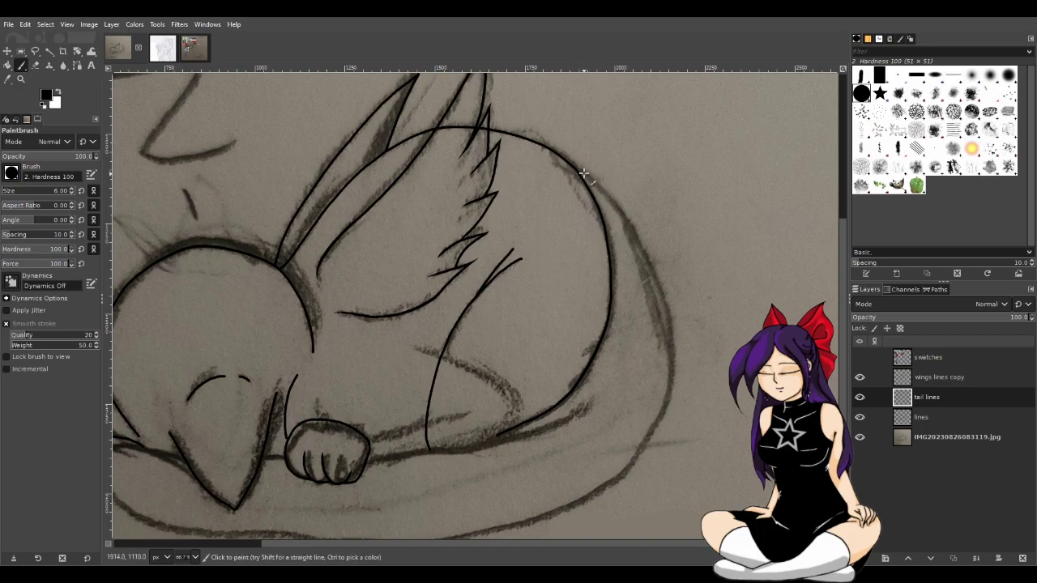
{"action": "mouse_move", "coordinate": [571, 166]}
{"action": "left_mouse_down"}
{"action": "mouse_move", "coordinate": [634, 221]}
{"action": "mouse_move", "coordinate": [660, 264]}
{"action": "mouse_move", "coordinate": [671, 331]}
{"action": "mouse_move", "coordinate": [659, 423]}
{"action": "mouse_move", "coordinate": [623, 487]}
{"action": "mouse_move", "coordinate": [599, 506]}
{"action": "left_mouse_up"}
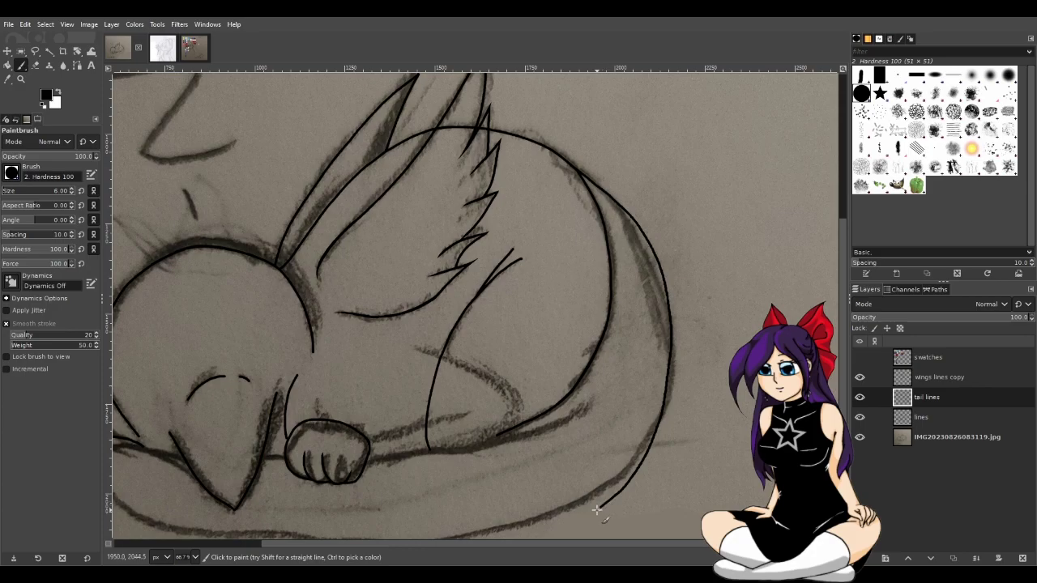
{"action": "scroll", "coordinate": [600, 494], "scroll_direction": "down", "scroll_amount": 3}
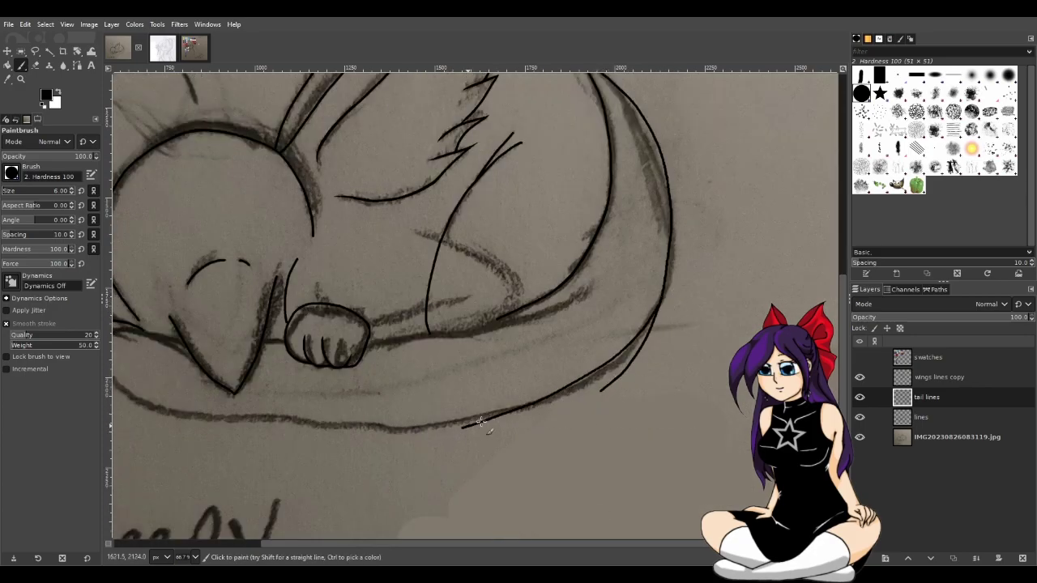
{"action": "mouse_move", "coordinate": [660, 297]}
{"action": "left_mouse_down"}
{"action": "mouse_move", "coordinate": [610, 362]}
{"action": "mouse_move", "coordinate": [548, 401]}
{"action": "mouse_move", "coordinate": [493, 416]}
{"action": "mouse_move", "coordinate": [354, 427]}
{"action": "mouse_move", "coordinate": [219, 419]}
{"action": "left_mouse_up"}
Try to redraw the tail's underside line toward the tip below the head, undoing unsatisfactory strokes
{"action": "left_click_drag", "start_coordinate": [570, 541], "coordinate": [453, 542]}
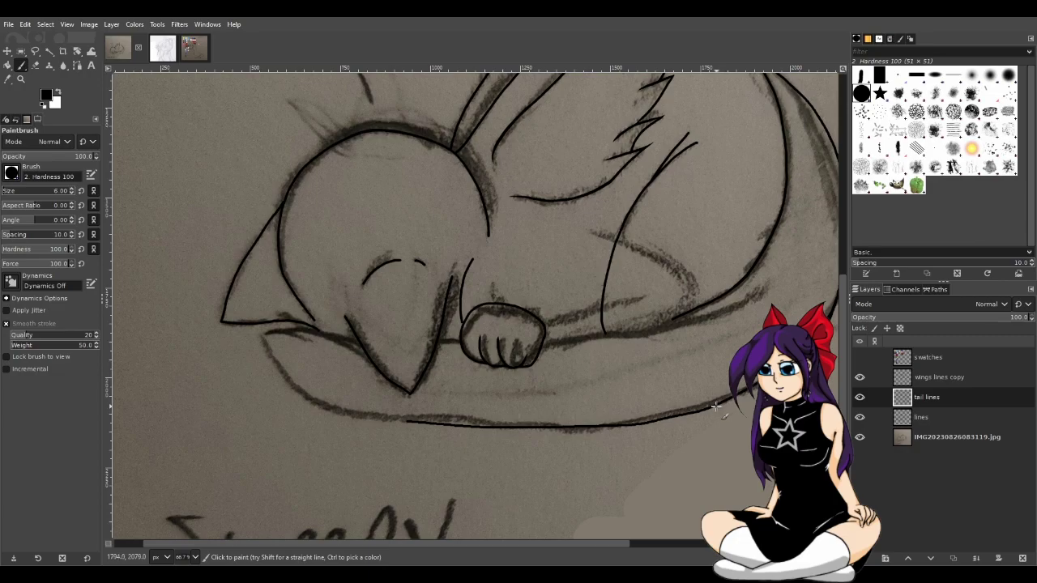
{"action": "mouse_move", "coordinate": [715, 405]}
{"action": "left_mouse_down"}
{"action": "mouse_move", "coordinate": [538, 424]}
{"action": "mouse_move", "coordinate": [344, 412]}
{"action": "left_mouse_up"}
{"action": "key", "text": "ctrl+z"}
{"action": "mouse_move", "coordinate": [739, 396]}
{"action": "left_mouse_down"}
{"action": "mouse_move", "coordinate": [680, 414]}
{"action": "mouse_move", "coordinate": [348, 436]}
{"action": "mouse_move", "coordinate": [313, 423]}
{"action": "left_mouse_up"}
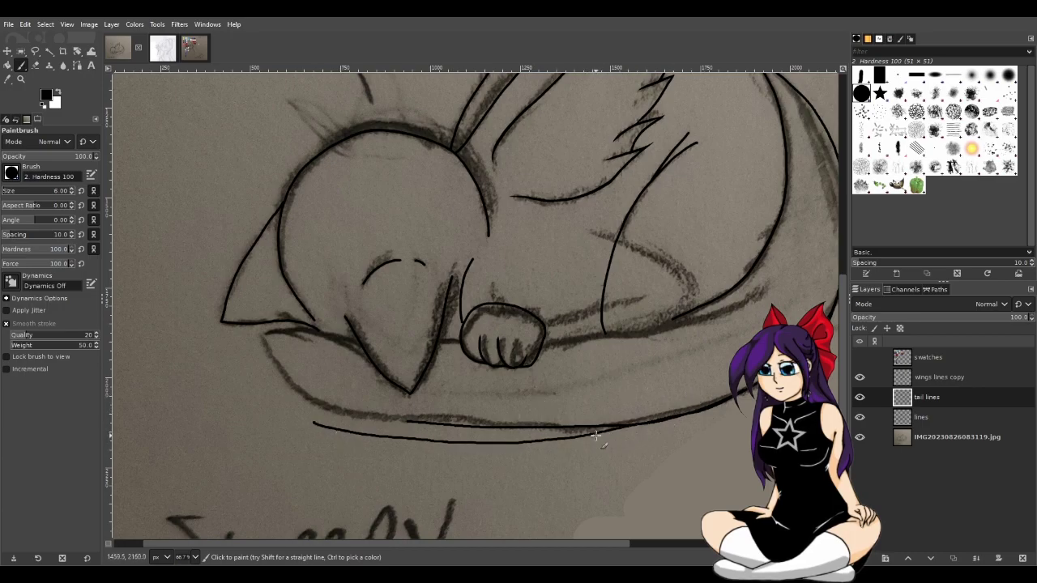
{"action": "key", "text": "ctrl+z"}
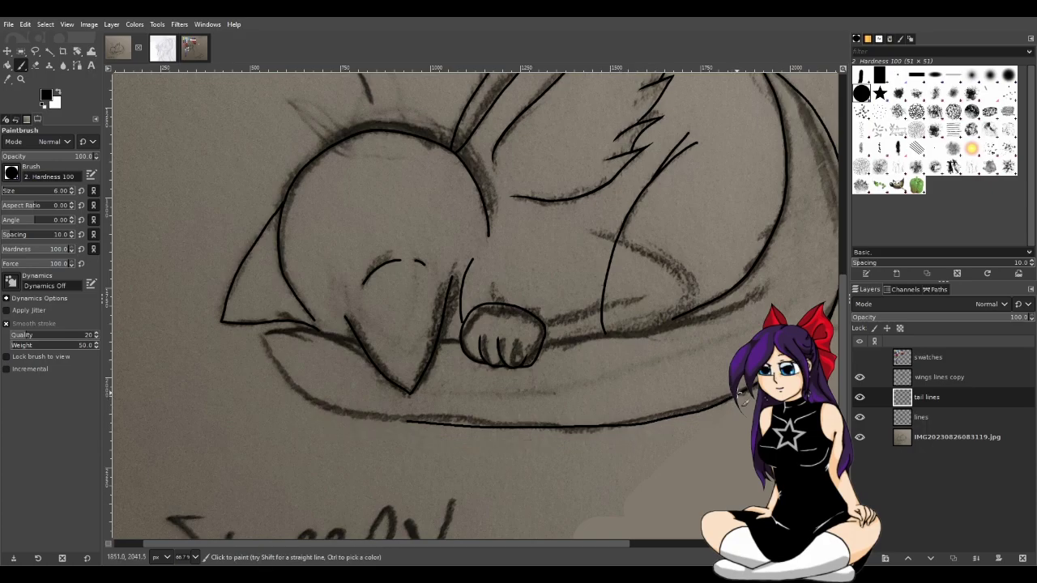
{"action": "mouse_move", "coordinate": [721, 401]}
{"action": "left_mouse_down"}
{"action": "mouse_move", "coordinate": [600, 421]}
{"action": "mouse_move", "coordinate": [454, 419]}
{"action": "left_mouse_up"}
{"action": "key", "text": "ctrl+z"}
{"action": "mouse_move", "coordinate": [741, 393]}
{"action": "left_mouse_down"}
{"action": "mouse_move", "coordinate": [568, 438]}
{"action": "mouse_move", "coordinate": [418, 431]}
{"action": "left_mouse_up"}
{"action": "key", "text": "ctrl+z"}
{"action": "mouse_move", "coordinate": [742, 391]}
{"action": "left_mouse_down"}
{"action": "mouse_move", "coordinate": [710, 407]}
{"action": "mouse_move", "coordinate": [385, 466]}
{"action": "left_mouse_up"}
{"action": "key", "text": "ctrl+z"}
{"action": "mouse_move", "coordinate": [709, 405]}
{"action": "left_mouse_down"}
{"action": "mouse_move", "coordinate": [577, 438]}
{"action": "mouse_move", "coordinate": [369, 428]}
{"action": "left_mouse_up"}
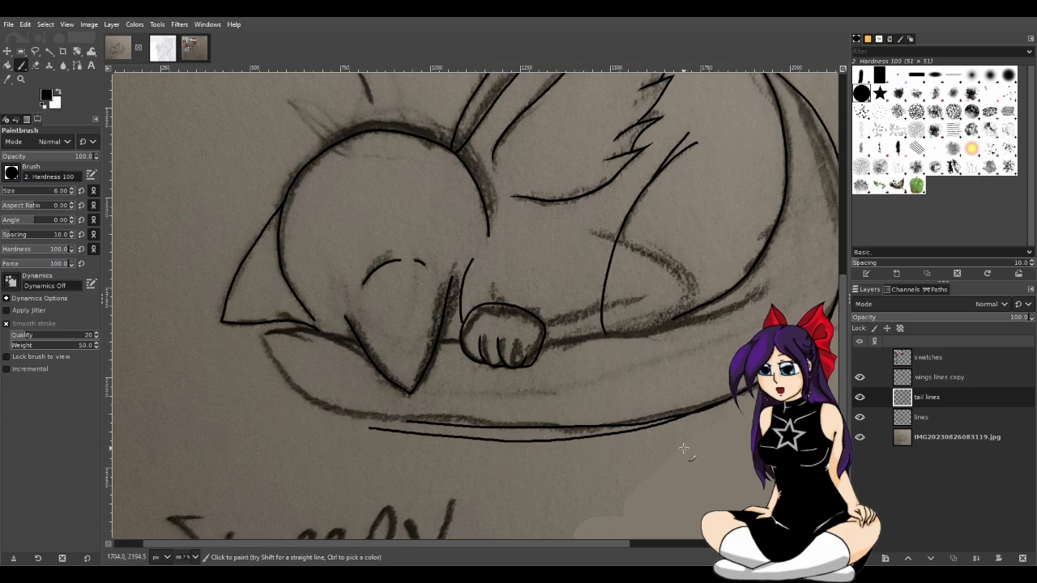
Erase the stray stroke end outside the tail's outer curve below the haunch, using the size 6 eraser
{"action": "scroll", "coordinate": [623, 544], "scroll_direction": "right", "scroll_amount": 5}
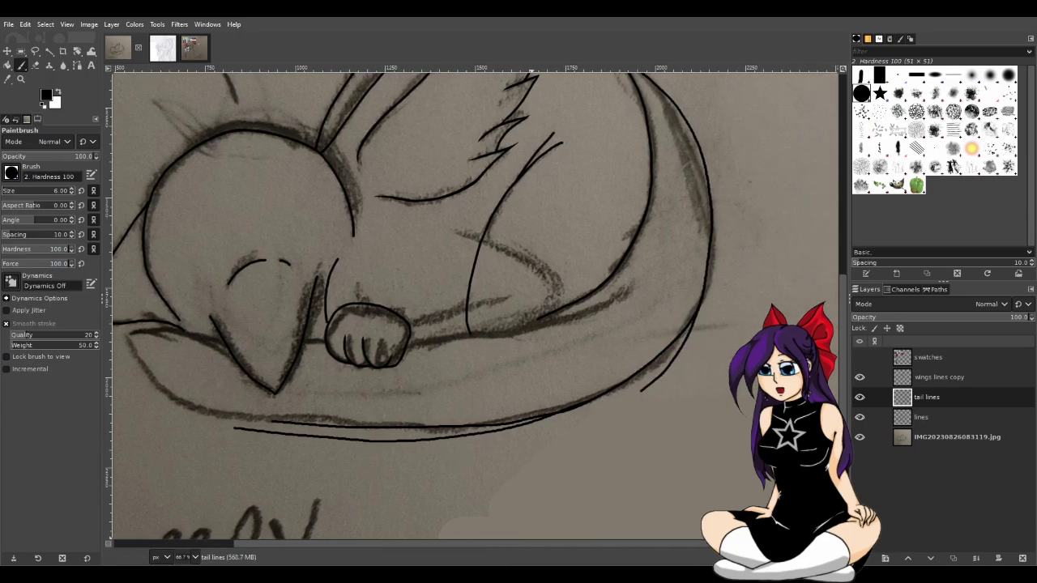
{"action": "scroll", "coordinate": [722, 450], "scroll_direction": "up", "scroll_amount": 7}
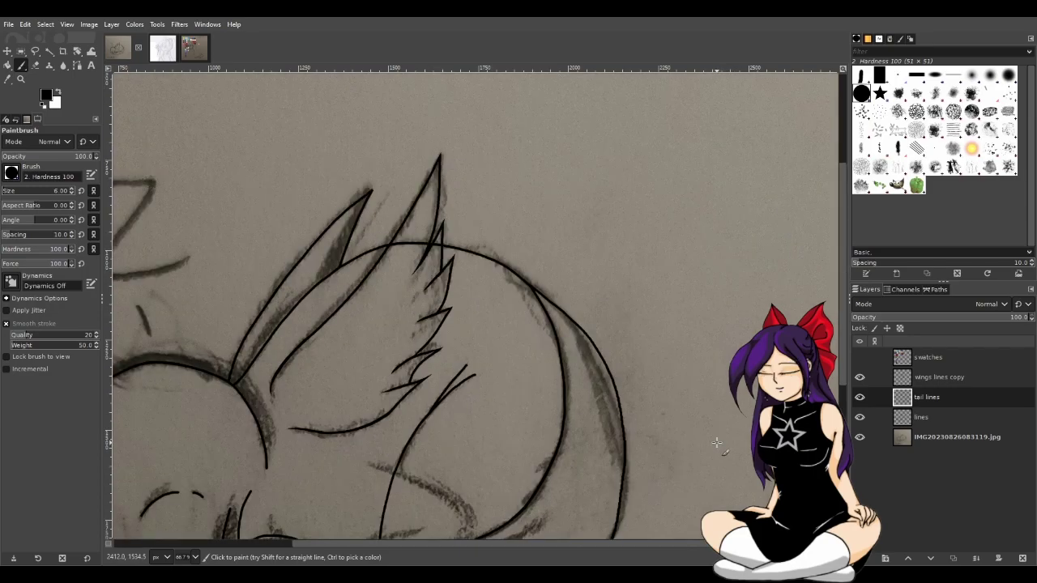
{"action": "scroll", "coordinate": [717, 446], "scroll_direction": "down", "scroll_amount": 5}
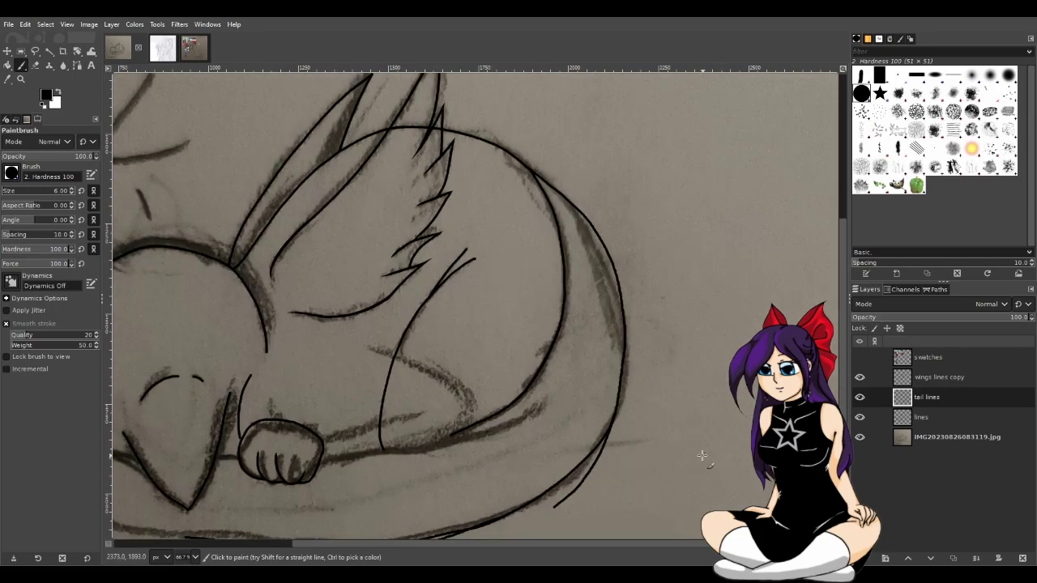
{"action": "scroll", "coordinate": [614, 491], "scroll_direction": "up", "scroll_amount": 3, "text": "ctrl"}
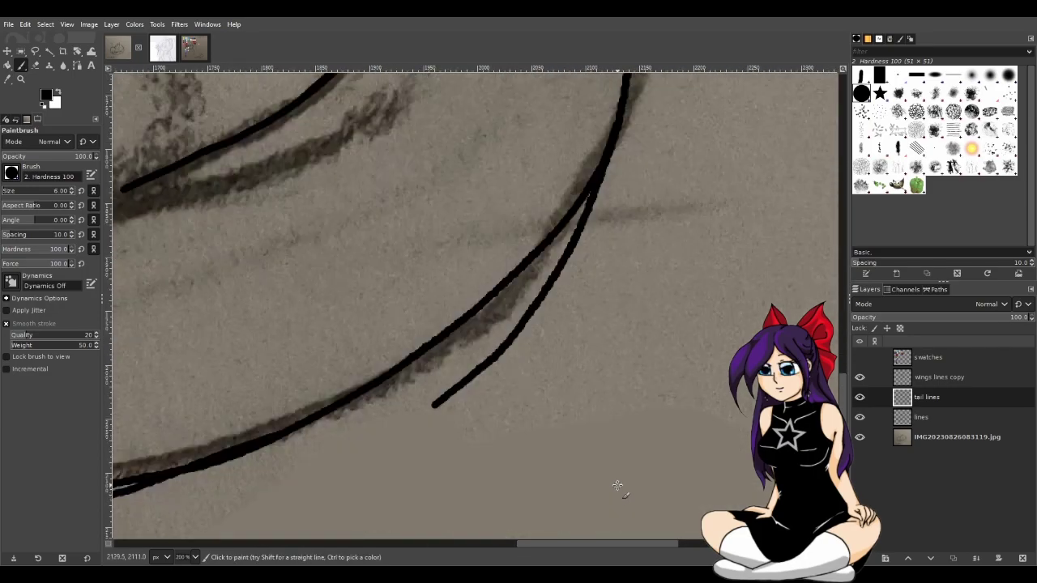
{"action": "key", "text": "shift+e"}
{"action": "mouse_move", "coordinate": [453, 390]}
{"action": "left_mouse_down"}
{"action": "mouse_move", "coordinate": [426, 402]}
{"action": "mouse_move", "coordinate": [435, 394]}
{"action": "mouse_move", "coordinate": [470, 405]}
{"action": "mouse_move", "coordinate": [498, 373]}
{"action": "mouse_move", "coordinate": [495, 358]}
{"action": "mouse_move", "coordinate": [581, 266]}
{"action": "mouse_move", "coordinate": [579, 237]}
{"action": "mouse_move", "coordinate": [572, 268]}
{"action": "mouse_move", "coordinate": [606, 180]}
{"action": "mouse_move", "coordinate": [618, 178]}
{"action": "mouse_move", "coordinate": [591, 209]}
{"action": "mouse_move", "coordinate": [588, 232]}
{"action": "mouse_move", "coordinate": [604, 181]}
{"action": "mouse_move", "coordinate": [600, 206]}
{"action": "mouse_move", "coordinate": [629, 158]}
{"action": "mouse_move", "coordinate": [585, 209]}
{"action": "mouse_move", "coordinate": [634, 139]}
{"action": "mouse_move", "coordinate": [613, 186]}
{"action": "mouse_move", "coordinate": [611, 155]}
{"action": "mouse_move", "coordinate": [621, 158]}
{"action": "mouse_move", "coordinate": [609, 208]}
{"action": "mouse_move", "coordinate": [614, 163]}
{"action": "mouse_move", "coordinate": [616, 180]}
{"action": "mouse_move", "coordinate": [625, 162]}
{"action": "mouse_move", "coordinate": [583, 218]}
{"action": "mouse_move", "coordinate": [624, 145]}
{"action": "left_mouse_up"}
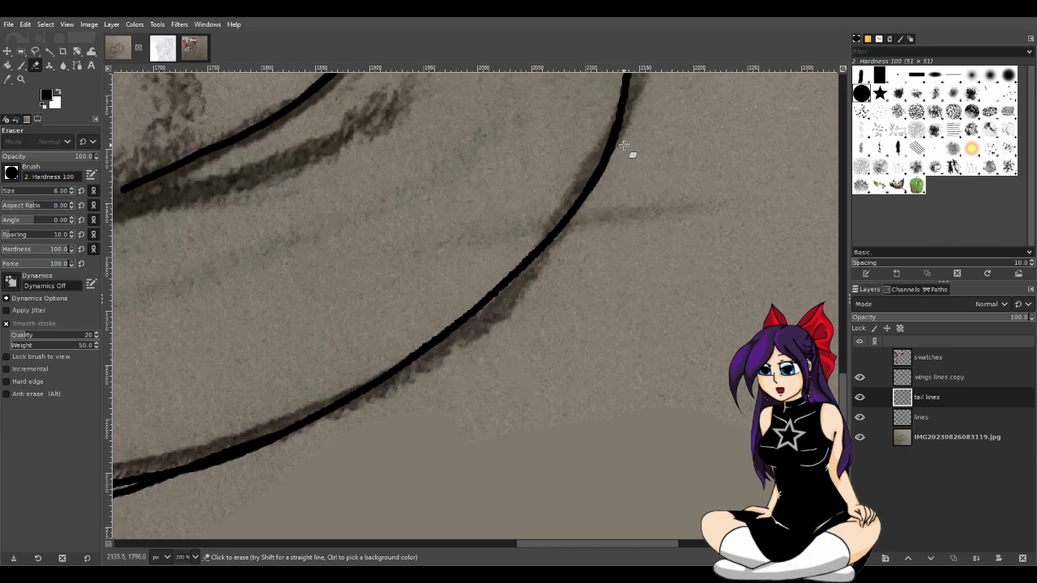
Erase the doubled strokes along the tail's underside below the head and paw with the eraser at size 334
{"action": "left_click_drag", "start_coordinate": [645, 543], "coordinate": [545, 555]}
{"action": "scroll", "coordinate": [527, 513], "scroll_direction": "down", "scroll_amount": 3}
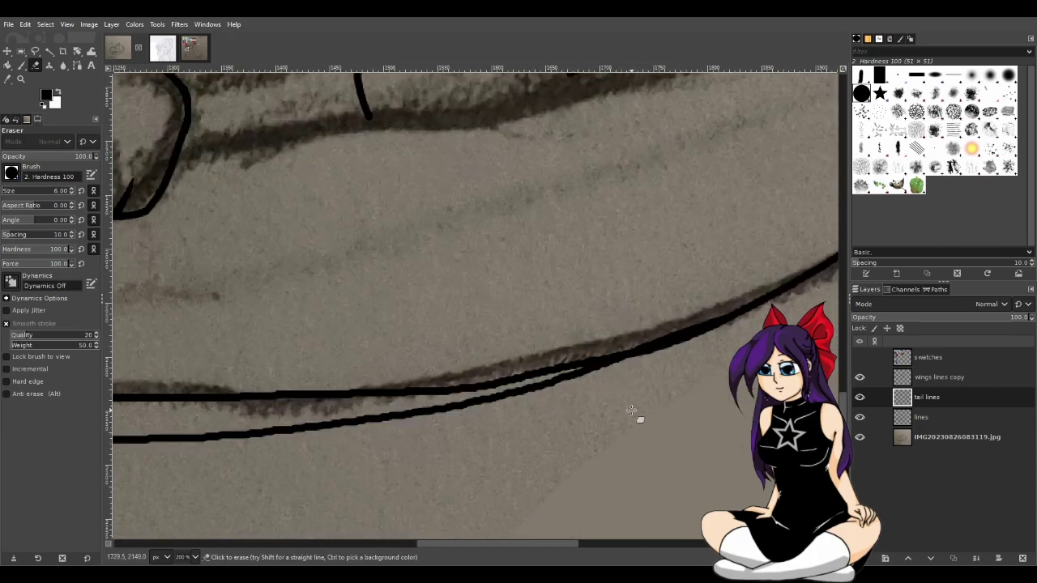
{"action": "mouse_move", "coordinate": [555, 545]}
{"action": "left_mouse_down"}
{"action": "mouse_move", "coordinate": [418, 529]}
{"action": "mouse_move", "coordinate": [552, 539]}
{"action": "left_mouse_up"}
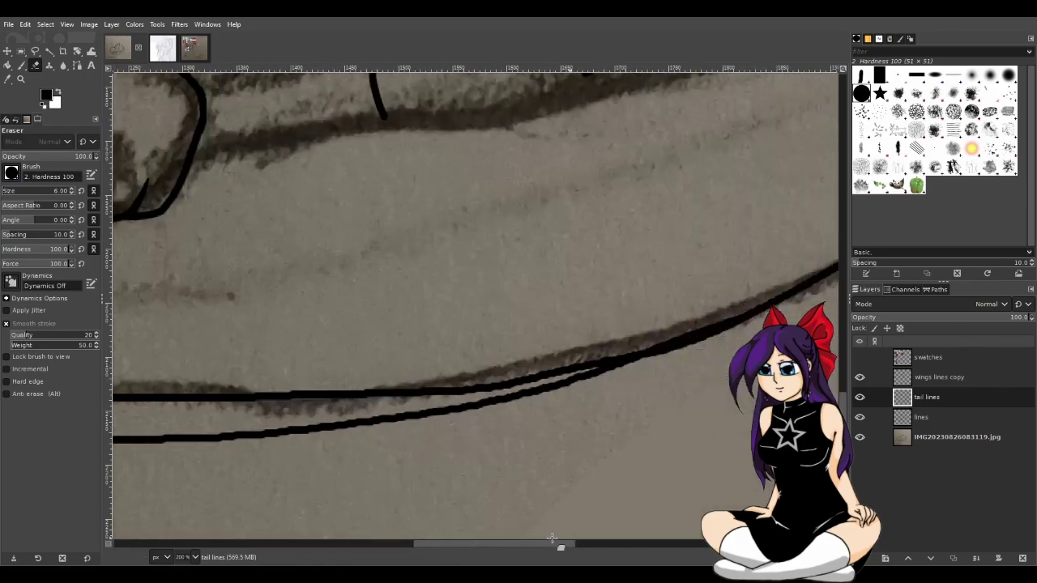
{"action": "scroll", "coordinate": [583, 474], "scroll_direction": "down", "scroll_amount": 5, "text": "ctrl"}
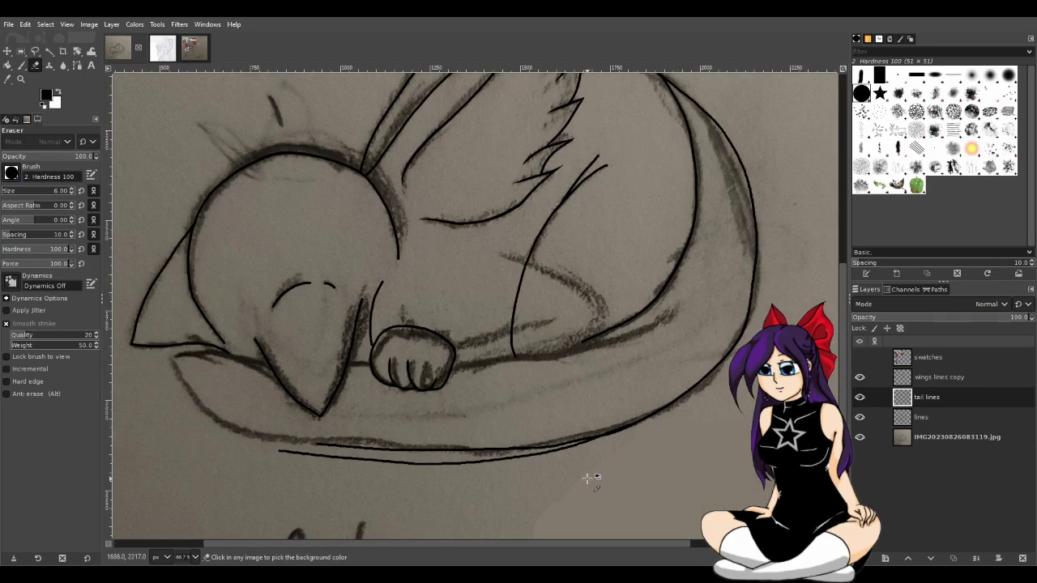
{"action": "scroll", "coordinate": [584, 476], "scroll_direction": "up", "scroll_amount": 1, "text": "ctrl"}
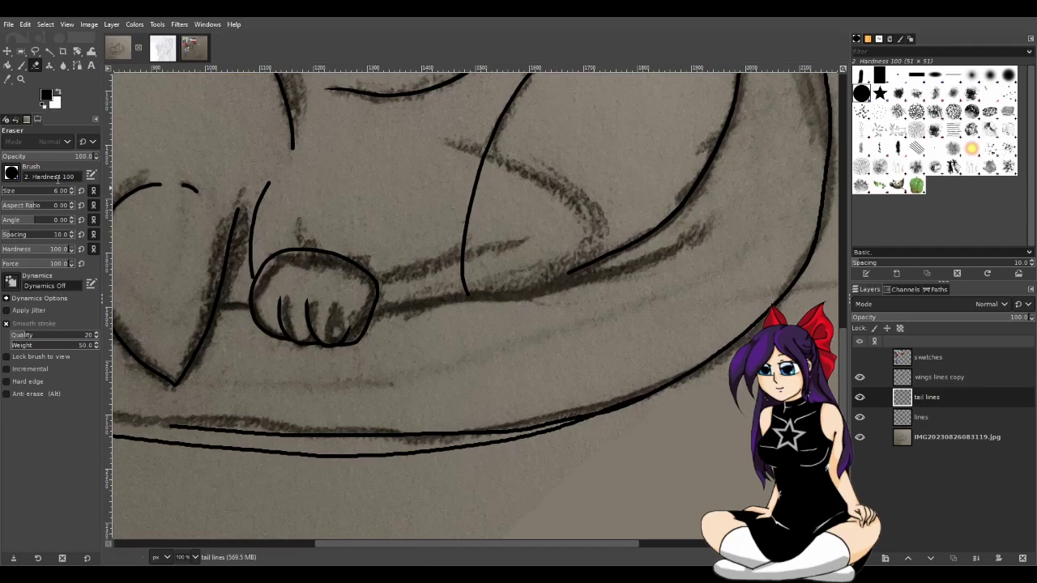
{"action": "left_click", "coordinate": [35, 194]}
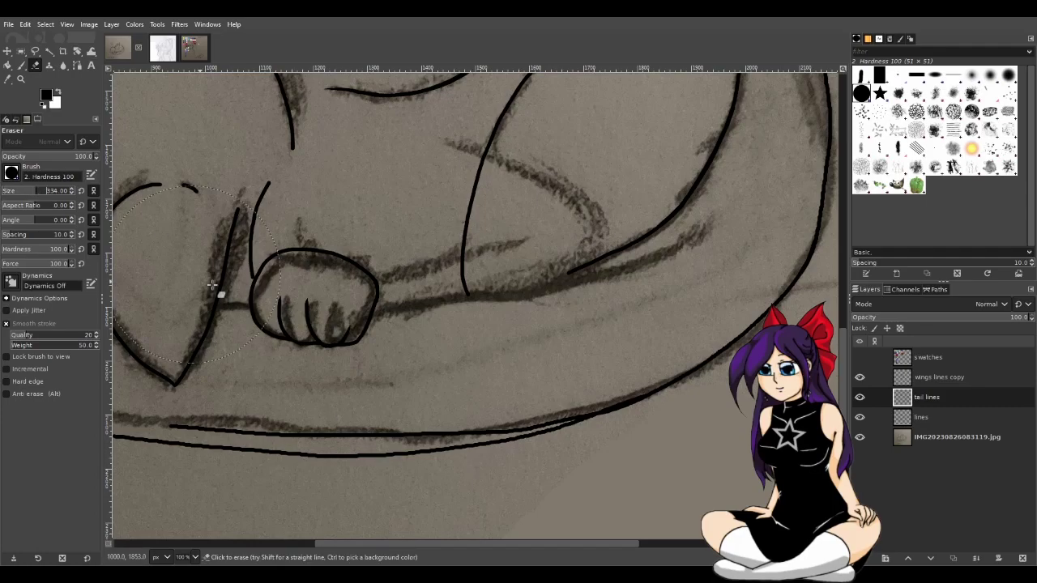
{"action": "left_click", "coordinate": [501, 430]}
{"action": "left_click", "coordinate": [563, 412]}
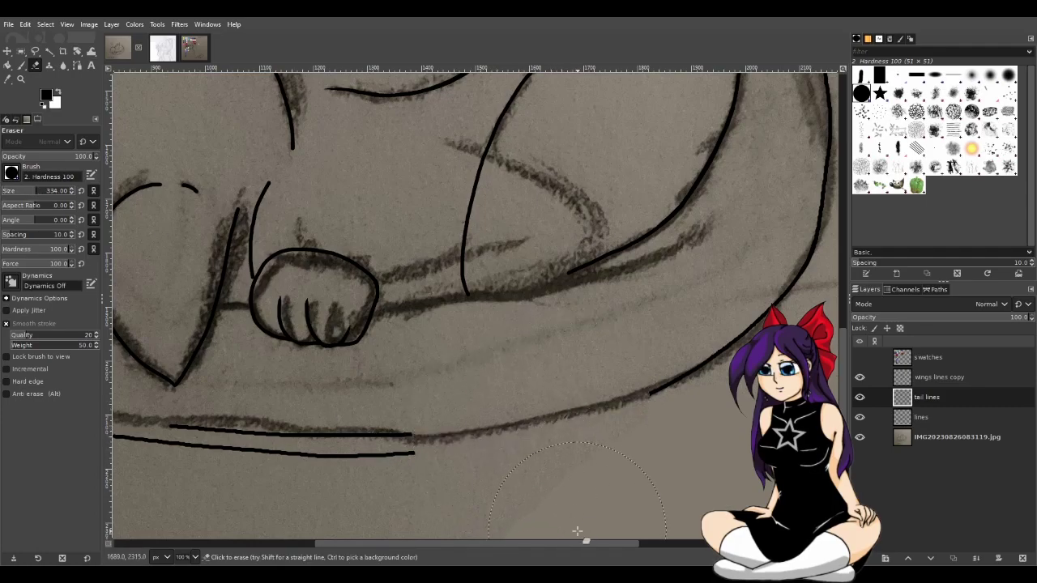
{"action": "left_click_drag", "start_coordinate": [578, 548], "coordinate": [482, 543]}
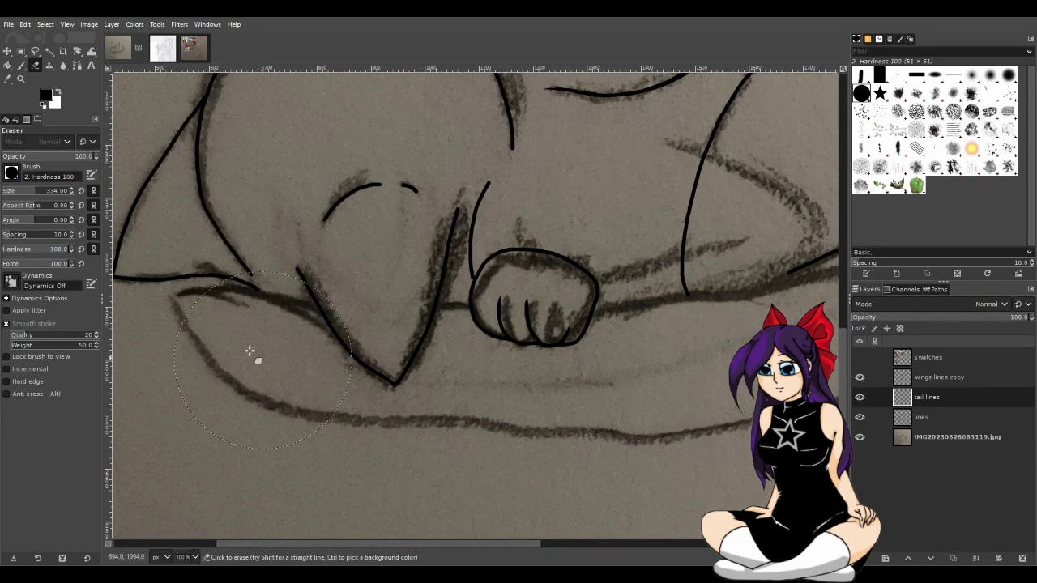
Set the paintbrush size to 6 and paint the tail's underside line in black from below the haunch to below the head
{"action": "left_click", "coordinate": [22, 65]}
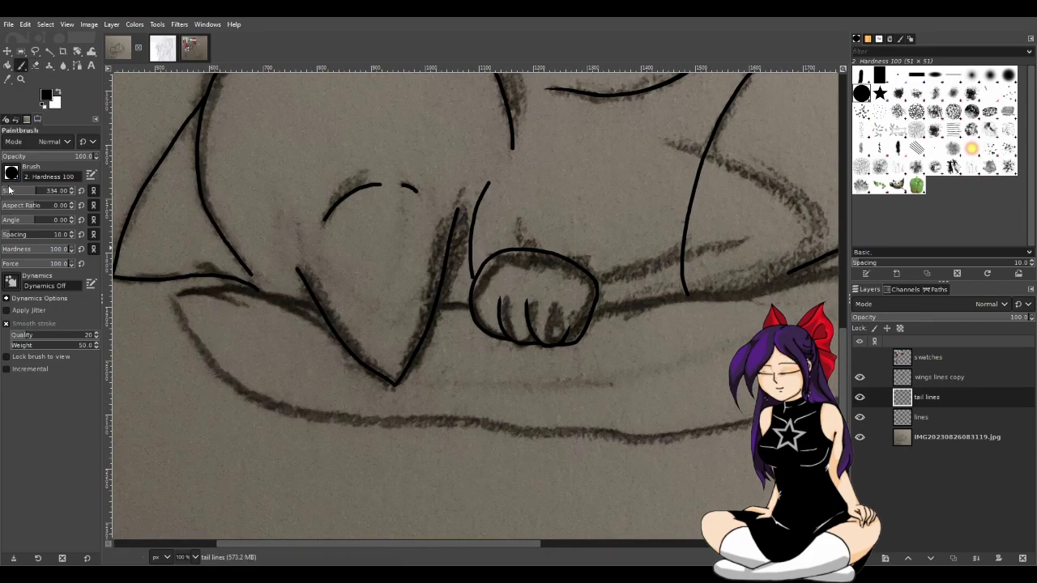
{"action": "left_click", "coordinate": [6, 191]}
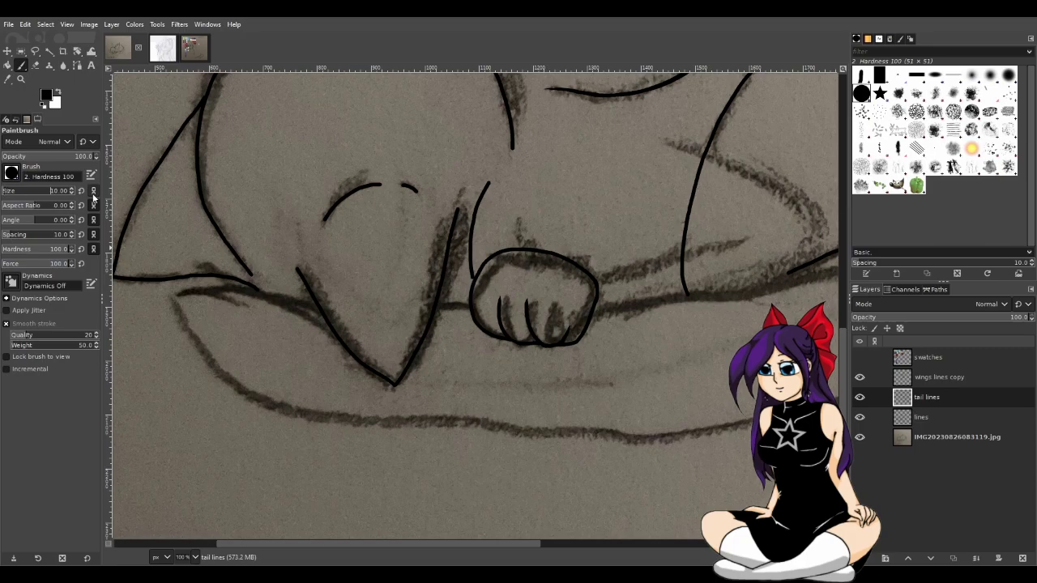
{"action": "left_click", "coordinate": [69, 192]}
{"action": "left_click", "coordinate": [69, 192]}
{"action": "left_click", "coordinate": [70, 192]}
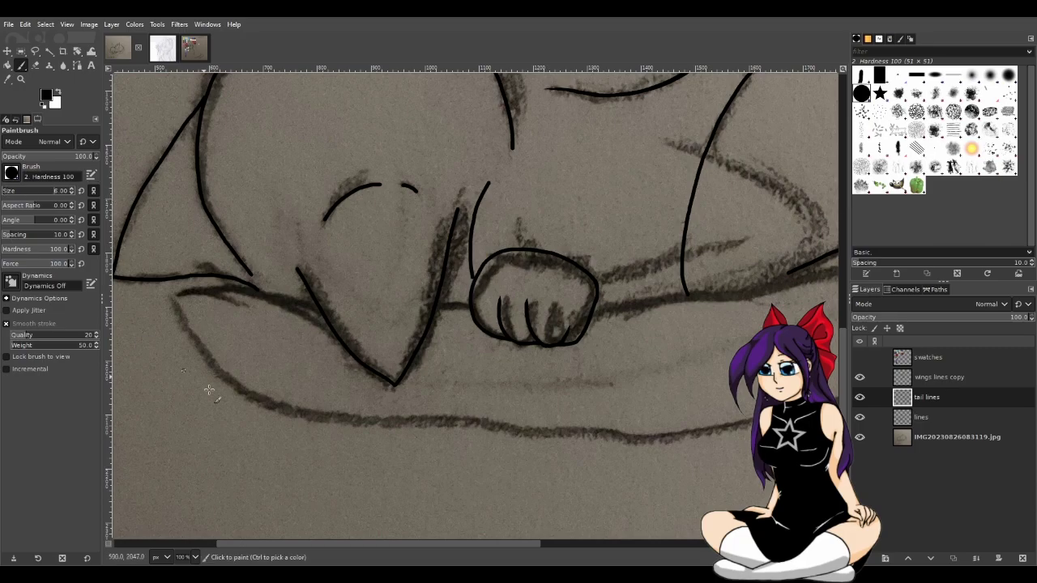
{"action": "left_click_drag", "start_coordinate": [476, 542], "coordinate": [520, 544]}
{"action": "scroll", "coordinate": [548, 525], "scroll_direction": "down", "scroll_amount": 1}
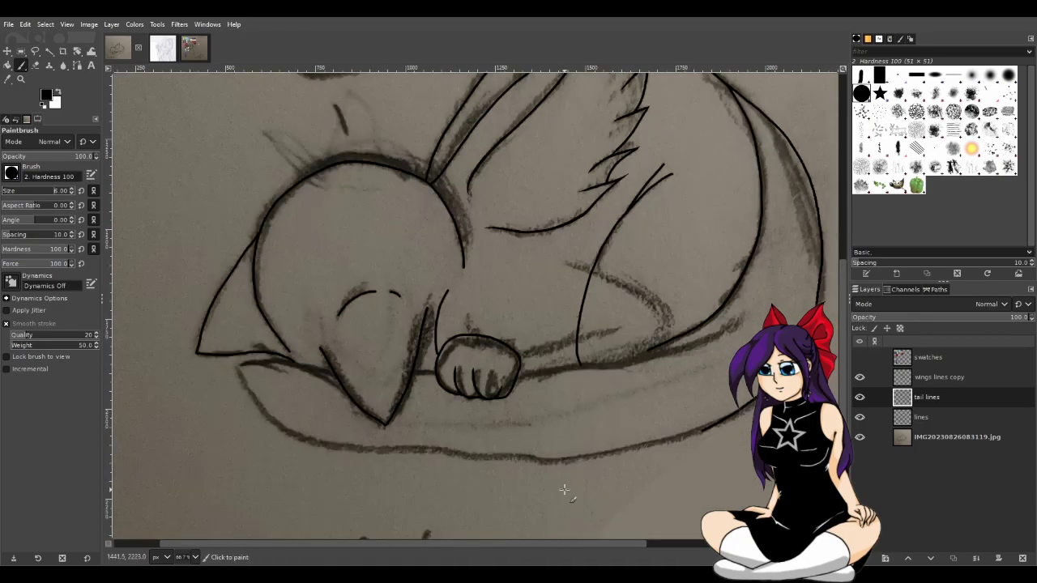
{"action": "mouse_move", "coordinate": [711, 426]}
{"action": "left_mouse_down"}
{"action": "mouse_move", "coordinate": [644, 447]}
{"action": "mouse_move", "coordinate": [522, 458]}
{"action": "left_mouse_up"}
{"action": "key", "text": "ctrl+z"}
{"action": "mouse_move", "coordinate": [707, 430]}
{"action": "left_mouse_down"}
{"action": "mouse_move", "coordinate": [614, 456]}
{"action": "mouse_move", "coordinate": [223, 414]}
{"action": "left_mouse_up"}
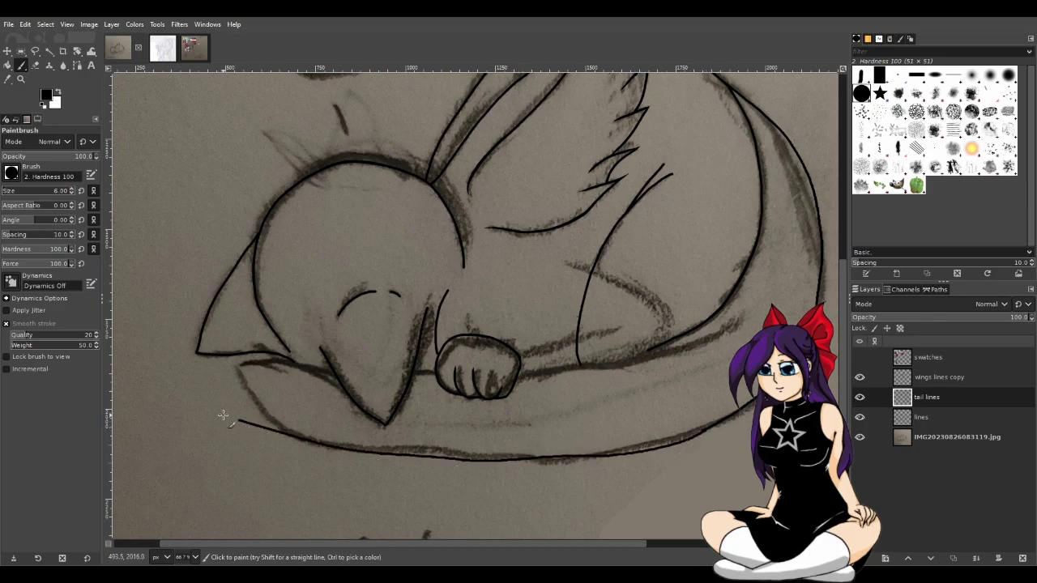
{"action": "key", "text": "ctrl+z"}
{"action": "mouse_move", "coordinate": [713, 426]}
{"action": "left_mouse_down"}
{"action": "mouse_move", "coordinate": [658, 442]}
{"action": "mouse_move", "coordinate": [401, 455]}
{"action": "left_mouse_up"}
{"action": "key", "text": "ctrl+z"}
{"action": "mouse_move", "coordinate": [715, 428]}
{"action": "left_mouse_down"}
{"action": "mouse_move", "coordinate": [599, 457]}
{"action": "mouse_move", "coordinate": [411, 459]}
{"action": "mouse_move", "coordinate": [330, 437]}
{"action": "mouse_move", "coordinate": [262, 398]}
{"action": "left_mouse_up"}
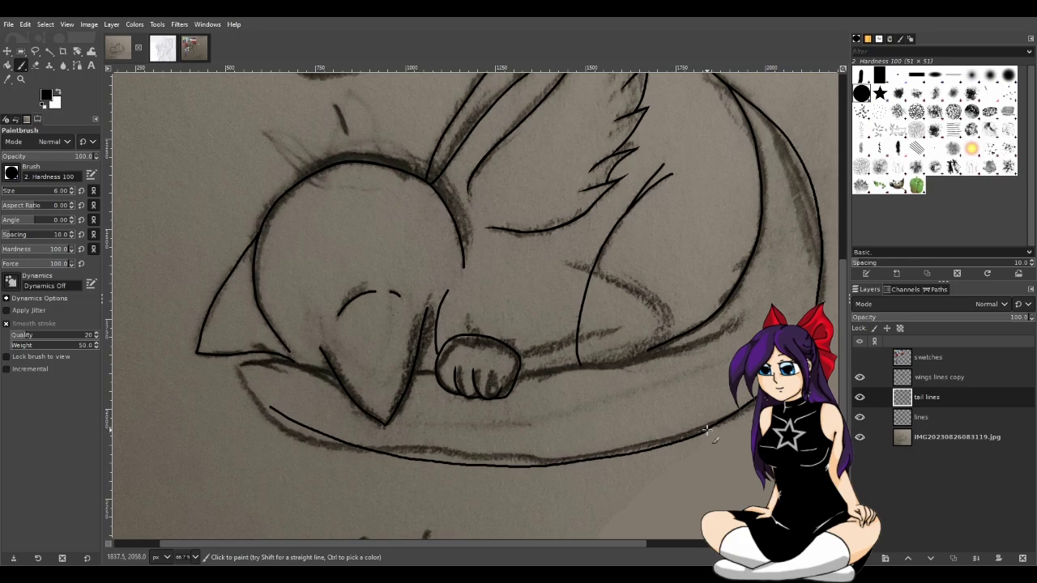
{"action": "mouse_move", "coordinate": [706, 429]}
{"action": "left_mouse_down"}
{"action": "mouse_move", "coordinate": [483, 459]}
{"action": "mouse_move", "coordinate": [431, 460]}
{"action": "left_mouse_up"}
{"action": "key", "text": "ctrl+z"}
{"action": "key", "text": "ctrl+z"}
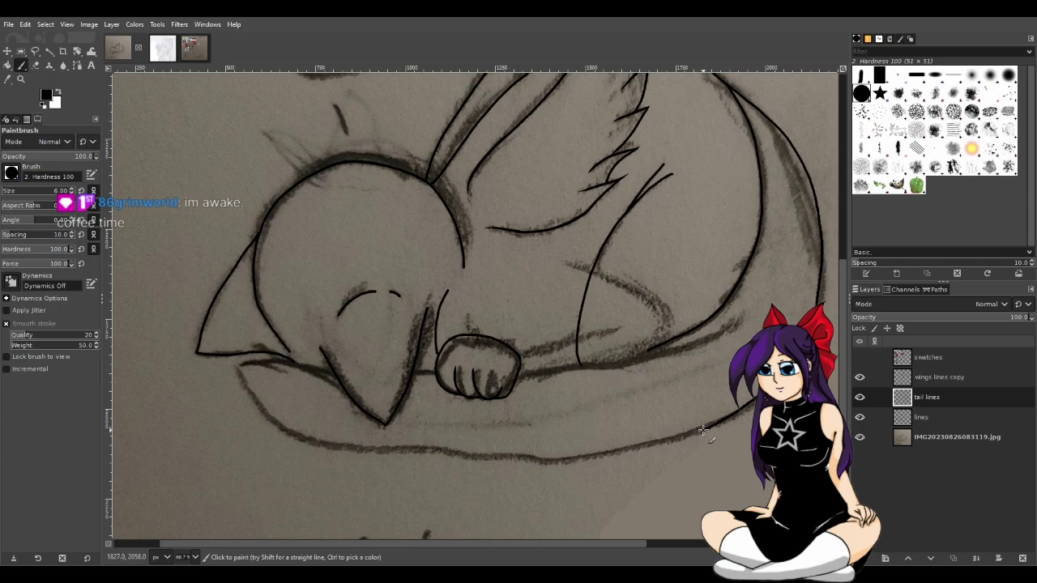
{"action": "mouse_move", "coordinate": [705, 429]}
{"action": "left_mouse_down"}
{"action": "mouse_move", "coordinate": [596, 455]}
{"action": "mouse_move", "coordinate": [409, 456]}
{"action": "mouse_move", "coordinate": [275, 424]}
{"action": "left_mouse_up"}
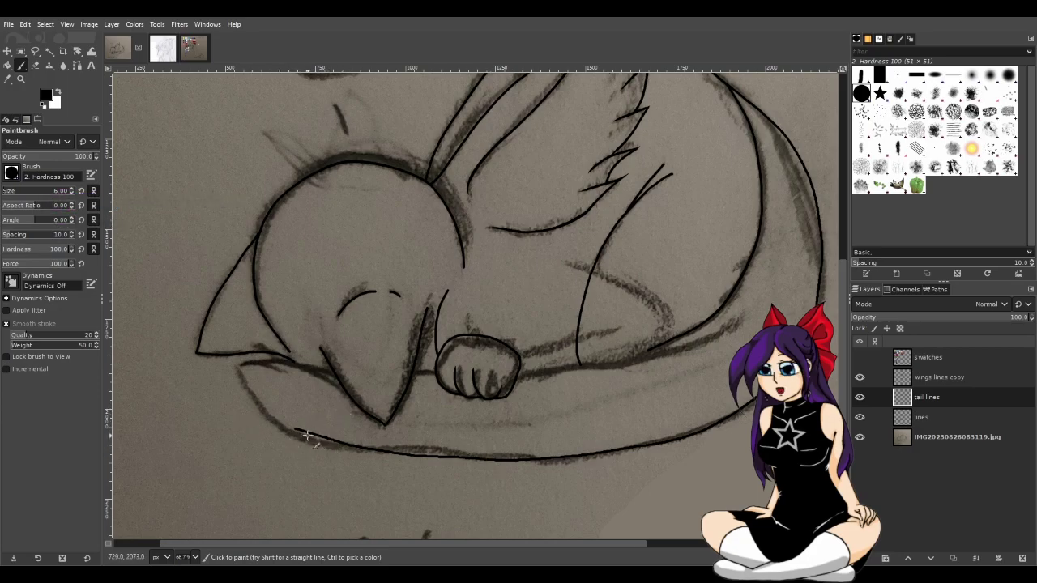
Try to paint the tail tip's curve from the end of the underside line up toward the base of the ear
{"action": "left_click_drag", "start_coordinate": [296, 428], "coordinate": [272, 353]}
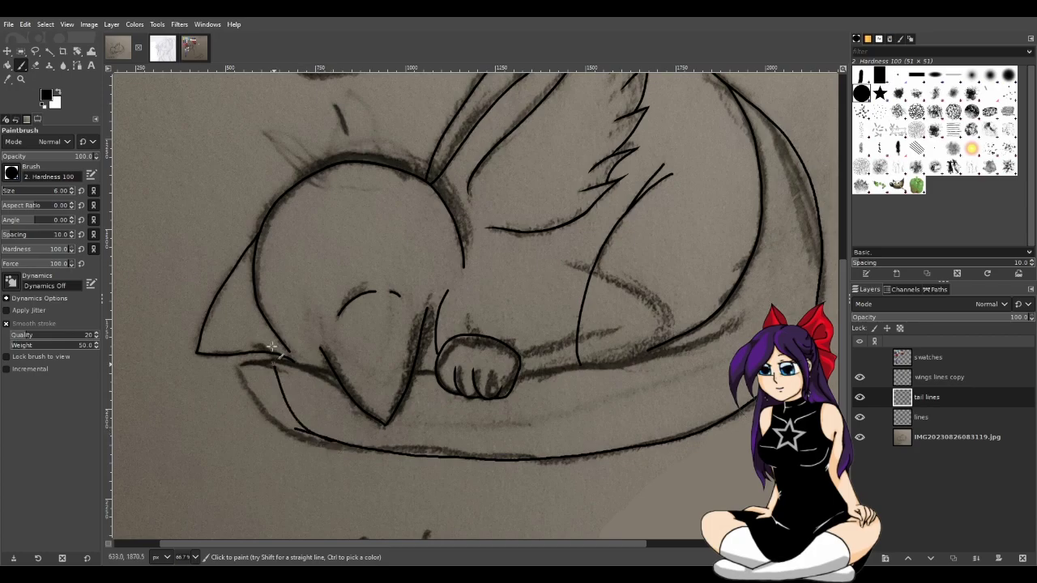
{"action": "key", "text": "ctrl+z"}
{"action": "left_click_drag", "start_coordinate": [298, 427], "coordinate": [248, 354]}
{"action": "key", "text": "ctrl+z"}
{"action": "left_click_drag", "start_coordinate": [327, 439], "coordinate": [279, 356]}
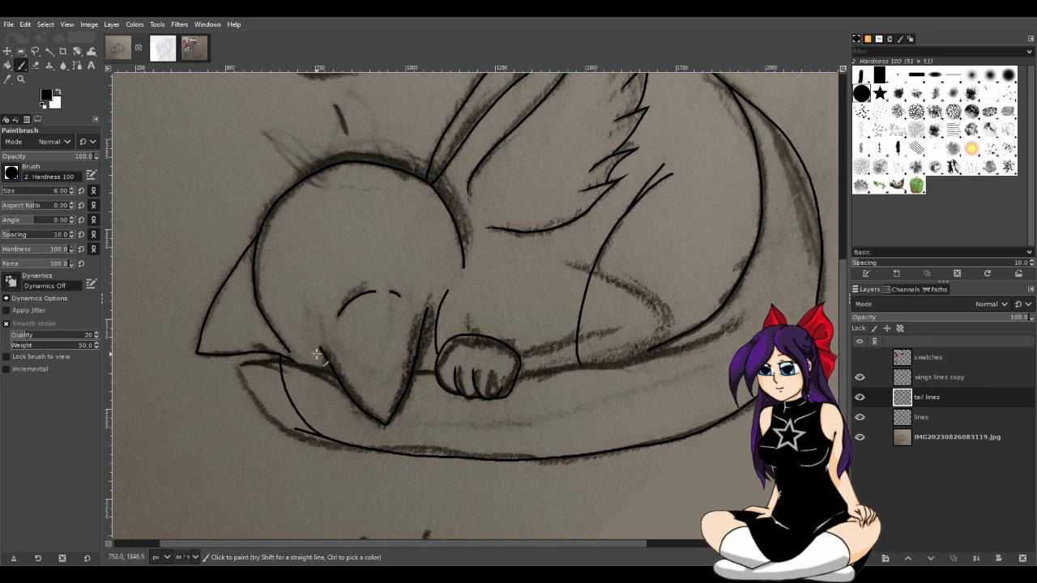
{"action": "mouse_move", "coordinate": [341, 377]}
{"action": "left_mouse_down"}
{"action": "mouse_move", "coordinate": [297, 334]}
{"action": "mouse_move", "coordinate": [284, 296]}
{"action": "mouse_move", "coordinate": [281, 357]}
{"action": "left_mouse_up"}
{"action": "key", "text": "ctrl+z"}
{"action": "key", "text": "ctrl+z"}
{"action": "key", "text": "ctrl+z"}
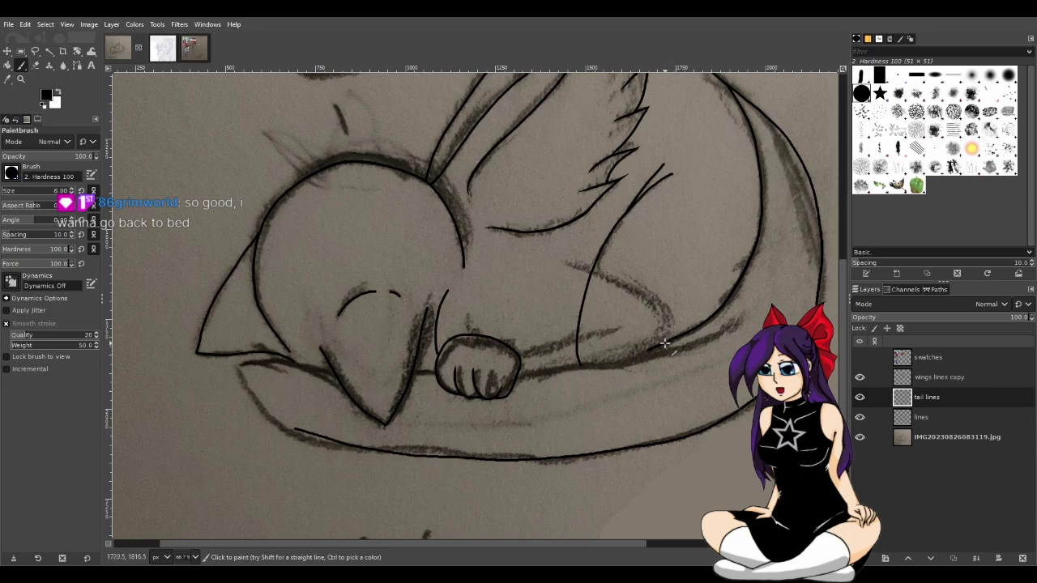
Paint the tail's upper edge from the bottom of the haunch to the paw, redoing the stroke until it flows smoothly
{"action": "left_click_drag", "start_coordinate": [640, 357], "coordinate": [522, 381]}
{"action": "key", "text": "ctrl+z"}
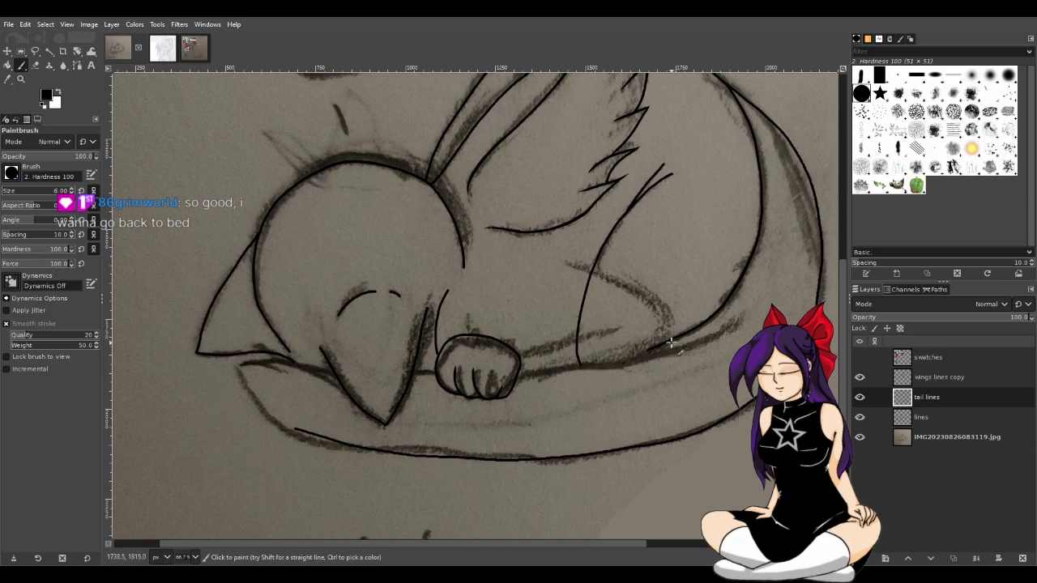
{"action": "left_click_drag", "start_coordinate": [652, 352], "coordinate": [515, 379]}
{"action": "key", "text": "ctrl+z"}
{"action": "left_click_drag", "start_coordinate": [653, 350], "coordinate": [517, 377]}
{"action": "key", "text": "ctrl+z"}
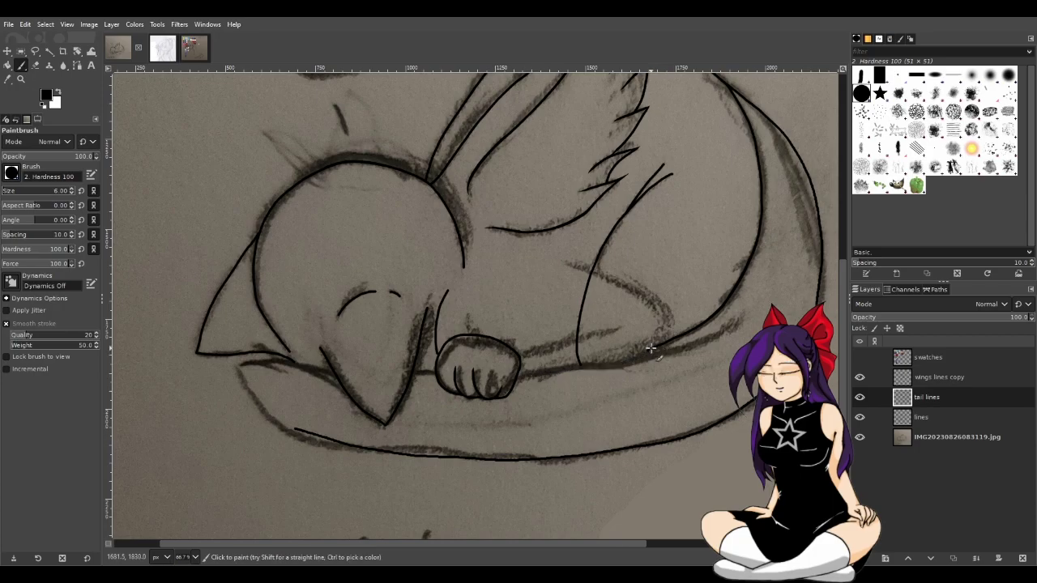
{"action": "left_click_drag", "start_coordinate": [653, 350], "coordinate": [515, 379]}
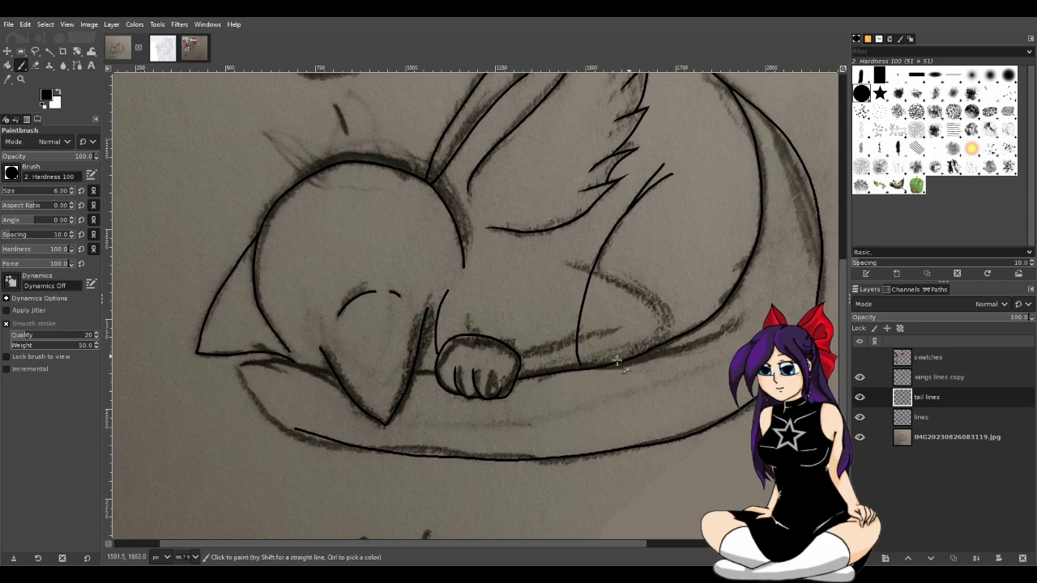
{"action": "key", "text": "ctrl+z"}
{"action": "mouse_move", "coordinate": [648, 352]}
{"action": "left_mouse_down"}
{"action": "mouse_move", "coordinate": [695, 327]}
{"action": "mouse_move", "coordinate": [541, 369]}
{"action": "left_mouse_up"}
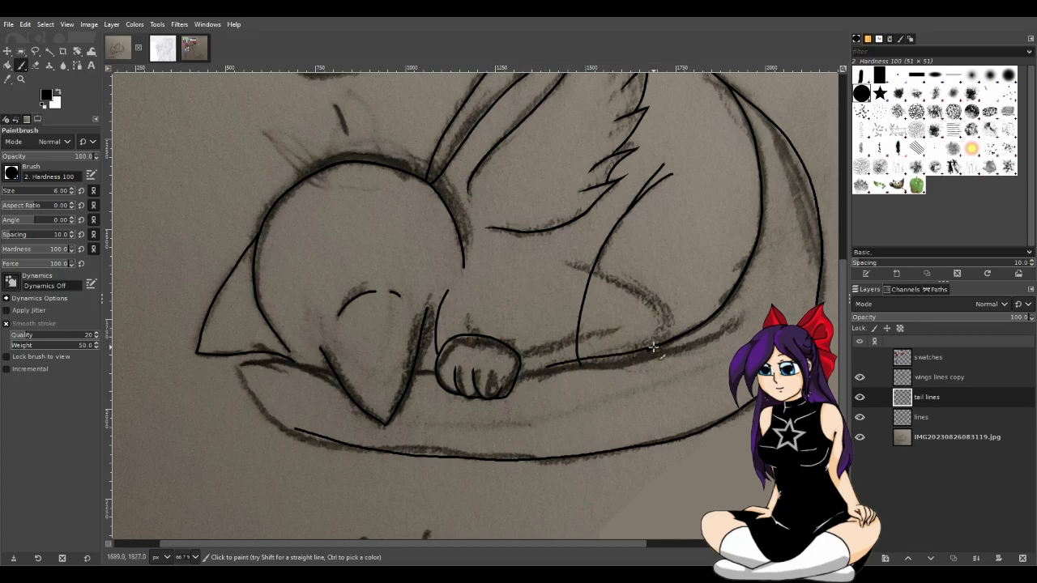
{"action": "key", "text": "ctrl+z"}
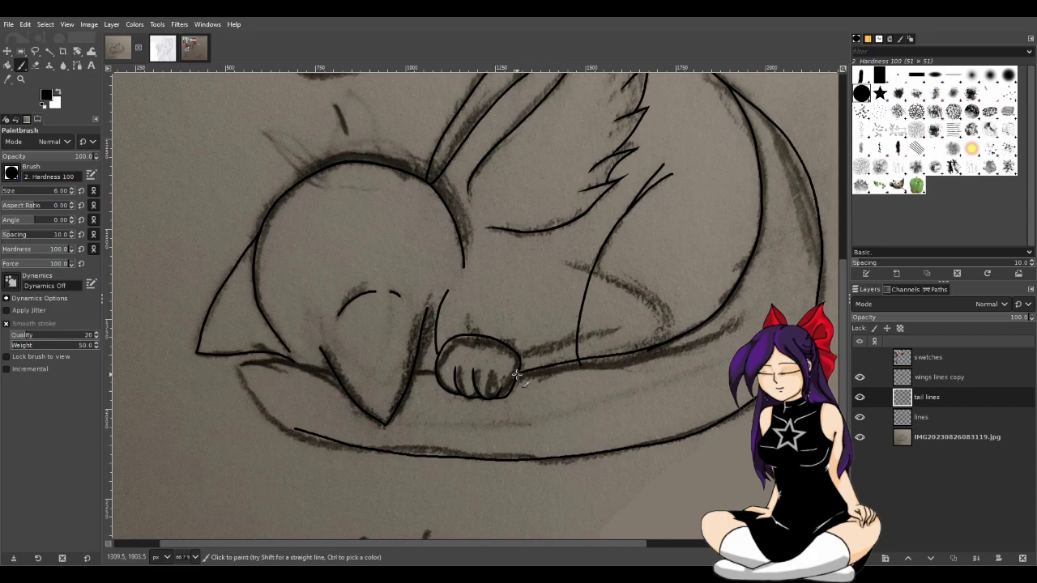
{"action": "key", "text": "ctrl+z"}
Add short curved strokes joining the tail's upper edge to the side of the paw
{"action": "left_click_drag", "start_coordinate": [515, 378], "coordinate": [586, 361]}
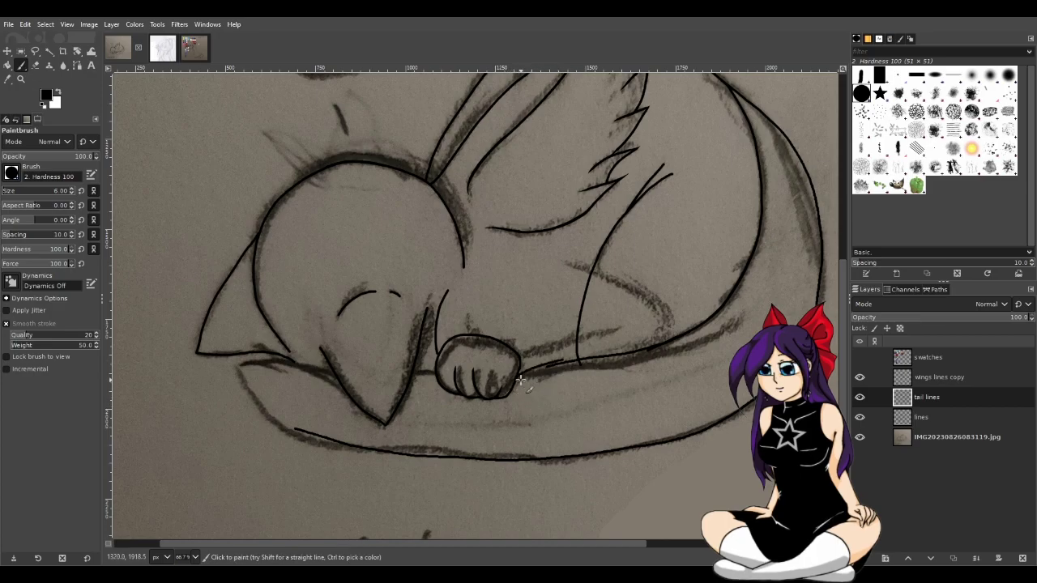
{"action": "mouse_move", "coordinate": [570, 363]}
{"action": "left_mouse_down"}
{"action": "mouse_move", "coordinate": [545, 365]}
{"action": "mouse_move", "coordinate": [597, 360]}
{"action": "left_mouse_up"}
{"action": "left_click_drag", "start_coordinate": [582, 359], "coordinate": [504, 392]}
{"action": "left_click_drag", "start_coordinate": [581, 360], "coordinate": [516, 387]}
{"action": "left_click_drag", "start_coordinate": [548, 362], "coordinate": [506, 381]}
{"action": "scroll", "coordinate": [535, 376], "scroll_direction": "up", "scroll_amount": 2}
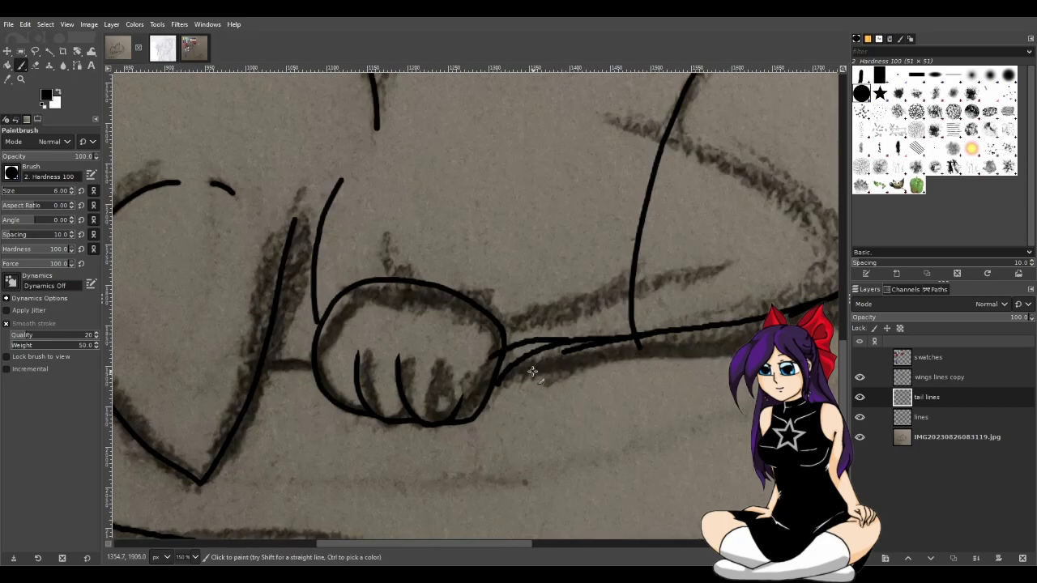
{"action": "scroll", "coordinate": [559, 405], "scroll_direction": "down", "scroll_amount": 2}
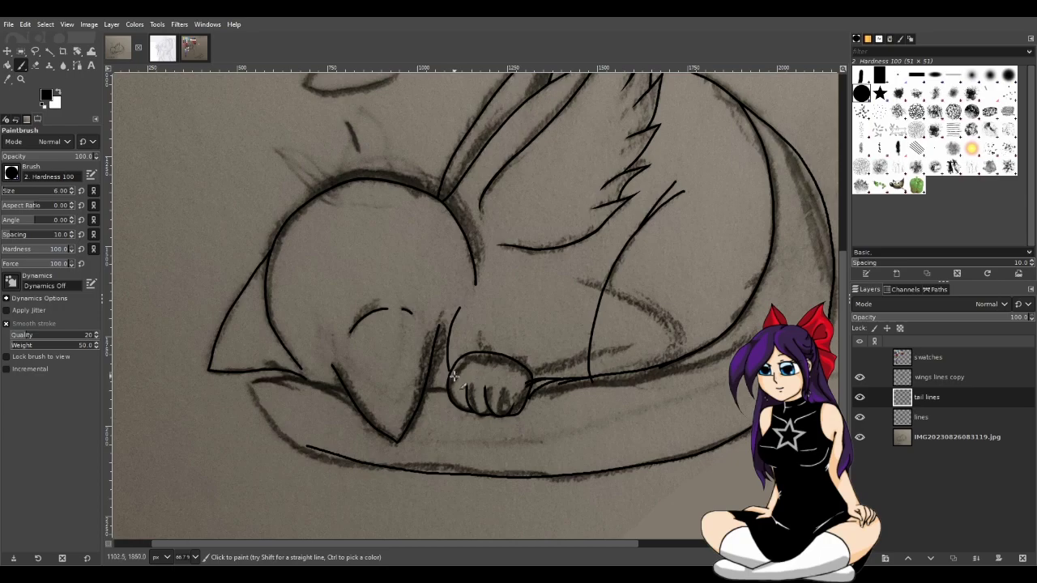
Continue the tail's upper edge from the paw across the pointed snout to the base of the ear
{"action": "left_click_drag", "start_coordinate": [452, 374], "coordinate": [354, 389]}
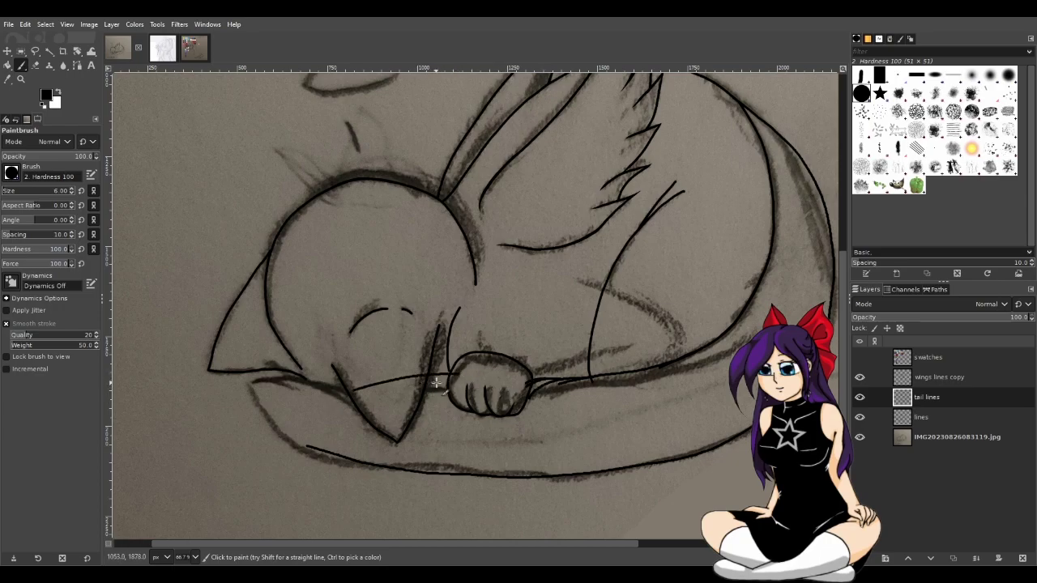
{"action": "key", "text": "ctrl+z"}
{"action": "left_click_drag", "start_coordinate": [483, 378], "coordinate": [279, 371]}
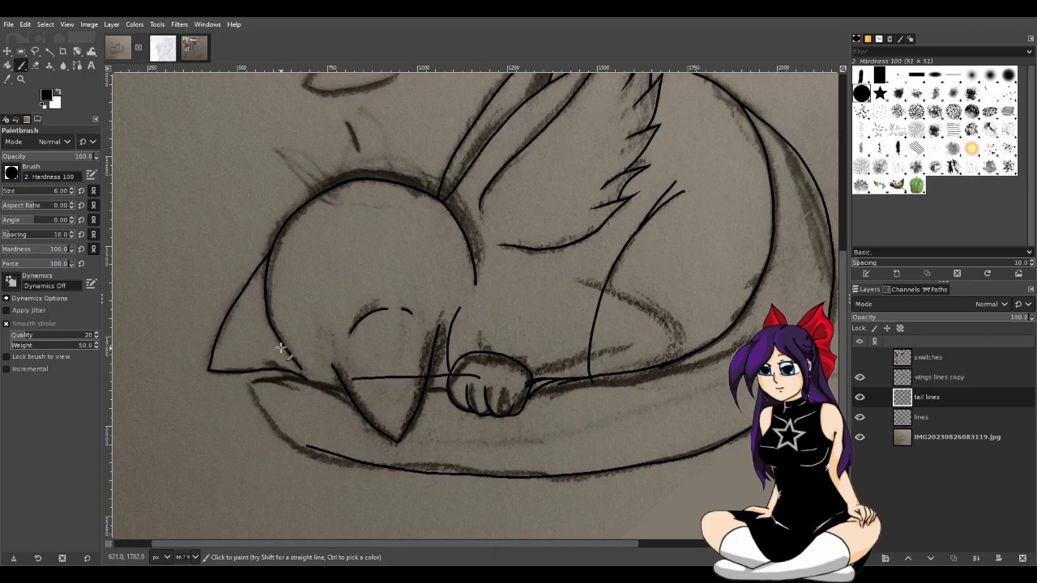
{"action": "key", "text": "ctrl+z"}
{"action": "left_click_drag", "start_coordinate": [490, 378], "coordinate": [262, 371]}
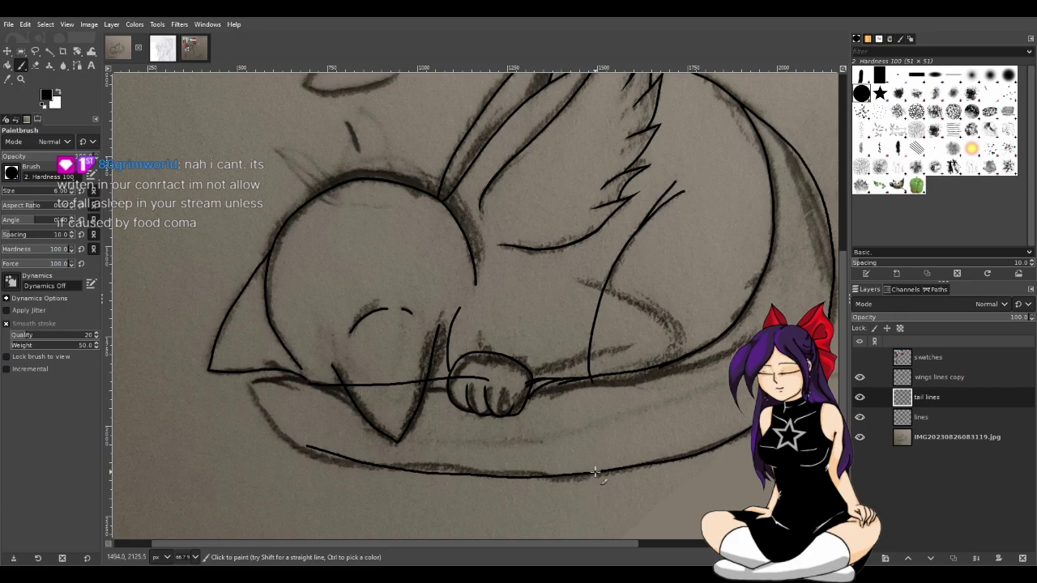
Try to extend the tail's underside line below the head outward toward the tip
{"action": "left_click_drag", "start_coordinate": [309, 437], "coordinate": [381, 462]}
{"action": "key", "text": "ctrl+z"}
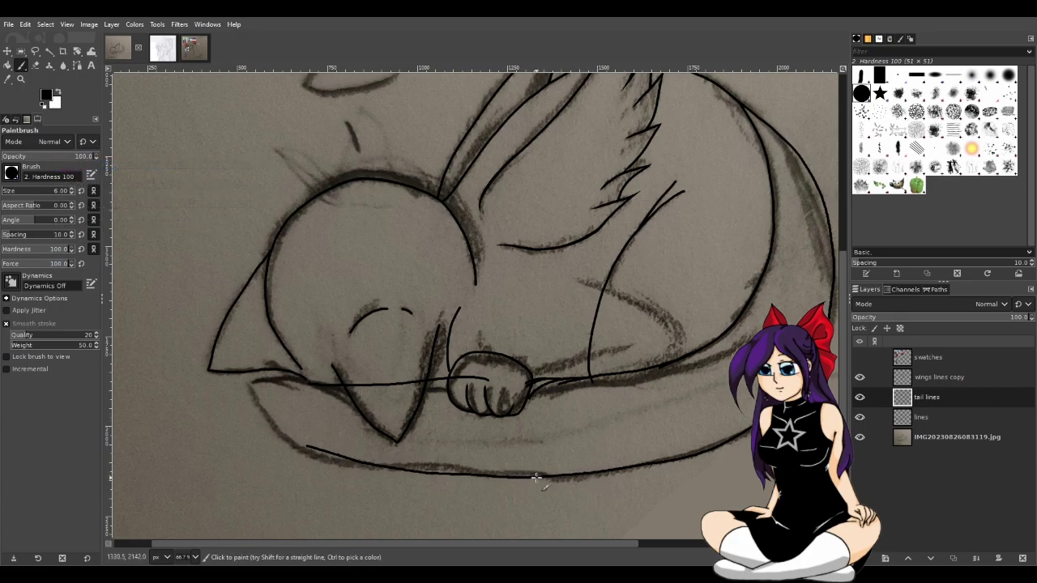
{"action": "left_click_drag", "start_coordinate": [496, 477], "coordinate": [416, 474]}
{"action": "left_click_drag", "start_coordinate": [343, 458], "coordinate": [269, 446]}
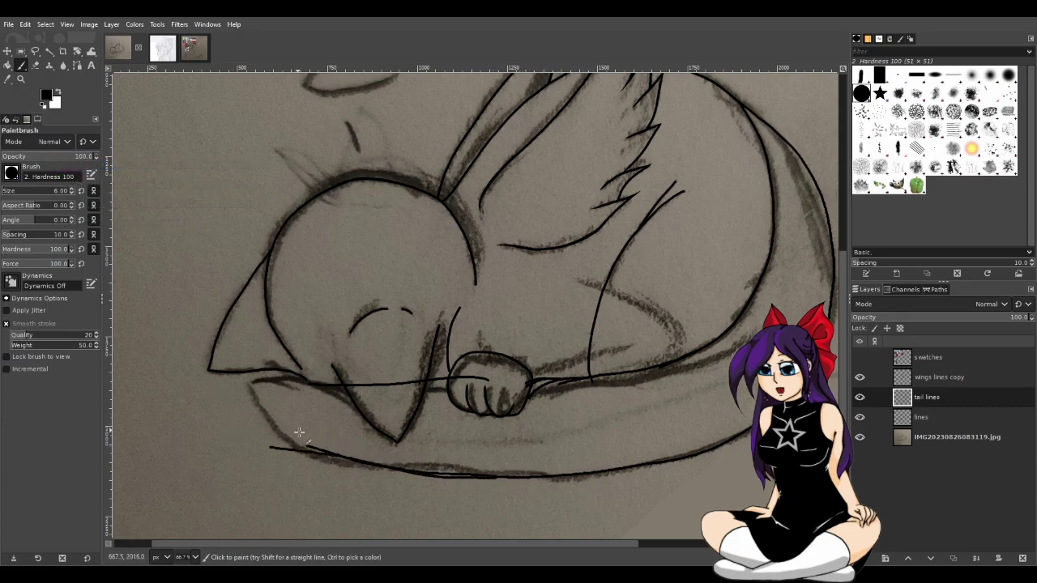
{"action": "key", "text": "ctrl+z"}
{"action": "key", "text": "ctrl+z"}
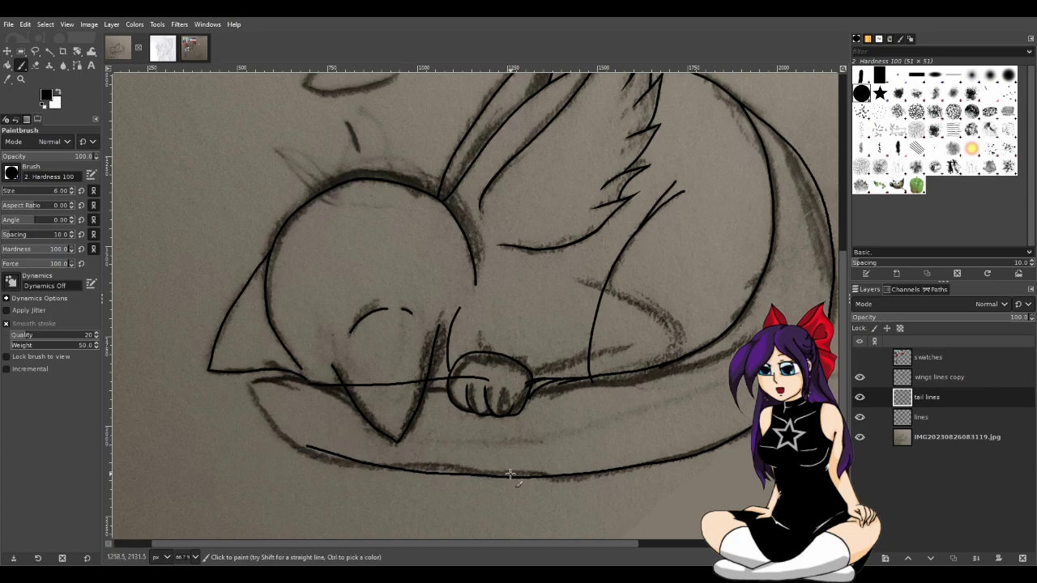
{"action": "left_click_drag", "start_coordinate": [537, 479], "coordinate": [303, 452]}
{"action": "key", "text": "ctrl+z"}
{"action": "left_click_drag", "start_coordinate": [519, 479], "coordinate": [267, 441]}
{"action": "key", "text": "ctrl+z"}
{"action": "left_click_drag", "start_coordinate": [430, 476], "coordinate": [277, 446]}
{"action": "key", "text": "ctrl+z"}
{"action": "left_click_drag", "start_coordinate": [412, 473], "coordinate": [277, 447]}
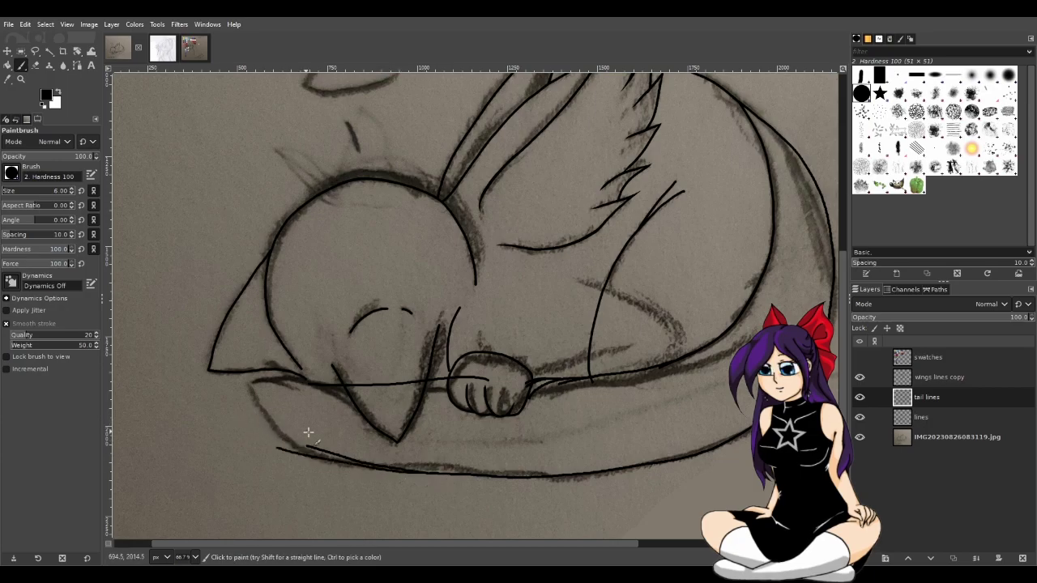
{"action": "key", "text": "ctrl+z"}
Try to bend the underside line's end upward along the sketched tail tip, starting below the snout
{"action": "left_click_drag", "start_coordinate": [424, 475], "coordinate": [240, 420]}
{"action": "key", "text": "ctrl+z"}
{"action": "left_click_drag", "start_coordinate": [412, 475], "coordinate": [250, 426]}
{"action": "key", "text": "ctrl+z"}
{"action": "left_click_drag", "start_coordinate": [400, 472], "coordinate": [281, 430]}
{"action": "key", "text": "ctrl+z"}
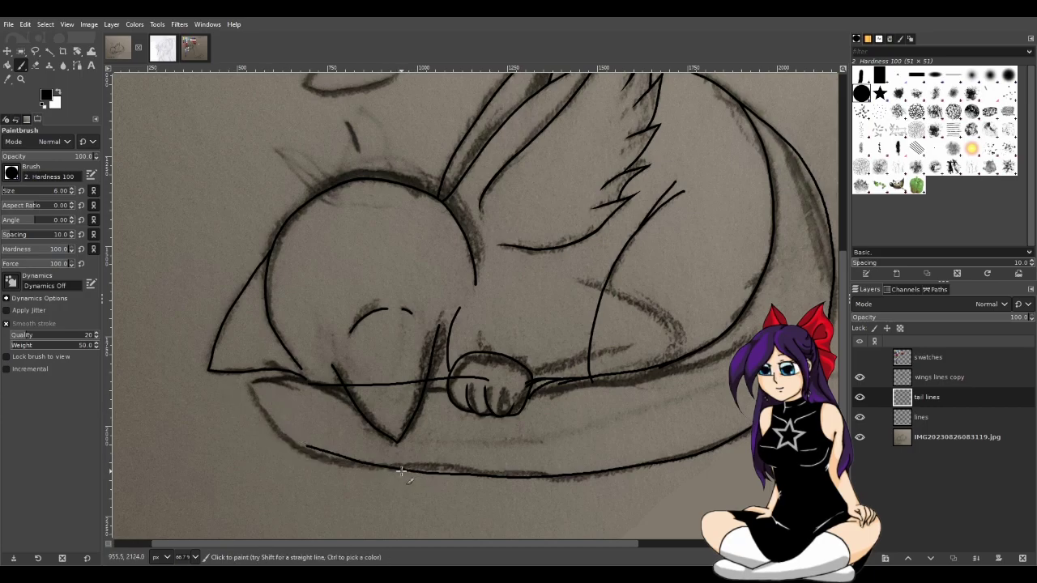
Try to redraw the tail's underside in one long sweep from below the paw, curving up along the sketched tip
{"action": "mouse_move", "coordinate": [502, 478]}
{"action": "left_mouse_down"}
{"action": "mouse_move", "coordinate": [327, 461]}
{"action": "mouse_move", "coordinate": [274, 377]}
{"action": "left_mouse_up"}
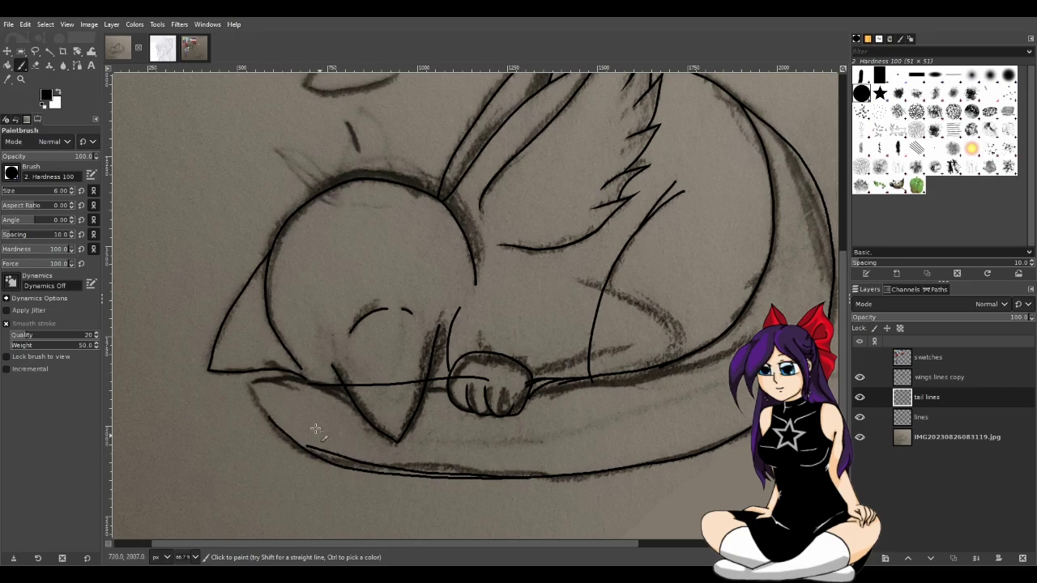
{"action": "key", "text": "ctrl+z"}
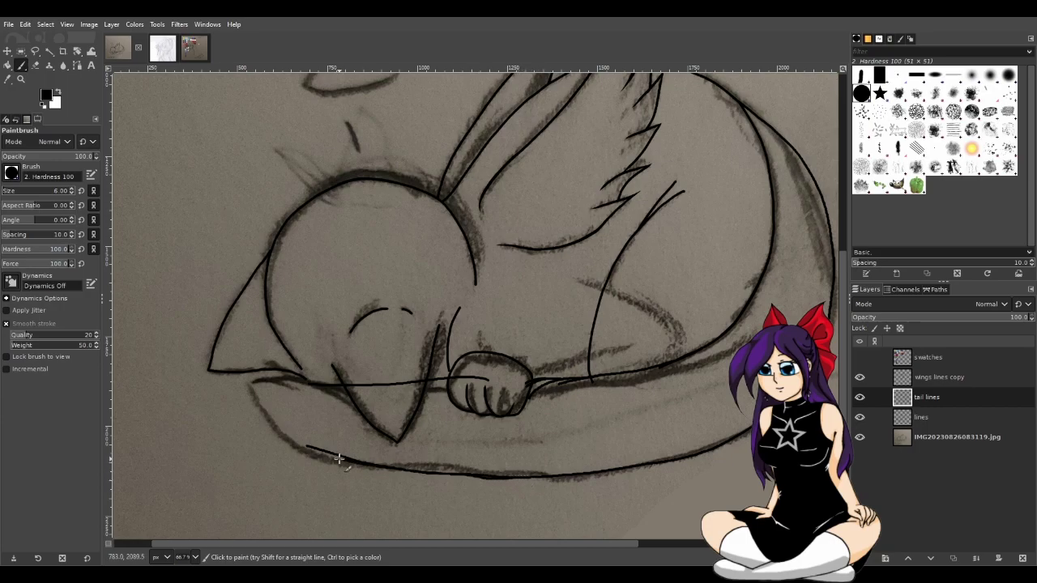
{"action": "mouse_move", "coordinate": [514, 479]}
{"action": "left_mouse_down"}
{"action": "mouse_move", "coordinate": [412, 470]}
{"action": "mouse_move", "coordinate": [278, 412]}
{"action": "left_mouse_up"}
{"action": "scroll", "coordinate": [575, 413], "scroll_direction": "down", "scroll_amount": 3}
{"action": "scroll", "coordinate": [540, 428], "scroll_direction": "up", "scroll_amount": 3}
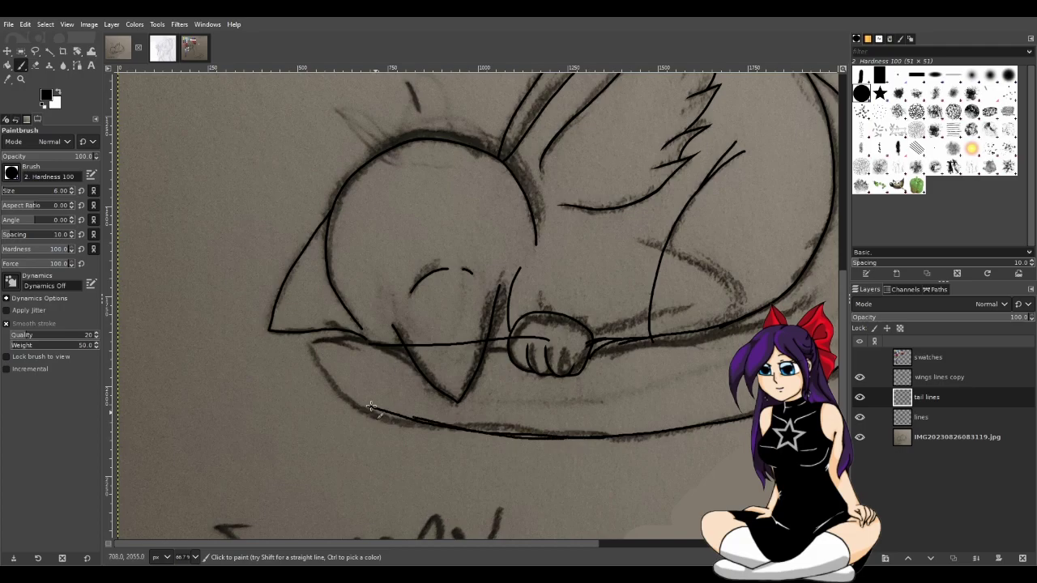
{"action": "mouse_move", "coordinate": [618, 438]}
{"action": "left_mouse_down"}
{"action": "mouse_move", "coordinate": [576, 442]}
{"action": "mouse_move", "coordinate": [325, 405]}
{"action": "left_mouse_up"}
{"action": "key", "text": "ctrl+z"}
{"action": "mouse_move", "coordinate": [630, 438]}
{"action": "left_mouse_down"}
{"action": "mouse_move", "coordinate": [543, 444]}
{"action": "mouse_move", "coordinate": [326, 377]}
{"action": "left_mouse_up"}
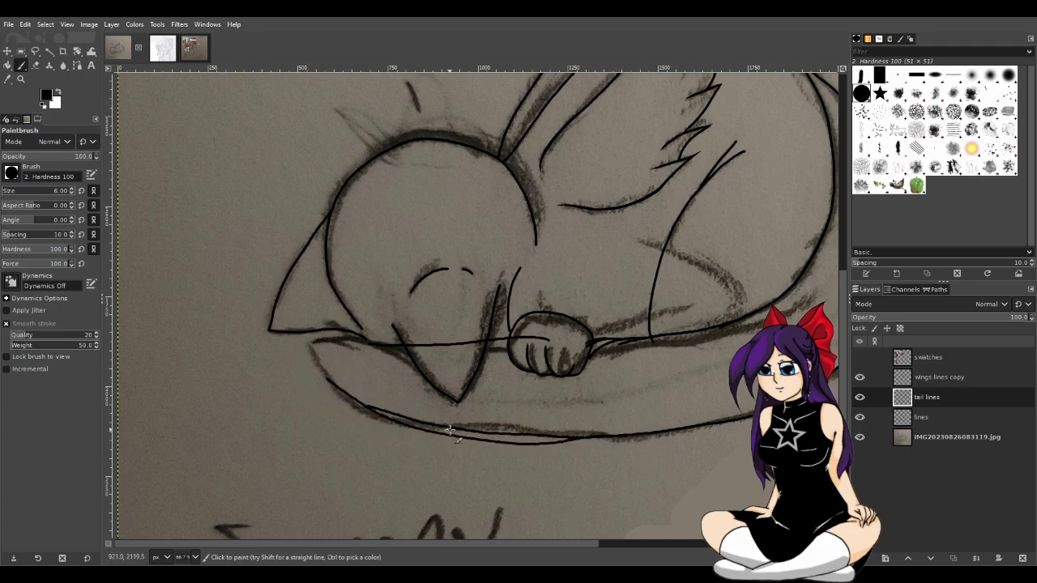
{"action": "key", "text": "ctrl+z"}
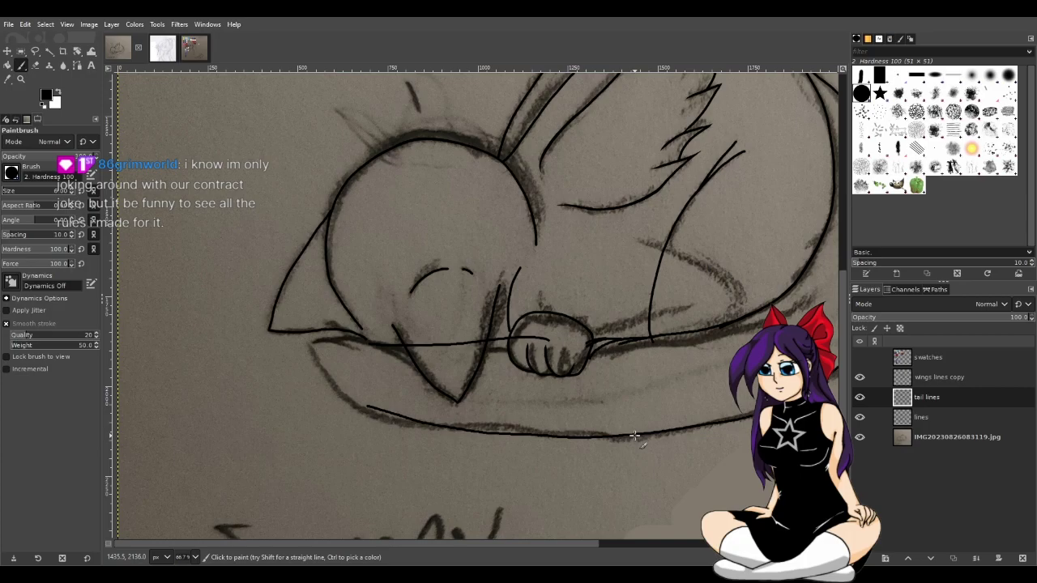
Try further tail underside strokes, ending with a shorter one that starts below the snout and bends upward toward the tip
{"action": "mouse_move", "coordinate": [636, 438]}
{"action": "left_mouse_down"}
{"action": "mouse_move", "coordinate": [587, 443]}
{"action": "mouse_move", "coordinate": [332, 378]}
{"action": "left_mouse_up"}
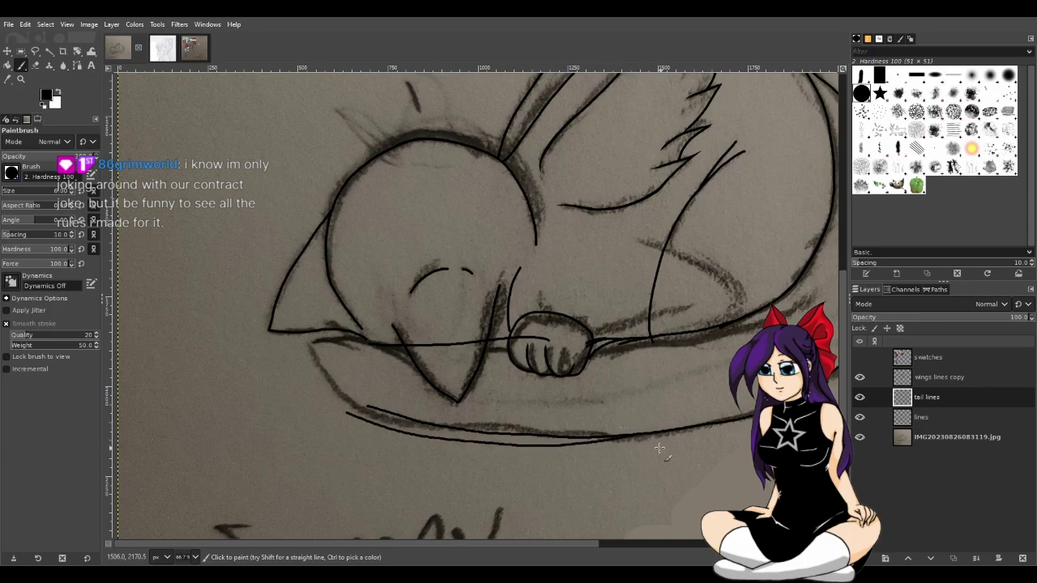
{"action": "key", "text": "z"}
{"action": "key", "text": "p"}
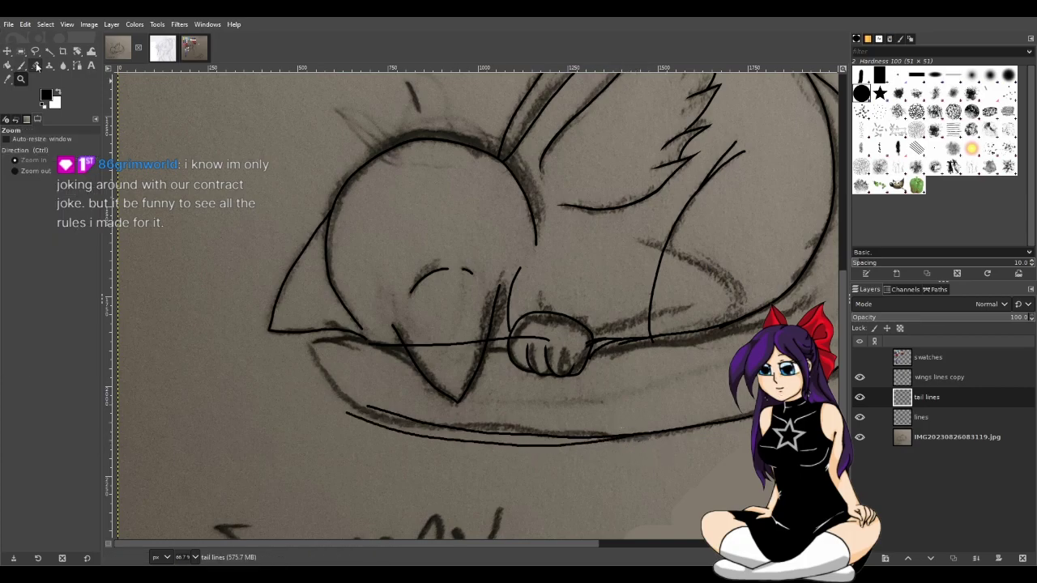
{"action": "key", "text": "ctrl+z"}
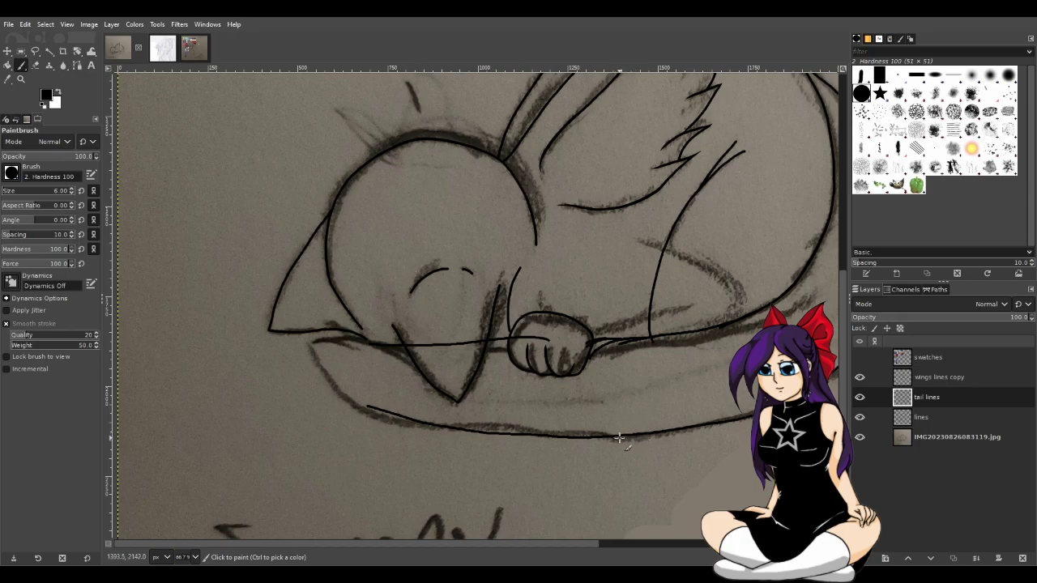
{"action": "left_click_drag", "start_coordinate": [607, 440], "coordinate": [342, 403]}
{"action": "key", "text": "ctrl+z"}
{"action": "left_click_drag", "start_coordinate": [606, 442], "coordinate": [342, 407]}
{"action": "key", "text": "ctrl+z"}
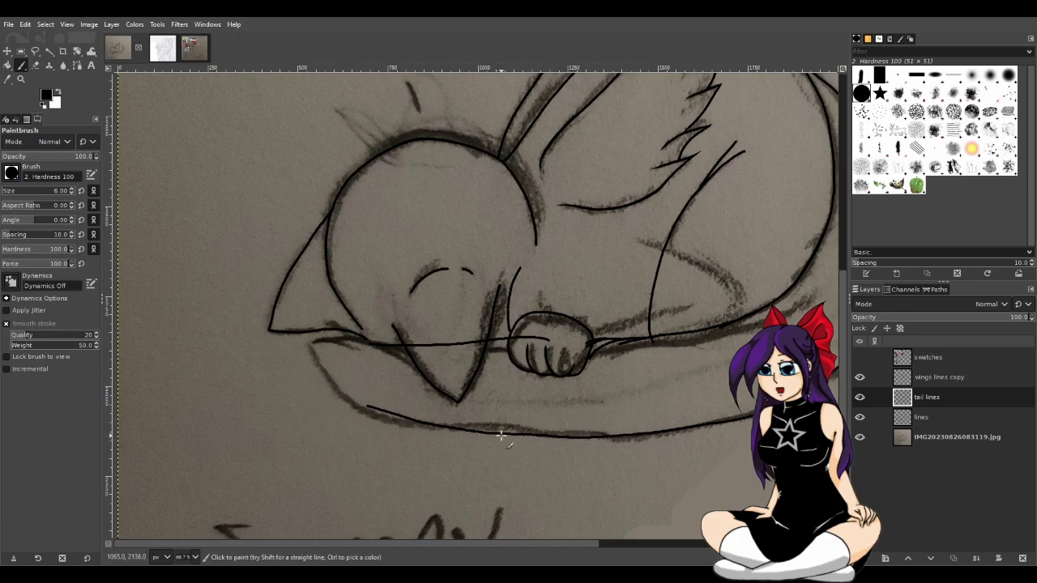
{"action": "left_click_drag", "start_coordinate": [504, 436], "coordinate": [362, 388]}
Examine the whole line art with the scanned sketch photo layer alternately hidden and shown
{"action": "key", "text": "shift+ctrl+j"}
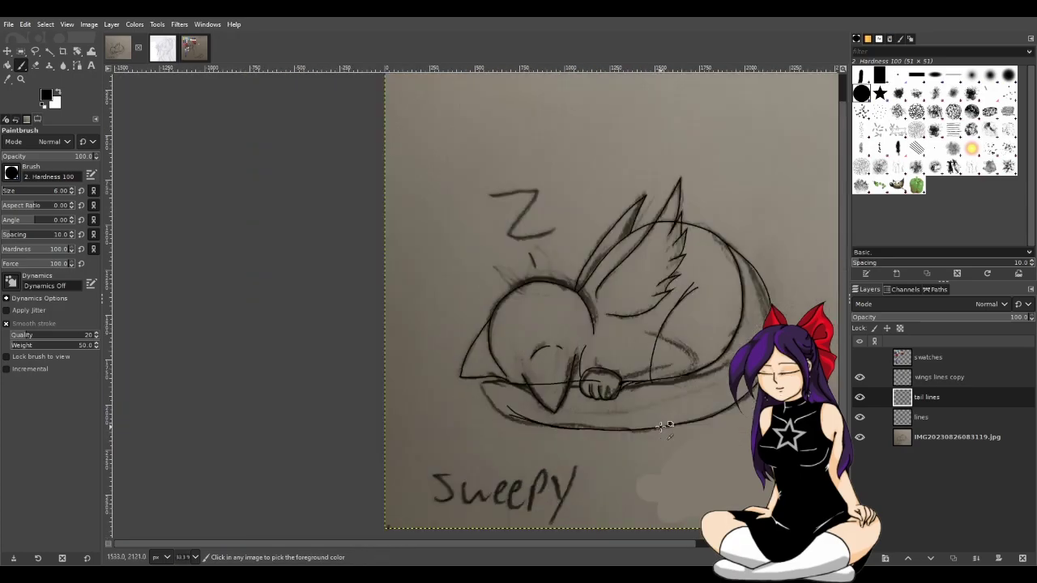
{"action": "left_click", "coordinate": [861, 437]}
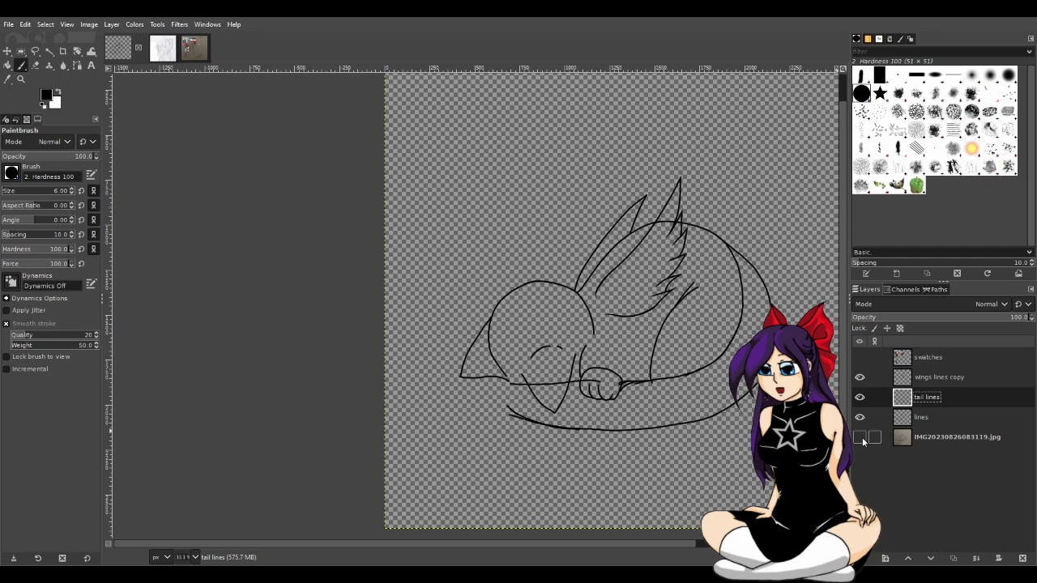
{"action": "left_click", "coordinate": [862, 438]}
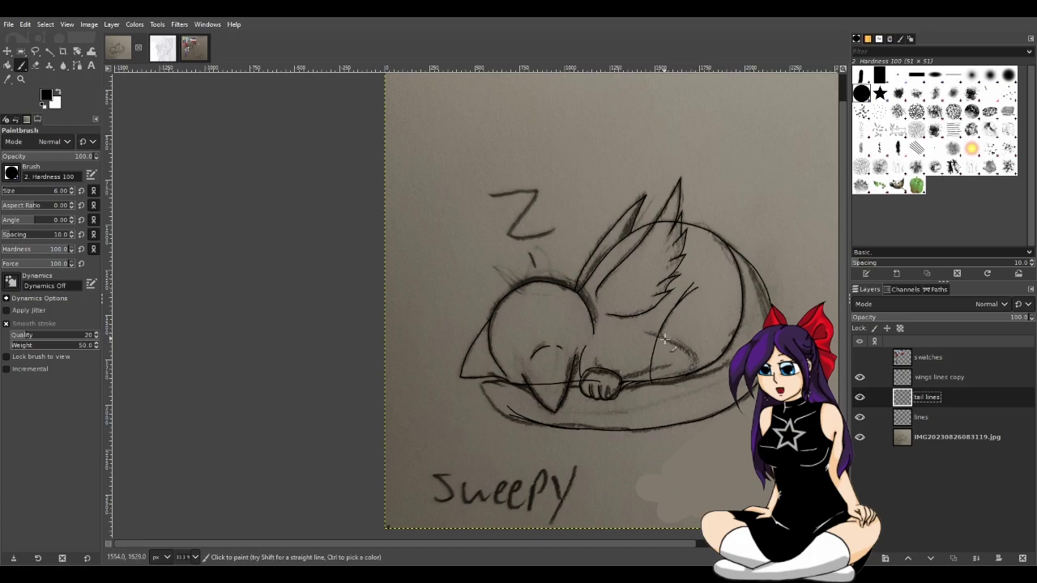
{"action": "left_click", "coordinate": [860, 438]}
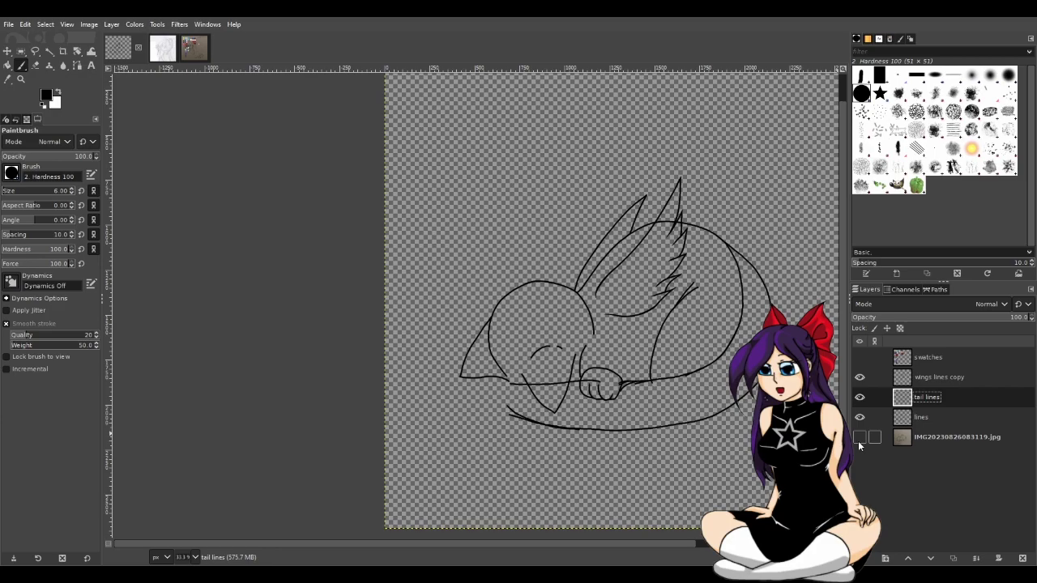
{"action": "left_click", "coordinate": [860, 437]}
{"action": "left_click", "coordinate": [860, 438]}
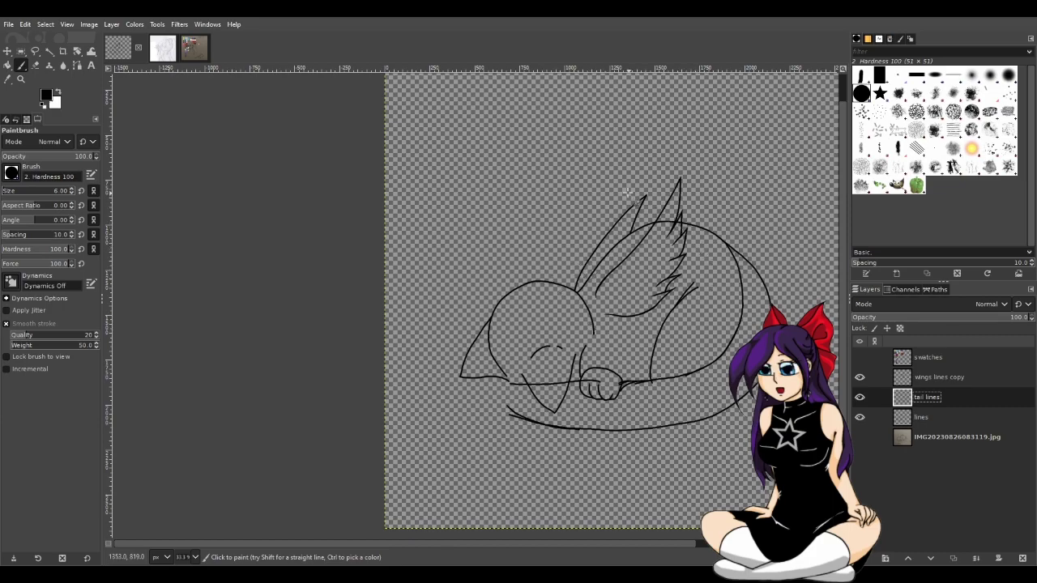
{"action": "left_click", "coordinate": [860, 437]}
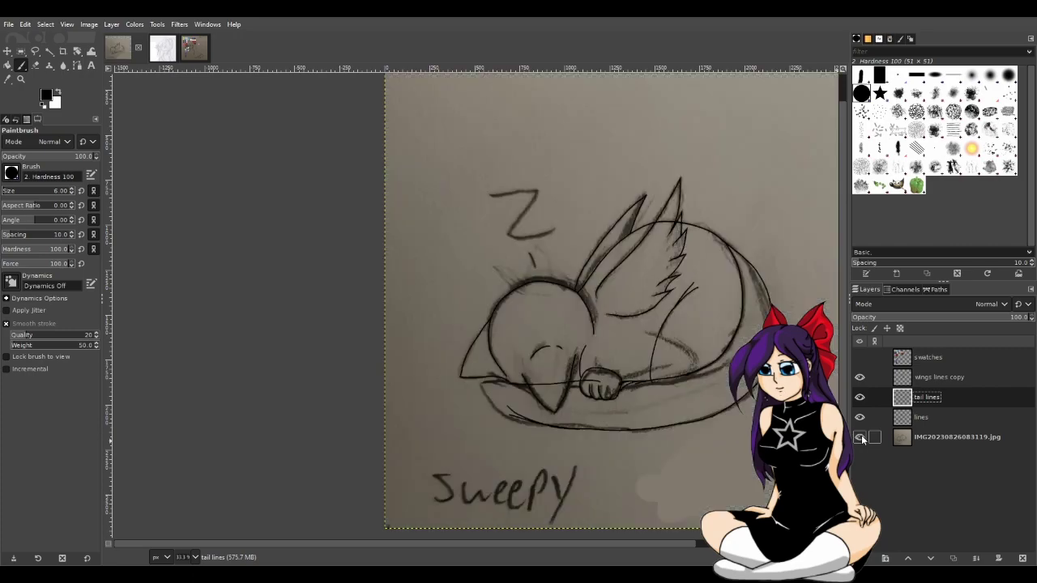
{"action": "left_click", "coordinate": [861, 438]}
{"action": "key", "text": "plus"}
{"action": "key", "text": "plus"}
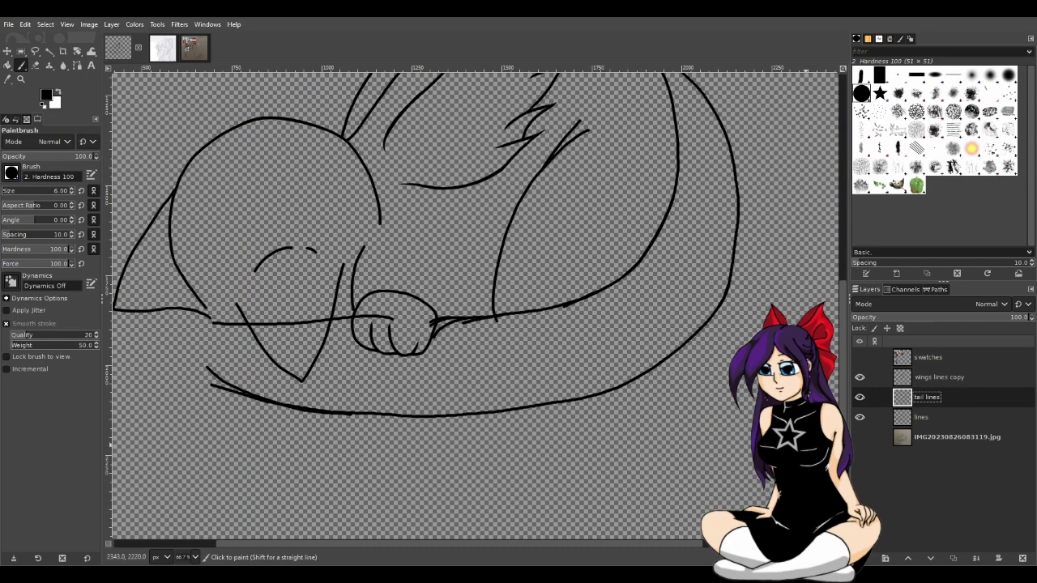
Show the scanned sketch again and thicken the tail's outer curve where it rounds below the hindquarters
{"action": "left_click", "coordinate": [860, 437]}
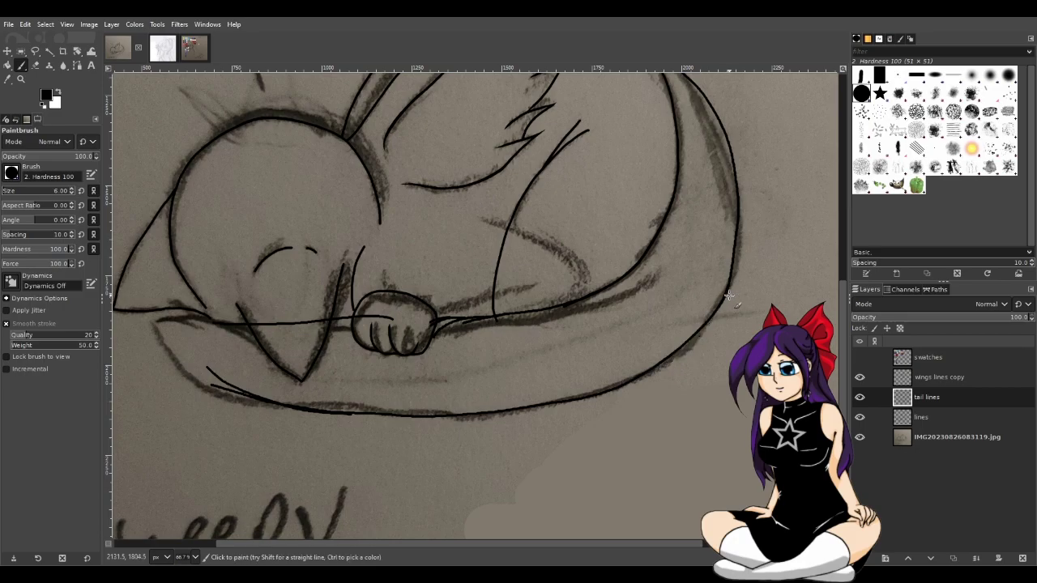
{"action": "mouse_move", "coordinate": [726, 291]}
{"action": "left_mouse_down"}
{"action": "mouse_move", "coordinate": [694, 342]}
{"action": "mouse_move", "coordinate": [595, 397]}
{"action": "left_mouse_up"}
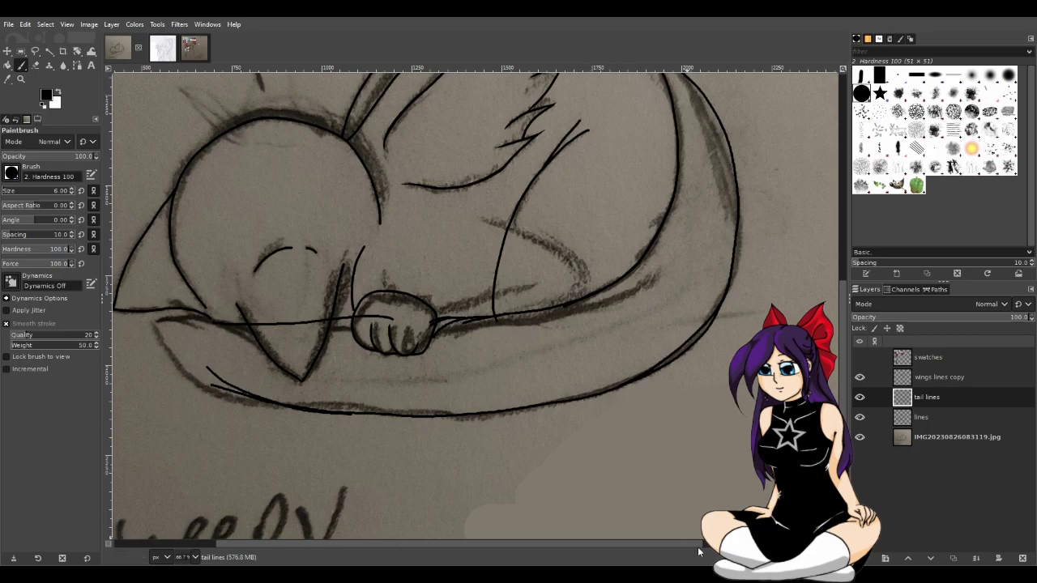
Erase the tail's upper edge between ear and paw and its doubled underside below the snout, using eraser size 174
{"action": "left_click_drag", "start_coordinate": [681, 547], "coordinate": [575, 543]}
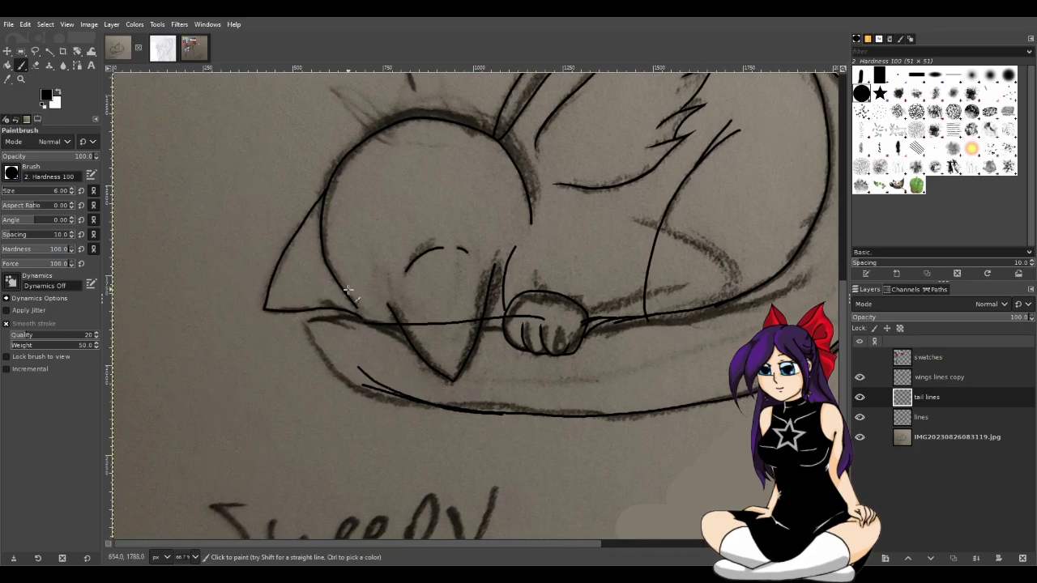
{"action": "left_click", "coordinate": [34, 65]}
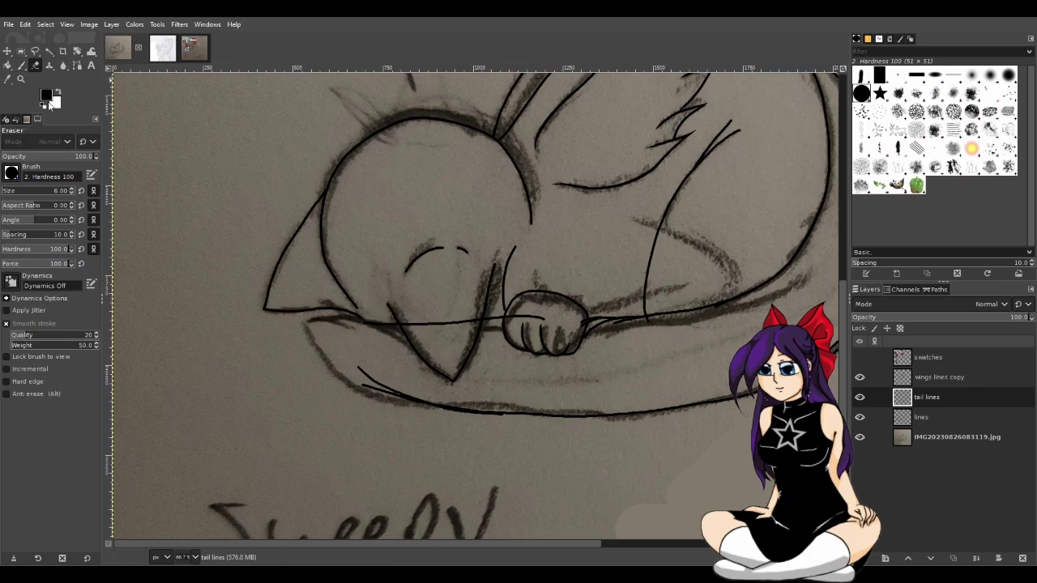
{"action": "left_click", "coordinate": [29, 185]}
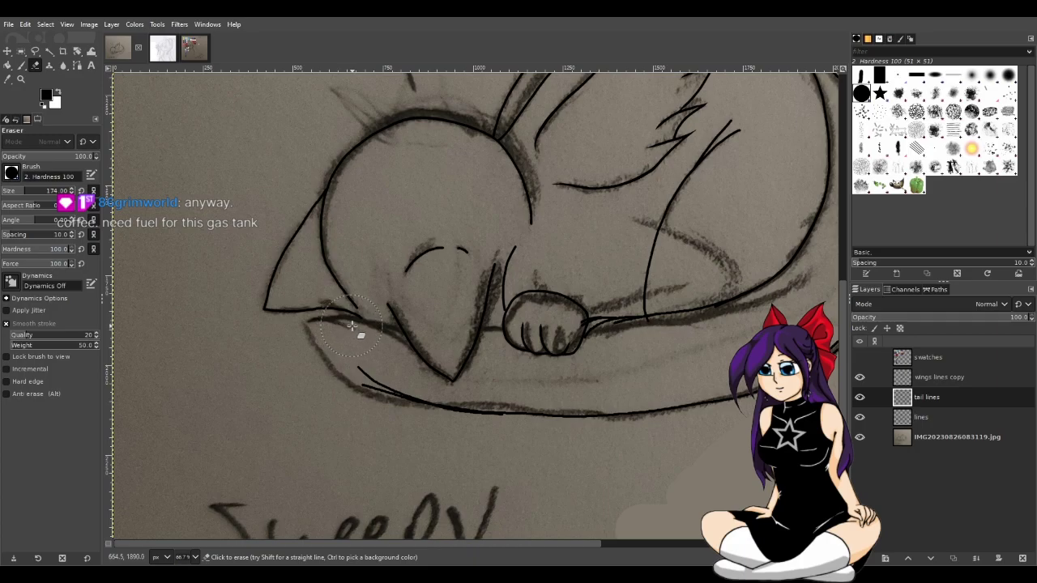
{"action": "left_click_drag", "start_coordinate": [343, 359], "coordinate": [478, 407]}
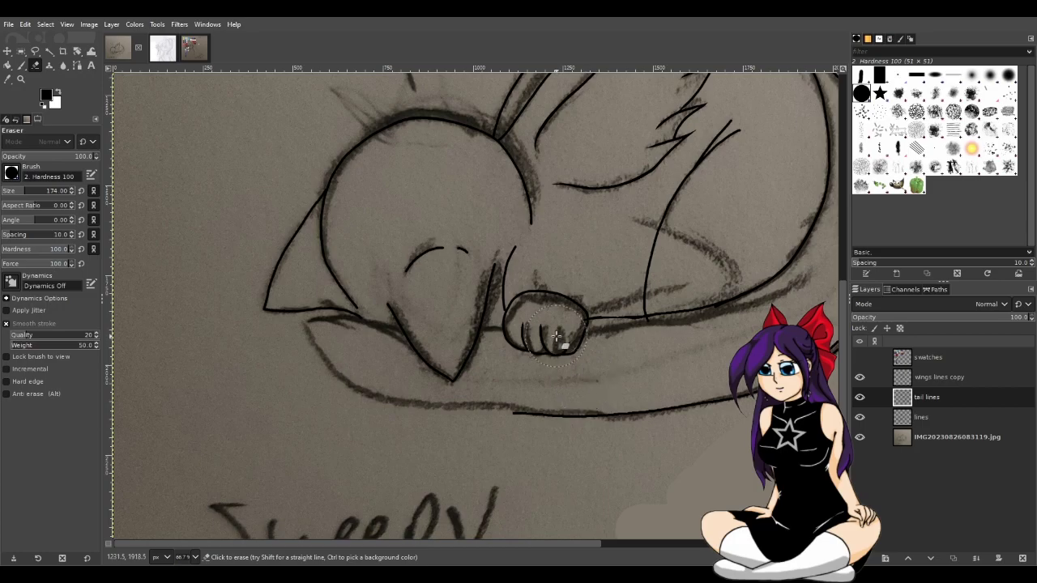
{"action": "scroll", "coordinate": [596, 370], "scroll_direction": "down", "scroll_amount": 1, "text": "ctrl"}
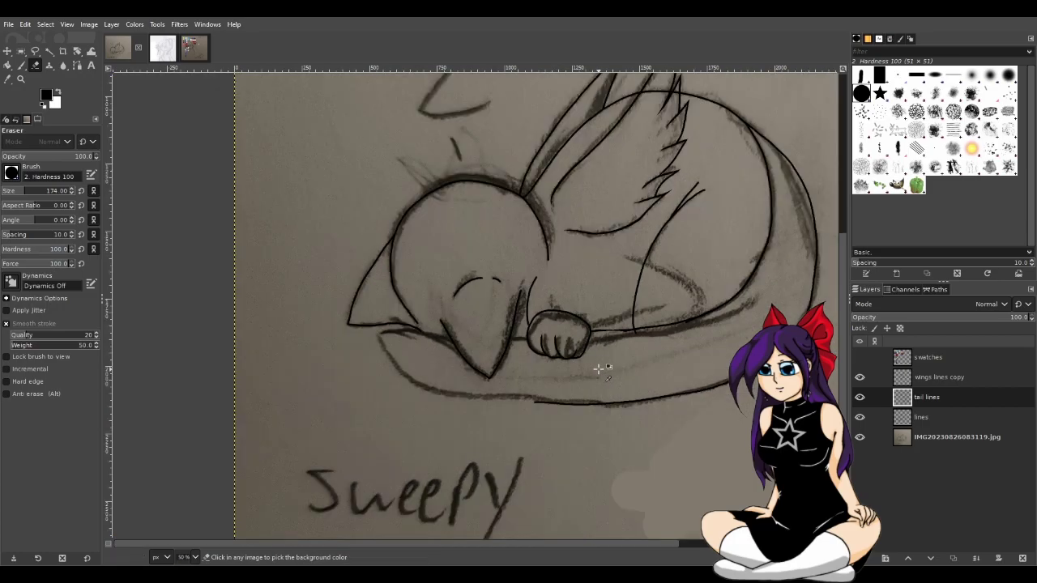
{"action": "scroll", "coordinate": [598, 369], "scroll_direction": "down", "scroll_amount": 1, "text": "ctrl"}
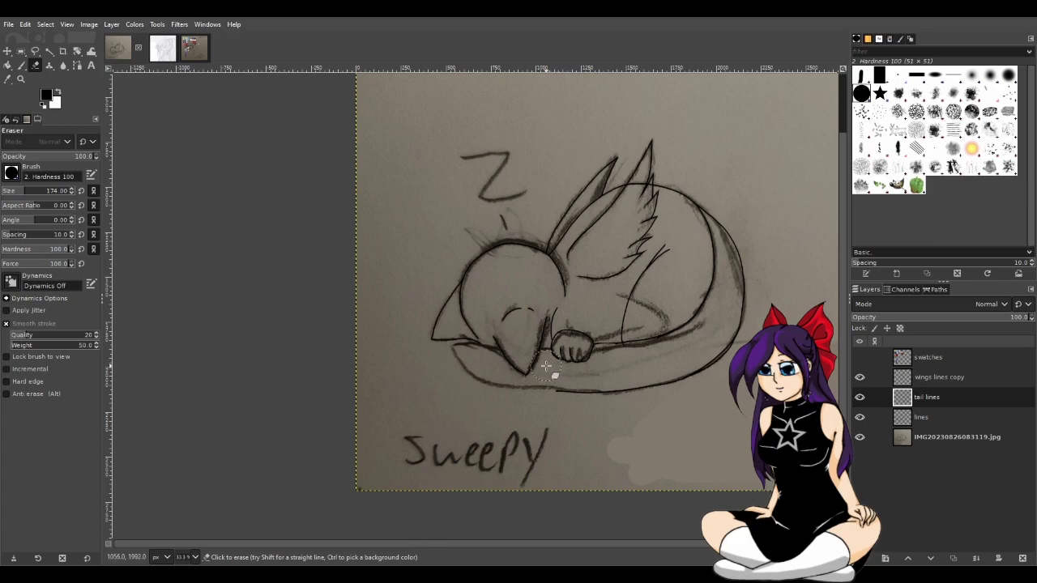
Redraw the tail's upper edge with a size 6 paintbrush as a curve dipping from the paw across the snout
{"action": "key", "text": "p"}
{"action": "scroll", "coordinate": [458, 389], "scroll_direction": "up", "scroll_amount": 1, "text": "ctrl"}
{"action": "scroll", "coordinate": [620, 342], "scroll_direction": "up", "scroll_amount": 1, "text": "ctrl"}
{"action": "scroll", "coordinate": [620, 342], "scroll_direction": "down", "scroll_amount": 1, "text": "ctrl"}
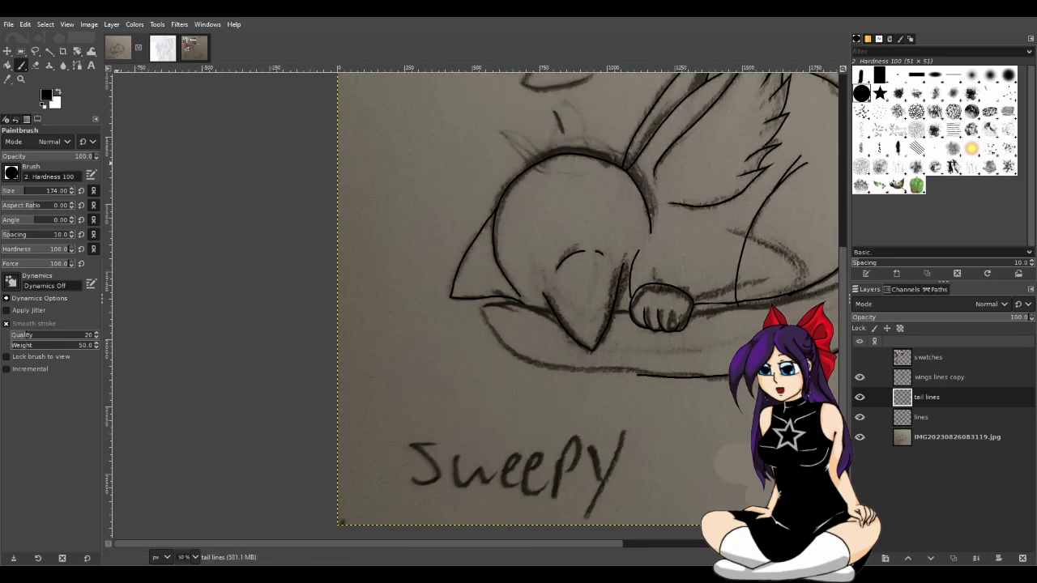
{"action": "left_click_drag", "start_coordinate": [15, 189], "coordinate": [5, 192]}
{"action": "left_click_drag", "start_coordinate": [634, 301], "coordinate": [501, 303]}
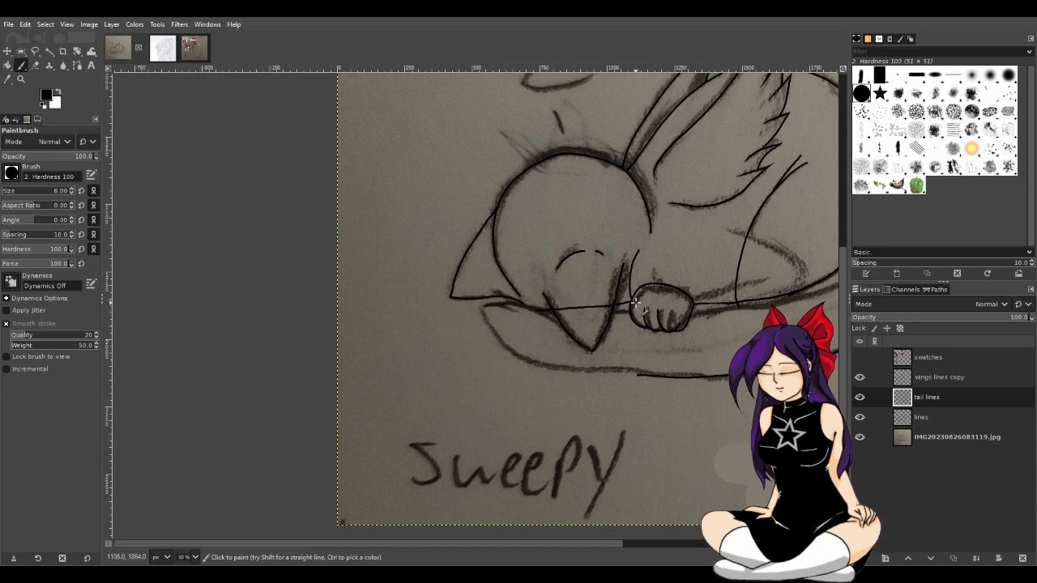
{"action": "key", "text": "ctrl+z"}
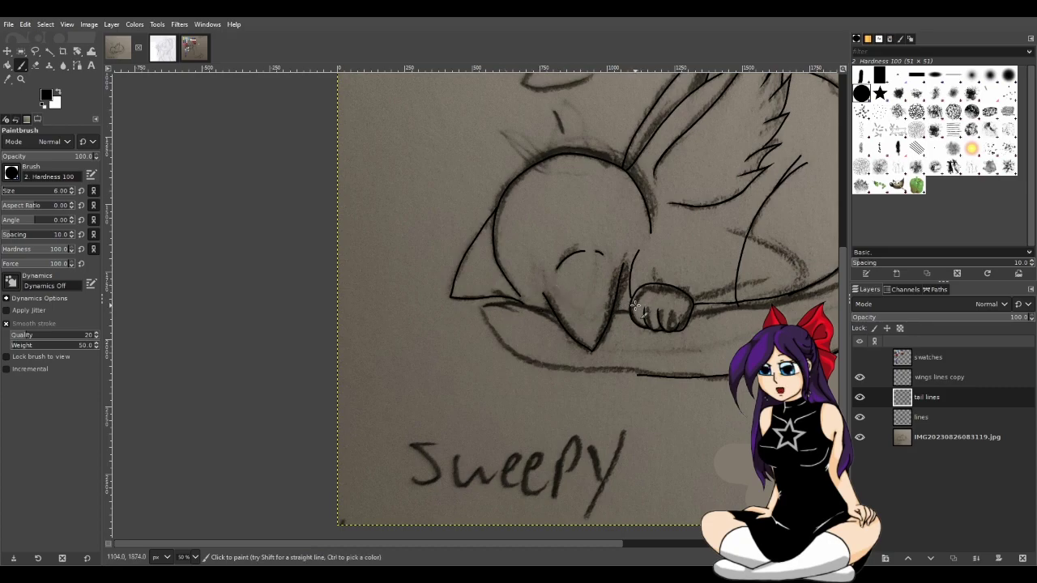
{"action": "left_click_drag", "start_coordinate": [636, 305], "coordinate": [527, 282]}
{"action": "key", "text": "ctrl+z"}
{"action": "left_click_drag", "start_coordinate": [626, 306], "coordinate": [560, 300]}
Try to draw a shorter tail tip curving from the snout down into the underside, and undo those strokes
{"action": "mouse_move", "coordinate": [553, 294]}
{"action": "left_mouse_down"}
{"action": "mouse_move", "coordinate": [533, 277]}
{"action": "mouse_move", "coordinate": [543, 334]}
{"action": "mouse_move", "coordinate": [612, 378]}
{"action": "left_mouse_up"}
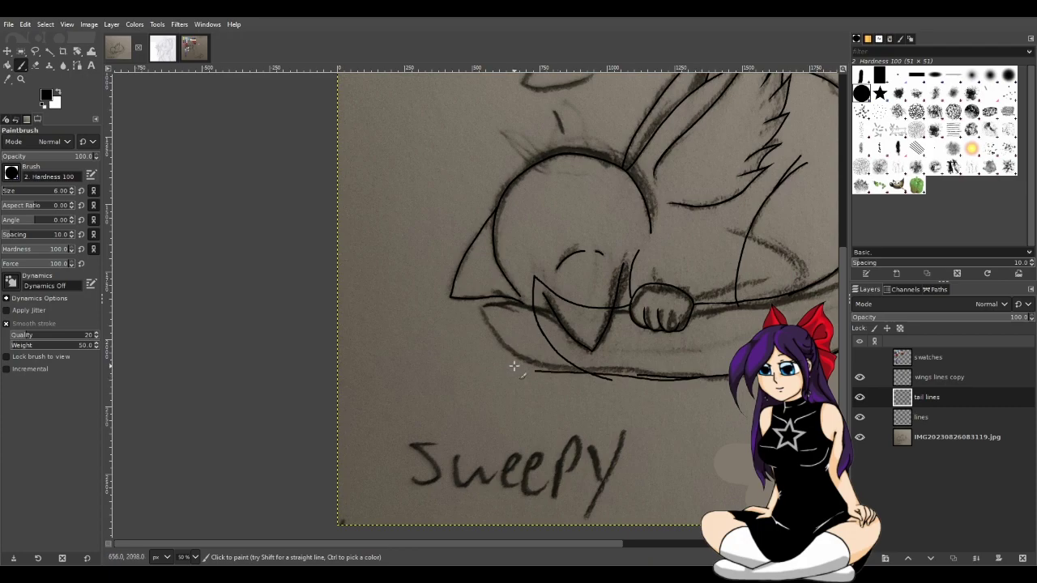
{"action": "left_click_drag", "start_coordinate": [580, 370], "coordinate": [694, 380]}
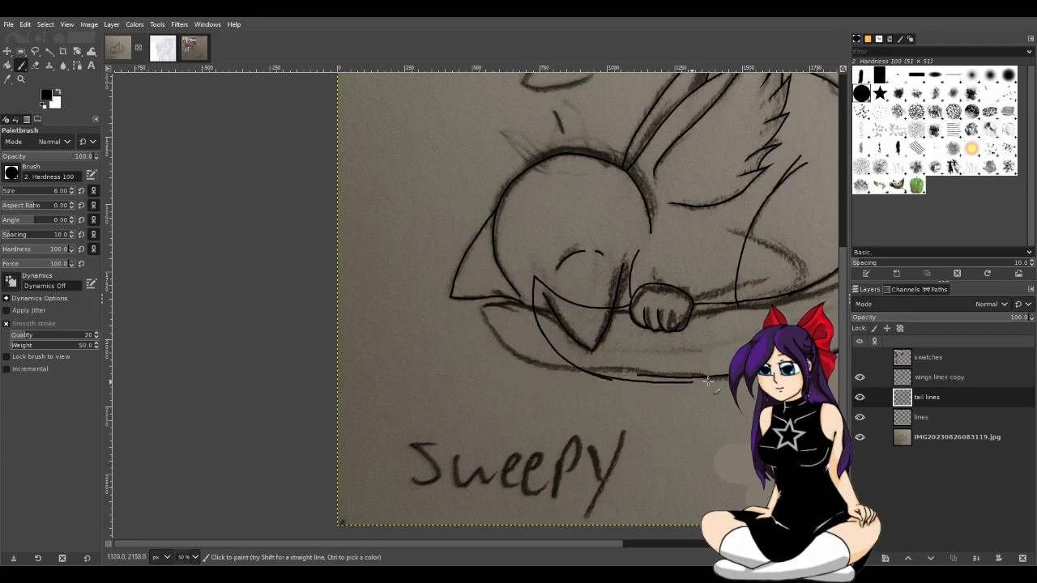
{"action": "key", "text": "minus"}
{"action": "key", "text": "minus"}
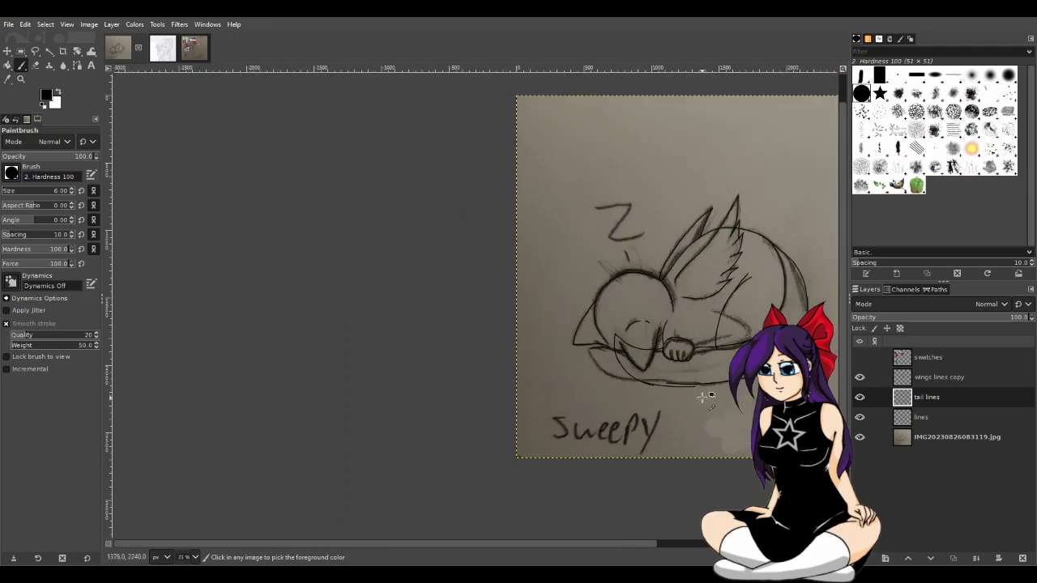
{"action": "left_click_drag", "start_coordinate": [631, 544], "coordinate": [657, 544]}
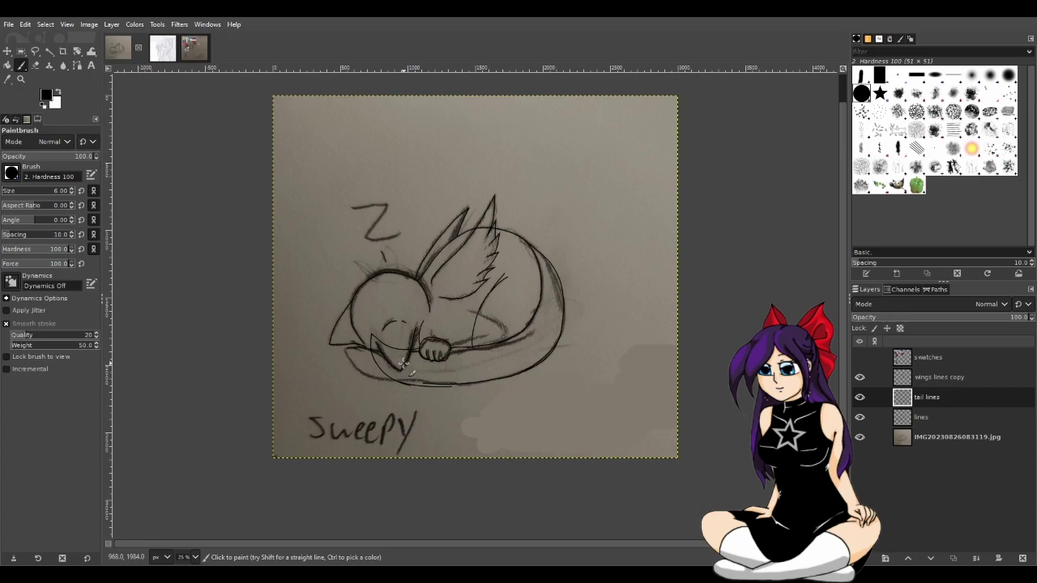
{"action": "scroll", "coordinate": [403, 364], "scroll_direction": "up", "scroll_amount": 3}
{"action": "key", "text": "ctrl+z"}
{"action": "key", "text": "ctrl+z"}
{"action": "key", "text": "ctrl+z"}
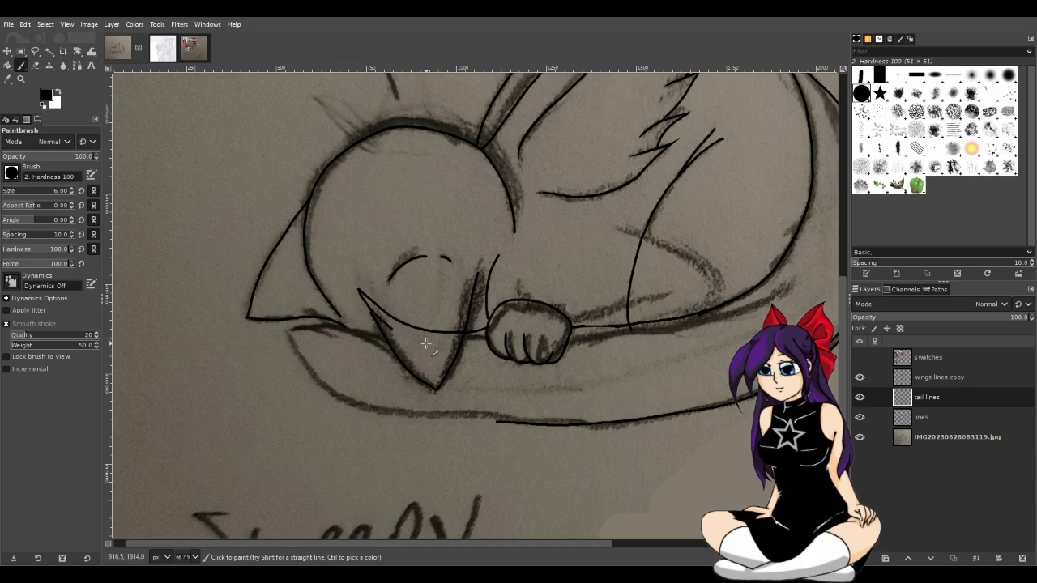
Extend the tail's upper edge from the snout across the head outline toward the ear
{"action": "mouse_move", "coordinate": [357, 290]}
{"action": "left_mouse_down"}
{"action": "mouse_move", "coordinate": [382, 330]}
{"action": "mouse_move", "coordinate": [365, 310]}
{"action": "mouse_move", "coordinate": [295, 297]}
{"action": "left_mouse_up"}
{"action": "mouse_move", "coordinate": [311, 303]}
{"action": "left_mouse_down"}
{"action": "mouse_move", "coordinate": [366, 328]}
{"action": "mouse_move", "coordinate": [290, 329]}
{"action": "left_mouse_up"}
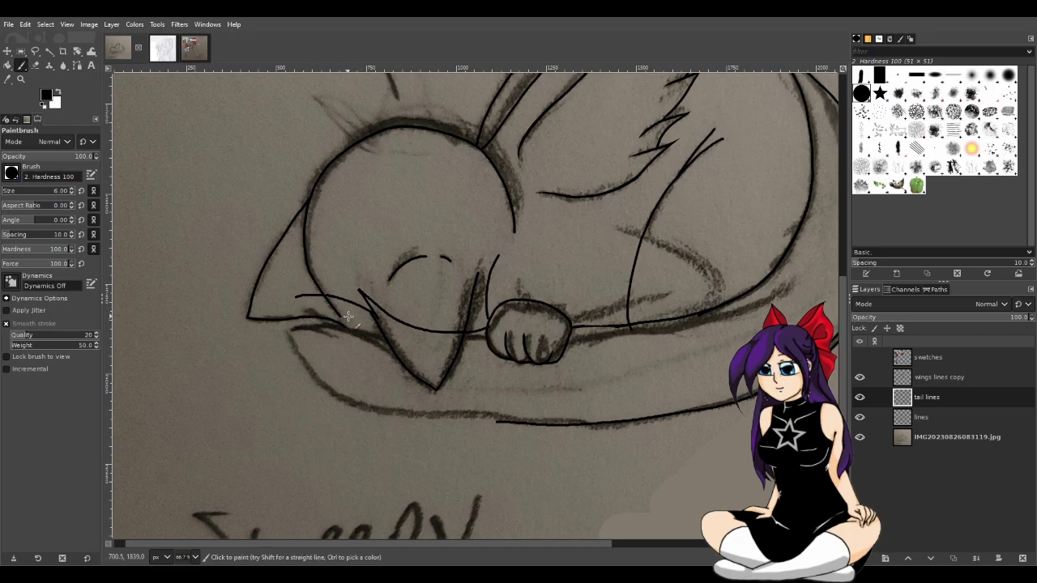
Try to extend the tail's underside below the snout toward its far end, and undo each stroke
{"action": "left_click_drag", "start_coordinate": [514, 424], "coordinate": [422, 405]}
{"action": "key", "text": "ctrl+z"}
{"action": "left_click_drag", "start_coordinate": [513, 423], "coordinate": [305, 389]}
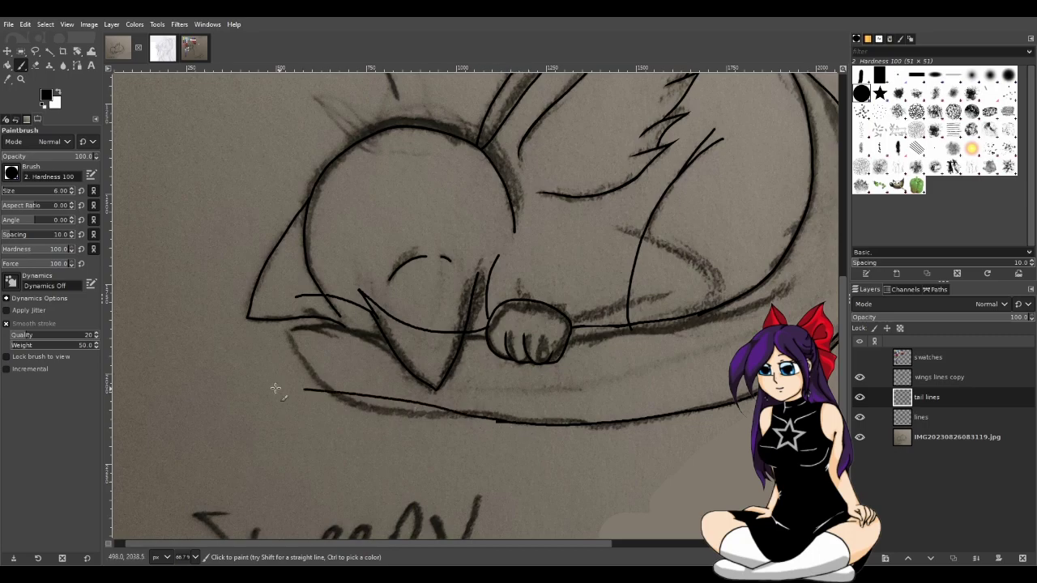
{"action": "key", "text": "ctrl+z"}
{"action": "left_click_drag", "start_coordinate": [484, 419], "coordinate": [344, 406]}
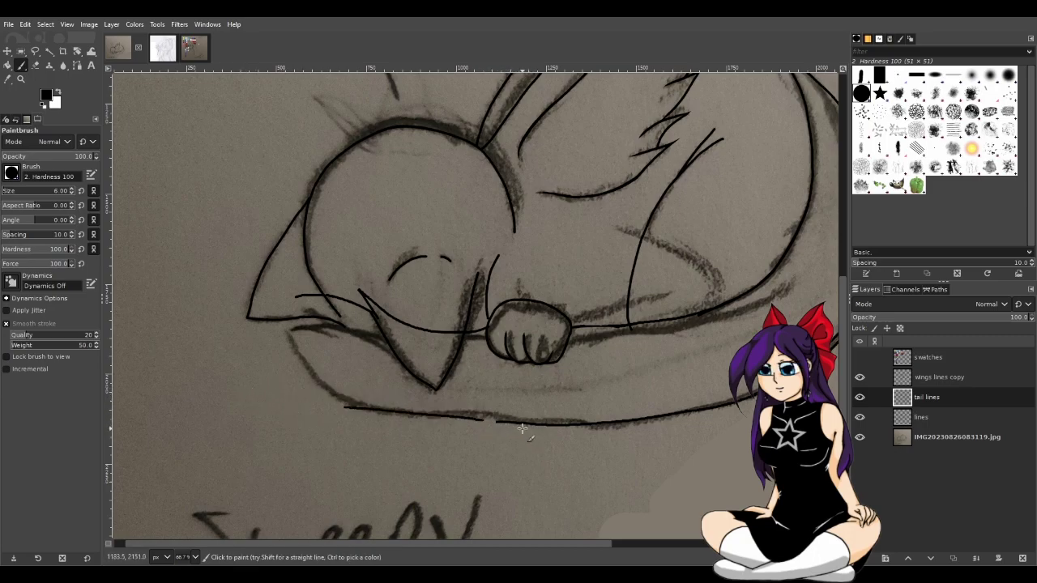
{"action": "key", "text": "ctrl+z"}
{"action": "left_click_drag", "start_coordinate": [504, 421], "coordinate": [319, 397]}
{"action": "key", "text": "ctrl+z"}
{"action": "left_click_drag", "start_coordinate": [498, 422], "coordinate": [310, 392]}
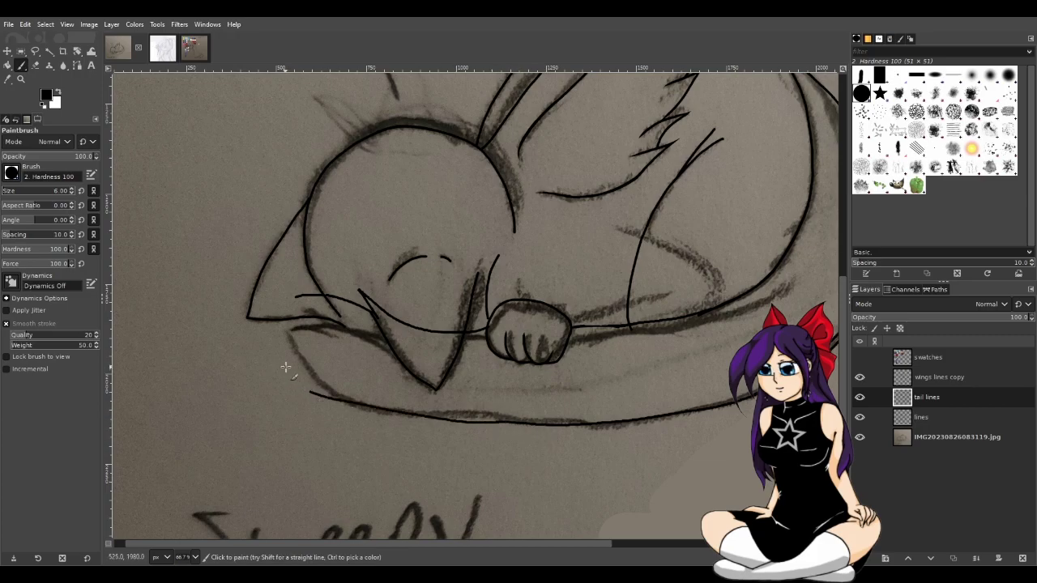
{"action": "key", "text": "ctrl+z"}
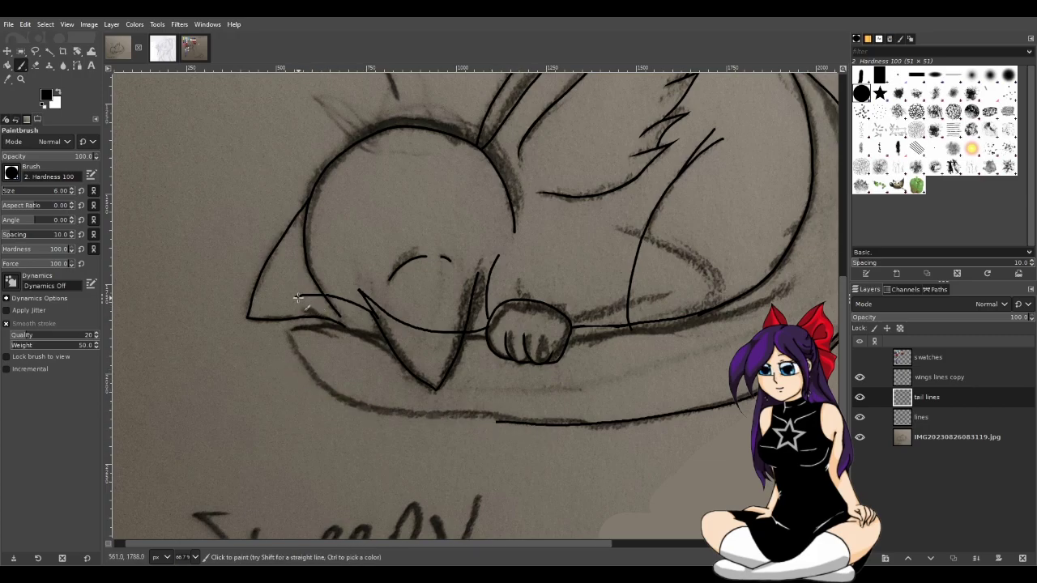
Paint a jagged, tufted tail tip below the ear and continue it along the underside until it joins the existing line
{"action": "mouse_move", "coordinate": [299, 299]}
{"action": "left_mouse_down"}
{"action": "mouse_move", "coordinate": [341, 316]}
{"action": "mouse_move", "coordinate": [299, 302]}
{"action": "mouse_move", "coordinate": [274, 337]}
{"action": "left_mouse_up"}
{"action": "key", "text": "ctrl+z"}
{"action": "mouse_move", "coordinate": [274, 337]}
{"action": "left_mouse_down"}
{"action": "mouse_move", "coordinate": [256, 355]}
{"action": "mouse_move", "coordinate": [309, 362]}
{"action": "mouse_move", "coordinate": [262, 362]}
{"action": "mouse_move", "coordinate": [321, 378]}
{"action": "mouse_move", "coordinate": [284, 374]}
{"action": "mouse_move", "coordinate": [346, 408]}
{"action": "mouse_move", "coordinate": [572, 424]}
{"action": "left_mouse_up"}
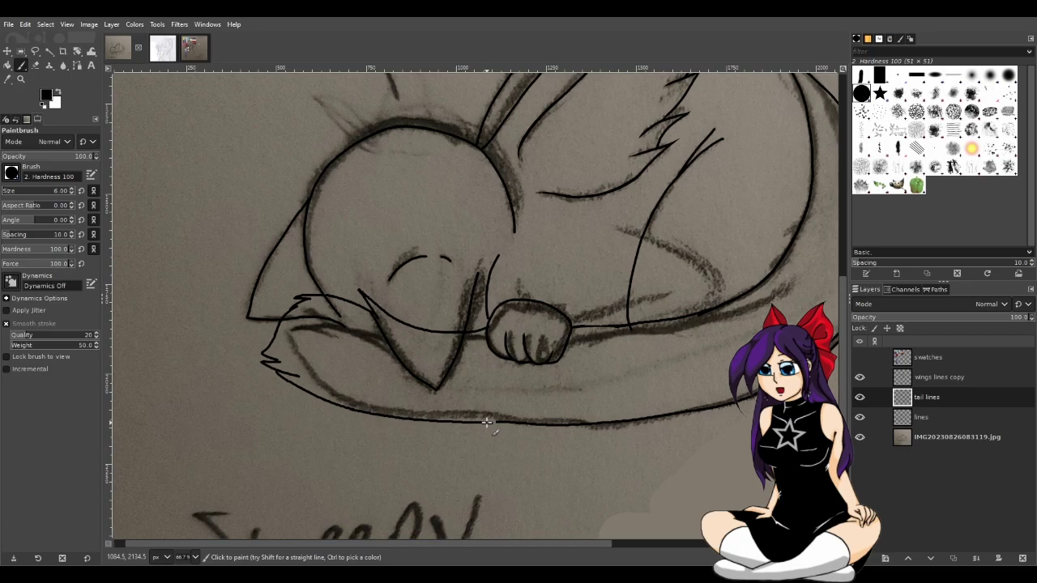
{"action": "scroll", "coordinate": [494, 425], "scroll_direction": "up", "scroll_amount": 2}
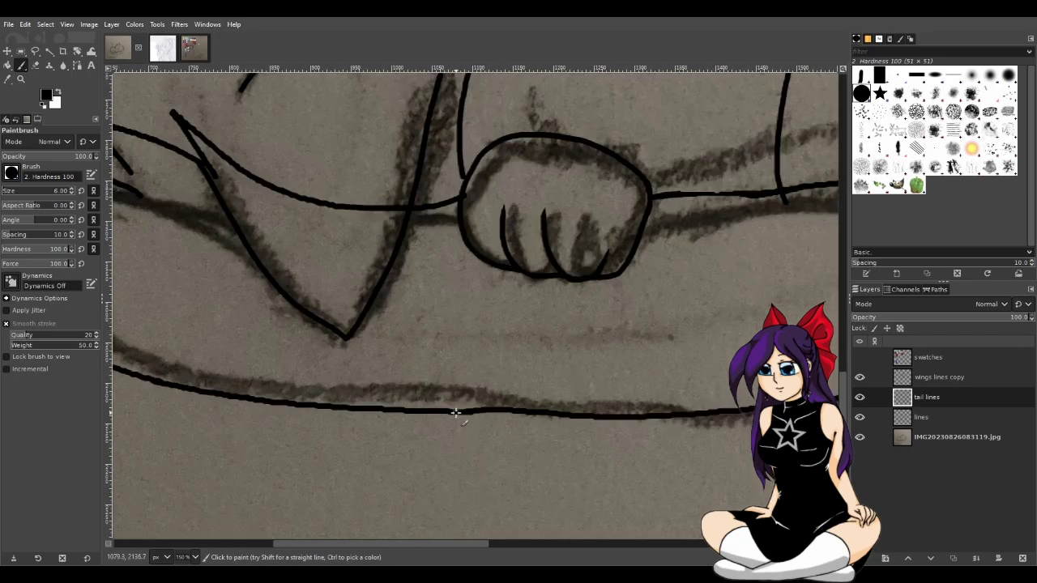
{"action": "left_click_drag", "start_coordinate": [469, 412], "coordinate": [527, 409]}
Hide the scanned sketch layer to check the whole line art on its own, and show it again
{"action": "scroll", "coordinate": [537, 412], "scroll_direction": "down", "scroll_amount": 3, "text": "ctrl"}
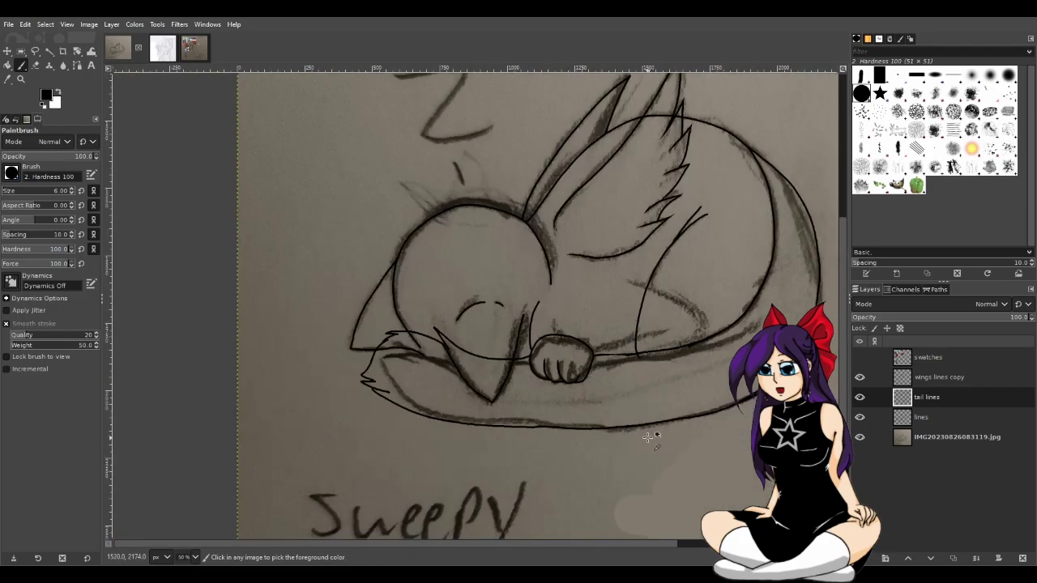
{"action": "scroll", "coordinate": [644, 431], "scroll_direction": "down", "scroll_amount": 1, "text": "ctrl"}
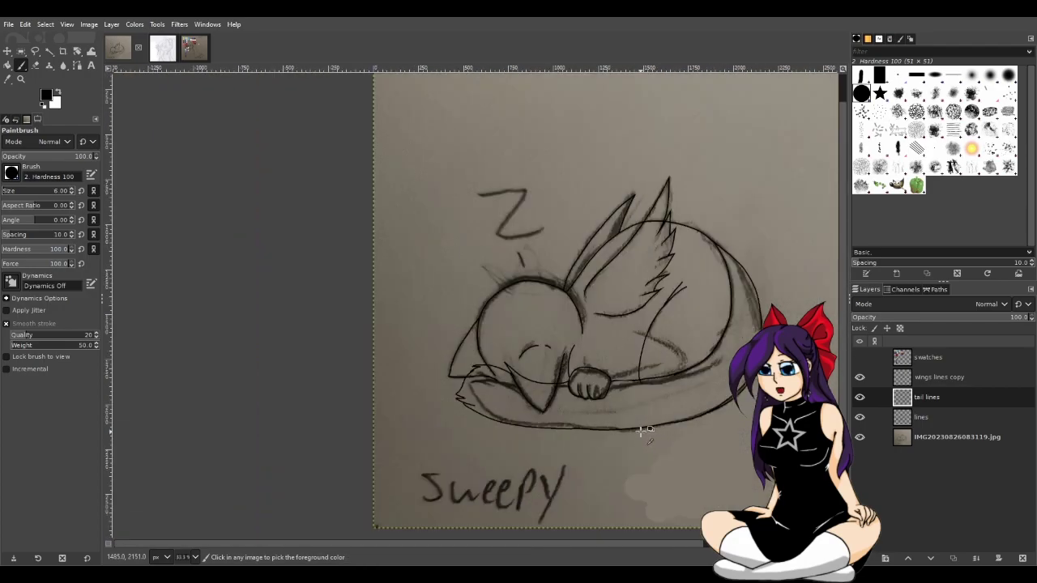
{"action": "scroll", "coordinate": [646, 432], "scroll_direction": "down", "scroll_amount": 1, "text": "ctrl"}
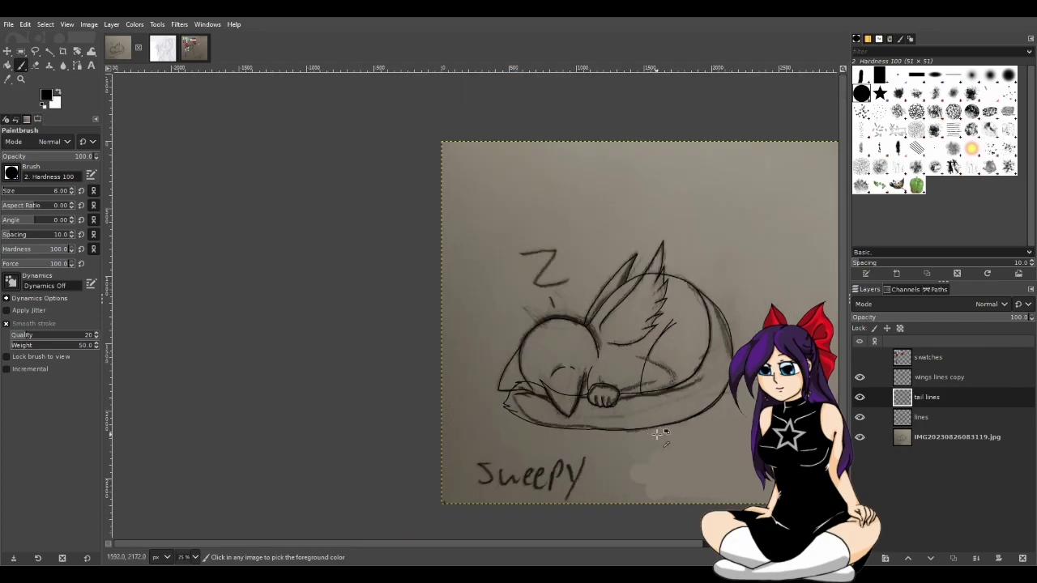
{"action": "left_click", "coordinate": [859, 437]}
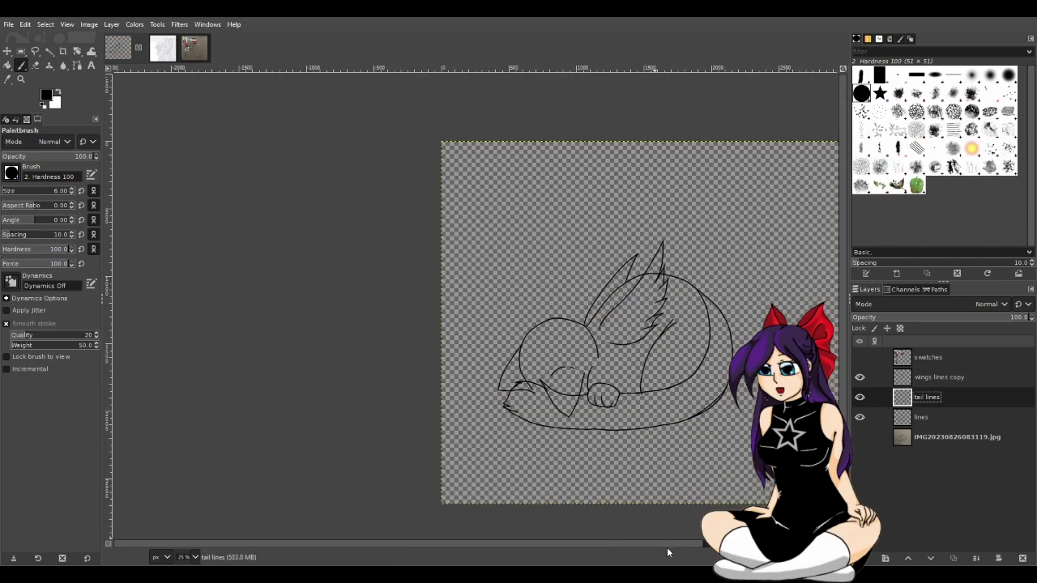
{"action": "scroll", "coordinate": [635, 544], "scroll_direction": "right", "scroll_amount": 2}
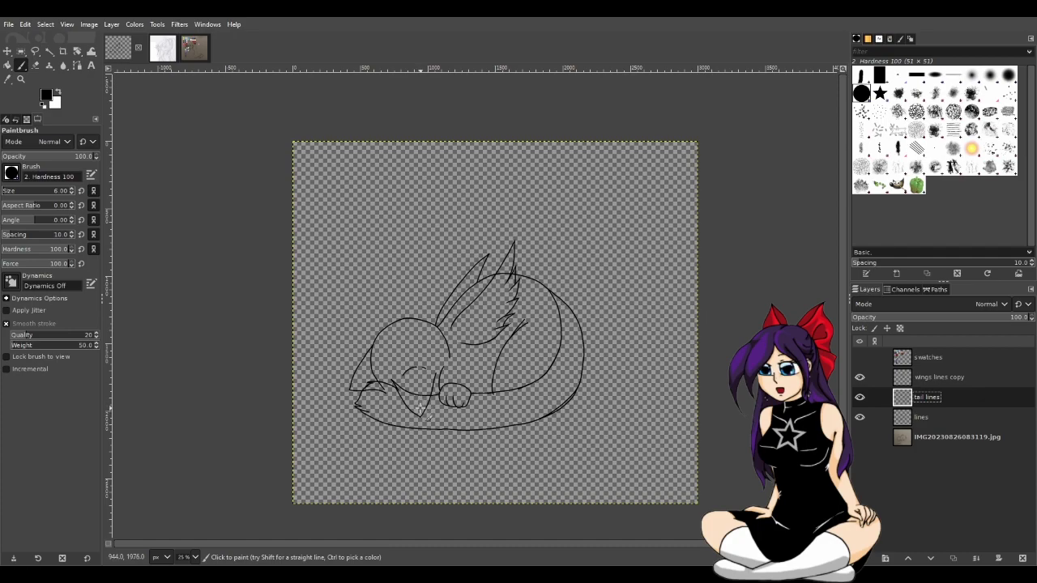
{"action": "scroll", "coordinate": [419, 408], "scroll_direction": "up", "scroll_amount": 3}
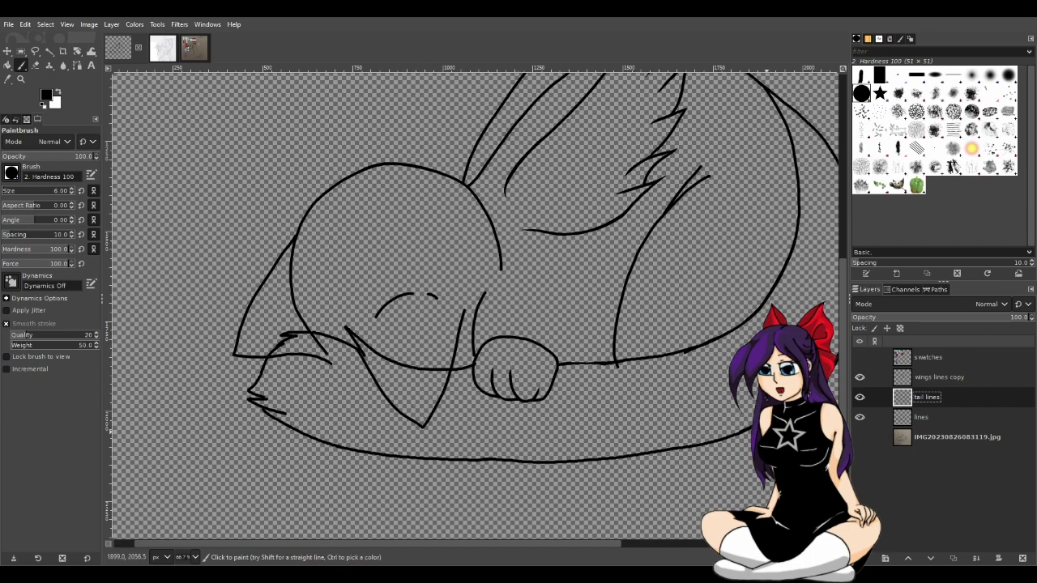
{"action": "left_click", "coordinate": [860, 436]}
Try to redraw the tail's upper edge from the pointed tuft at the snout across to the paw, and undo it
{"action": "scroll", "coordinate": [547, 418], "scroll_direction": "up", "scroll_amount": 1}
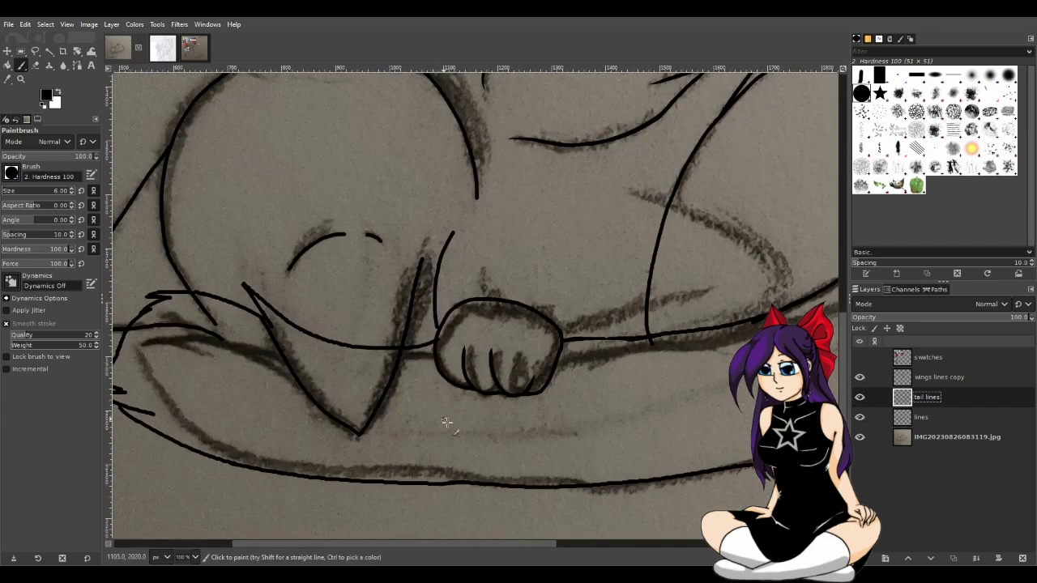
{"action": "scroll", "coordinate": [508, 539], "scroll_direction": "left", "scroll_amount": 1}
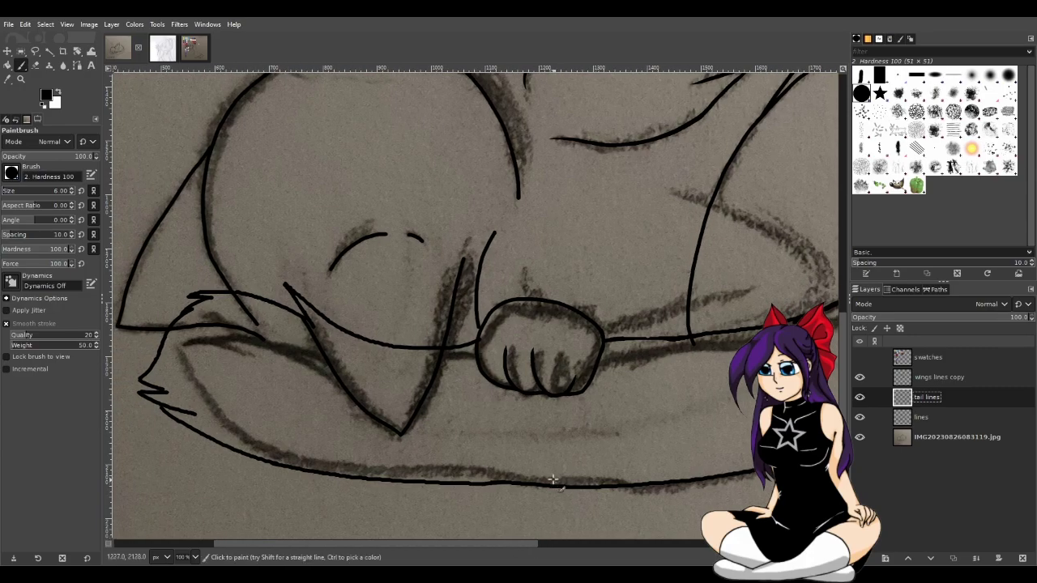
{"action": "mouse_move", "coordinate": [294, 292]}
{"action": "left_mouse_down"}
{"action": "mouse_move", "coordinate": [374, 328]}
{"action": "mouse_move", "coordinate": [472, 333]}
{"action": "left_mouse_up"}
{"action": "key", "text": "ctrl+z"}
{"action": "mouse_move", "coordinate": [285, 285]}
{"action": "left_mouse_down"}
{"action": "mouse_move", "coordinate": [314, 301]}
{"action": "mouse_move", "coordinate": [458, 324]}
{"action": "mouse_move", "coordinate": [503, 351]}
{"action": "mouse_move", "coordinate": [481, 331]}
{"action": "mouse_move", "coordinate": [289, 321]}
{"action": "mouse_move", "coordinate": [308, 327]}
{"action": "mouse_move", "coordinate": [326, 324]}
{"action": "mouse_move", "coordinate": [321, 308]}
{"action": "mouse_move", "coordinate": [476, 323]}
{"action": "left_mouse_up"}
{"action": "key", "text": "ctrl+z"}
{"action": "key", "text": "ctrl+z"}
Try a flatter upper tail edge stroked from the paw back toward the snout's pointed tuft, and undo each attempt
{"action": "mouse_move", "coordinate": [482, 331]}
{"action": "left_mouse_down"}
{"action": "mouse_move", "coordinate": [397, 333]}
{"action": "mouse_move", "coordinate": [312, 316]}
{"action": "left_mouse_up"}
{"action": "key", "text": "ctrl+z"}
{"action": "mouse_move", "coordinate": [476, 337]}
{"action": "left_mouse_down"}
{"action": "mouse_move", "coordinate": [397, 339]}
{"action": "mouse_move", "coordinate": [312, 323]}
{"action": "left_mouse_up"}
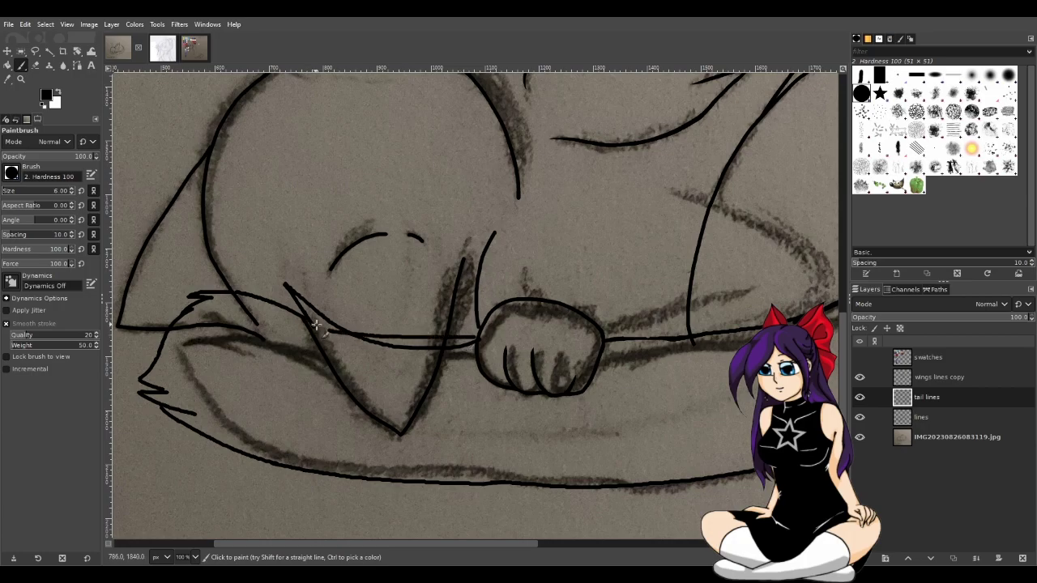
{"action": "key", "text": "ctrl+z"}
{"action": "mouse_move", "coordinate": [482, 334]}
{"action": "left_mouse_down"}
{"action": "mouse_move", "coordinate": [348, 332]}
{"action": "mouse_move", "coordinate": [293, 319]}
{"action": "left_mouse_up"}
{"action": "key", "text": "ctrl+z"}
{"action": "left_click_drag", "start_coordinate": [482, 337], "coordinate": [337, 326]}
{"action": "key", "text": "ctrl+z"}
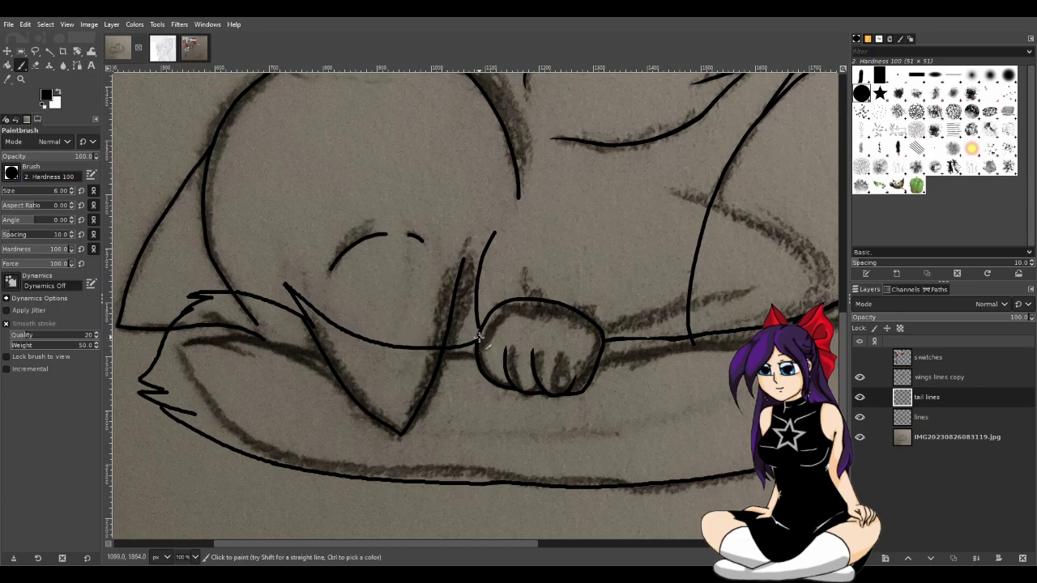
{"action": "left_click_drag", "start_coordinate": [477, 339], "coordinate": [329, 323]}
{"action": "key", "text": "ctrl+z"}
{"action": "left_click_drag", "start_coordinate": [478, 337], "coordinate": [312, 317]}
{"action": "key", "text": "ctrl+z"}
{"action": "mouse_move", "coordinate": [479, 338]}
{"action": "left_mouse_down"}
{"action": "mouse_move", "coordinate": [390, 335]}
{"action": "mouse_move", "coordinate": [303, 308]}
{"action": "mouse_move", "coordinate": [486, 343]}
{"action": "left_mouse_up"}
{"action": "key", "text": "ctrl+z"}
{"action": "key", "text": "ctrl+z"}
Try a flatter upper tail edge stroked from just below the tuft to the paw, and undo each attempt
{"action": "mouse_move", "coordinate": [312, 308]}
{"action": "left_mouse_down"}
{"action": "mouse_move", "coordinate": [393, 332]}
{"action": "mouse_move", "coordinate": [492, 333]}
{"action": "left_mouse_up"}
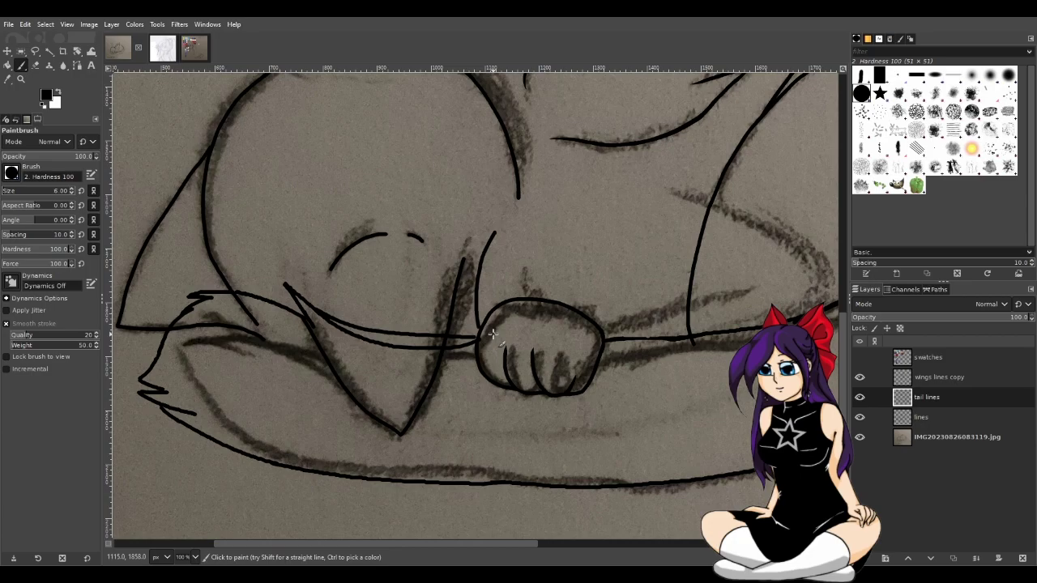
{"action": "key", "text": "ctrl+z"}
{"action": "left_click_drag", "start_coordinate": [322, 315], "coordinate": [494, 322]}
{"action": "key", "text": "ctrl+z"}
{"action": "mouse_move", "coordinate": [318, 310]}
{"action": "left_mouse_down"}
{"action": "mouse_move", "coordinate": [328, 320]}
{"action": "mouse_move", "coordinate": [484, 325]}
{"action": "left_mouse_up"}
{"action": "key", "text": "ctrl+z"}
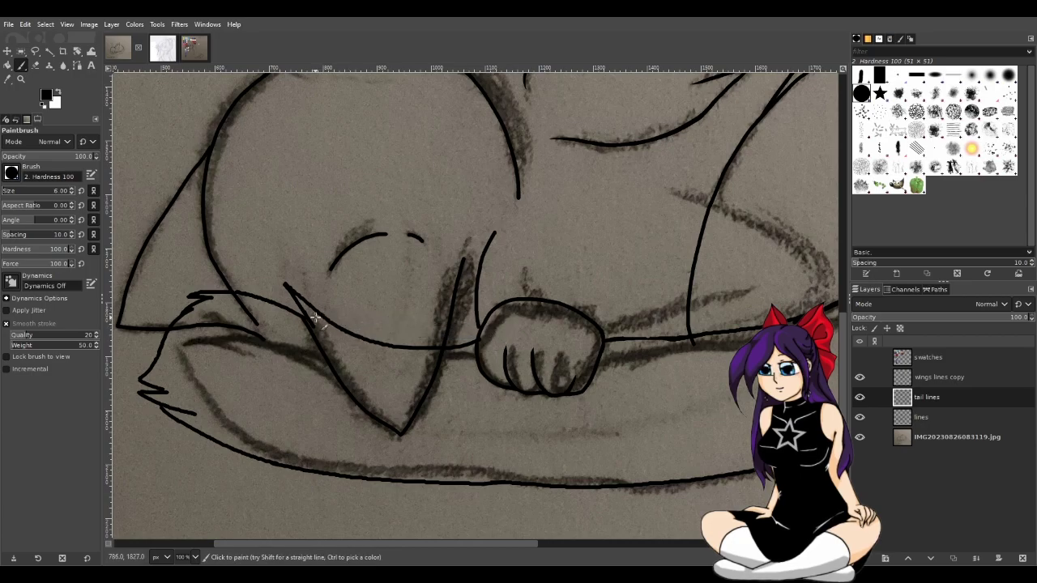
{"action": "left_click_drag", "start_coordinate": [323, 317], "coordinate": [480, 332]}
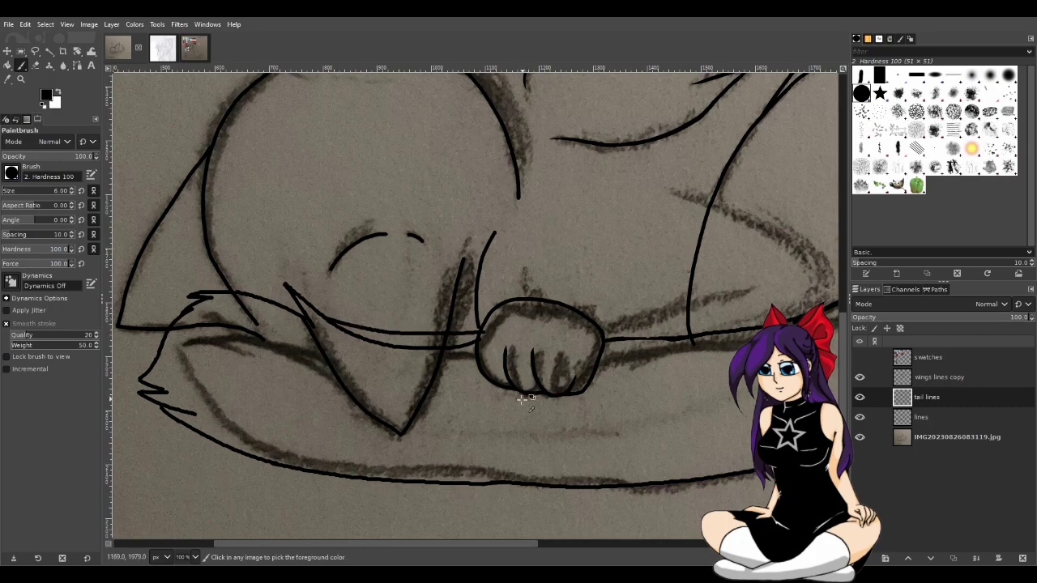
{"action": "scroll", "coordinate": [523, 397], "scroll_direction": "down", "scroll_amount": 3}
{"action": "scroll", "coordinate": [523, 397], "scroll_direction": "up", "scroll_amount": 4}
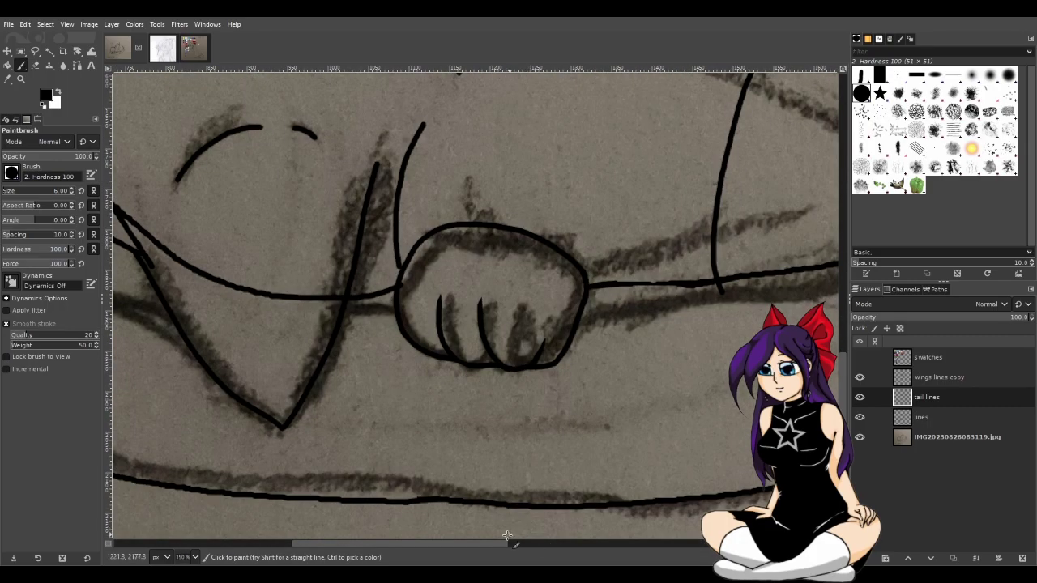
Try a closely fitting second curve above the tail's upper edge between snout and paw, and undo the strokes
{"action": "scroll", "coordinate": [512, 534], "scroll_direction": "left", "scroll_amount": 5}
{"action": "mouse_move", "coordinate": [273, 253]}
{"action": "left_mouse_down"}
{"action": "mouse_move", "coordinate": [328, 274]}
{"action": "mouse_move", "coordinate": [510, 277]}
{"action": "left_mouse_up"}
{"action": "key", "text": "ctrl+z"}
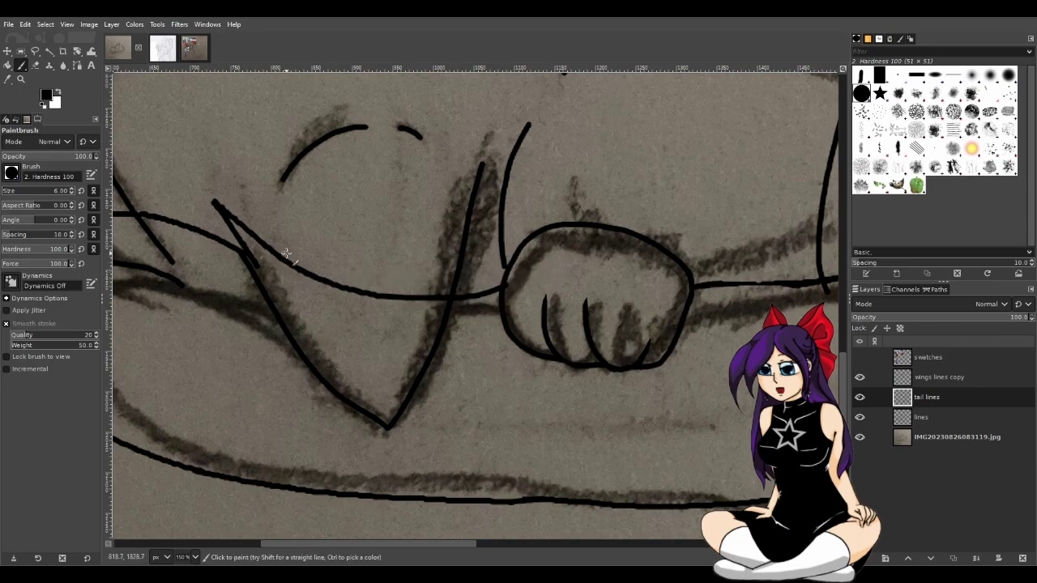
{"action": "left_click_drag", "start_coordinate": [279, 257], "coordinate": [499, 288]}
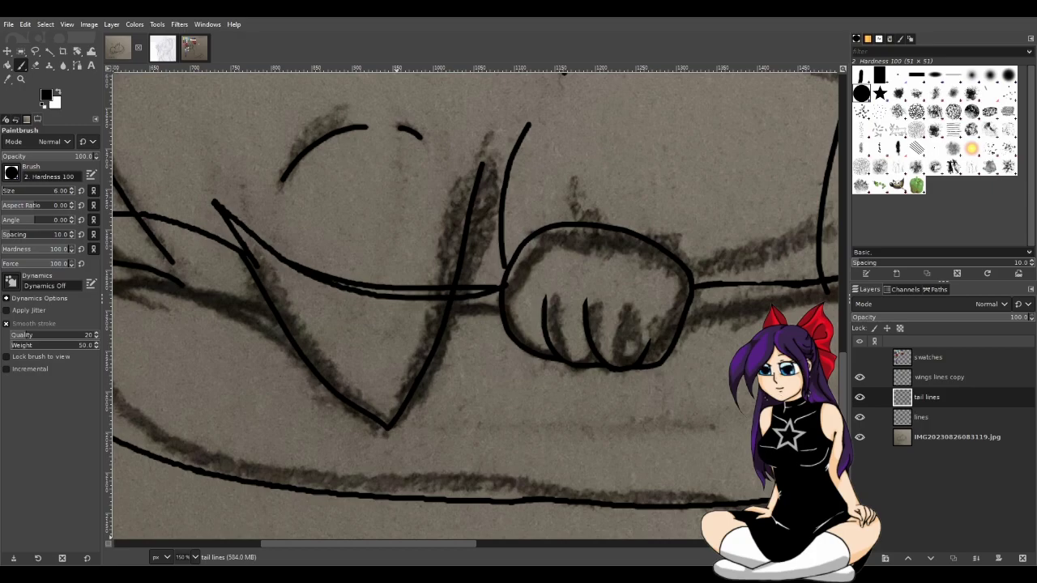
{"action": "scroll", "coordinate": [450, 434], "scroll_direction": "down", "scroll_amount": 1, "text": "ctrl"}
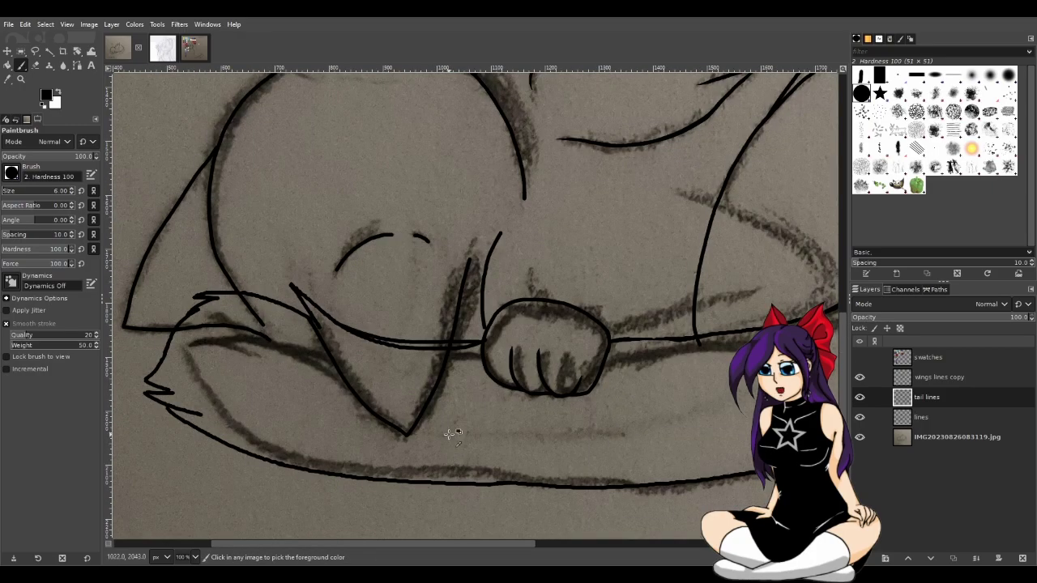
{"action": "scroll", "coordinate": [450, 434], "scroll_direction": "up", "scroll_amount": 1, "text": "ctrl"}
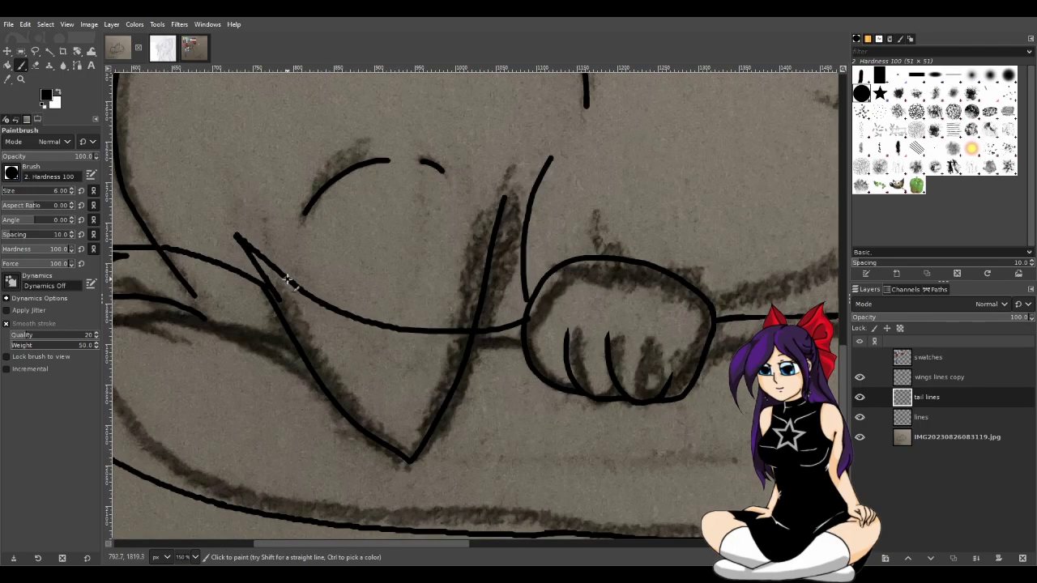
{"action": "mouse_move", "coordinate": [289, 282]}
{"action": "left_mouse_down"}
{"action": "mouse_move", "coordinate": [313, 293]}
{"action": "mouse_move", "coordinate": [483, 311]}
{"action": "left_mouse_up"}
{"action": "key", "text": "ctrl+z"}
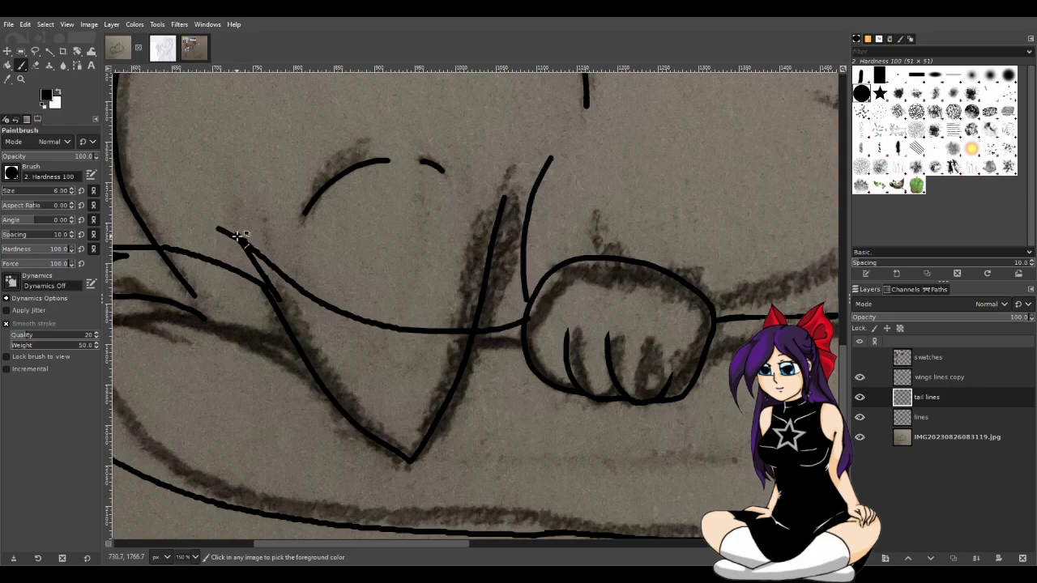
Try a longer upper tail edge that starts beyond the tuft's point and runs to the paw, and undo it
{"action": "mouse_move", "coordinate": [222, 230]}
{"action": "left_mouse_down"}
{"action": "mouse_move", "coordinate": [259, 257]}
{"action": "mouse_move", "coordinate": [428, 309]}
{"action": "mouse_move", "coordinate": [527, 314]}
{"action": "left_mouse_up"}
{"action": "scroll", "coordinate": [609, 366], "scroll_direction": "down", "scroll_amount": 2}
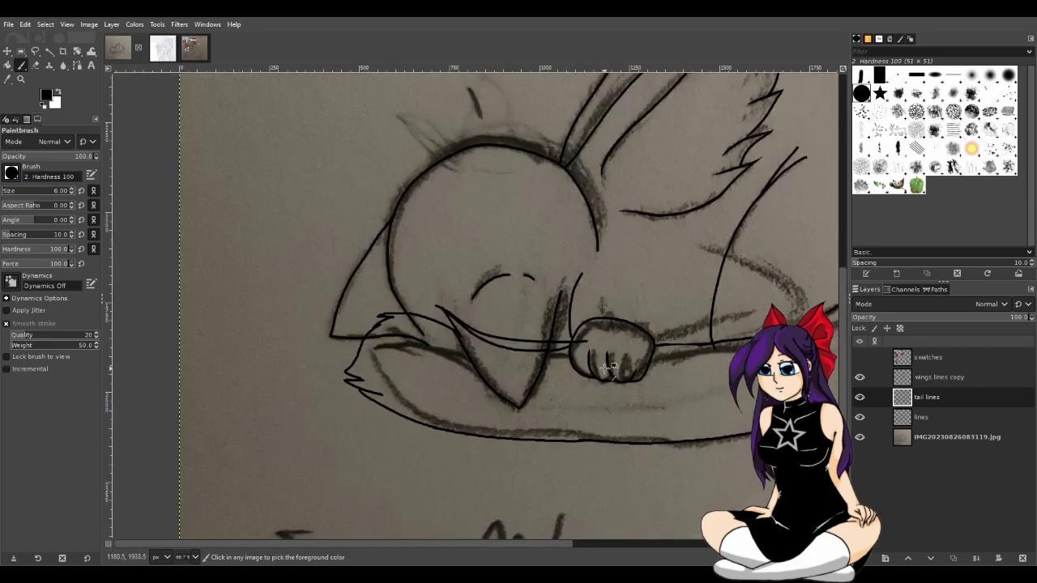
{"action": "scroll", "coordinate": [616, 389], "scroll_direction": "up", "scroll_amount": 2}
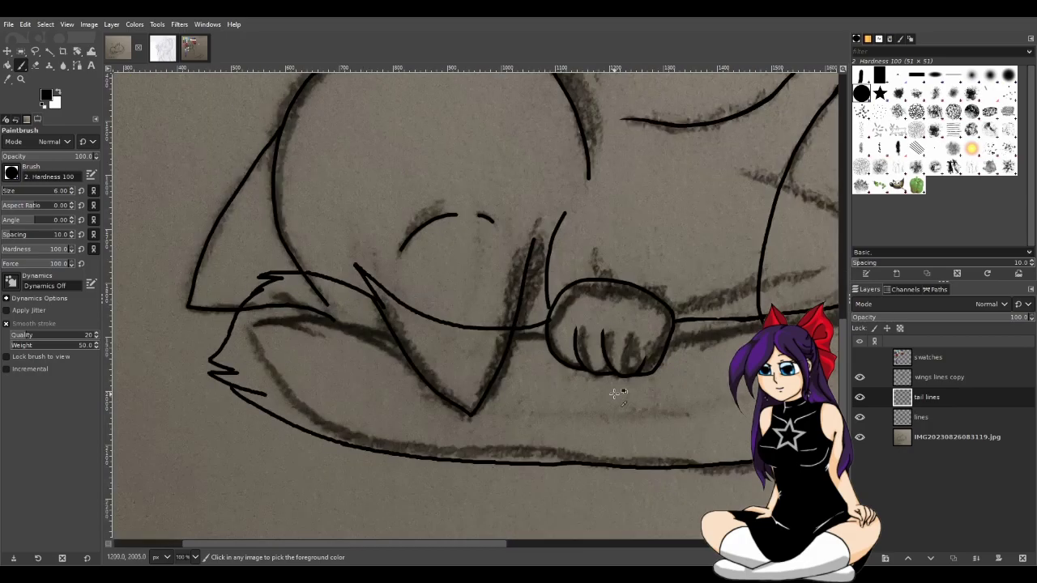
{"action": "mouse_move", "coordinate": [206, 204]}
{"action": "left_mouse_down"}
{"action": "mouse_move", "coordinate": [328, 258]}
{"action": "mouse_move", "coordinate": [528, 284]}
{"action": "left_mouse_up"}
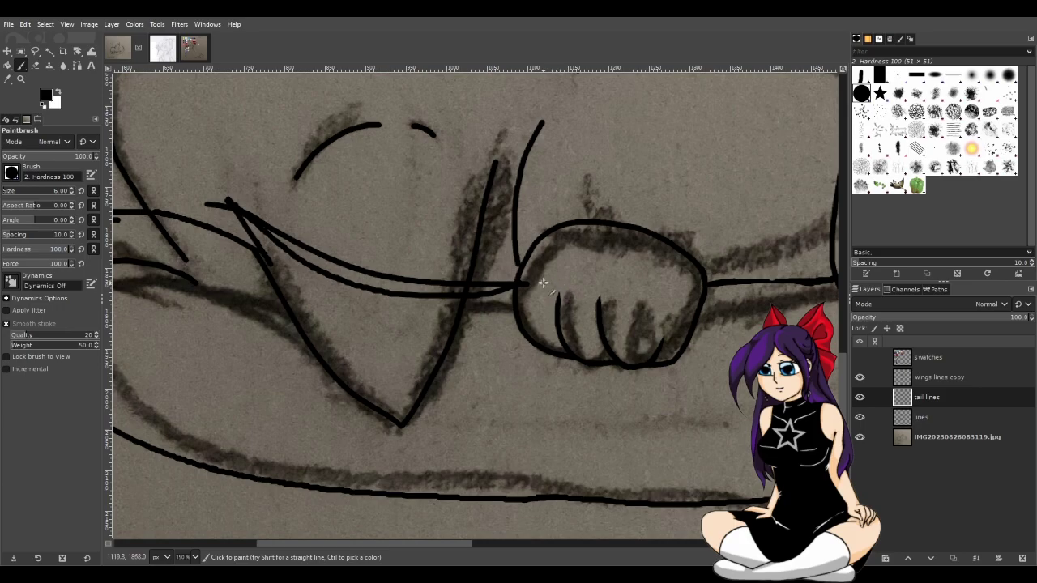
{"action": "scroll", "coordinate": [541, 282], "scroll_direction": "down", "scroll_amount": 2}
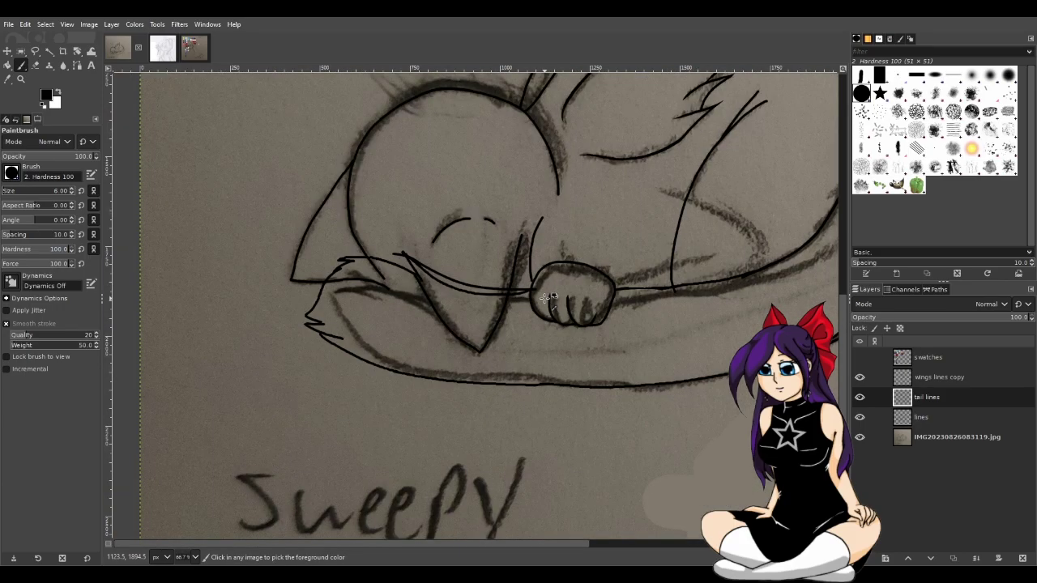
{"action": "scroll", "coordinate": [548, 297], "scroll_direction": "up", "scroll_amount": 3}
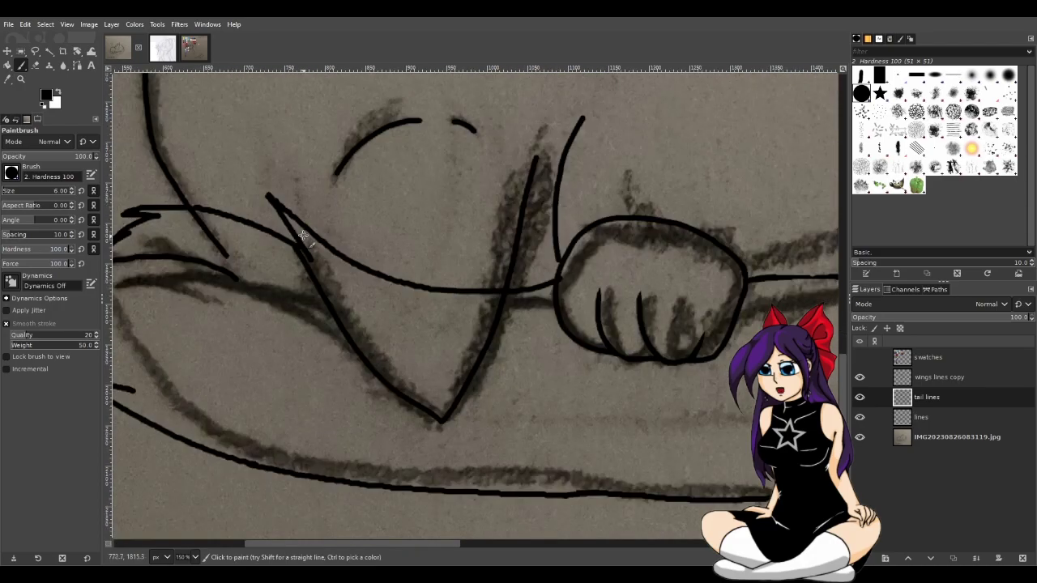
Try a shallower curve linking the tuft's point with the paw, working from either end, and undo all strokes
{"action": "mouse_move", "coordinate": [271, 202]}
{"action": "left_mouse_down"}
{"action": "mouse_move", "coordinate": [407, 263]}
{"action": "mouse_move", "coordinate": [568, 281]}
{"action": "mouse_move", "coordinate": [559, 270]}
{"action": "mouse_move", "coordinate": [348, 255]}
{"action": "mouse_move", "coordinate": [297, 235]}
{"action": "left_mouse_up"}
{"action": "key", "text": "ctrl+z"}
{"action": "key", "text": "ctrl+z"}
{"action": "left_click_drag", "start_coordinate": [559, 273], "coordinate": [272, 212]}
{"action": "key", "text": "ctrl+z"}
{"action": "mouse_move", "coordinate": [556, 278]}
{"action": "left_mouse_down"}
{"action": "mouse_move", "coordinate": [491, 273]}
{"action": "mouse_move", "coordinate": [261, 205]}
{"action": "mouse_move", "coordinate": [559, 276]}
{"action": "left_mouse_up"}
{"action": "key", "text": "ctrl+z"}
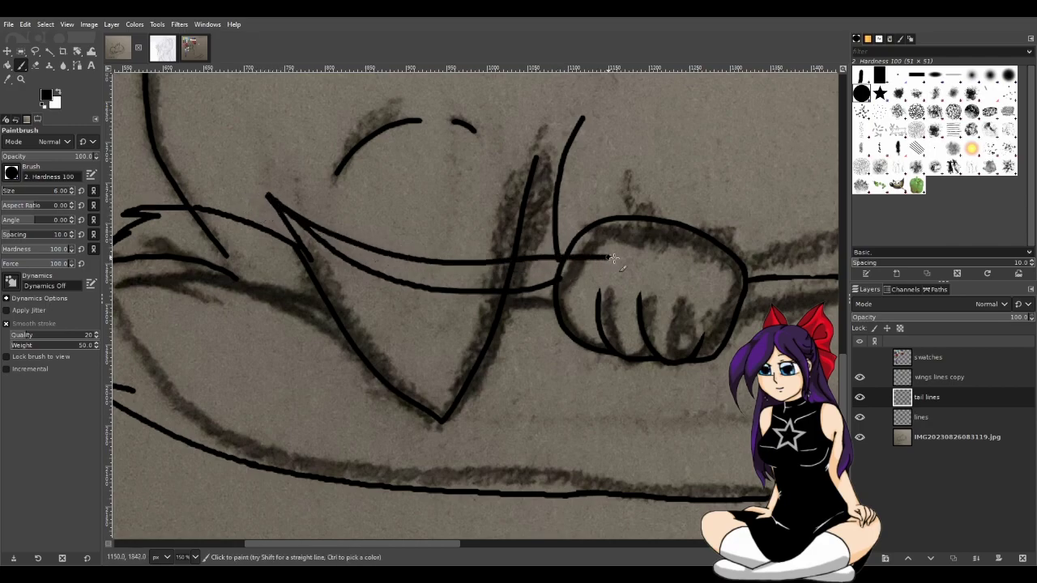
{"action": "key", "text": "ctrl+z"}
{"action": "mouse_move", "coordinate": [277, 199]}
{"action": "left_mouse_down"}
{"action": "mouse_move", "coordinate": [303, 218]}
{"action": "mouse_move", "coordinate": [556, 276]}
{"action": "left_mouse_up"}
{"action": "key", "text": "ctrl+z"}
Hide the lines layer and the scanned sketch layer so only the tail and wing line art is displayed
{"action": "scroll", "coordinate": [424, 232], "scroll_direction": "down", "scroll_amount": 3}
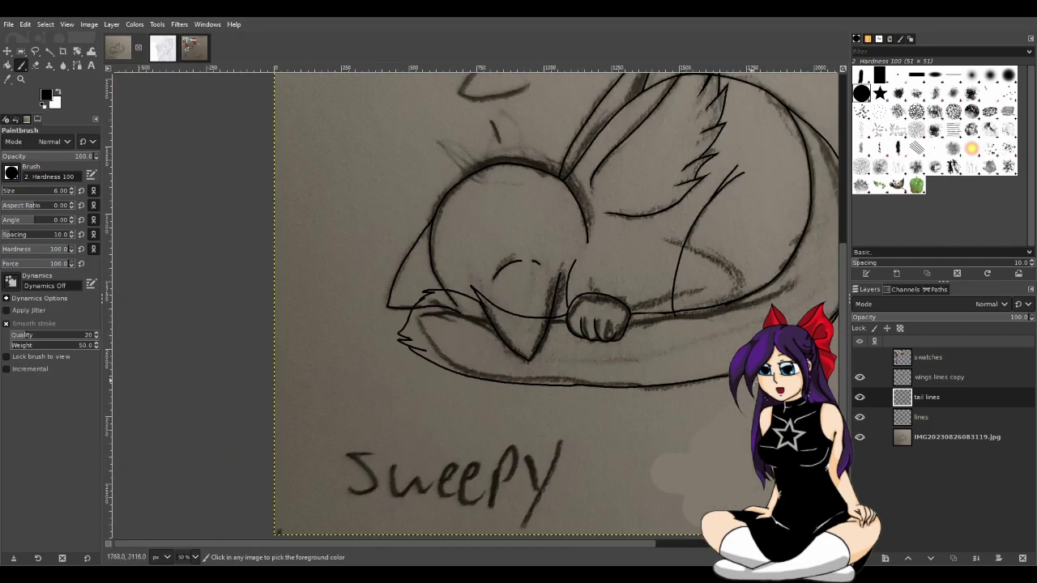
{"action": "left_click", "coordinate": [860, 417]}
{"action": "scroll", "coordinate": [585, 363], "scroll_direction": "up", "scroll_amount": 1}
{"action": "scroll", "coordinate": [585, 364], "scroll_direction": "up", "scroll_amount": 1}
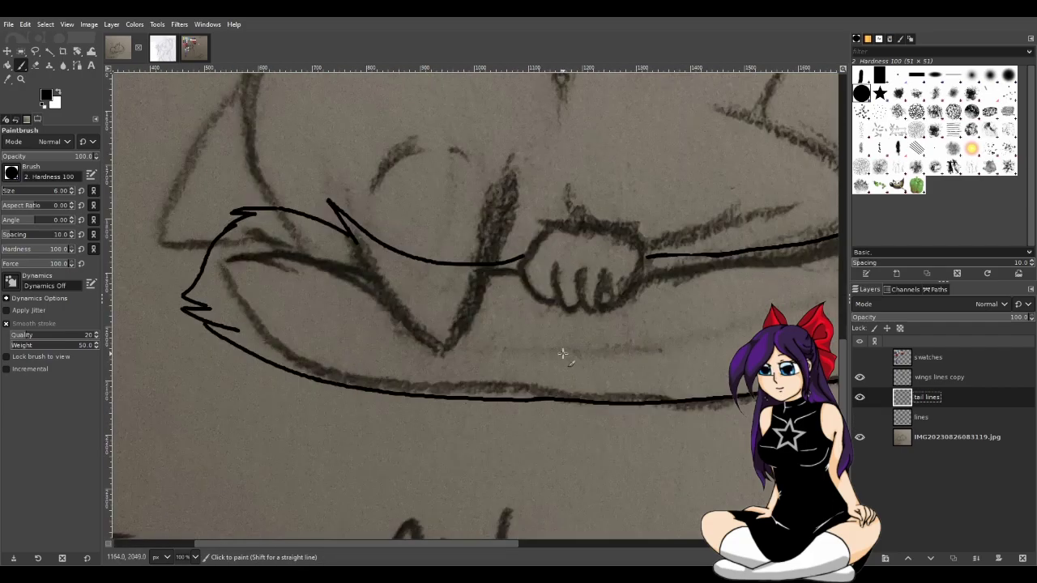
{"action": "scroll", "coordinate": [562, 352], "scroll_direction": "up", "scroll_amount": 1}
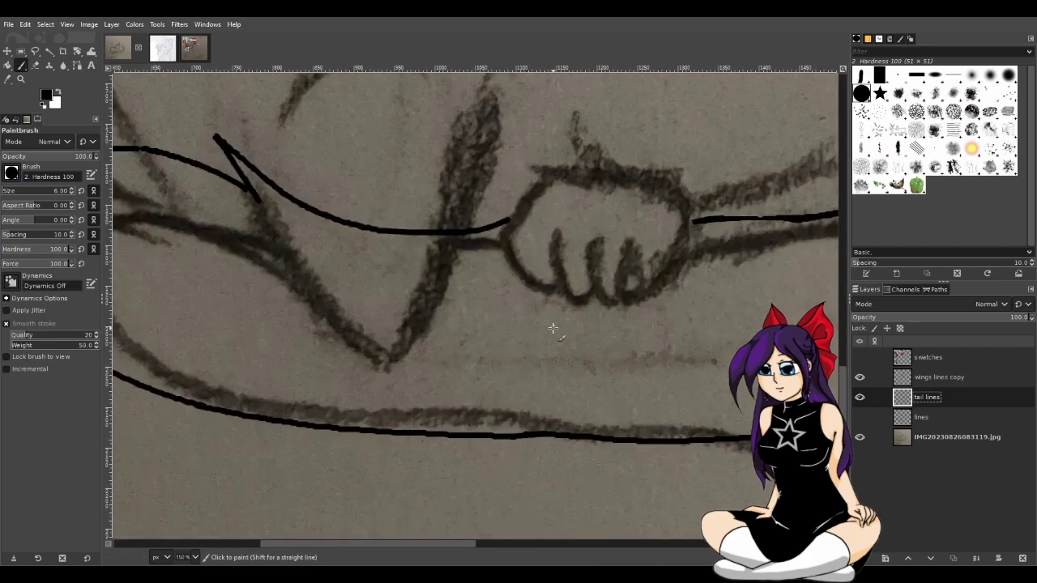
{"action": "left_click", "coordinate": [861, 438]}
{"action": "scroll", "coordinate": [652, 326], "scroll_direction": "down", "scroll_amount": 3}
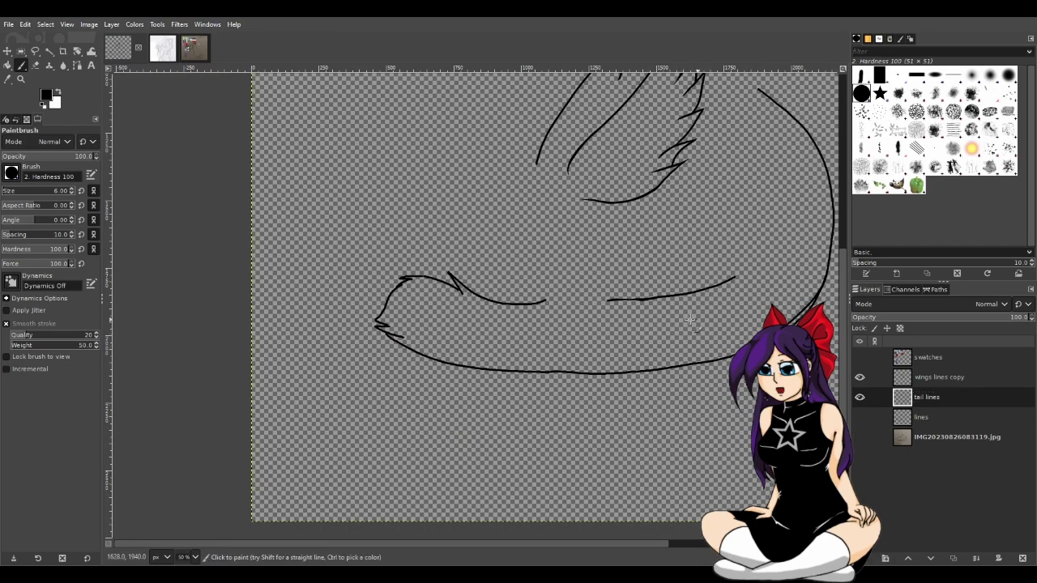
Add an orange-tagged layer above the tail lines layer, set the brush size to 27, and display the scanned sketch again
{"action": "left_click", "coordinate": [952, 557]}
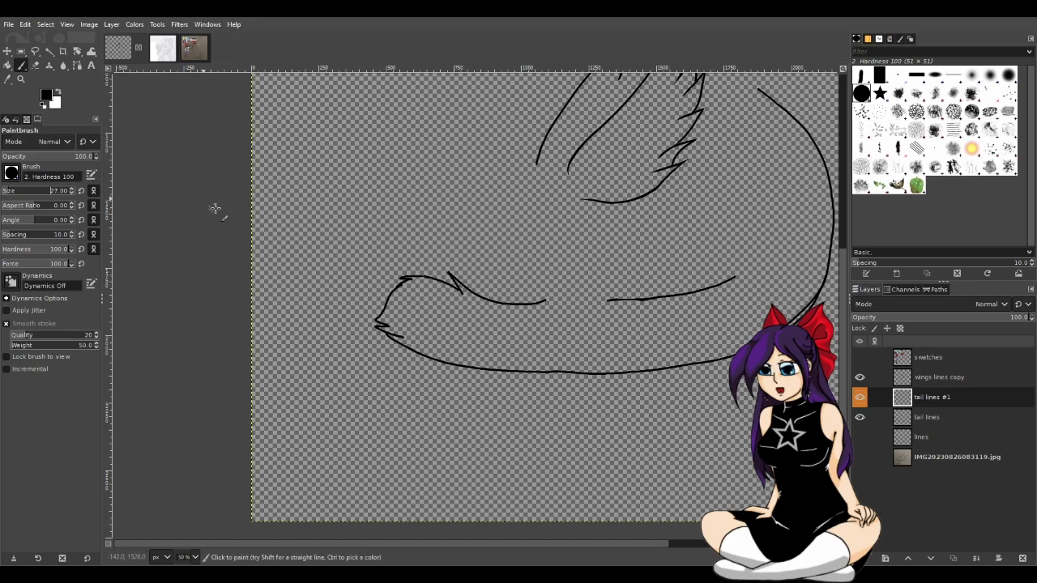
{"action": "key", "text": "minus"}
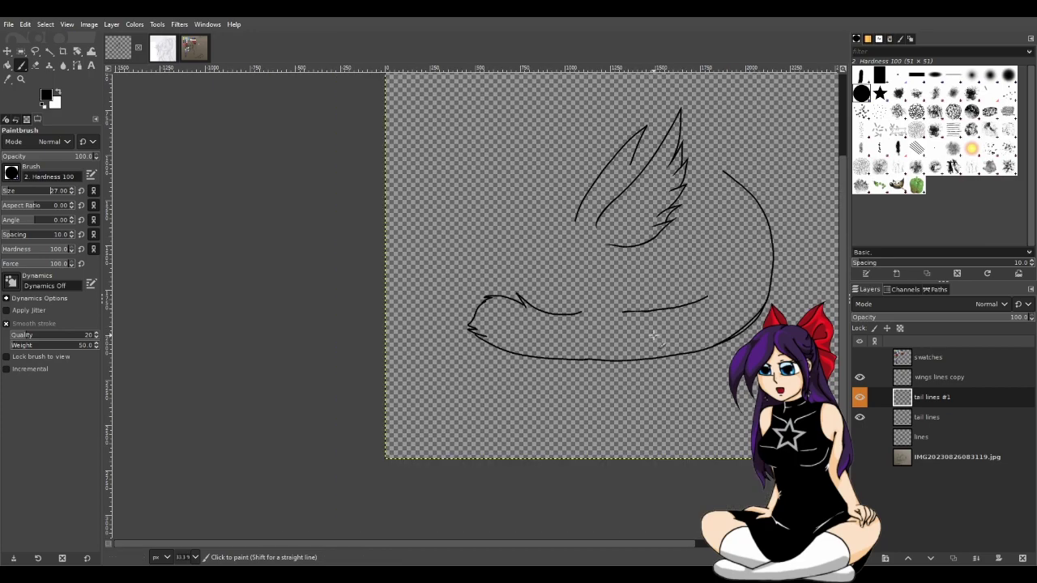
{"action": "left_click", "coordinate": [859, 457]}
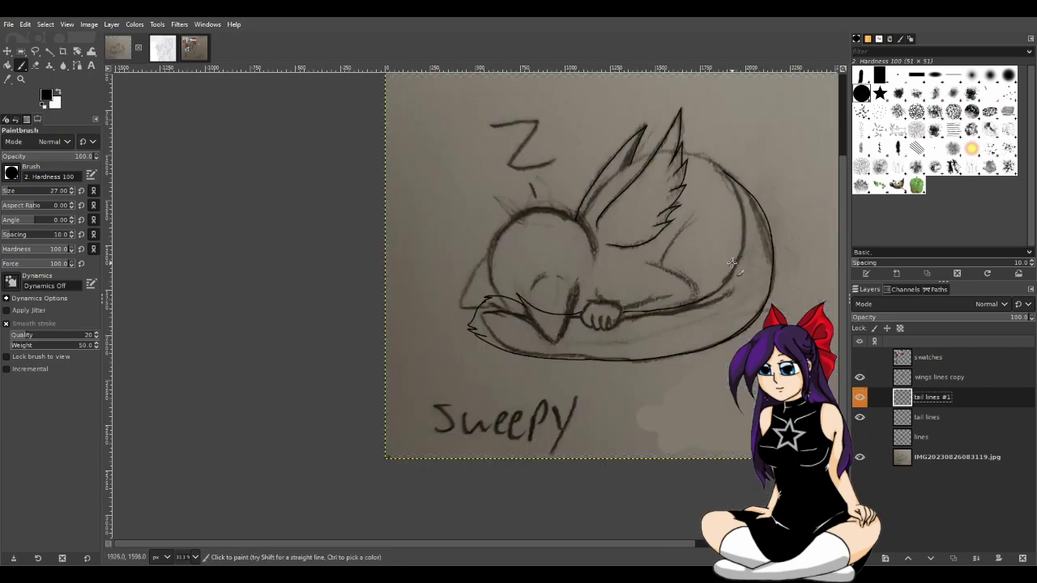
Try thick sweeping curves from the haunch across the paw to the head for the tail's upper edge, and undo each one
{"action": "mouse_move", "coordinate": [731, 278]}
{"action": "left_mouse_down"}
{"action": "mouse_move", "coordinate": [679, 308]}
{"action": "mouse_move", "coordinate": [630, 314]}
{"action": "mouse_move", "coordinate": [493, 295]}
{"action": "left_mouse_up"}
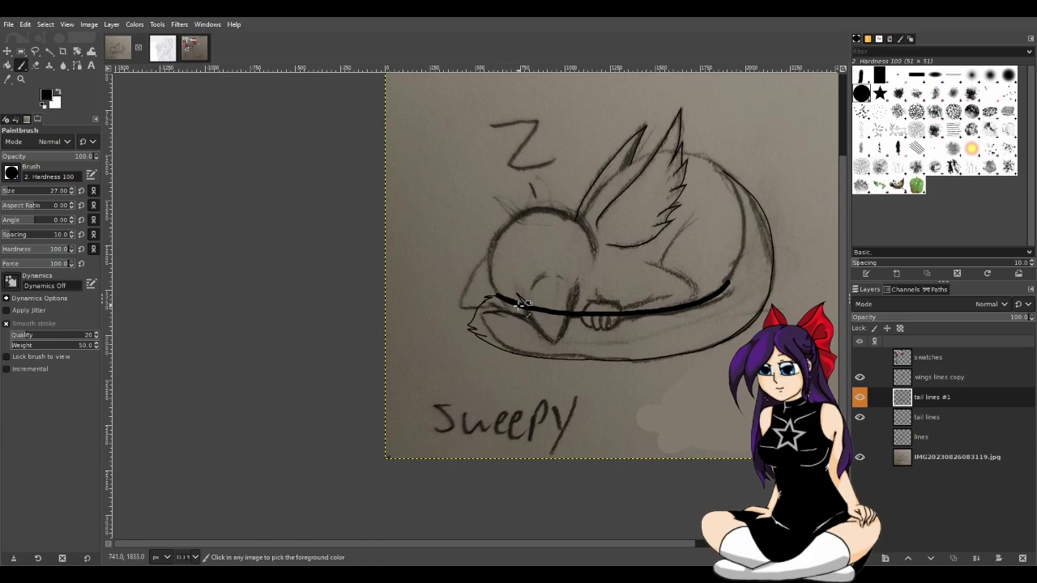
{"action": "key", "text": "ctrl+z"}
{"action": "mouse_move", "coordinate": [732, 271]}
{"action": "left_mouse_down"}
{"action": "mouse_move", "coordinate": [689, 299]}
{"action": "mouse_move", "coordinate": [625, 312]}
{"action": "mouse_move", "coordinate": [564, 312]}
{"action": "mouse_move", "coordinate": [484, 276]}
{"action": "left_mouse_up"}
{"action": "key", "text": "ctrl+z"}
{"action": "mouse_move", "coordinate": [734, 270]}
{"action": "left_mouse_down"}
{"action": "mouse_move", "coordinate": [695, 296]}
{"action": "mouse_move", "coordinate": [559, 314]}
{"action": "left_mouse_up"}
{"action": "key", "text": "ctrl+z"}
{"action": "mouse_move", "coordinate": [734, 272]}
{"action": "left_mouse_down"}
{"action": "mouse_move", "coordinate": [699, 297]}
{"action": "mouse_move", "coordinate": [636, 310]}
{"action": "mouse_move", "coordinate": [557, 305]}
{"action": "mouse_move", "coordinate": [484, 269]}
{"action": "left_mouse_up"}
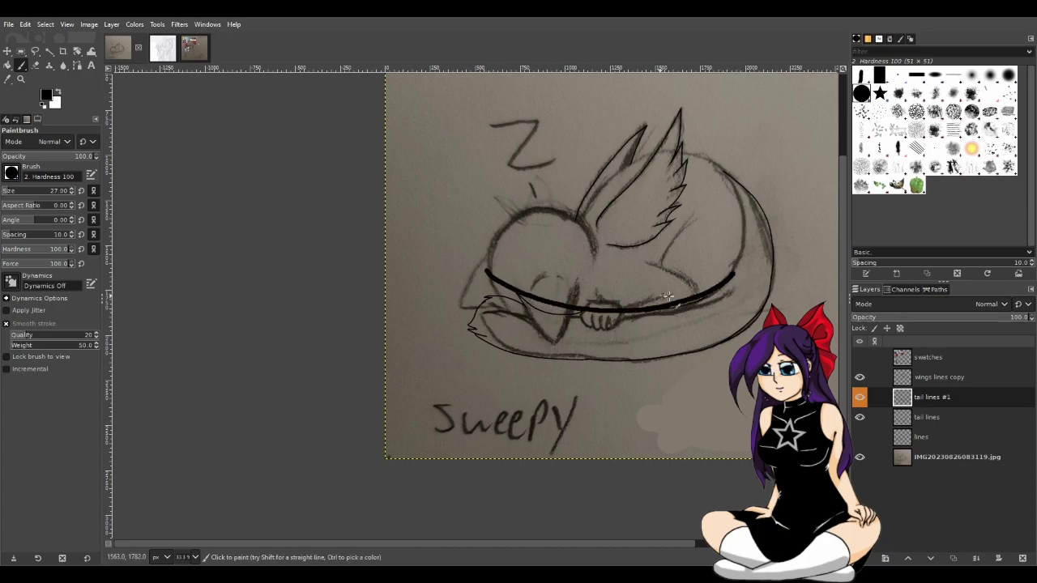
{"action": "key", "text": "ctrl+z"}
Paint one thick continuous curve for the tail's upper edge, from the haunch under the body and across the paw to the head's front edge
{"action": "mouse_move", "coordinate": [732, 273]}
{"action": "left_mouse_down"}
{"action": "mouse_move", "coordinate": [672, 308]}
{"action": "mouse_move", "coordinate": [628, 314]}
{"action": "mouse_move", "coordinate": [545, 309]}
{"action": "mouse_move", "coordinate": [488, 278]}
{"action": "left_mouse_up"}
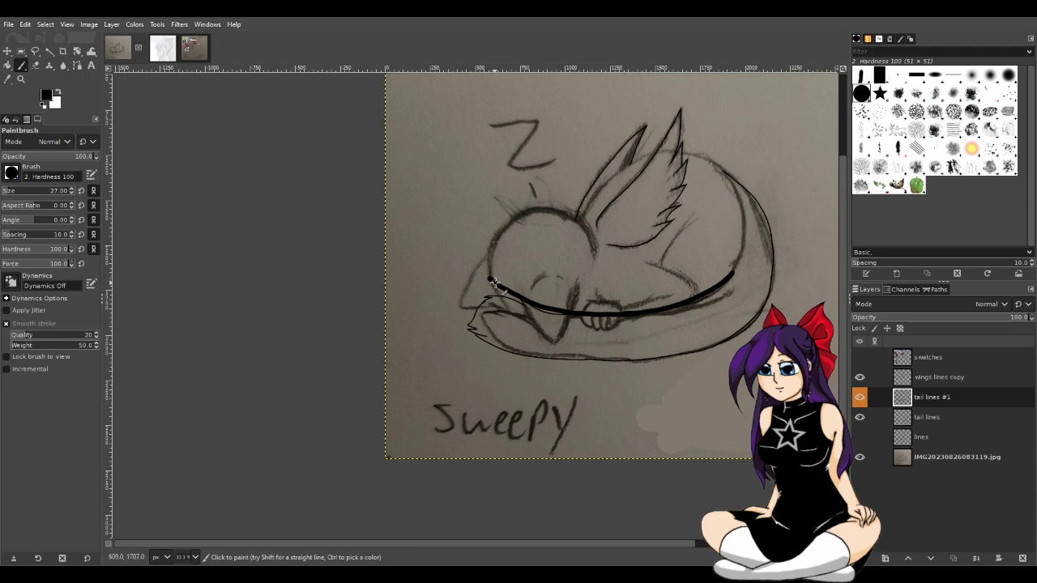
{"action": "left_click_drag", "start_coordinate": [555, 310], "coordinate": [695, 316]}
{"action": "key", "text": "ctrl+z"}
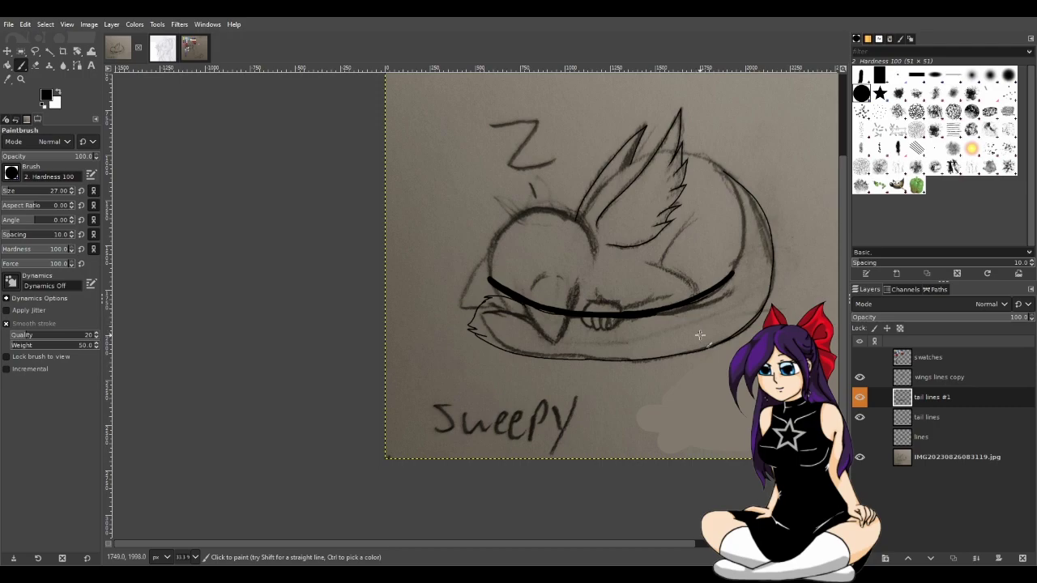
{"action": "scroll", "coordinate": [675, 343], "scroll_direction": "up", "scroll_amount": 2, "text": "ctrl"}
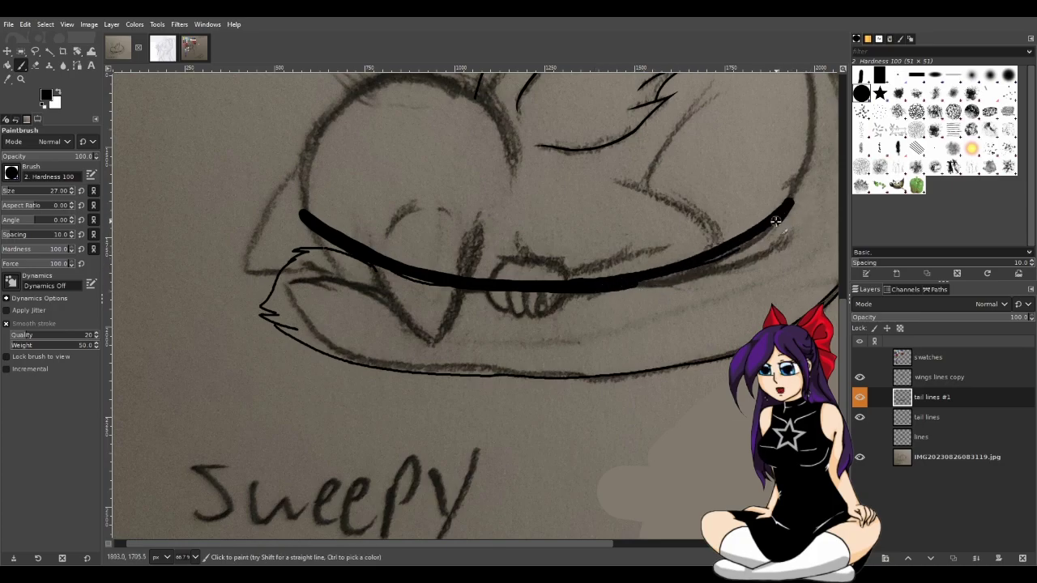
{"action": "key", "text": "ctrl+z"}
{"action": "left_click_drag", "start_coordinate": [625, 283], "coordinate": [793, 207]}
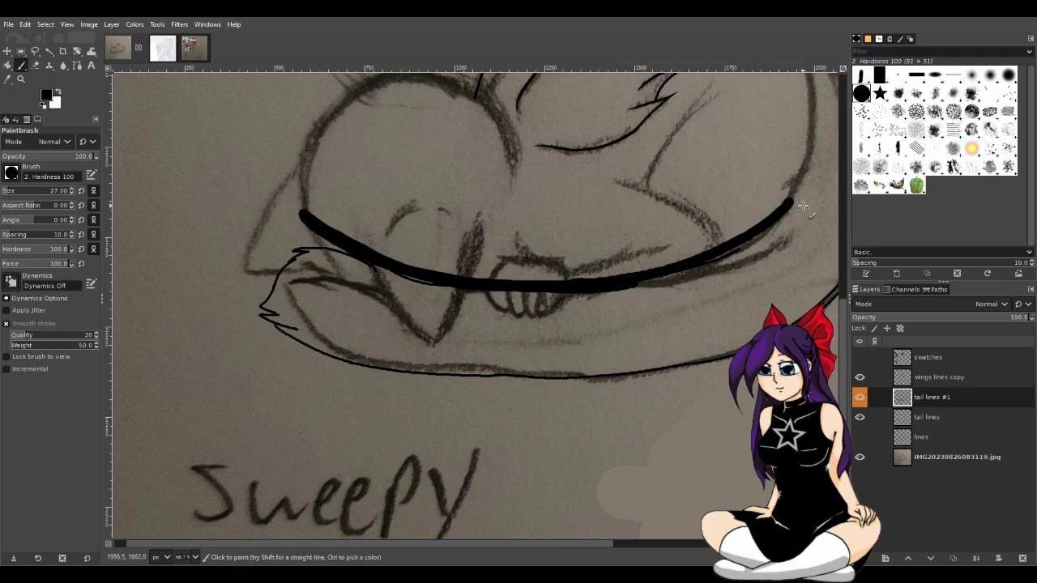